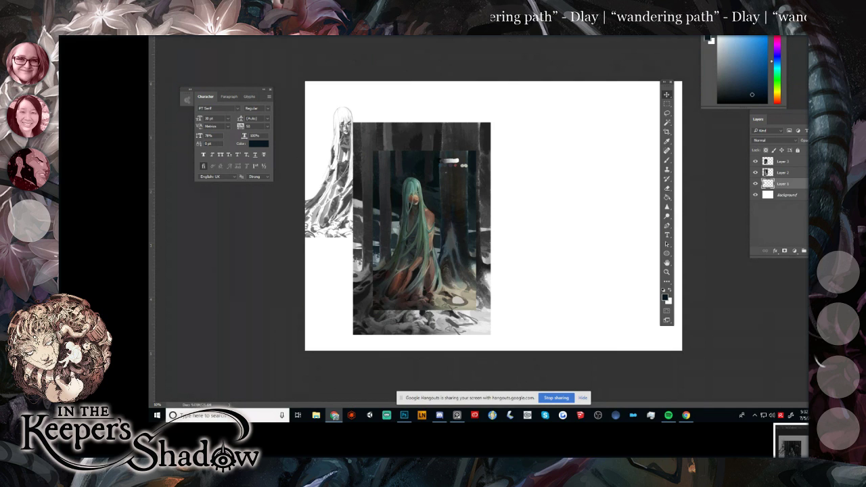
Find the greyscale painting's layer by toggling layer visibility, select Layer 2 and move the painting out from behind the colour version.
mouse_move(474, 452)
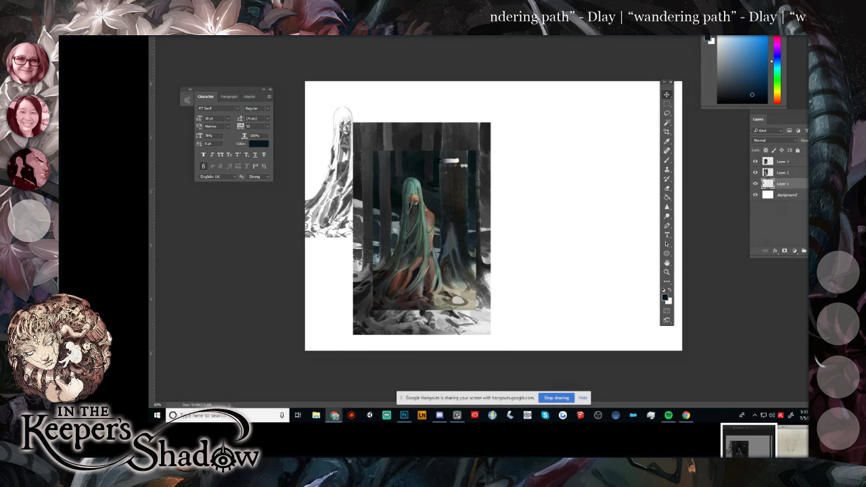
left_click(755, 184)
left_click(756, 184)
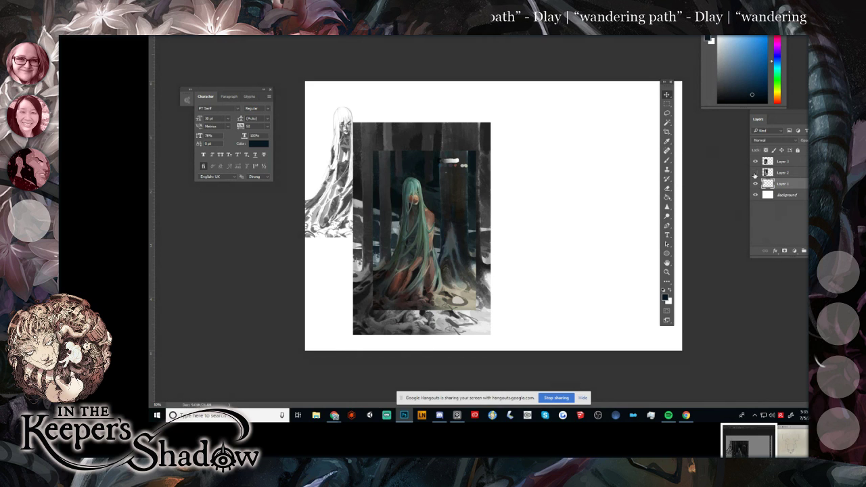
left_click(756, 173)
left_click(756, 173)
left_click(756, 173)
left_click(756, 173)
left_click(783, 174)
left_click_drag(411, 152, 498, 115)
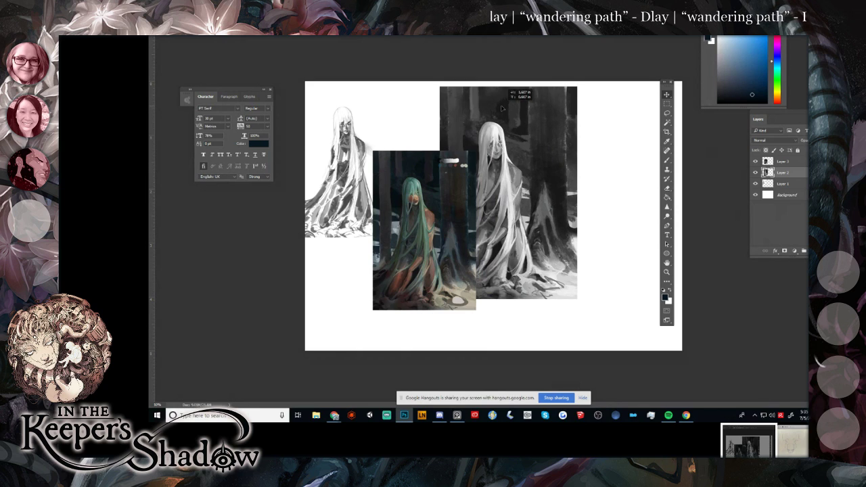
Scale the greyscale painting down to the colour painting's size and place it directly beside the sketch along the canvas's upper edge.
key("ctrl+t")
left_click_drag(576, 299, 536, 253)
key("Return")
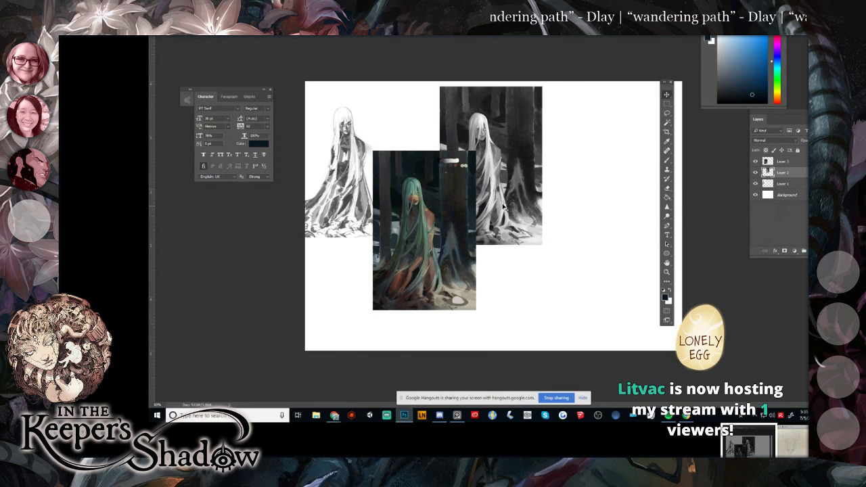
left_click_drag(515, 159, 482, 154)
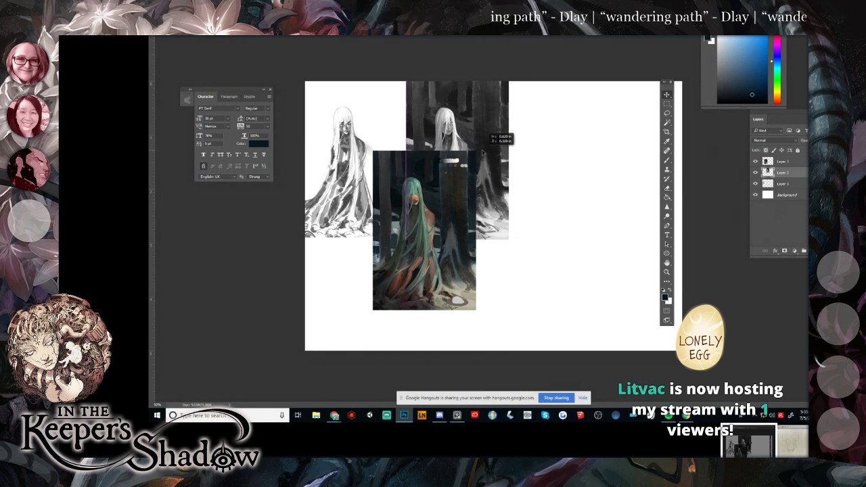
Move the colour painting on Layer 3 to the free side of the greyscale painting and scale it to the same height.
left_click(756, 183)
left_click(755, 183)
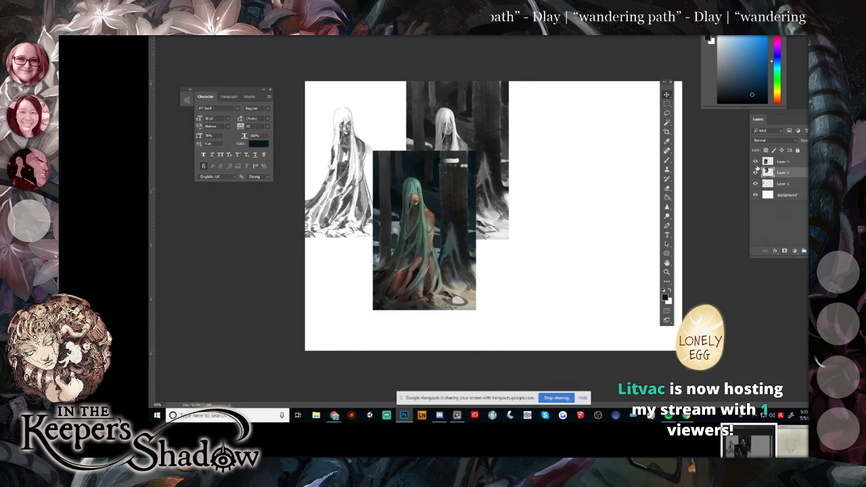
left_click(756, 161)
left_click(756, 161)
left_click(782, 161)
left_click_drag(437, 251, 540, 201)
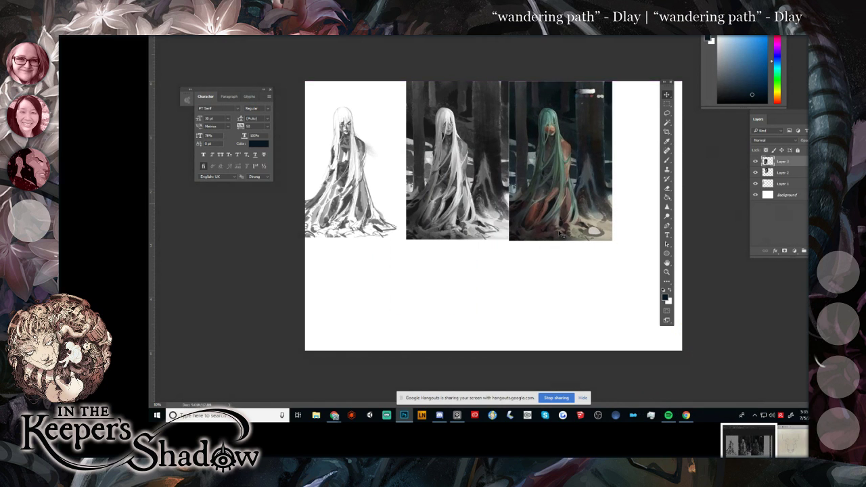
key("ctrl+t")
left_click_drag(509, 240, 510, 238)
key("Return")
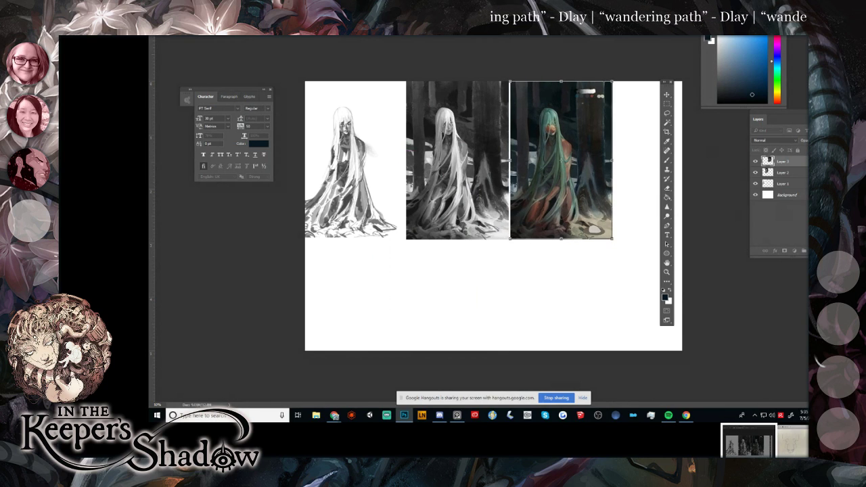
key("alt+Tab")
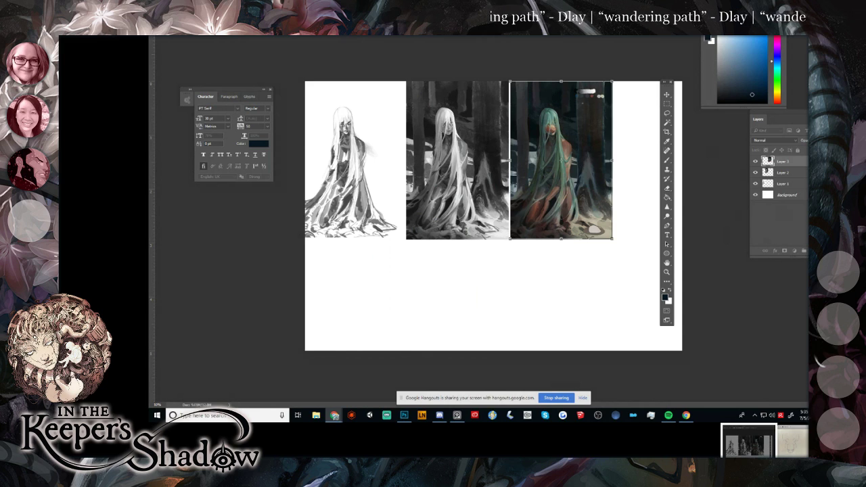
left_click(552, 127)
key("Return")
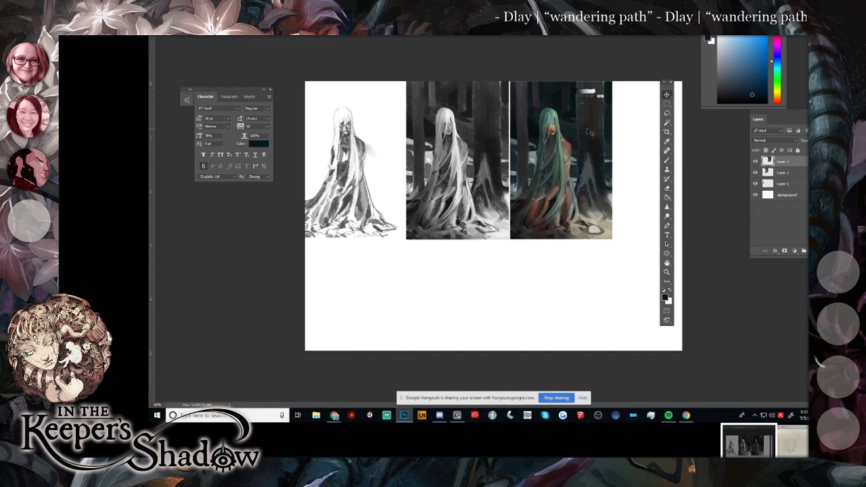
Nudge the colour painting left to close the gap to the greyscale painting, toggling its visibility to compare the edges.
key("Left")
key("Left")
key("Left")
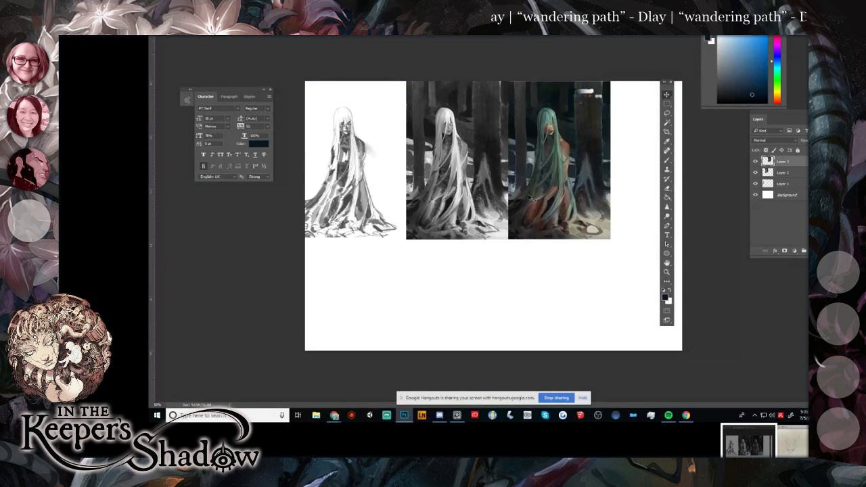
left_click(755, 162)
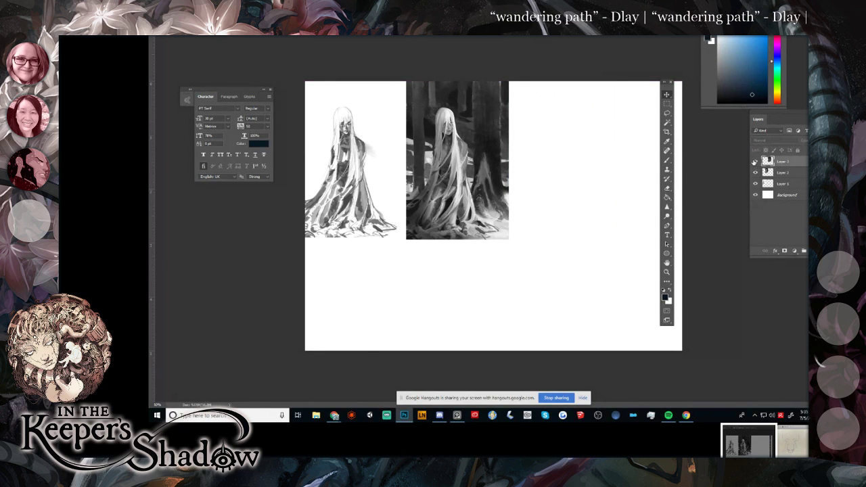
left_click(755, 162)
Select Layers 1, 2 and 3 and scale the three paintings down together toward the canvas's upper-left corner.
left_click(787, 184)
key("ctrl+t")
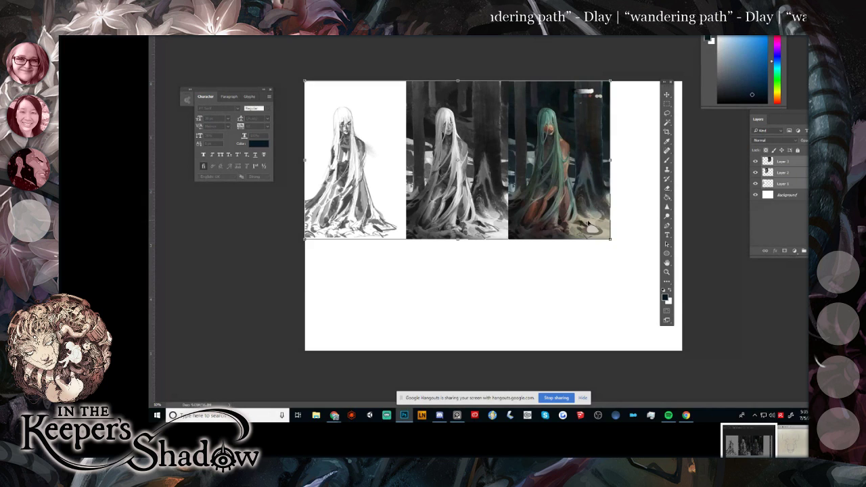
left_click_drag(611, 239, 554, 207)
key("Return")
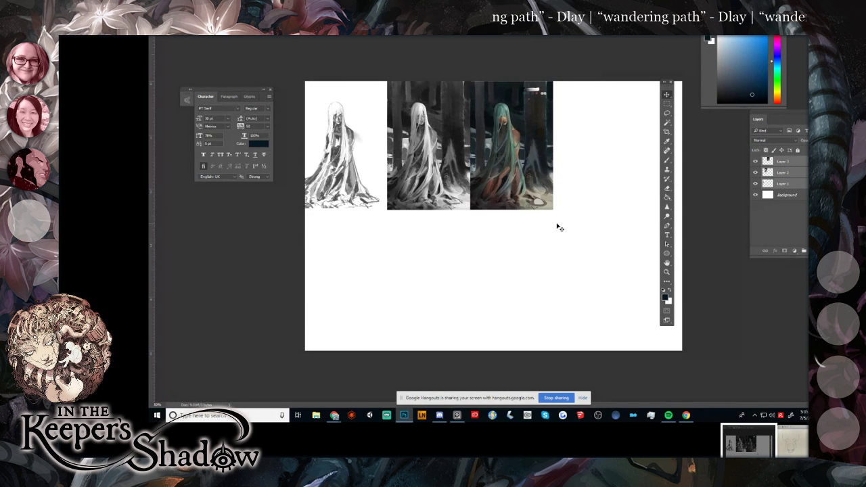
Open the images Snow_4, Snow_5 and Snow_6 from the Snow folder.
left_click(167, 37)
left_click(177, 37)
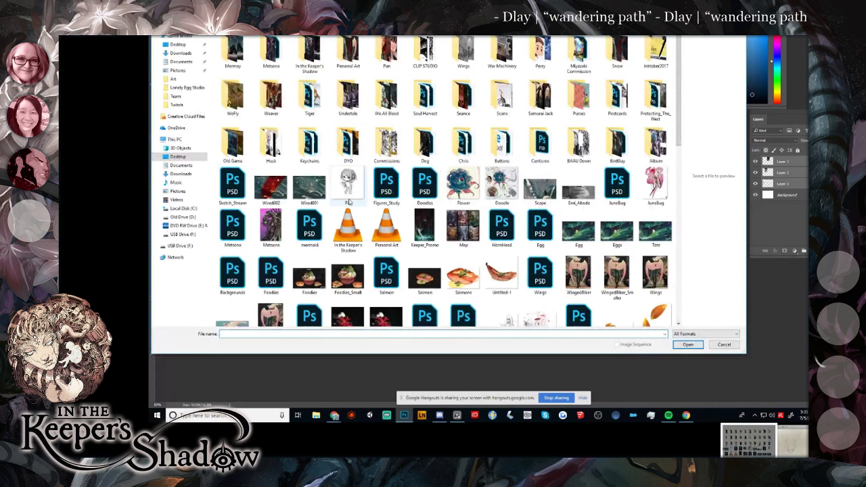
left_click(349, 53)
double_click(348, 54)
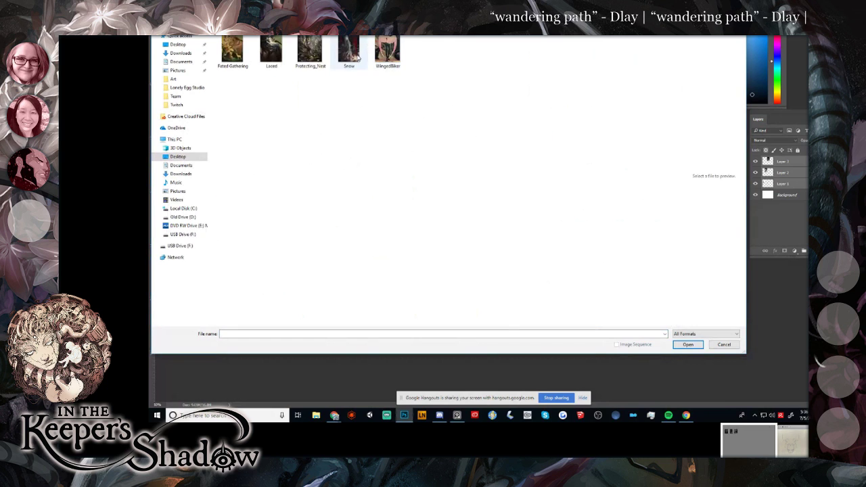
key("alt+Left")
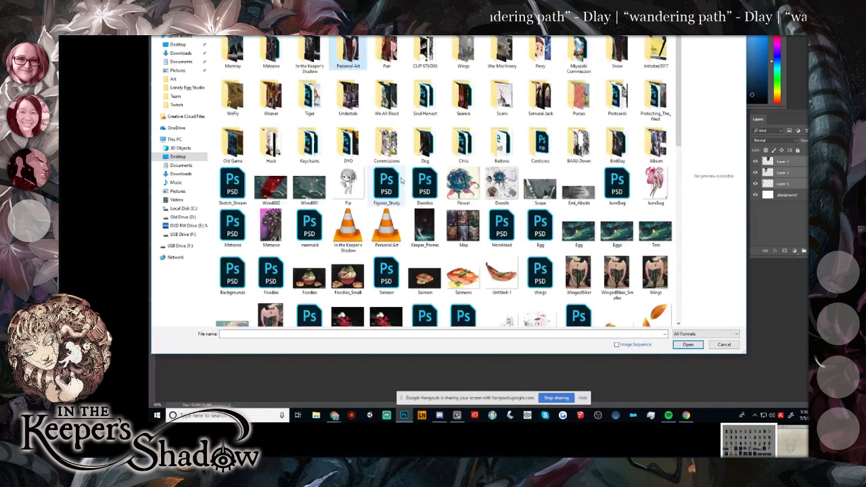
mouse_move(472, 0)
left_mouse_down()
mouse_move(531, 116)
mouse_move(477, 13)
left_mouse_up()
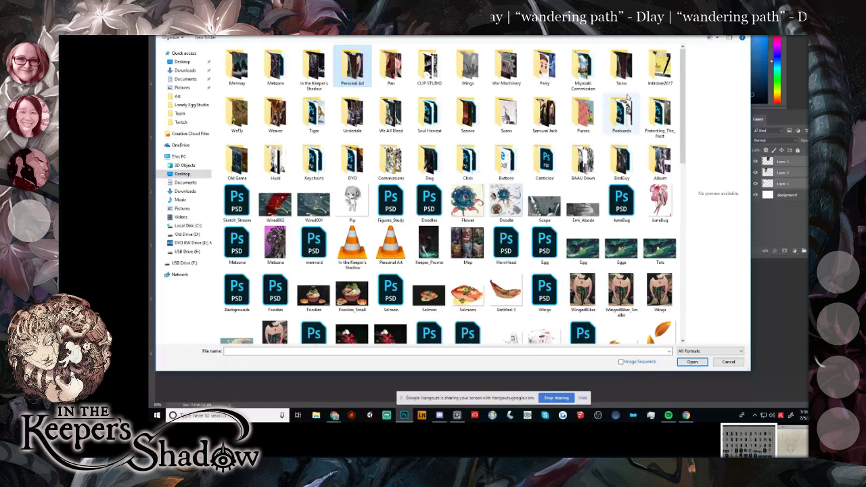
double_click(639, 66)
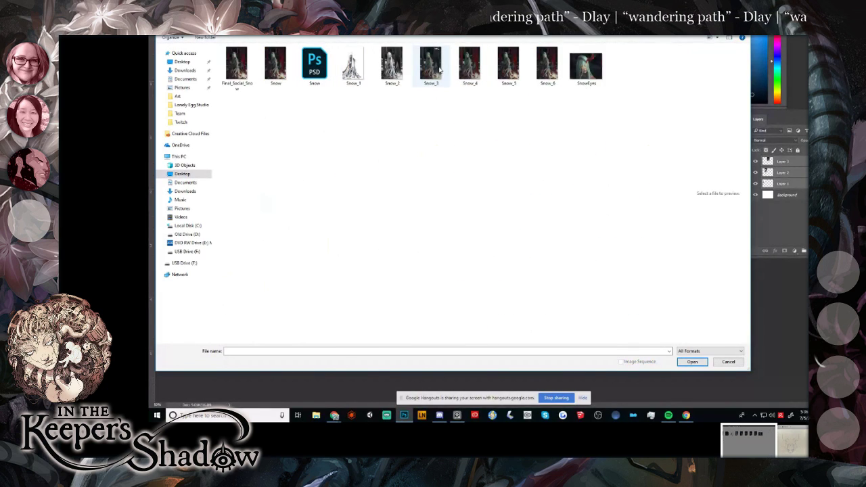
left_click_drag(483, 69, 657, 154)
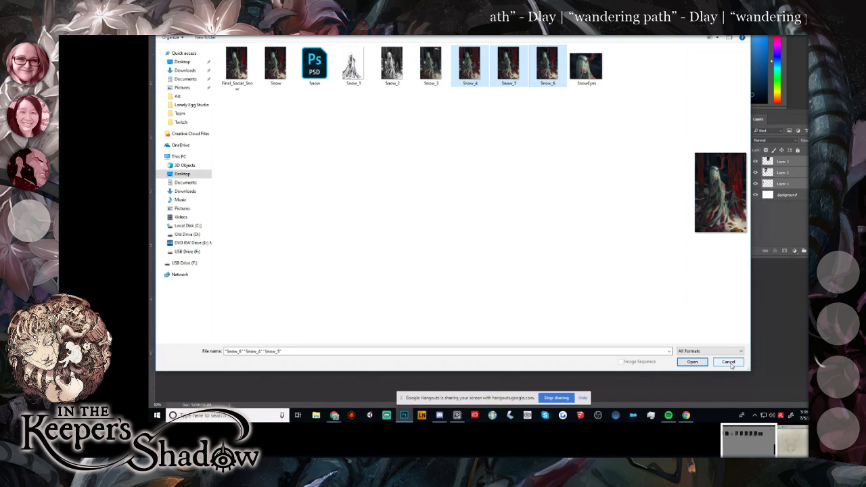
left_click(692, 362)
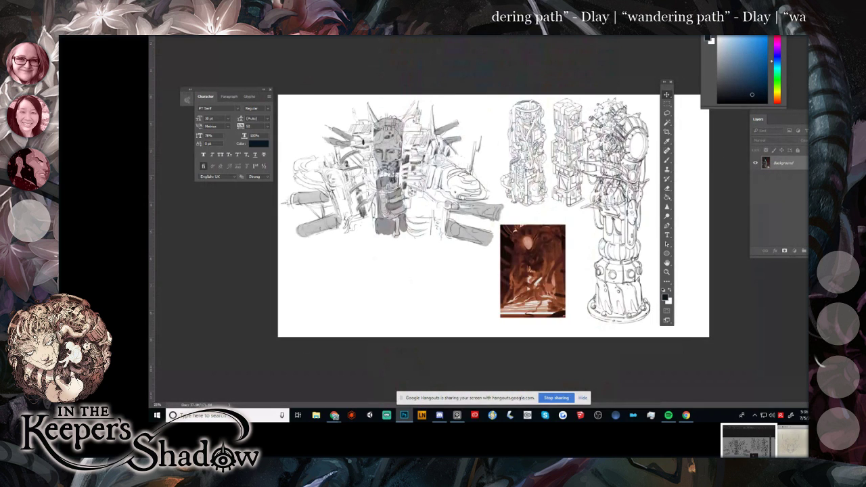
Paste the red-tree painting into the layout, scale it to the size of the other panels and place it directly below the sketch.
key("ctrl+v")
key("ctrl+t")
mouse_move(383, 106)
left_mouse_down()
mouse_move(509, 276)
mouse_move(500, 421)
left_mouse_up()
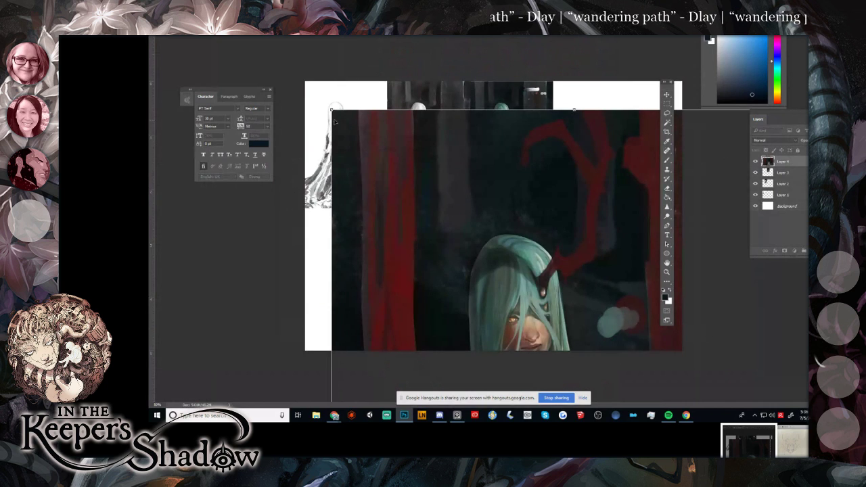
mouse_move(331, 109)
left_mouse_down()
mouse_move(572, 313)
mouse_move(621, 370)
mouse_move(605, 143)
mouse_move(340, 42)
mouse_move(480, 261)
mouse_move(396, 63)
mouse_move(466, 165)
left_mouse_up()
mouse_move(524, 201)
left_mouse_down()
mouse_move(615, 125)
mouse_move(375, 214)
mouse_move(375, 197)
left_mouse_up()
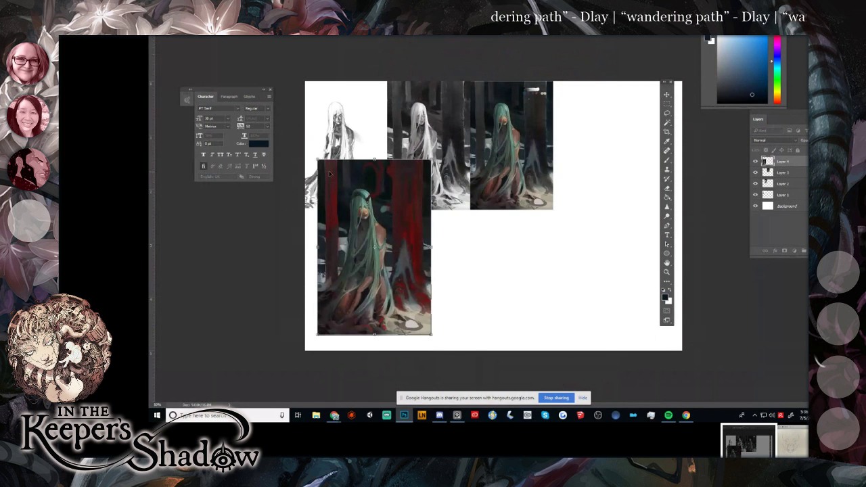
mouse_move(317, 159)
left_mouse_down()
mouse_move(348, 209)
mouse_move(344, 201)
left_mouse_up()
left_click_drag(388, 226, 348, 235)
left_click_drag(392, 344, 369, 316)
key("Return")
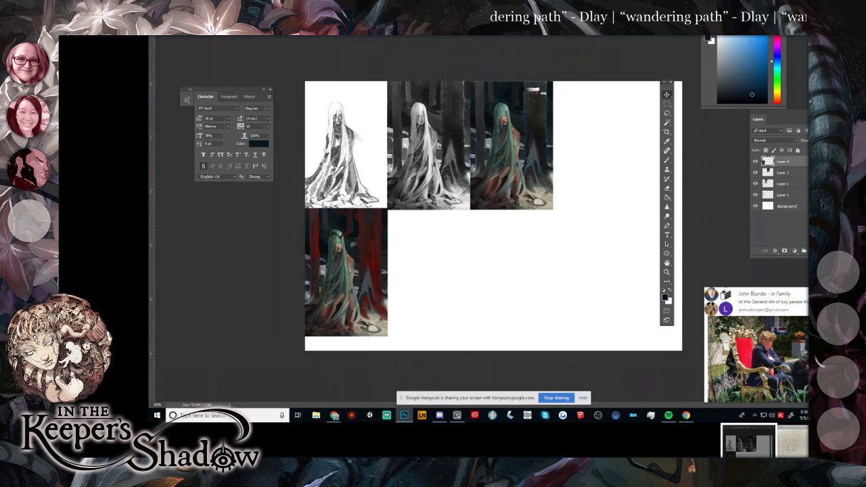
Go through the open documents for the next red-tree stage and paste it into the layout as a new layer.
key("ctrl+Tab")
key("ctrl+Tab")
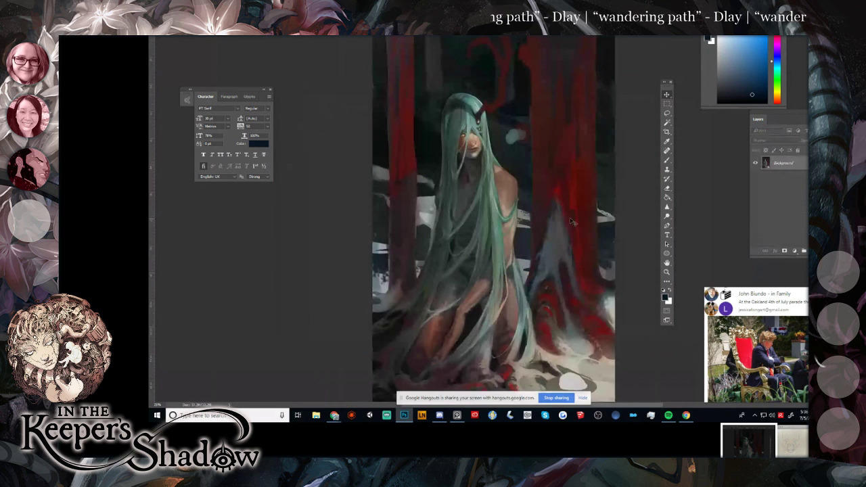
key("ctrl+Tab")
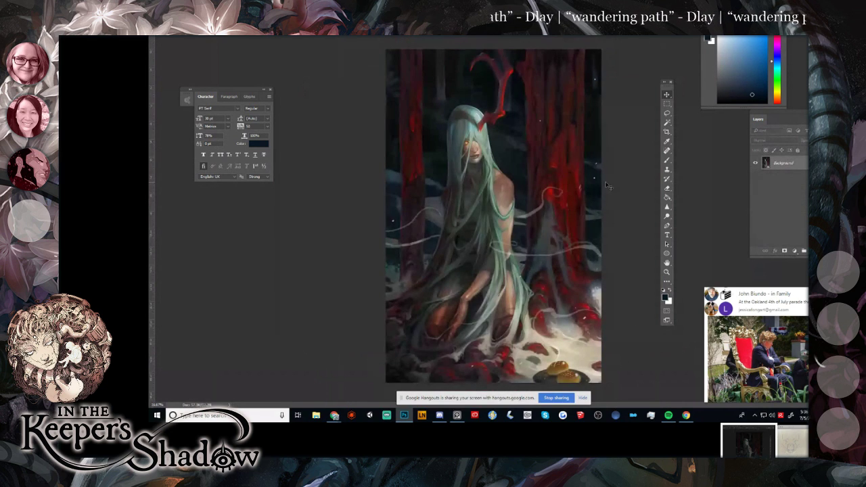
key("ctrl+Tab")
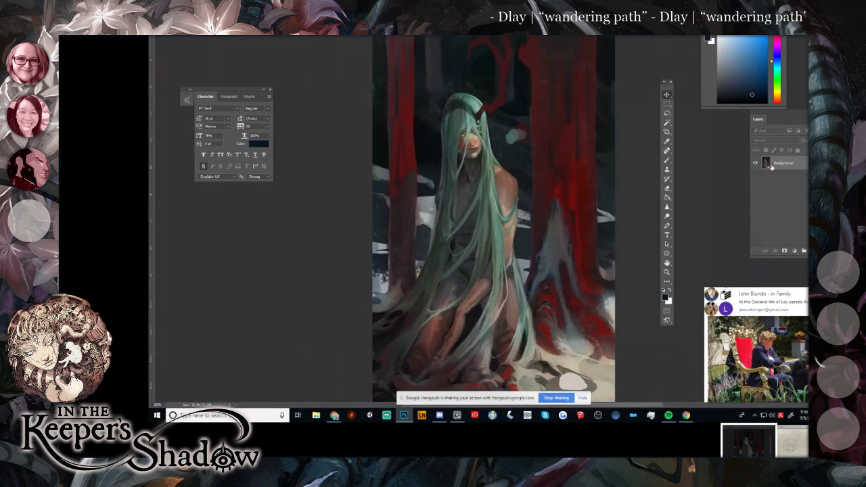
key("ctrl+Tab")
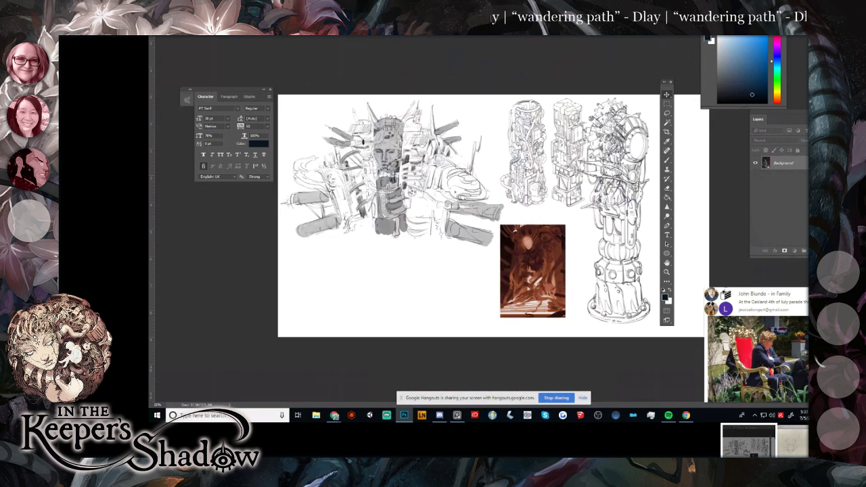
key("ctrl+Tab")
key("ctrl+Tab")
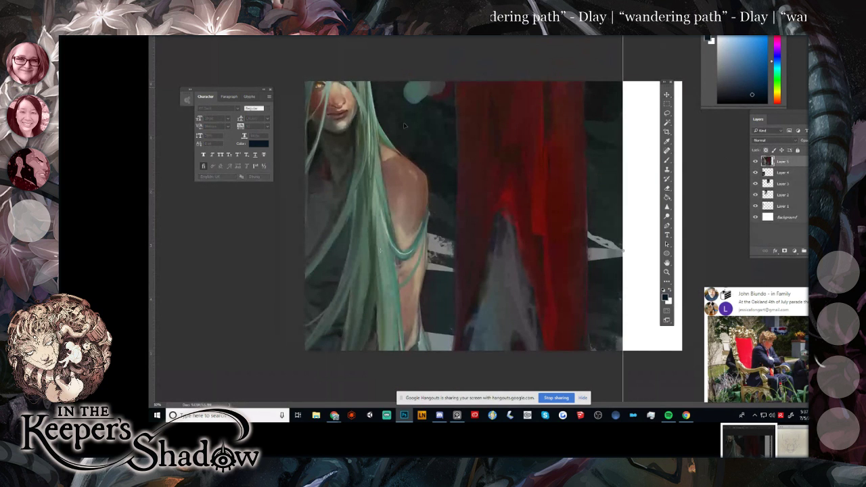
key("ctrl+Tab")
key("ctrl+Tab")
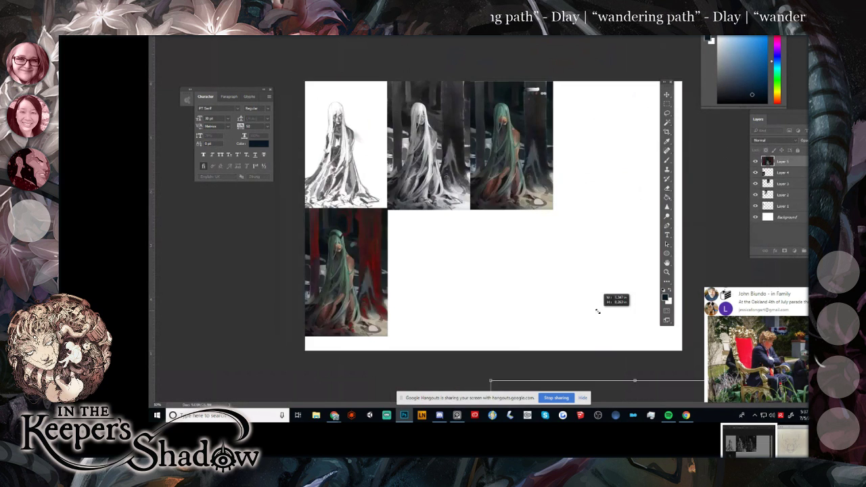
Scale the newly pasted painting down and move it up so that its full height fits on the canvas.
mouse_move(616, 379)
left_mouse_down()
mouse_move(579, 196)
mouse_move(386, 95)
mouse_move(553, 251)
mouse_move(484, 162)
mouse_move(440, 179)
mouse_move(459, 223)
left_mouse_up()
key("Return")
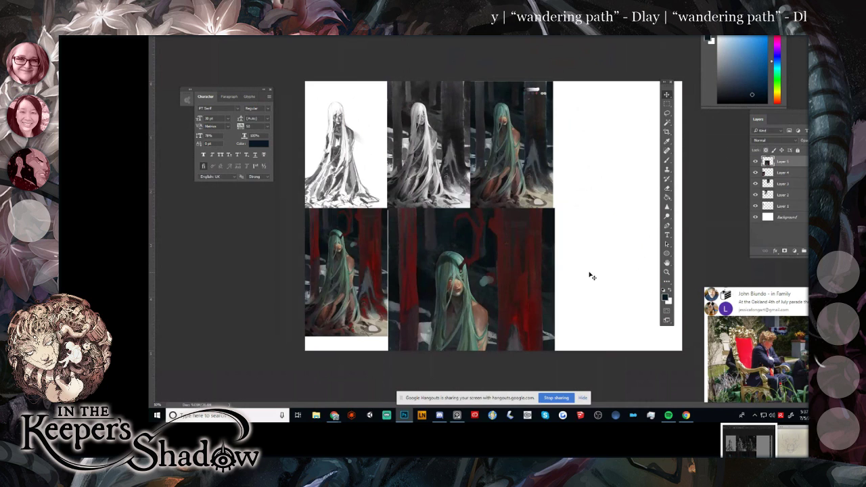
mouse_move(512, 261)
left_mouse_down()
mouse_move(495, 144)
mouse_move(503, 142)
left_mouse_up()
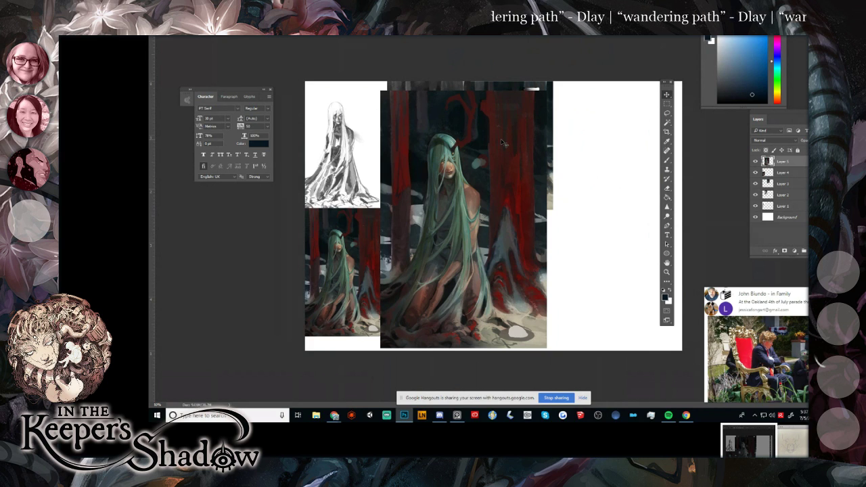
Try to scale the new red-tree painting down to nearly panel size and move it over the lower part of the colour painting.
key("ctrl+t")
mouse_move(547, 90)
left_mouse_down()
mouse_move(499, 142)
mouse_move(467, 211)
left_mouse_up()
left_click_drag(417, 235, 503, 161)
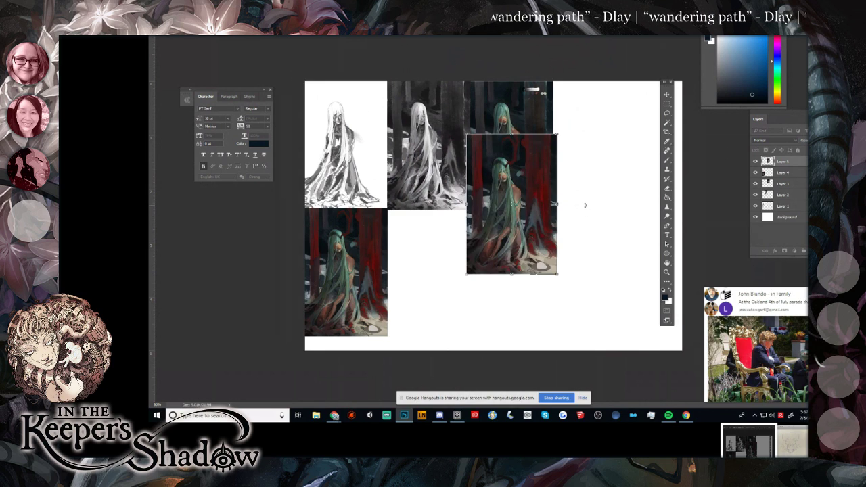
key("Return")
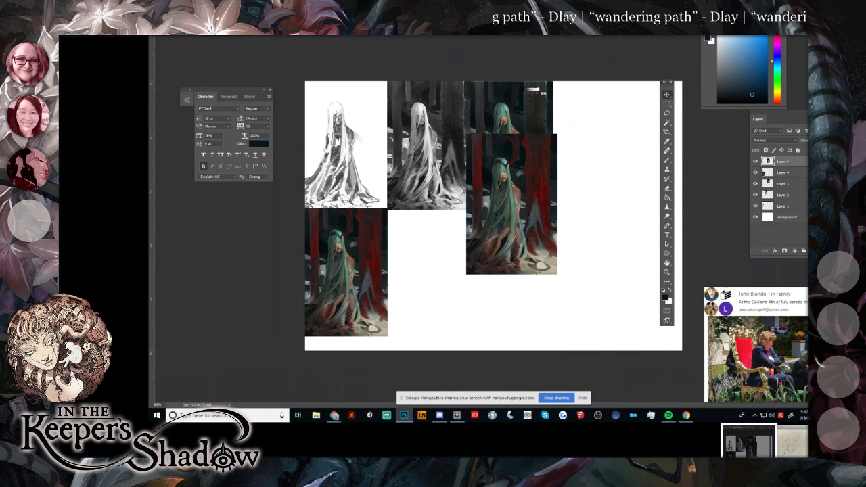
Undo the last scaling of the red-tree layer and look through the open documents for a more advanced stage.
key("ctrl+z")
key("ctrl+Tab")
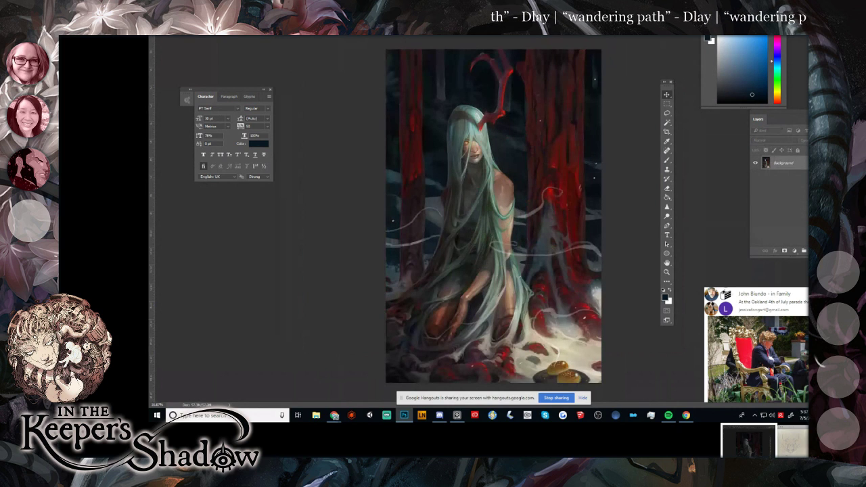
key("ctrl+Tab")
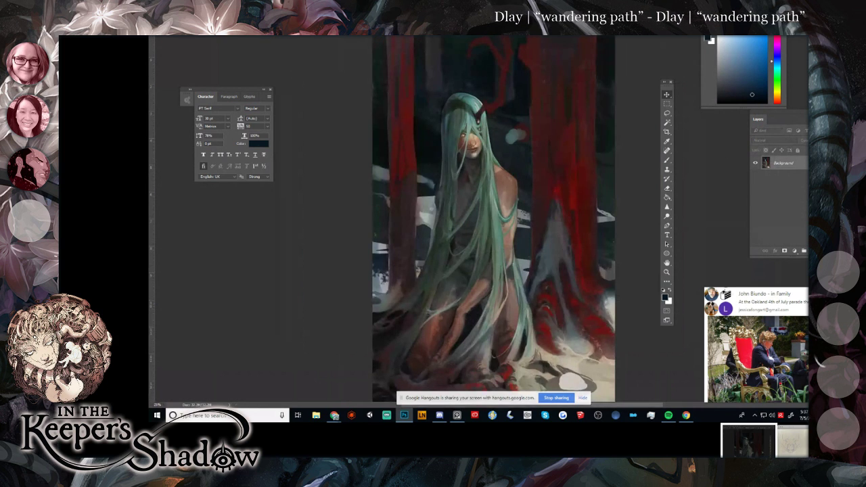
key("ctrl+Tab")
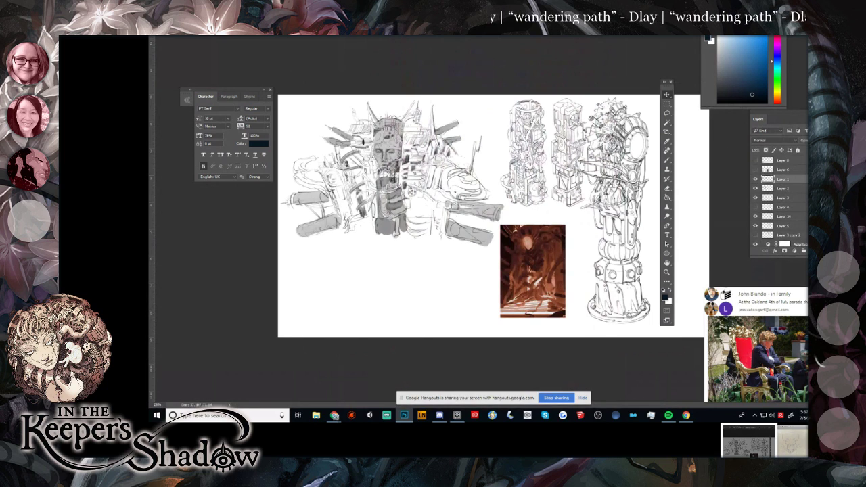
key("ctrl+Tab")
key("ctrl+Tab")
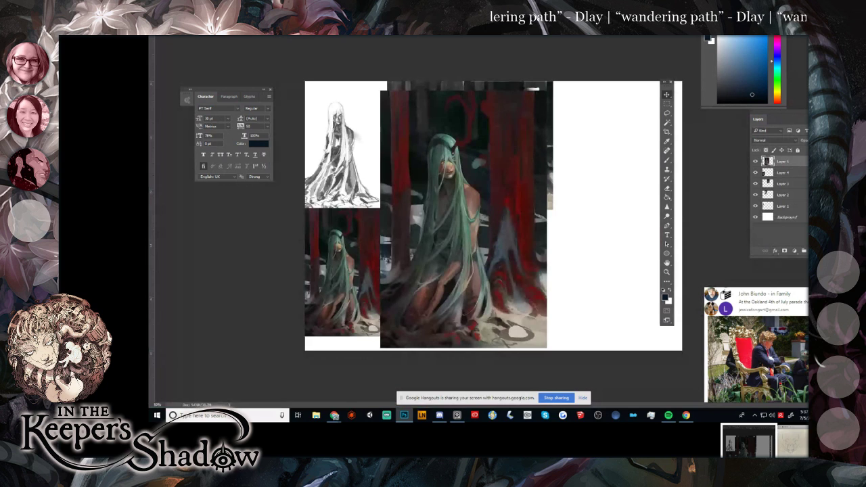
Go through the open documents for the detailed painting with the red antler and paste it into the layout as a new layer.
key("ctrl+Tab")
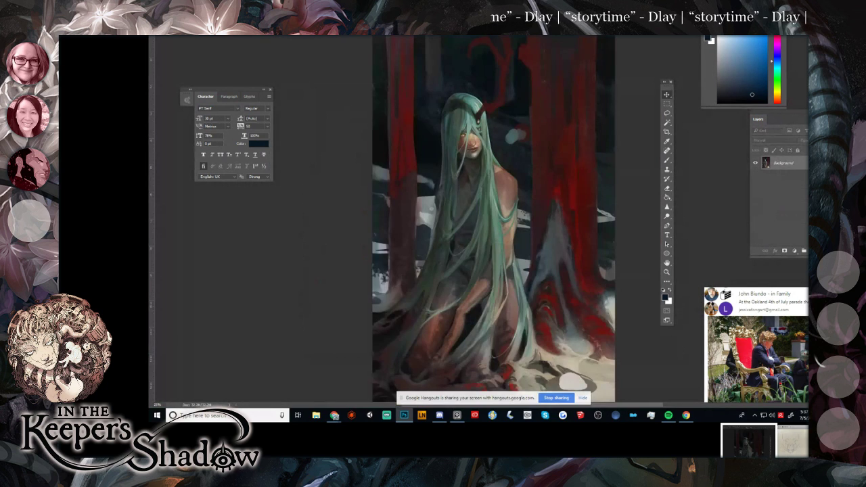
key("ctrl+Tab")
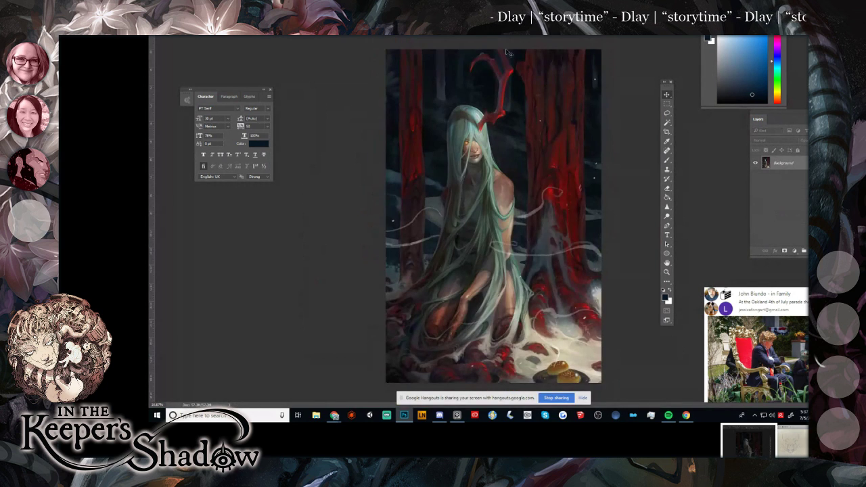
key("ctrl+Tab")
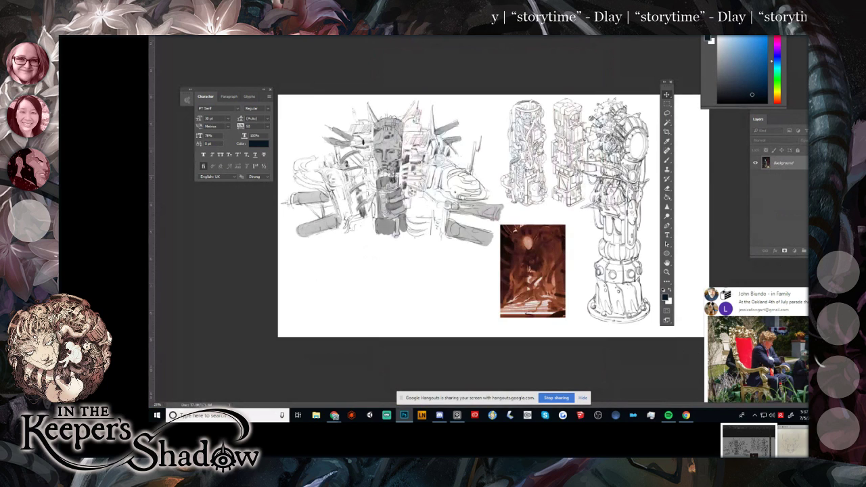
key("ctrl+Tab")
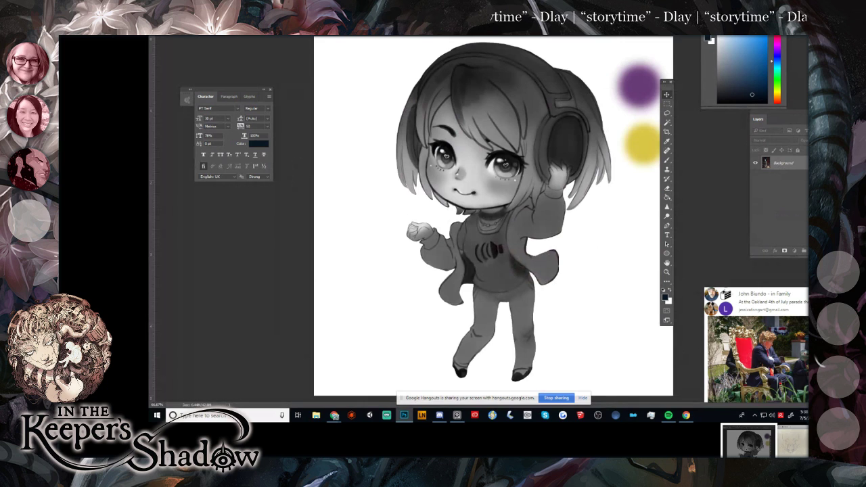
key("ctrl+Tab")
key("ctrl+Tab")
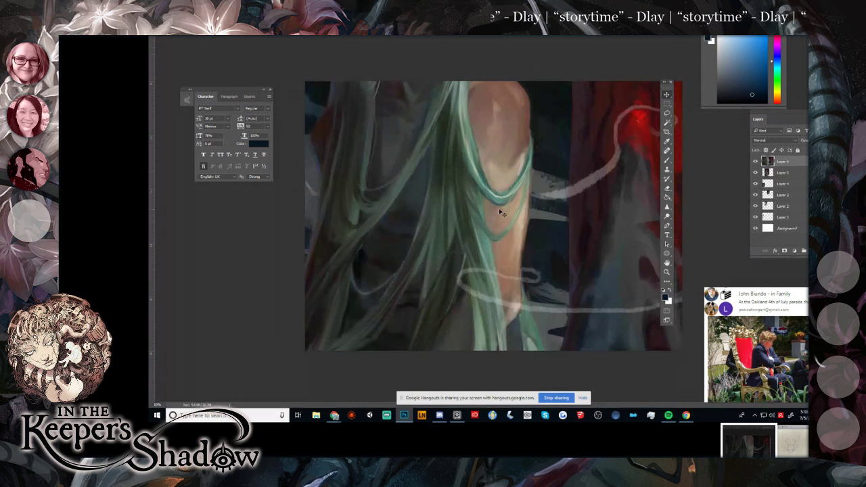
Remove the previously pasted oversized red-tree layer, then scale the antlered painting down and bring it over the canvas.
scroll(533, 249, "down", 2)
key("ctrl+Tab")
key("ctrl+Tab")
mouse_move(637, 220)
left_mouse_down()
mouse_move(498, 138)
mouse_move(477, 240)
mouse_move(593, 329)
left_mouse_up()
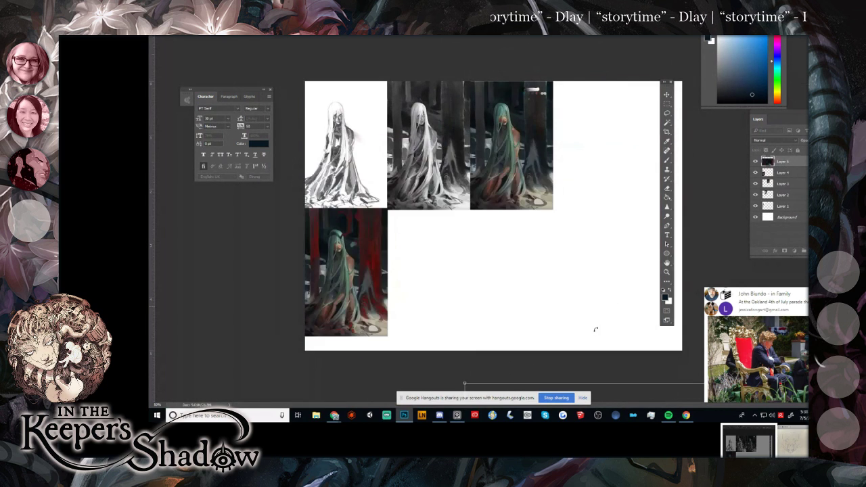
key("ctrl+Tab")
left_click_drag(285, 39, 550, 276)
left_click_drag(595, 328, 455, 41)
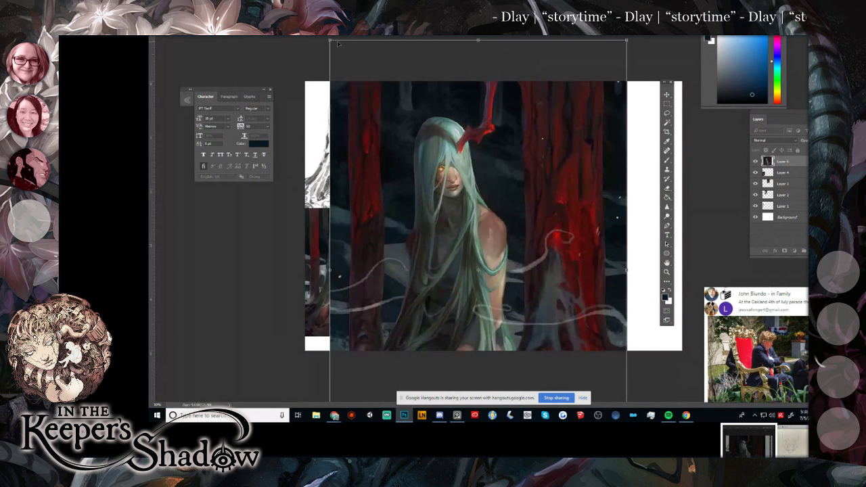
Scale the antlered painting to panel size and place it in the second row, directly below the greyscale panel.
left_click_drag(329, 39, 515, 328)
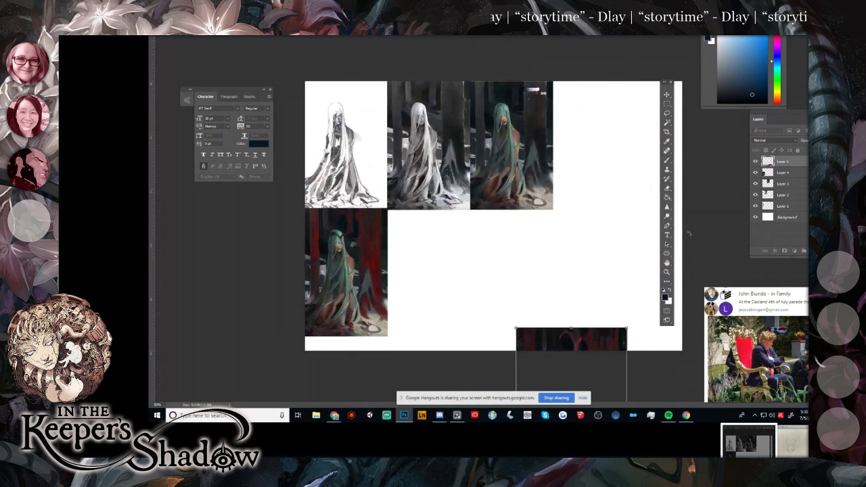
left_click_drag(601, 351, 471, 232)
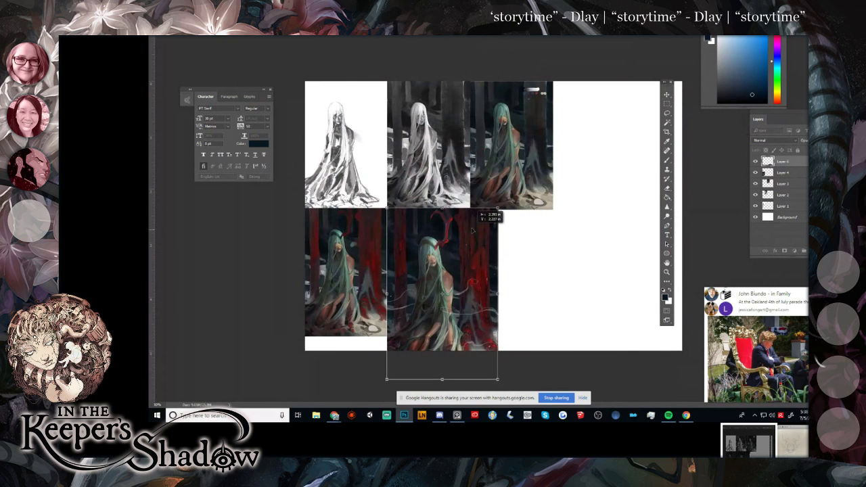
left_click_drag(499, 381, 468, 339)
key("Return")
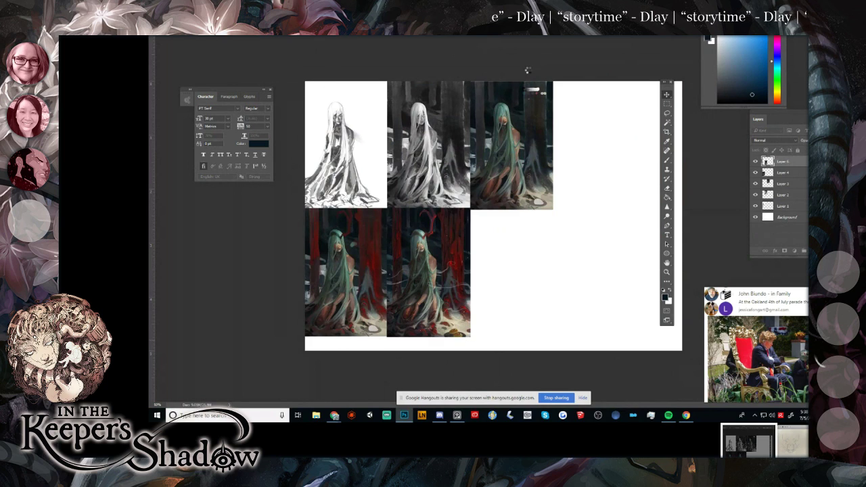
Find the final painting among the open documents, paste it into the layout as a new layer and check it by toggling its visibility.
key("ctrl+Tab")
key("ctrl+Tab")
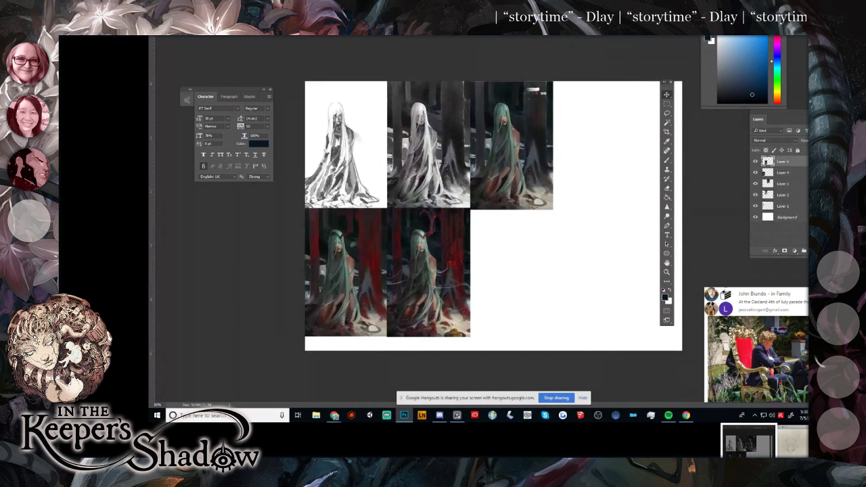
key("ctrl+Tab")
key("ctrl+Tab")
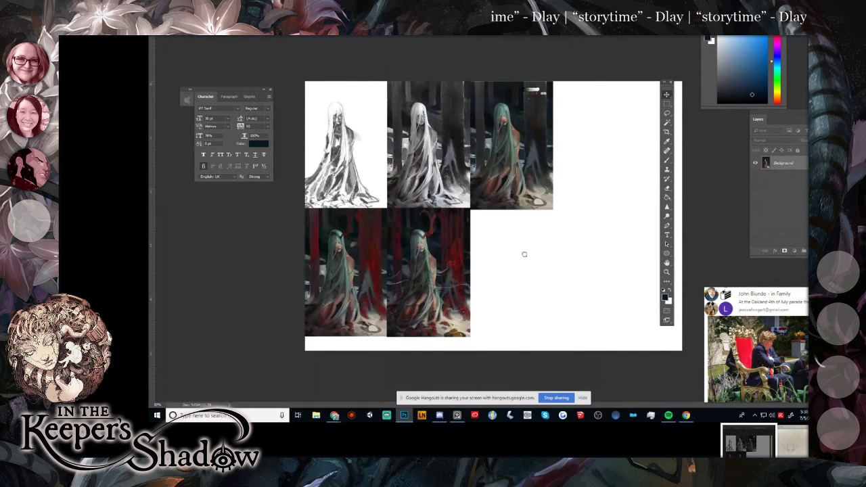
key("ctrl+Tab")
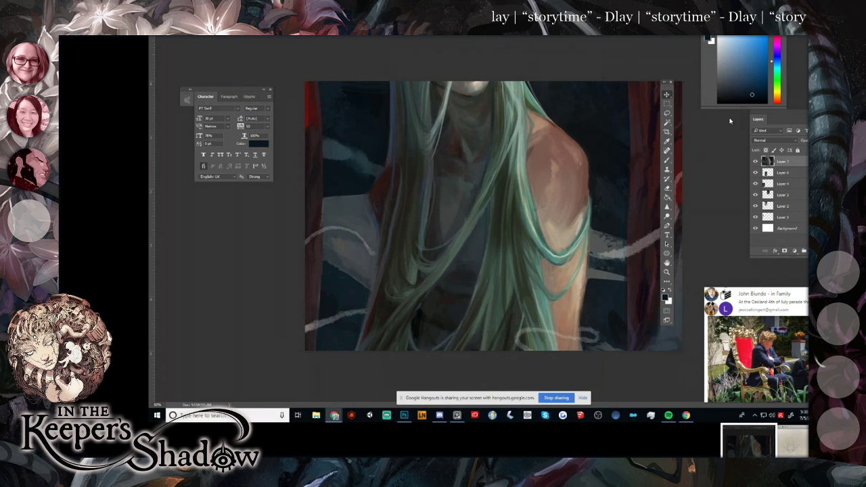
left_click(756, 161)
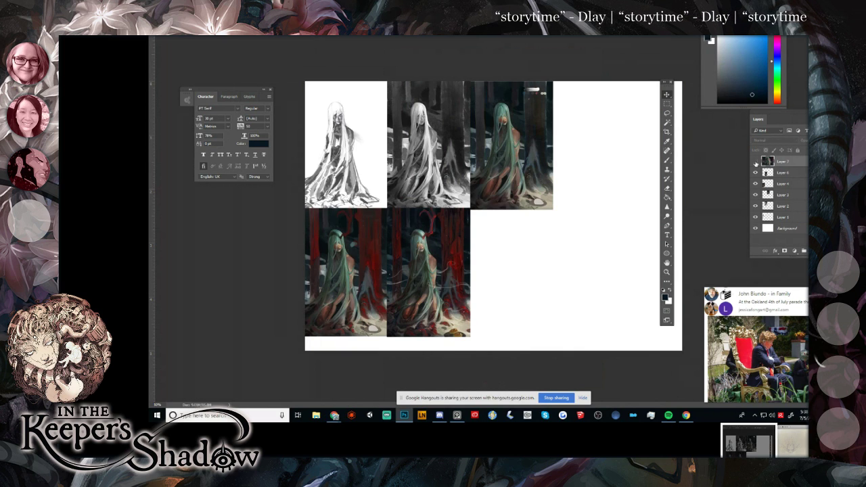
left_click(756, 161)
Scale the final painting to panel size and fit it in the second row, directly below the first colour panel.
mouse_move(359, 135)
left_mouse_down()
mouse_move(639, 333)
mouse_move(570, 248)
left_mouse_up()
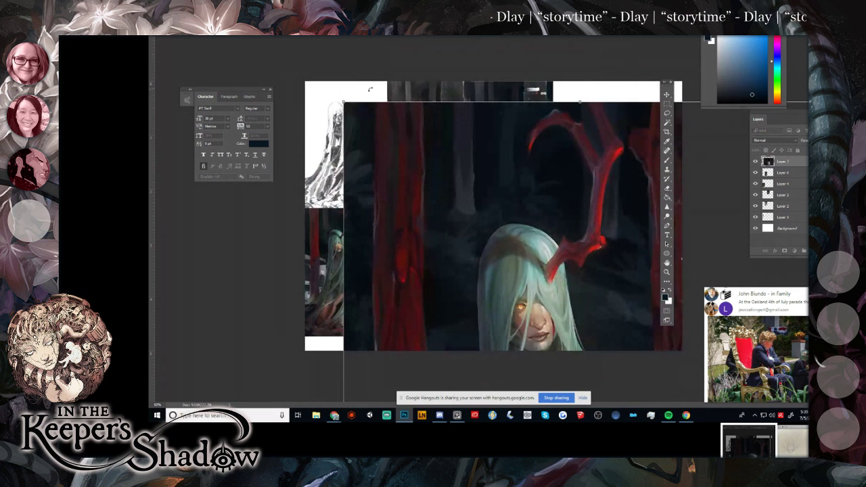
mouse_move(344, 101)
left_mouse_down()
mouse_move(521, 265)
mouse_move(435, 133)
mouse_move(305, 39)
mouse_move(534, 263)
mouse_move(583, 349)
mouse_move(566, 119)
mouse_move(530, 141)
left_mouse_up()
left_click_drag(446, 109, 500, 231)
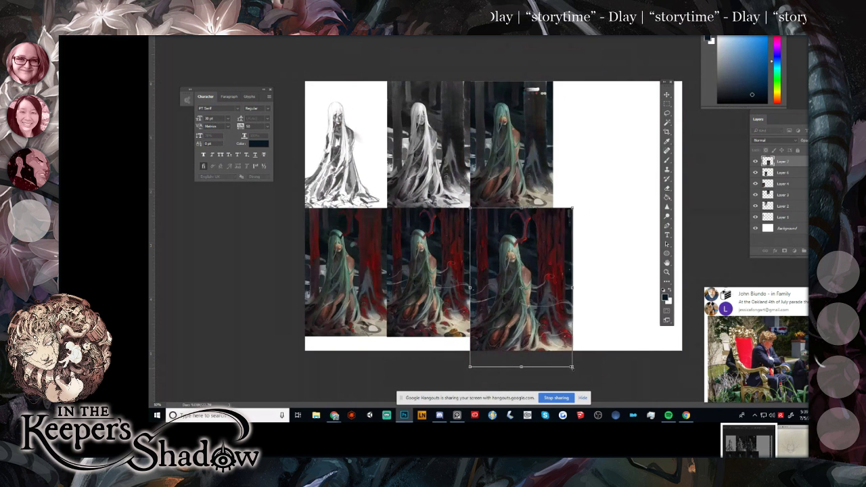
left_click_drag(572, 366, 552, 340)
left_click_drag(548, 333, 554, 337)
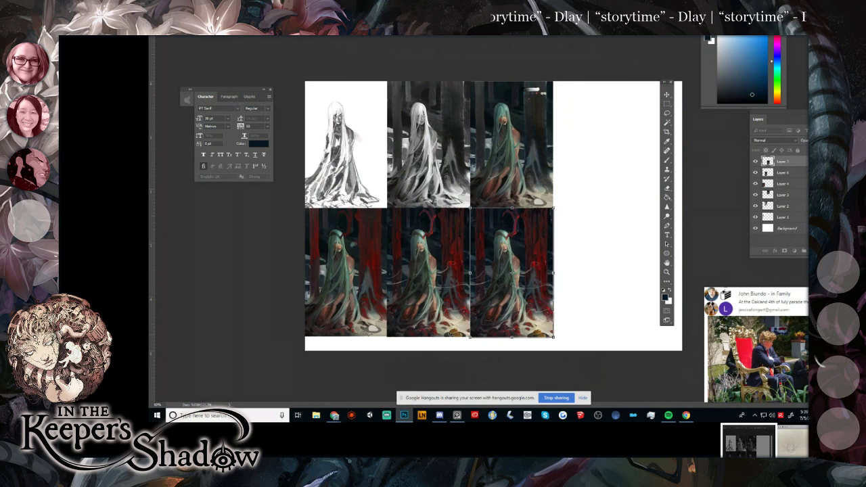
key("Return")
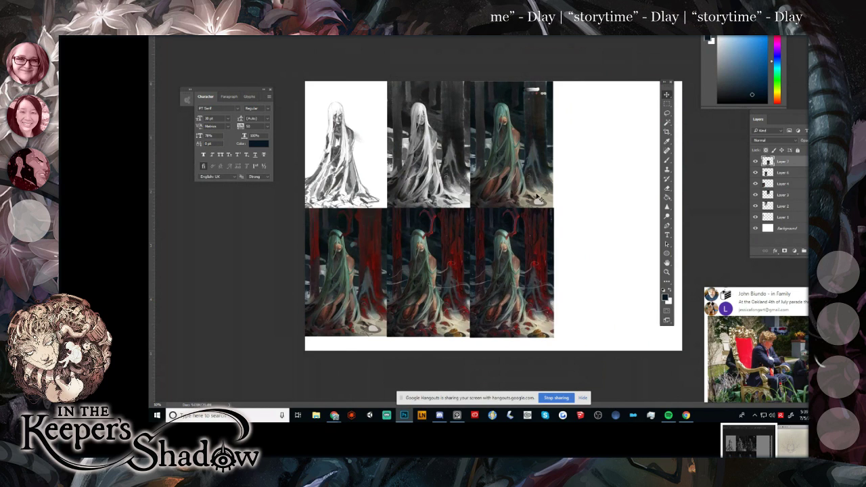
Crop the canvas tightly around the six panels, then toggle the visibility of the final painting's layer to check it.
left_click(667, 131)
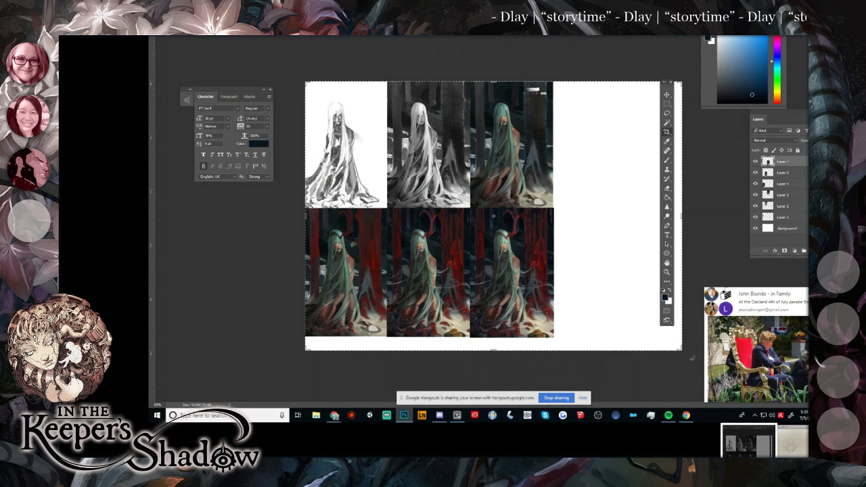
left_click_drag(682, 349, 618, 344)
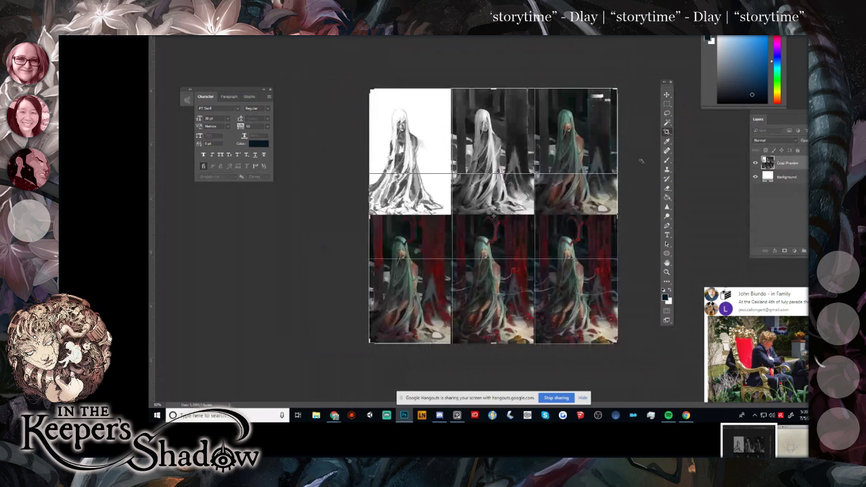
key("Return")
left_click_drag(367, 82, 614, 344)
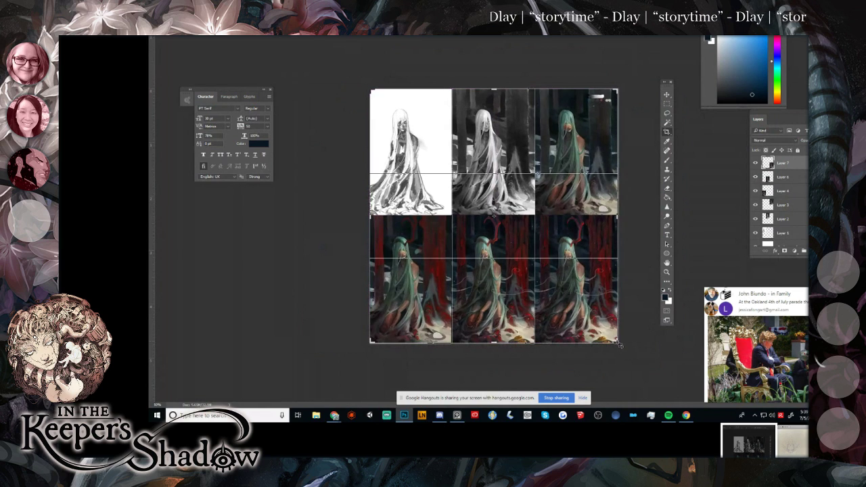
key("Return")
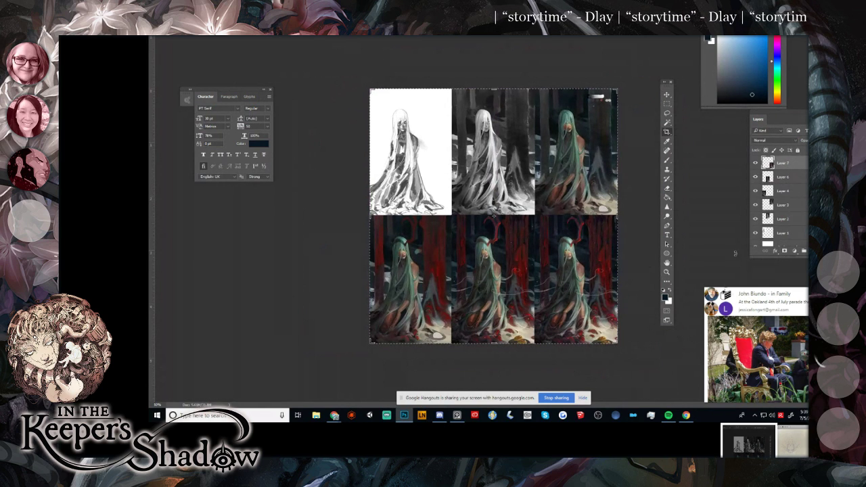
left_click(755, 163)
left_click(755, 163)
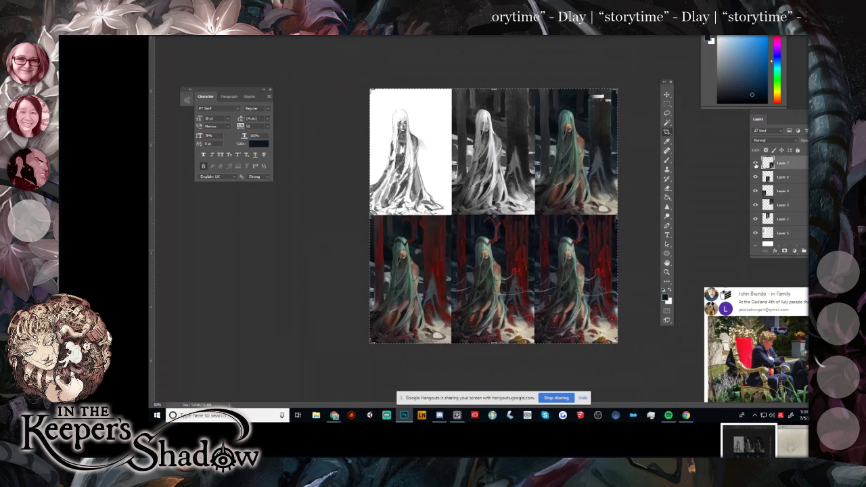
key("alt+Tab")
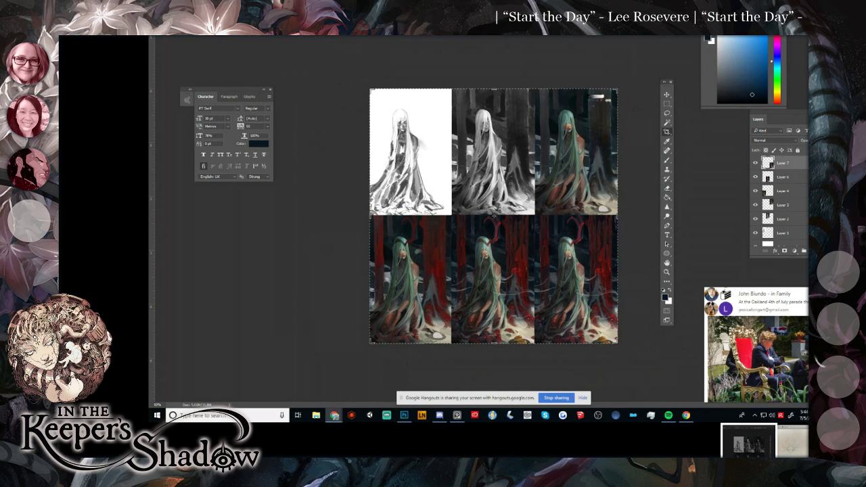
left_click(598, 72)
key("Return")
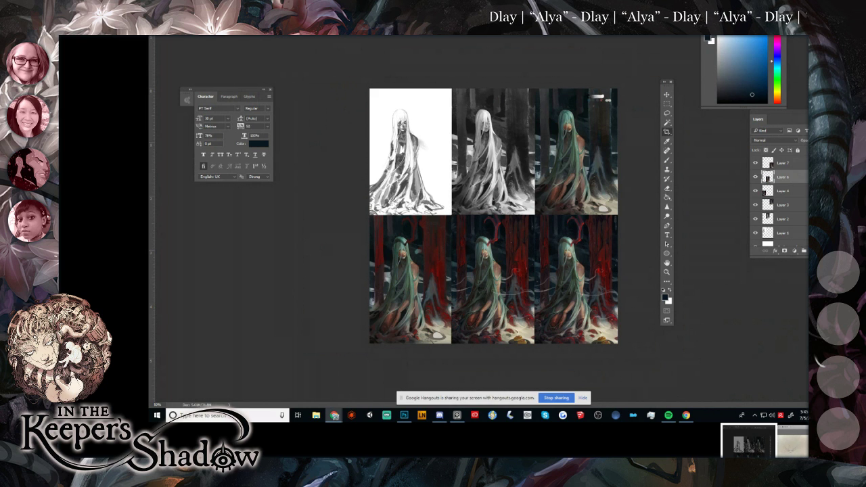
Switch to Blender and inspect the character's mesh in Edit Mode, from the sleeves, hands and coat hem out to the whole figure.
left_click(299, 6)
left_click(313, 178)
left_click(329, 297)
left_click_drag(262, 211, 245, 233)
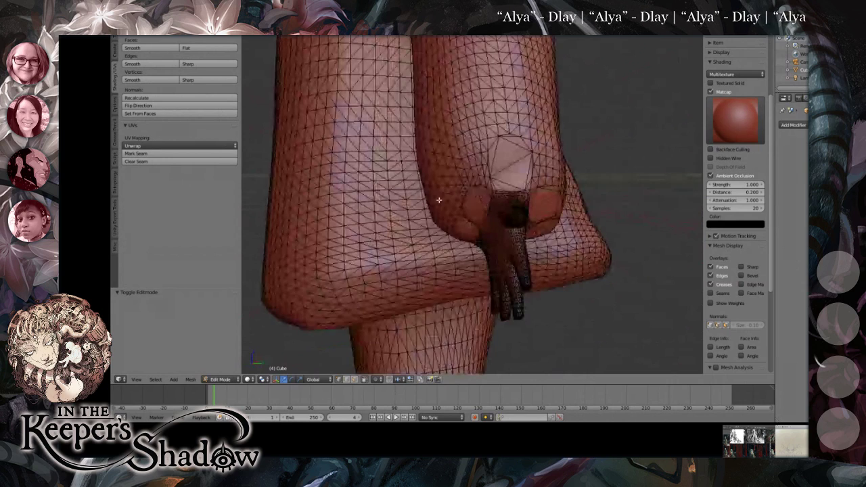
scroll(474, 205, "down", 3)
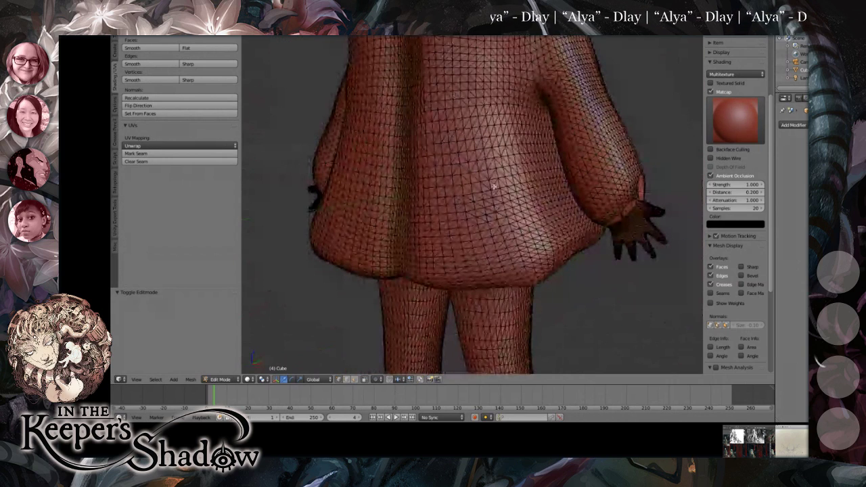
left_click_drag(591, 202, 606, 219)
scroll(499, 187, "down", 3)
left_click_drag(509, 135, 473, 203)
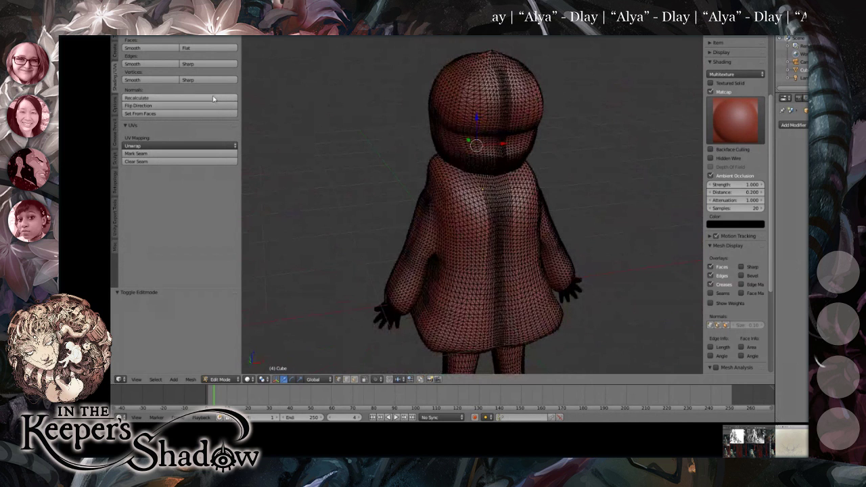
Select the character's entire mesh and apply Smooth Vertex to it.
left_click(115, 39)
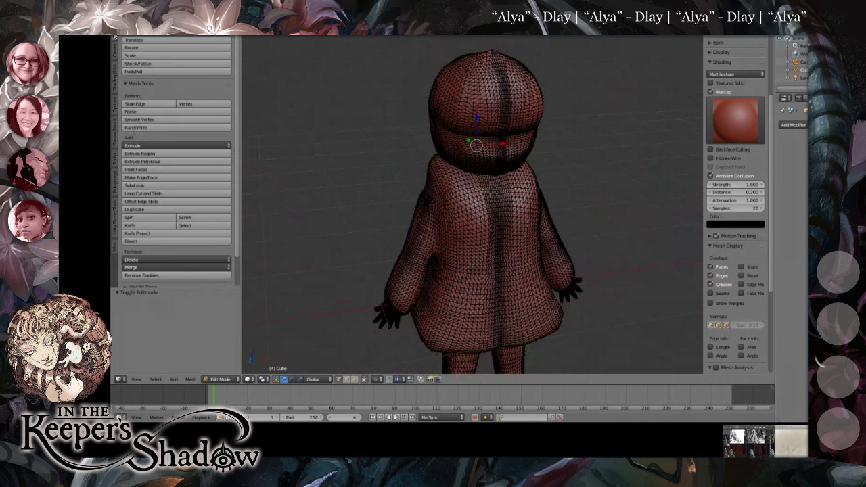
left_click(150, 120)
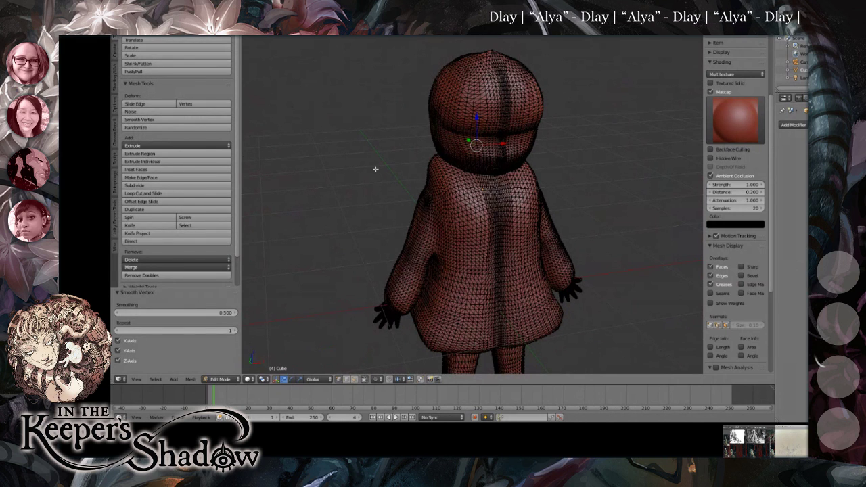
key("a")
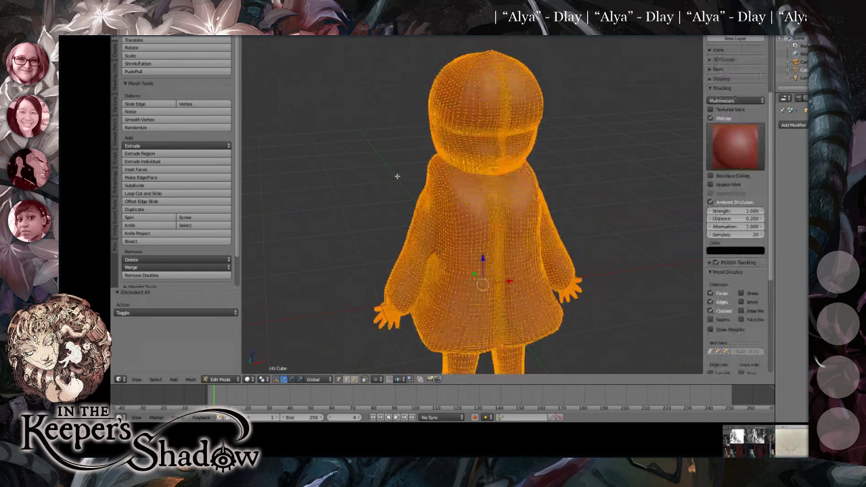
left_click(150, 120)
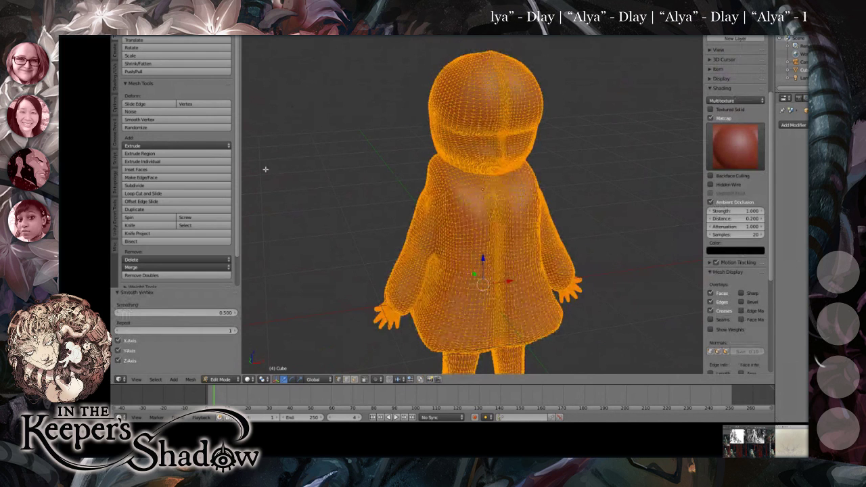
Remove doubled vertices from the fully selected character mesh.
scroll(236, 155, "down", 2)
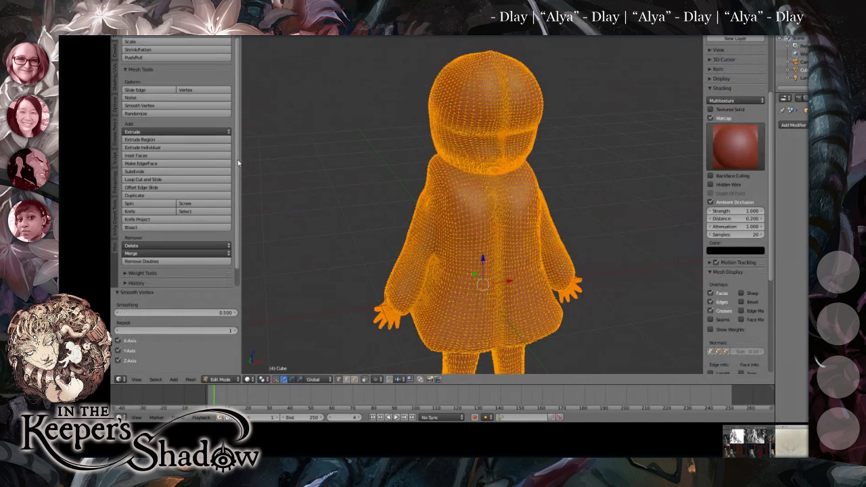
scroll(238, 163, "down", 2)
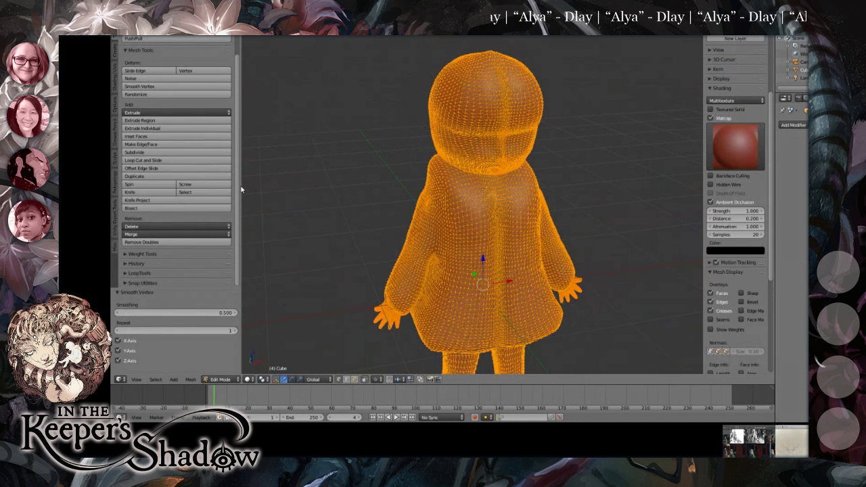
left_click(209, 243)
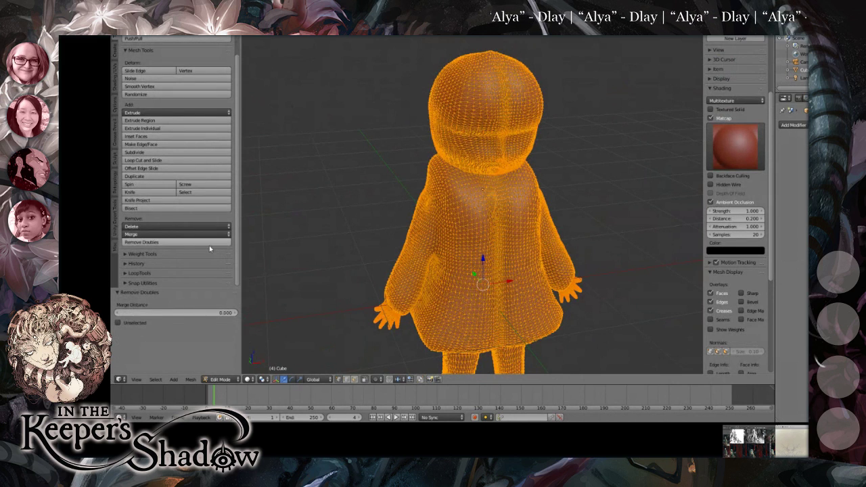
scroll(240, 237, "up", 3)
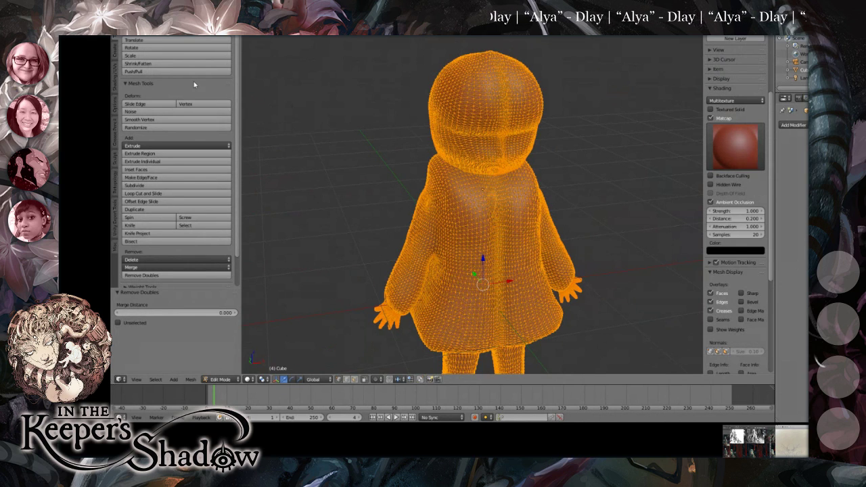
Find the sculpt remesh tool, try it on the character at depth 4 with Preserve Shape, and undo it.
left_click(115, 51)
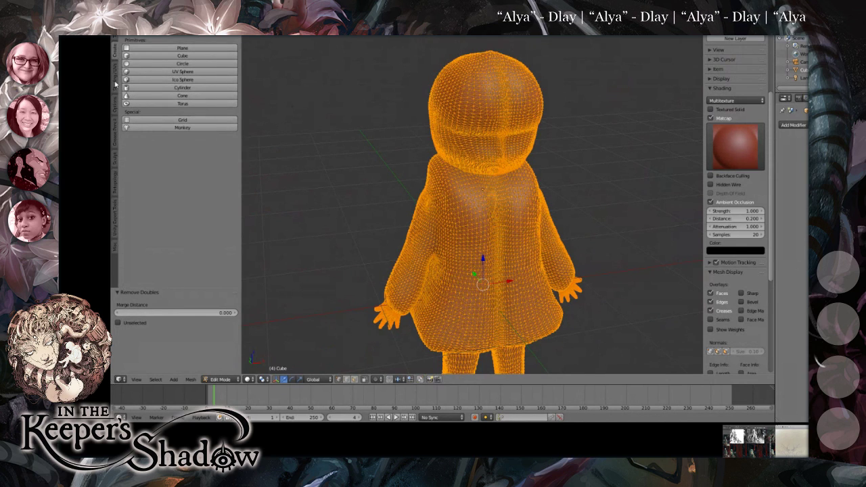
left_click(115, 80)
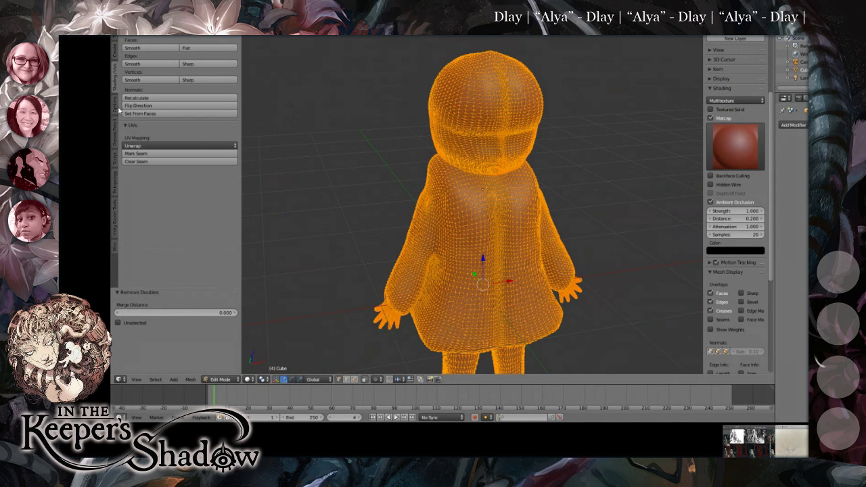
left_click(117, 108)
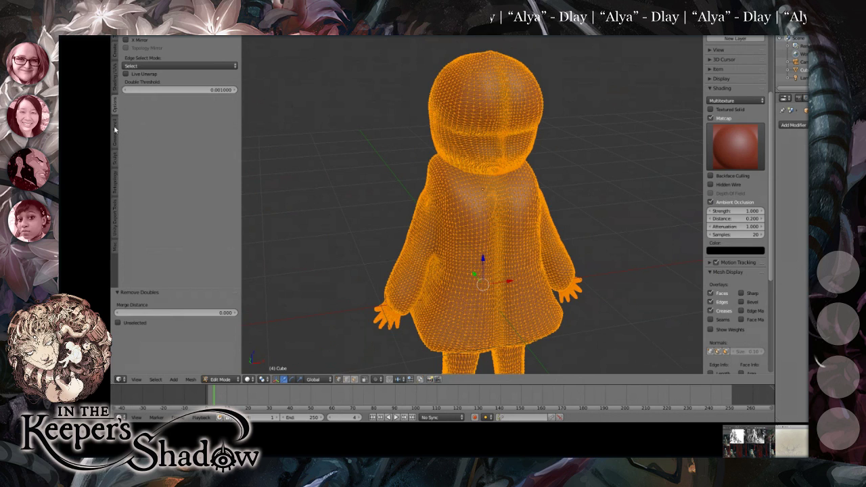
left_click(115, 128)
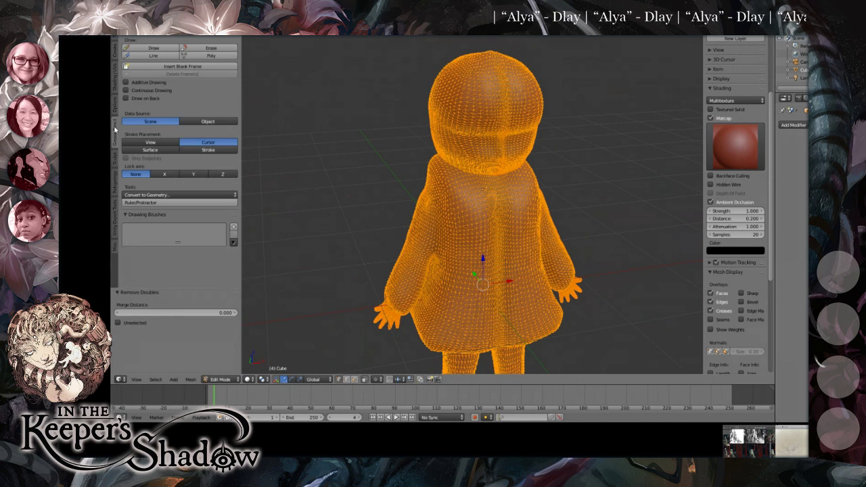
left_click(117, 161)
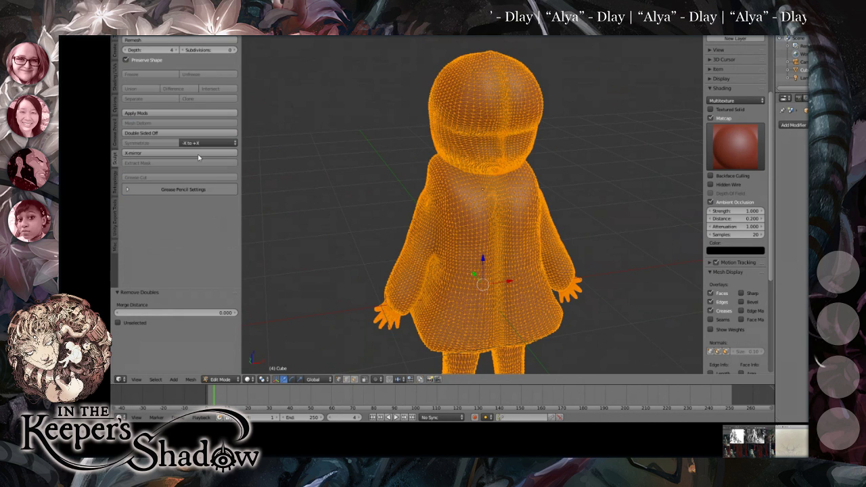
left_click(168, 40)
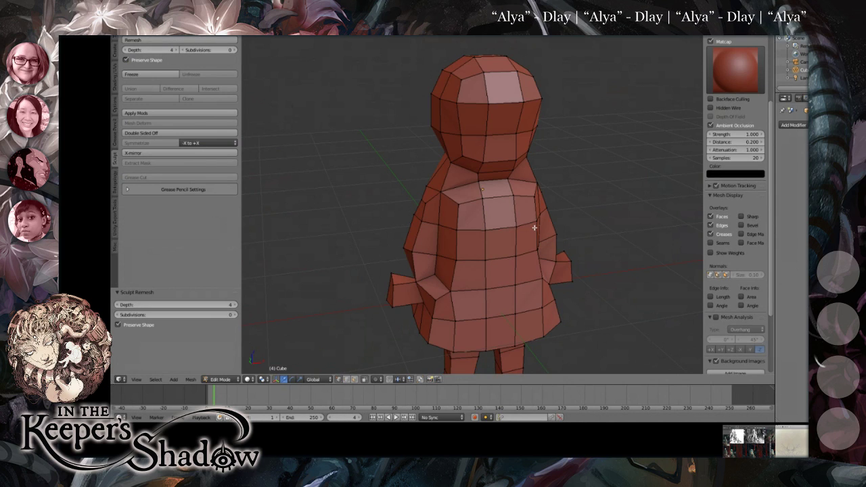
key("ctrl+z")
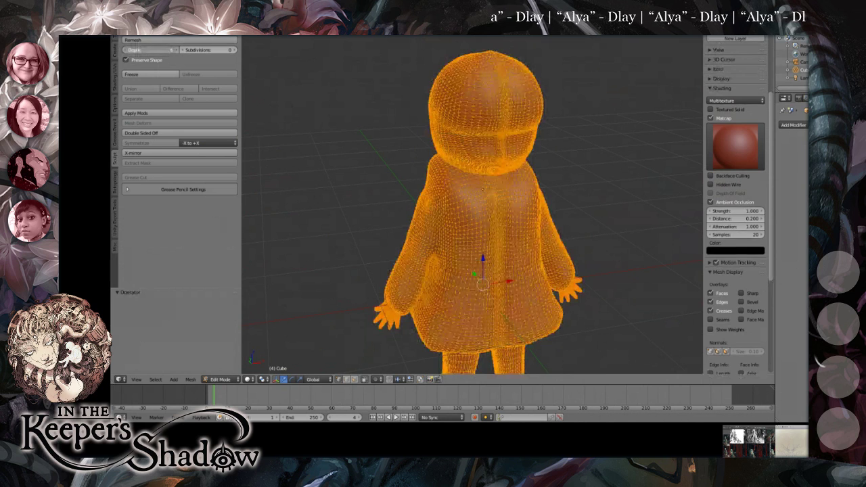
Try remeshing the character at depth 8 and at depth 5, undoing each attempt.
left_click(159, 40)
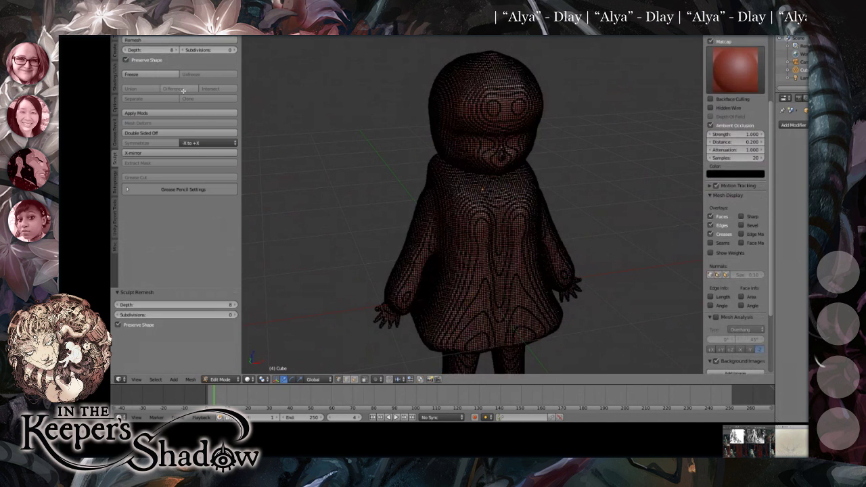
key("ctrl+z")
left_click_drag(168, 50, 146, 50)
left_click(172, 41)
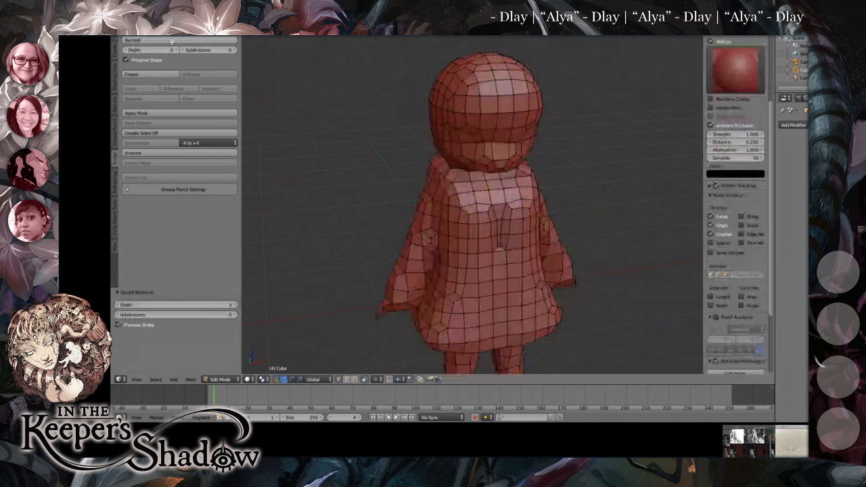
key("ctrl+z")
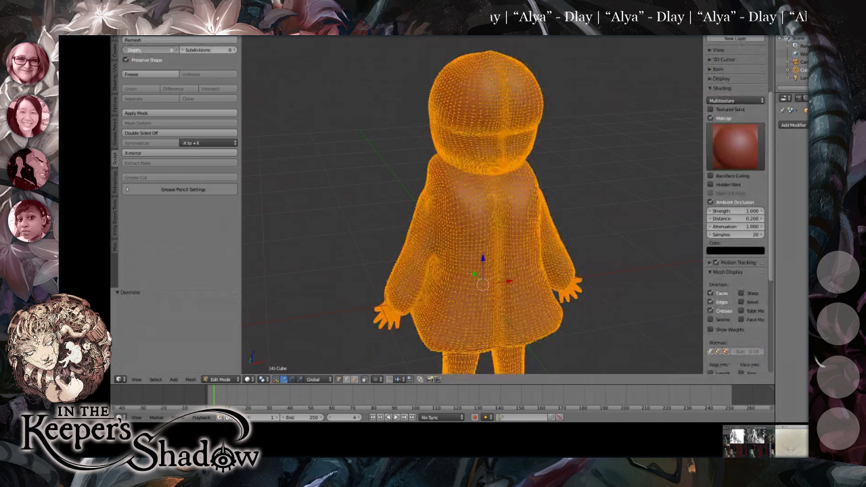
Remesh the character at depth 6 and check the new topology from the front.
left_click_drag(166, 50, 171, 50)
left_click(170, 41)
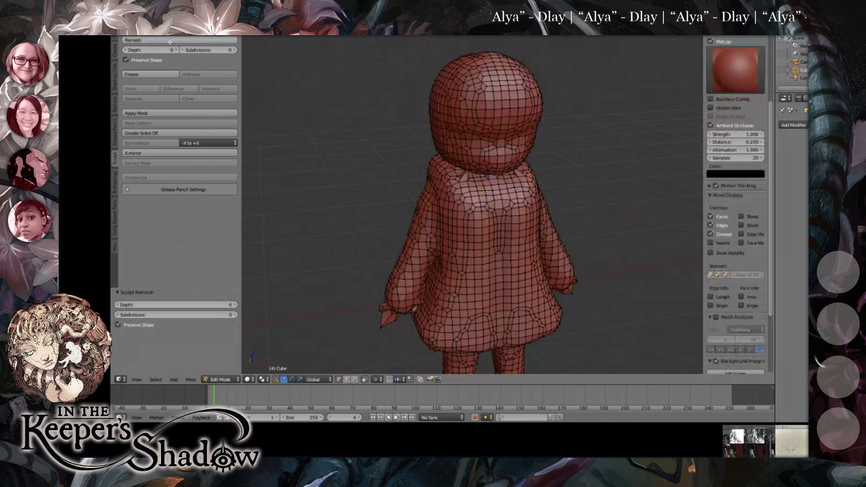
left_click_drag(514, 183, 446, 196)
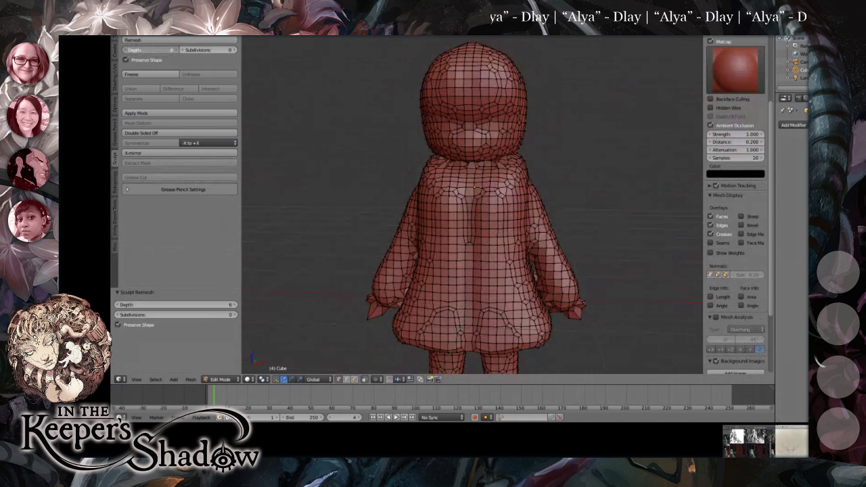
Try remeshing the character at depth 7, check it from behind, and undo all remeshing back to the original dense mesh.
scroll(160, 50, "down", 1)
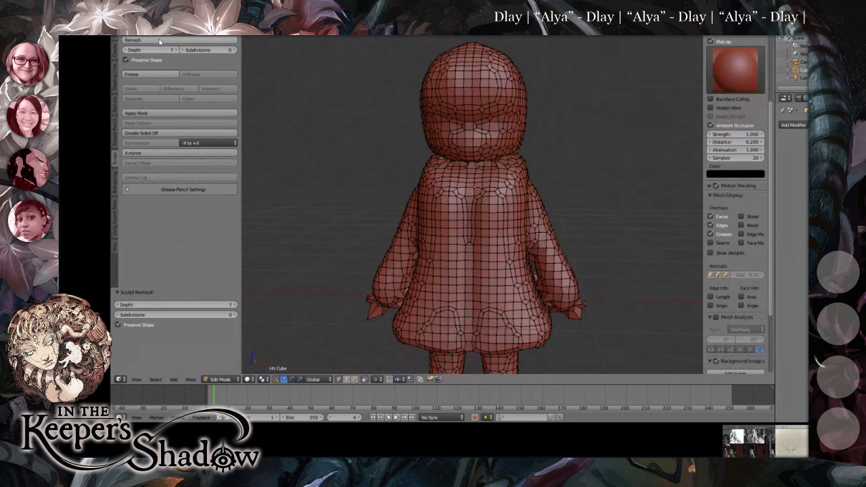
left_click(160, 40)
left_click_drag(379, 237, 525, 258)
key("ctrl+z")
key("ctrl+alt+z")
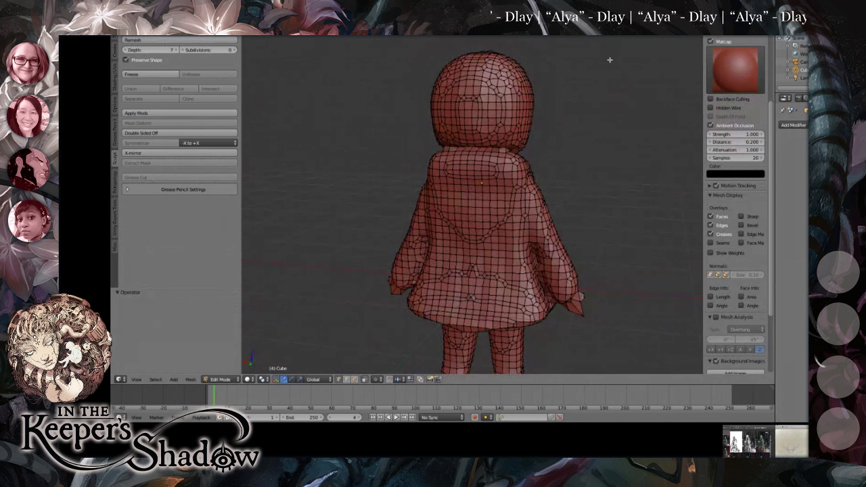
key("ctrl+shift+z")
left_click_drag(562, 186, 402, 173)
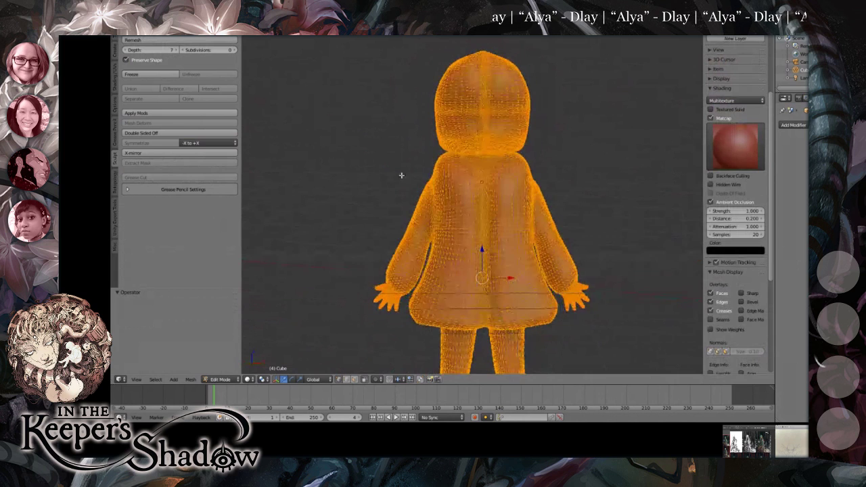
Look through the retopology, Unity export and low-poly art tools while viewing the character's mesh from behind and in front.
left_click(119, 179)
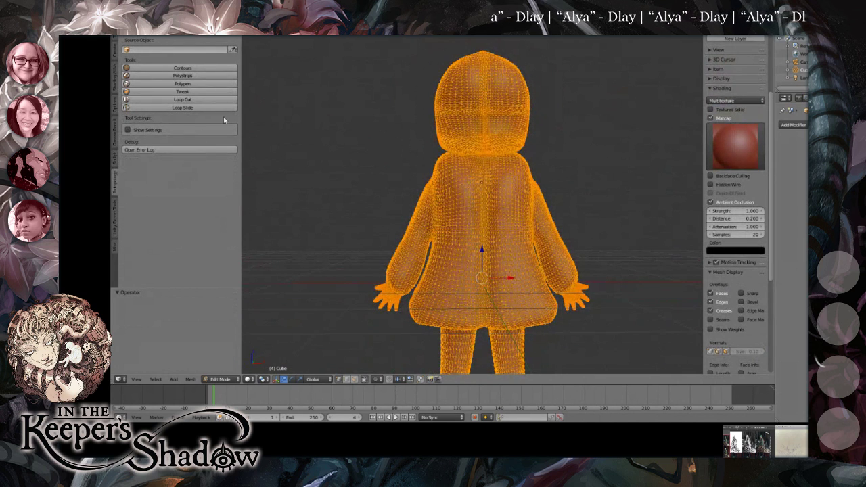
left_click_drag(331, 189, 689, 190)
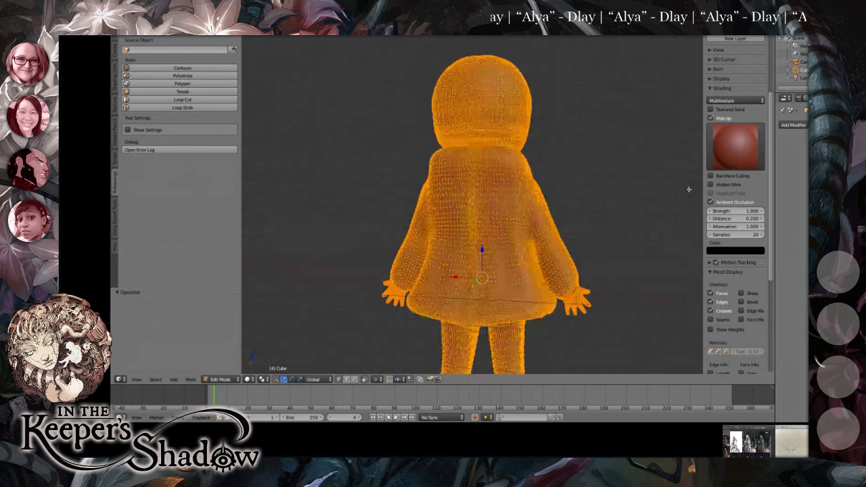
left_click(183, 73)
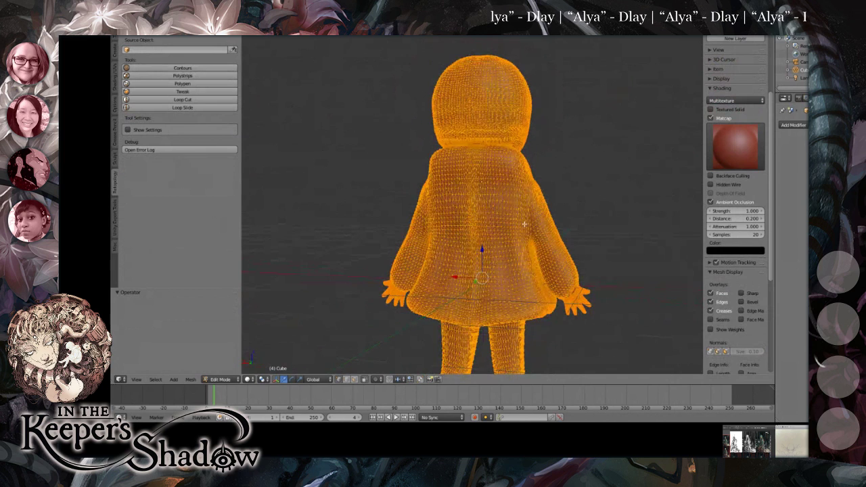
left_click_drag(479, 193, 341, 92)
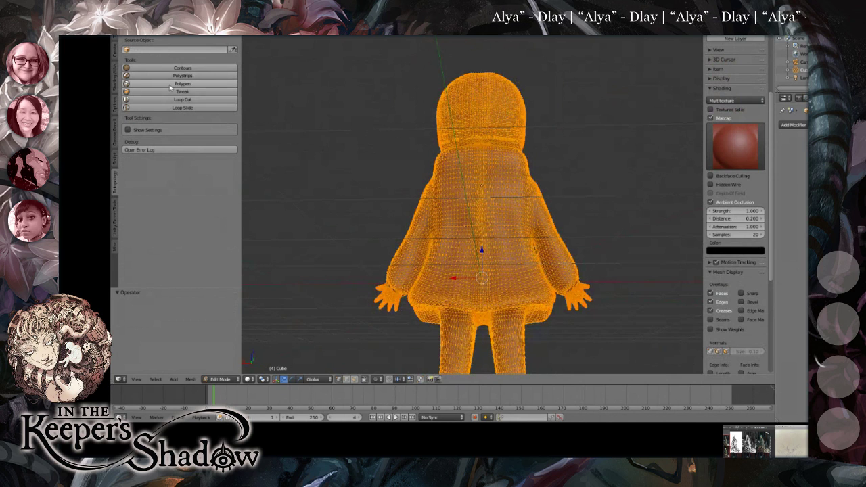
left_click(171, 80)
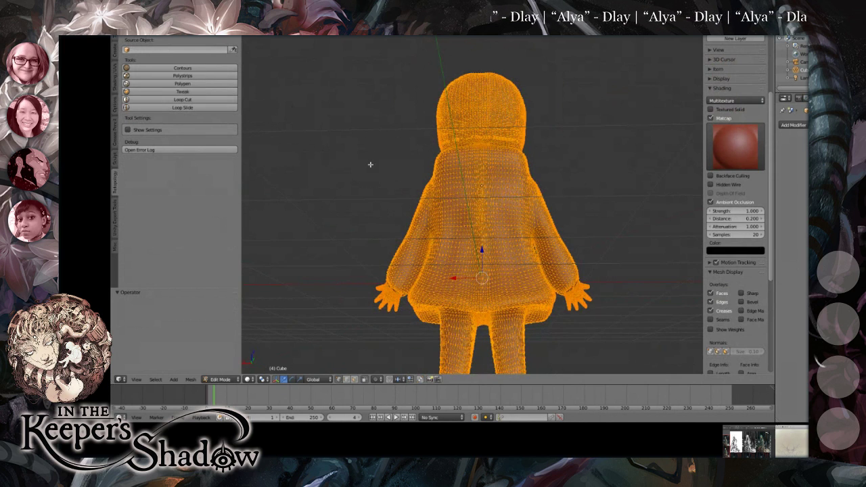
left_click_drag(370, 165, 545, 178)
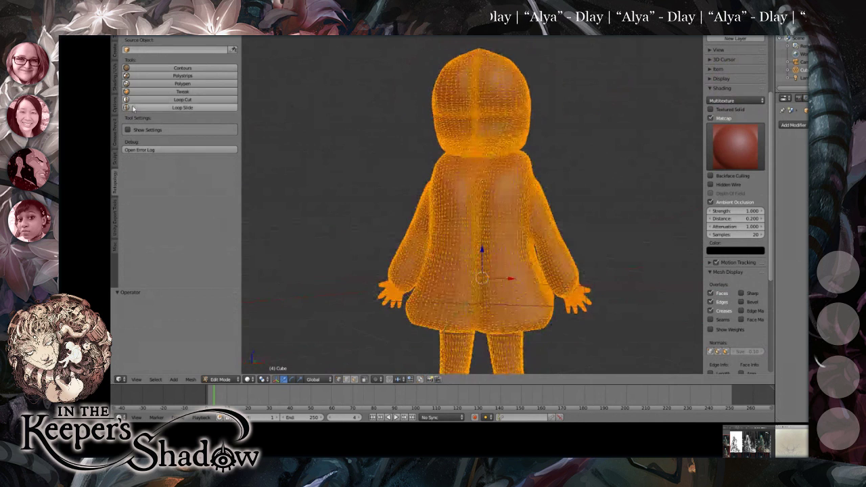
left_click(170, 101)
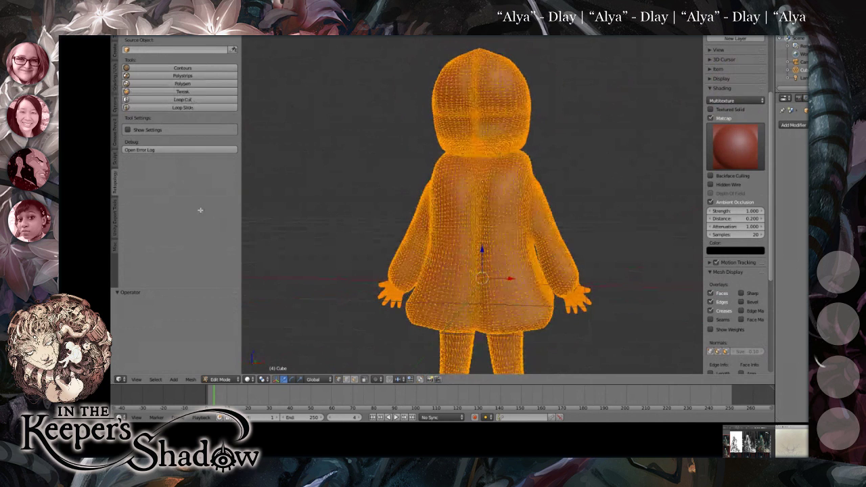
left_click(115, 215)
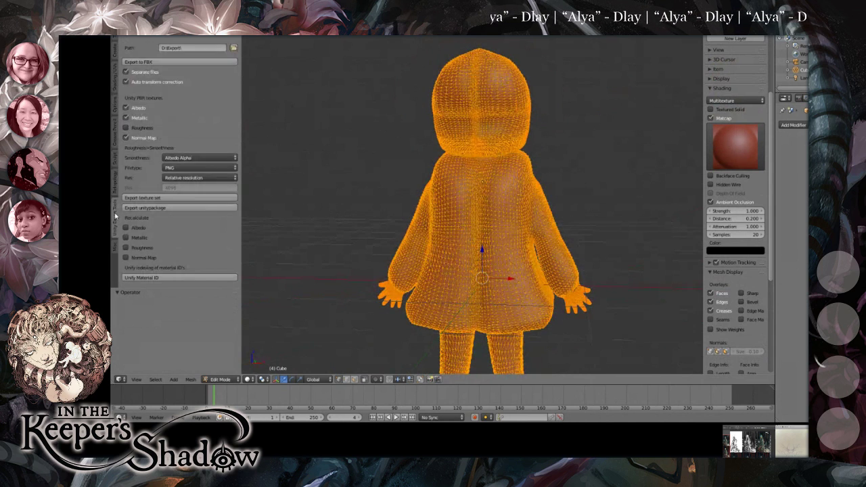
left_click(116, 250)
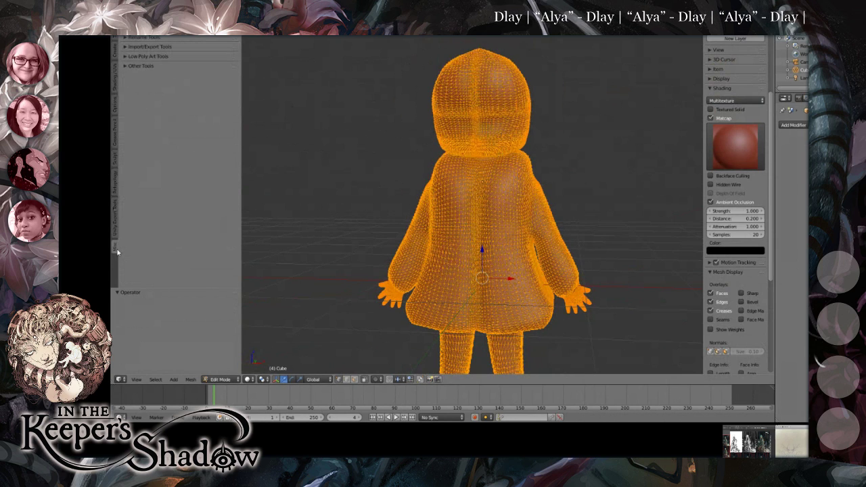
left_click(164, 59)
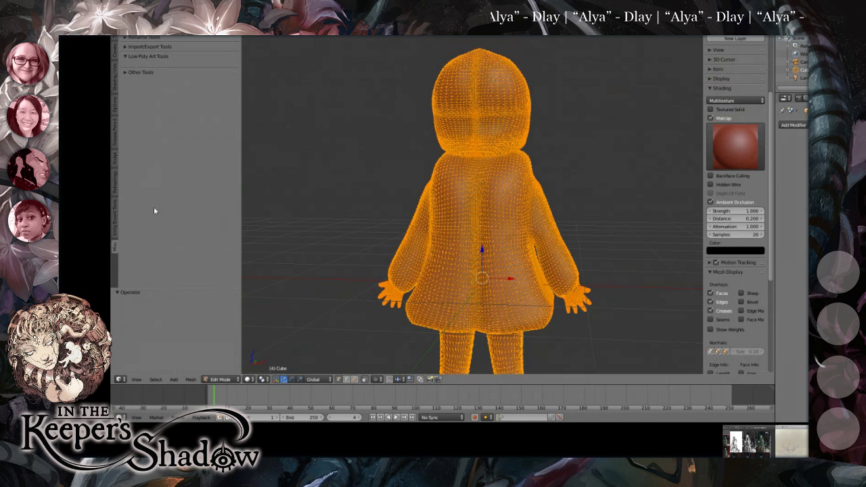
left_click_drag(513, 175, 575, 172)
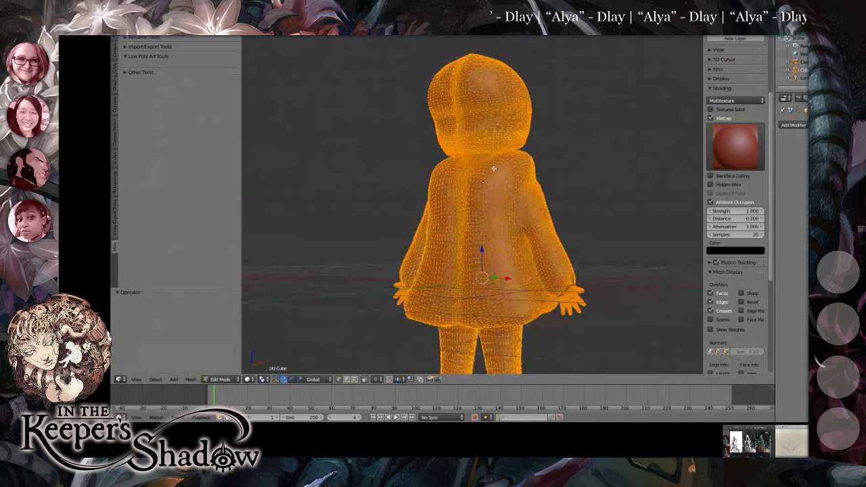
left_click(115, 41)
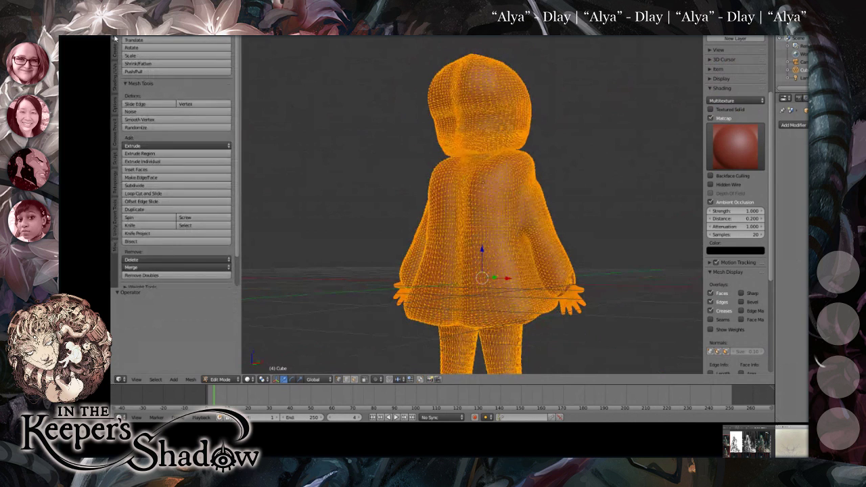
Switch the hooded character from Edit Mode to Sculpt Mode and view the smooth-shaded figure from the front.
left_click(122, 379)
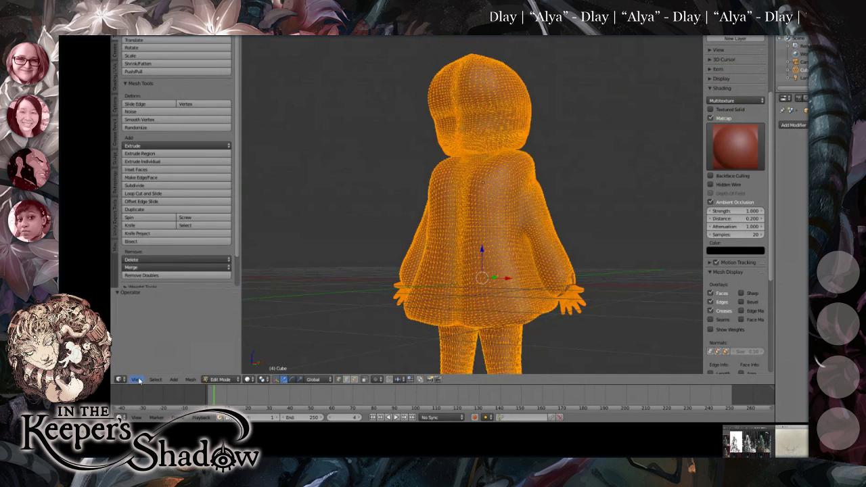
left_click(228, 381)
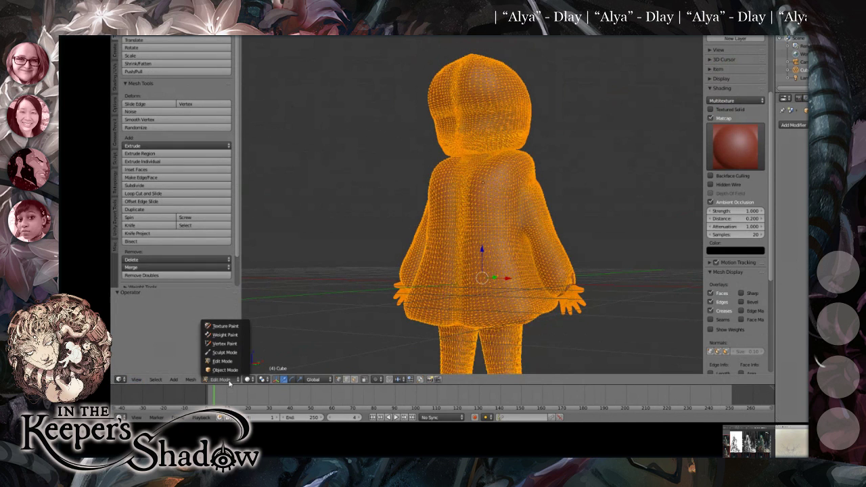
left_click(226, 352)
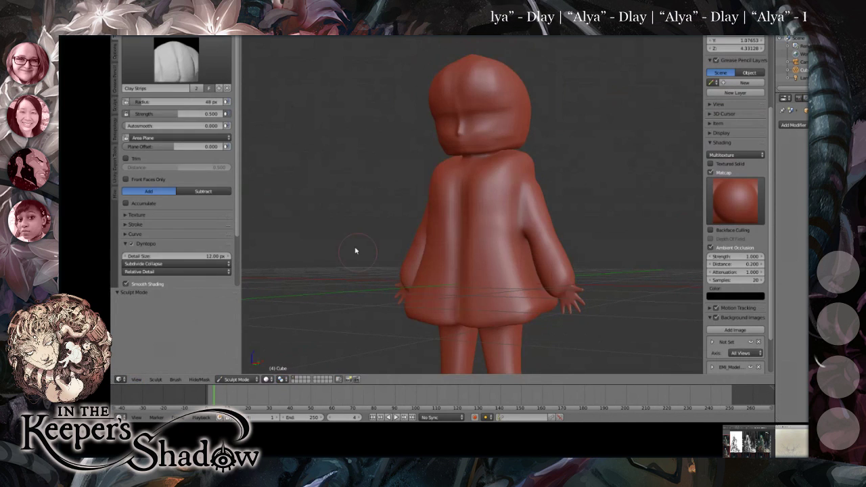
mouse_move(368, 228)
left_mouse_down()
mouse_move(480, 241)
mouse_move(442, 265)
mouse_move(381, 217)
mouse_move(369, 219)
left_mouse_up()
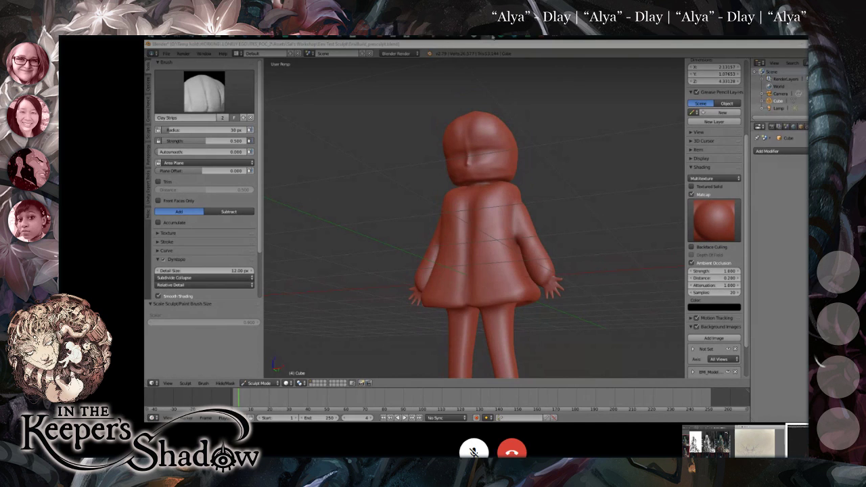
Switch to Clip Studio Paint and refine the left sparkle's outline with the size 12 G-pen and the hard Eraser.
key("p")
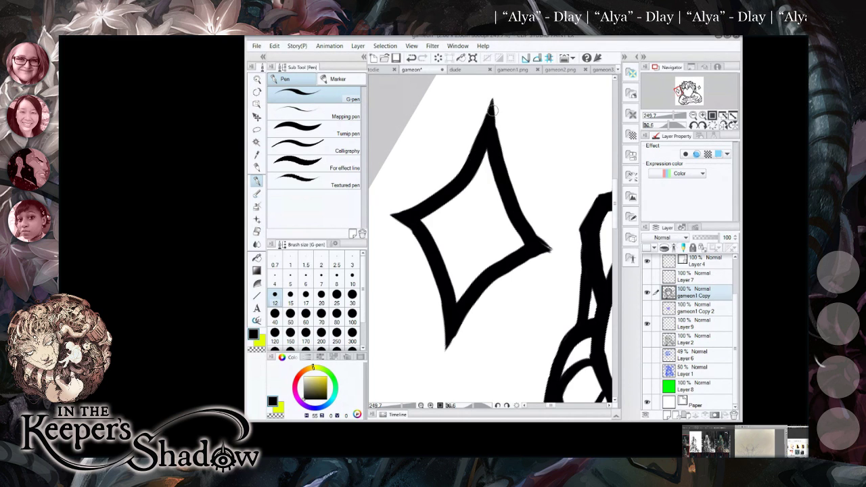
mouse_move(573, 158)
left_mouse_down()
mouse_move(486, 127)
mouse_move(386, 238)
left_mouse_up()
mouse_move(463, 202)
left_mouse_down()
mouse_move(470, 163)
mouse_move(488, 184)
mouse_move(465, 159)
mouse_move(476, 171)
mouse_move(440, 181)
left_mouse_up()
left_click(258, 232)
left_click_drag(518, 187, 537, 268)
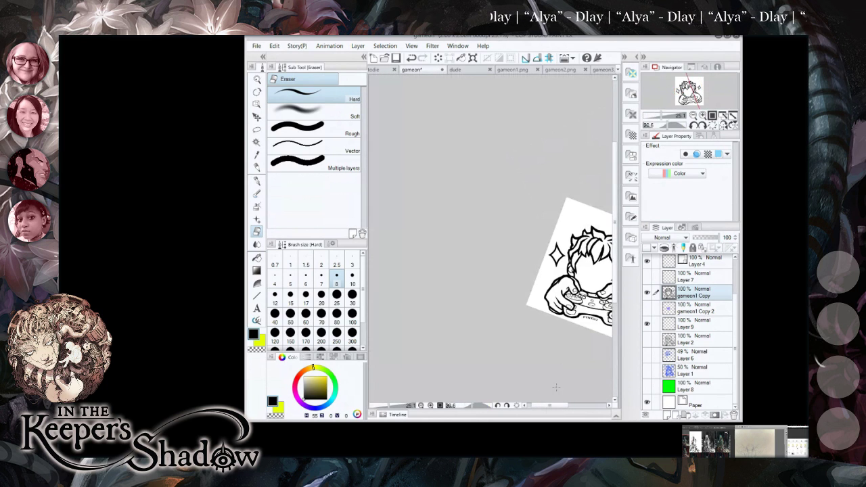
left_click_drag(551, 405, 560, 406)
left_click_drag(560, 320, 590, 309)
scroll(587, 292, "up", 1)
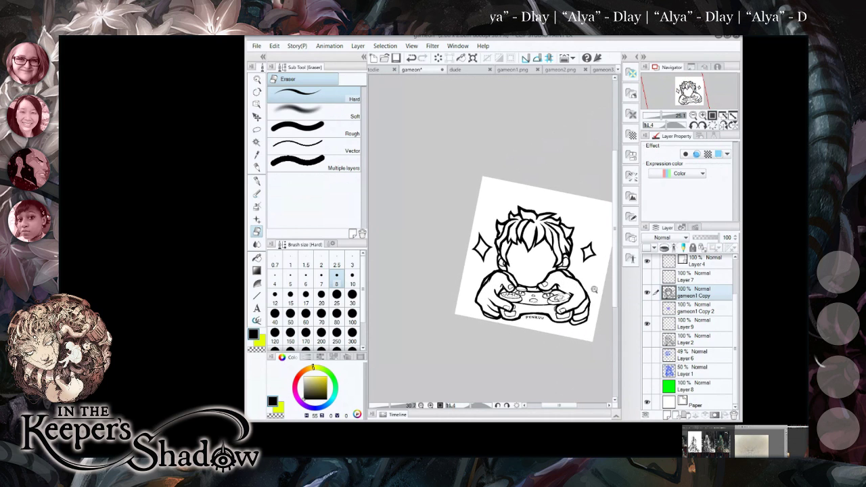
scroll(562, 304, "up", 1)
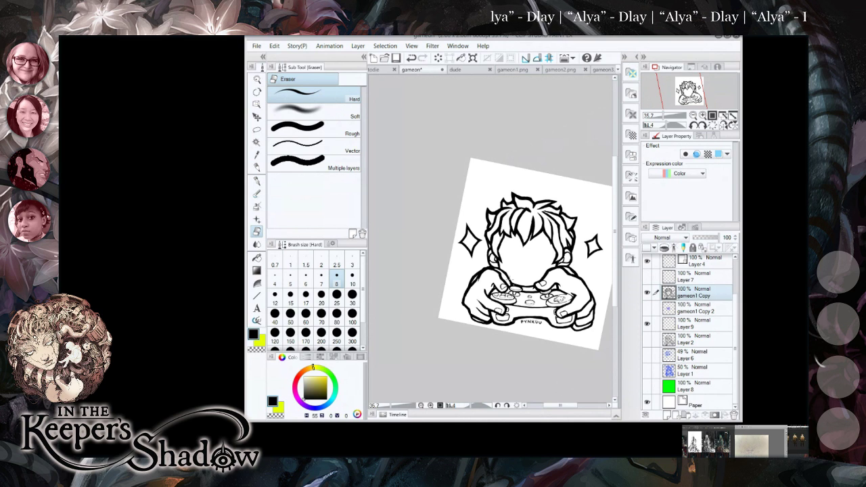
Switch to Photoshop, shift the Navigator panel fully into view and close the Snow painting's JPG document.
left_click(708, 441)
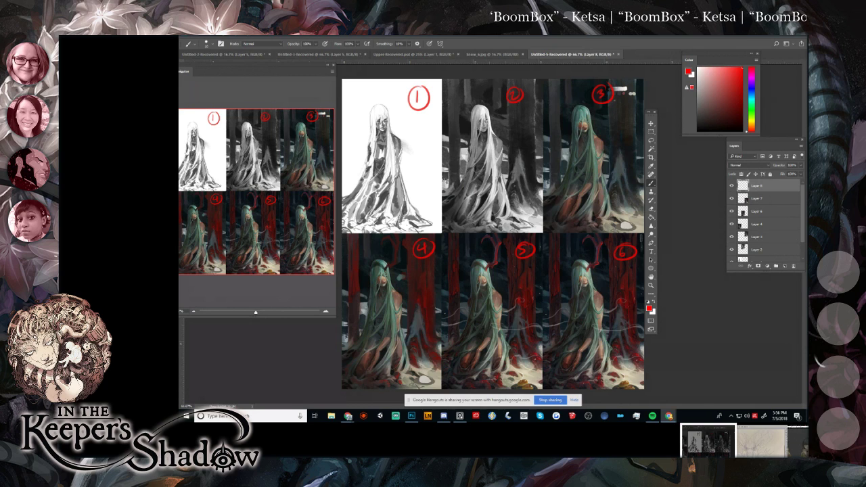
left_click_drag(242, 68, 256, 71)
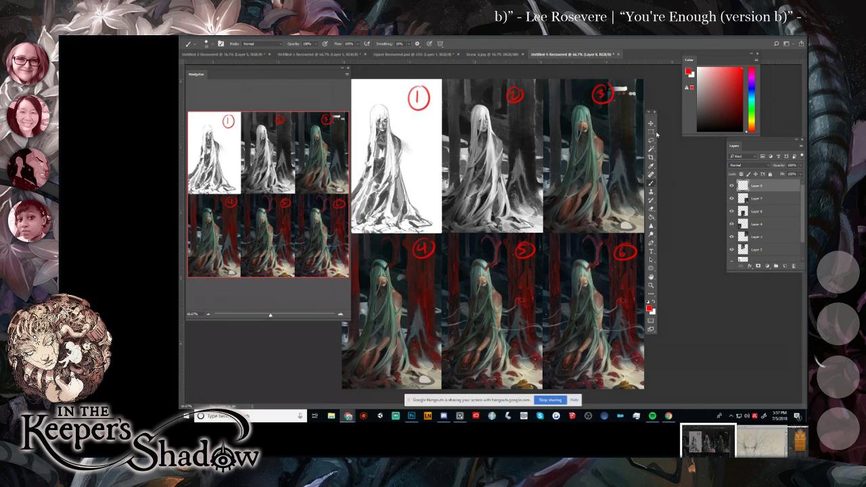
left_click(589, 57)
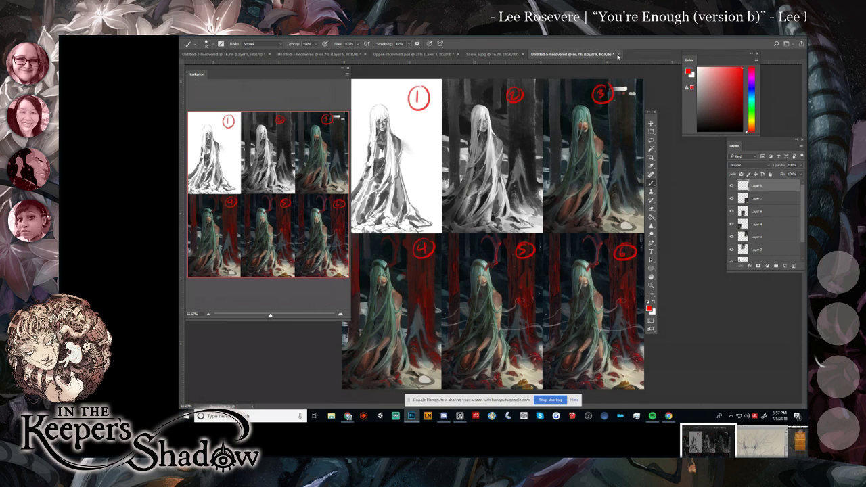
left_click(482, 54)
left_click(317, 54)
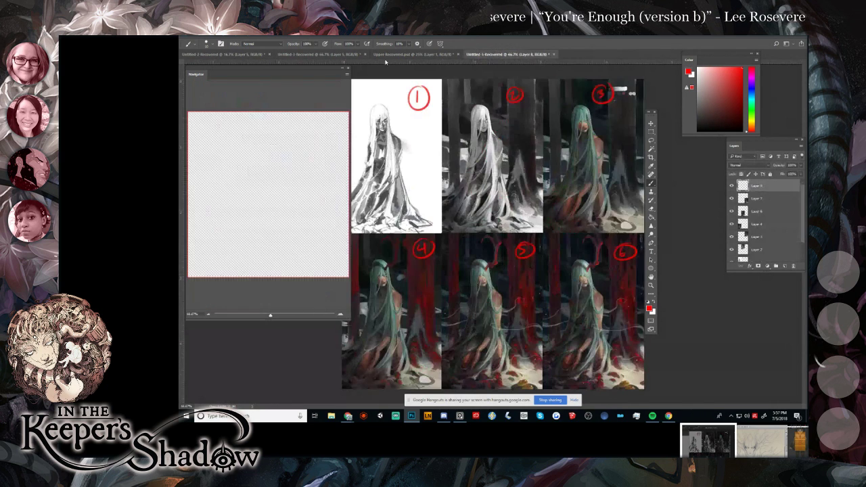
Bring up Upper-Recovered.psd and shrink the Navigator panel so that it uncovers the mechanical sketches.
left_click(413, 54)
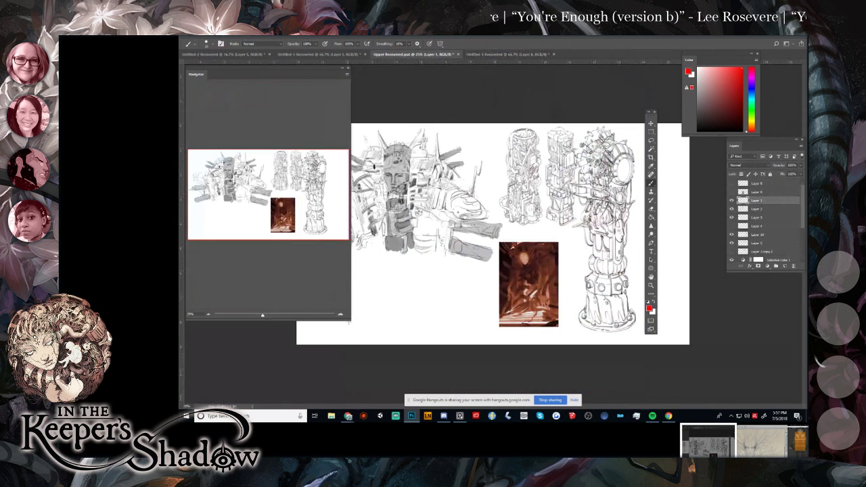
left_click_drag(350, 322, 298, 218)
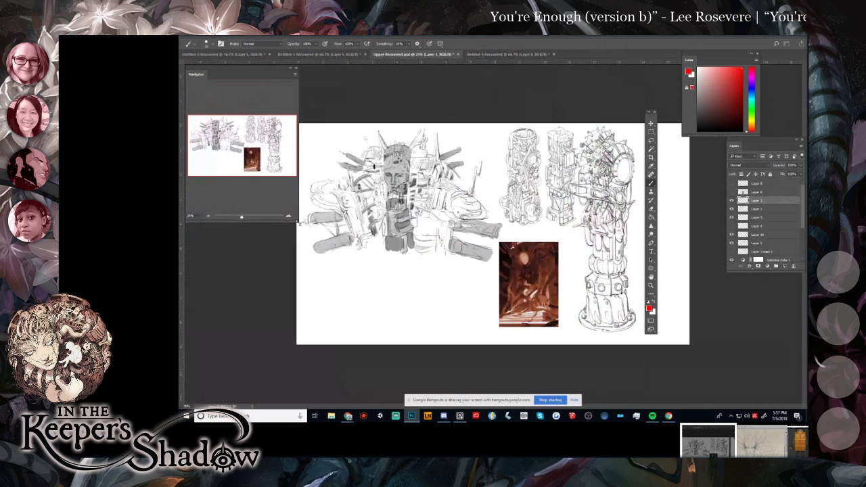
left_click_drag(271, 104, 273, 251)
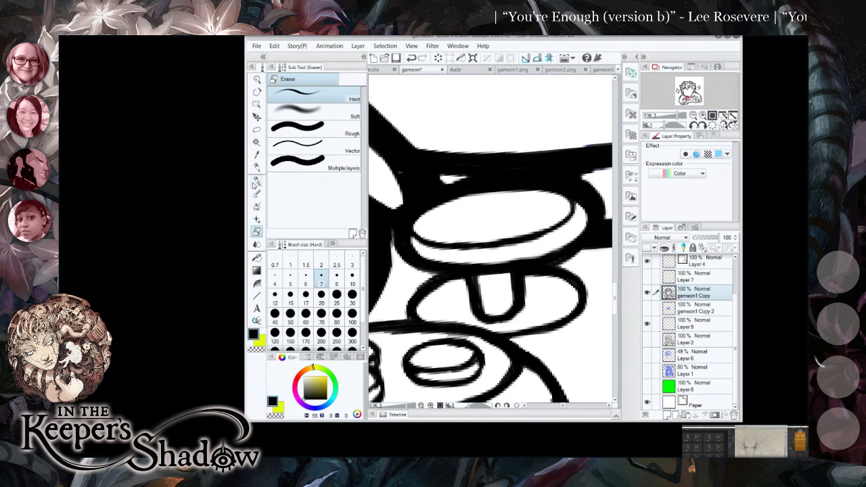
In Clip Studio Paint, examine the gamer line art up close around the controller buttons, hair and right hand for rough spots.
key("p")
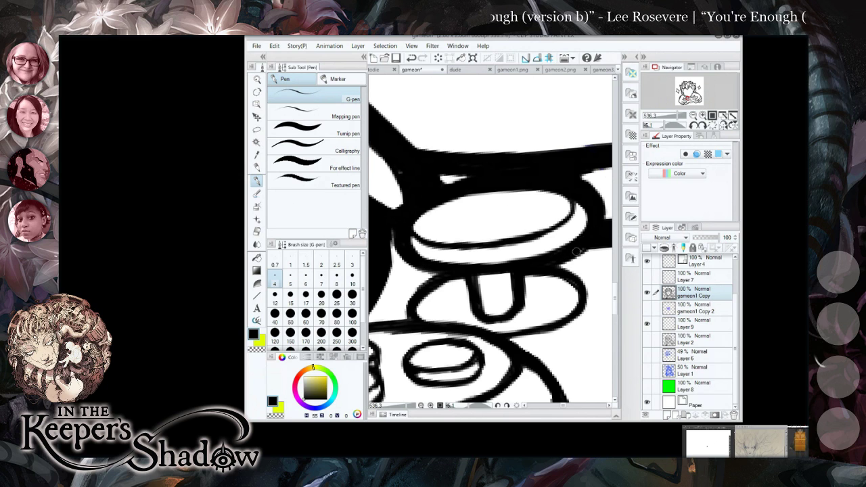
scroll(548, 254, "down", 10)
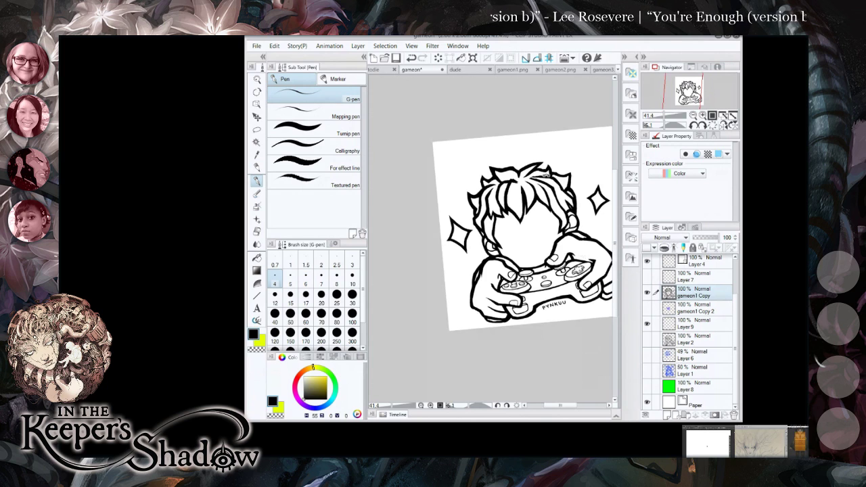
left_click_drag(546, 175, 554, 184)
left_click_drag(558, 407, 564, 406)
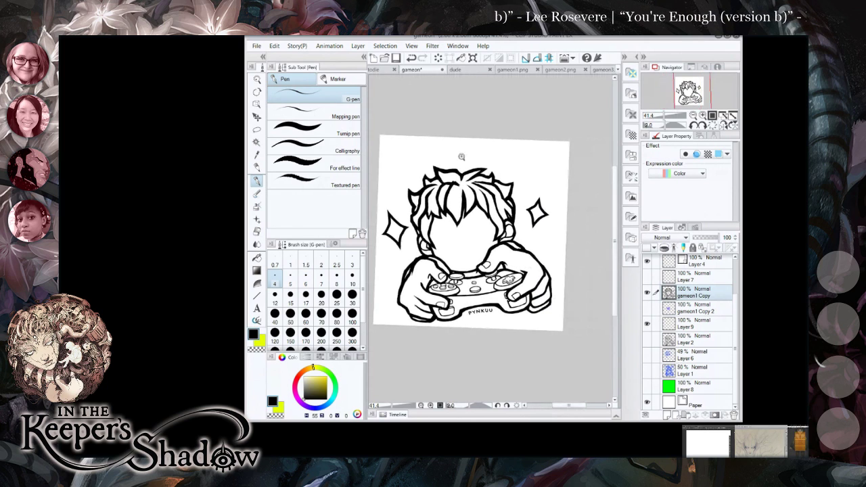
scroll(542, 240, "up", 5)
scroll(542, 240, "up", 5)
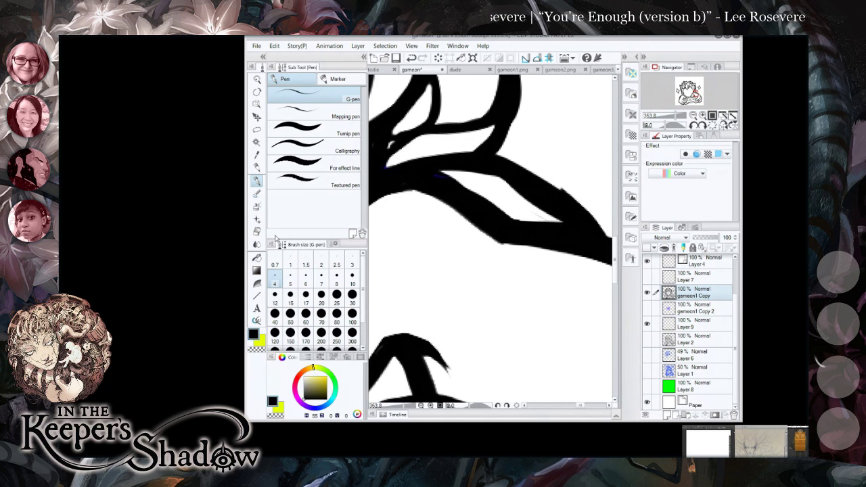
key("e")
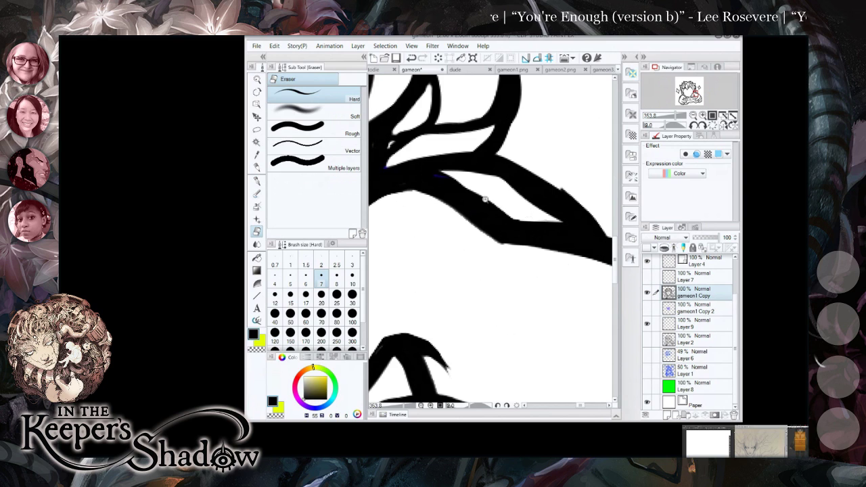
scroll(529, 212, "down", 8)
scroll(557, 251, "up", 3)
scroll(557, 251, "up", 5)
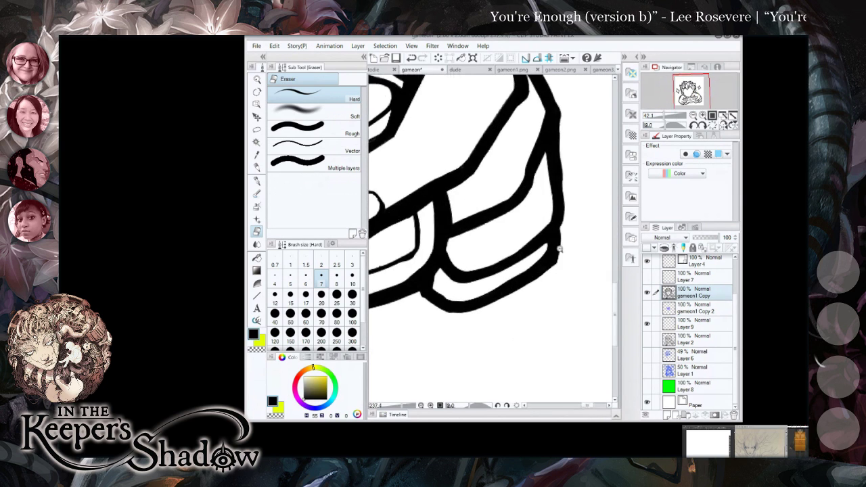
Thicken the lower outline of the right hand's bottom finger with the G-pen at brush size 15.
key("p")
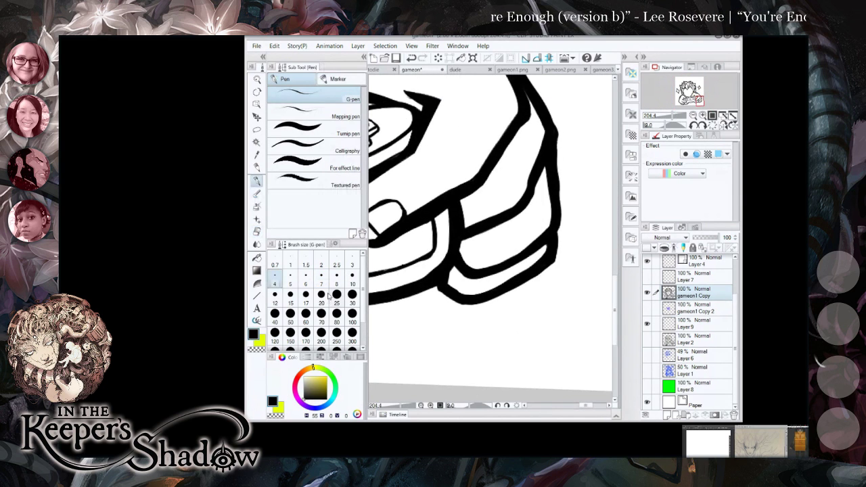
left_click(290, 295)
mouse_move(439, 279)
left_mouse_down()
mouse_move(476, 305)
mouse_move(464, 307)
mouse_move(489, 298)
mouse_move(472, 309)
mouse_move(549, 266)
left_mouse_up()
scroll(550, 266, "down", 6)
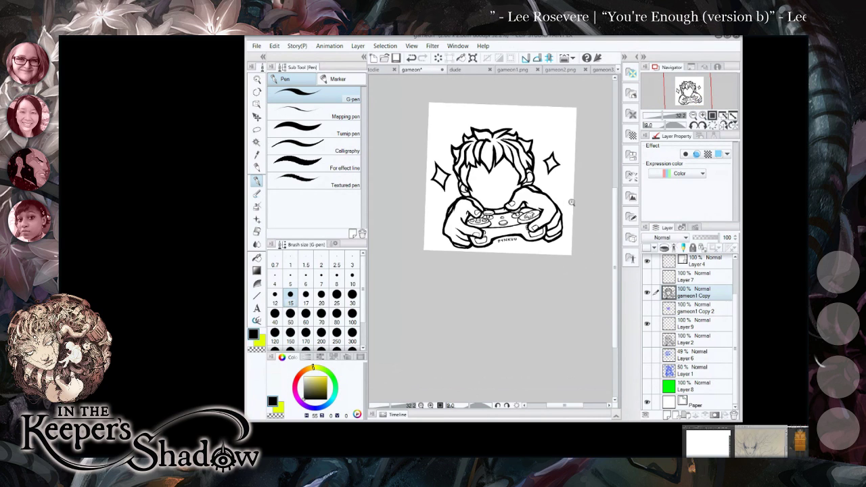
scroll(576, 223, "up", 2)
scroll(580, 216, "up", 4)
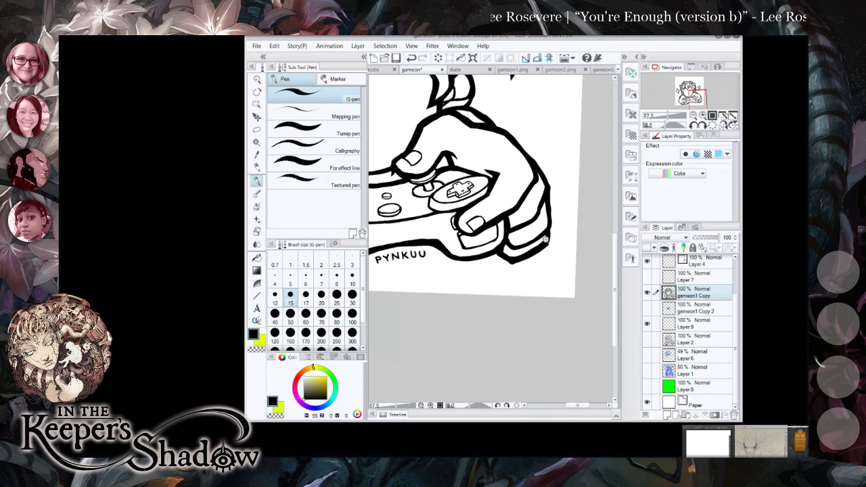
Smooth the outer edge of the right hand's lowest finger outline with the hard Eraser.
left_click(257, 232)
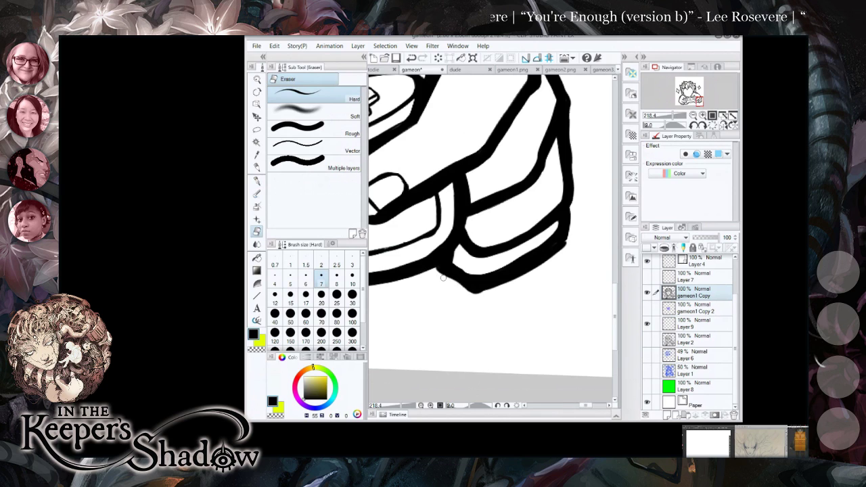
left_click_drag(467, 292, 481, 293)
left_click_drag(460, 285, 495, 286)
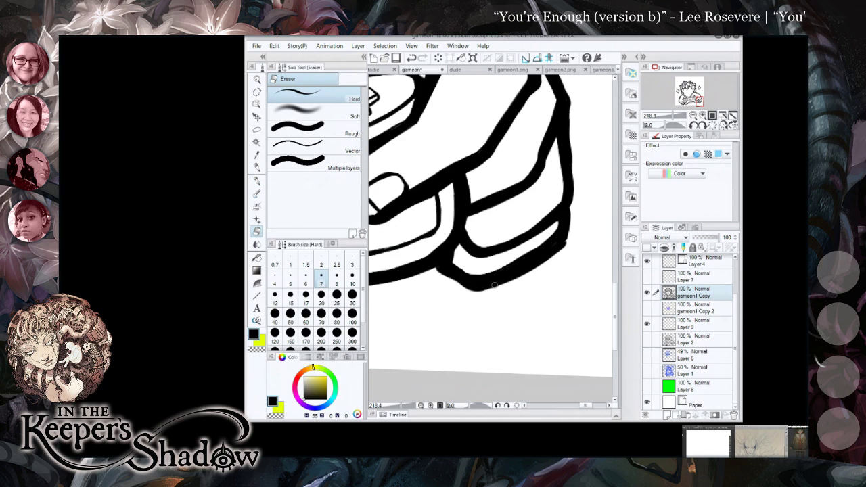
mouse_move(569, 236)
left_mouse_down()
mouse_move(560, 253)
mouse_move(475, 290)
mouse_move(441, 278)
left_mouse_up()
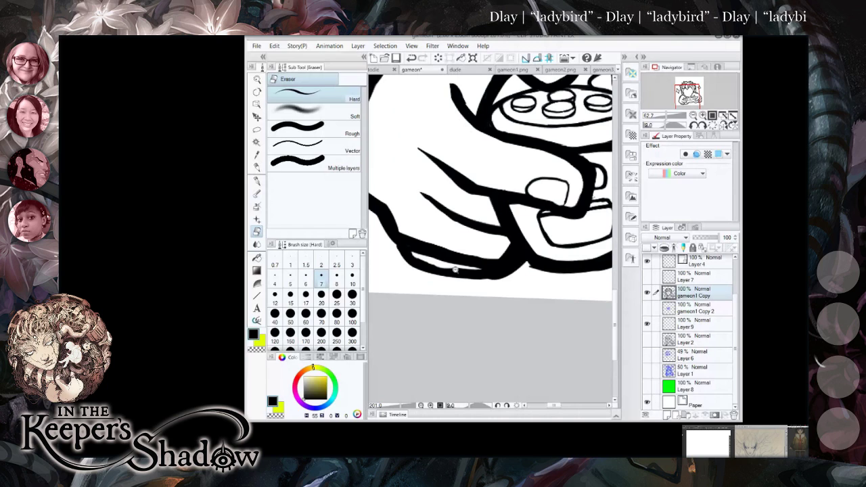
Thicken the lower outline of the left hand's bottom finger with the size 15 G-pen, redoing the first stroke.
left_click_drag(455, 269, 461, 268)
key("p")
mouse_move(386, 229)
left_mouse_down()
mouse_move(407, 256)
mouse_move(399, 256)
mouse_move(460, 273)
left_mouse_up()
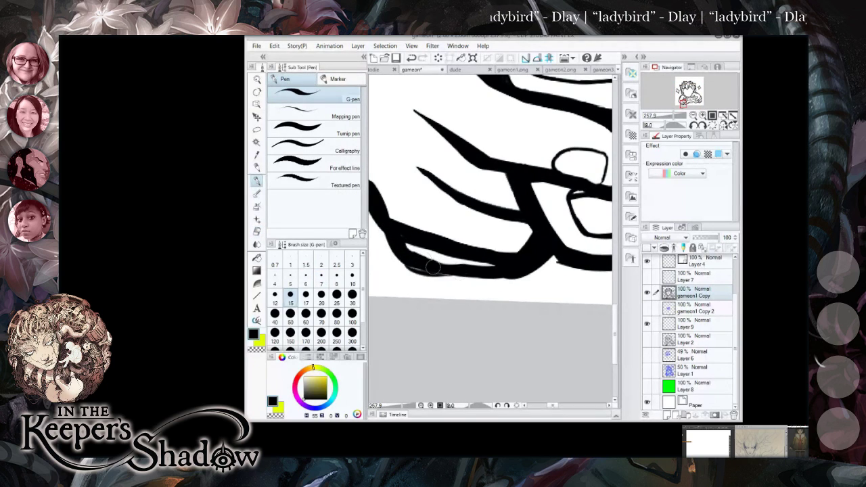
key("ctrl+z")
mouse_move(410, 264)
left_mouse_down()
mouse_move(441, 273)
mouse_move(404, 264)
mouse_move(464, 278)
mouse_move(516, 277)
mouse_move(492, 280)
mouse_move(512, 274)
left_mouse_up()
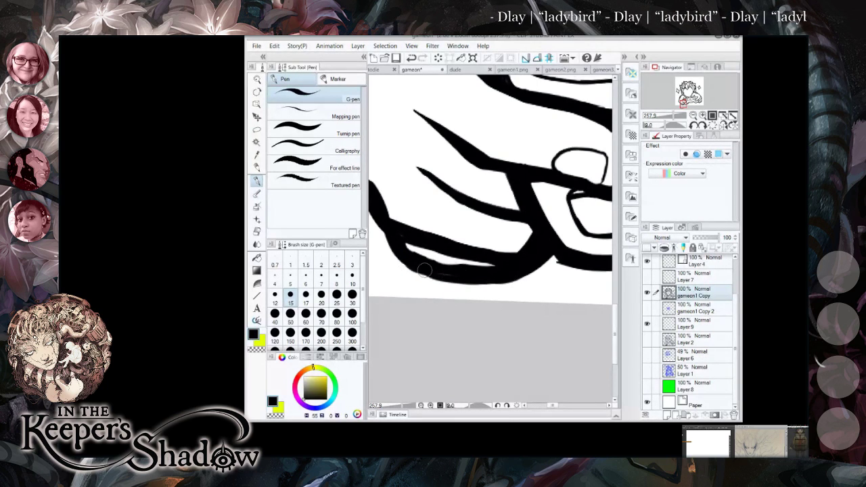
left_click_drag(528, 187, 572, 268)
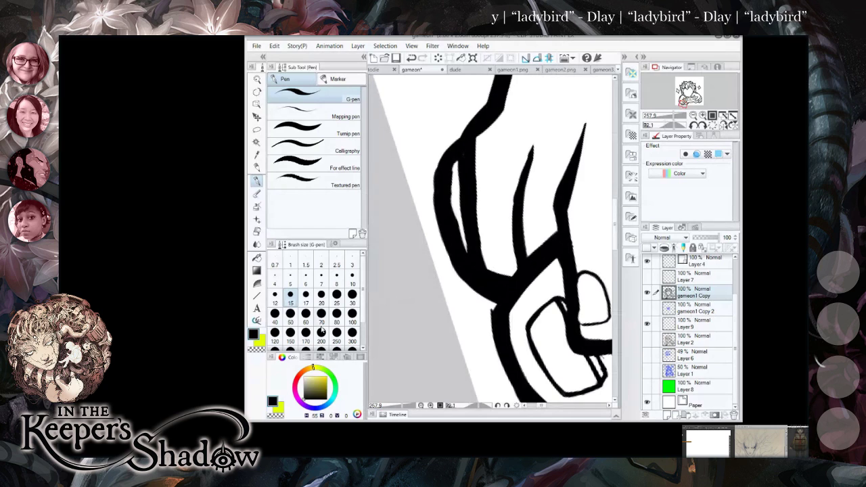
Refine the inner edge of the left hand's bottom finger outline with the G-pen at brush size 7.
left_click(320, 278)
left_click_drag(452, 181, 452, 212)
key("ctrl+z")
left_click_drag(452, 164, 455, 218)
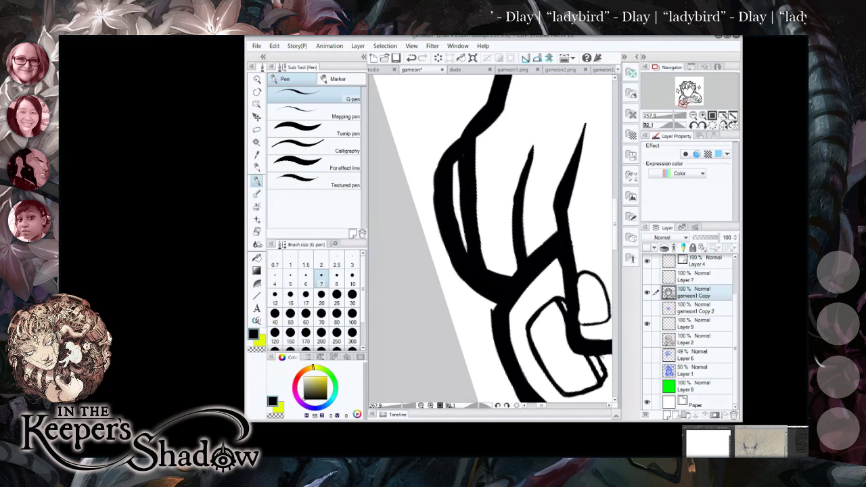
Erase the uneven edges along the left hand's outer outline with the hard Eraser.
left_click(256, 231)
mouse_move(435, 165)
left_mouse_down()
mouse_move(434, 213)
mouse_move(432, 172)
mouse_move(430, 201)
mouse_move(457, 288)
mouse_move(410, 238)
left_mouse_up()
mouse_move(454, 297)
left_mouse_down()
mouse_move(478, 298)
mouse_move(462, 271)
mouse_move(445, 272)
left_mouse_up()
left_click_drag(487, 104, 501, 156)
Fill out the left hand's outer contour with the size 7 G-pen and clean its edges with the hard Eraser.
left_click(256, 179)
mouse_move(430, 203)
left_mouse_down()
mouse_move(423, 237)
mouse_move(427, 197)
mouse_move(420, 248)
mouse_move(425, 198)
mouse_move(416, 275)
mouse_move(401, 280)
mouse_move(383, 315)
left_mouse_up()
mouse_move(390, 346)
left_mouse_down()
mouse_move(380, 300)
mouse_move(401, 284)
mouse_move(390, 289)
mouse_move(410, 267)
left_mouse_up()
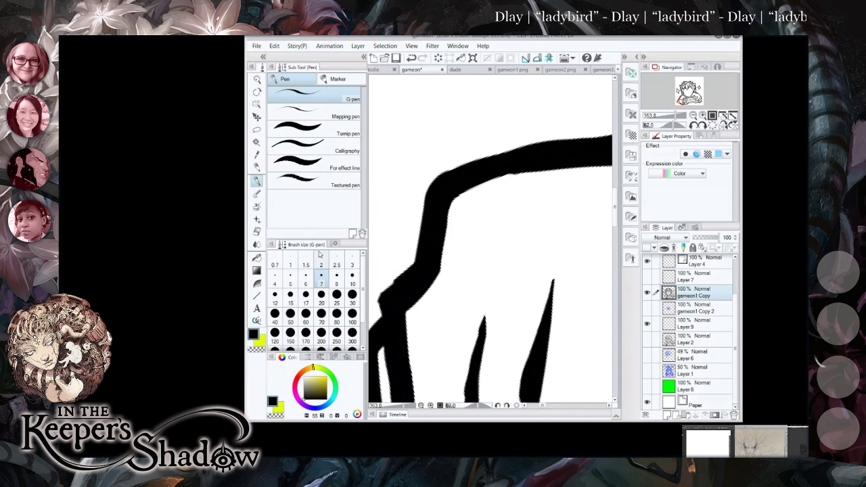
left_click(257, 231)
mouse_move(374, 315)
left_mouse_down()
mouse_move(381, 287)
mouse_move(406, 268)
mouse_move(412, 233)
mouse_move(324, 231)
left_mouse_up()
left_click_drag(466, 154, 493, 149)
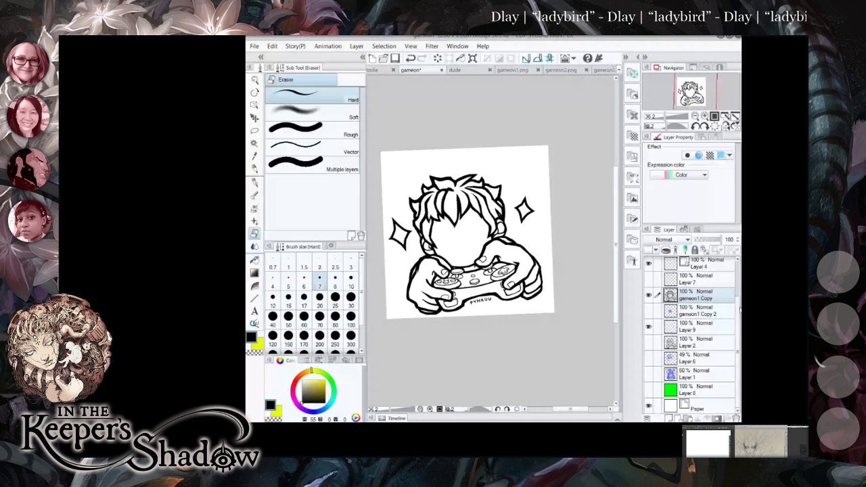
Show the GAME ON! text above the character and make its text layer active.
scroll(653, 291, "up", 3)
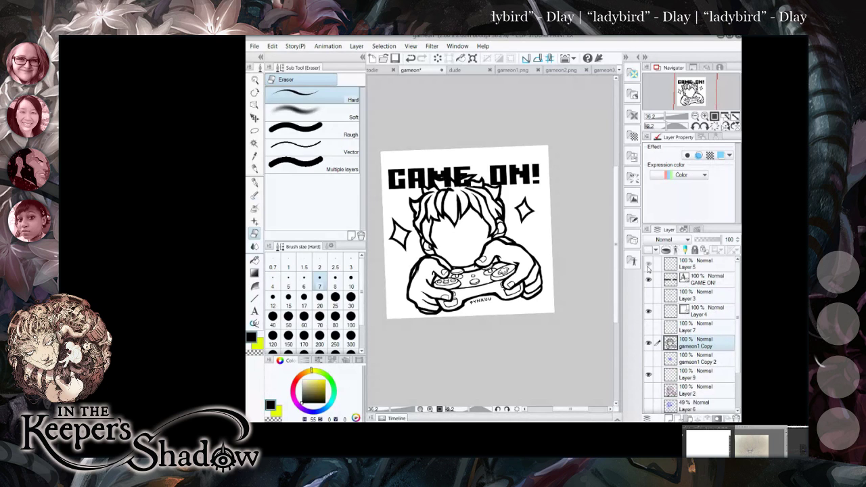
left_click(709, 288)
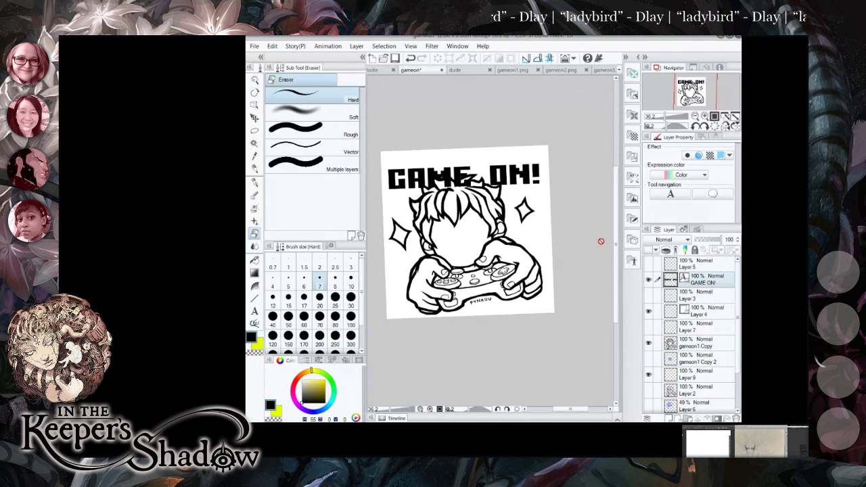
left_click(255, 118)
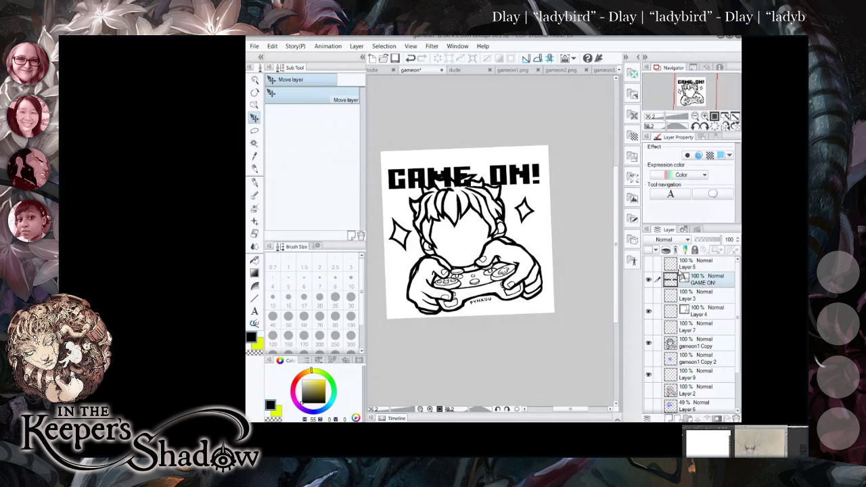
left_click_drag(512, 175, 506, 162)
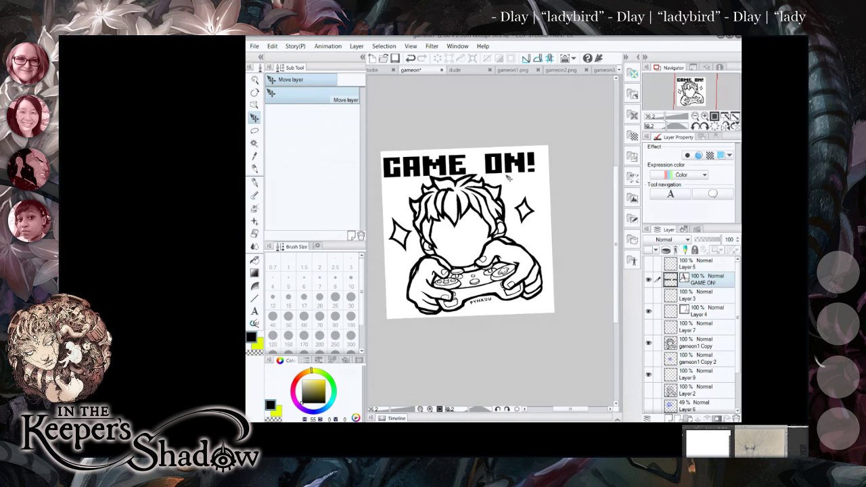
key("ctrl+z")
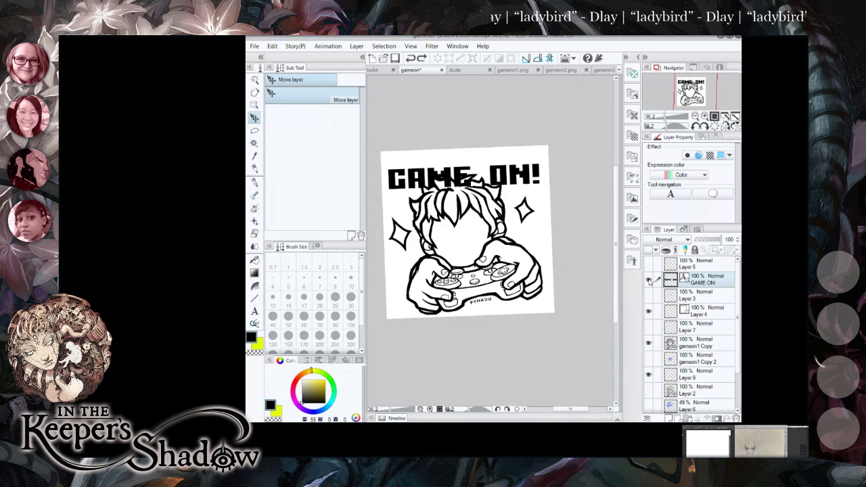
Hide the GAME ON! text layer and copy the lassoed toothy-grin face sketch from gameon3.png into the gameon artwork.
left_click(648, 280)
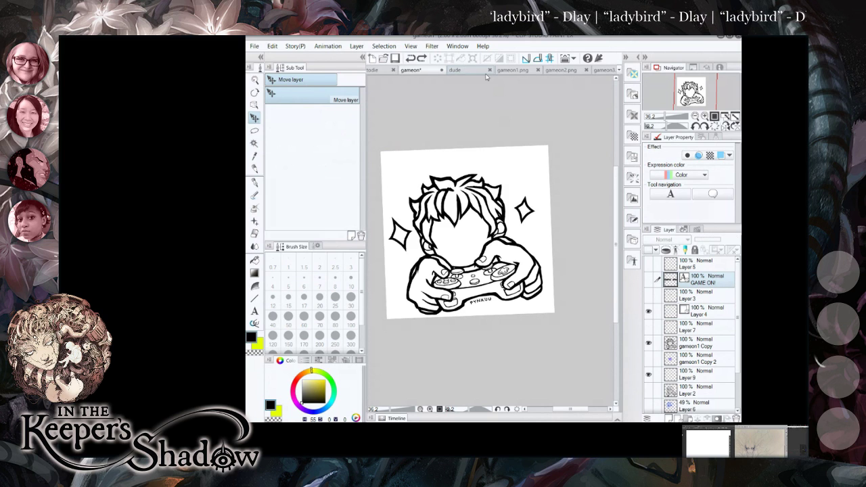
left_click(516, 71)
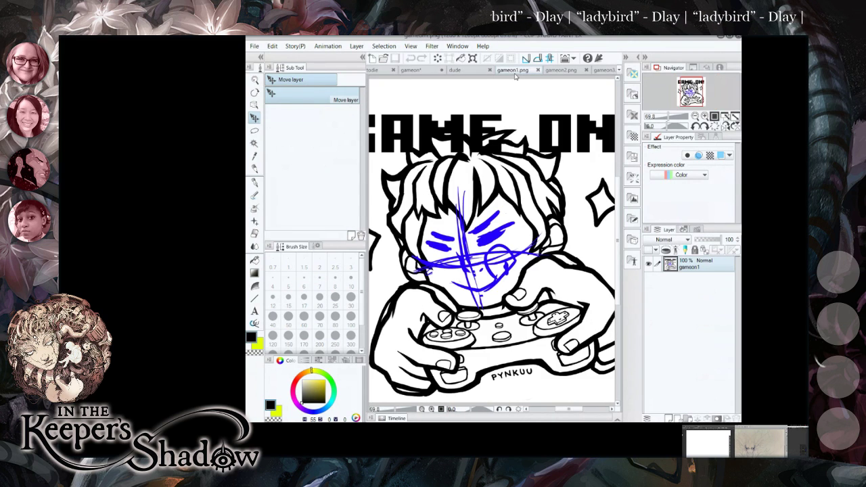
left_click(561, 71)
left_click(604, 71)
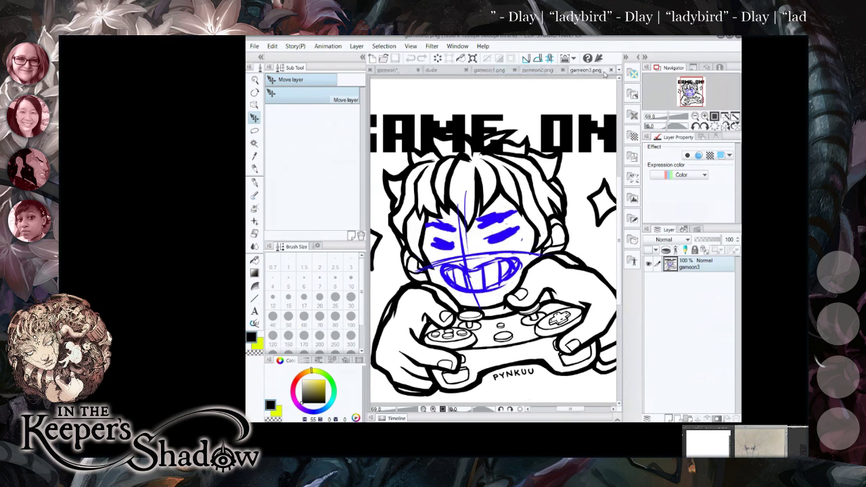
left_click(255, 132)
mouse_move(429, 209)
left_mouse_down()
mouse_move(428, 245)
mouse_move(462, 291)
mouse_move(509, 283)
mouse_move(496, 200)
mouse_move(437, 211)
left_mouse_up()
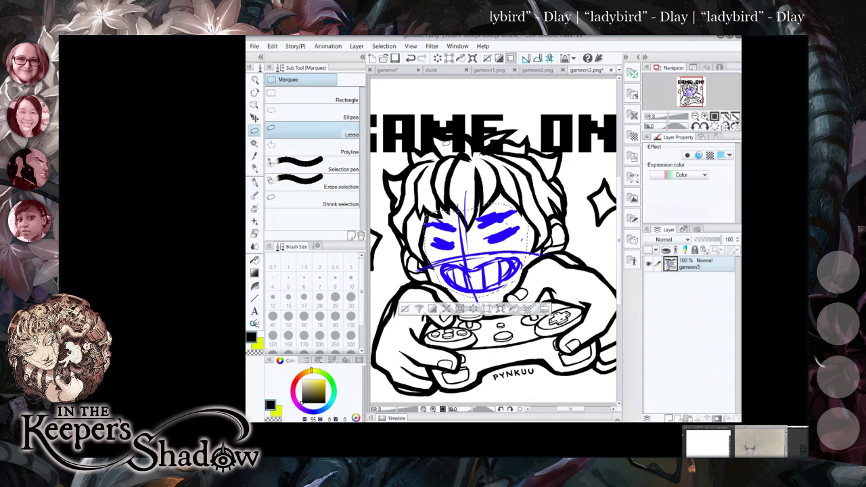
left_click(487, 70)
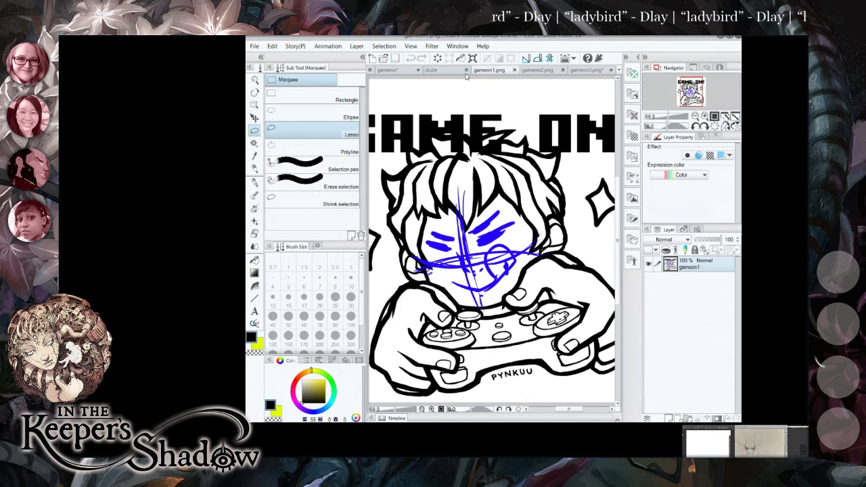
left_click(388, 71)
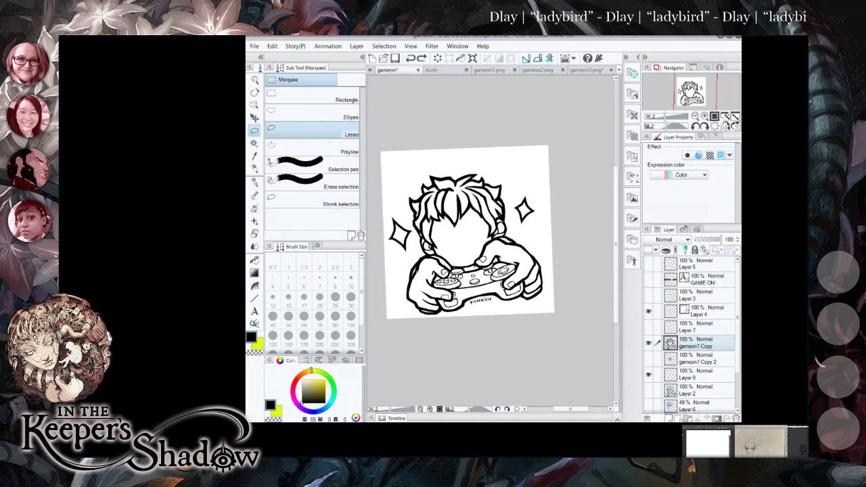
left_click(670, 418)
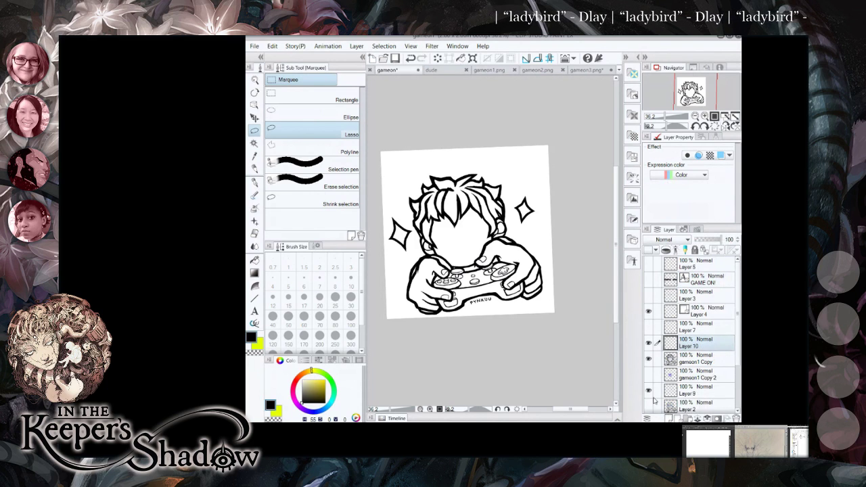
key("ctrl+v")
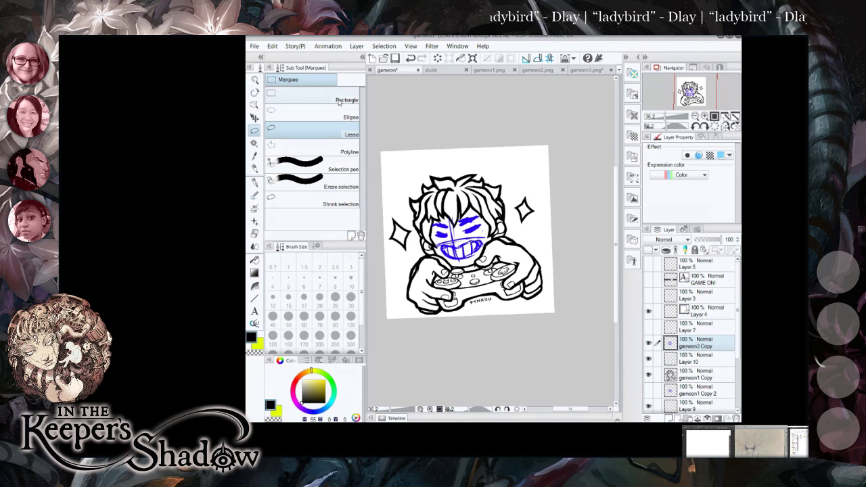
Delete the empty Layer 10 beneath the pasted face and hide the toothy-grin sketch layer.
left_click(707, 359)
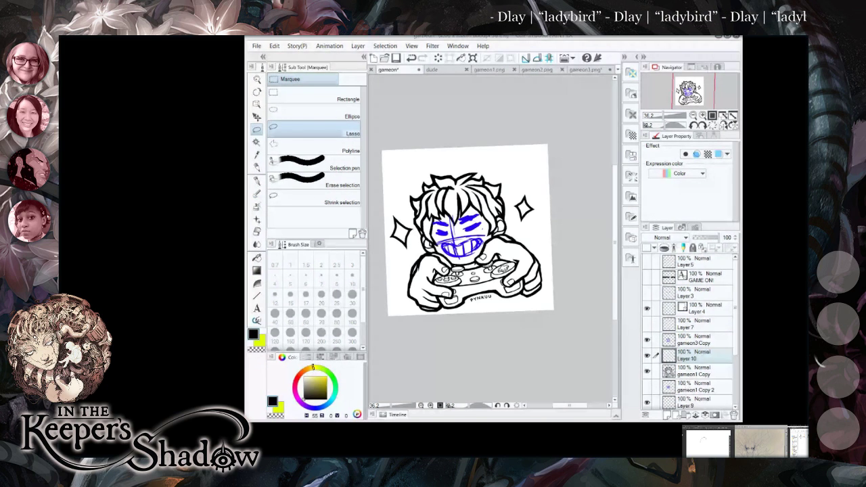
key("ctrl+e")
left_click(649, 345)
left_click(649, 345)
left_click(650, 345)
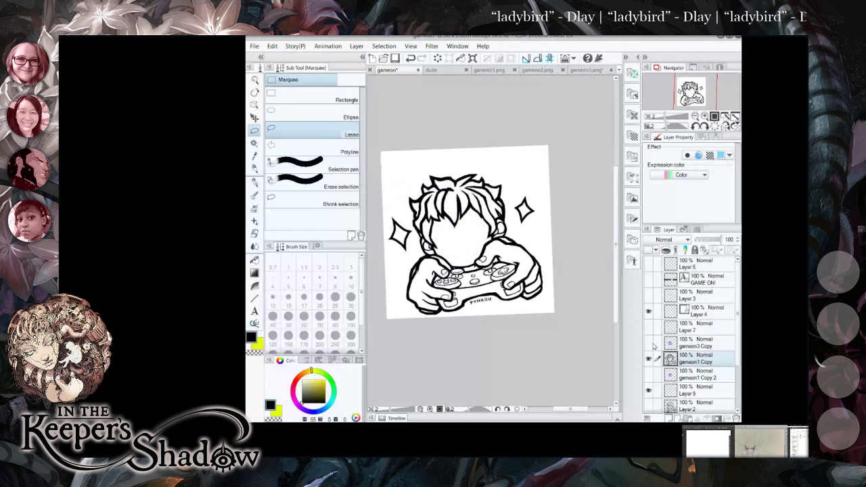
Copy the lassoed wide open smile face sketch from gameon2.png into gameon, above the gameon3 Copy layer.
left_click(697, 342)
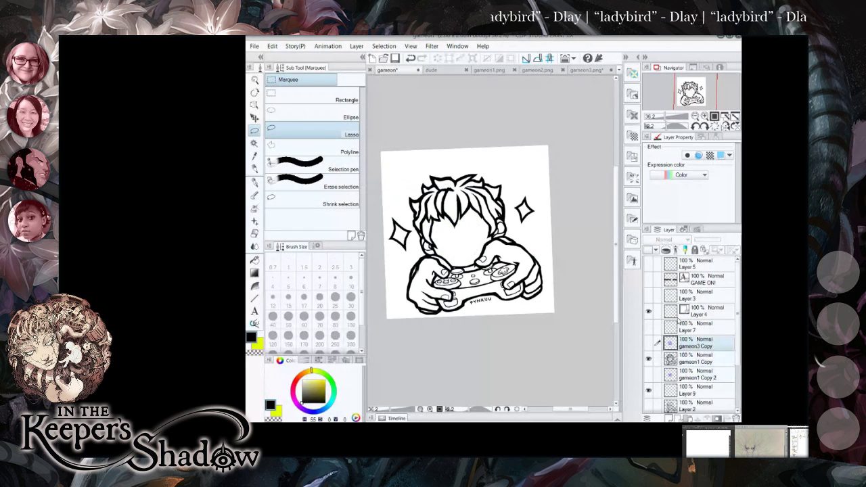
left_click(499, 72)
left_click(536, 70)
mouse_move(440, 201)
left_mouse_down()
mouse_move(430, 231)
mouse_move(445, 286)
mouse_move(466, 300)
mouse_move(499, 299)
mouse_move(515, 288)
mouse_move(525, 259)
mouse_move(517, 212)
mouse_move(506, 198)
mouse_move(443, 200)
left_mouse_up()
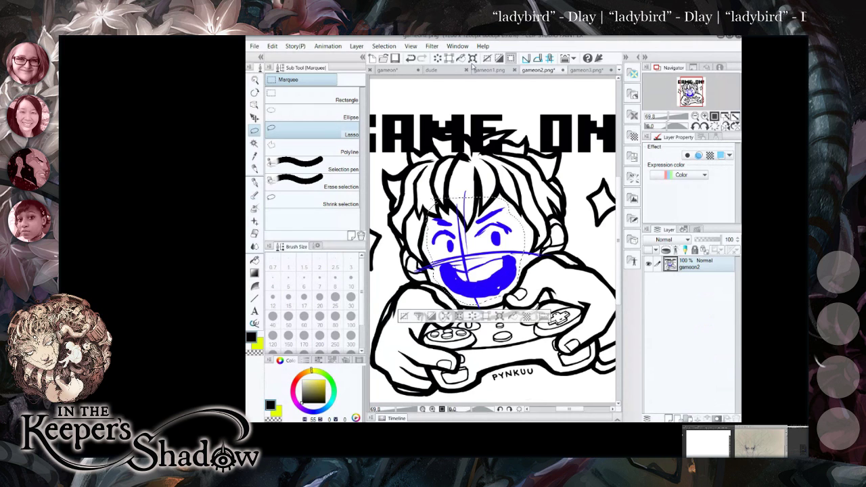
left_click(398, 71)
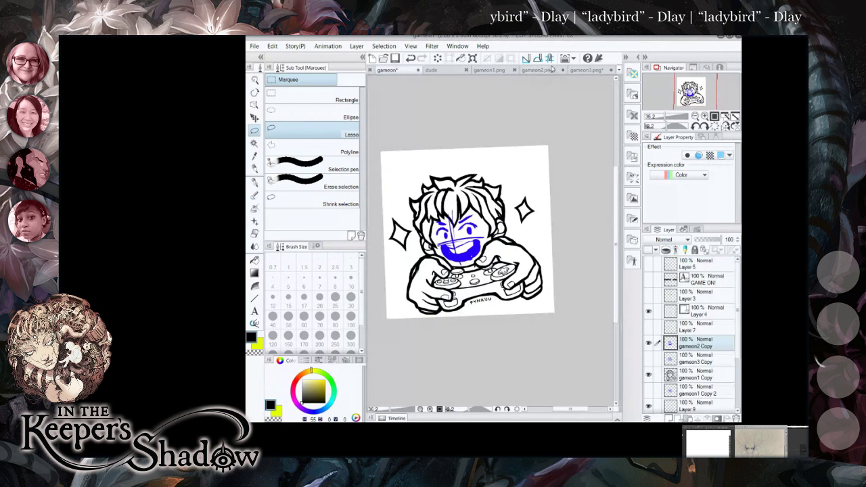
Lasso the whole smirking face sketch in gameon1.png and copy it into gameon as the topmost face sketch.
left_click(499, 71)
mouse_move(427, 207)
left_mouse_down()
mouse_move(423, 257)
mouse_move(446, 297)
mouse_move(481, 298)
mouse_move(481, 203)
left_mouse_up()
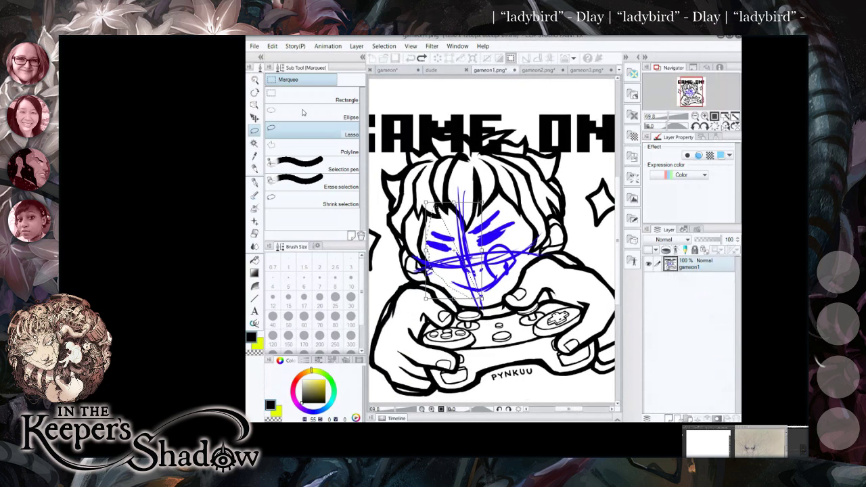
key("ctrl+d")
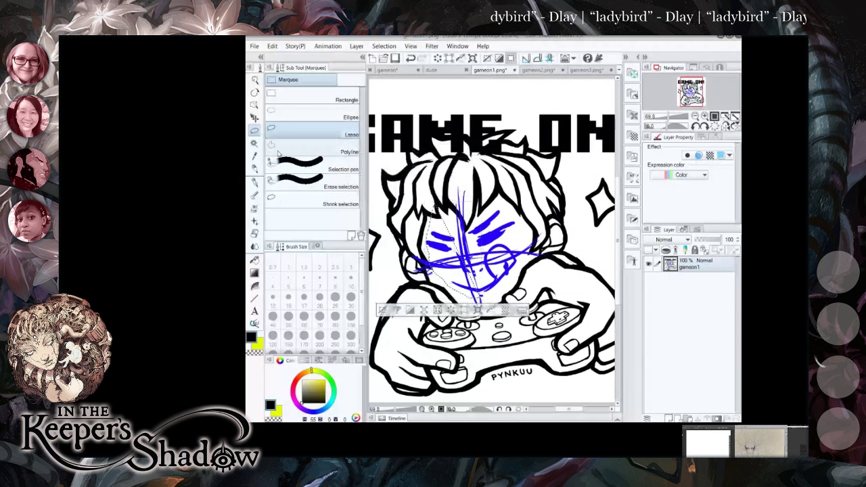
left_click_drag(428, 216, 443, 291)
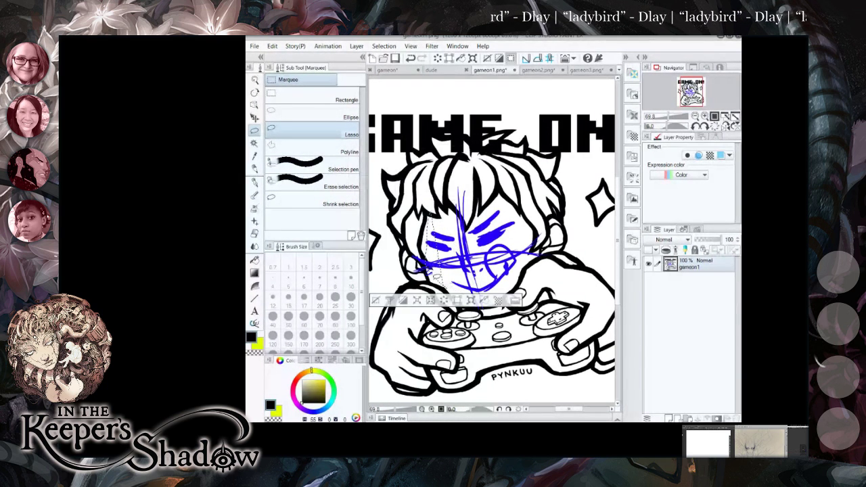
left_click_drag(447, 206, 423, 250)
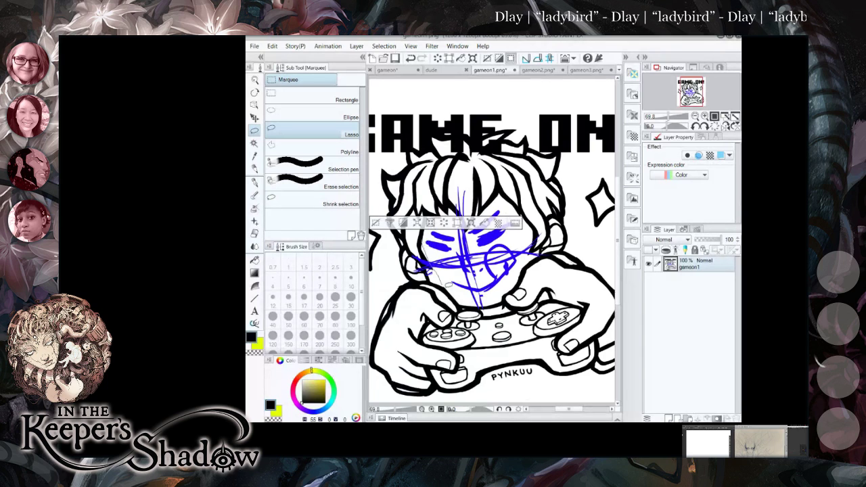
mouse_move(531, 265)
left_mouse_down()
mouse_move(511, 196)
mouse_move(480, 199)
mouse_move(531, 284)
left_mouse_up()
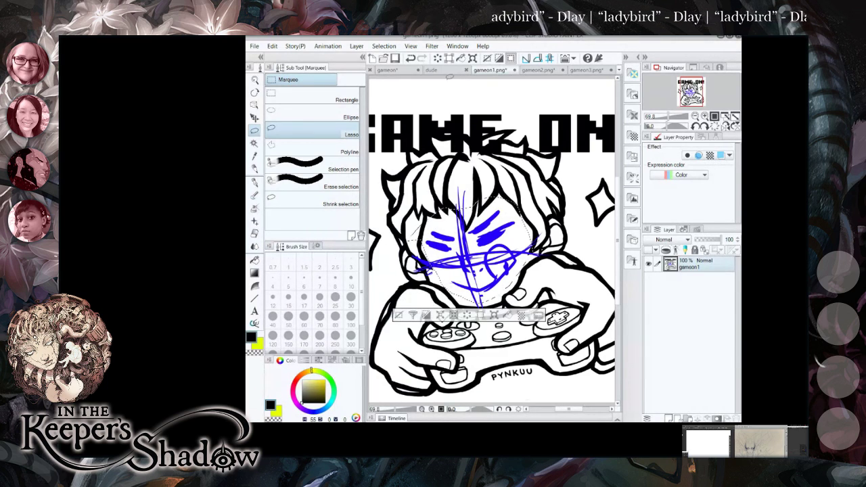
left_click(396, 71)
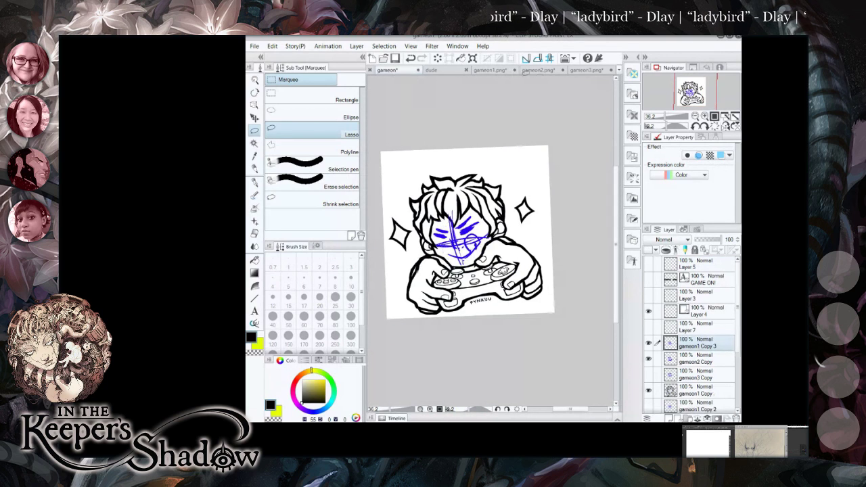
Close the gameon1.png, gameon2.png and gameon3.png documents and return to the gameon artwork.
left_click(495, 71)
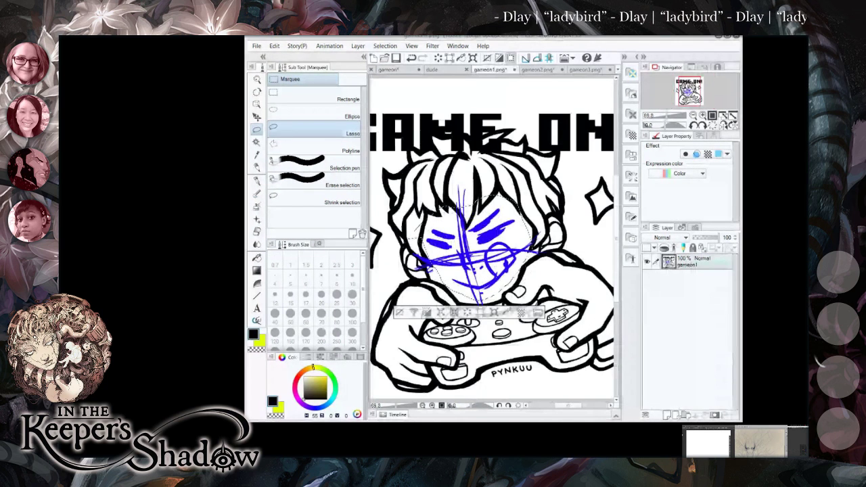
left_click(506, 70)
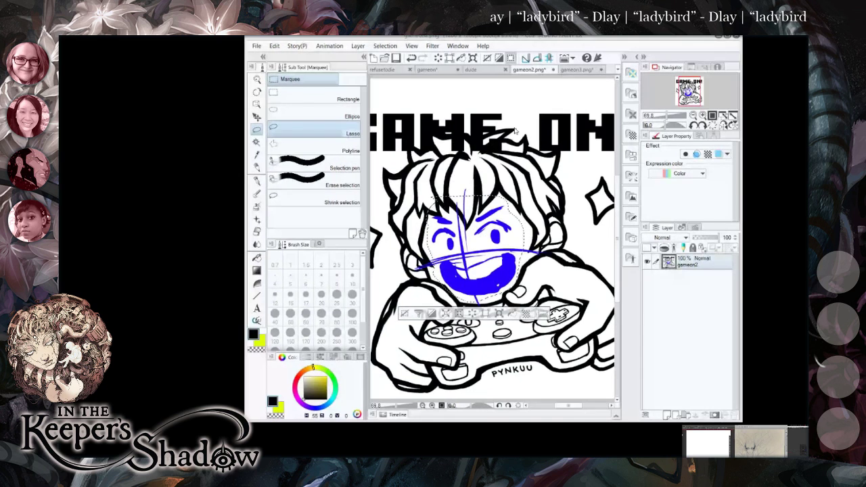
left_click(552, 69)
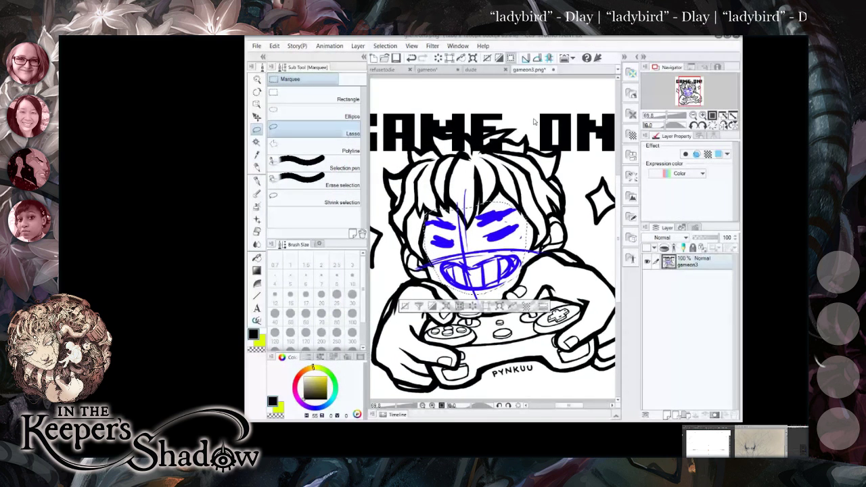
left_click(552, 69)
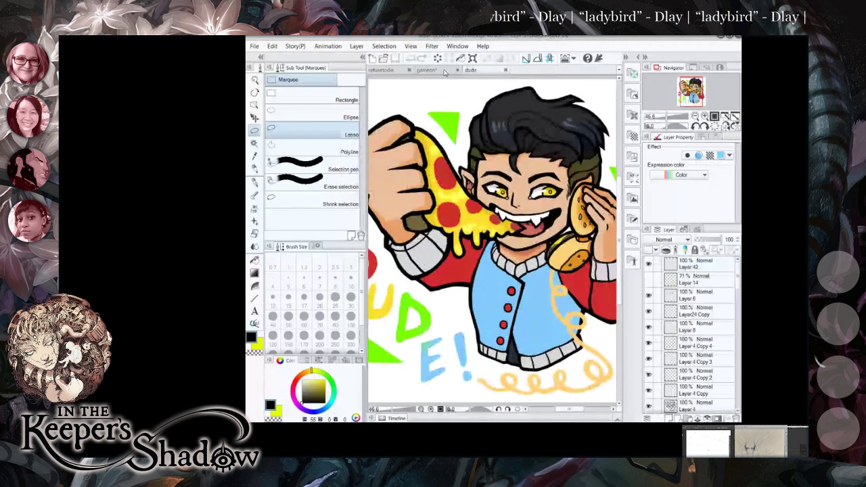
left_click(441, 71)
Compare the three pasted face sketches on the character and leave only the toothy-grin gameon3 Copy layer visible.
left_click_drag(430, 237, 484, 236)
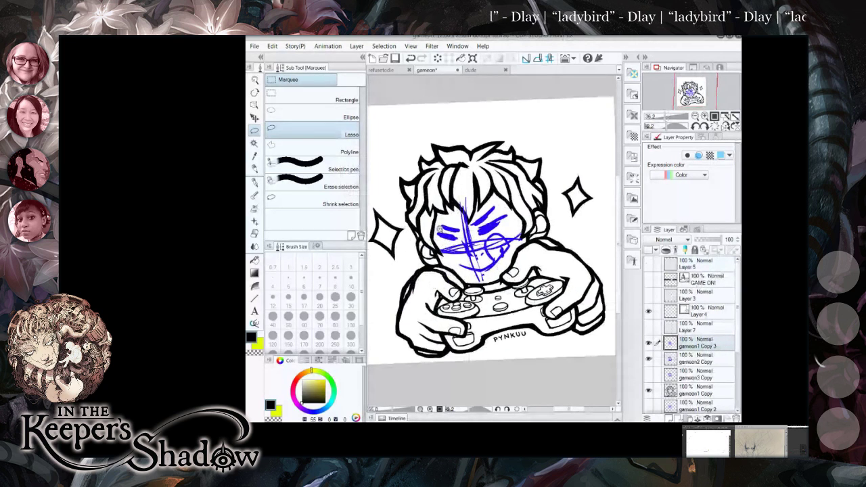
left_click(649, 343)
left_click(649, 343)
left_click(648, 343)
left_click(649, 343)
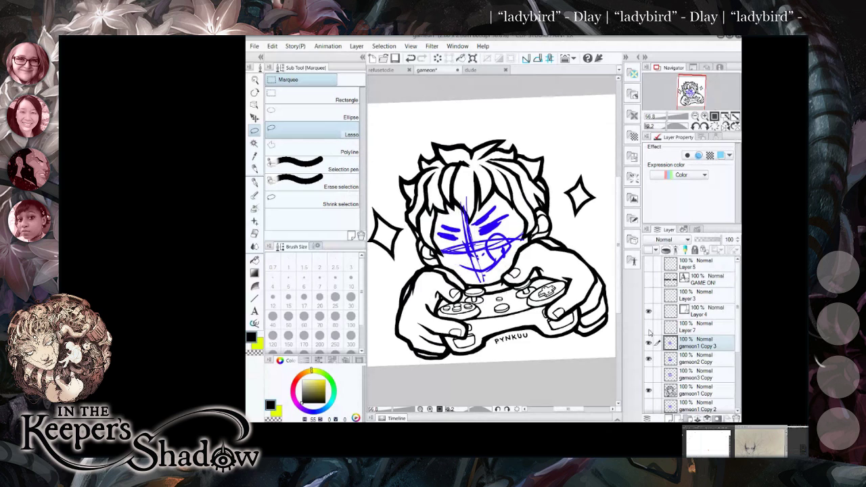
left_click(648, 343)
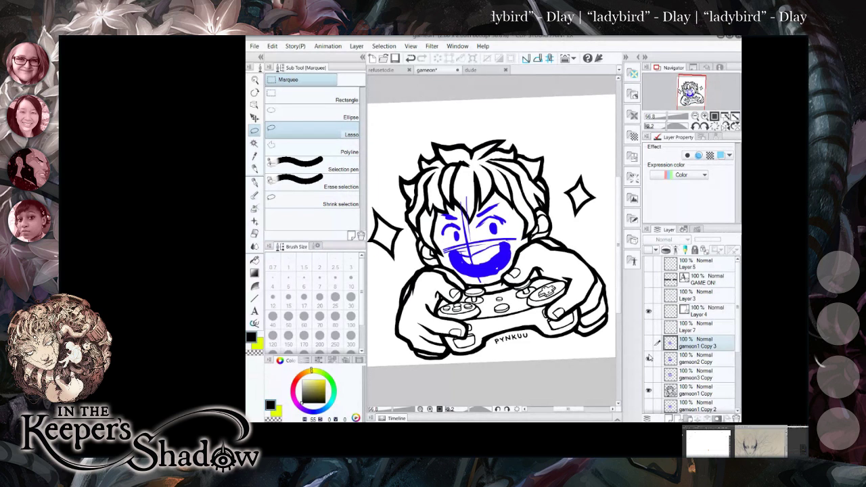
left_click(649, 359)
left_click(648, 364)
left_click(649, 360)
left_click(649, 359)
left_click(649, 360)
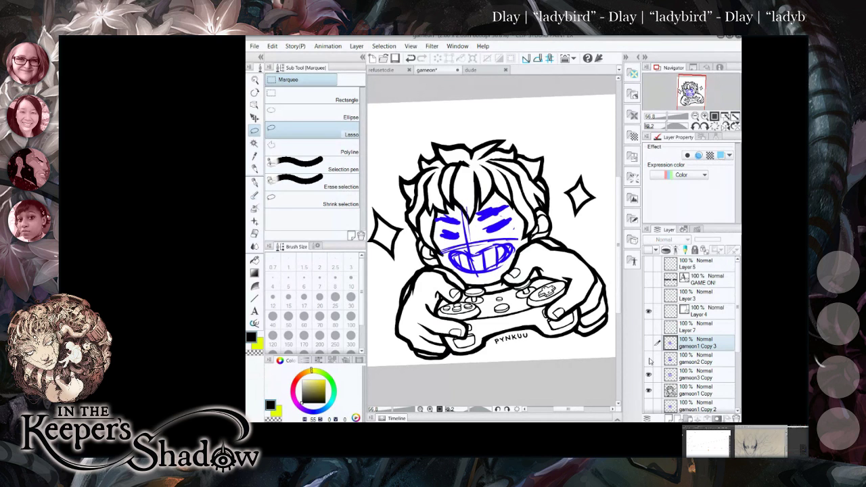
Lower the gameon3 Copy sketch layer's opacity to 29% and add a new raster layer above all the face sketches.
left_click(694, 377)
left_click_drag(716, 240, 708, 240)
key("ctrl+shift+n")
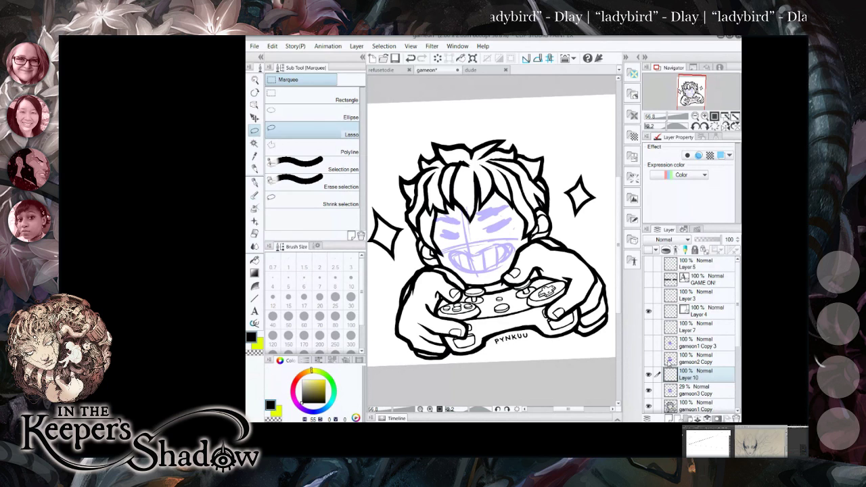
left_click_drag(681, 374, 683, 342)
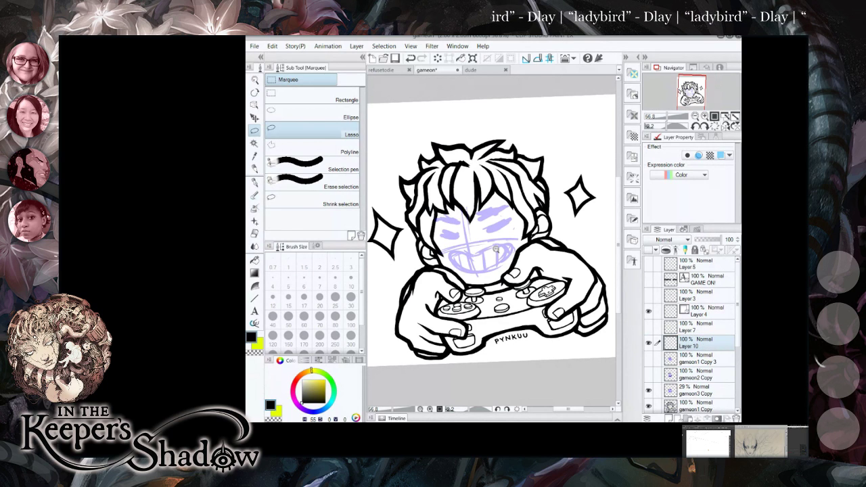
Draw the nose as a short curved stroke with the G-pen at brush size 15 and reveal more brush size presets.
scroll(496, 249, "up", 3)
key("p")
left_click(288, 302)
scroll(478, 238, "up", 1)
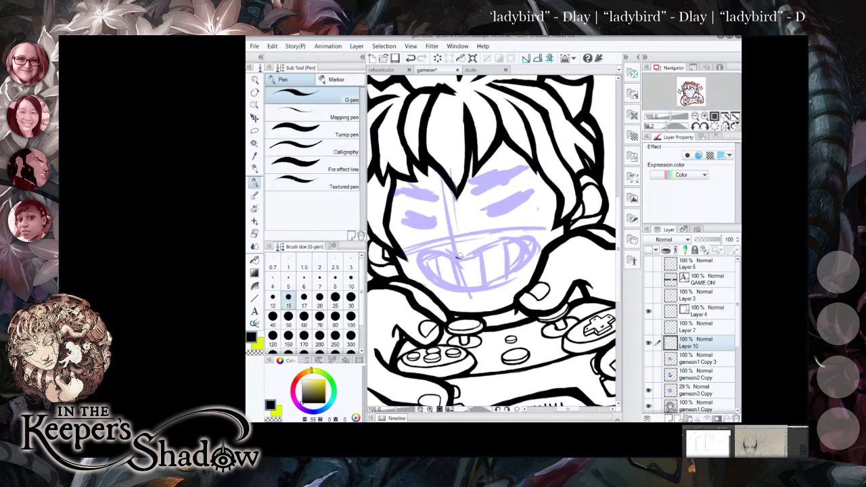
left_click_drag(454, 255, 470, 258)
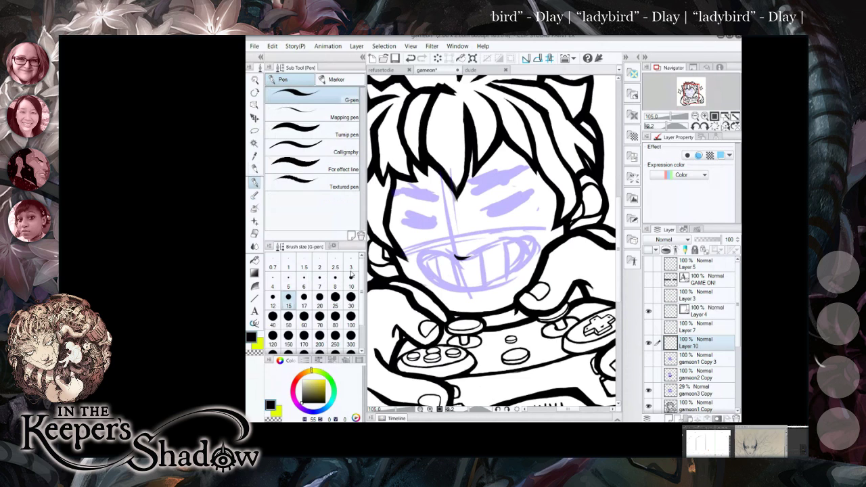
mouse_move(343, 241)
left_mouse_down()
mouse_move(343, 185)
mouse_move(336, 197)
left_mouse_up()
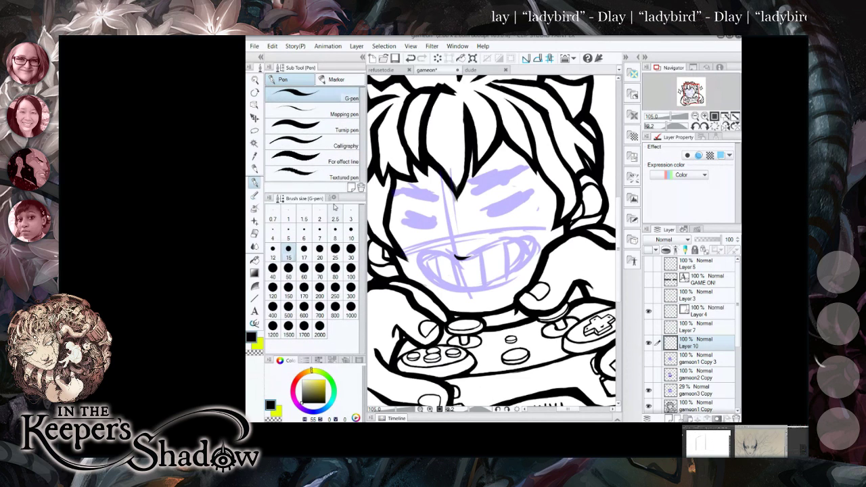
Reset the workspace to its default layout and save the gameon artwork.
left_click(458, 46)
mouse_move(487, 72)
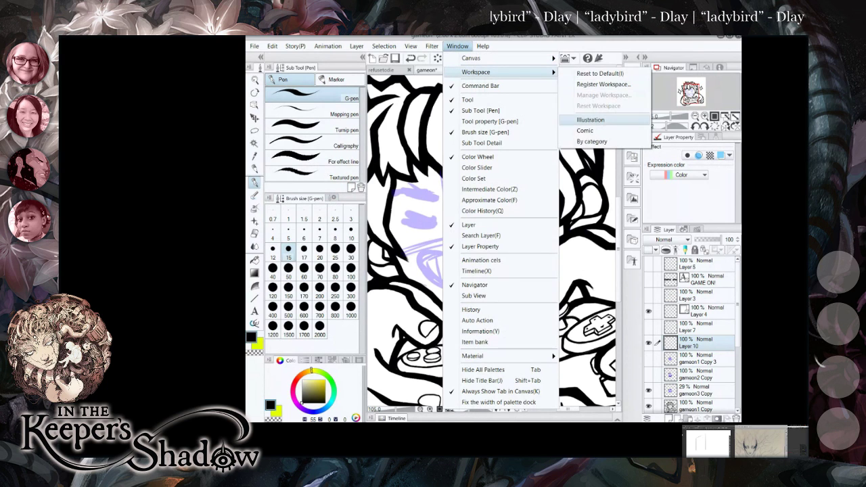
left_click(599, 73)
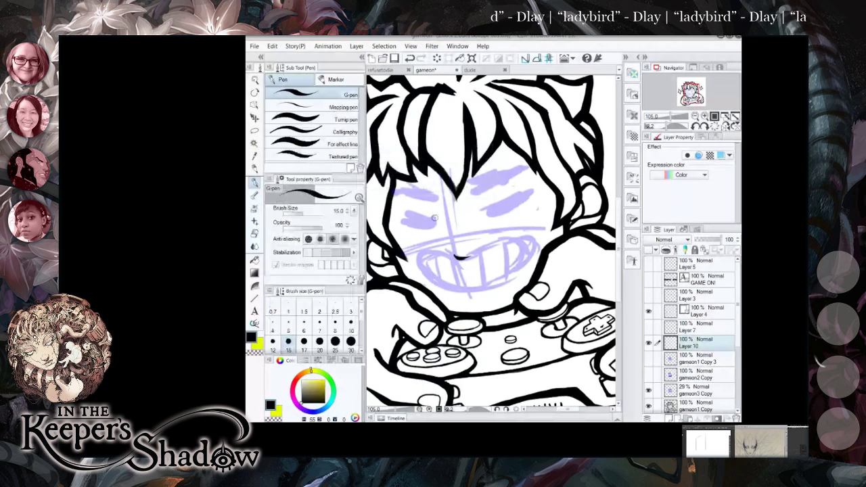
left_click(254, 46)
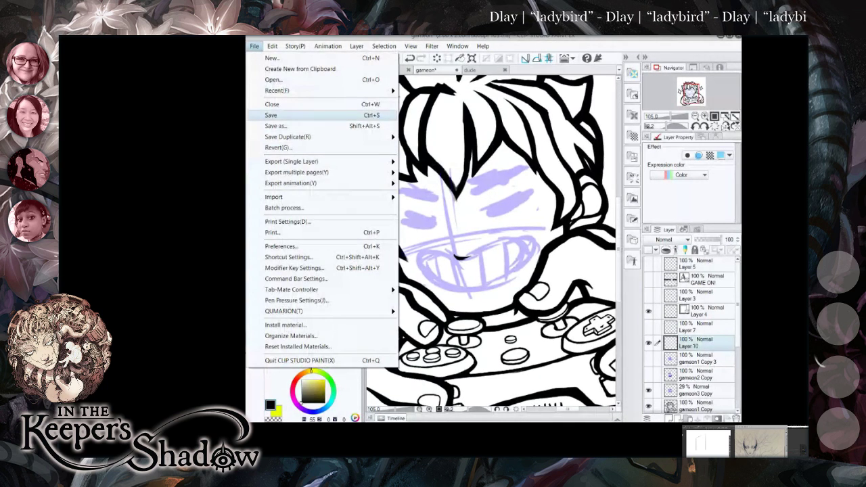
left_click(278, 117)
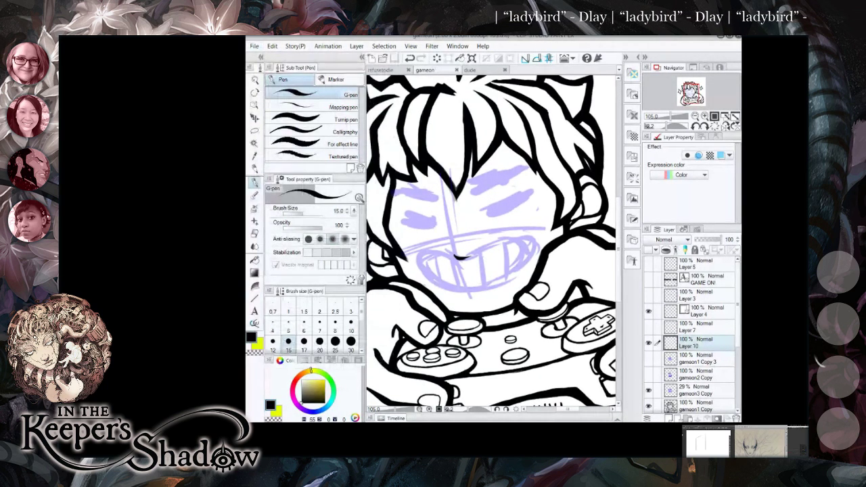
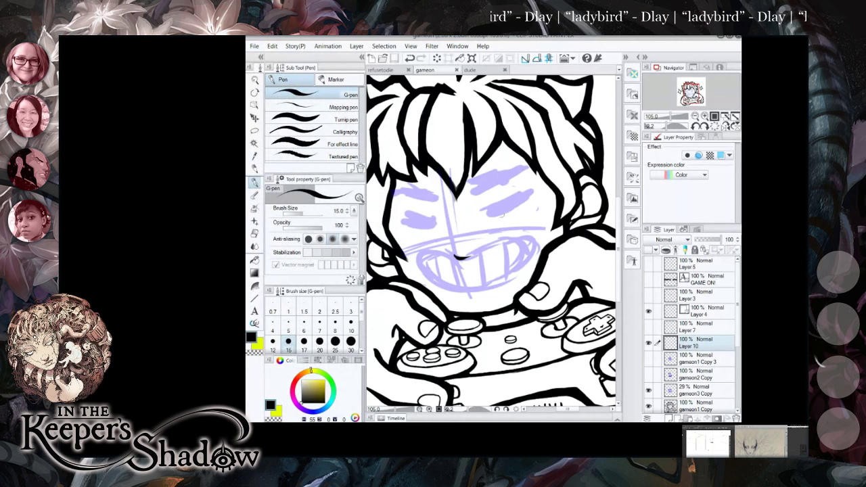
Ink the wide open grin's closed outline through the nose stroke with the G-pen at size 15, undoing and redrawing unsatisfactory strokes.
left_click_drag(477, 252, 521, 234)
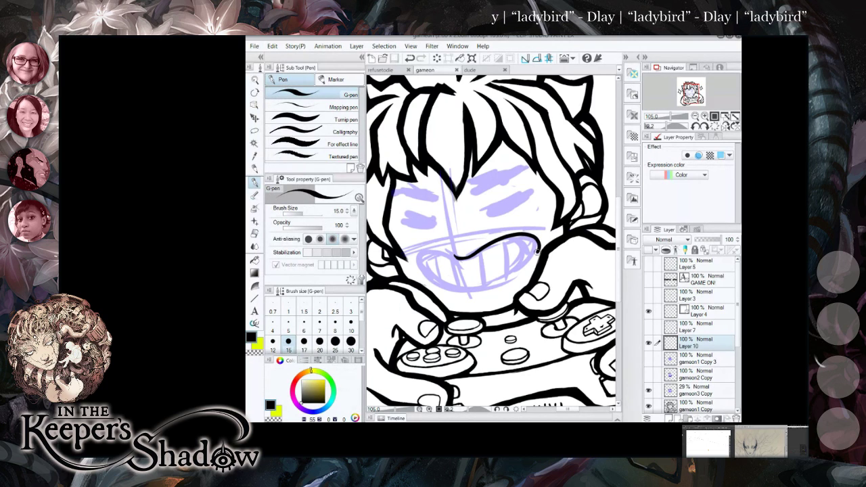
key("ctrl+z")
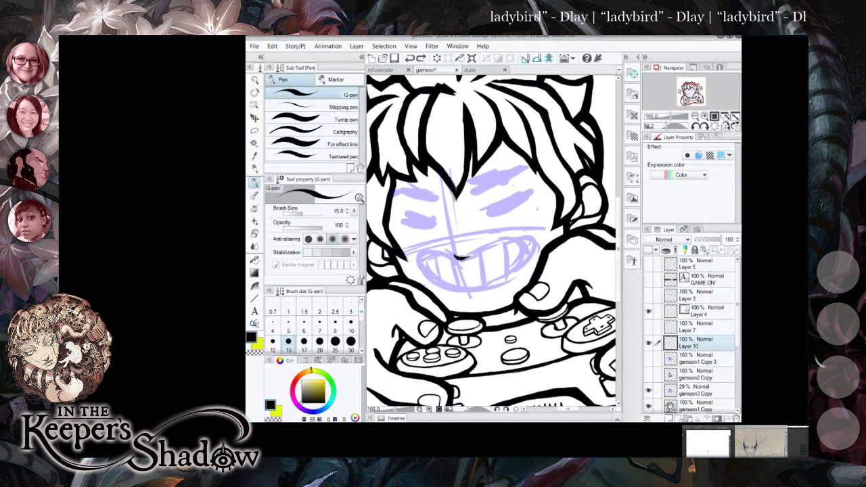
mouse_move(460, 258)
left_mouse_down()
mouse_move(520, 241)
mouse_move(521, 268)
mouse_move(479, 291)
mouse_move(433, 295)
left_mouse_up()
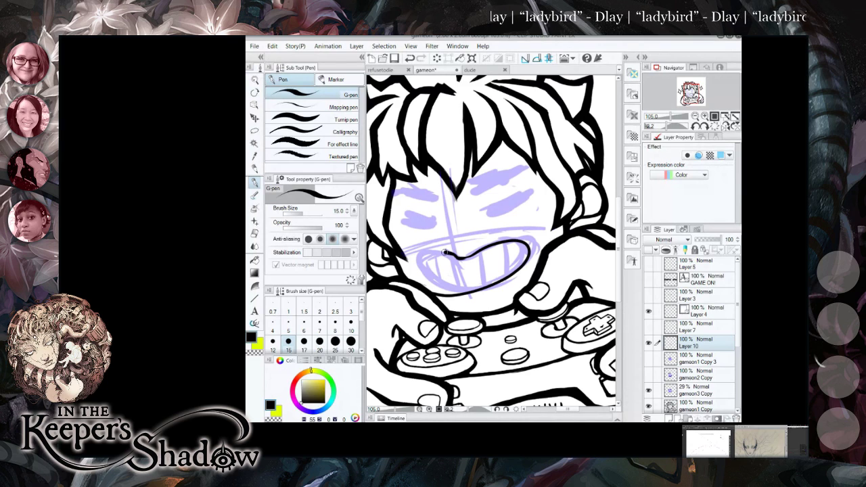
key("ctrl+z")
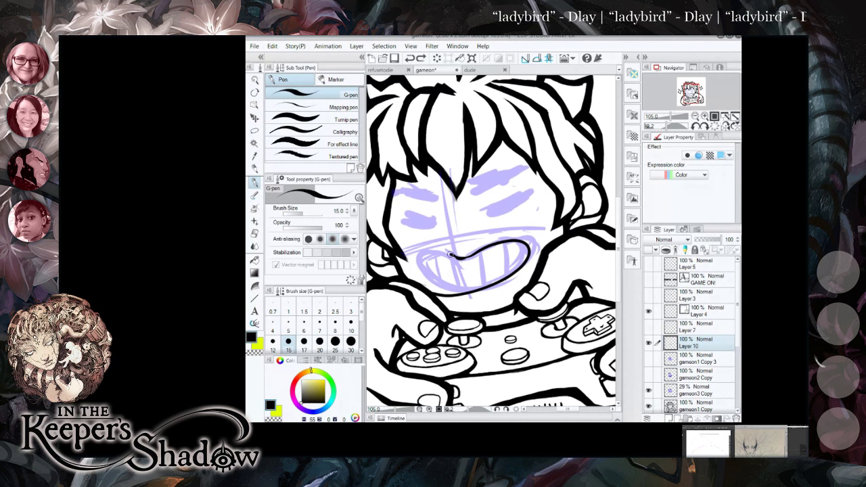
mouse_move(425, 253)
left_mouse_down()
mouse_move(428, 275)
mouse_move(486, 293)
left_mouse_up()
Clean up the inked mouth outline with the Hard eraser at brush size 25.
left_click(255, 232)
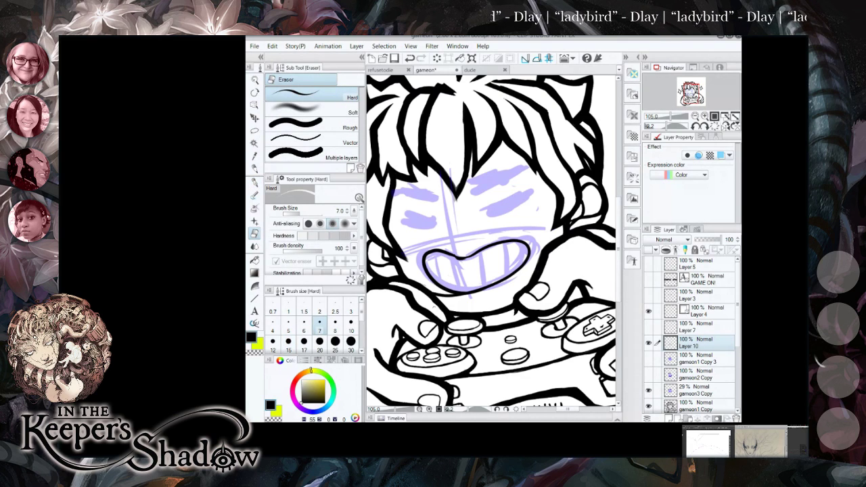
left_click(335, 342)
left_click_drag(419, 301, 443, 299)
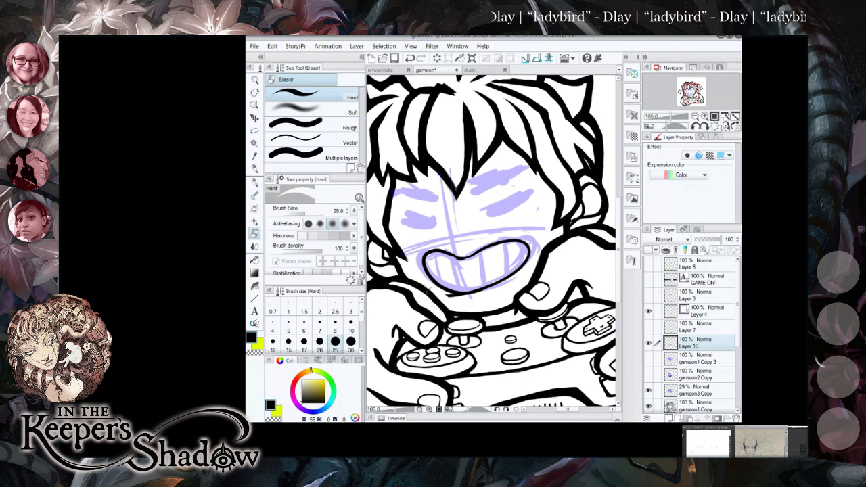
mouse_move(440, 216)
left_mouse_down()
mouse_move(376, 218)
mouse_move(429, 217)
left_mouse_up()
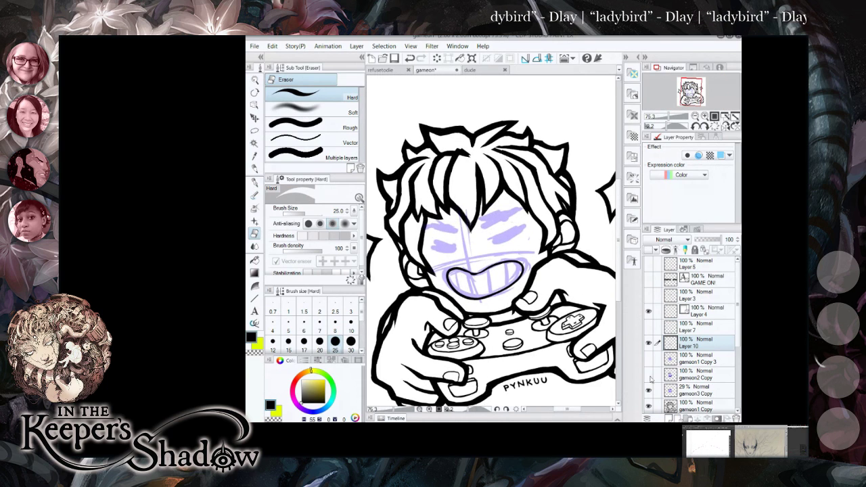
Hide the gameon3 Copy sketch, show gameon2 Copy instead, and lower its opacity to 15%.
left_click(648, 390)
left_click(648, 375)
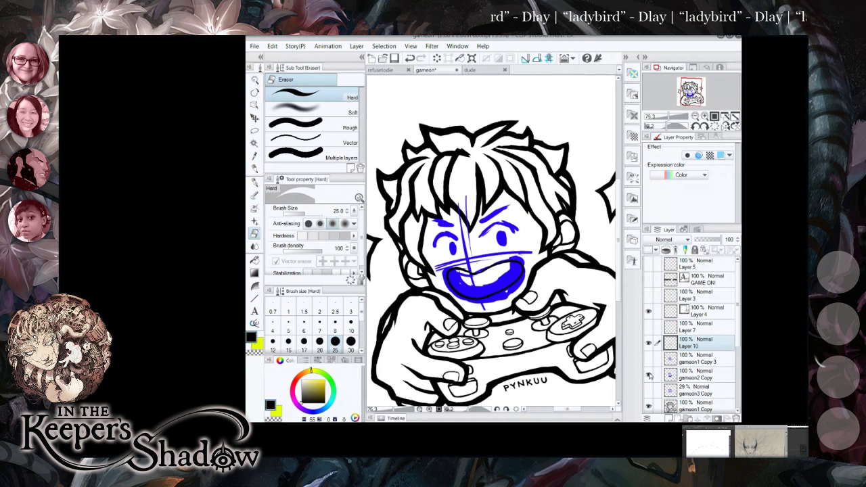
left_click(693, 374)
left_click_drag(721, 240, 699, 240)
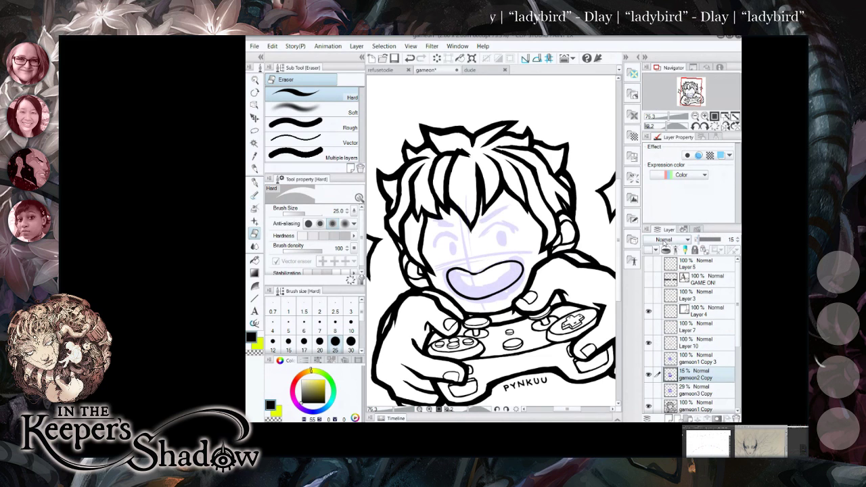
On a new raster layer above Layer 10, ink both curved upper eyelids and solid oval pupils with the G-pen at size 15.
key("ctrl+plus")
left_click(690, 345)
key("ctrl+shift+n")
left_click(254, 182)
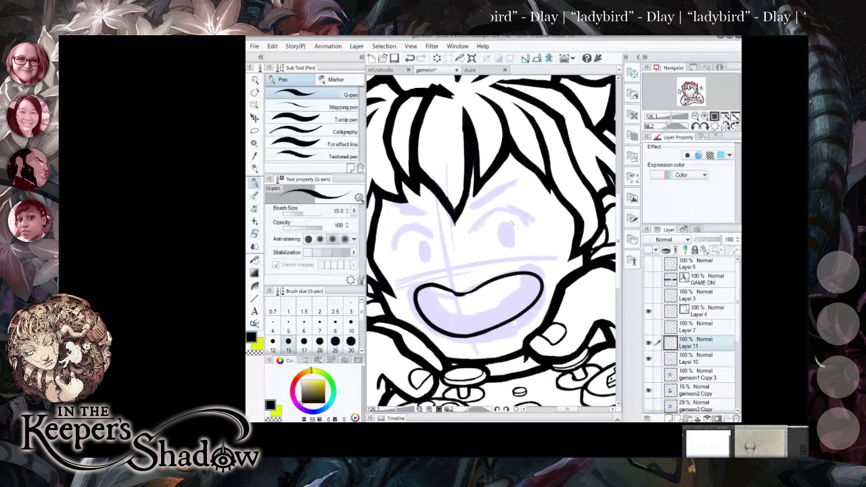
mouse_move(476, 228)
left_mouse_down()
mouse_move(534, 222)
mouse_move(470, 235)
left_mouse_up()
mouse_move(500, 210)
left_mouse_down()
mouse_move(484, 217)
mouse_move(512, 209)
left_mouse_up()
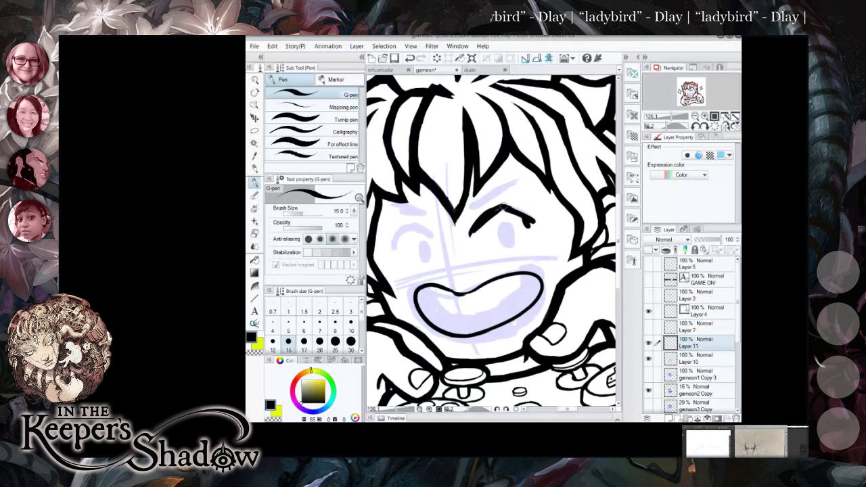
mouse_move(394, 250)
left_mouse_down()
mouse_move(430, 234)
mouse_move(394, 243)
mouse_move(423, 256)
left_mouse_up()
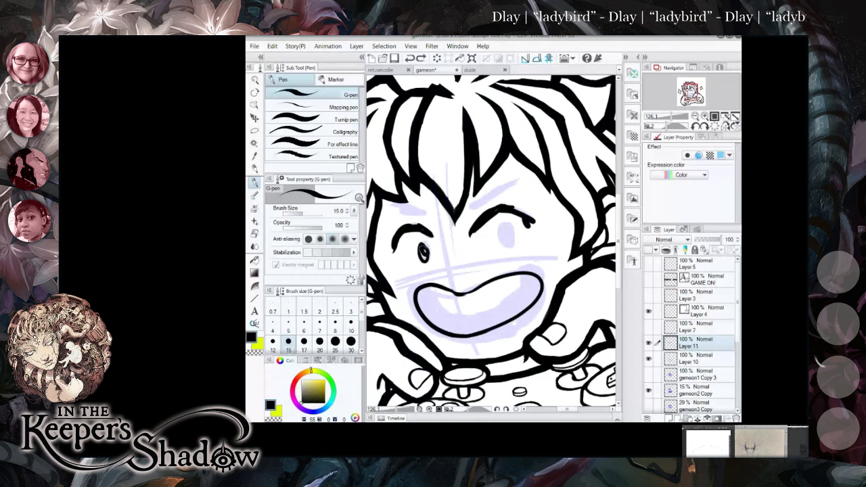
left_click_drag(504, 238, 507, 233)
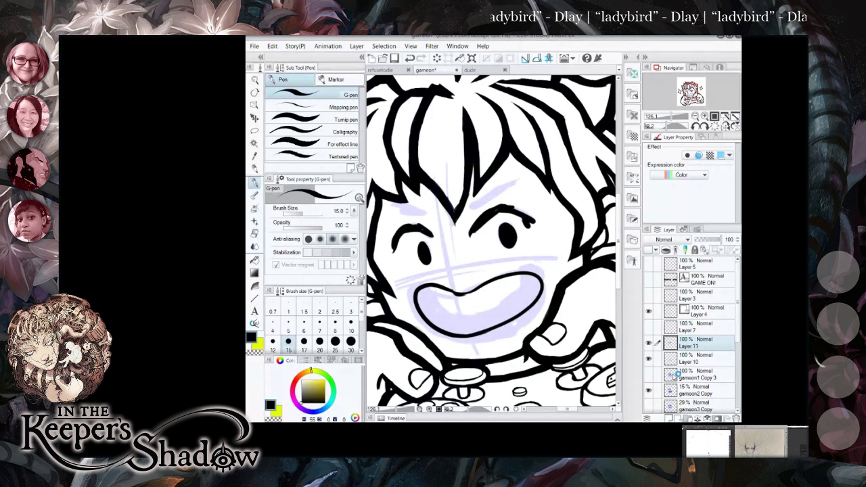
Hide the gameon2 Copy sketch, check the inked face against gameon3 Copy, hide that too, and review the whole character.
left_click(648, 391)
left_click(650, 406)
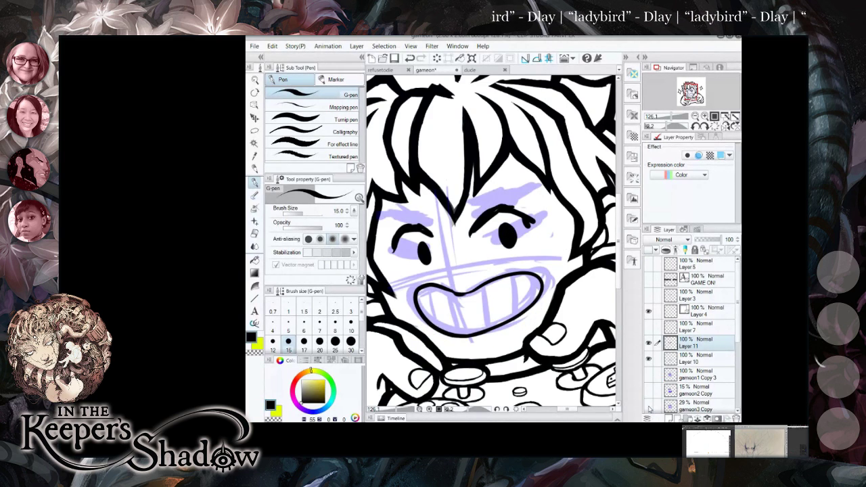
left_click(648, 406)
scroll(506, 221, "down", 8)
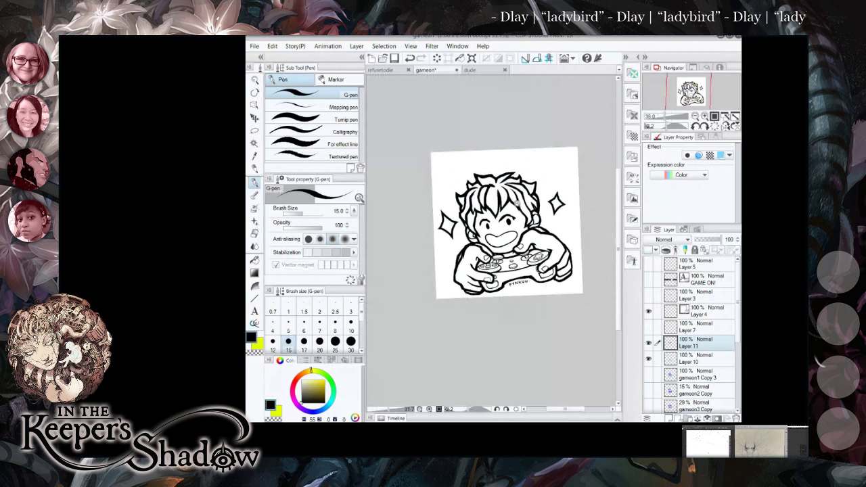
scroll(521, 203, "up", 5)
scroll(521, 203, "down", 4)
scroll(521, 203, "up", 1)
scroll(525, 188, "up", 1)
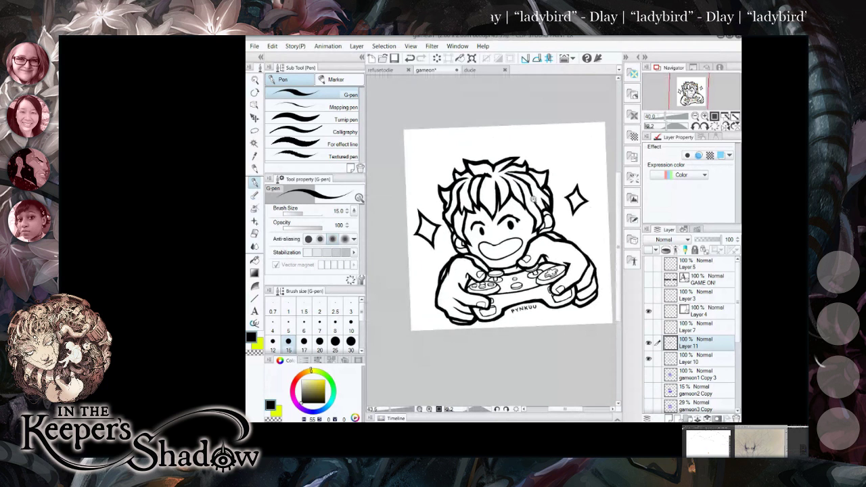
scroll(518, 196, "down", 2)
scroll(515, 204, "up", 3)
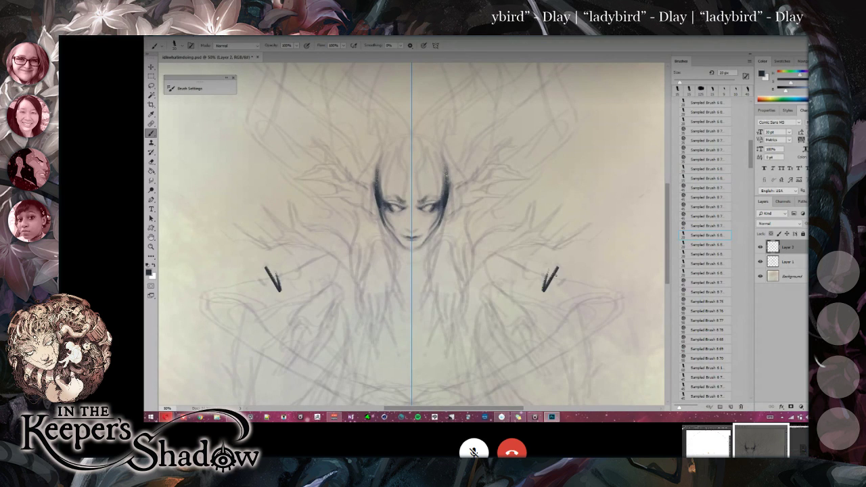
In Photoshop's mirrored creature sketch, undo the test strokes, then try another sampled brush with a mirrored scribble and undo it.
key("ctrl+z")
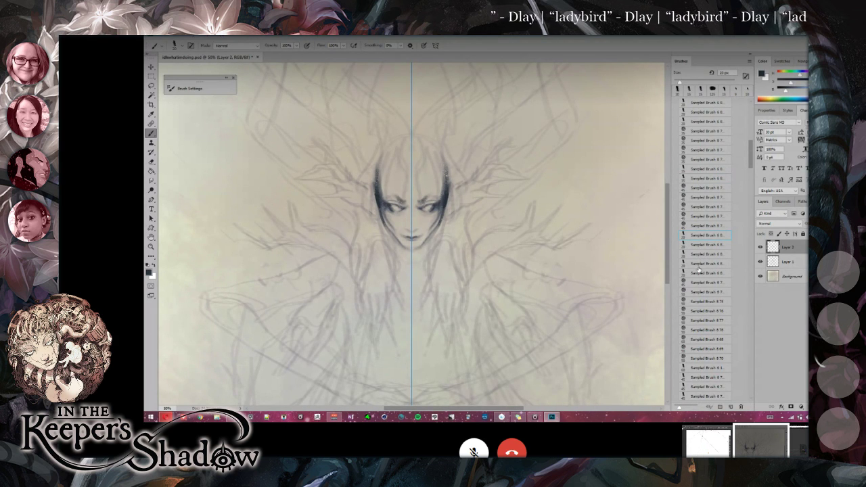
left_click_drag(540, 315, 551, 307)
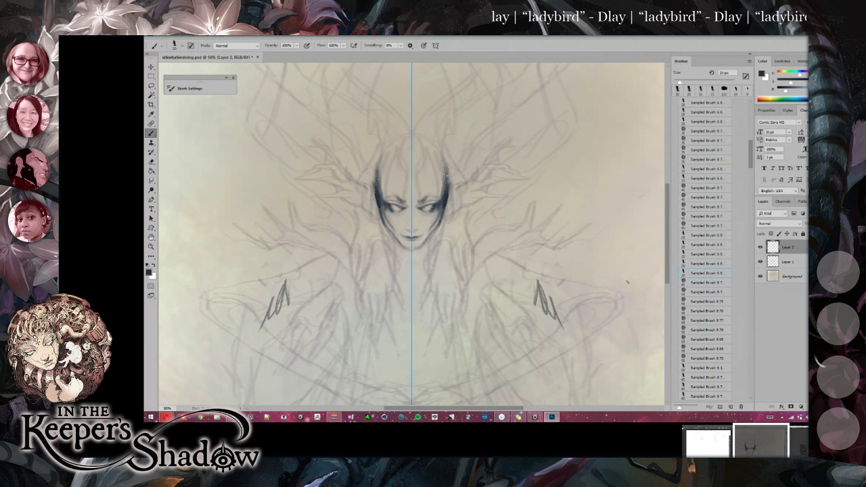
key("ctrl+z")
Collapse the open Brent brush group and expand the brush group that contains the Farbe 1 brush.
scroll(753, 135, "up", 5)
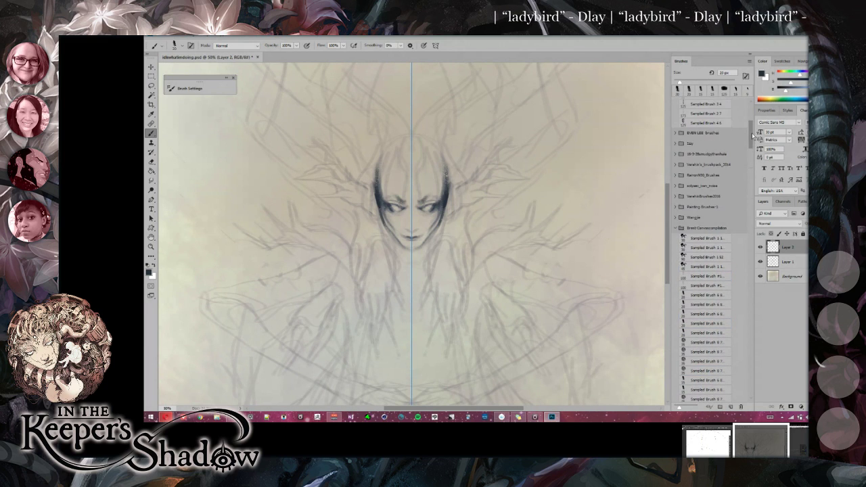
left_click(680, 228)
left_click_drag(750, 180, 749, 221)
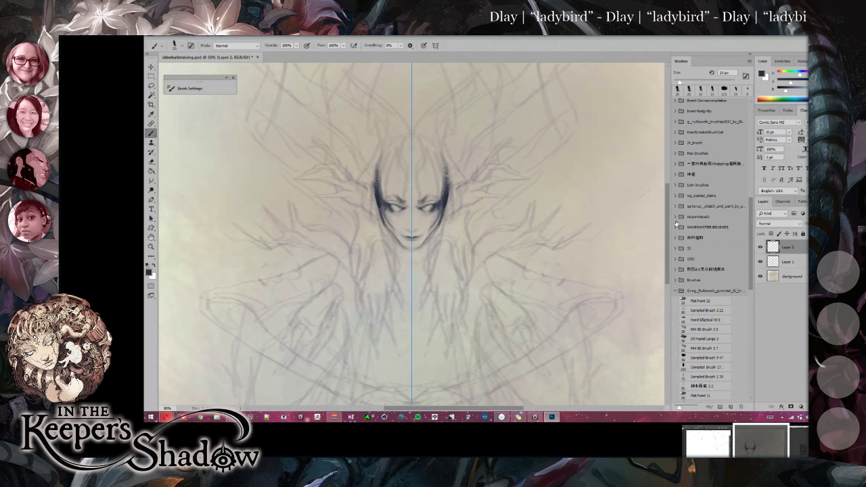
left_click(676, 218)
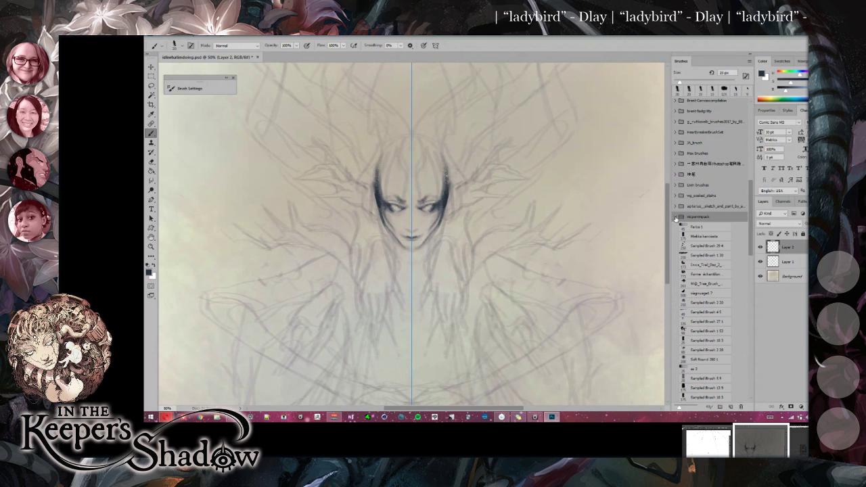
Try the Farbe 1 brush with two mirrored test strokes beside the figure, undoing each one.
left_click(692, 227)
mouse_move(531, 248)
left_mouse_down()
mouse_move(555, 269)
mouse_move(559, 302)
left_mouse_up()
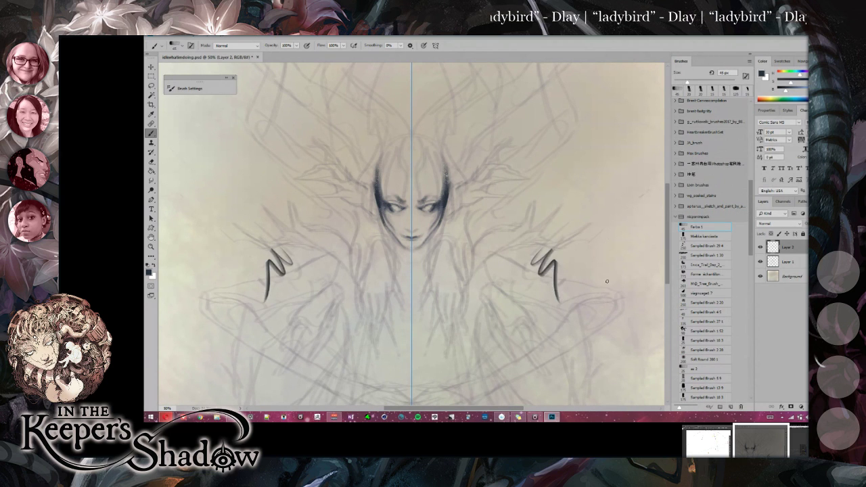
key("ctrl+z")
mouse_move(501, 256)
left_mouse_down()
mouse_move(509, 227)
mouse_move(534, 196)
left_mouse_up()
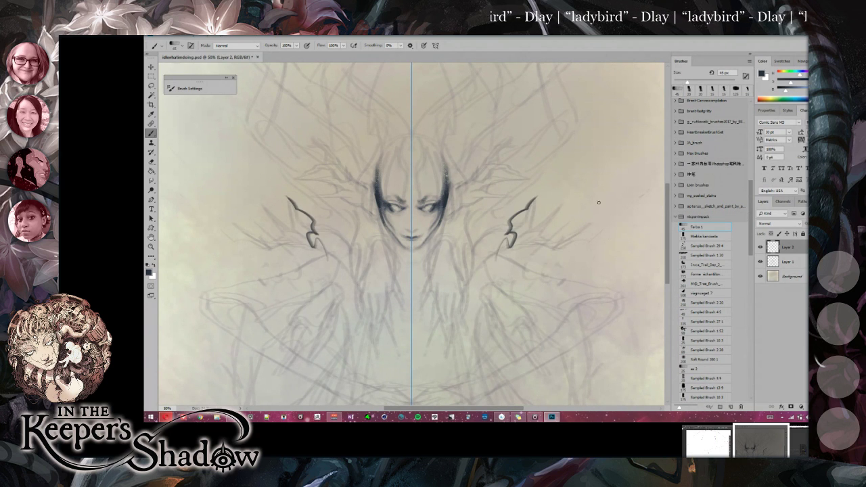
key("ctrl+z")
Try the brush below Farbe 1 and the large Forme brush with mirrored test strokes, undoing each result.
left_click(681, 237)
mouse_move(594, 245)
left_mouse_down()
mouse_move(575, 253)
mouse_move(596, 286)
left_mouse_up()
key("ctrl+z")
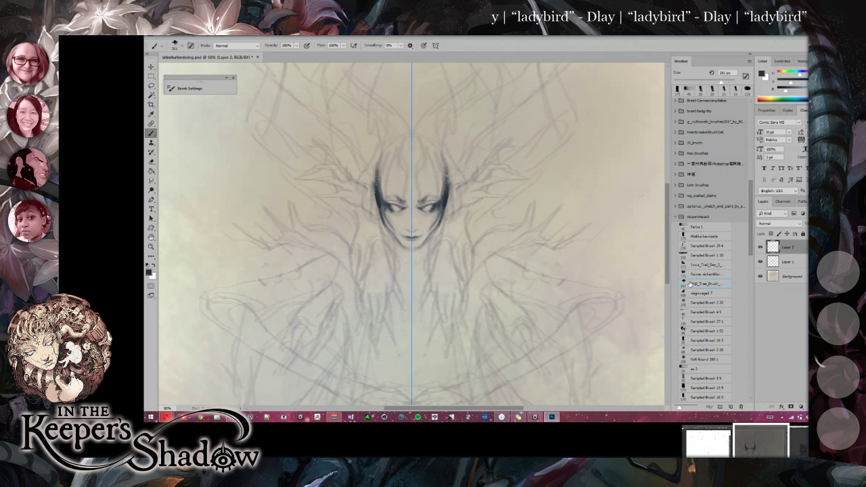
left_click(686, 275)
left_click_drag(551, 280, 579, 290)
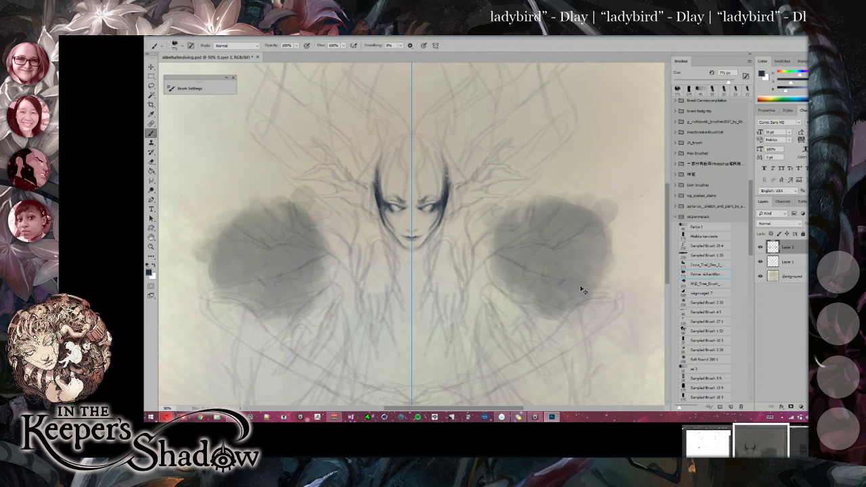
key("ctrl+z")
Try more brushes from the same group, including Sampled Brush 4 5 and the 25 px brush below Soft Round, undoing the test strokes.
left_click(689, 255)
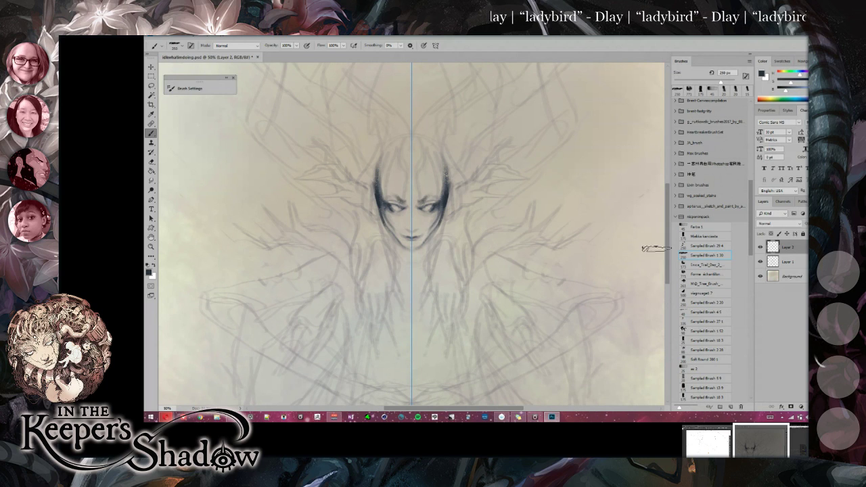
left_click(701, 237)
left_click_drag(545, 248, 555, 261)
key("ctrl+z")
left_click(694, 313)
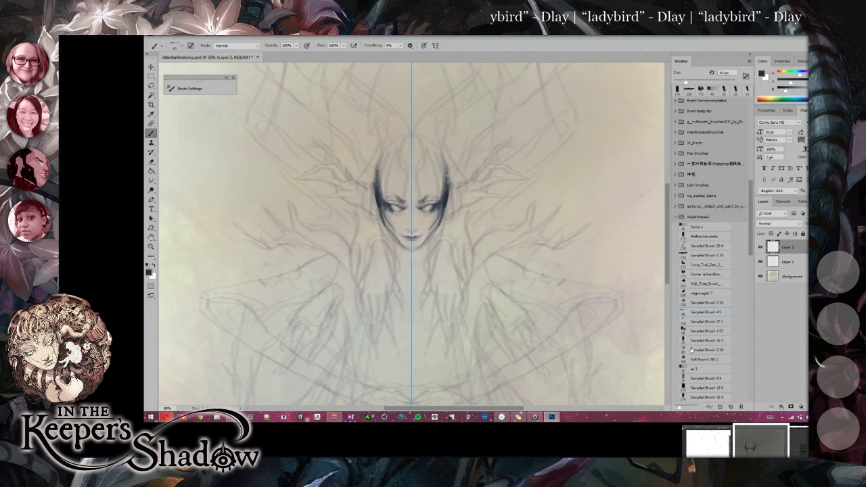
left_click_drag(548, 268, 546, 304)
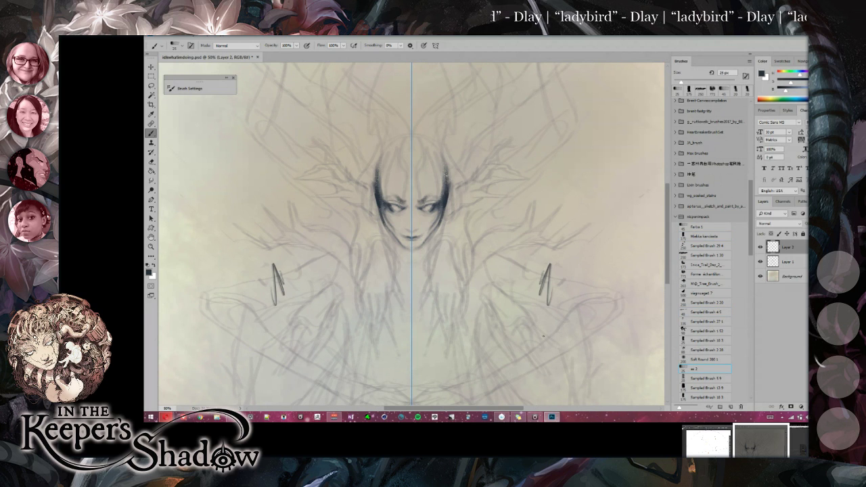
key("ctrl+z")
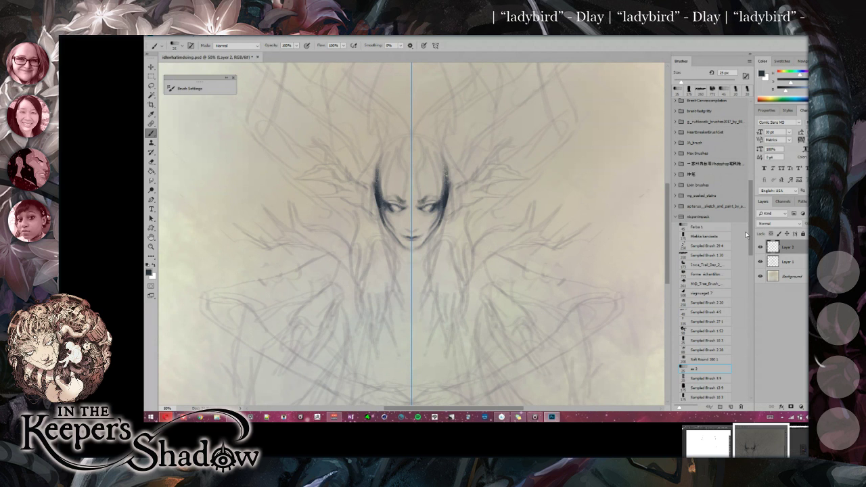
Try Sampled Brush 13 9 and the brush below it with mirrored strokes beside the figure, undoing each result.
scroll(724, 270, "down", 4)
left_click(694, 287)
mouse_move(568, 285)
left_mouse_down()
mouse_move(562, 324)
mouse_move(576, 344)
mouse_move(609, 313)
left_mouse_up()
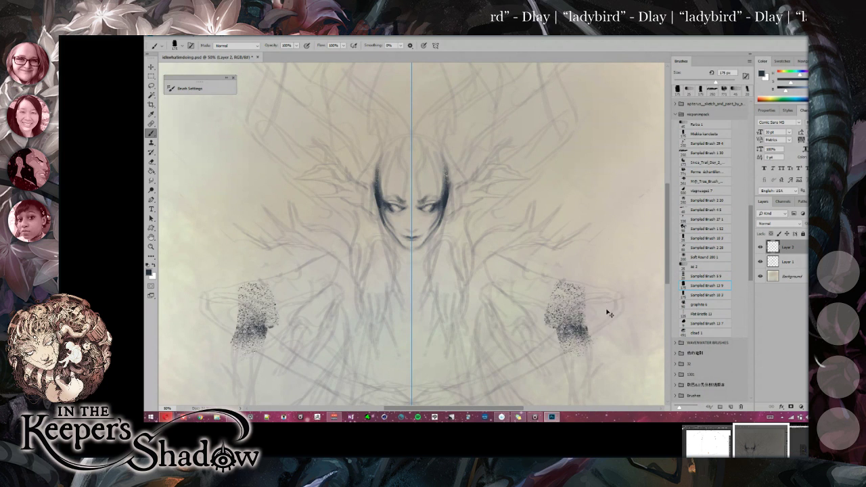
key("ctrl+z")
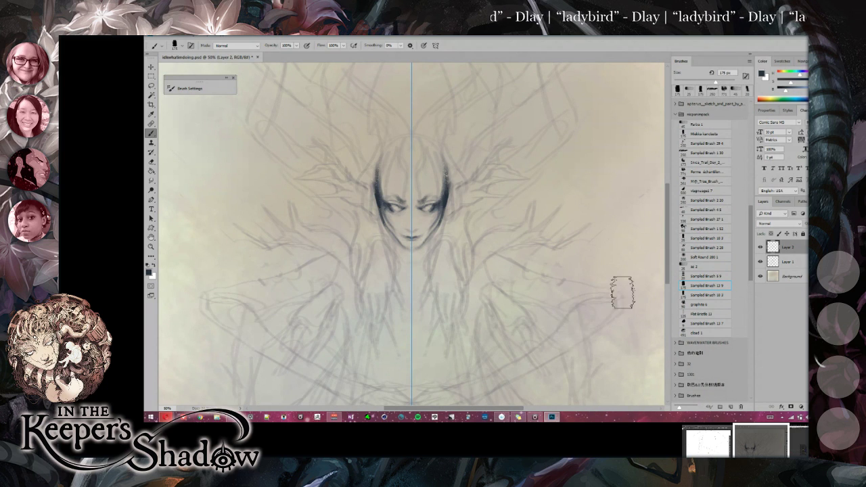
left_click(687, 295)
left_click_drag(609, 309, 612, 351)
key("ctrl+z")
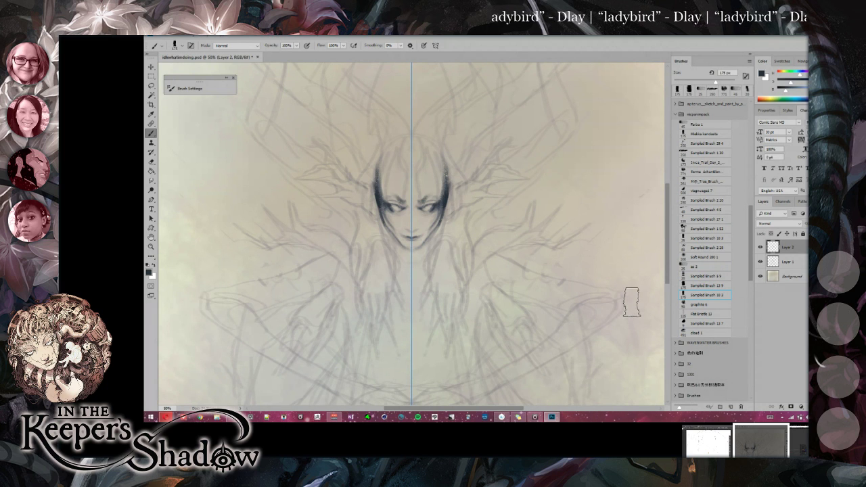
Try two mirrored dabs above the creature's temples on Layer 2, undoing each one.
key("ctrl+minus")
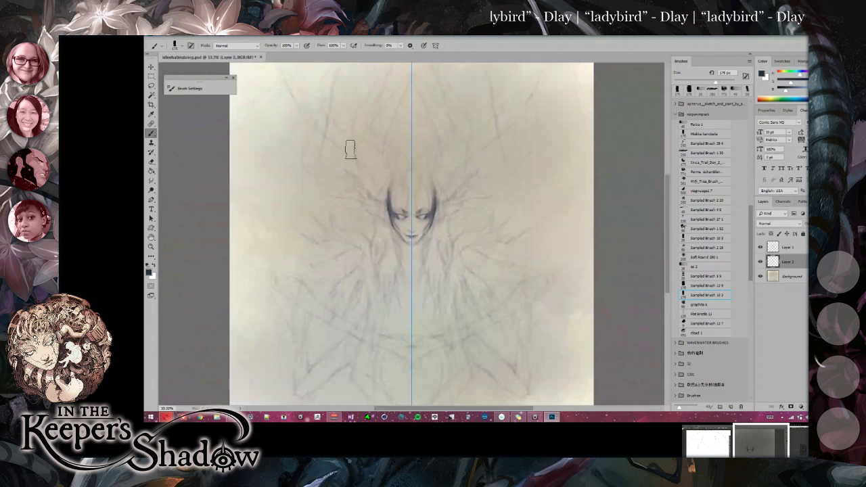
left_click(386, 181)
key("ctrl+z")
left_click(385, 182)
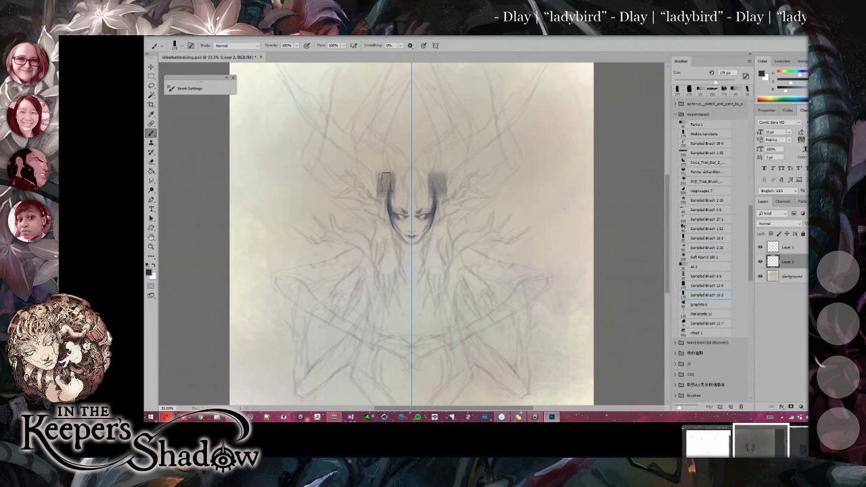
key("ctrl+z")
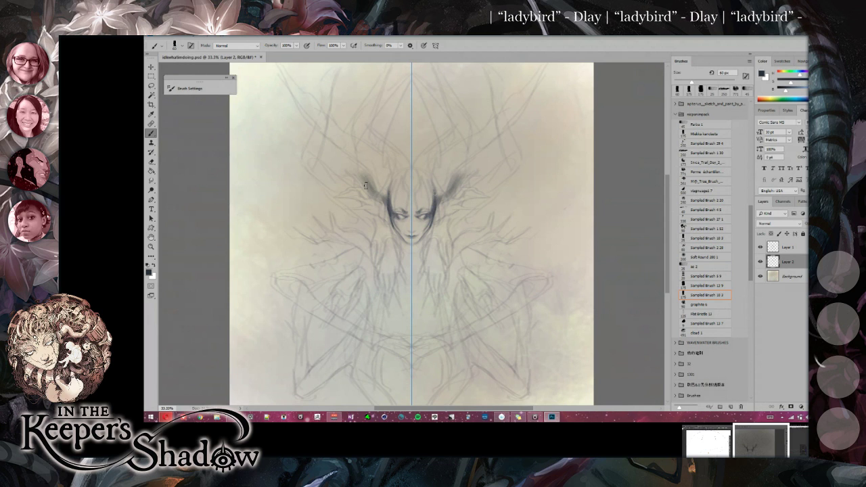
Try extending the dark mirrored horn shading outward from the head and undo the added strokes.
mouse_move(356, 173)
left_mouse_down()
mouse_move(323, 157)
mouse_move(325, 143)
mouse_move(350, 176)
left_mouse_up()
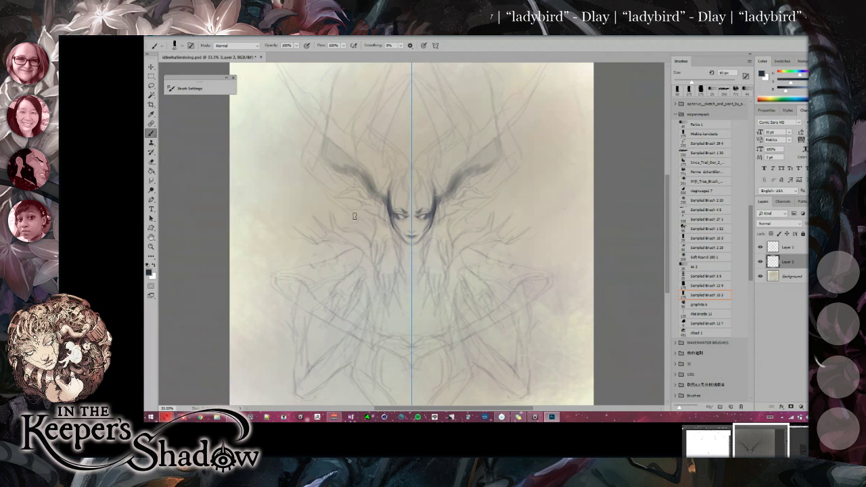
key("ctrl+z")
key("ctrl+z")
key("ctrl+z")
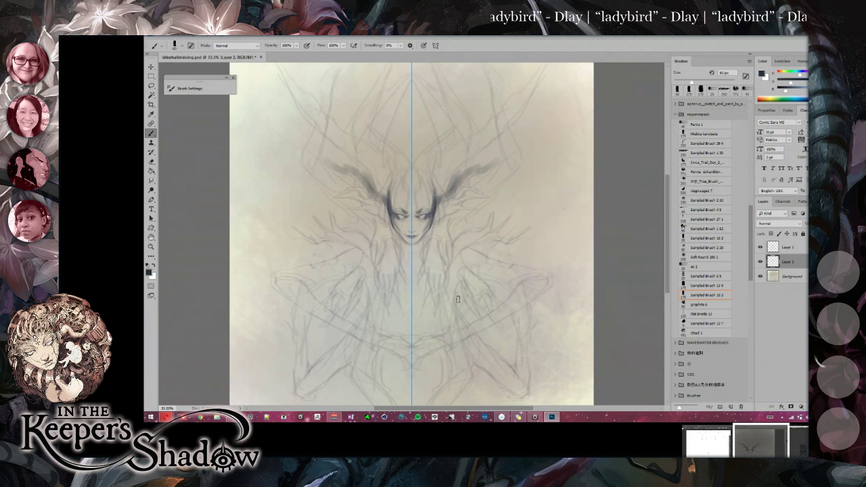
key("ctrl+z")
key("ctrl+z")
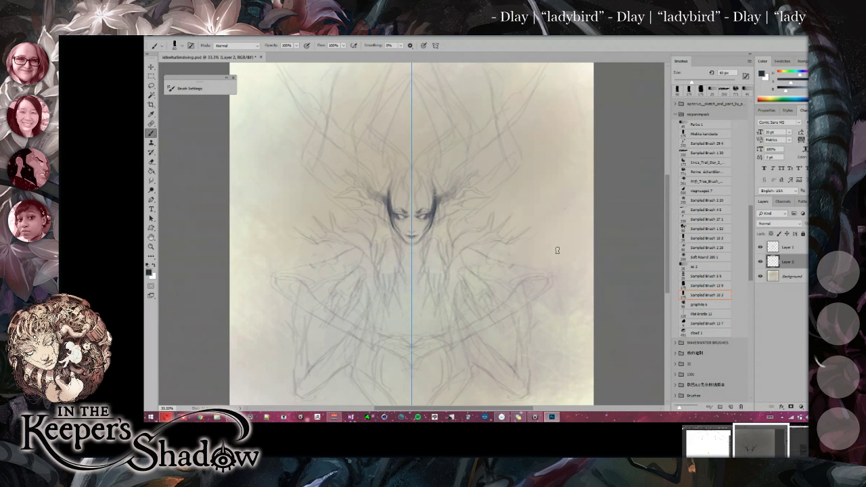
Collapse the open brush groups, including the gumroad and oil brush sets, after checking the sketch-and-paint group.
key("ctrl+minus")
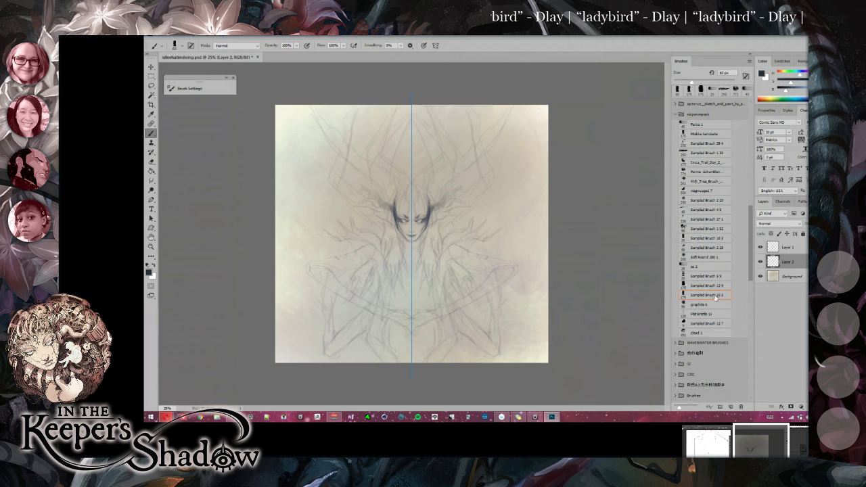
left_click(680, 115)
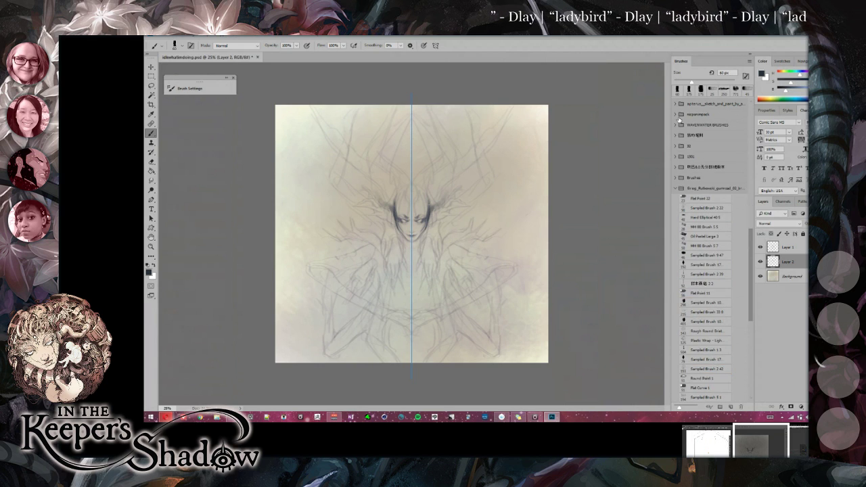
left_click(677, 104)
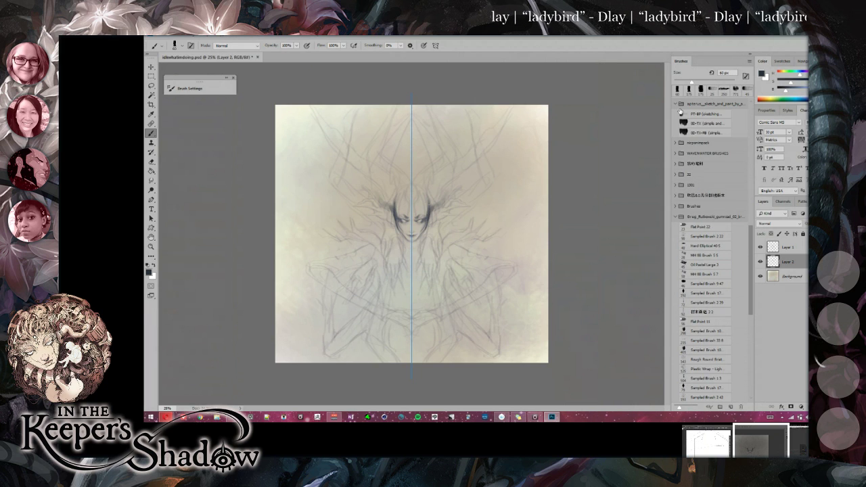
left_click(675, 104)
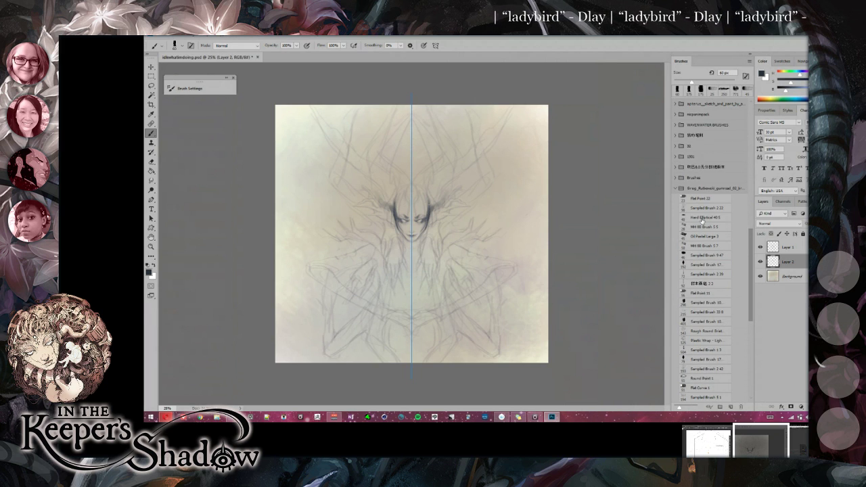
left_click(674, 189)
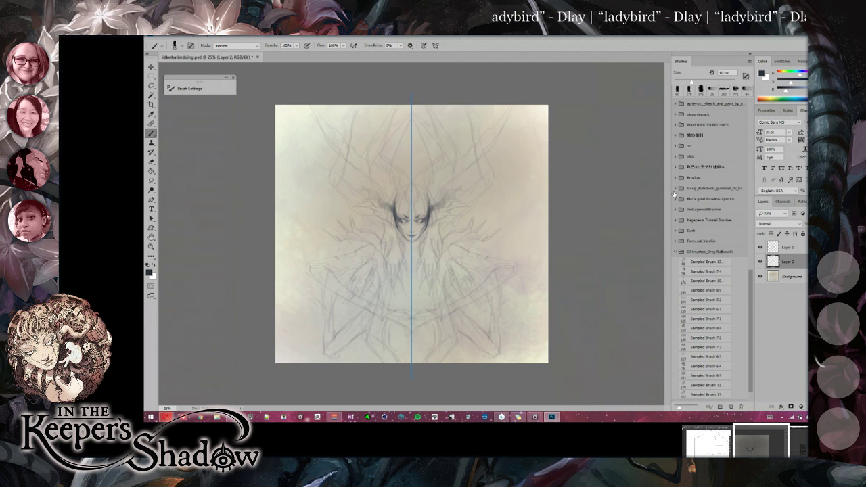
left_click(675, 252)
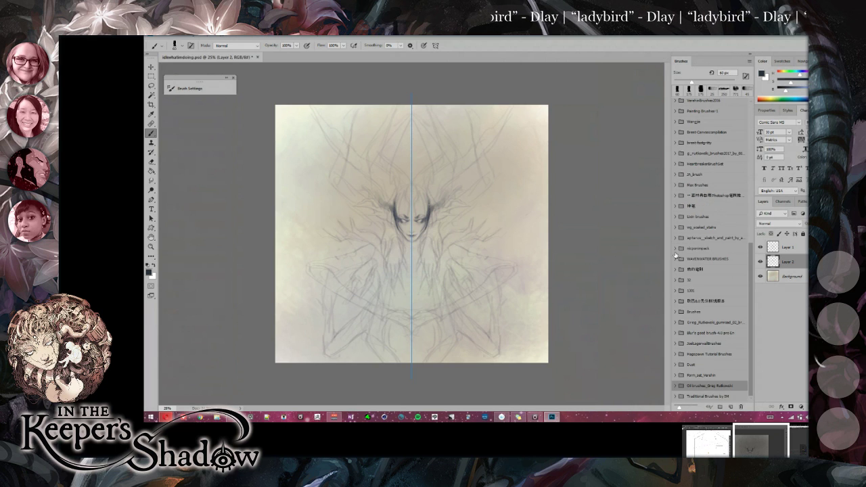
Expand the brush group that contains 22.jpg and choose the 22.jpg brush.
left_click(680, 291)
left_click_drag(746, 245, 744, 325)
scroll(743, 324, "down", 5)
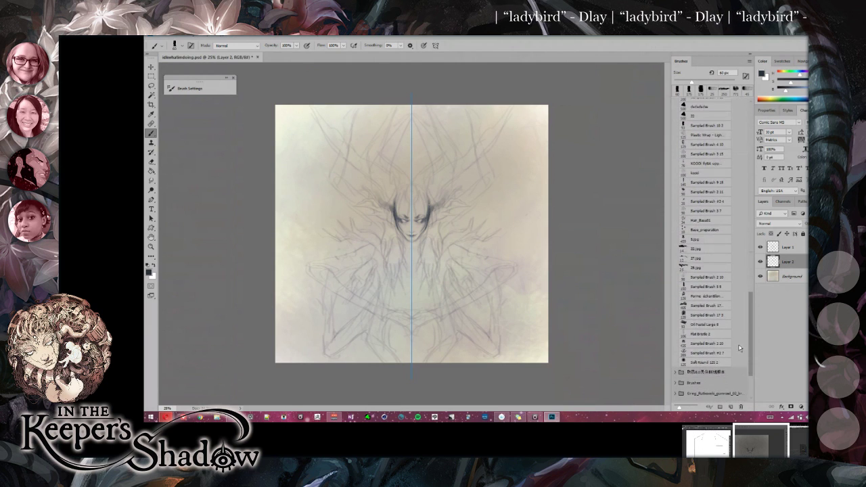
left_click(697, 253)
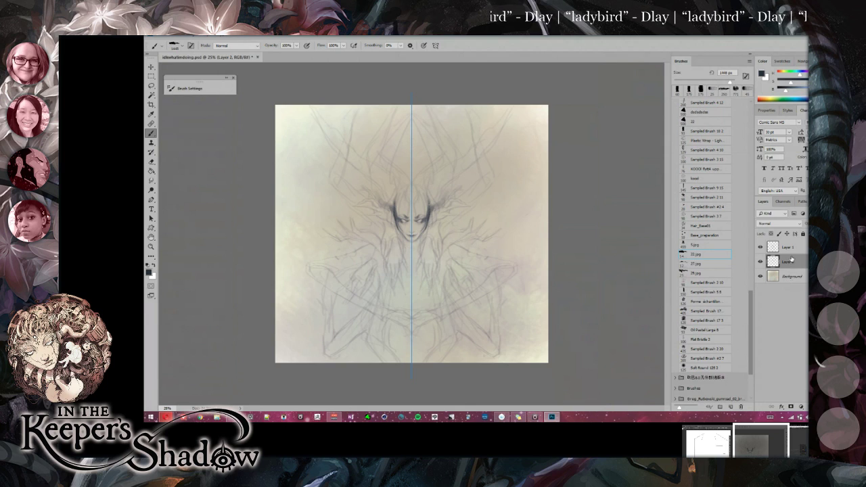
Add a new layer above Layer 1 and turn off the painting symmetry.
left_click(788, 247)
left_click(790, 407)
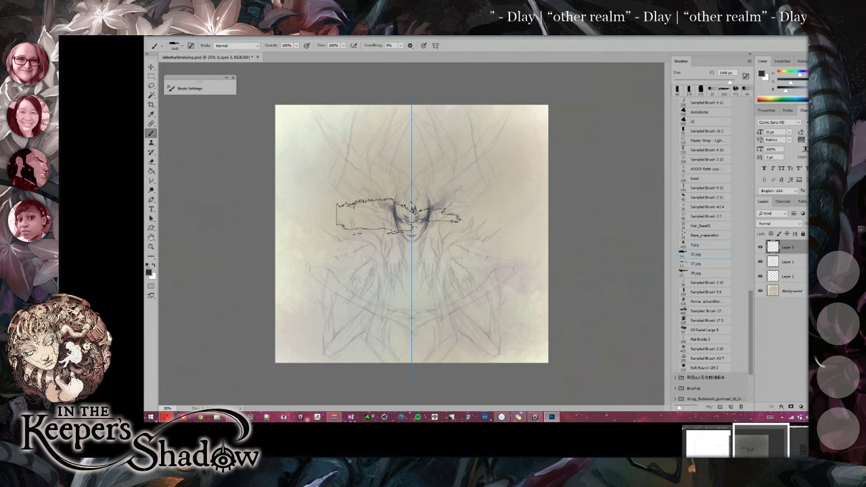
left_click(435, 45)
left_click(443, 54)
Try the large 22.jpg brush and the Sampled Brush 17 preset over the sketch, undoing each result.
left_click(405, 120)
left_click_drag(405, 121, 422, 159)
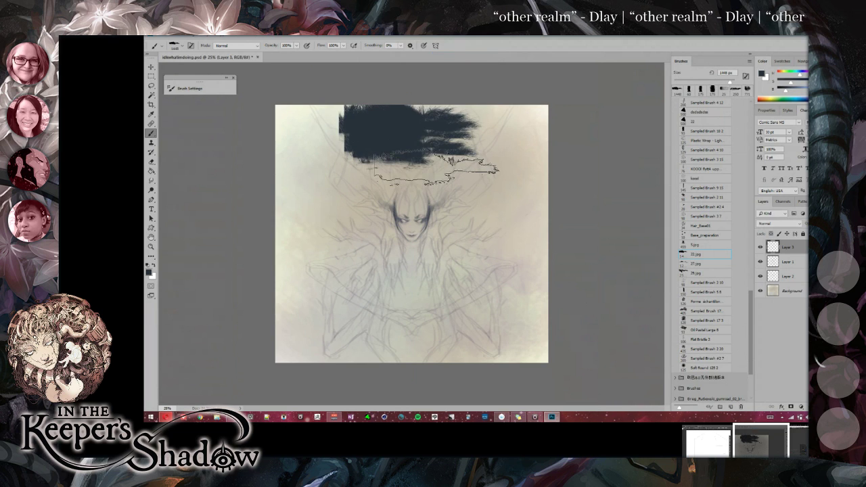
key("ctrl+z")
left_click(697, 310)
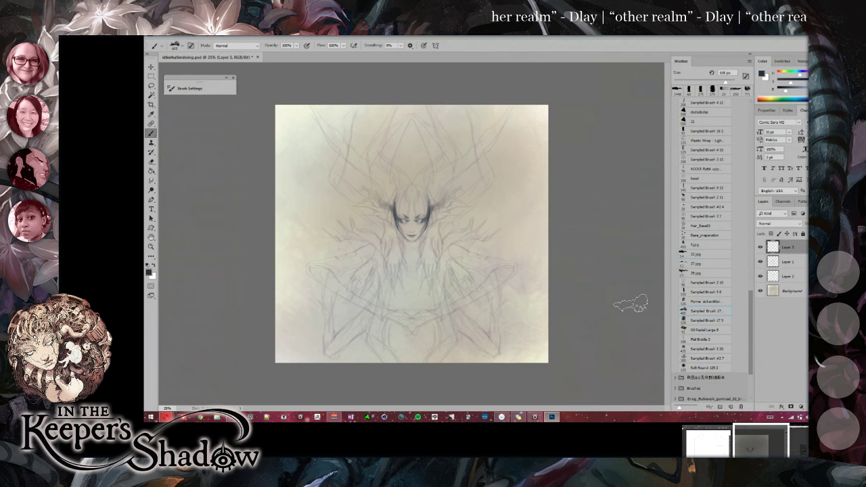
left_click(498, 282)
key("ctrl+z")
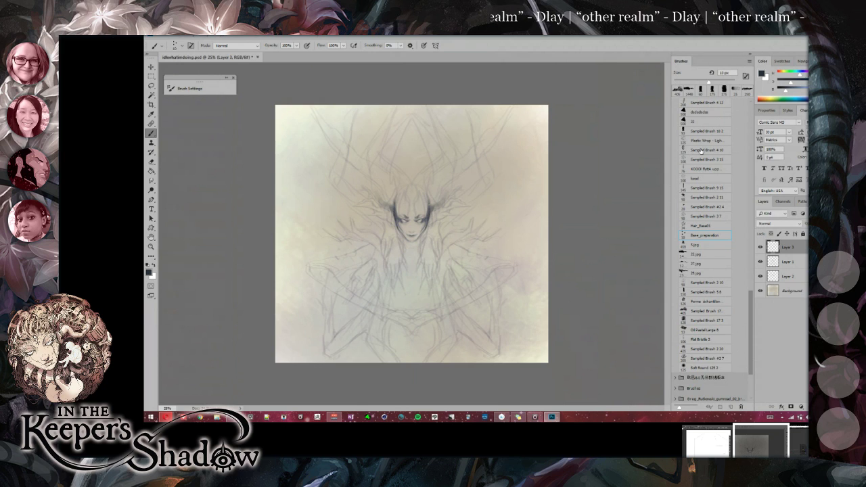
Try further brushes from the same group with vertical strokes beside the figure, undoing both.
left_click_drag(515, 181, 521, 250)
key("ctrl+z")
mouse_move(524, 196)
left_mouse_down()
mouse_move(512, 226)
mouse_move(525, 269)
left_mouse_up()
key("ctrl+z")
Collapse the open brush group and expand the group two places below WAVENWATER BRUSHES to browse its presets.
left_click_drag(750, 310, 748, 229)
left_click(674, 146)
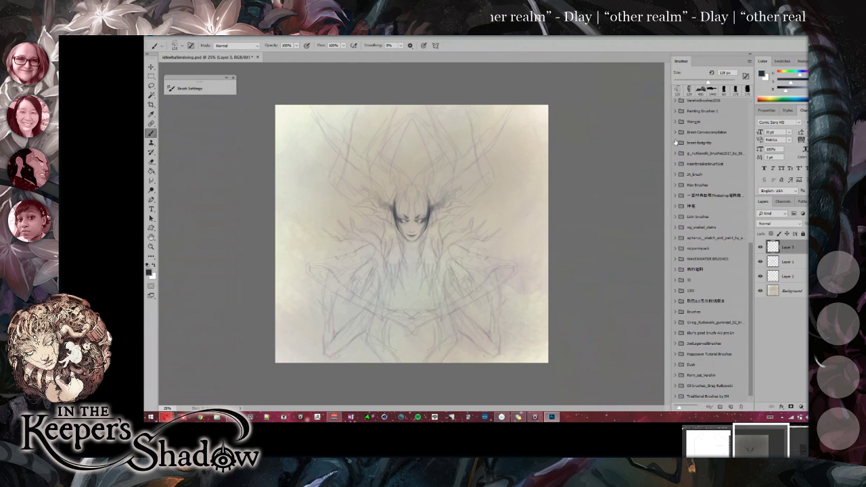
left_click(676, 280)
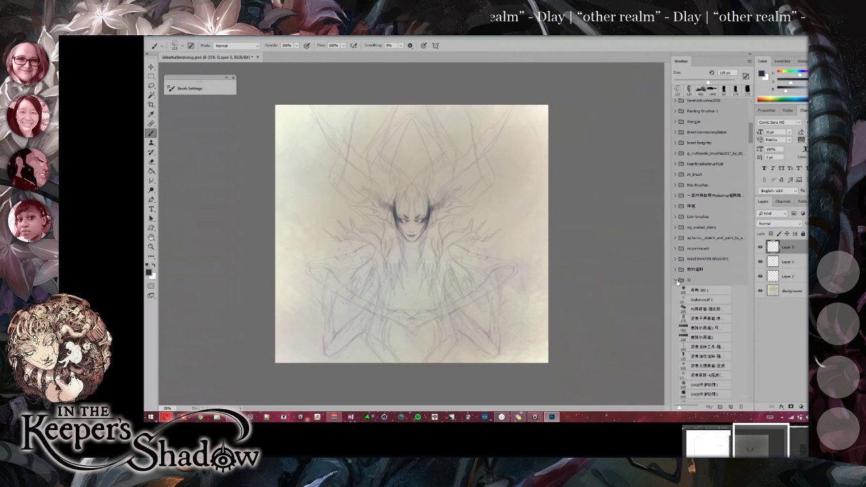
left_click_drag(751, 139, 744, 237)
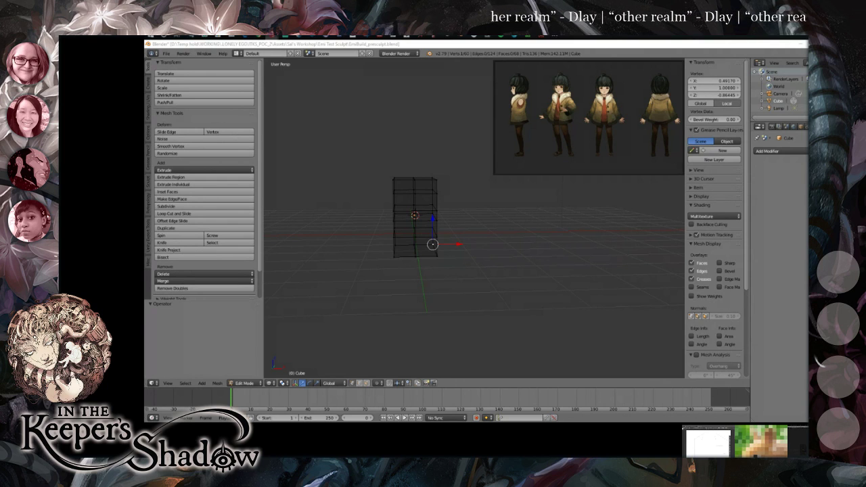
Examine the torso block in perspective and against the character reference in the front orthographic view.
scroll(403, 160, "up", 3)
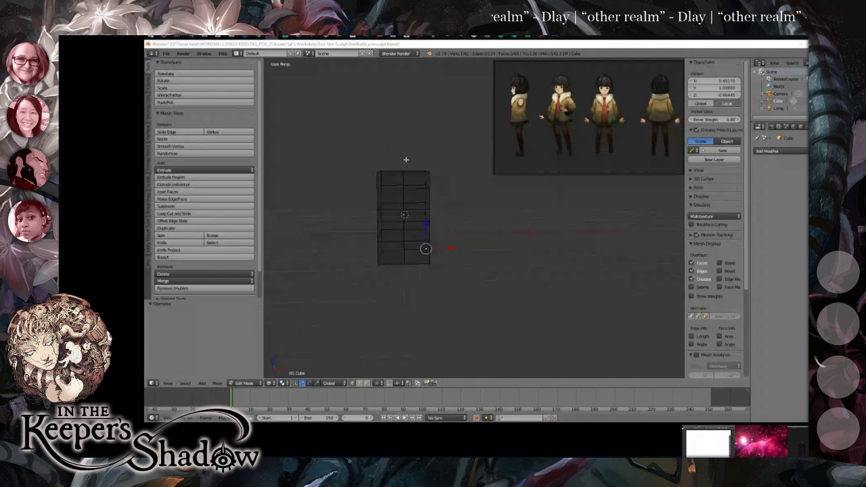
left_click_drag(400, 202, 418, 202)
key("space")
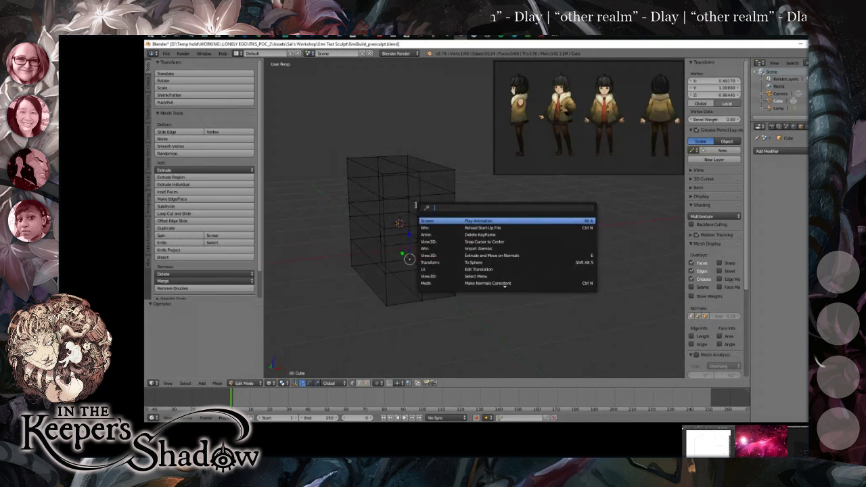
key("Escape")
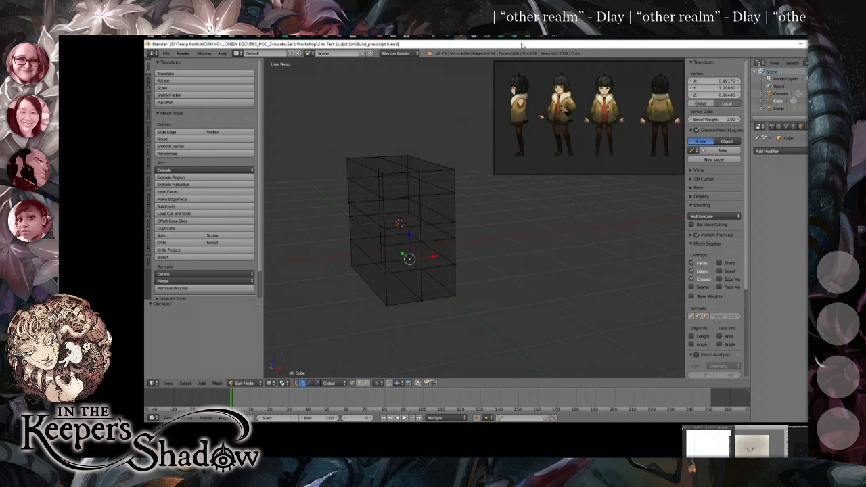
key("KP_1")
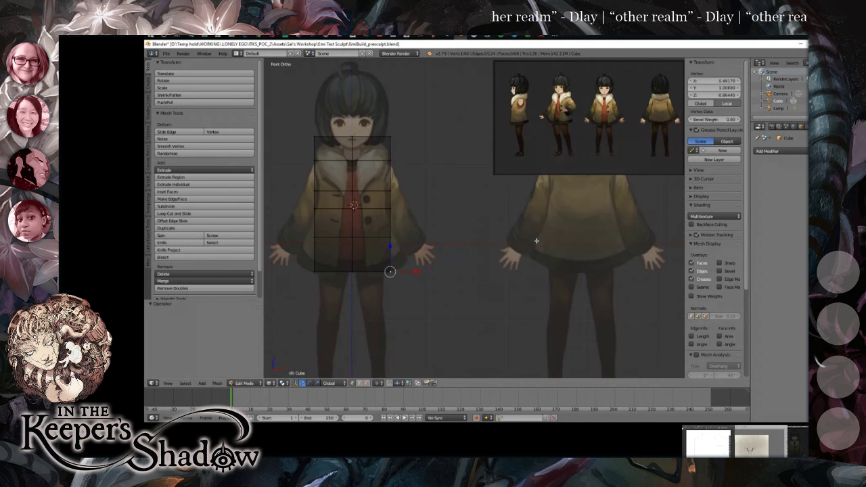
key("space")
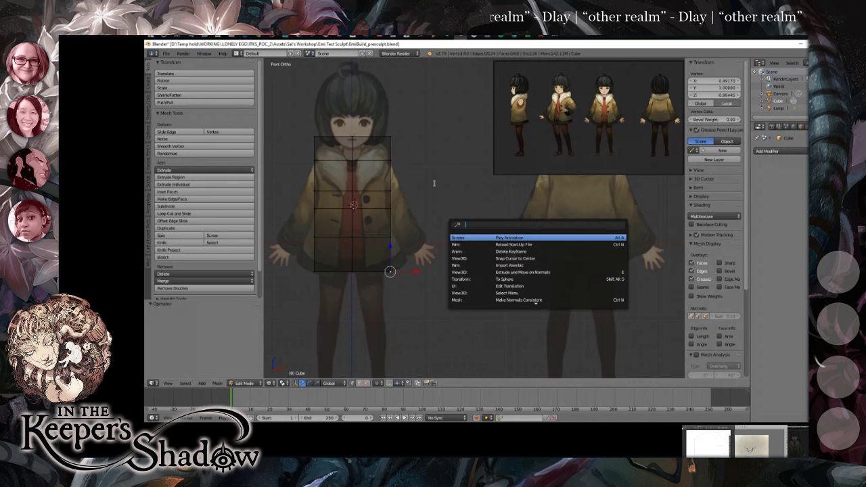
key("Escape")
left_click_drag(429, 153, 484, 186)
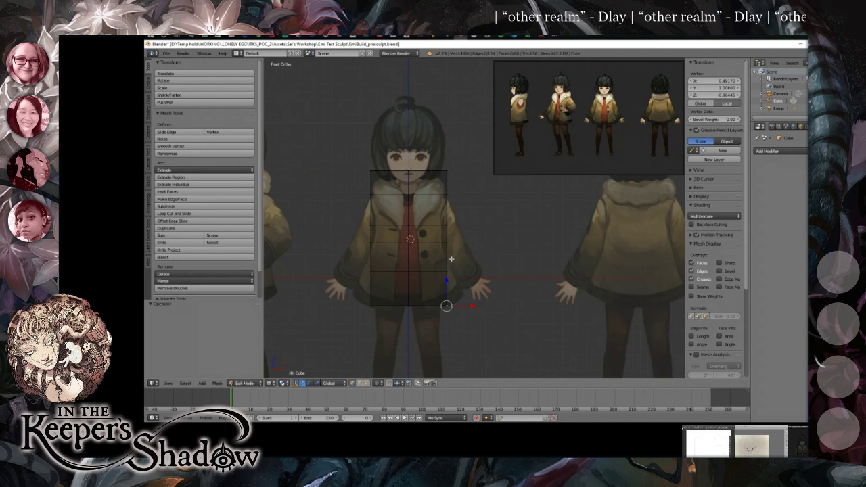
key("a")
key("g")
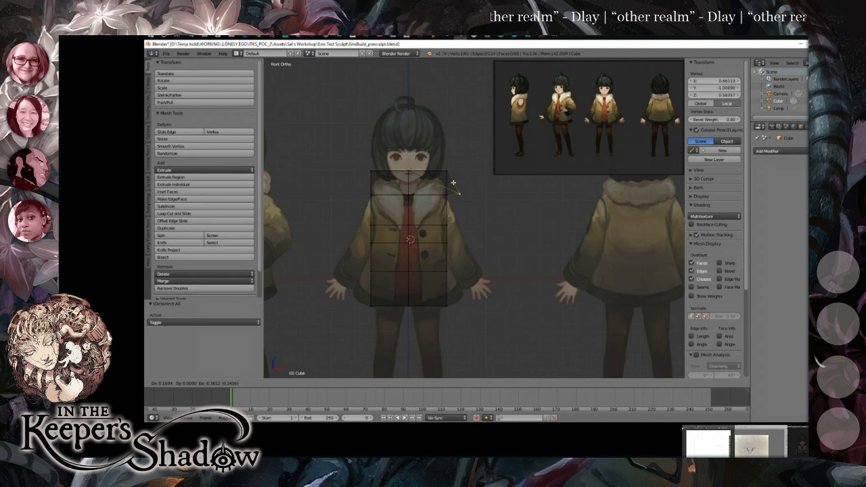
left_click(453, 182)
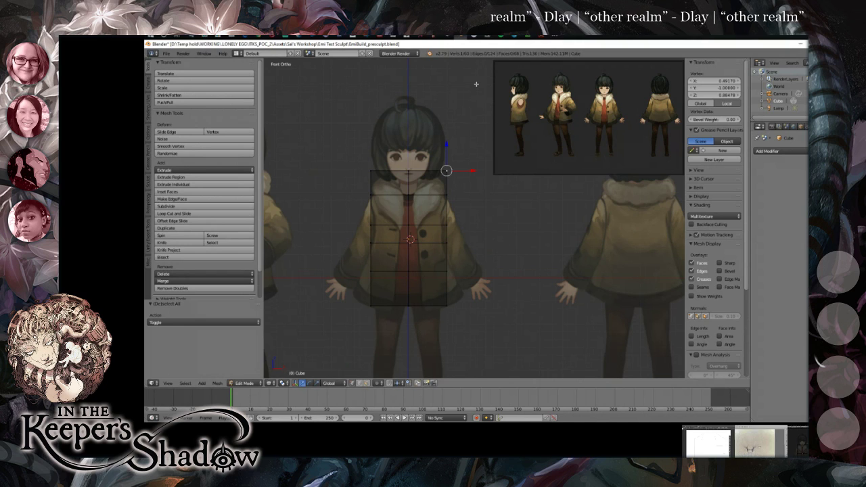
key("a")
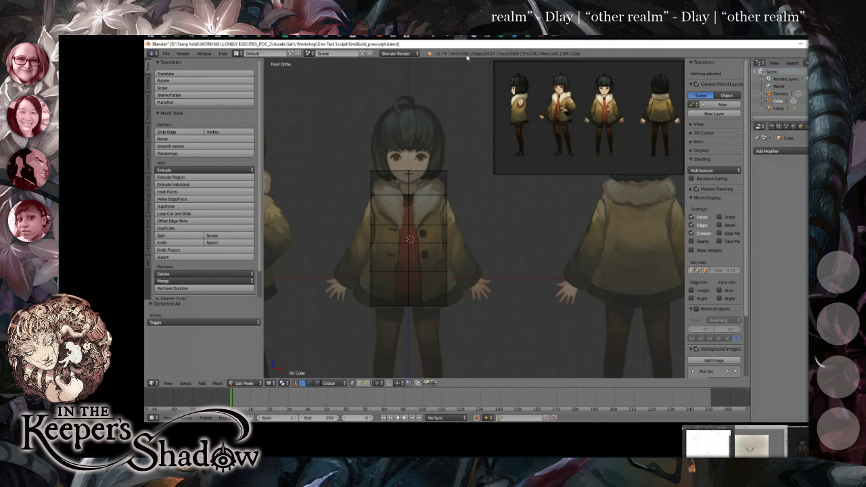
Add one vertical loop cut to the torso block just beside its centre line, then clear the selection.
key("ctrl+r")
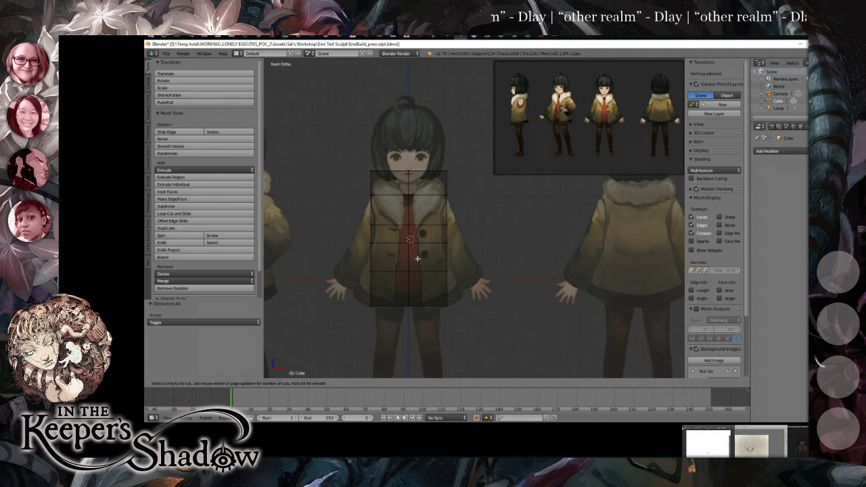
left_click(415, 255)
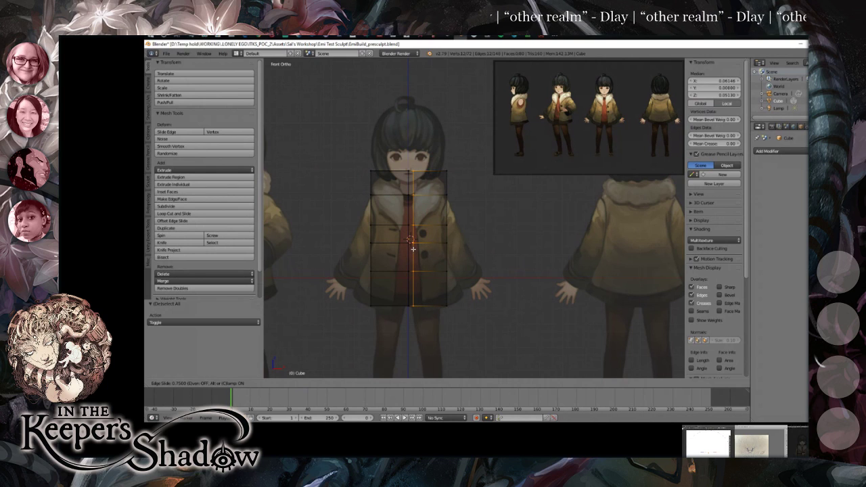
left_click(412, 249)
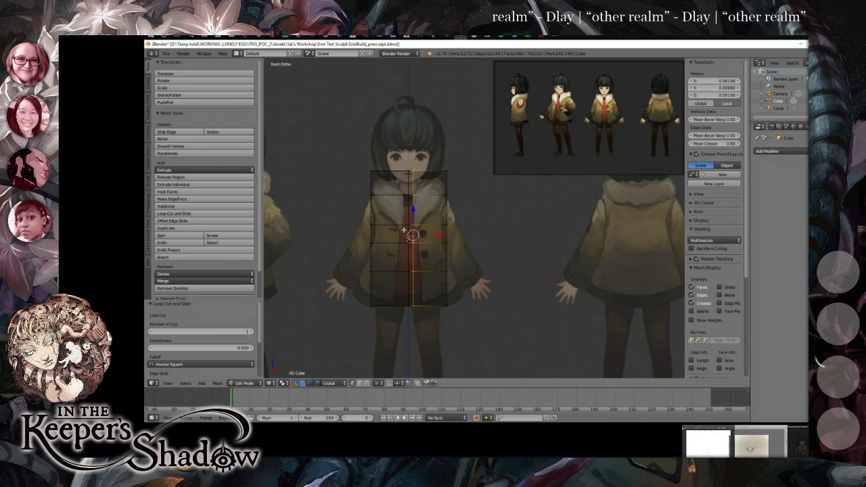
key("a")
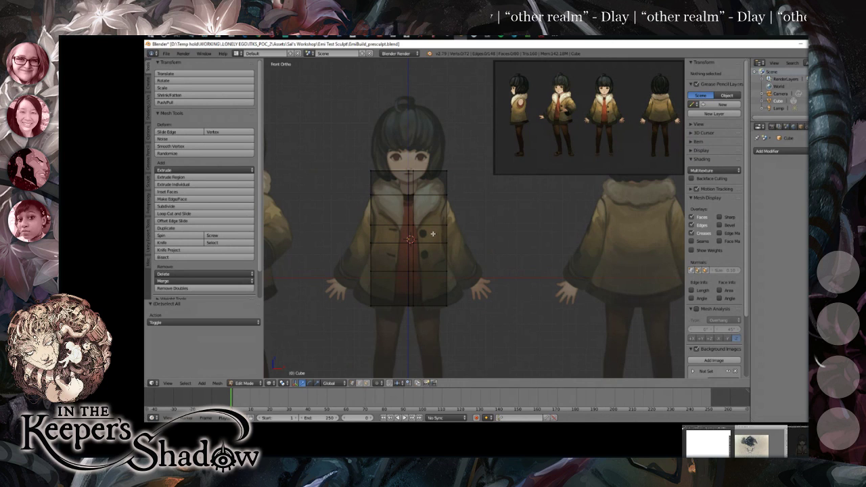
In the right orthographic view, move the torso block's front vertices about 0.918 along Y to meet the coat's front.
key("KP_3")
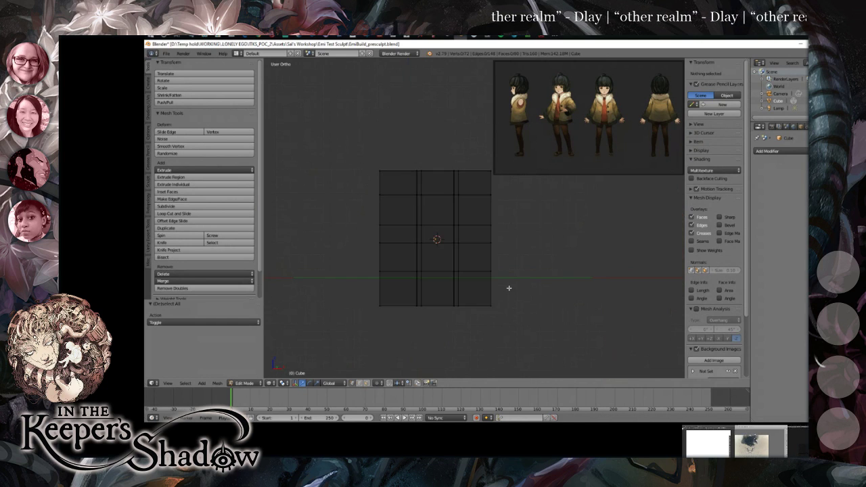
left_click_drag(572, 314, 462, 319)
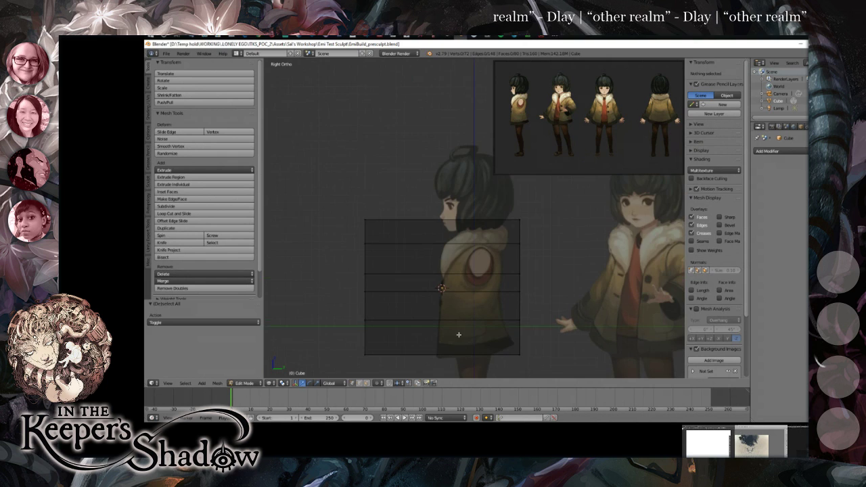
key("a")
key("a")
key("b")
left_click_drag(350, 208, 399, 280)
key("g")
key("y")
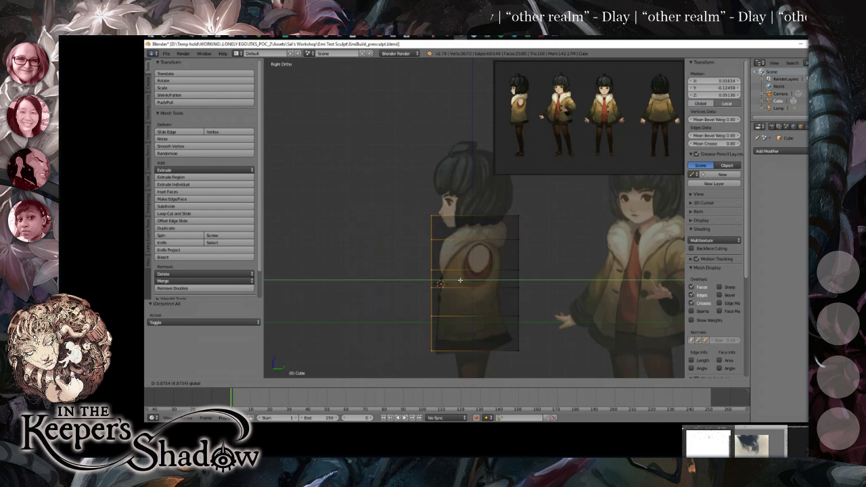
left_click(462, 279)
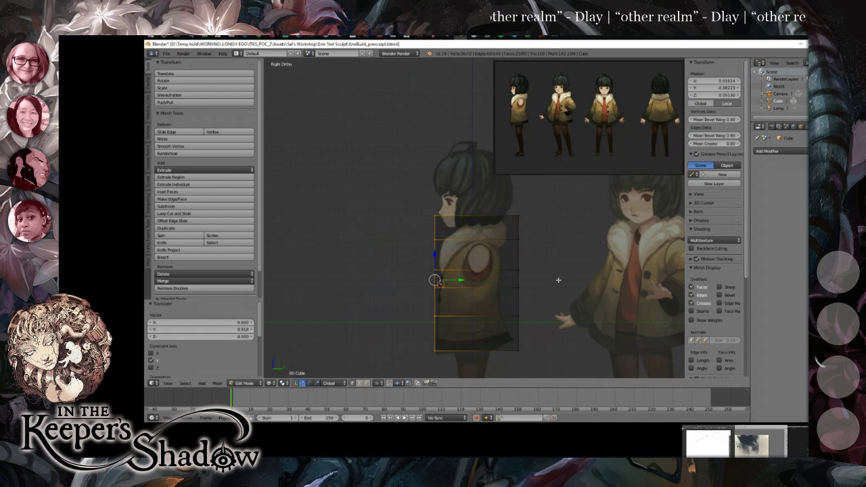
Move the torso block's back vertices slightly inward along Y to meet the coat's back, then clear the selection.
key("a")
key("b")
left_click_drag(511, 208, 539, 357)
key("g")
key("y")
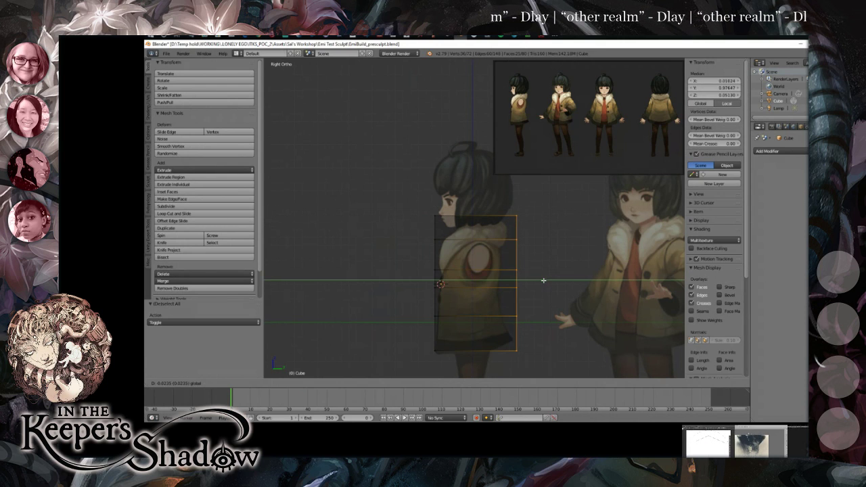
left_click(542, 280)
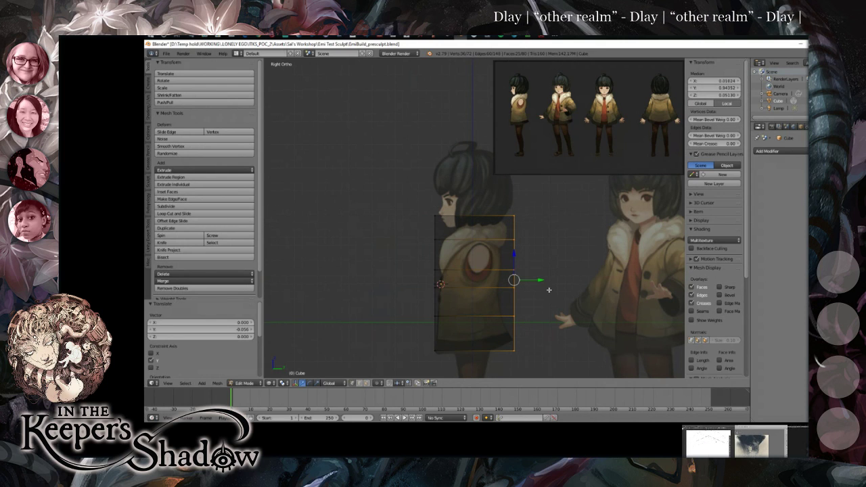
key("a")
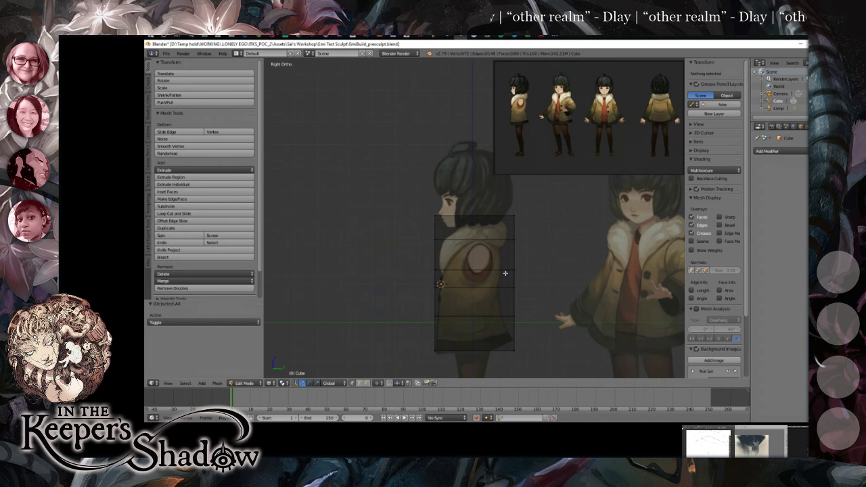
Examine the narrowed torso block in perspective and against the reference in the right and front orthographic views.
key("KP_5")
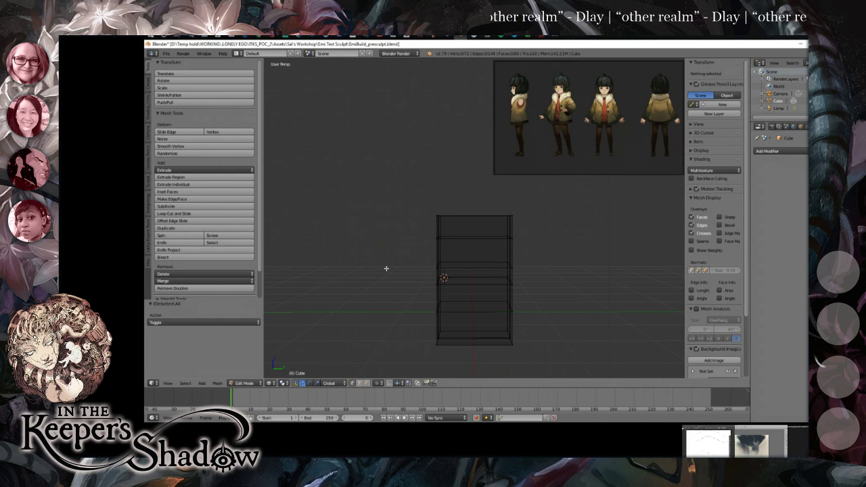
key("KP_4")
key("KP_3")
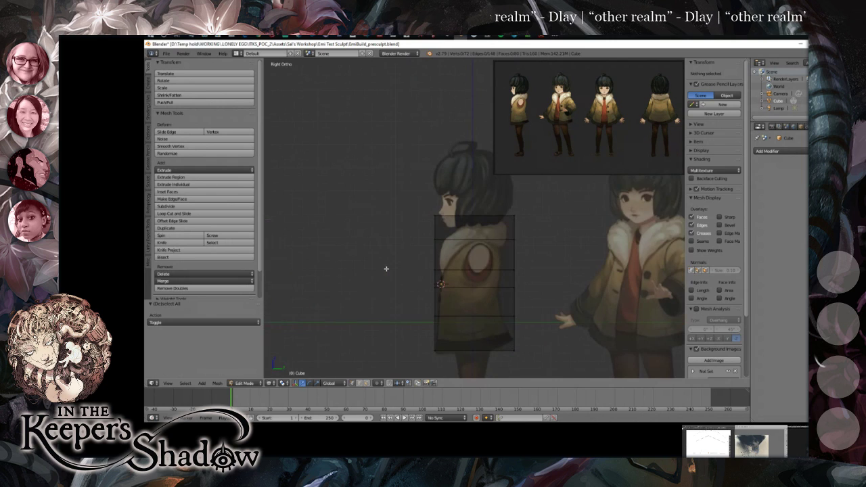
key("KP_1")
key("KP_3")
key("KP_1")
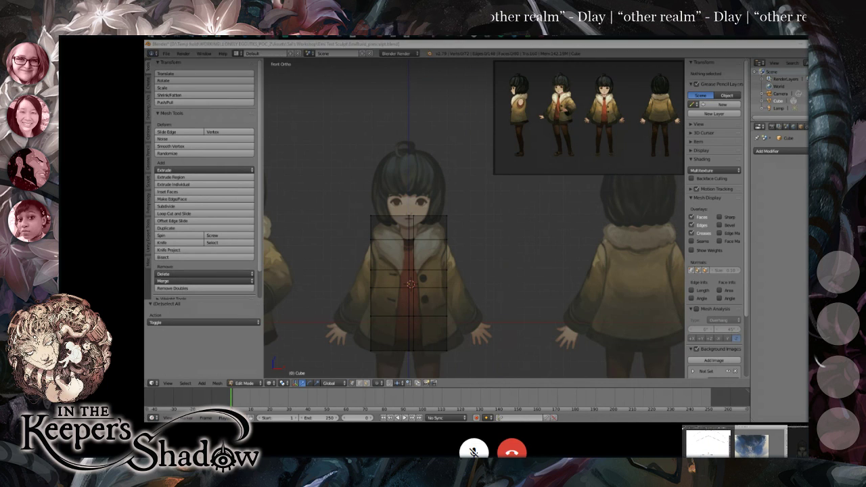
Switch to the Photoshop perspective sketch, try a Paint Bucket fill inside the large box outline, and undo it.
left_click(708, 443)
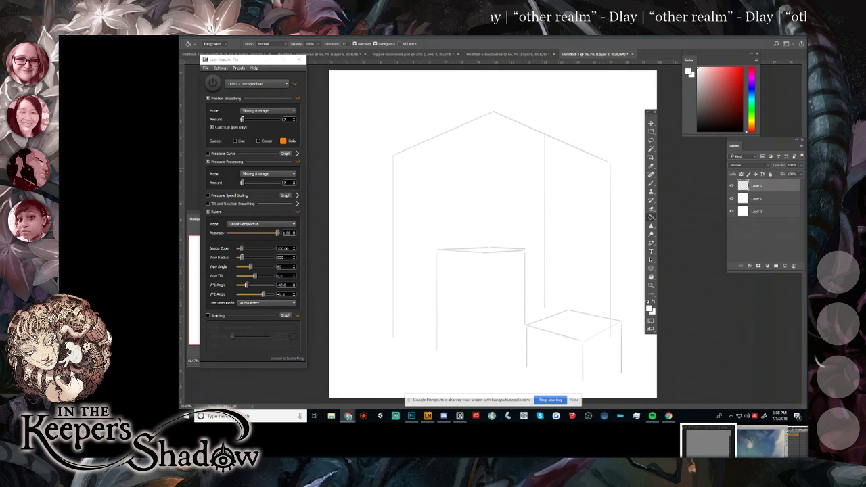
left_click(502, 176)
key("ctrl+z")
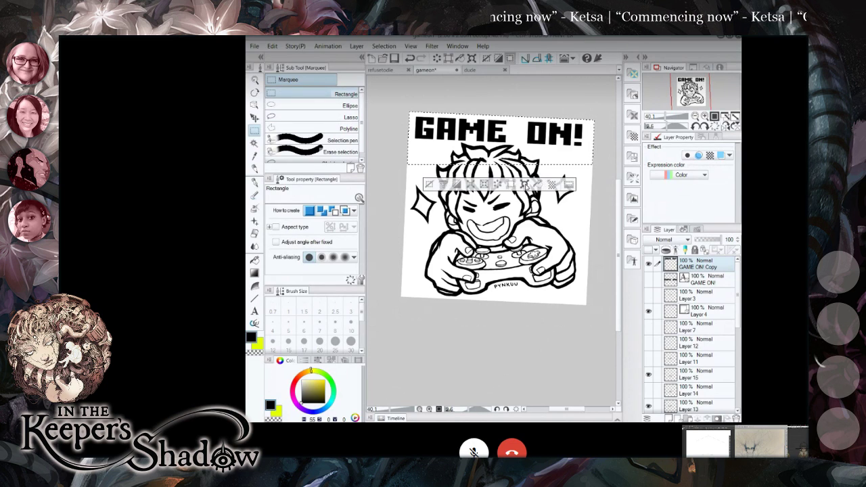
Try moving the whole GAME ON! lettering down over the gamer's hair with a transform, then cancel it.
key("ctrl+t")
left_click_drag(610, 109, 561, 144)
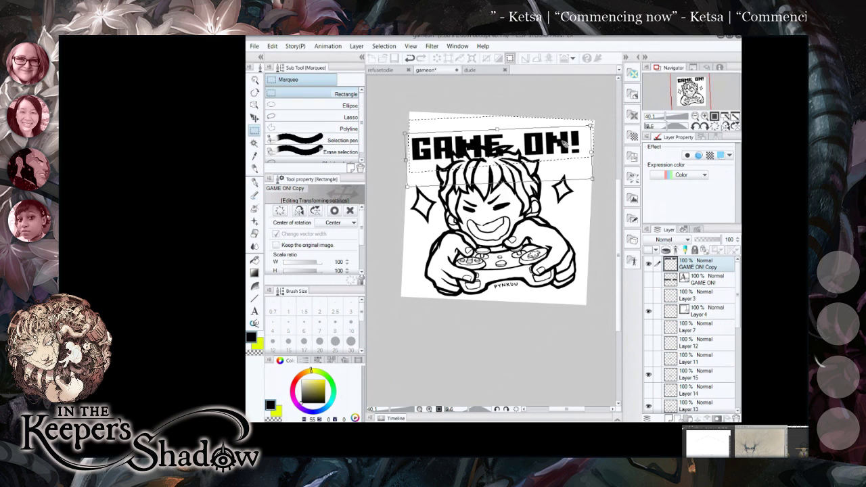
scroll(561, 144, "down", 3)
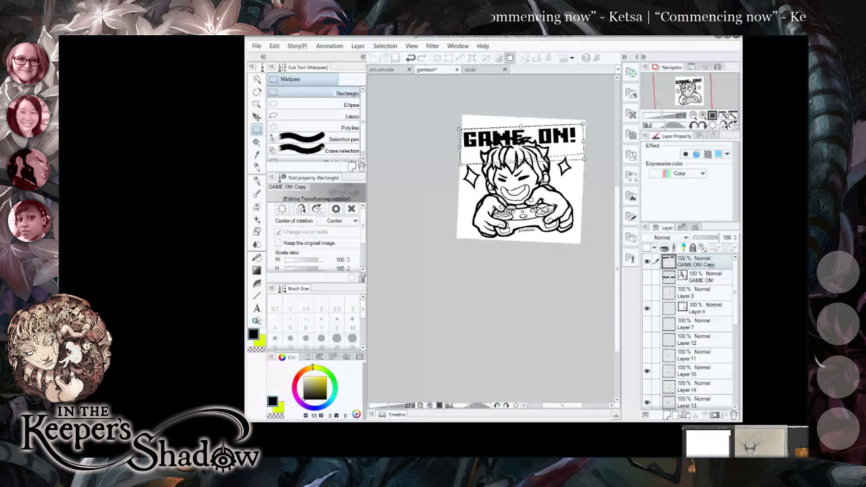
key("Escape")
Select the word ON! with a rectangular marquee and try to shift it with a transform.
left_click_drag(570, 122, 538, 144)
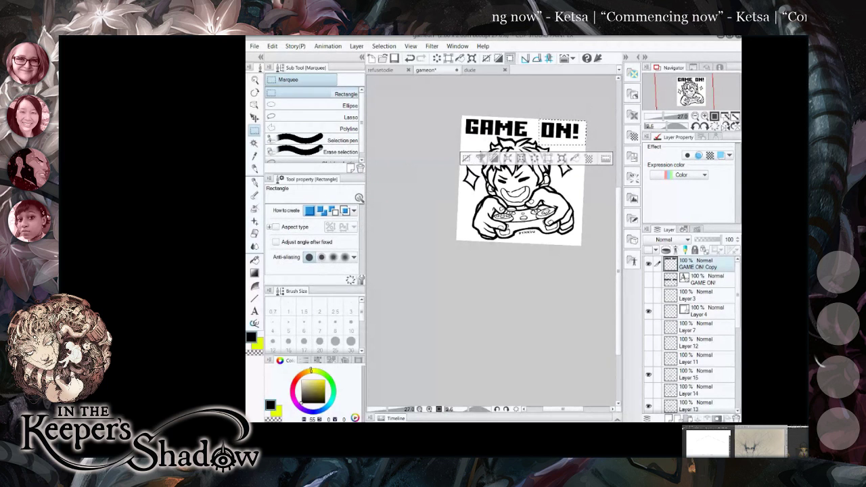
key("ctrl+t")
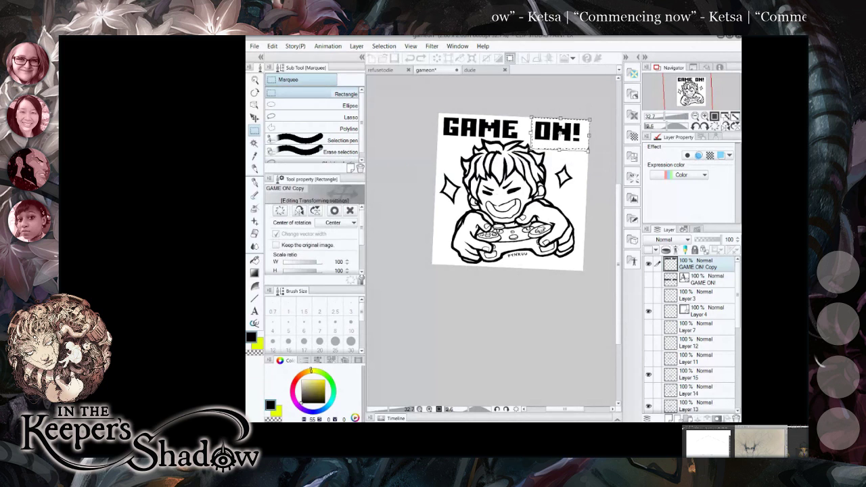
left_click_drag(557, 136, 555, 135)
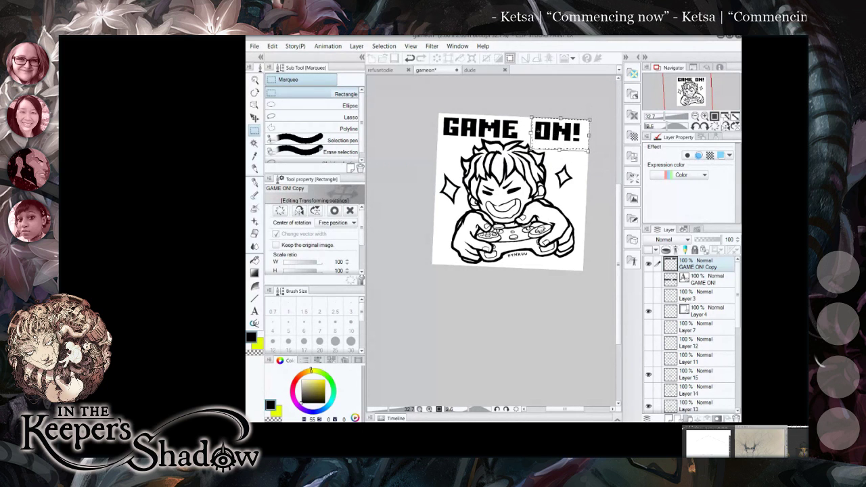
key("Return")
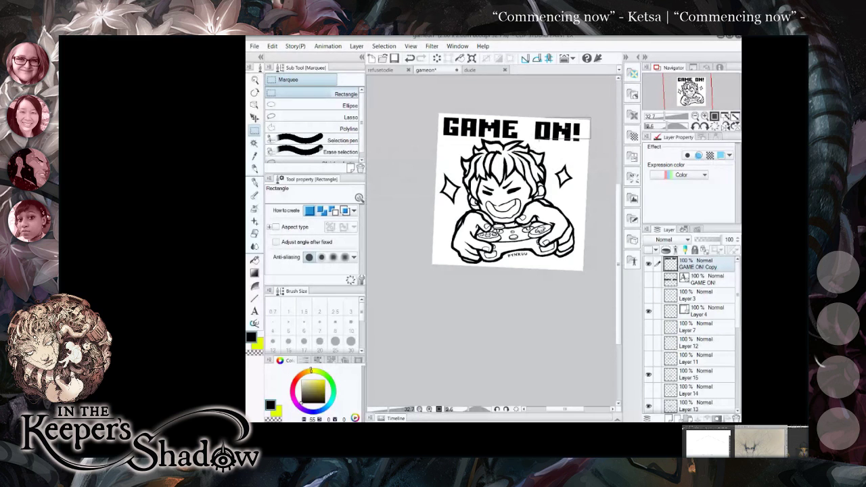
Select the word ON! again, move it closer to GAME with the Move layer tool, and deselect.
left_click_drag(532, 148, 529, 150)
scroll(547, 121, "up", 3)
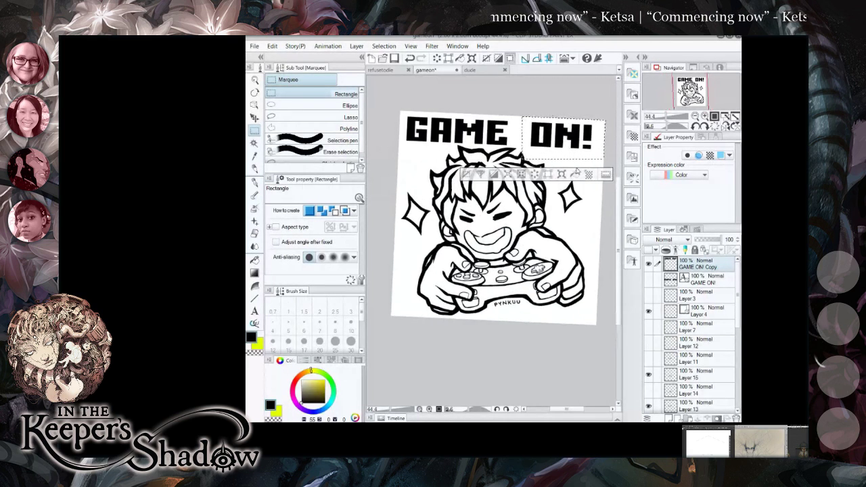
left_click_drag(547, 143, 534, 142)
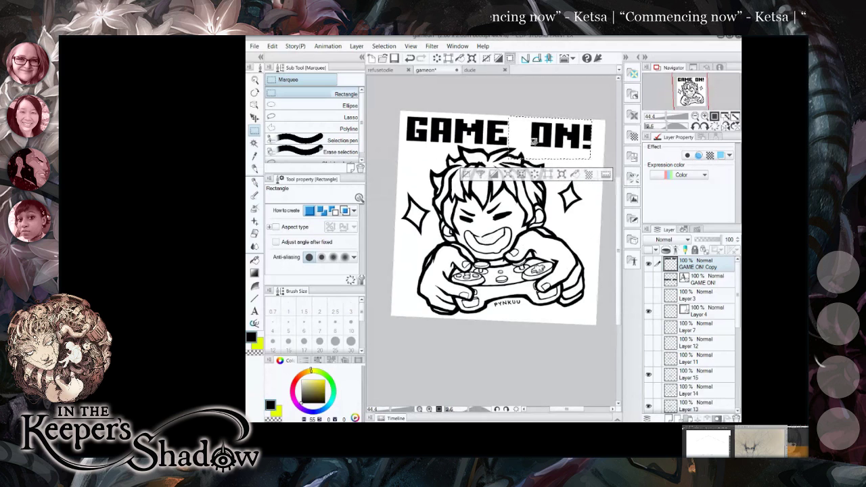
key("k")
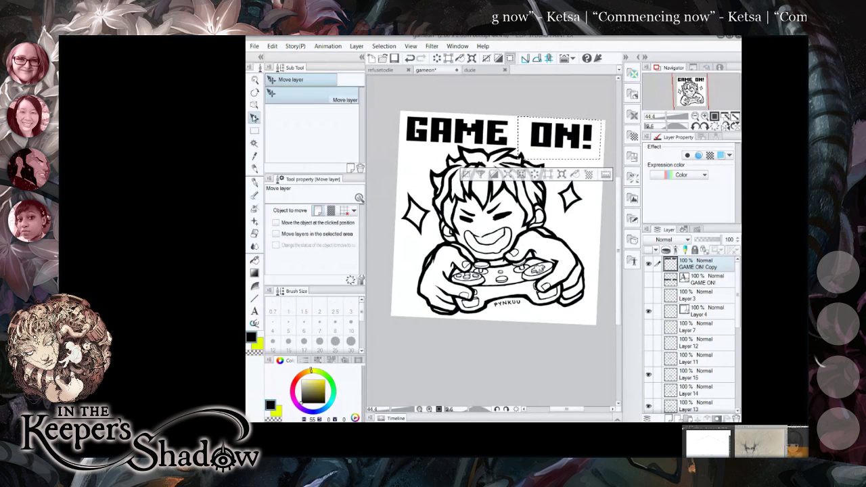
left_click_drag(531, 138, 528, 136)
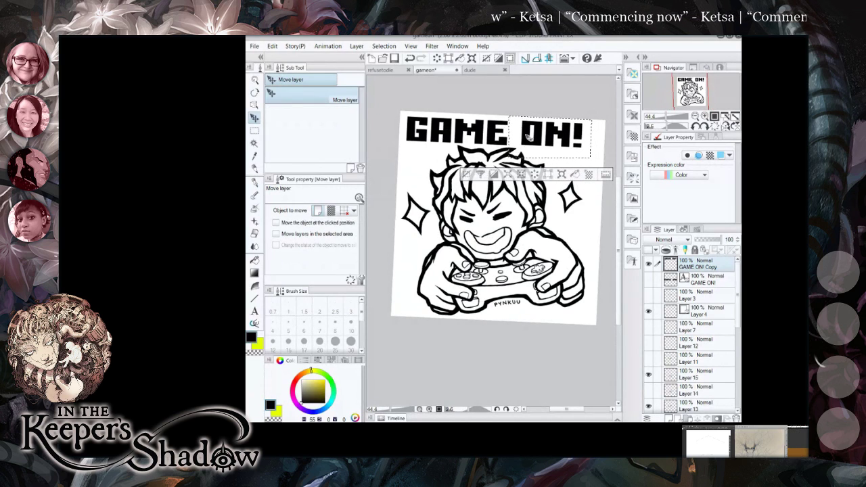
scroll(533, 125, "down", 2)
scroll(535, 110, "down", 3)
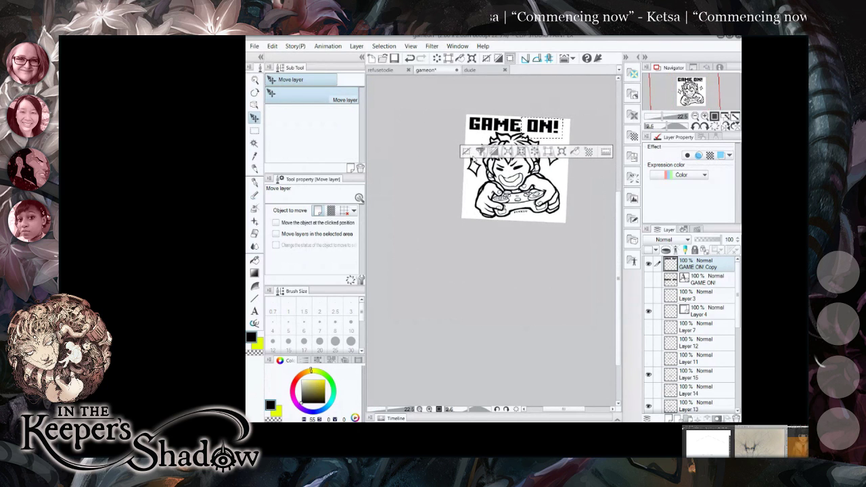
key("ctrl+d")
Examine the spacing of the GAME ON! title over the gamer drawing at several zoom levels and canvas angles.
scroll(553, 103, "down", 2)
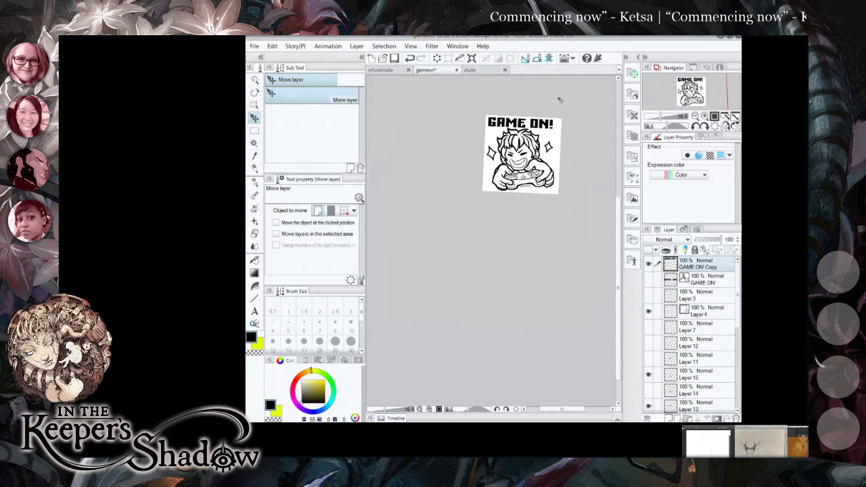
scroll(541, 92, "up", 2)
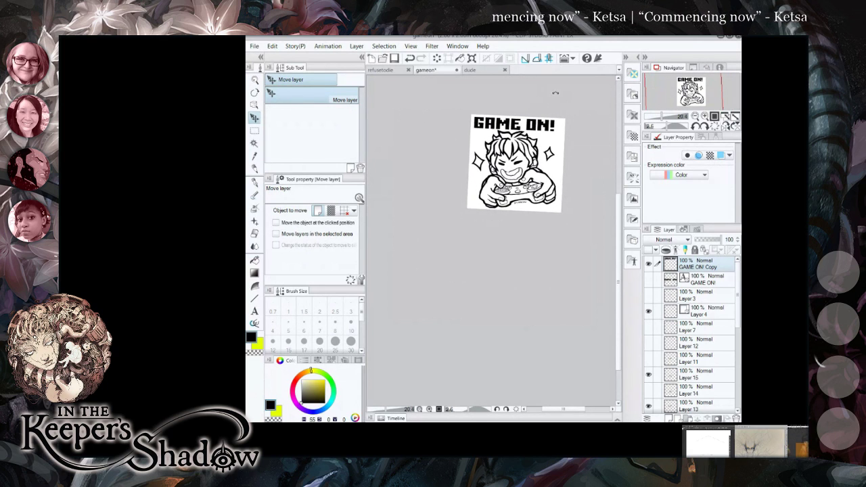
scroll(514, 99, "up", 4)
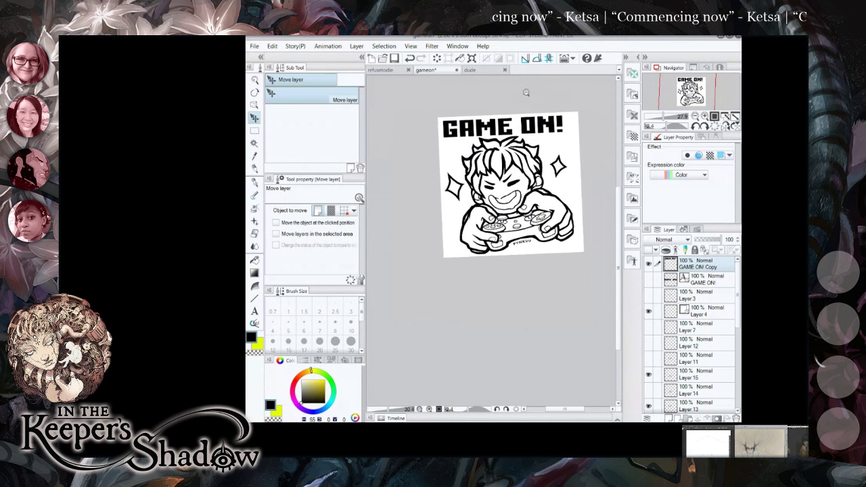
scroll(533, 88, "down", 3)
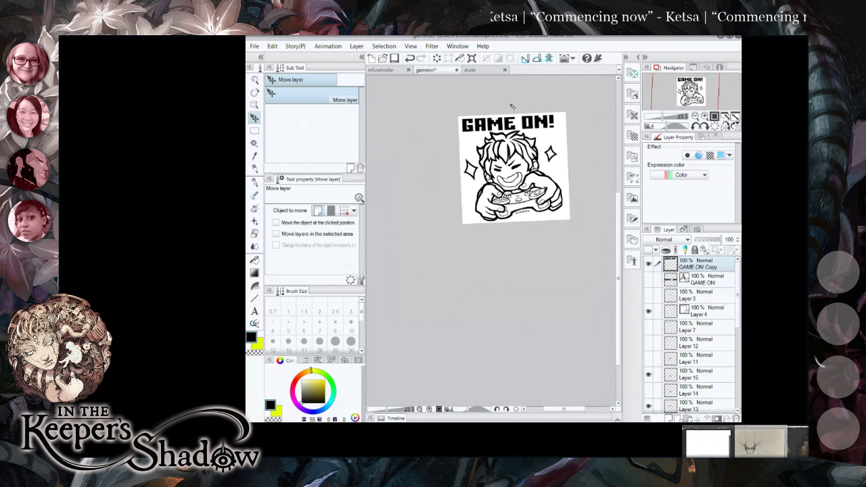
scroll(532, 126, "up", 2)
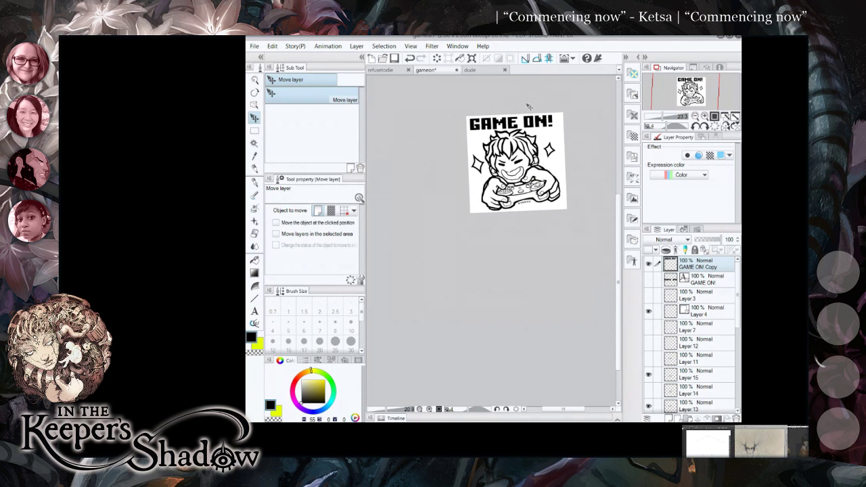
scroll(532, 126, "up", 1)
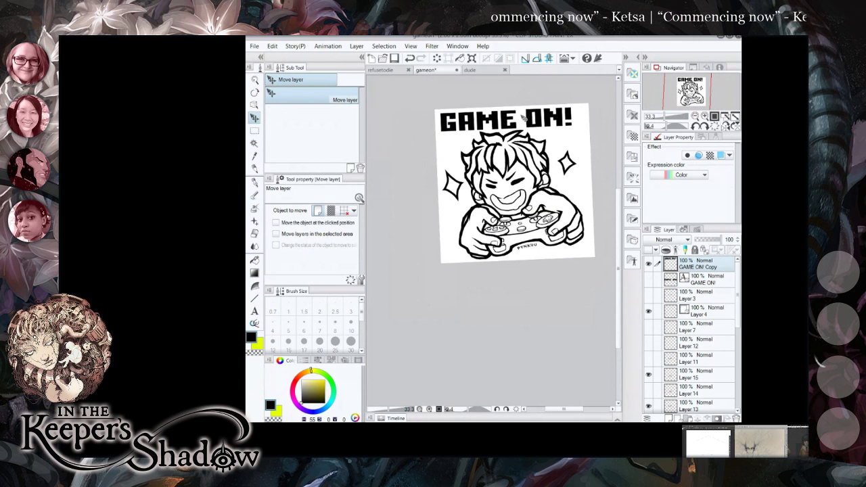
scroll(521, 126, "down", 3)
scroll(521, 121, "up", 3)
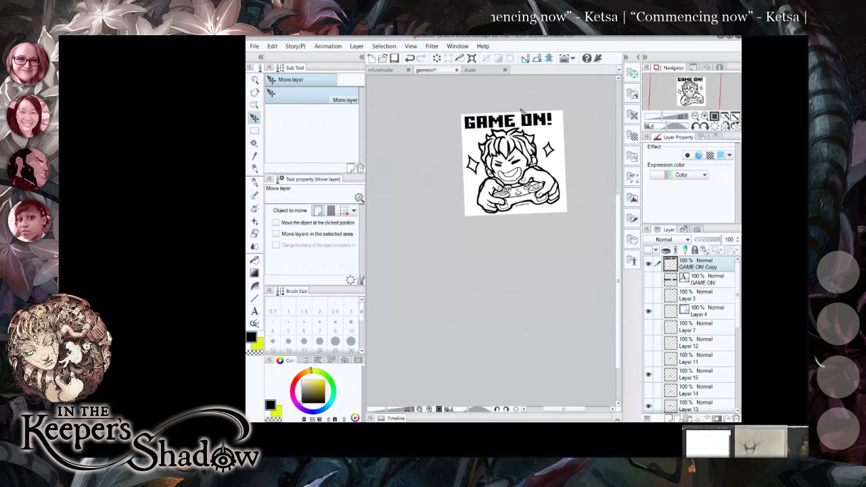
scroll(521, 112, "up", 3)
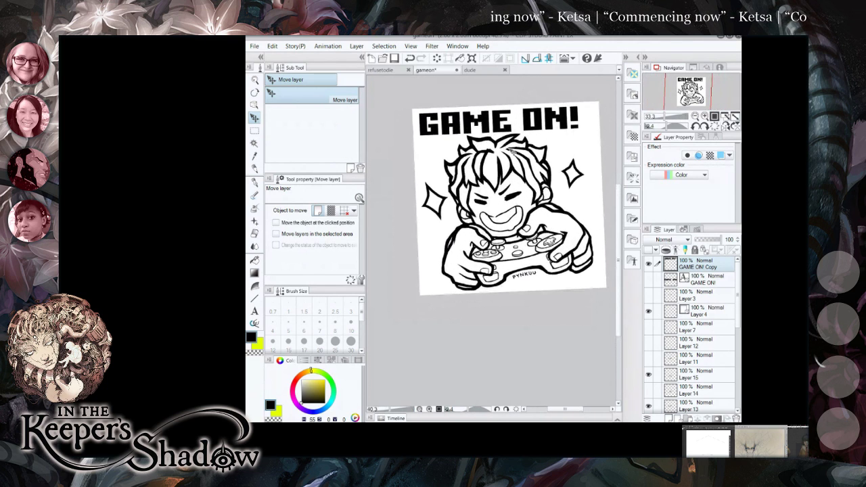
Pick the layer holding the gamer's mouth line art and add a new raster layer directly above it.
scroll(576, 110, "down", 3)
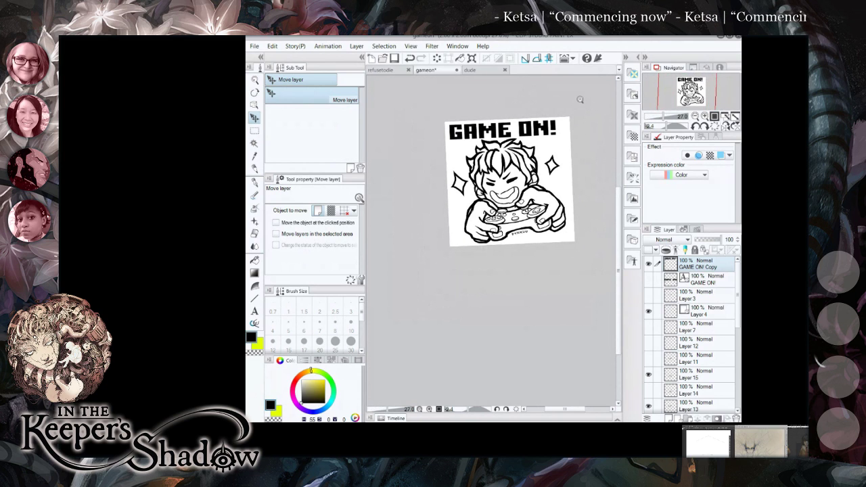
left_click_drag(580, 98, 515, 104)
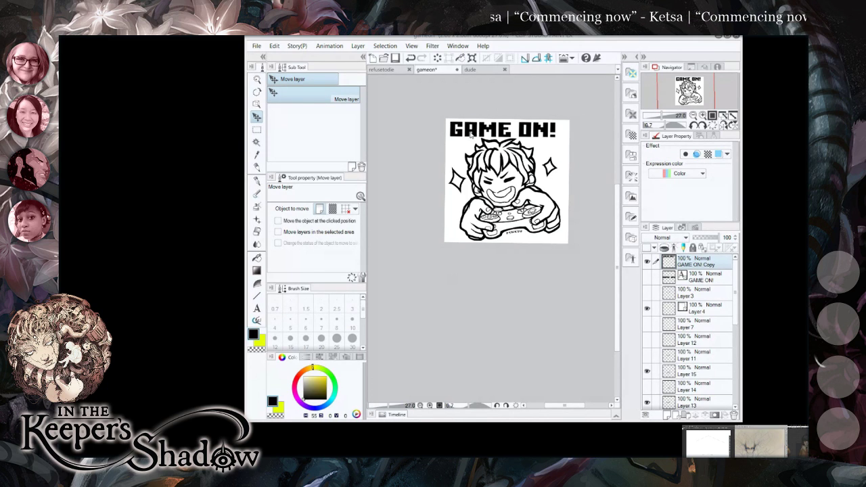
scroll(470, 135, "up", 2)
scroll(471, 136, "up", 3)
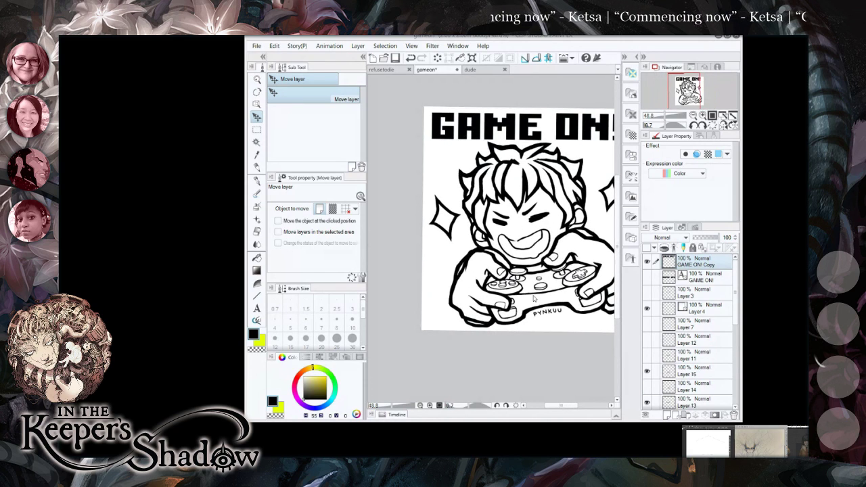
left_click(544, 248, "ctrl+shift")
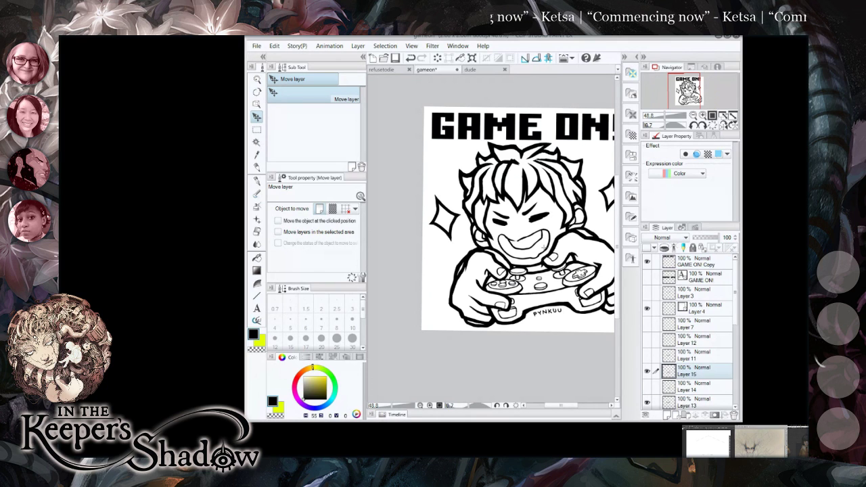
left_click(669, 416)
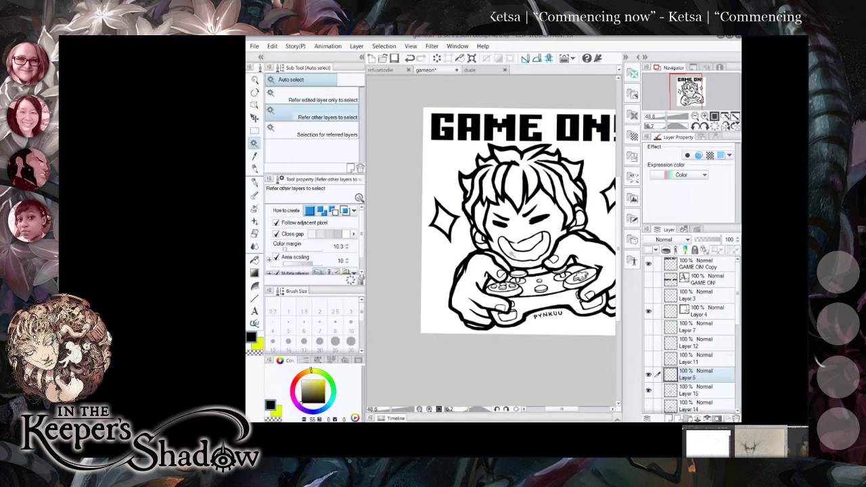
Paint the selected mouth interior solid black with the G-pen at brush size 1000, leaving the teeth white, and deselect.
left_click(255, 183)
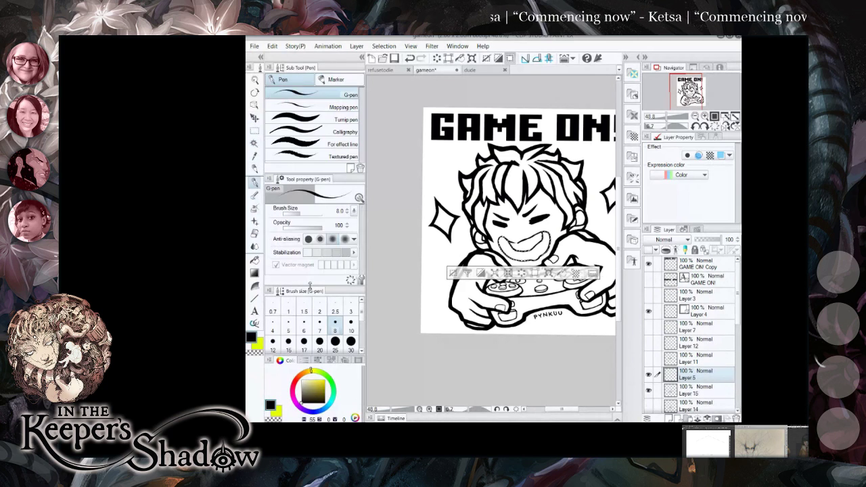
left_click(350, 349)
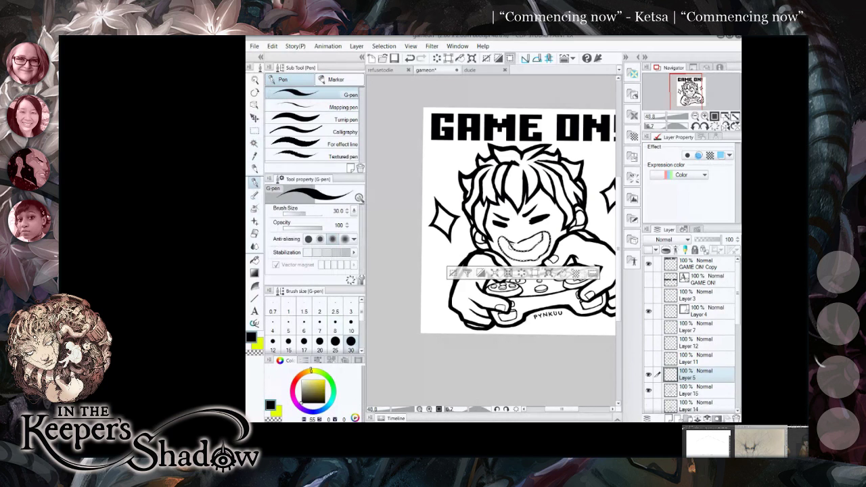
scroll(362, 326, "down", 3)
left_click(350, 339)
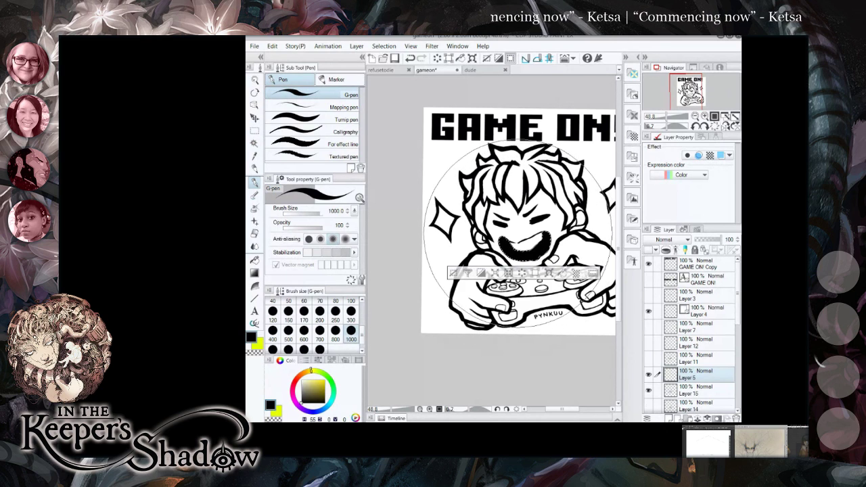
left_click(453, 273)
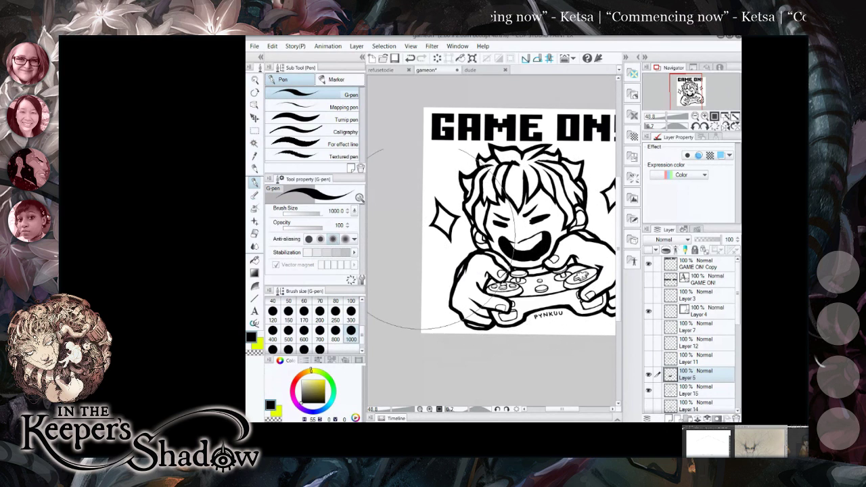
Lasso the eyebrow on the right side of the gamer's face, shift it slightly outward with Move layer, and deselect.
left_click(255, 118)
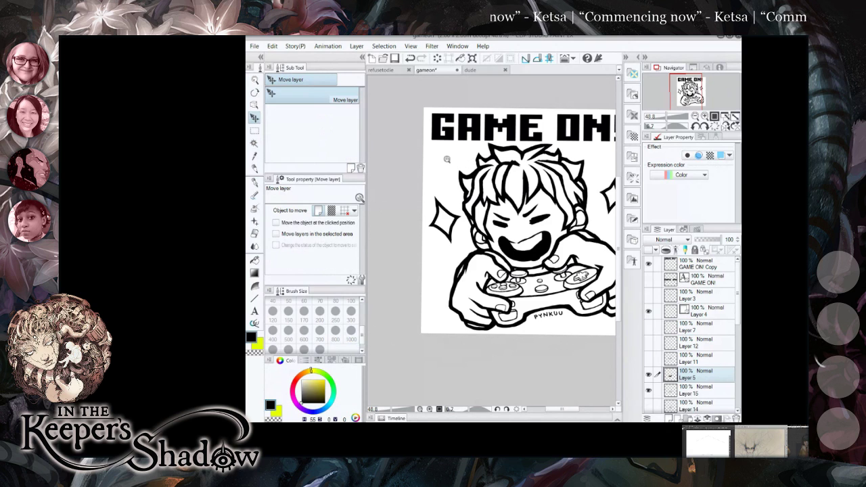
scroll(446, 159, "down", 3)
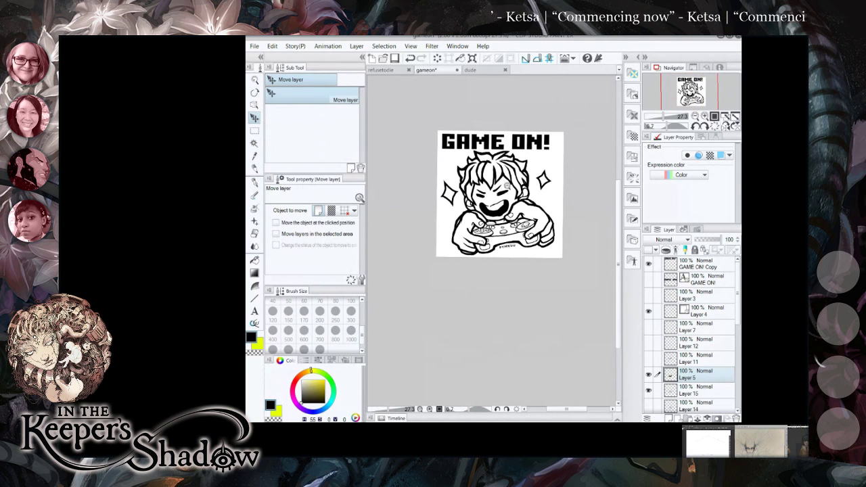
scroll(506, 184, "up", 2)
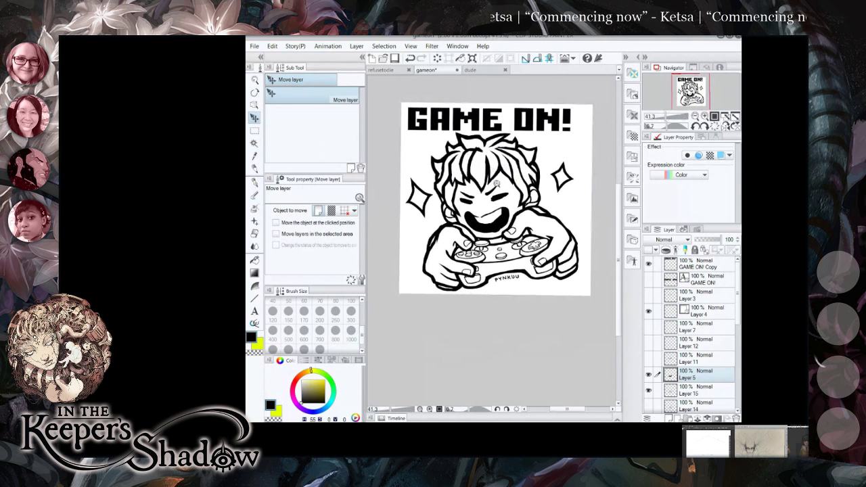
scroll(497, 184, "up", 4)
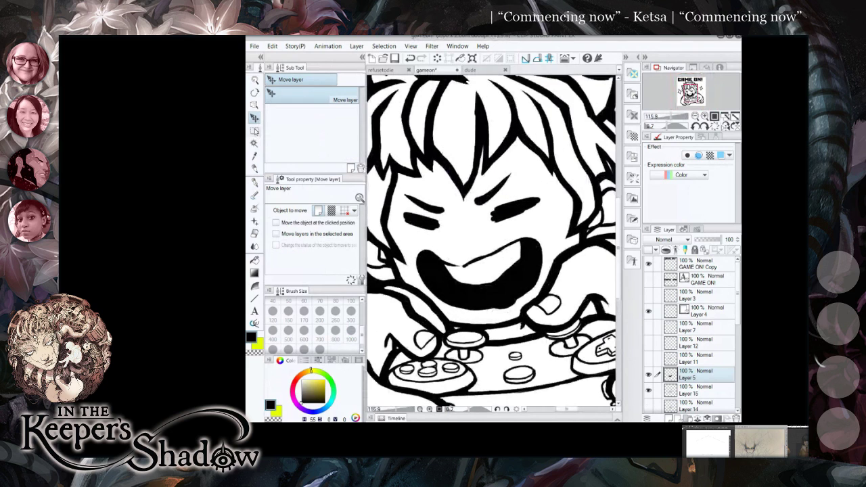
left_click(255, 131)
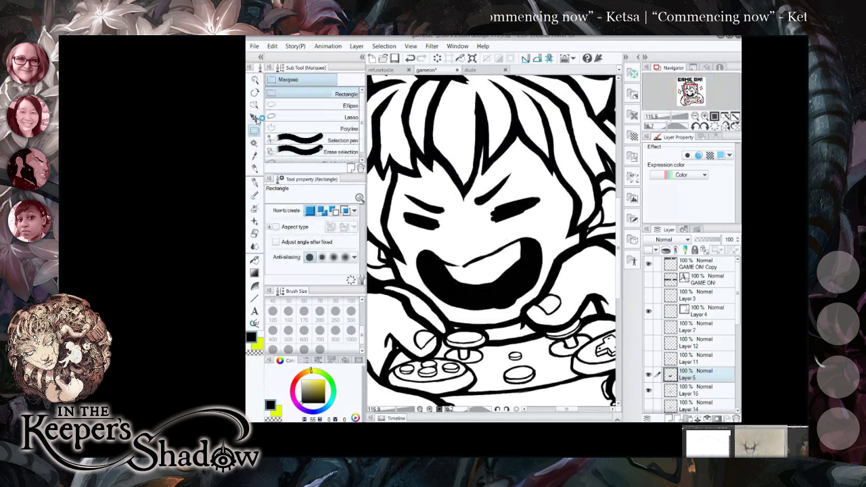
left_click(313, 117)
mouse_move(472, 191)
left_mouse_down()
mouse_move(503, 200)
mouse_move(521, 182)
mouse_move(521, 166)
mouse_move(491, 171)
left_mouse_up()
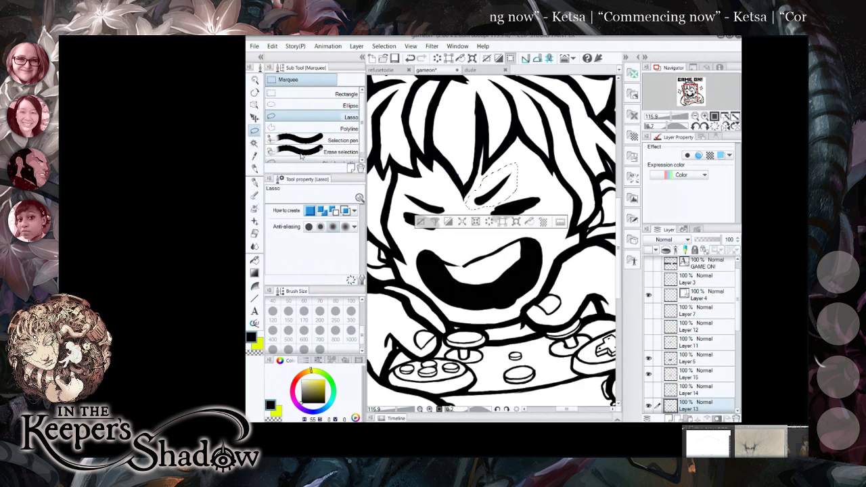
left_click(254, 117)
left_click_drag(488, 202, 493, 203)
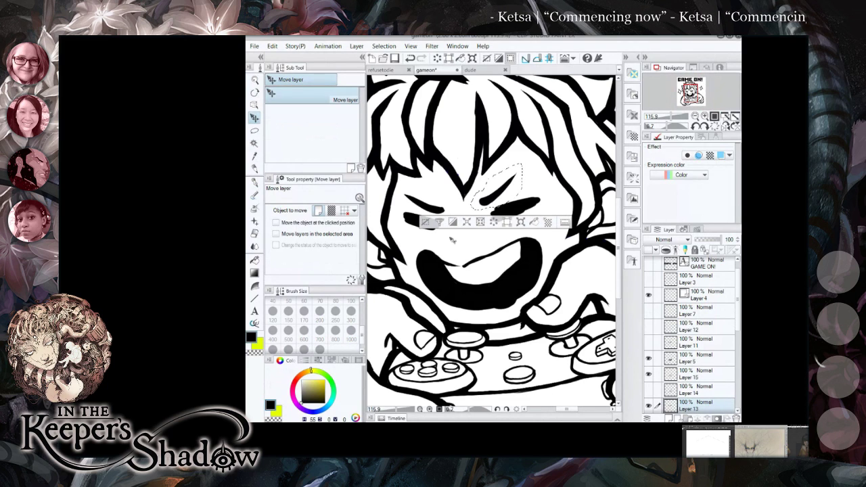
left_click(426, 222)
Compare the gamer's face with the black mouth fill on Layer 5 hidden and shown.
left_click_drag(525, 151, 502, 149)
scroll(502, 150, "down", 3)
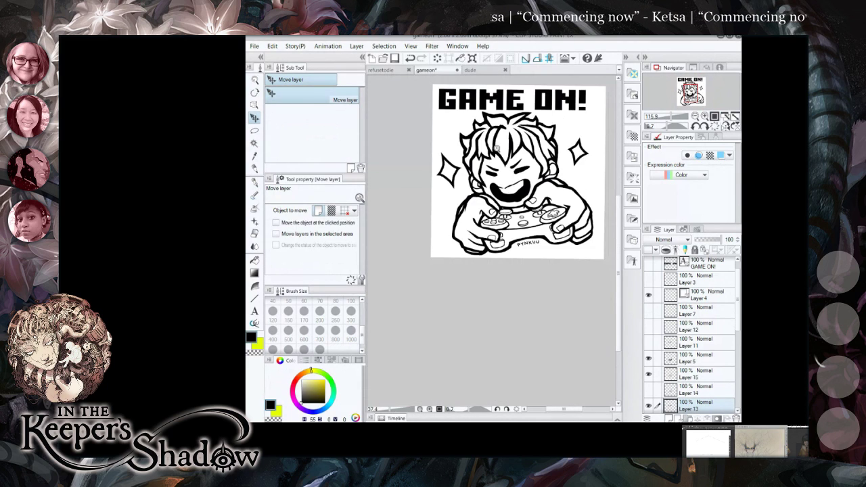
scroll(521, 162, "up", 2)
scroll(520, 166, "up", 3)
scroll(511, 169, "down", 2)
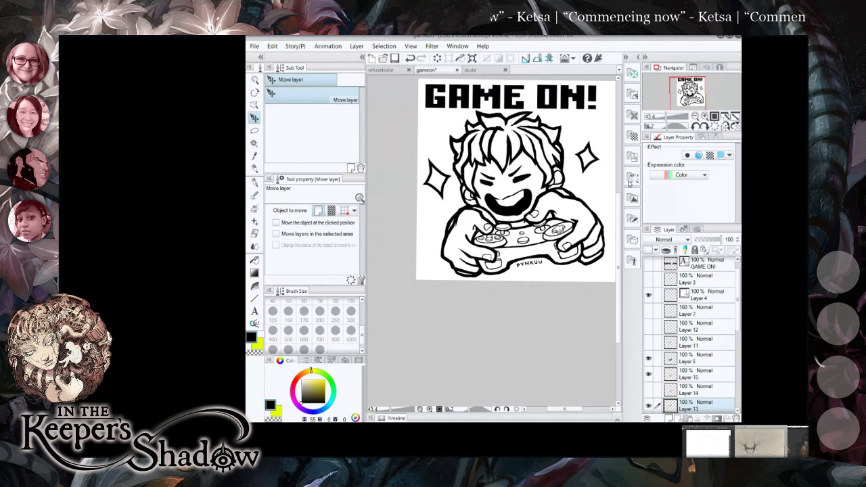
left_click_drag(523, 178, 518, 175)
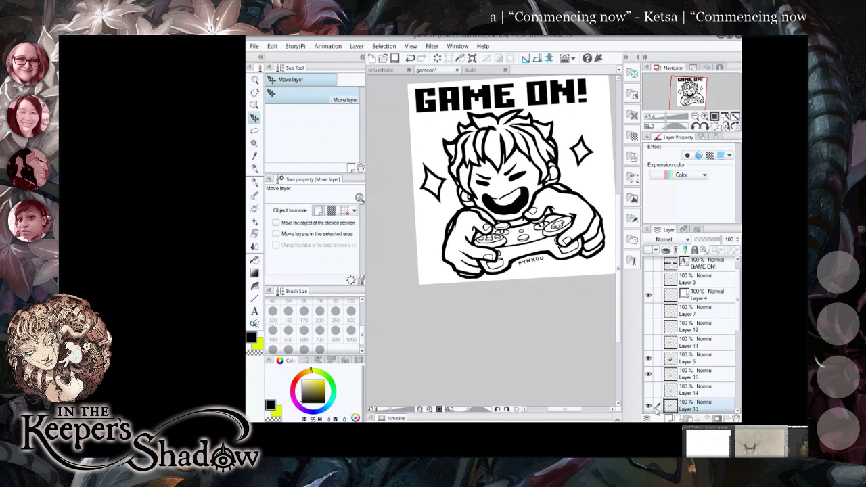
left_click(648, 359)
left_click(649, 360)
left_click(649, 362)
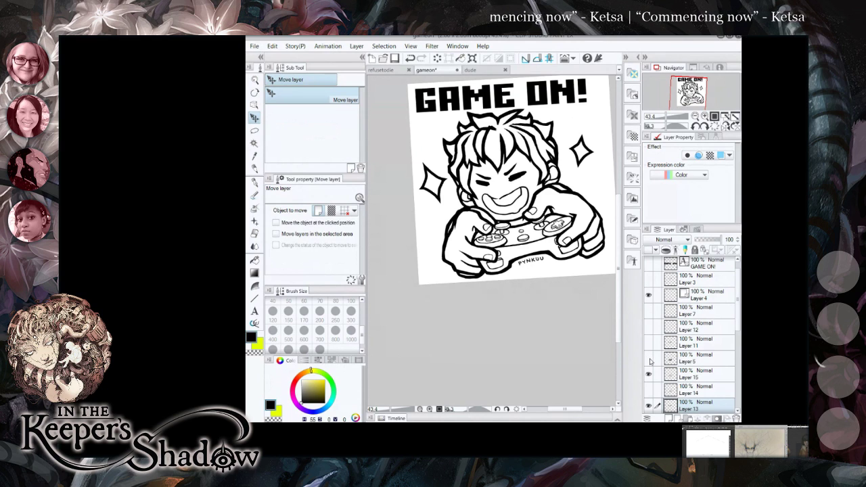
left_click(648, 360)
left_click(690, 360)
mouse_move(721, 241)
left_mouse_down()
mouse_move(702, 239)
mouse_move(734, 227)
left_mouse_up()
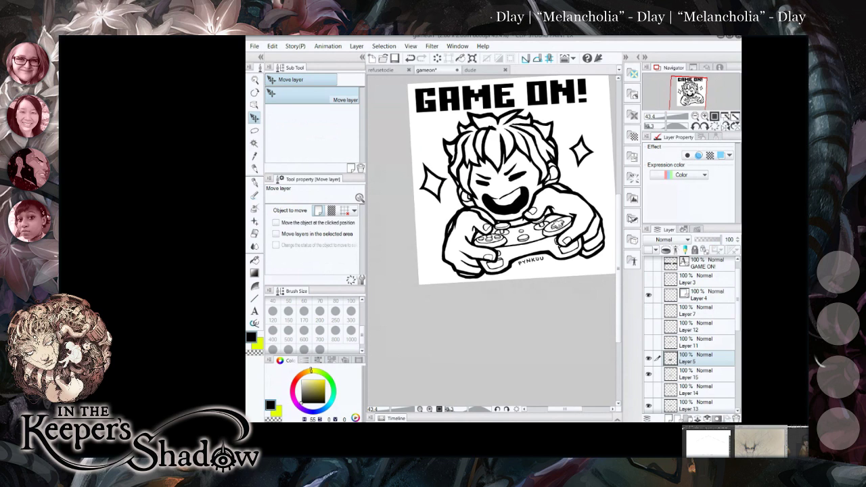
Compare the rough drawing on Layer 2 with the clean line art on gameon1 Copy by switching their visibility.
scroll(551, 187, "down", 2)
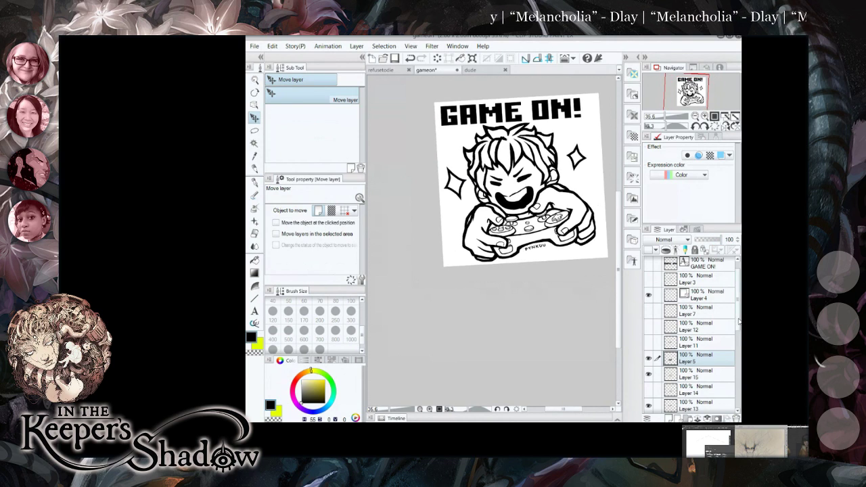
scroll(737, 331, "down", 10)
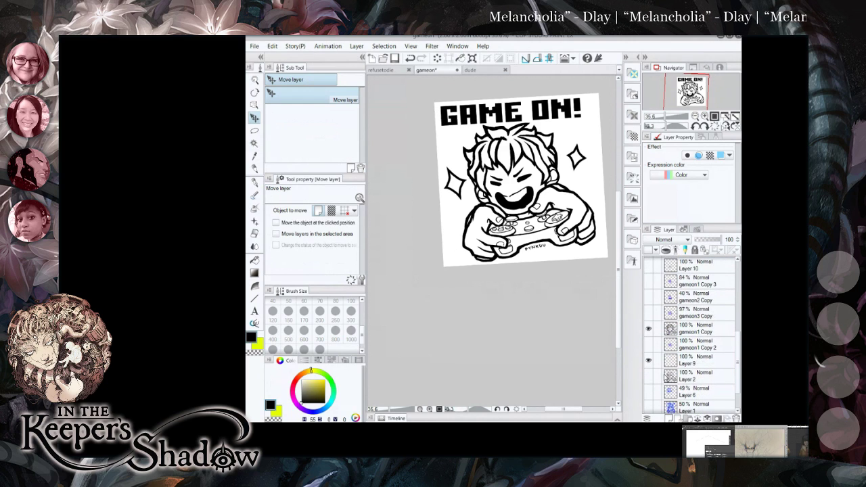
left_click(651, 380)
left_click(649, 379)
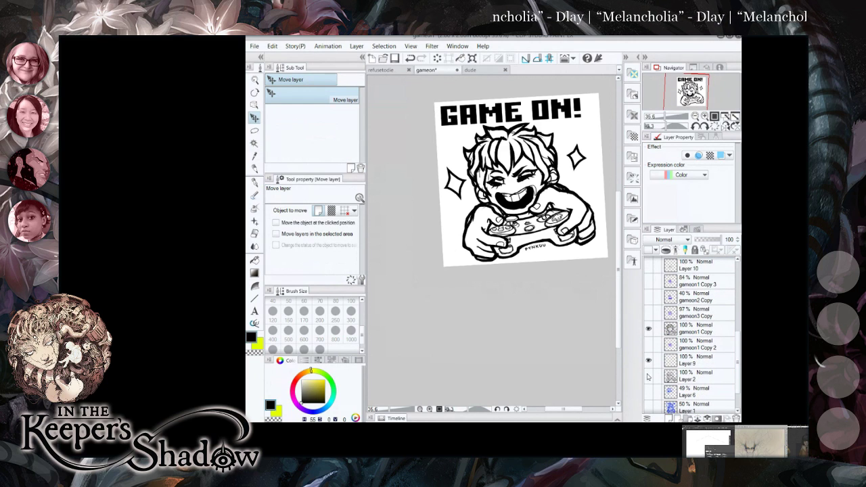
left_click(708, 383)
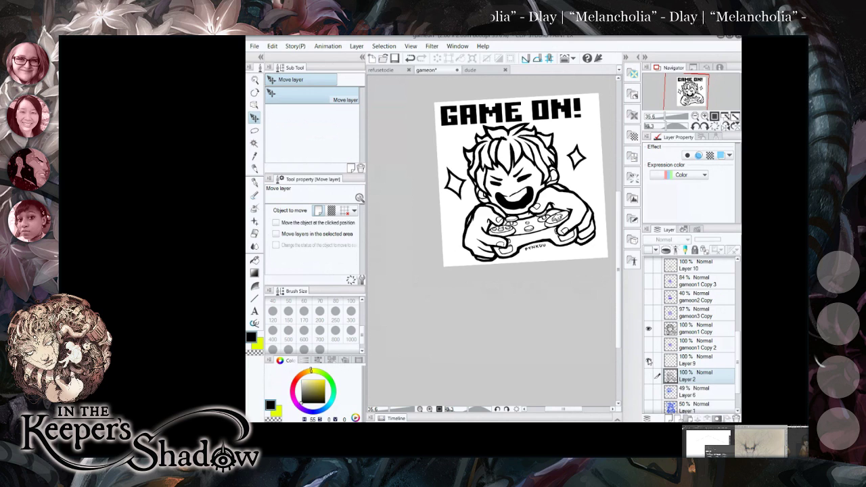
left_click(648, 329)
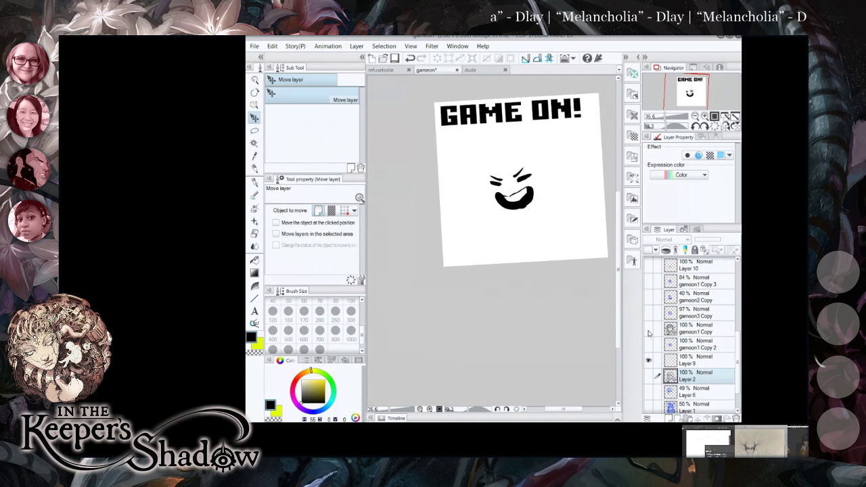
left_click(650, 376)
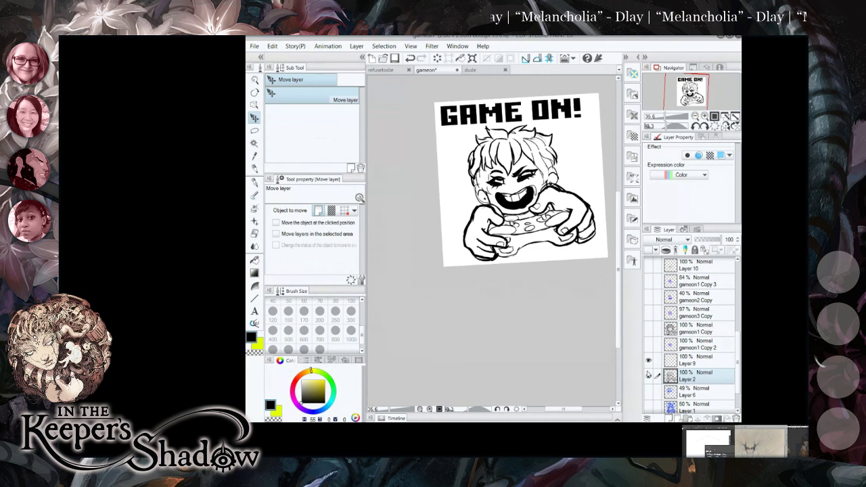
left_click(649, 376)
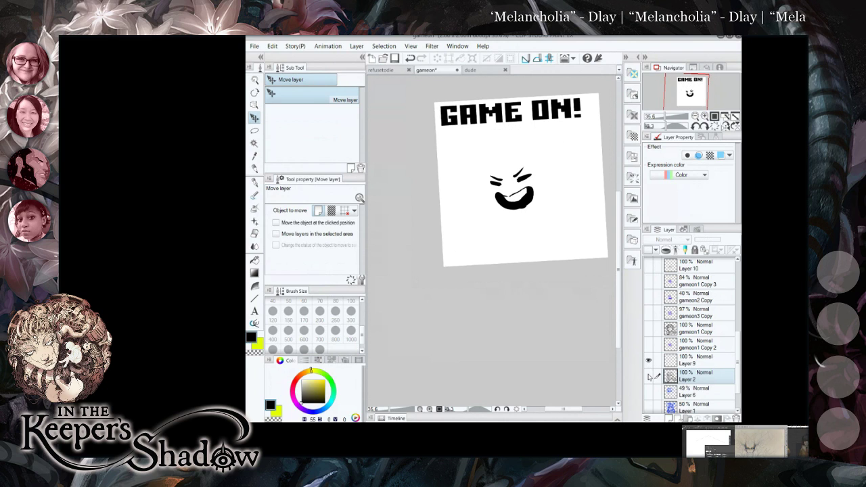
left_click(649, 329)
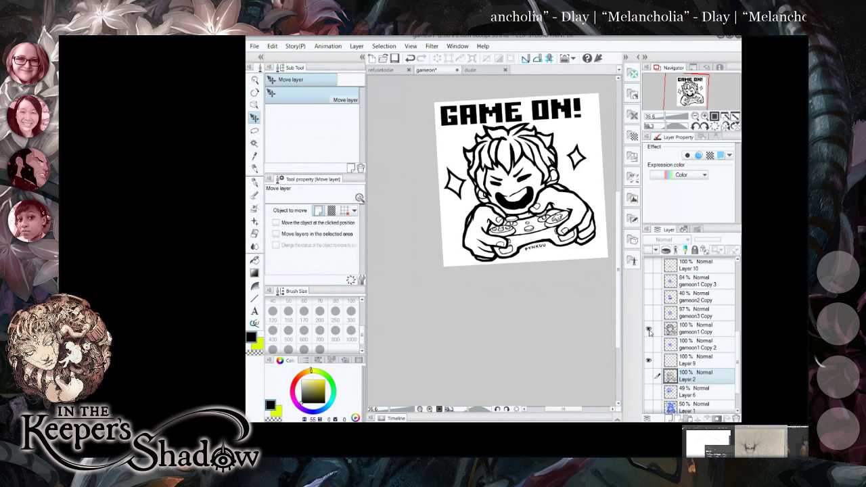
Save the drawing and save a PNG version of it as gameon4.png.
left_click(254, 46)
key("Escape")
left_click(255, 46)
left_click(277, 124)
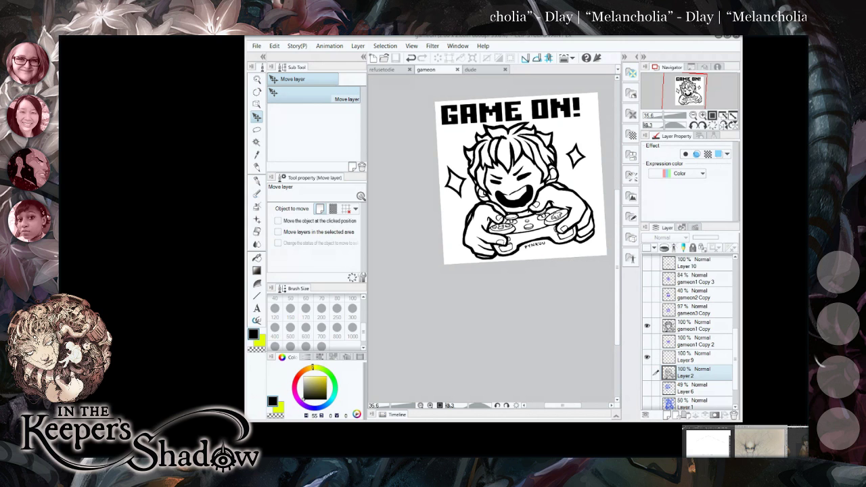
key("Return")
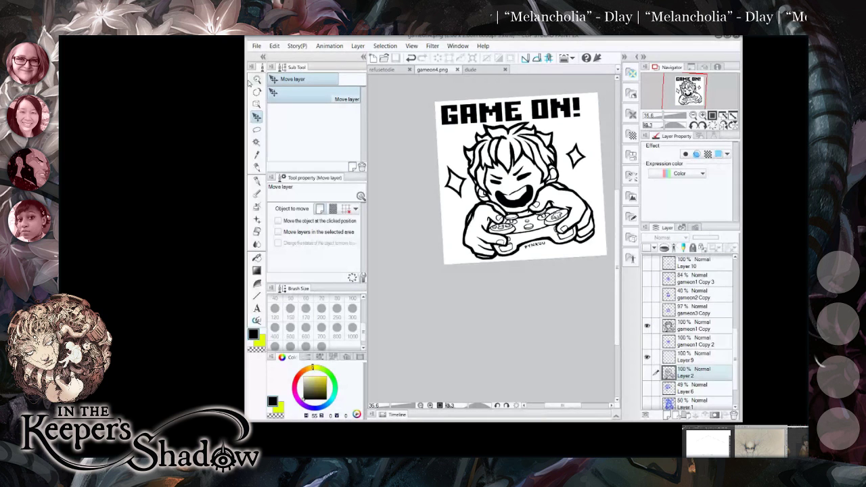
Save the drawing back under its working file name gameon.
key("alt+f")
key("Down")
key("Down")
key("Down")
key("Down")
key("Down")
key("Down")
key("Down")
key("Up")
key("Up")
key("Escape")
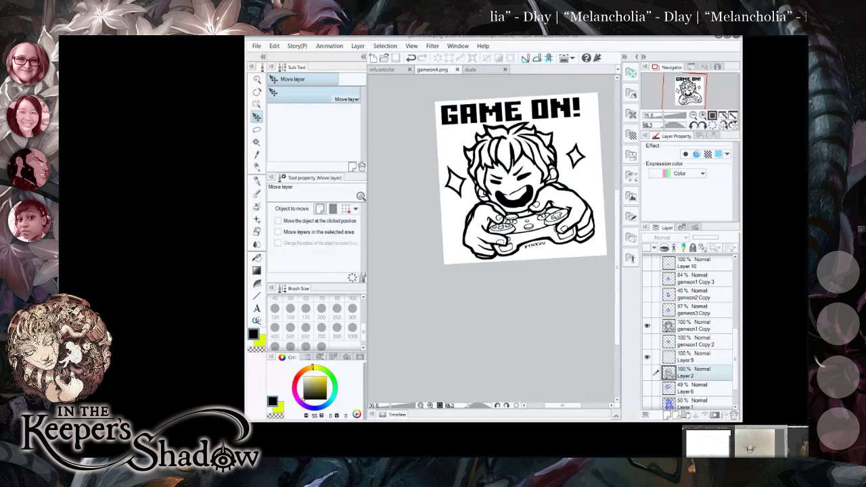
key("Return")
key("Return")
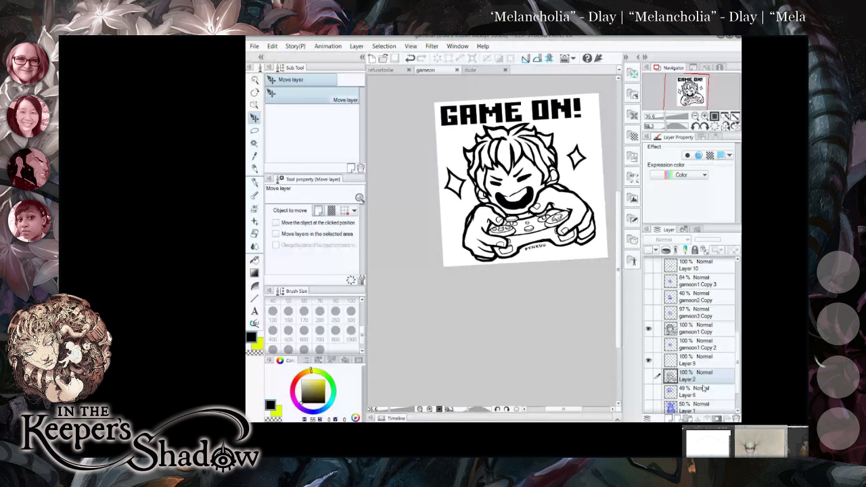
Add a new layer above Layer 2 and select the gamer's hair sections with Auto select, referring to the other layers.
key("ctrl+shift+n")
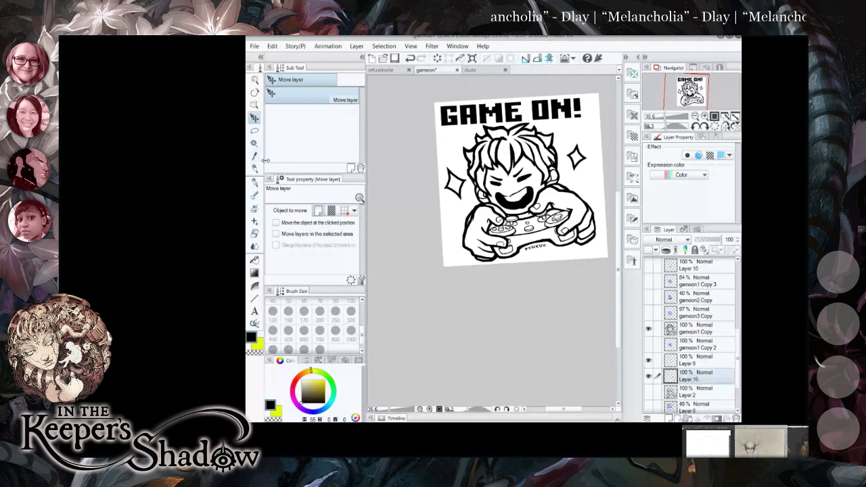
key("w")
left_click(506, 154)
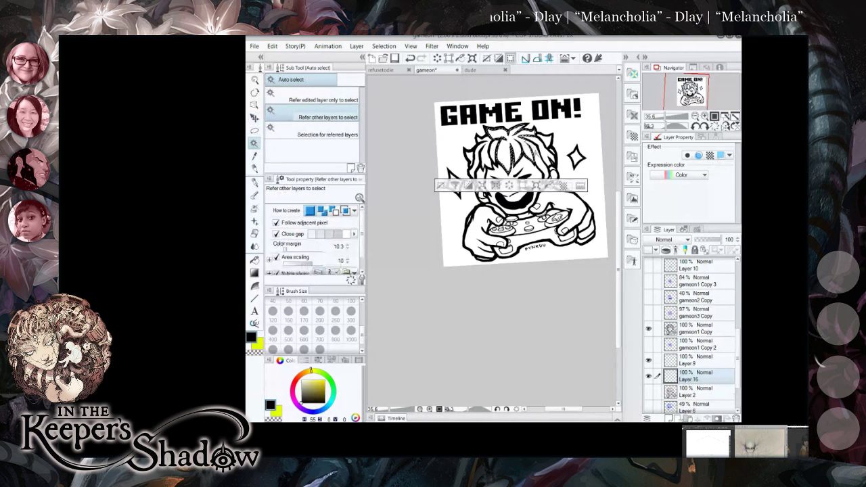
left_click(518, 181, "shift")
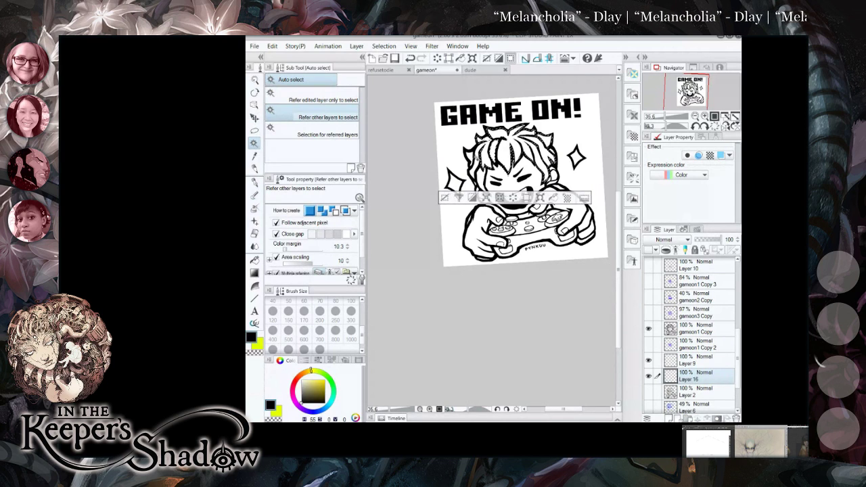
left_click(478, 184, "shift")
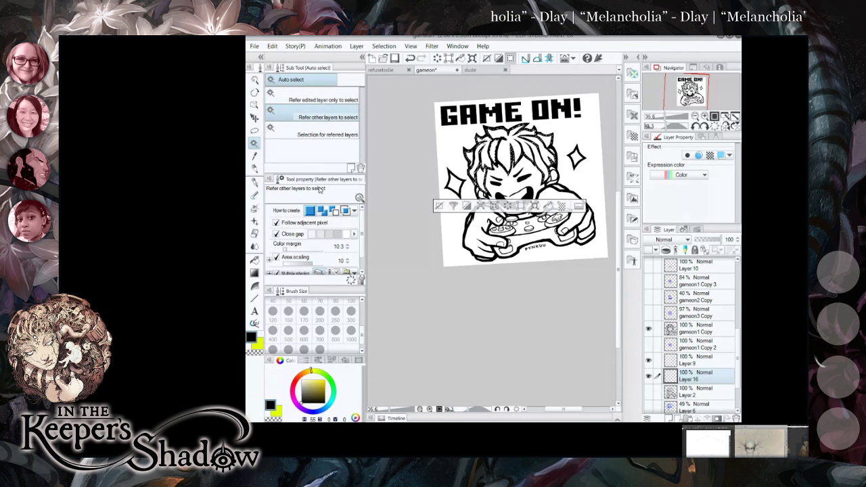
Paint the selected hair pink with the G-pen at brush size 2000, and clear the selection.
left_click(255, 182)
left_click(293, 388)
left_click(313, 382)
left_click(312, 380)
left_click(320, 349)
left_click(512, 174)
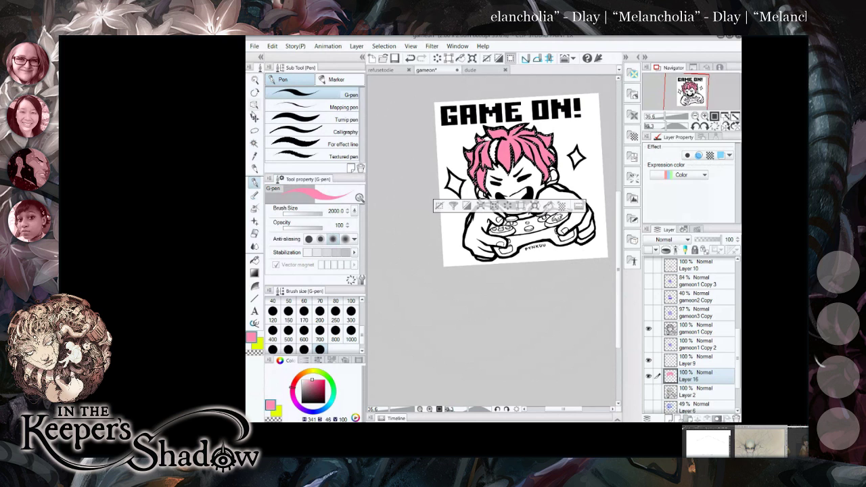
left_click(254, 117)
left_click(438, 209)
left_click_drag(543, 126, 552, 117)
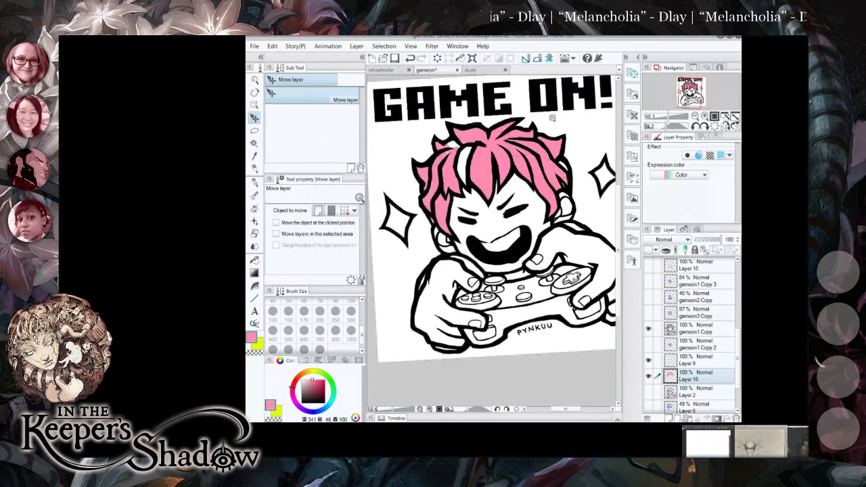
Fill the remaining white gaps in the gamer's hair with pink using the G-pen at smaller sizes, down to 25.
left_click(255, 182)
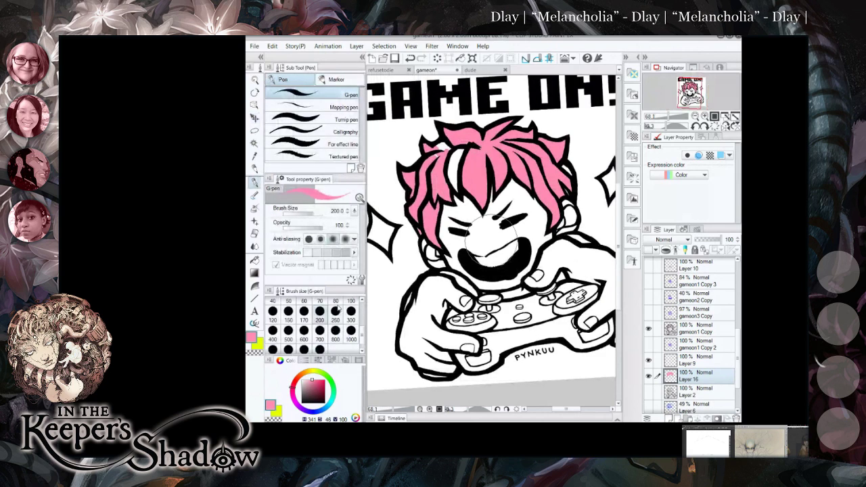
left_click(288, 326)
mouse_move(446, 164)
left_mouse_down()
mouse_move(458, 160)
mouse_move(450, 184)
mouse_move(461, 154)
left_mouse_up()
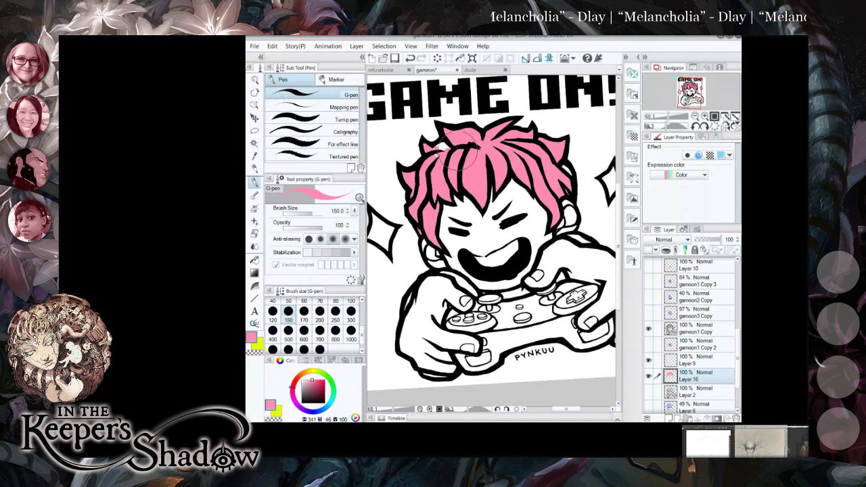
left_click(303, 320)
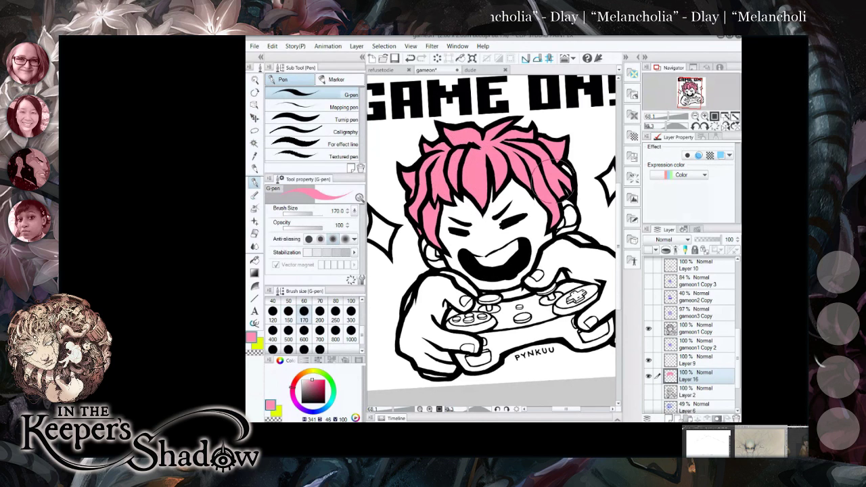
left_click(319, 320)
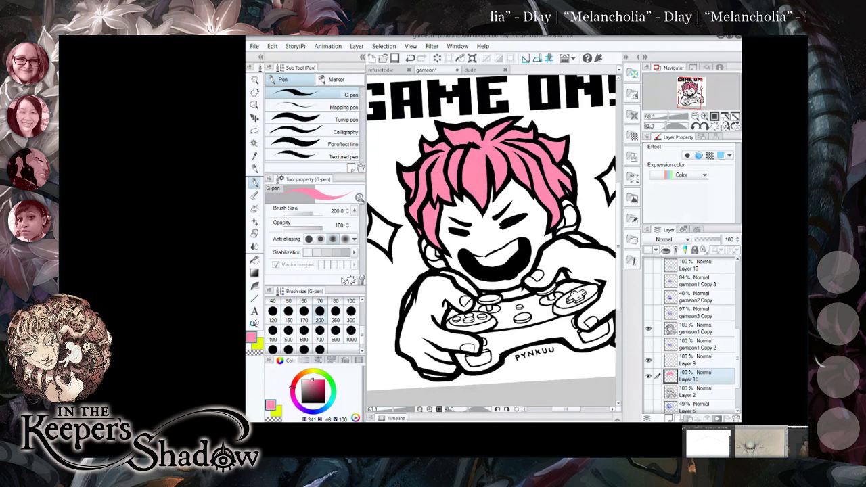
scroll(333, 323, "up", 3)
left_click(335, 313)
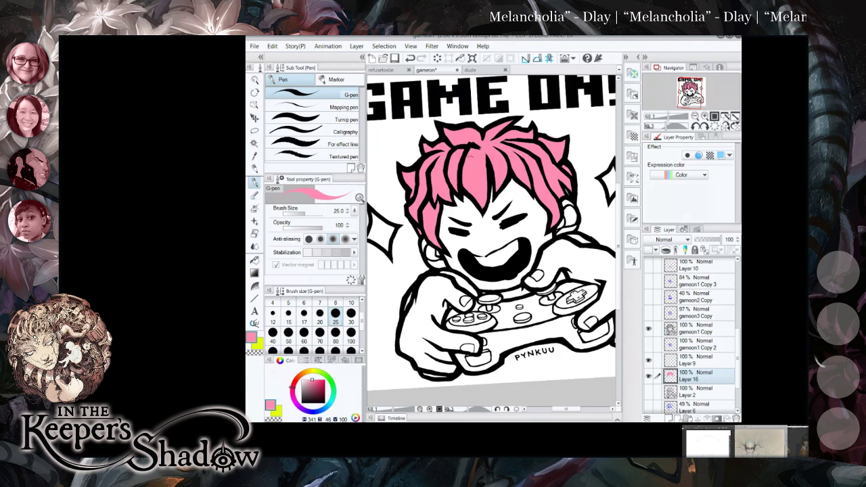
scroll(444, 186, "down", 3)
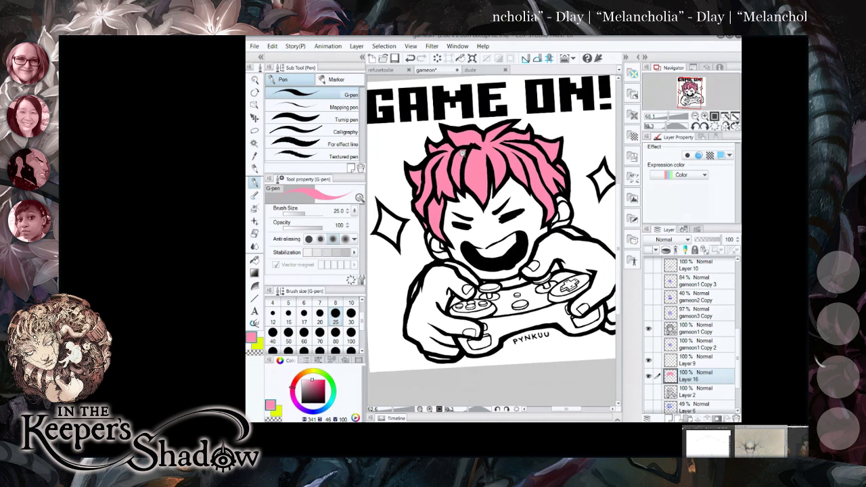
scroll(495, 189, "up", 2)
Add a new layer directly above Layer 2 and auto-select the gamer's face, ears and hands for colouring with the G-pen.
left_click(688, 392)
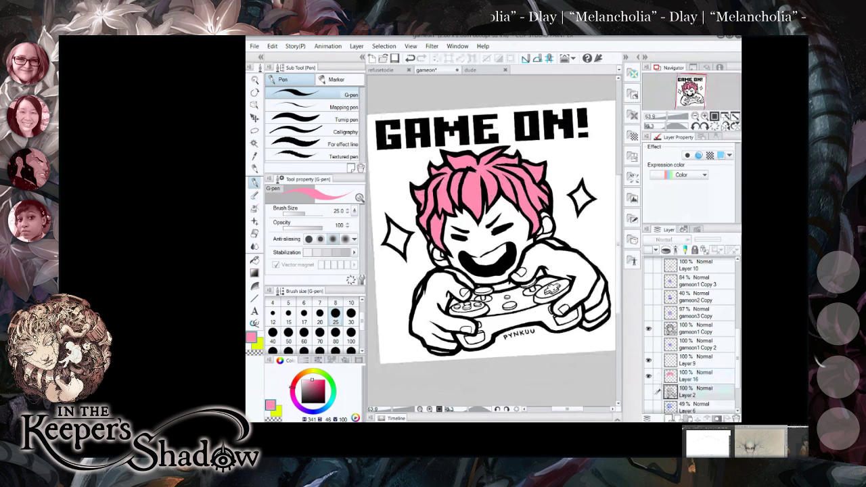
key("ctrl+shift+n")
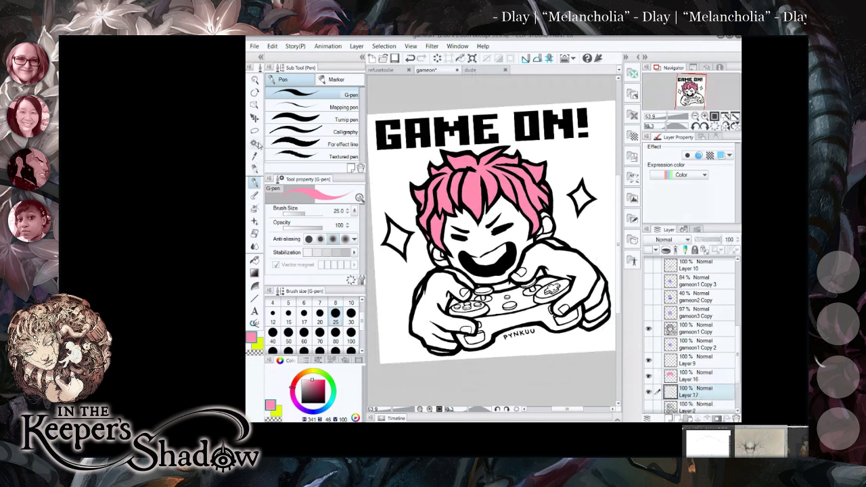
left_click(254, 143)
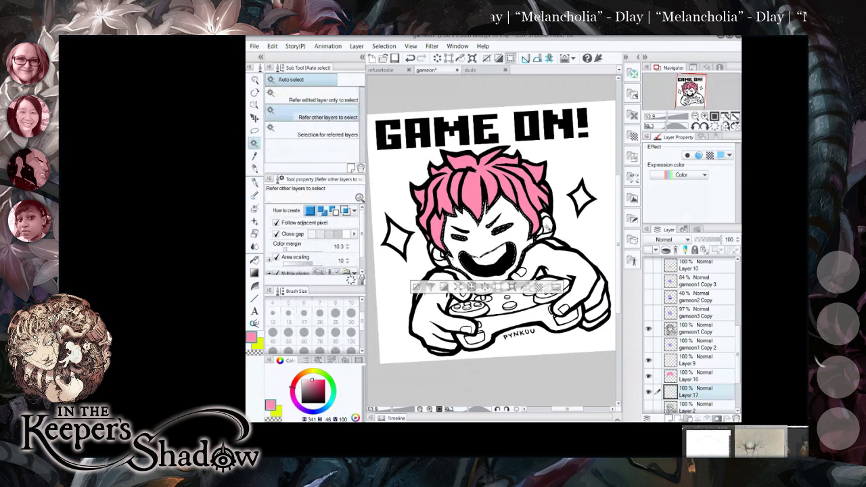
left_click(473, 325)
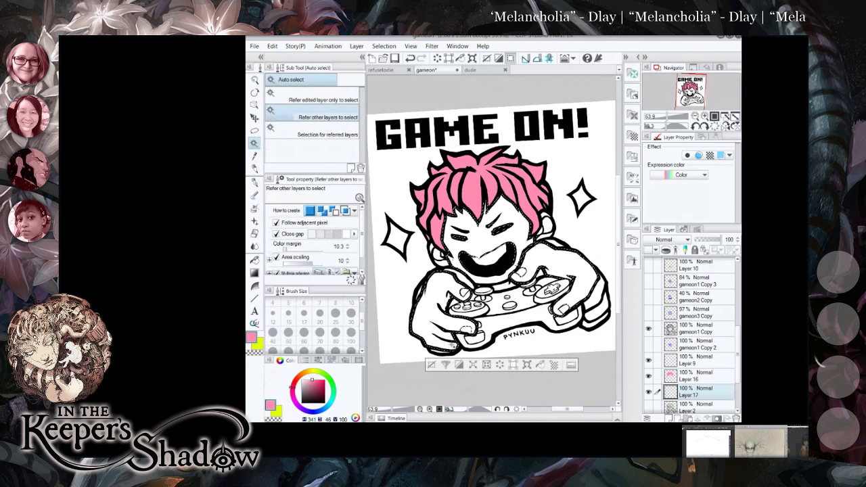
left_click(460, 339)
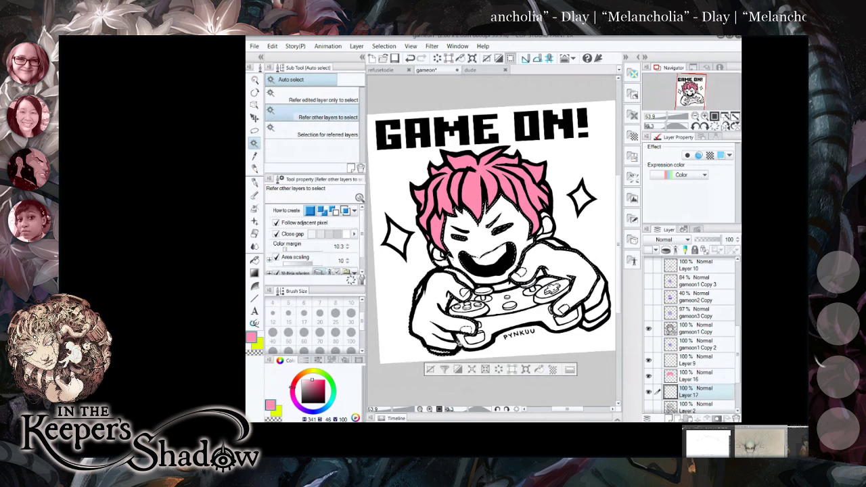
left_click(593, 313)
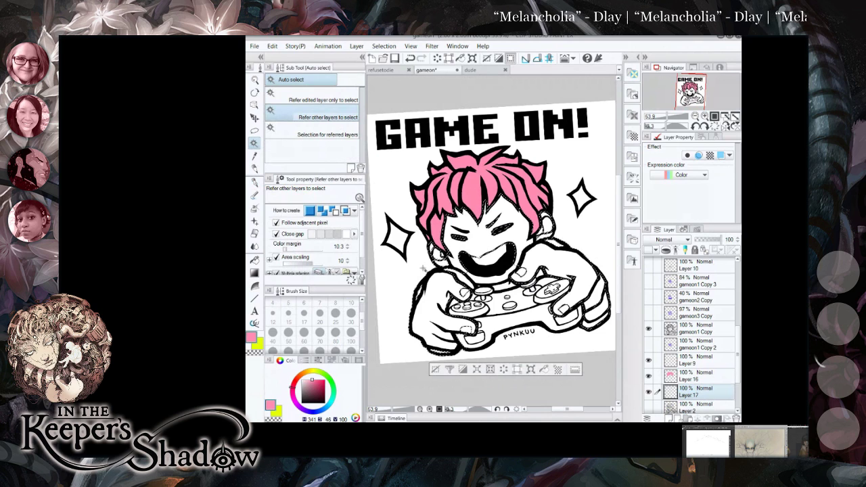
left_click(254, 182)
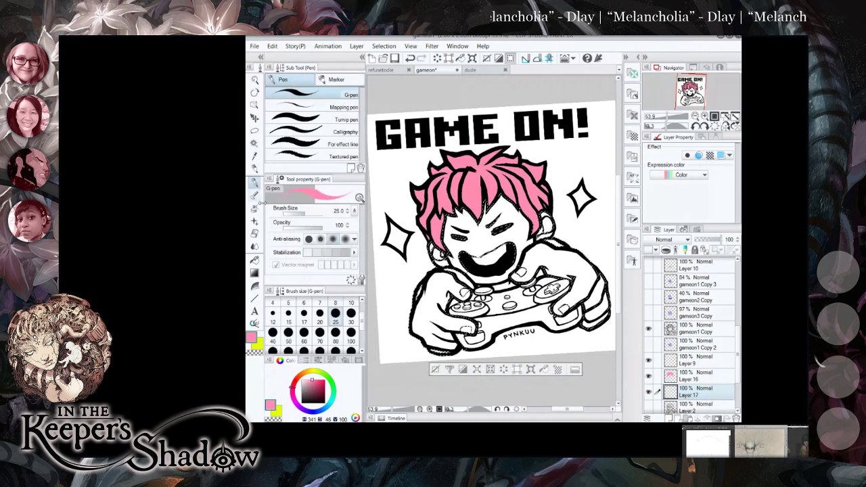
left_click(306, 376)
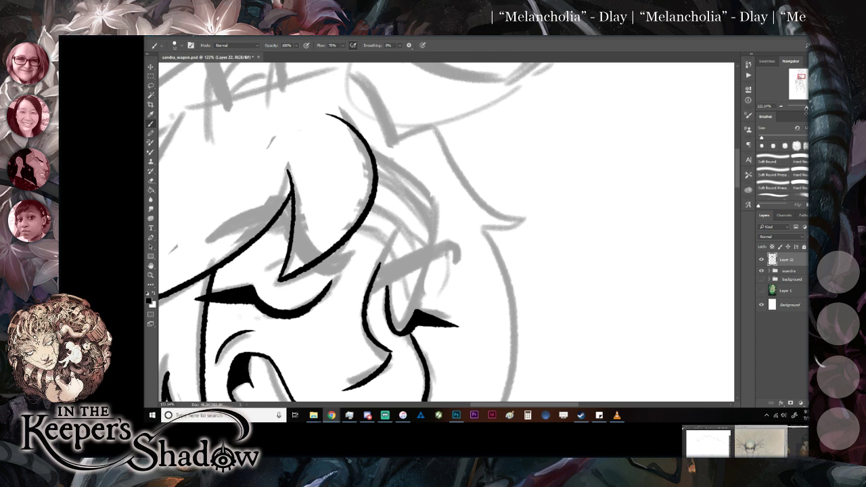
In Photoshop, check the whole character's line art with the rough sketch group hidden and shown.
left_click_drag(805, 109, 804, 110)
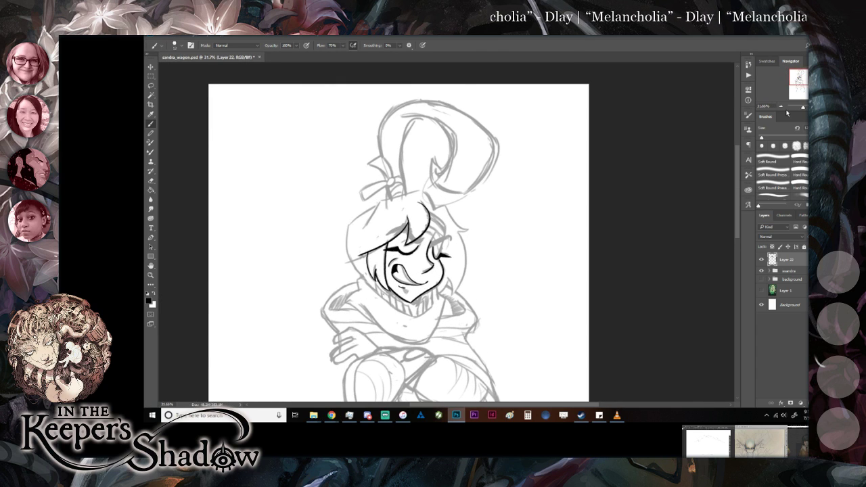
left_click(762, 270)
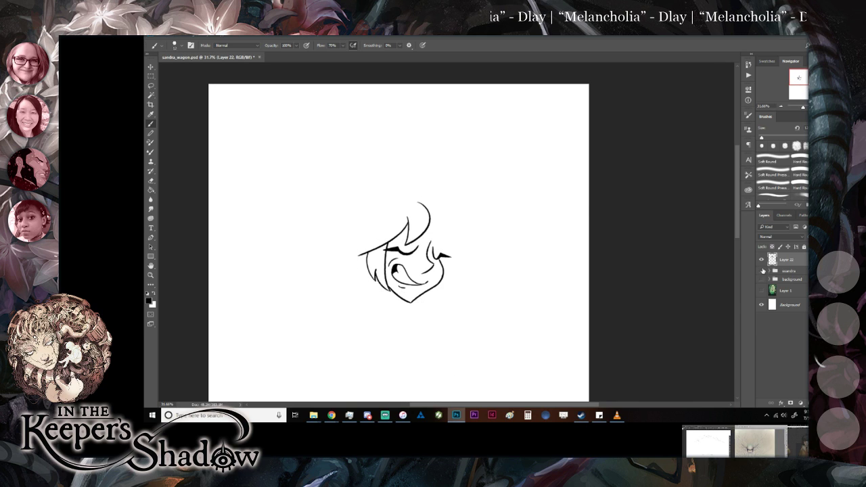
left_click(762, 270)
left_click_drag(802, 108, 807, 109)
Ink both eyebrows of the winking face over the sketch on Layer 22, redoing strokes that miss the shape.
mouse_move(300, 238)
left_mouse_down()
mouse_move(334, 218)
mouse_move(391, 250)
left_mouse_up()
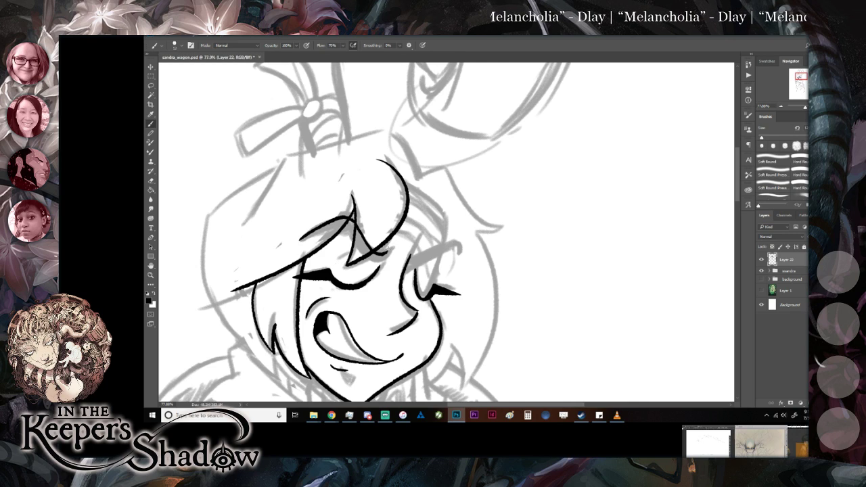
key("ctrl+z")
mouse_move(301, 239)
left_mouse_down()
mouse_move(346, 214)
mouse_move(376, 250)
mouse_move(391, 242)
mouse_move(384, 259)
mouse_move(296, 237)
mouse_move(335, 227)
mouse_move(349, 244)
mouse_move(391, 238)
left_mouse_up()
key("ctrl+z")
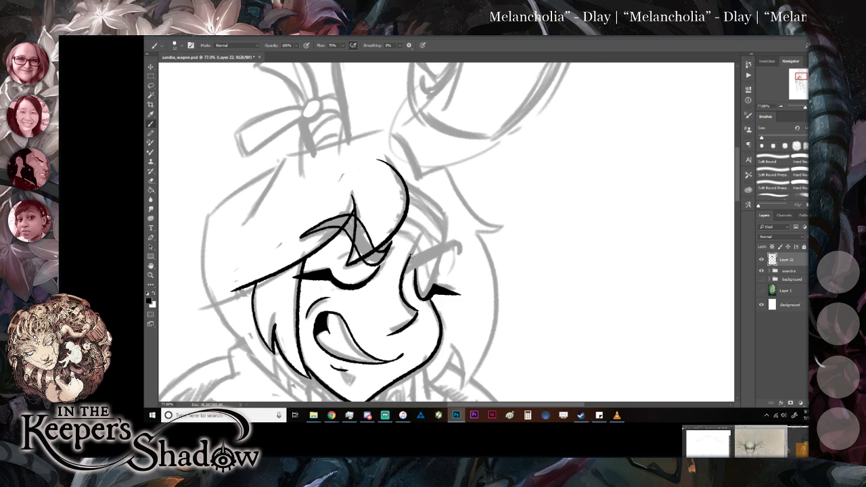
mouse_move(414, 247)
left_mouse_down()
mouse_move(427, 257)
mouse_move(462, 253)
left_mouse_up()
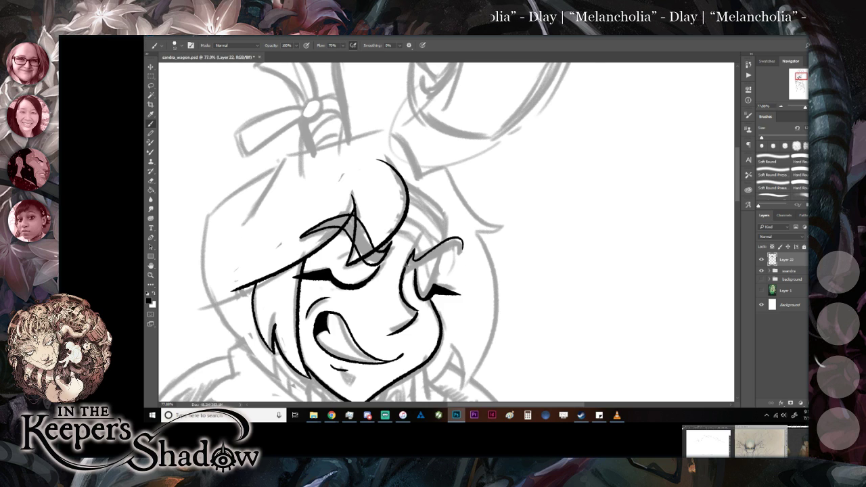
mouse_move(406, 269)
left_mouse_down()
mouse_move(420, 271)
mouse_move(457, 247)
mouse_move(463, 266)
left_mouse_up()
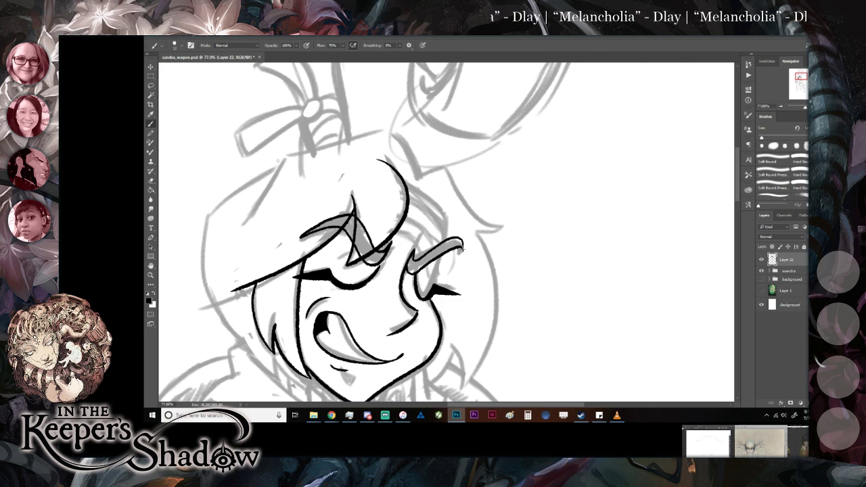
Ink the hair section between the fringe and the far eyebrow, following the sketch.
mouse_move(417, 317)
left_mouse_down()
mouse_move(274, 280)
mouse_move(340, 323)
left_mouse_up()
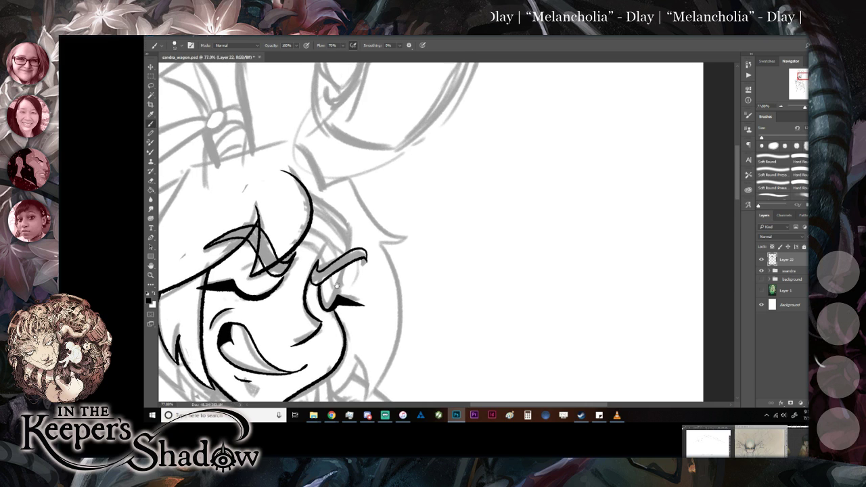
mouse_move(299, 241)
left_mouse_down()
mouse_move(348, 266)
mouse_move(353, 220)
left_mouse_up()
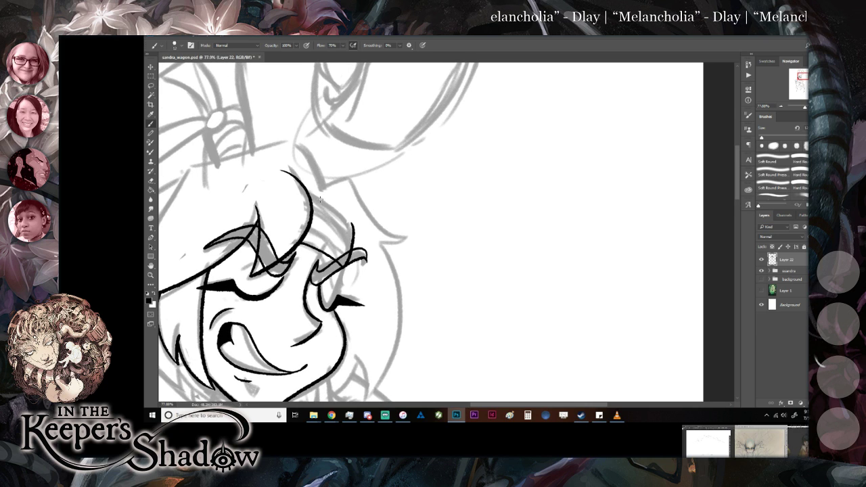
left_click_drag(310, 197, 355, 228)
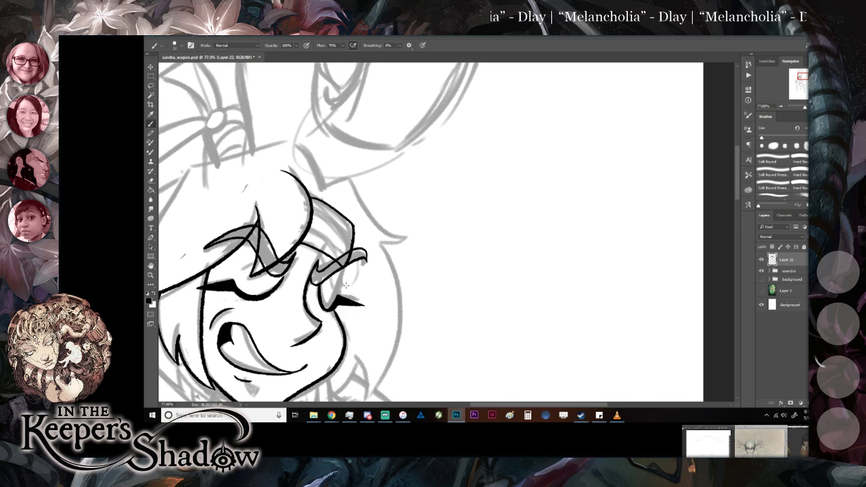
Ink the top outline of the hair below the bow, including the inner lock that curls down at the side.
left_click_drag(415, 328, 560, 209)
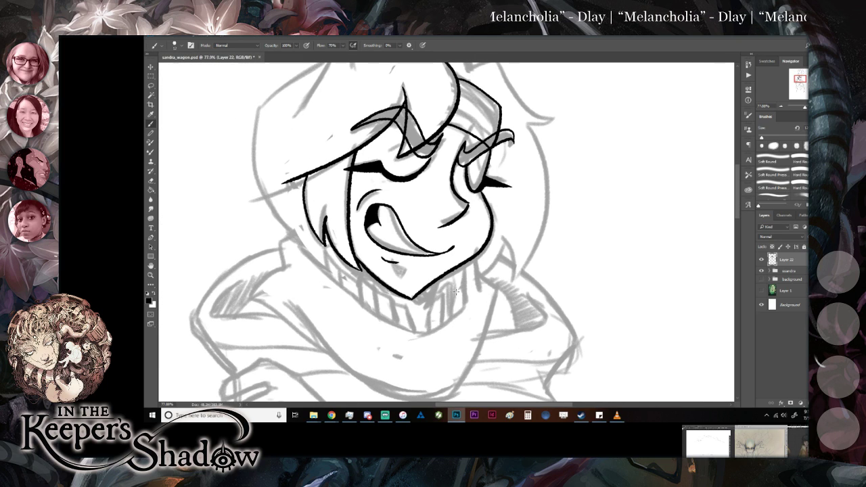
mouse_move(474, 271)
left_mouse_down()
mouse_move(398, 329)
mouse_move(480, 226)
mouse_move(394, 330)
mouse_move(420, 272)
mouse_move(432, 279)
mouse_move(383, 338)
mouse_move(384, 349)
left_mouse_up()
mouse_move(389, 302)
left_mouse_down()
mouse_move(442, 296)
mouse_move(395, 383)
left_mouse_up()
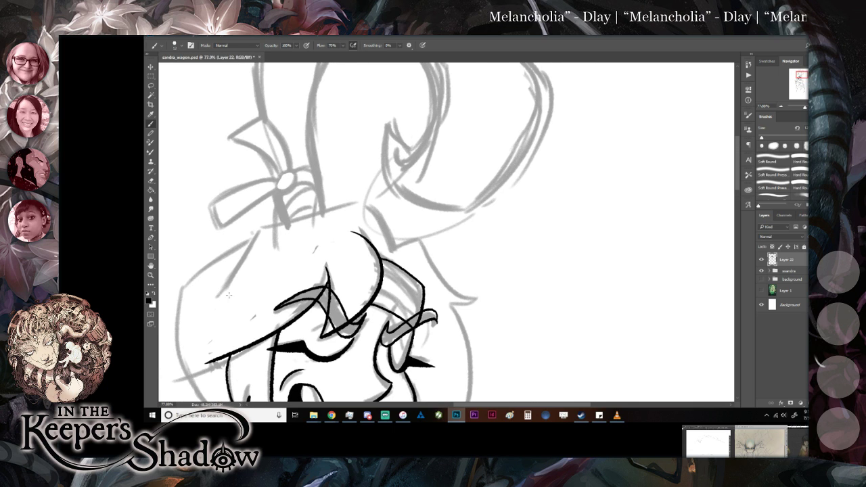
mouse_move(224, 270)
left_mouse_down()
mouse_move(211, 299)
mouse_move(247, 251)
mouse_move(292, 219)
mouse_move(366, 201)
mouse_move(392, 200)
mouse_move(401, 228)
mouse_move(360, 204)
mouse_move(261, 227)
mouse_move(211, 299)
left_mouse_up()
key("ctrl+z")
left_click_drag(280, 245, 349, 123)
key("ctrl+z")
mouse_move(462, 127)
left_mouse_down()
mouse_move(440, 79)
mouse_move(380, 88)
mouse_move(323, 110)
mouse_move(281, 177)
left_mouse_up()
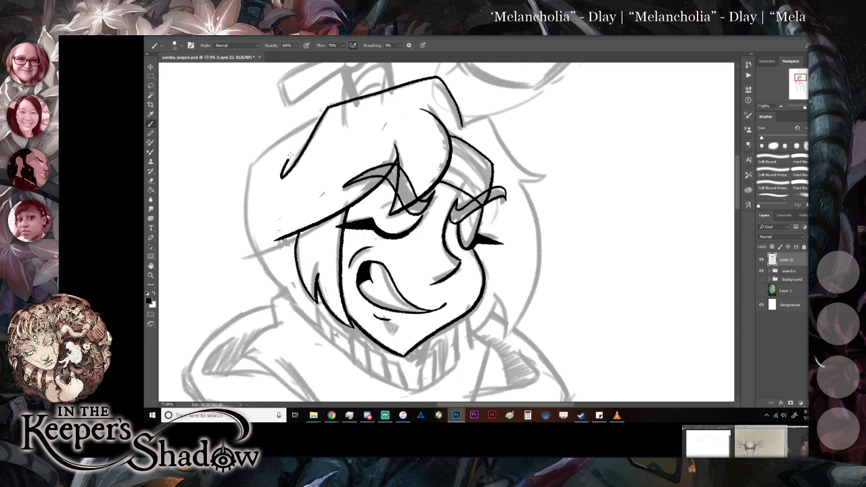
Ink the rounded back outline of the hair from the crown down to the strands at the collar.
mouse_move(322, 114)
left_mouse_down()
mouse_move(280, 143)
mouse_move(245, 207)
mouse_move(313, 313)
left_mouse_up()
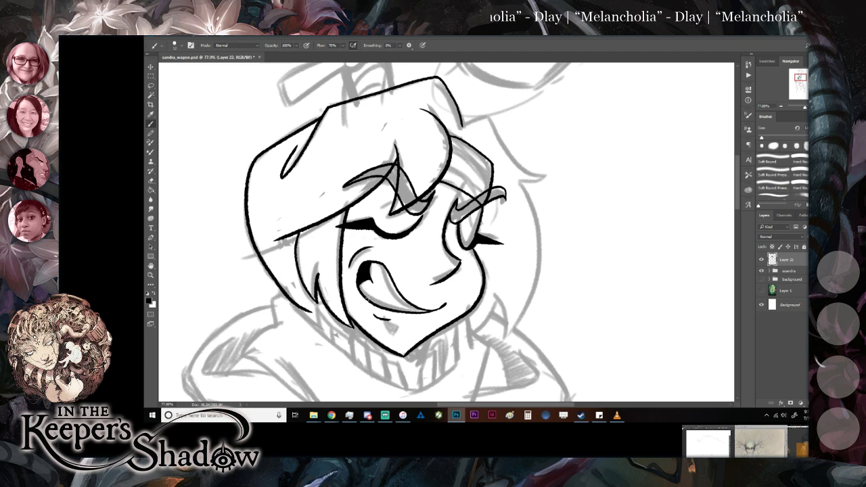
key("ctrl+z")
mouse_move(322, 115)
left_mouse_down()
mouse_move(278, 142)
mouse_move(249, 179)
mouse_move(246, 208)
mouse_move(256, 248)
mouse_move(326, 321)
left_mouse_up()
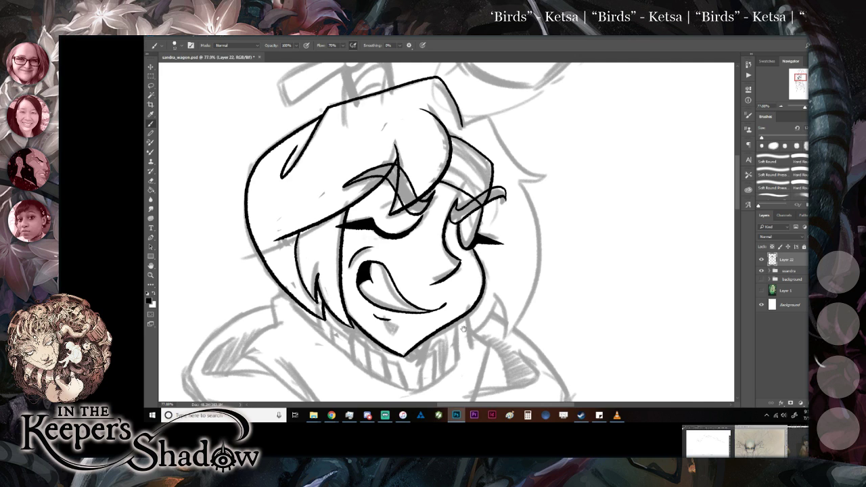
left_click_drag(419, 342, 366, 330)
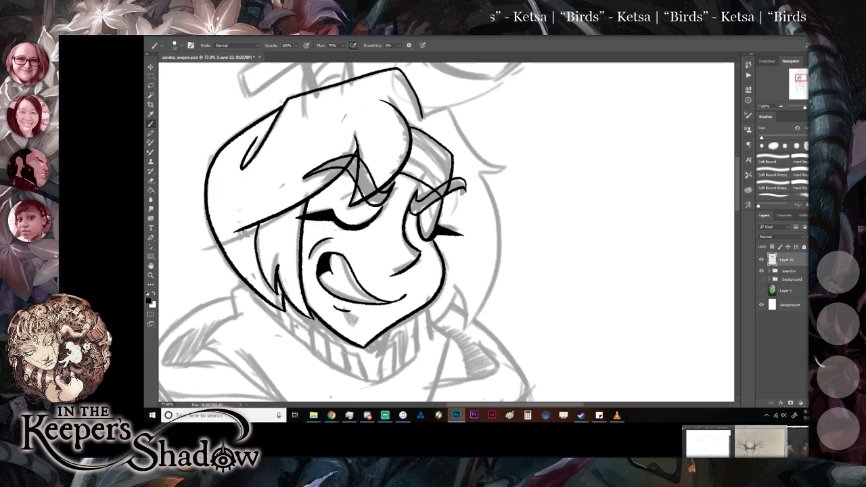
Ink the far-side outline of the hair from the peak past the outward flick down to the pointed tip at the neck.
scroll(352, 351, "right", 3)
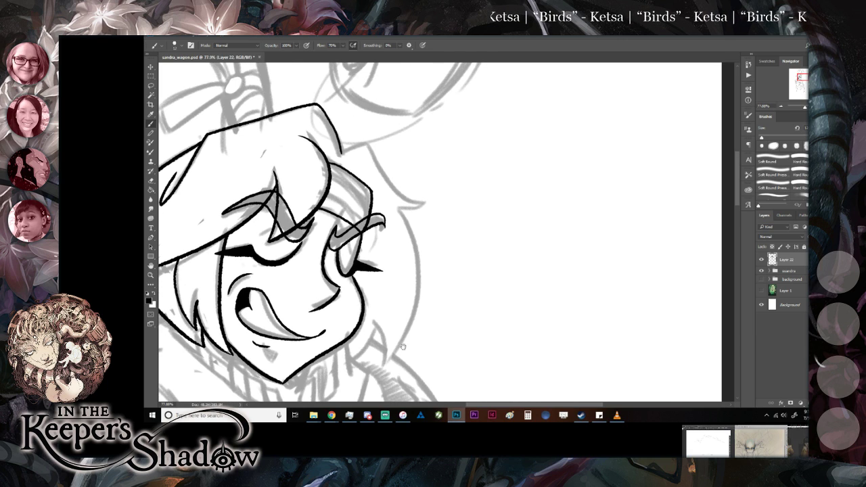
mouse_move(343, 151)
left_mouse_down()
mouse_move(371, 160)
mouse_move(404, 196)
mouse_move(435, 200)
mouse_move(404, 216)
mouse_move(414, 245)
mouse_move(396, 353)
mouse_move(383, 368)
mouse_move(379, 330)
mouse_move(349, 359)
left_mouse_up()
left_click_drag(410, 353, 428, 453)
left_click_drag(401, 326, 447, 259)
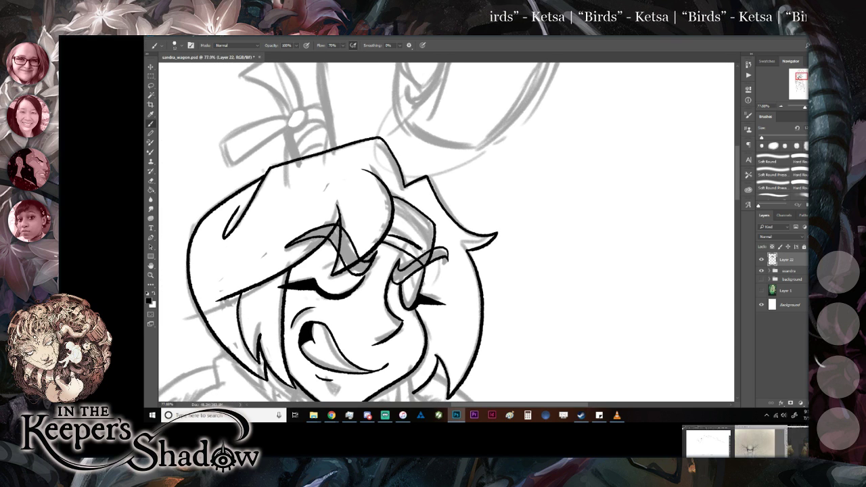
Ink the band lines across the hair section between the fringe and the far eyebrow, redoing strokes that miss the sketch.
left_click_drag(414, 240, 431, 253)
left_click_drag(393, 203, 434, 234)
key("ctrl+z")
key("ctrl+z")
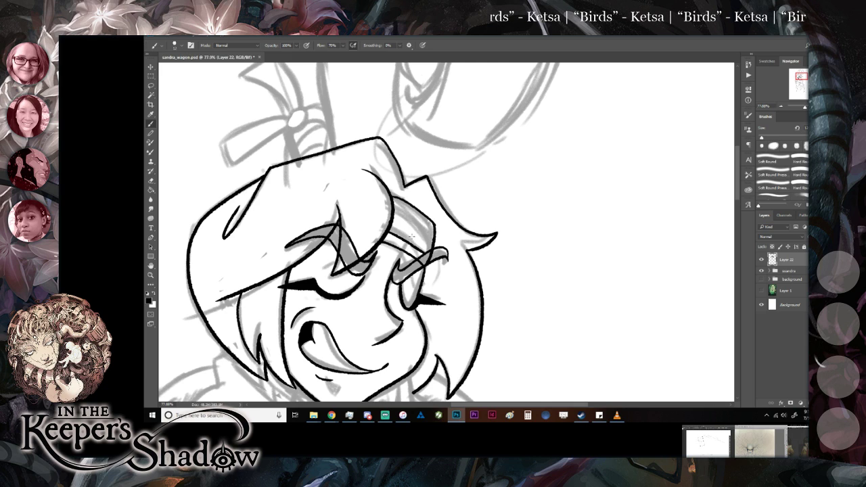
left_click_drag(392, 201, 435, 237)
key("ctrl+z")
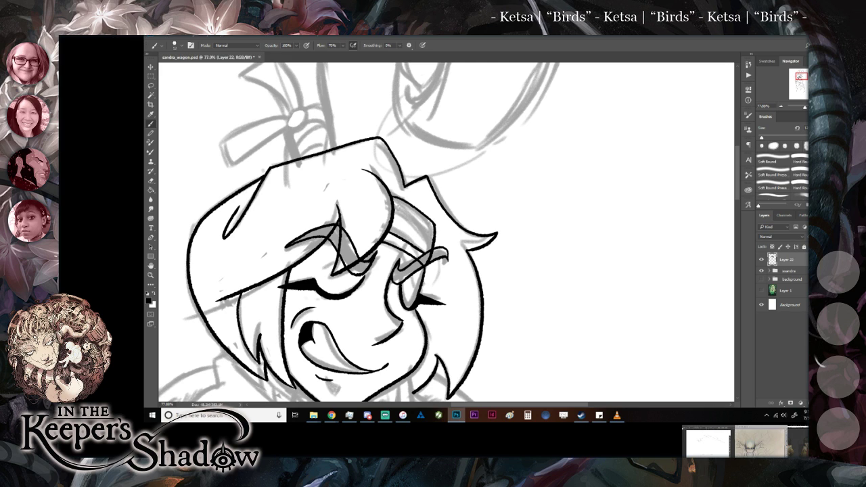
left_click_drag(394, 203, 431, 229)
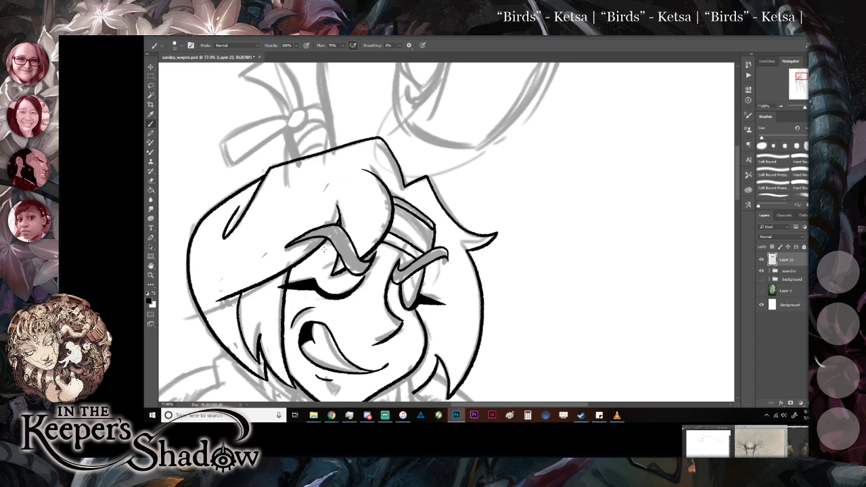
Ink the bow's knot and lower ribbon tail above the head, including the inner fold lines, redoing strokes that miss the shape.
mouse_move(487, 275)
left_mouse_down()
mouse_move(440, 292)
mouse_move(437, 334)
left_mouse_up()
mouse_move(381, 348)
left_mouse_down()
mouse_move(312, 240)
mouse_move(311, 255)
mouse_move(292, 265)
left_mouse_up()
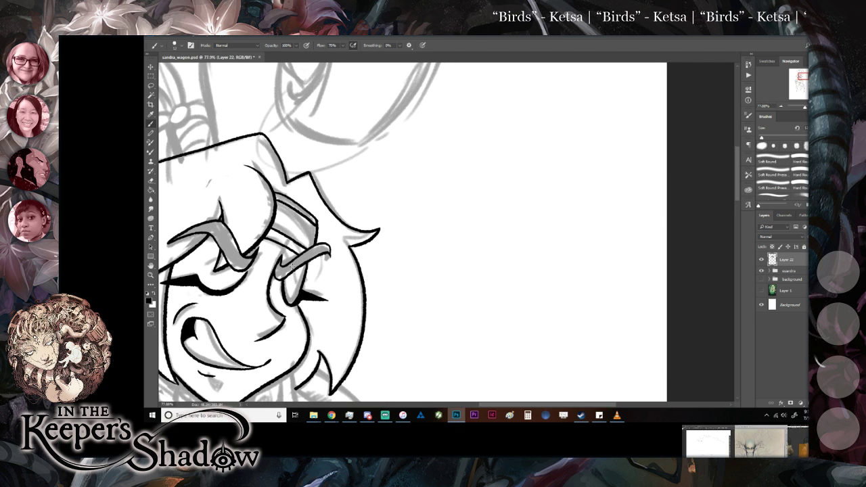
mouse_move(278, 220)
left_mouse_down()
mouse_move(223, 281)
mouse_move(225, 336)
left_mouse_up()
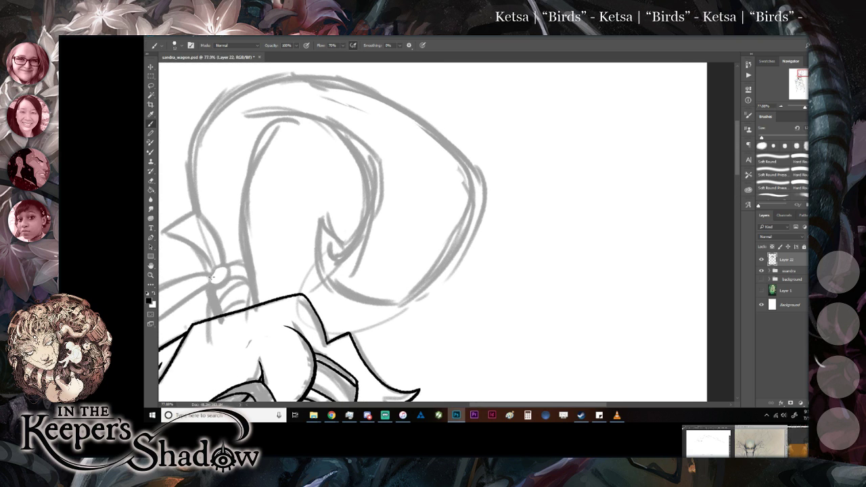
mouse_move(214, 274)
left_mouse_down()
mouse_move(215, 286)
mouse_move(229, 265)
mouse_move(218, 263)
mouse_move(278, 320)
mouse_move(191, 363)
mouse_move(204, 380)
mouse_move(249, 340)
mouse_move(220, 374)
left_mouse_up()
key("ctrl+z")
key("ctrl+z")
key("ctrl+z")
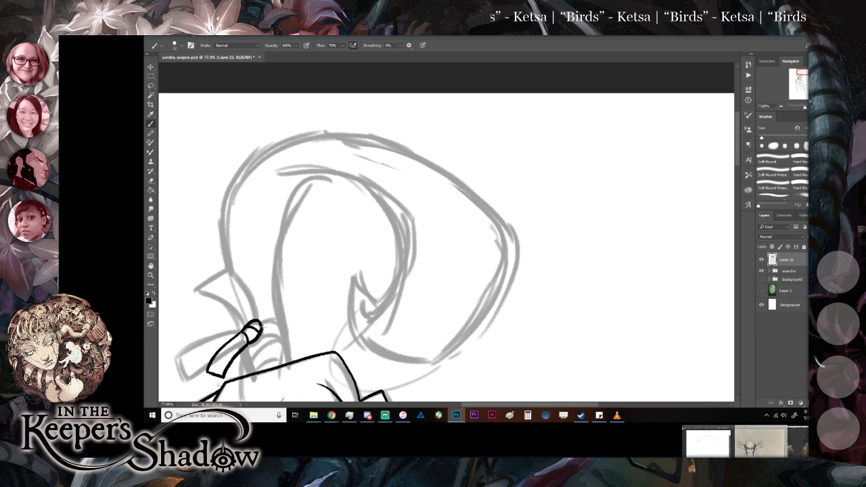
mouse_move(252, 321)
left_mouse_down()
mouse_move(261, 328)
mouse_move(262, 308)
mouse_move(232, 280)
left_mouse_up()
key("ctrl+z")
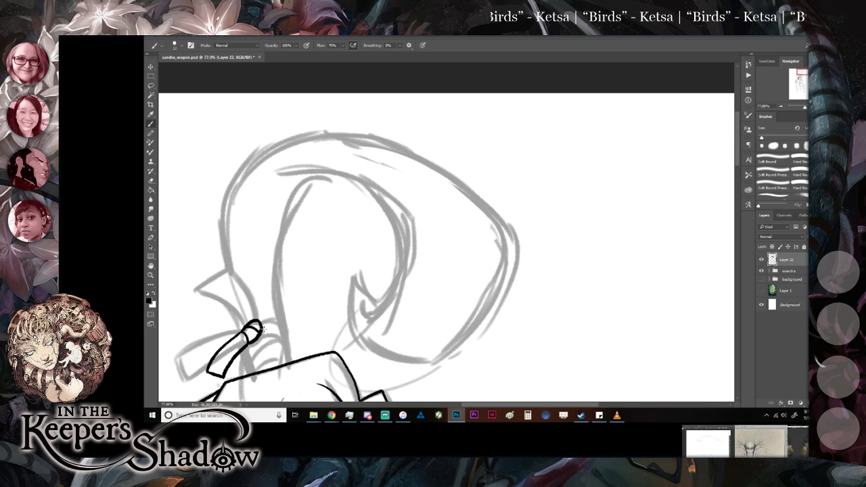
left_click_drag(247, 336, 223, 360)
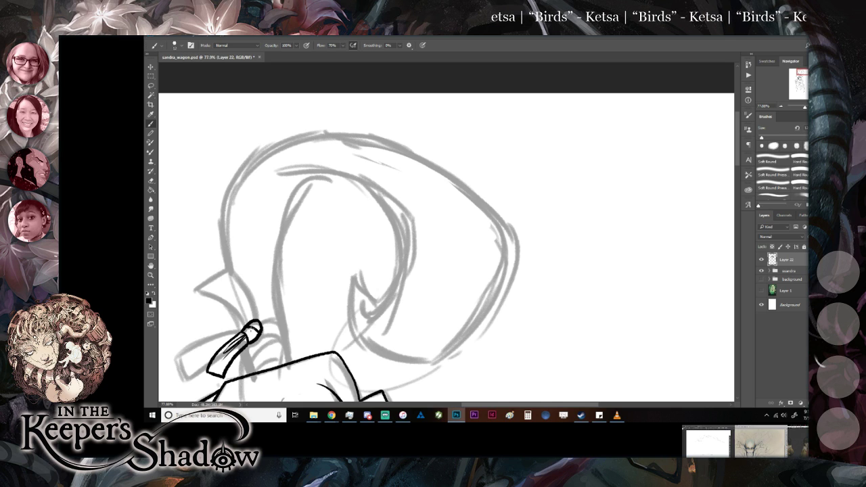
Ink the bow's upper ribbon tail curving up from the knot and add fold lines inside it.
left_click_drag(259, 323, 208, 285)
left_click_drag(327, 313, 340, 234)
mouse_move(260, 244)
left_mouse_down()
mouse_move(224, 221)
mouse_move(228, 208)
mouse_move(270, 241)
mouse_move(239, 204)
mouse_move(225, 203)
mouse_move(220, 222)
left_mouse_up()
key("ctrl+z")
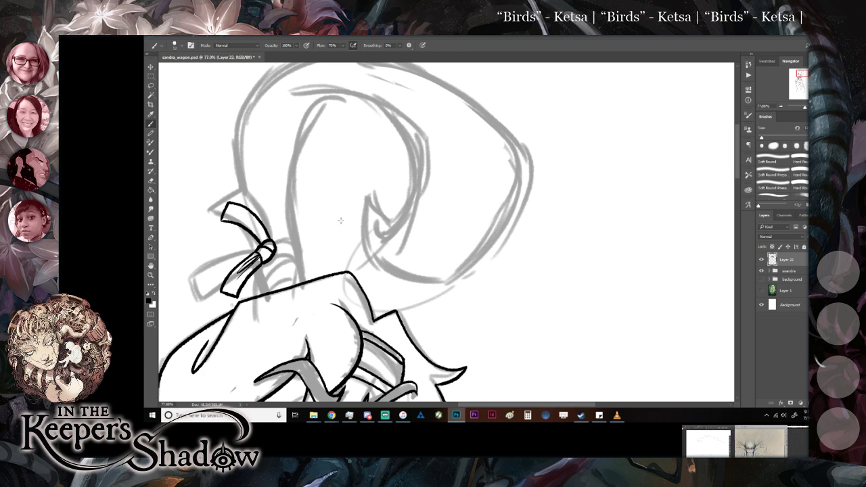
mouse_move(264, 240)
left_mouse_down()
mouse_move(248, 220)
mouse_move(265, 243)
left_mouse_up()
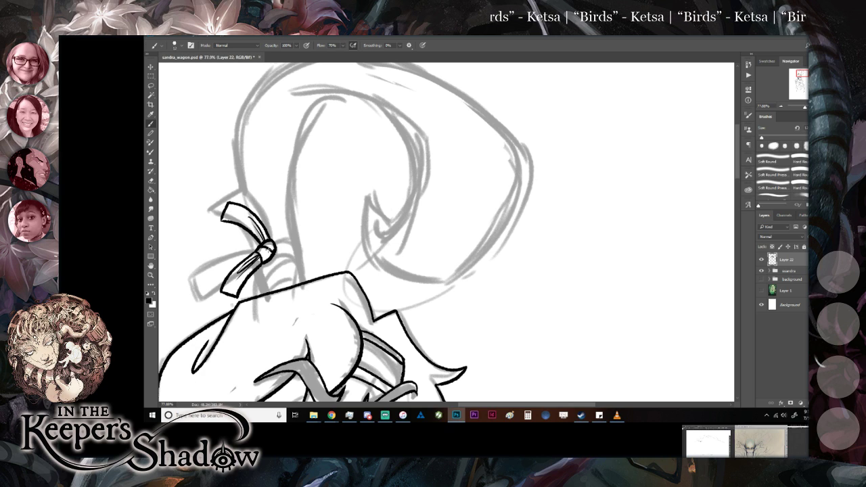
left_click_drag(237, 217, 264, 238)
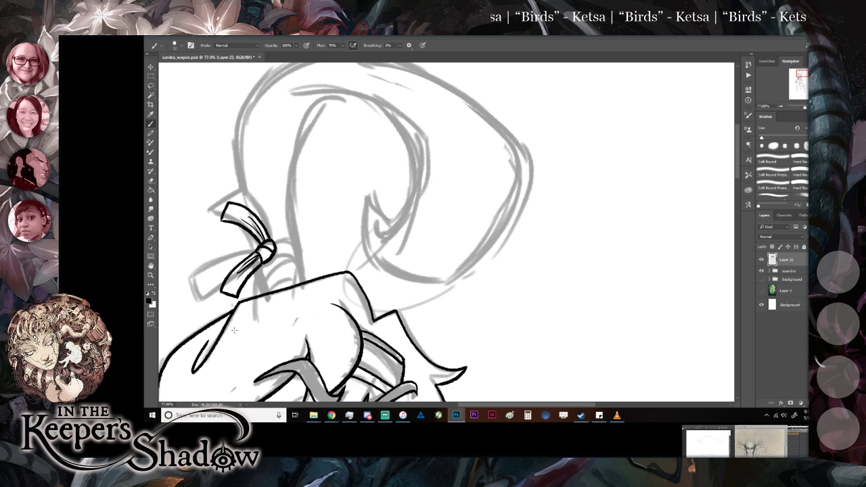
right_click(332, 416)
left_click(332, 417)
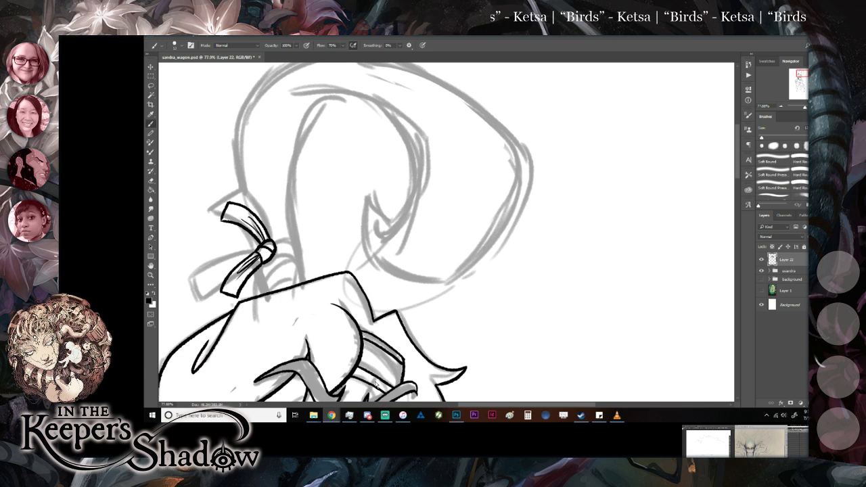
mouse_move(473, 452)
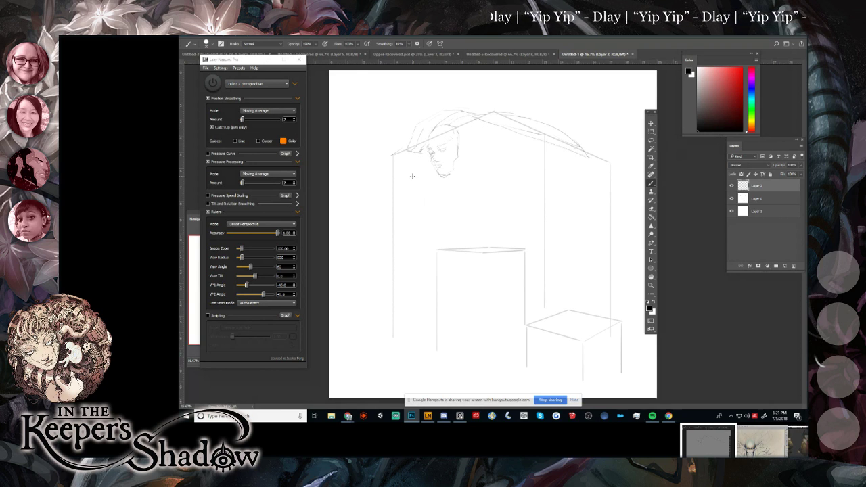
Sketch the shoulder, collar and light vertical body lines of the figure below the head, down toward the seat box.
left_click_drag(429, 178, 436, 242)
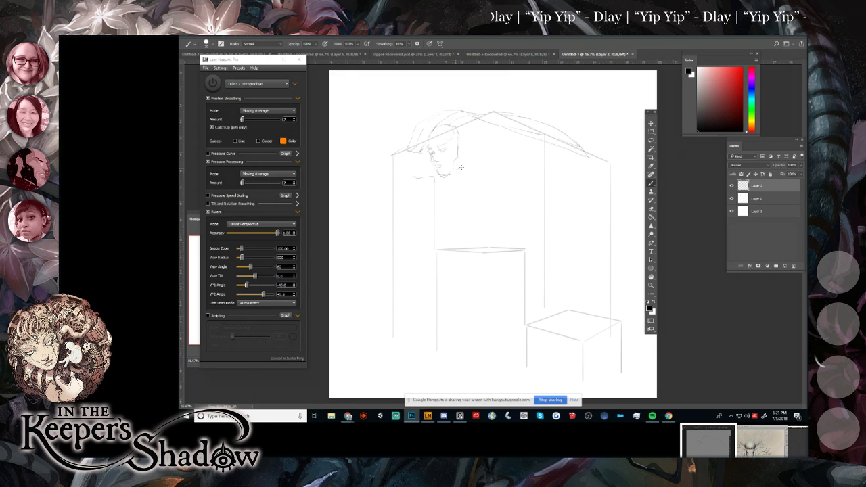
mouse_move(467, 165)
left_mouse_down()
mouse_move(475, 159)
mouse_move(456, 202)
mouse_move(455, 183)
mouse_move(457, 349)
left_mouse_up()
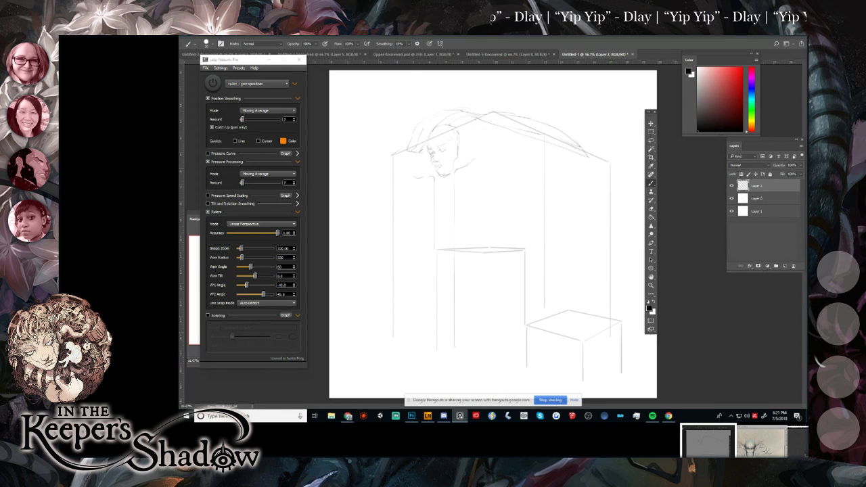
key("alt+Tab")
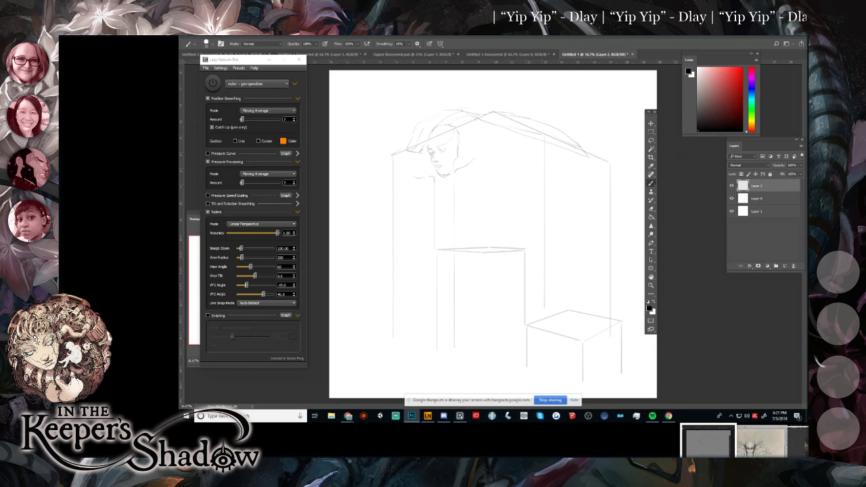
key("alt+Tab")
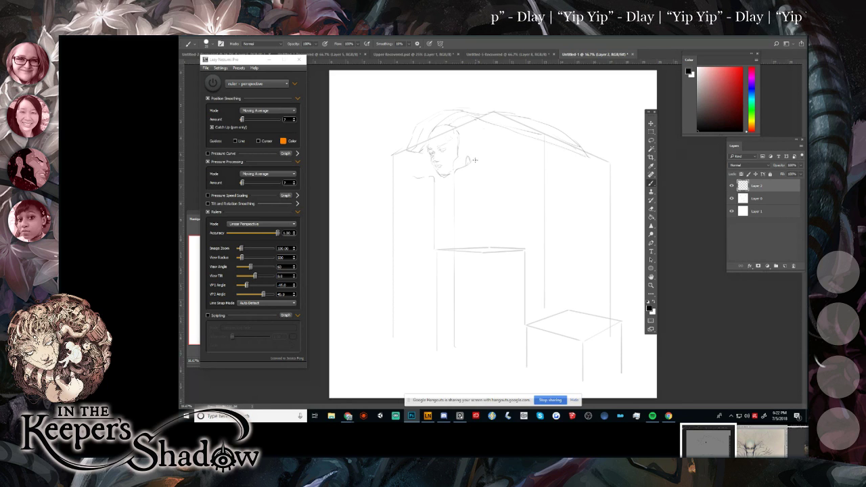
left_click_drag(479, 163, 482, 257)
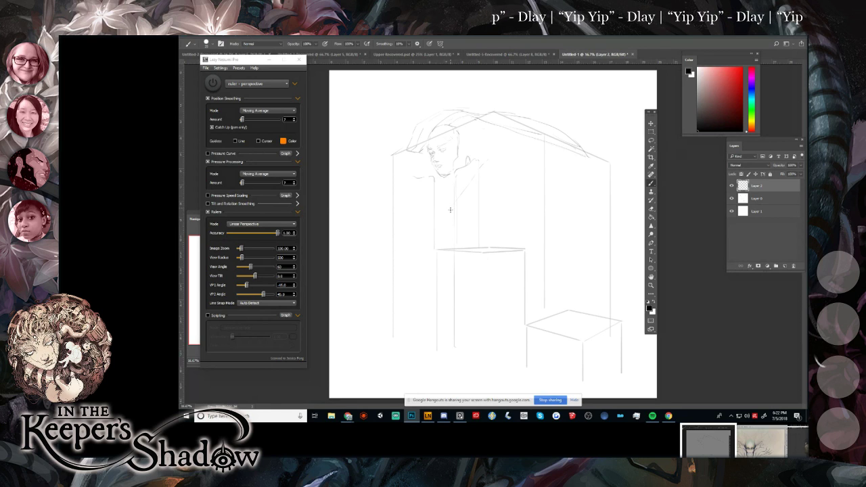
left_click_drag(462, 201, 493, 166)
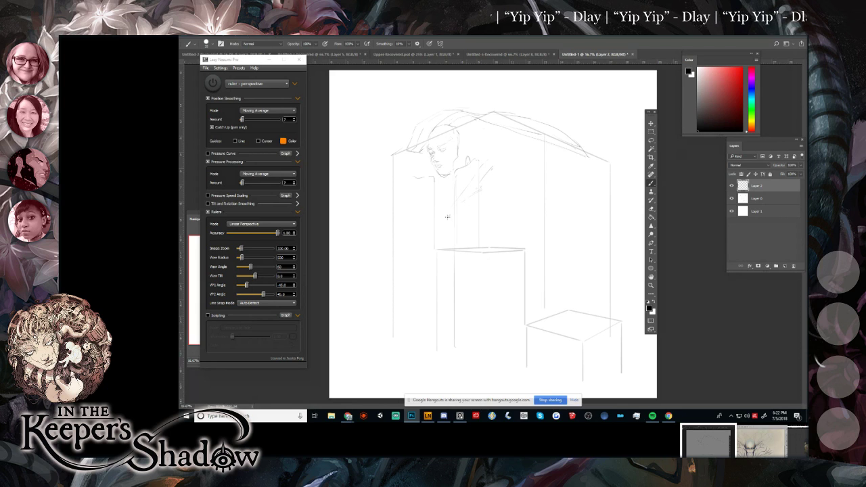
Sketch diagonal arm and sleeve lines below the figure's shoulder and converging strokes beside the tall box.
left_click_drag(437, 231, 496, 187)
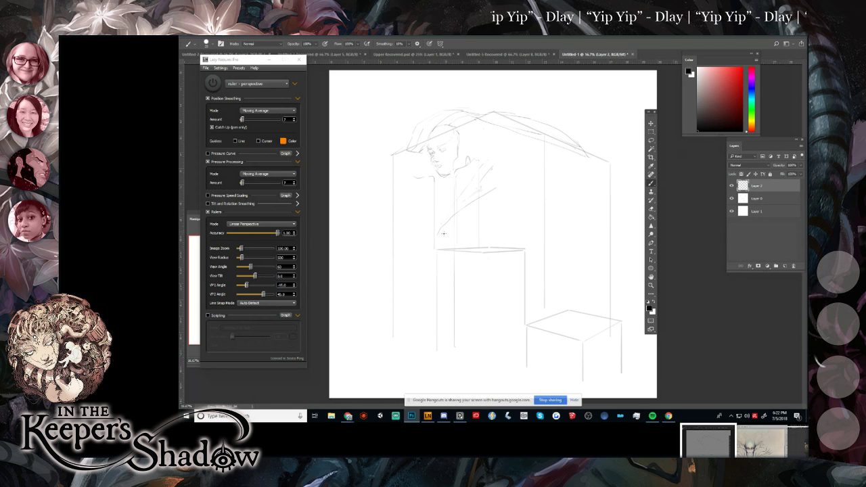
mouse_move(447, 230)
left_mouse_down()
mouse_move(481, 209)
mouse_move(498, 179)
left_mouse_up()
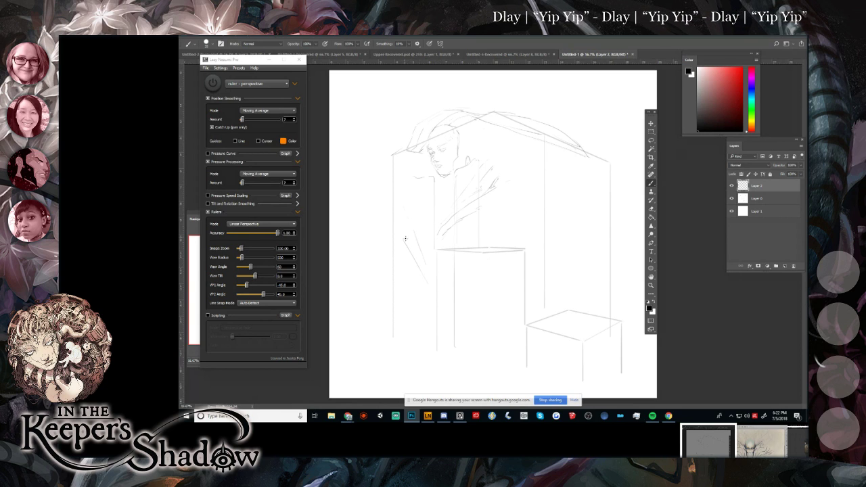
left_click_drag(406, 245, 430, 288)
left_click_drag(415, 232, 435, 288)
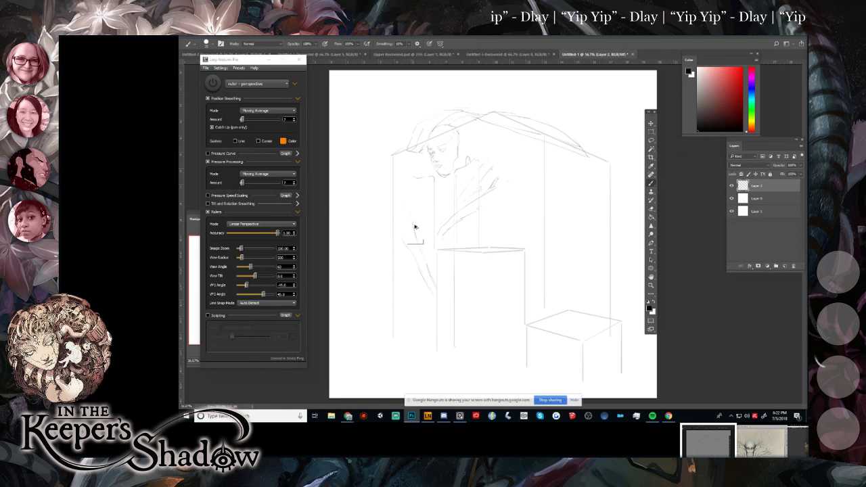
Add contour strokes for the figure's near arm and torso, and refine the lines around the hand and hair.
left_click_drag(414, 202, 423, 226)
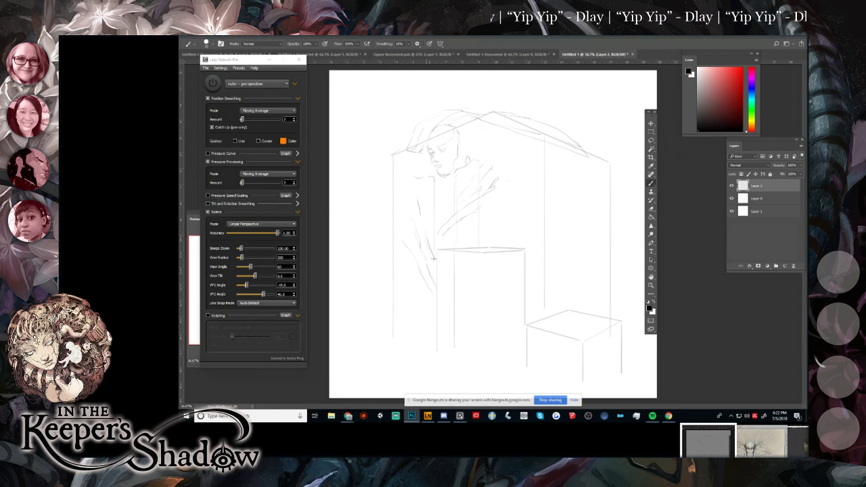
left_click_drag(420, 211, 417, 189)
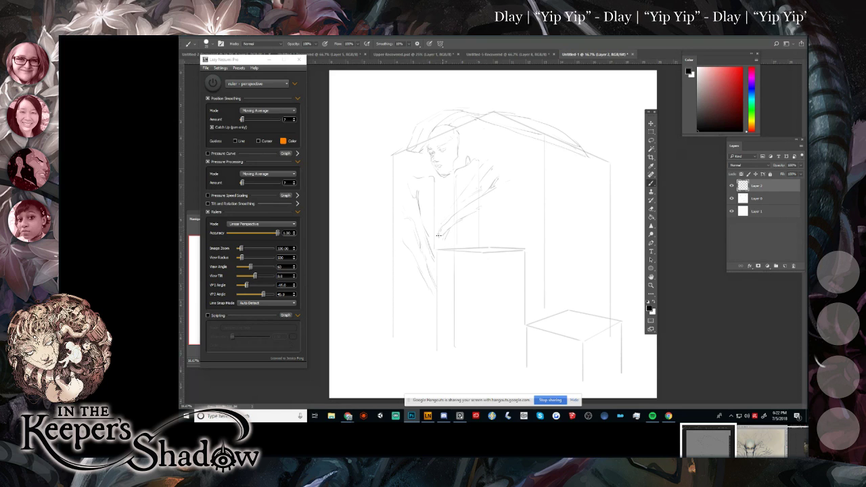
left_click_drag(435, 197, 437, 247)
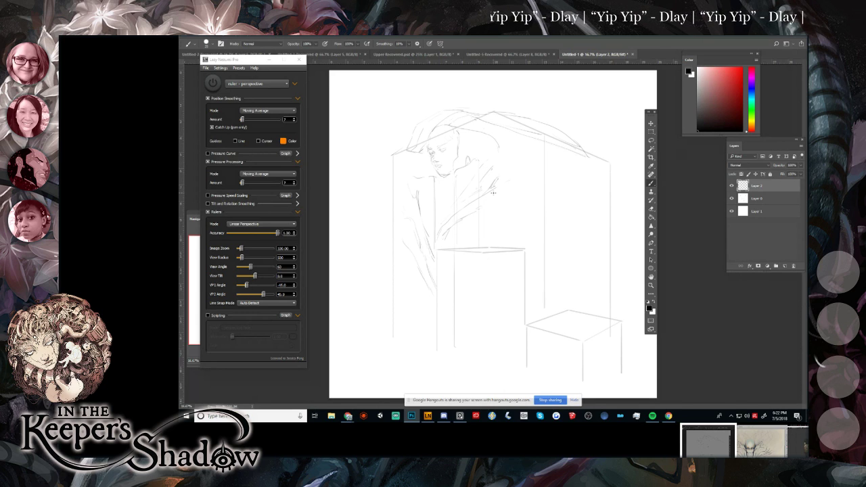
left_click_drag(413, 179, 428, 161)
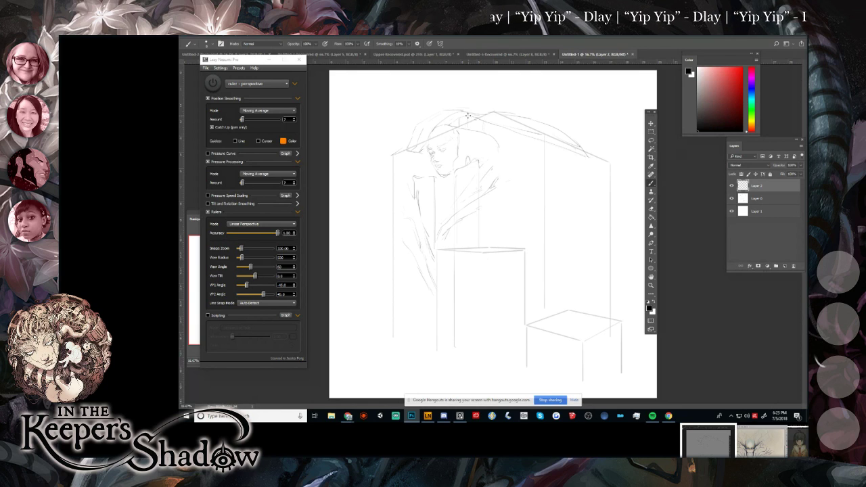
left_click_drag(469, 134, 469, 122)
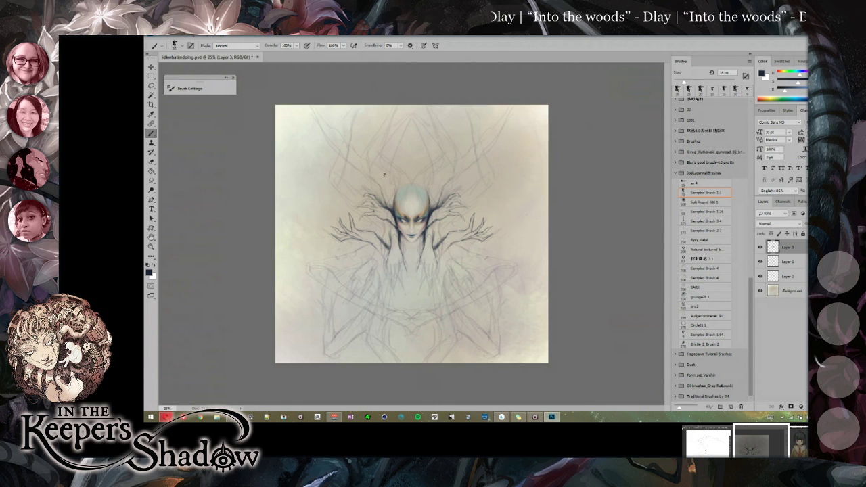
Shade the neck beneath the creature's chin and between its hands with dark strokes using an enlarged brush.
key("ctrl+plus")
key("bracketright")
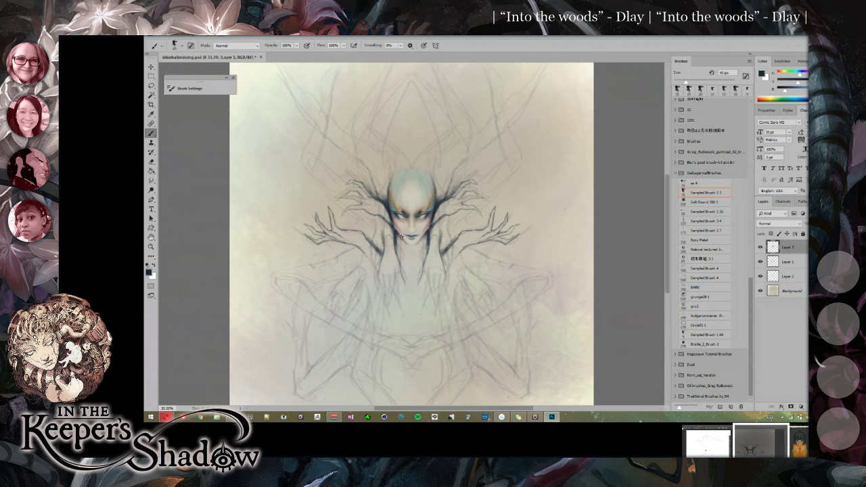
key("bracketright")
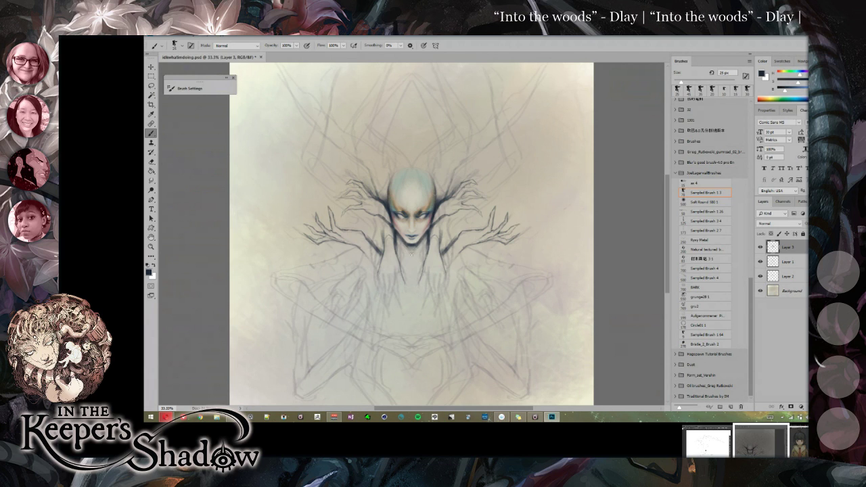
key("bracketright")
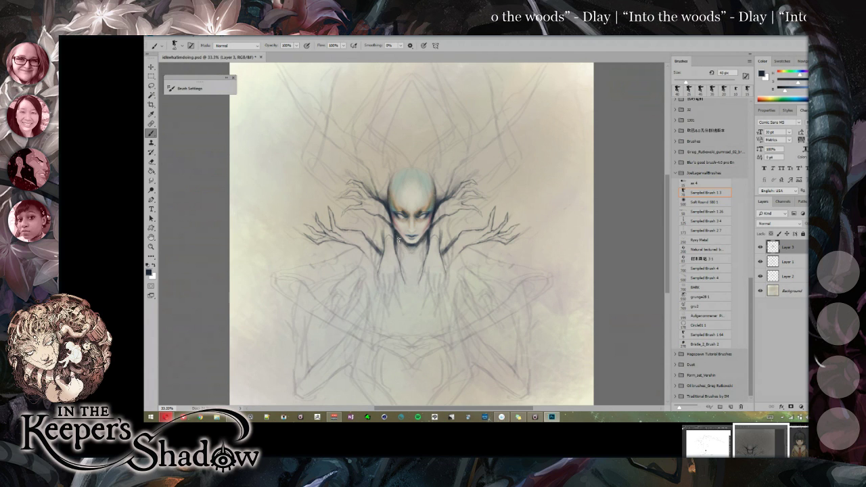
mouse_move(425, 240)
left_mouse_down()
mouse_move(424, 264)
mouse_move(405, 254)
mouse_move(421, 252)
mouse_move(400, 256)
mouse_move(418, 262)
mouse_move(414, 279)
mouse_move(403, 268)
left_mouse_up()
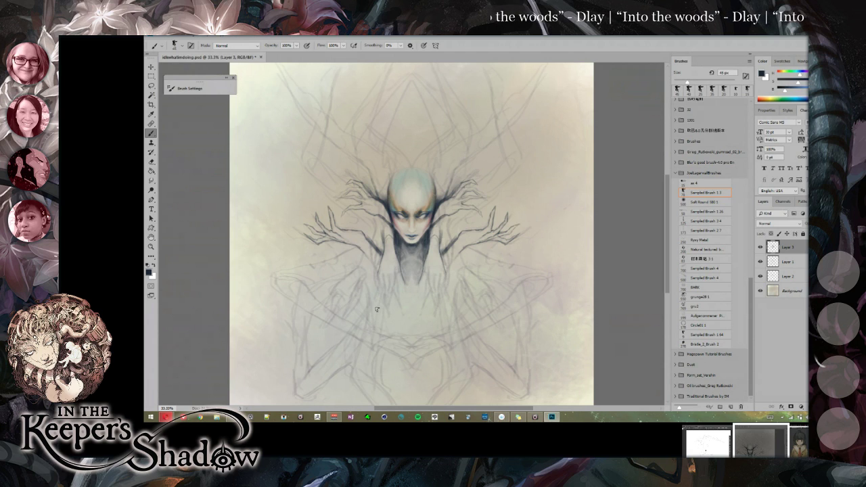
Paint a pair of dark upright horns on both sides of the creature's head.
key("bracketleft")
key("bracketleft")
left_click_drag(377, 193, 389, 169)
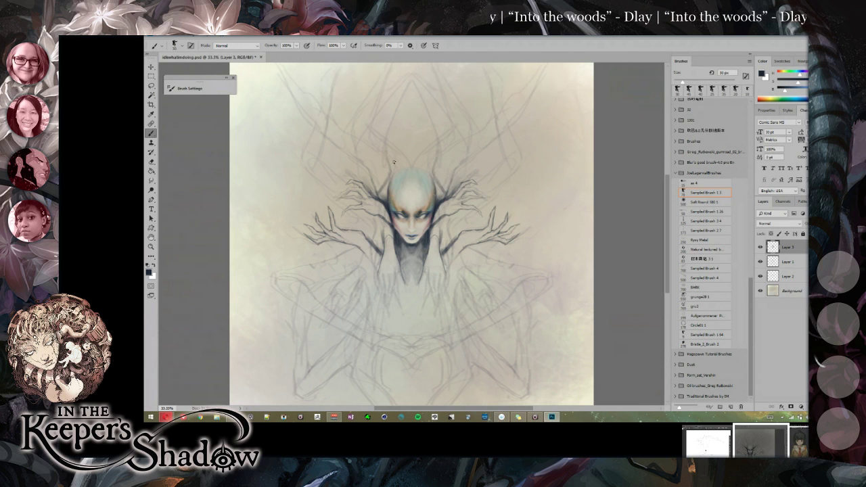
key("bracketright")
key("bracketright")
key("bracketright")
mouse_move(378, 191)
left_mouse_down()
mouse_move(381, 181)
mouse_move(388, 129)
left_mouse_up()
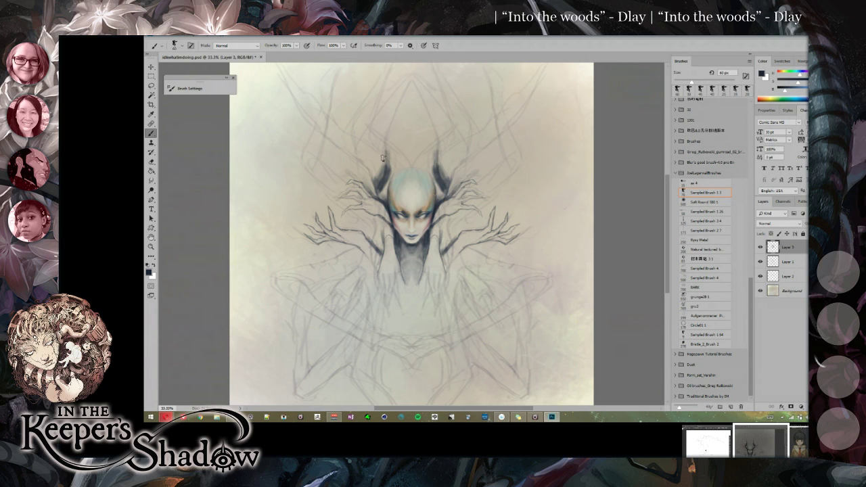
Check the whole composition and darken the forearms beside the creature's neck.
key("ctrl+minus")
key("ctrl+minus")
key("ctrl+minus")
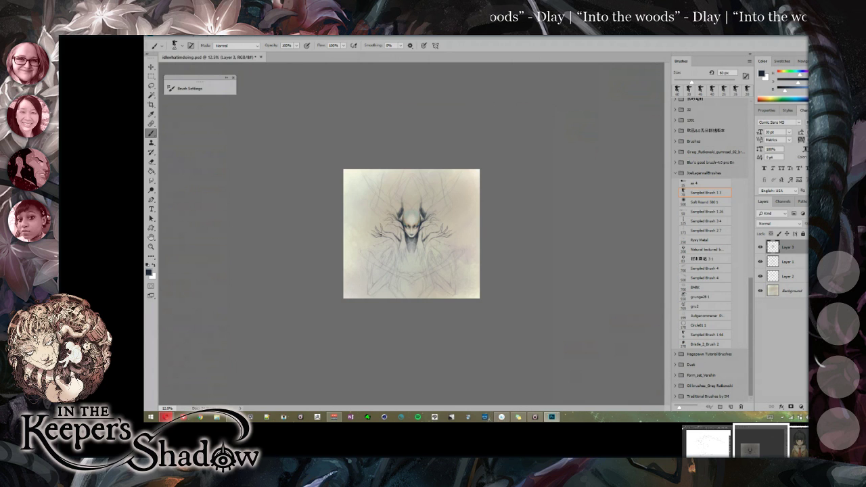
key("ctrl+plus")
key("ctrl+plus")
key("ctrl+plus")
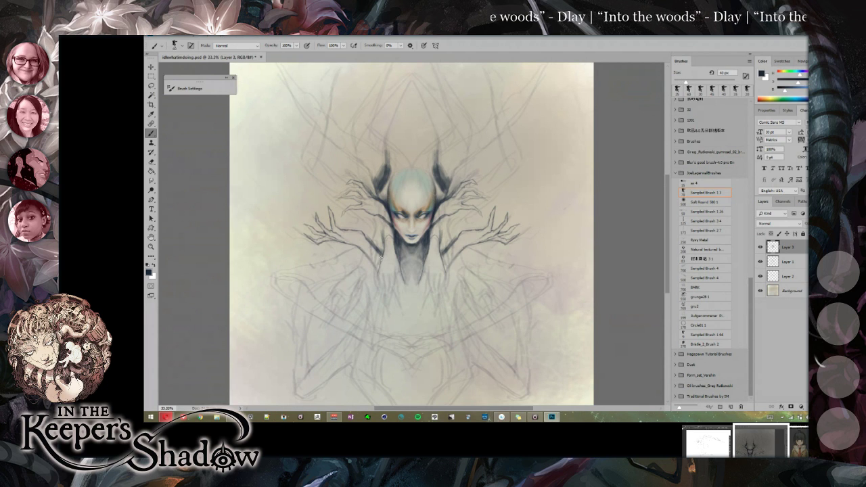
left_click_drag(380, 265, 383, 251)
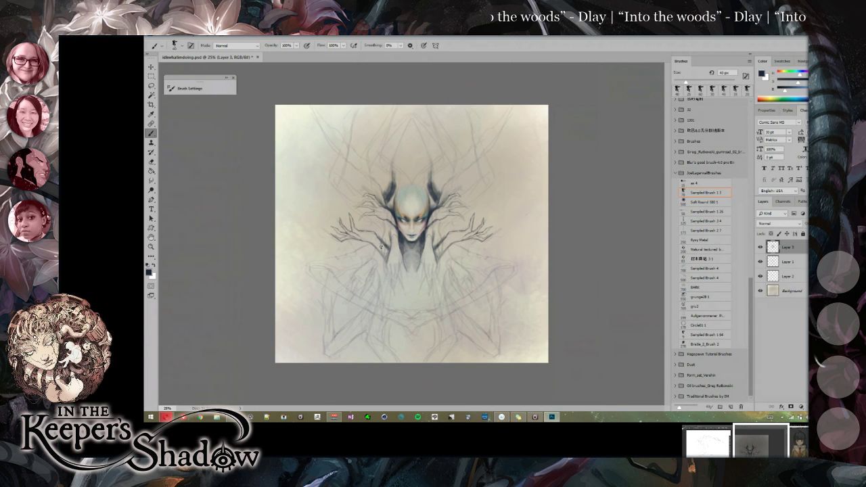
Add a new layer above the others and try long bent horn outlines above the head.
key("ctrl+minus")
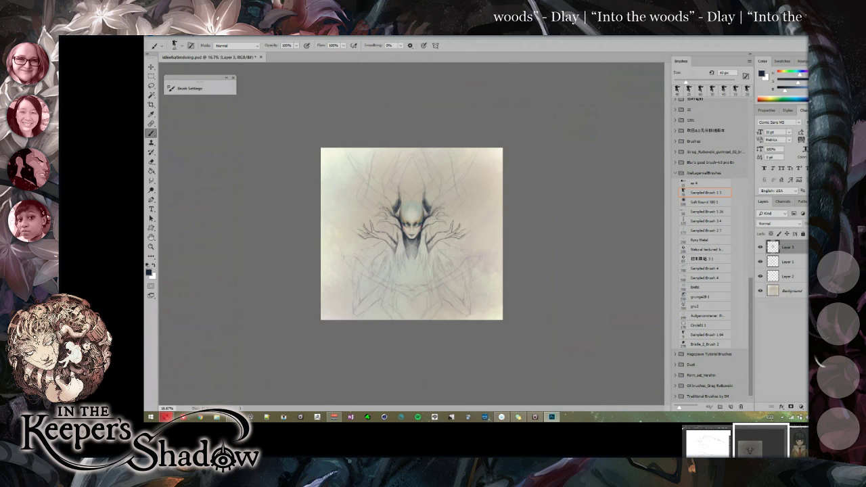
key("ctrl+shift+alt+n")
left_click_drag(406, 162, 404, 211)
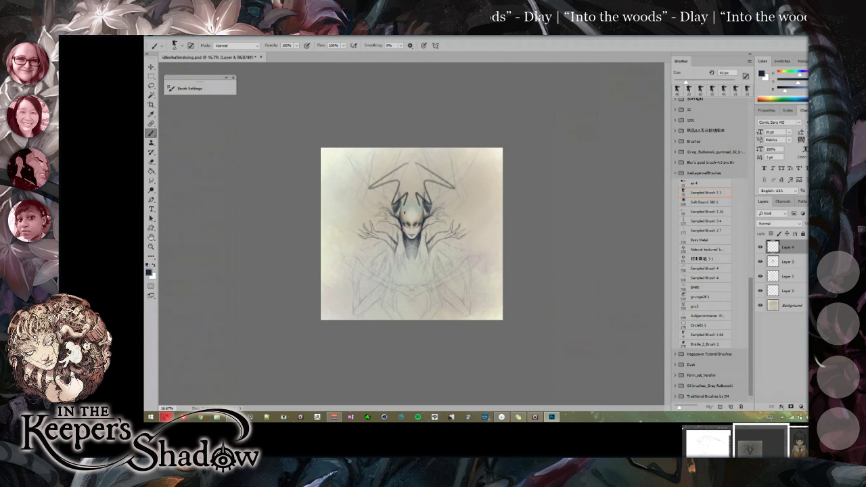
key("ctrl+z")
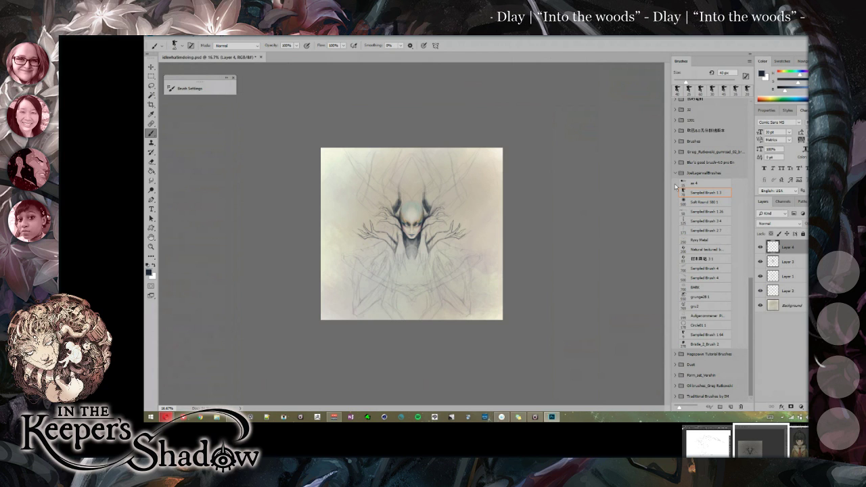
Collapse the current brush group, expand Blur's good brush 4.0 pro and select Blend oil brush - 5.
left_click(675, 174)
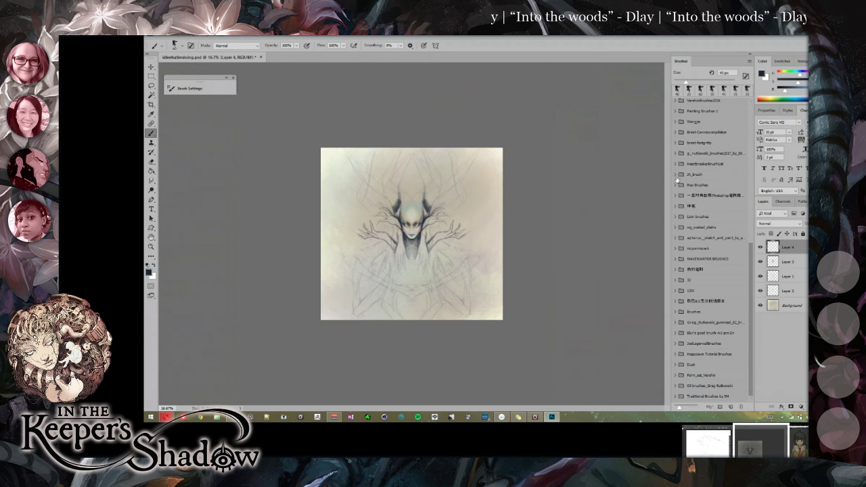
left_click(675, 333)
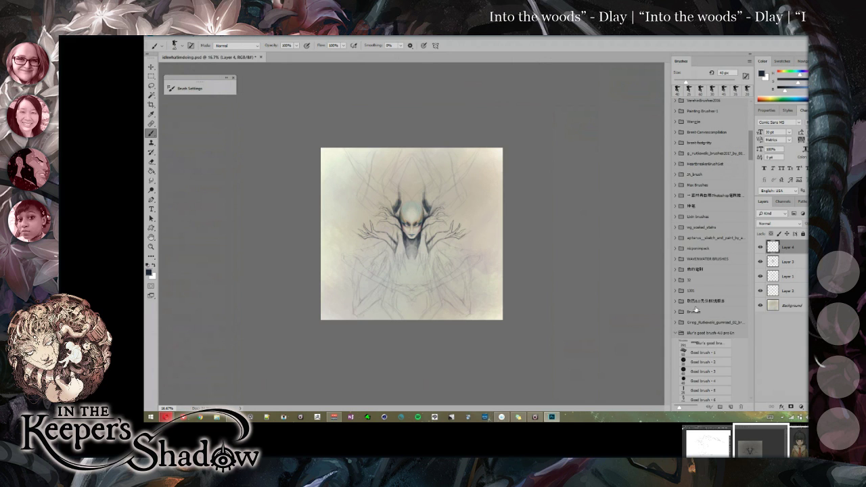
scroll(750, 214, "down", 10)
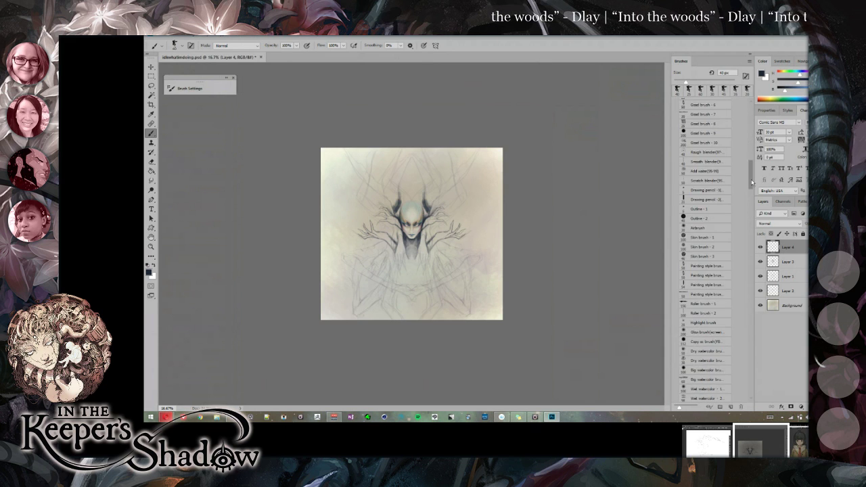
scroll(749, 218, "down", 6)
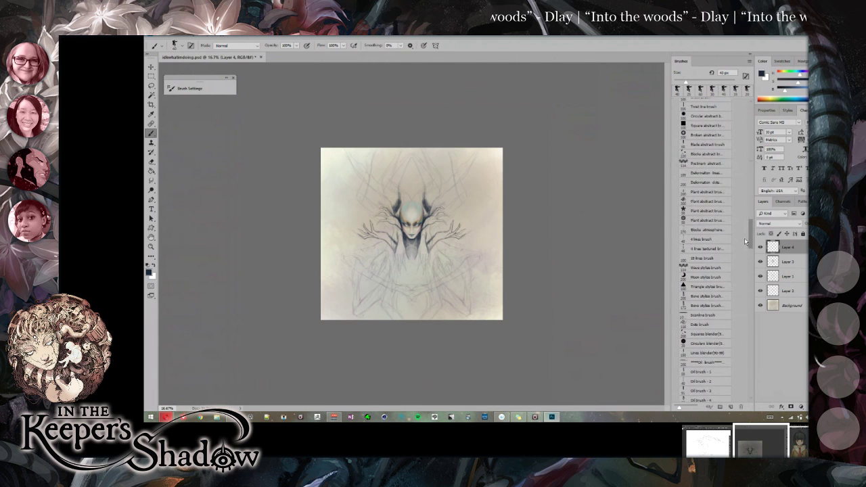
scroll(745, 238, "down", 8)
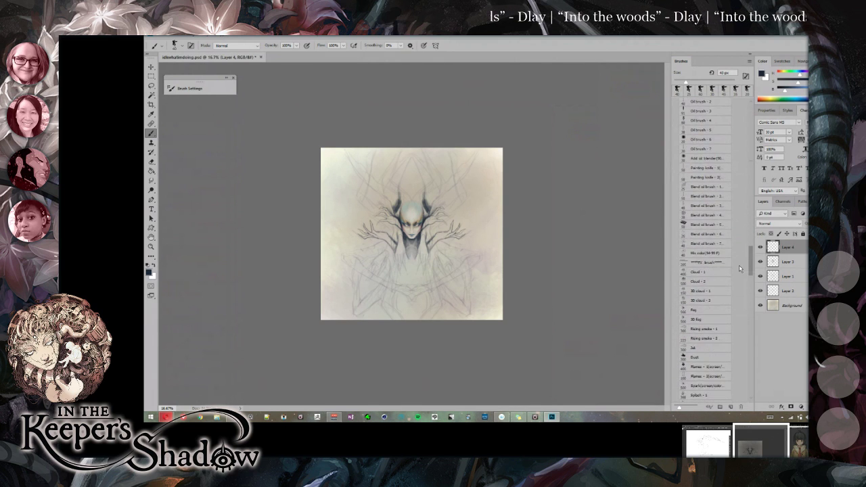
scroll(739, 269, "down", 1)
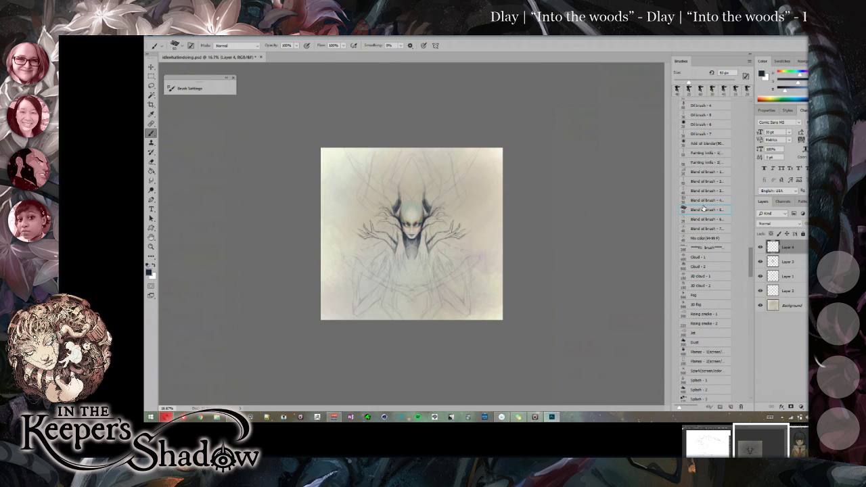
Try out Blend oil brush - 5 and Blend oil brush - 7 with strokes over the creature, undoing the marks.
mouse_move(461, 205)
left_mouse_down()
mouse_move(471, 235)
mouse_move(445, 272)
mouse_move(384, 254)
mouse_move(416, 268)
left_mouse_up()
key("ctrl+z")
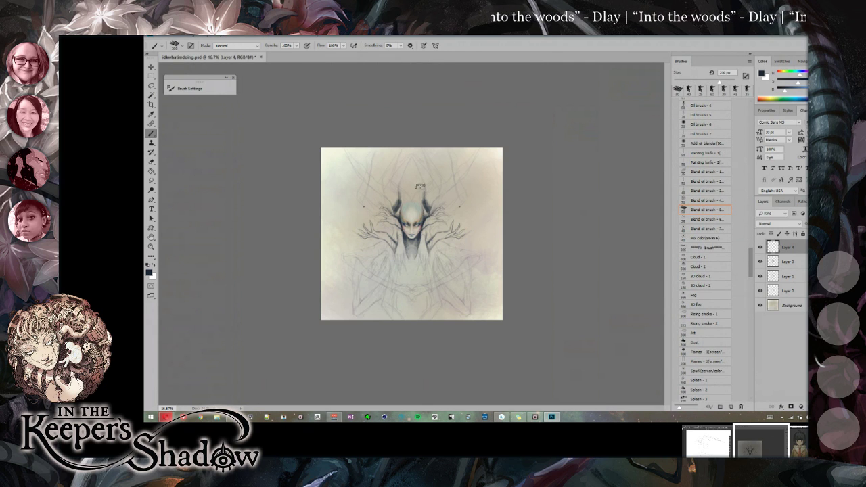
key("ctrl+z")
key("ctrl+z")
left_click_drag(411, 171, 427, 208)
key("ctrl+z")
left_click(693, 229)
left_click_drag(453, 207, 442, 231)
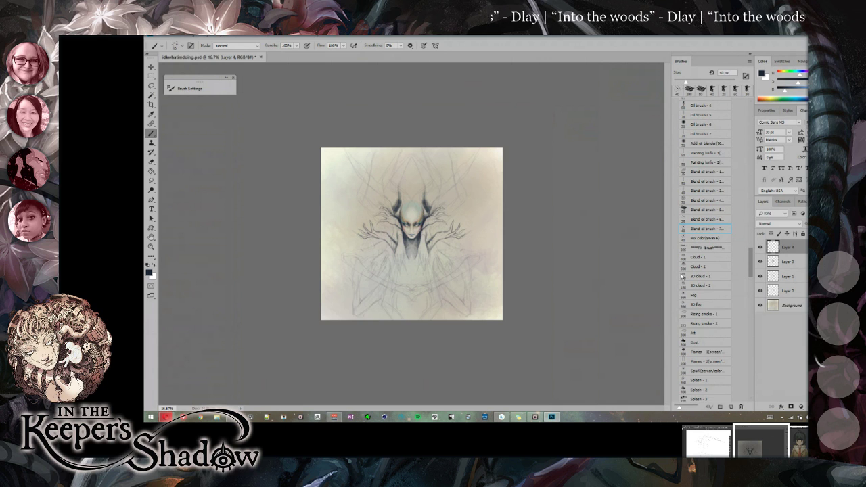
Select the first Painting style brush in the set and enlarge it for work around the horns.
mouse_move(753, 263)
left_mouse_down()
mouse_move(753, 299)
mouse_move(731, 379)
mouse_move(757, 185)
left_mouse_up()
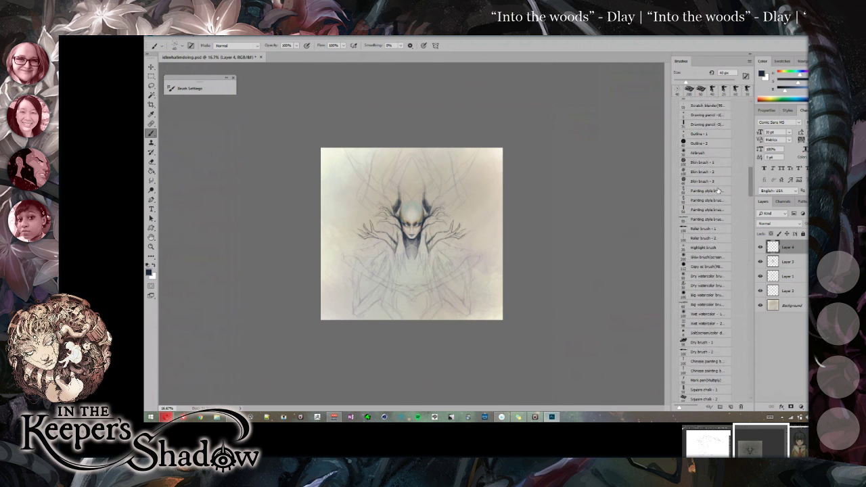
key("ctrl+plus")
key("bracketright")
key("bracketright")
key("bracketright")
key("bracketright")
key("bracketright")
key("bracketright")
key("bracketright")
key("bracketright")
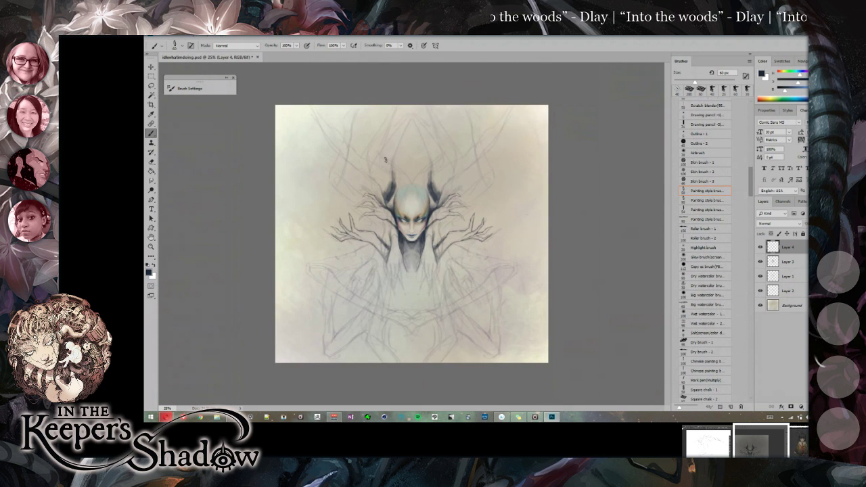
Try a stroke with the Painting style brush between the horns and undo it.
mouse_move(393, 173)
left_mouse_down()
mouse_move(397, 147)
mouse_move(411, 139)
mouse_move(410, 176)
left_mouse_up()
key("ctrl+z")
key("ctrl+alt+z")
key("ctrl+alt+z")
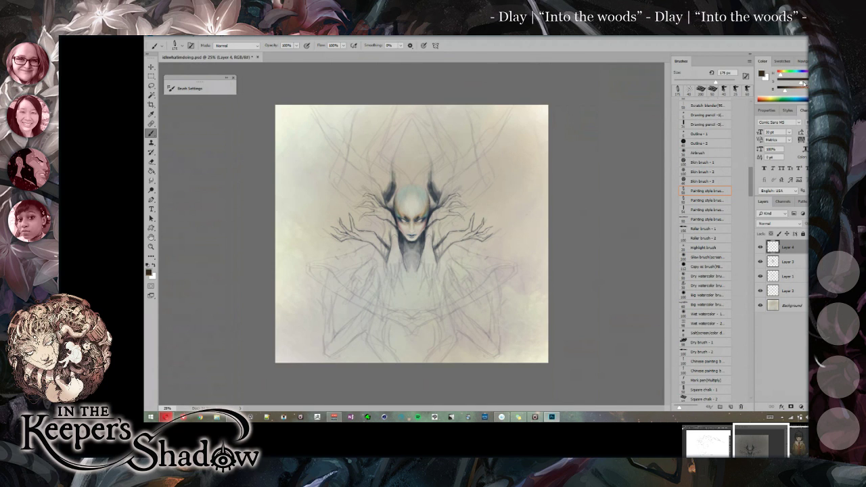
Set the foreground colour to dark red and try strokes above the head, undoing each one.
left_click_drag(802, 88, 791, 92)
left_click(780, 76)
left_click_drag(412, 136, 412, 166)
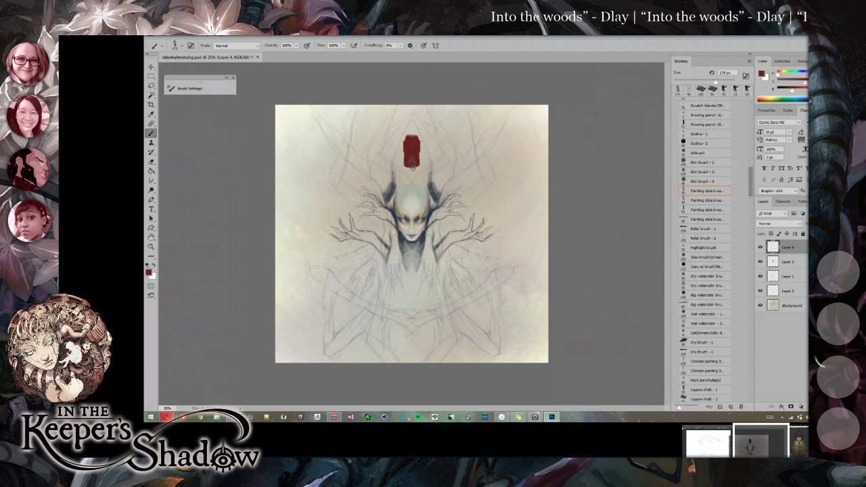
key("ctrl+alt+z")
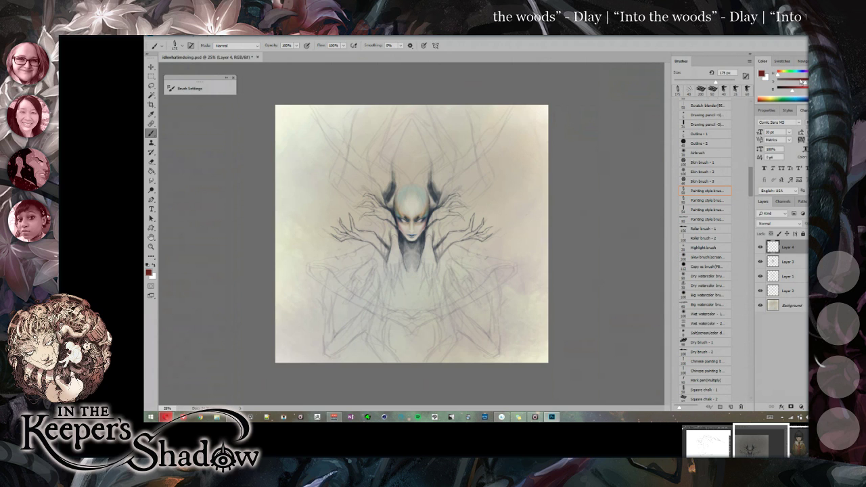
mouse_move(408, 157)
left_mouse_down()
mouse_move(413, 177)
mouse_move(424, 179)
left_mouse_up()
key("ctrl+alt+z")
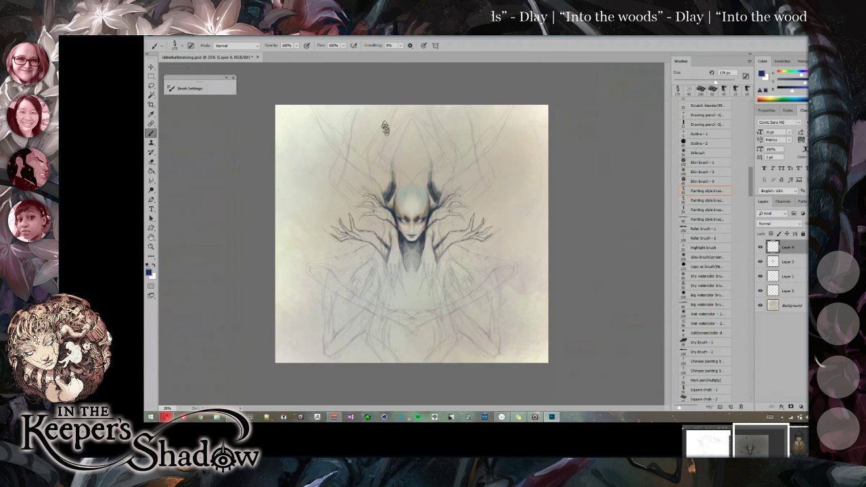
Block in the area around the head, horns and raised hands with deep blue using a much larger brush.
key("bracketleft")
key("bracketleft")
key("bracketright")
key("bracketright")
key("bracketright")
key("bracketright")
key("bracketright")
key("bracketright")
key("bracketright")
mouse_move(289, 107)
left_mouse_down()
mouse_move(281, 150)
mouse_move(299, 109)
mouse_move(315, 160)
mouse_move(315, 103)
mouse_move(324, 174)
mouse_move(339, 101)
mouse_move(343, 140)
mouse_move(360, 143)
mouse_move(387, 101)
mouse_move(393, 157)
mouse_move(405, 122)
mouse_move(363, 139)
mouse_move(362, 159)
mouse_move(360, 117)
mouse_move(345, 106)
mouse_move(382, 96)
mouse_move(421, 105)
mouse_move(386, 117)
mouse_move(400, 136)
mouse_move(365, 92)
mouse_move(349, 143)
mouse_move(335, 115)
mouse_move(348, 108)
mouse_move(370, 182)
mouse_move(381, 144)
mouse_move(378, 238)
mouse_move(382, 158)
mouse_move(386, 230)
mouse_move(382, 197)
mouse_move(414, 157)
mouse_move(387, 181)
mouse_move(417, 166)
mouse_move(382, 196)
mouse_move(390, 180)
mouse_move(414, 168)
mouse_move(378, 220)
mouse_move(378, 177)
mouse_move(365, 180)
mouse_move(366, 230)
mouse_move(353, 190)
mouse_move(342, 191)
mouse_move(286, 119)
mouse_move(289, 159)
mouse_move(333, 214)
mouse_move(273, 142)
mouse_move(354, 241)
mouse_move(284, 140)
mouse_move(364, 237)
mouse_move(324, 163)
mouse_move(374, 244)
mouse_move(351, 246)
mouse_move(372, 245)
mouse_move(343, 224)
mouse_move(267, 125)
left_mouse_up()
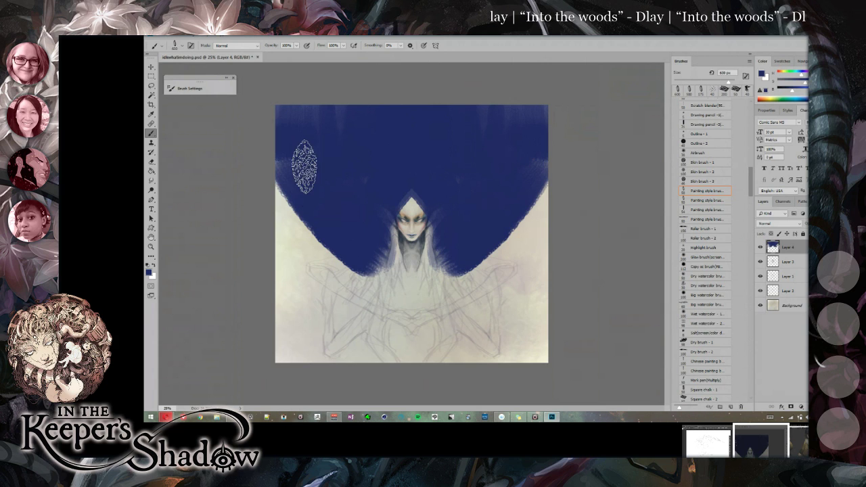
Smooth the curved lower edges of the deep blue area with a much smaller brush.
key("bracketleft")
key("bracketleft")
key("bracketleft")
key("bracketleft")
key("bracketleft")
key("bracketleft")
key("bracketleft")
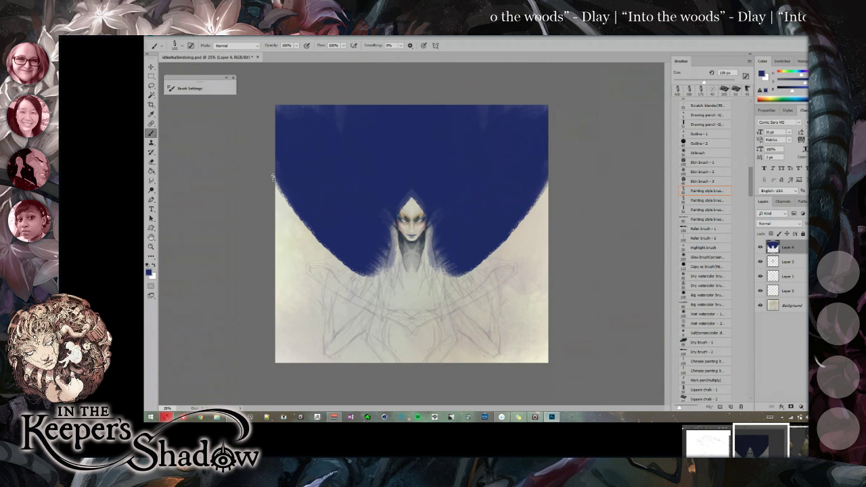
mouse_move(306, 220)
left_mouse_down()
mouse_move(276, 179)
mouse_move(294, 206)
left_mouse_up()
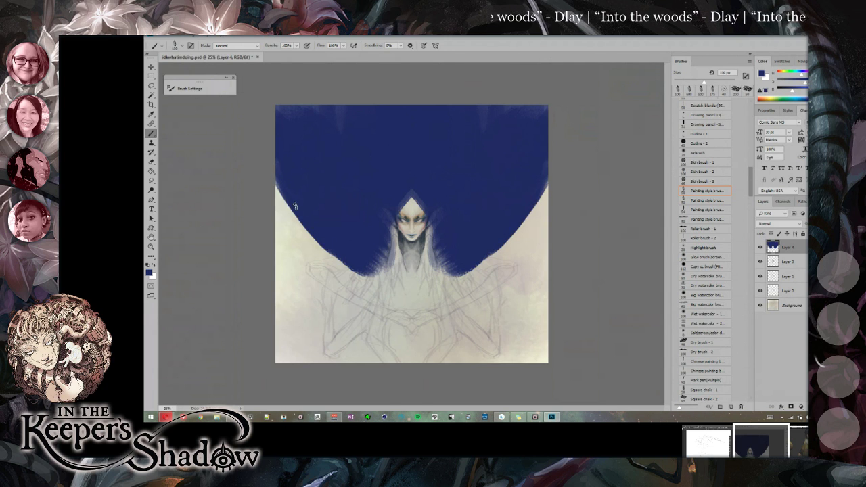
left_click_drag(363, 272, 359, 269)
Erase the blue paint over the creature's bald head, adjusting the eraser size to clear the sides of the face and neck.
key("e")
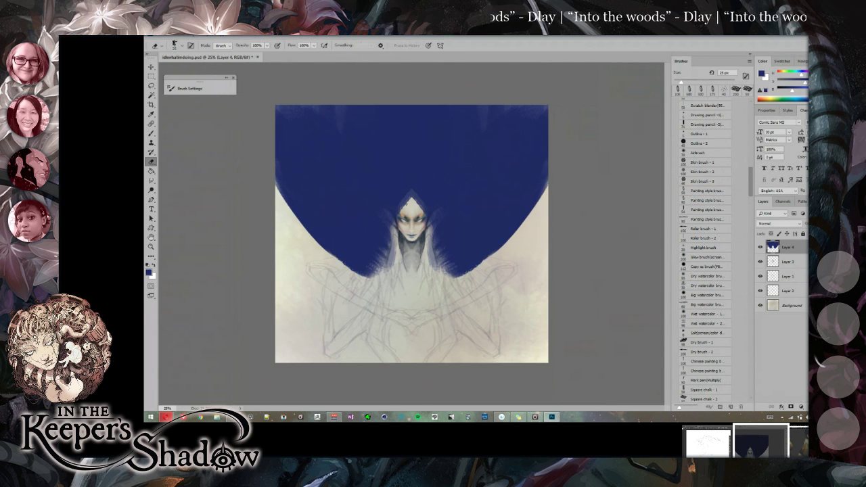
mouse_move(410, 201)
left_mouse_down()
mouse_move(405, 215)
mouse_move(408, 194)
left_mouse_up()
key("bracketright")
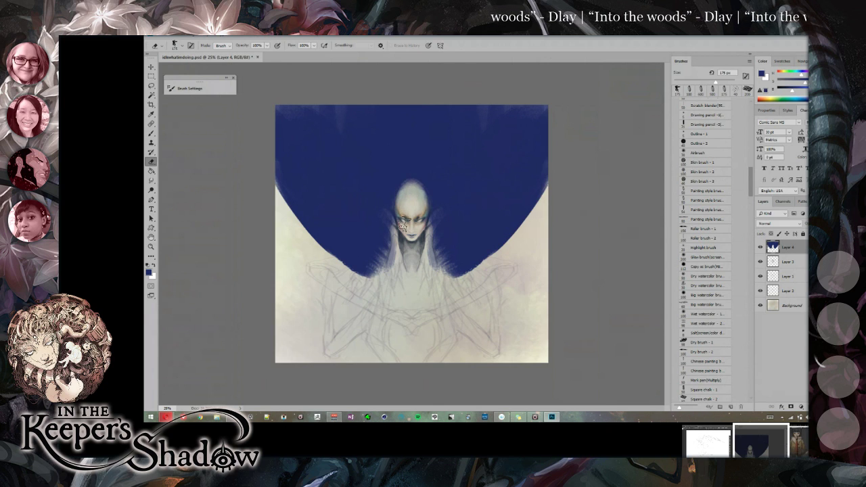
key("bracketleft")
key("bracketleft")
key("bracketleft")
key("bracketleft")
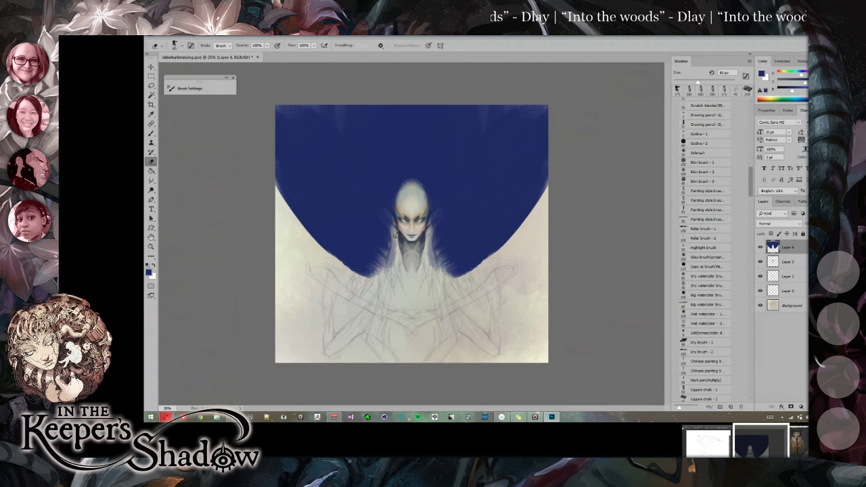
mouse_move(393, 233)
left_mouse_down()
mouse_move(388, 271)
mouse_move(401, 267)
mouse_move(408, 301)
left_mouse_up()
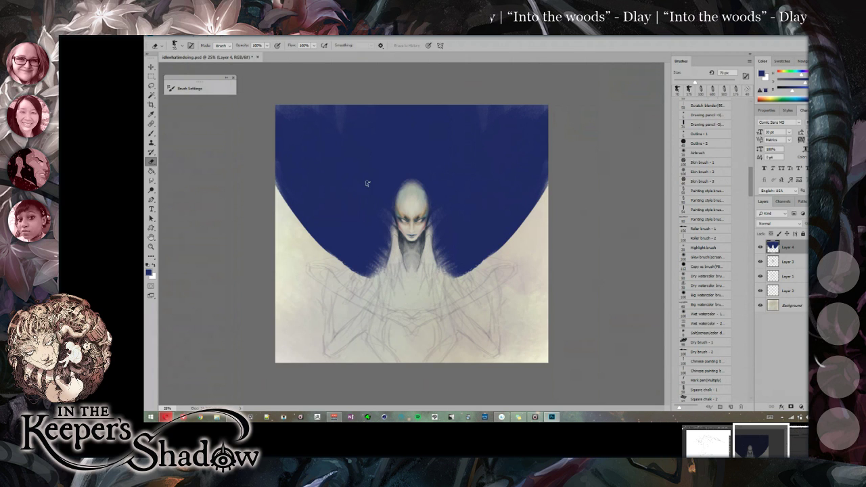
Check the sketch beneath Layer 4, and erase the blue over the upper hands and along the horn outlines.
left_click(760, 247)
left_click(760, 247)
mouse_move(376, 206)
left_mouse_down()
mouse_move(388, 216)
mouse_move(377, 207)
mouse_move(365, 213)
mouse_move(380, 212)
left_mouse_up()
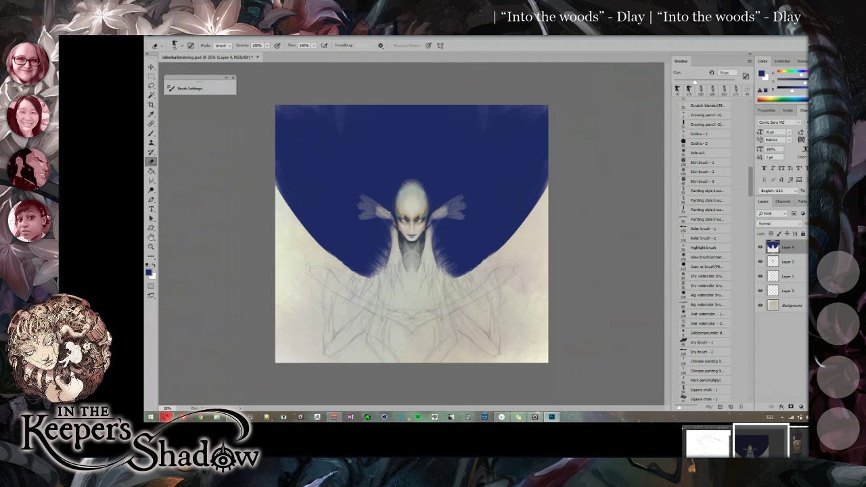
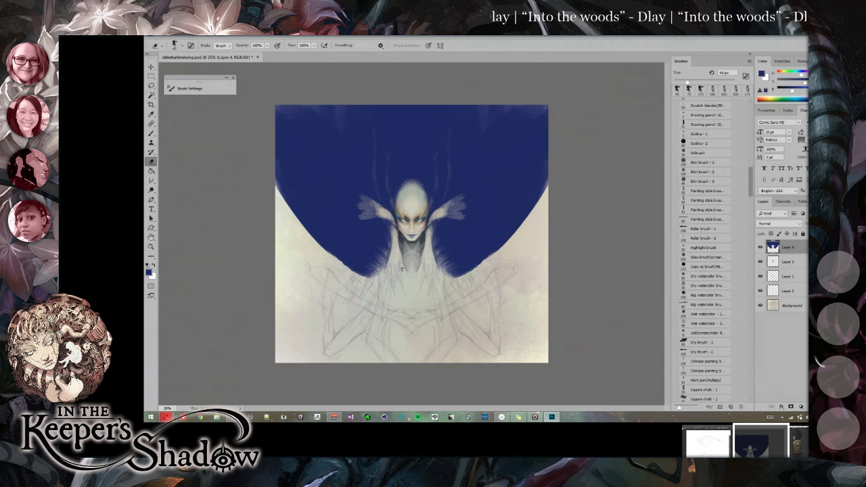
Discard the deep blue paint, leaving an empty Layer 4 above the sketch.
key("ctrl+minus")
key("ctrl+minus")
key("ctrl+minus")
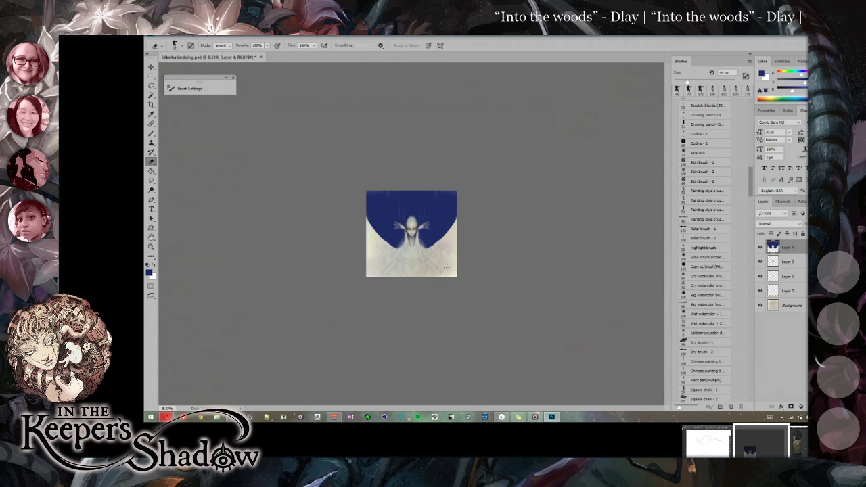
key("Delete")
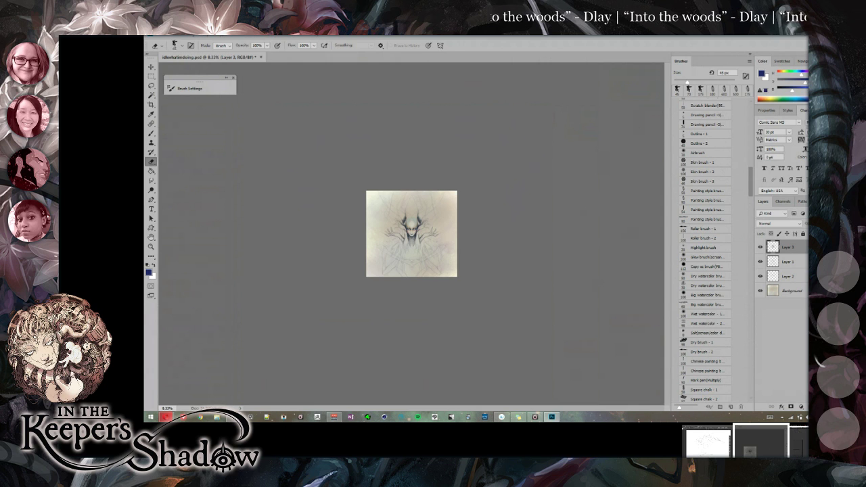
key("ctrl+z")
Refine the eyes with the Painting style brush, undoing the heavy blue strokes and reducing the brush to 8 px.
key("ctrl+plus")
key("ctrl+plus")
key("ctrl+plus")
key("ctrl+plus")
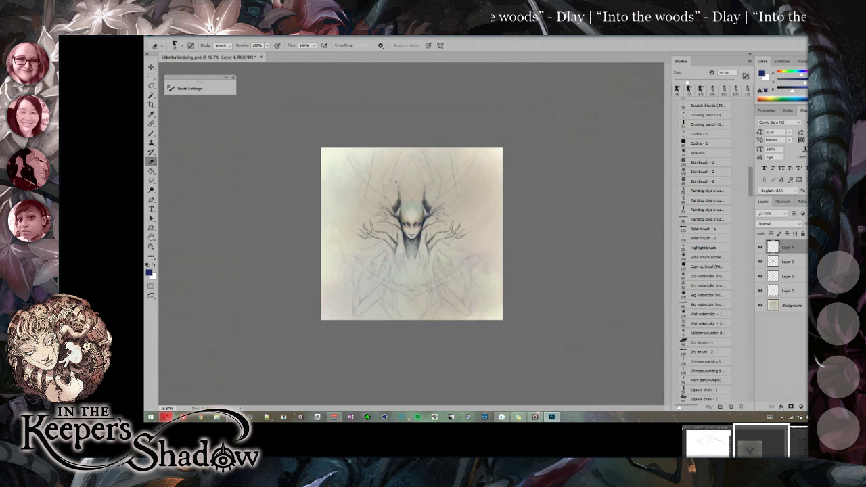
key("b")
key("ctrl+plus")
key("ctrl+plus")
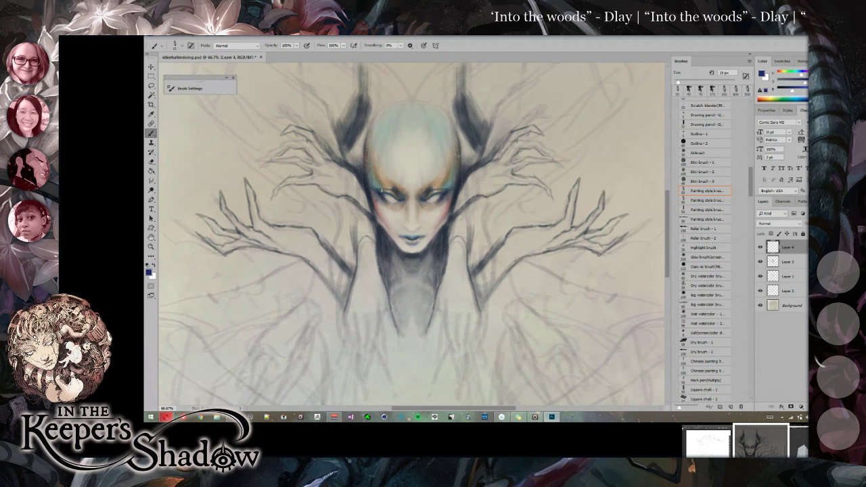
left_click_drag(385, 192, 399, 196)
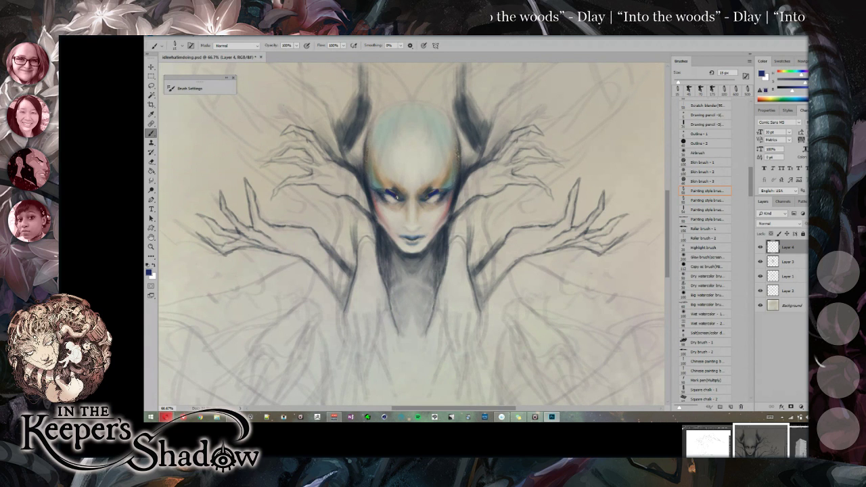
key("ctrl+z")
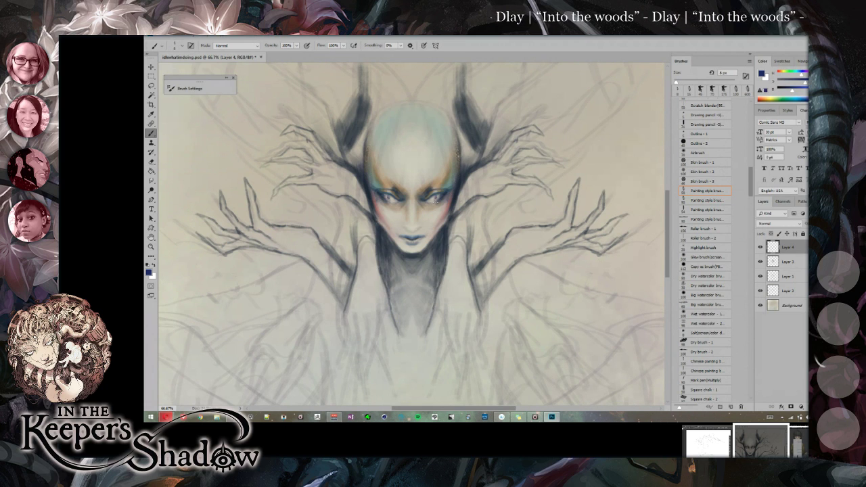
Try test strokes with Skin brush - 3 and Roller brush - 2 around the figure, undoing the marks.
key("ctrl+minus")
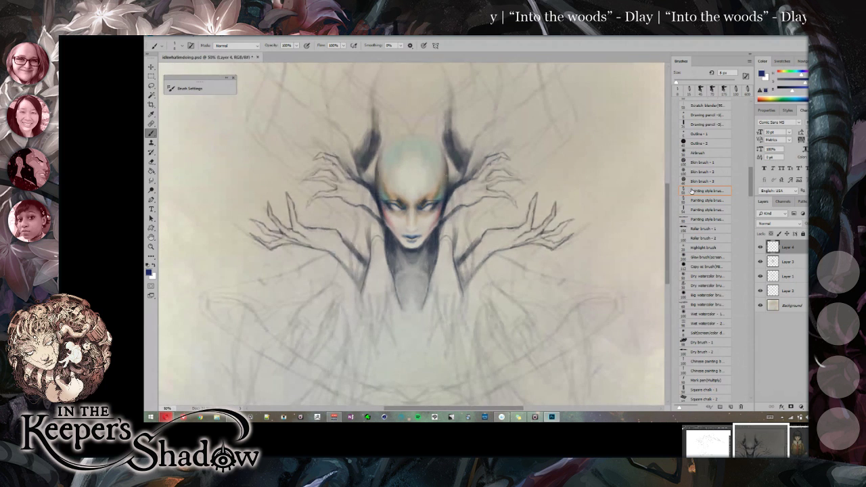
left_click(700, 181)
mouse_move(441, 257)
left_mouse_down()
mouse_move(447, 304)
mouse_move(460, 322)
left_mouse_up()
key("ctrl+z")
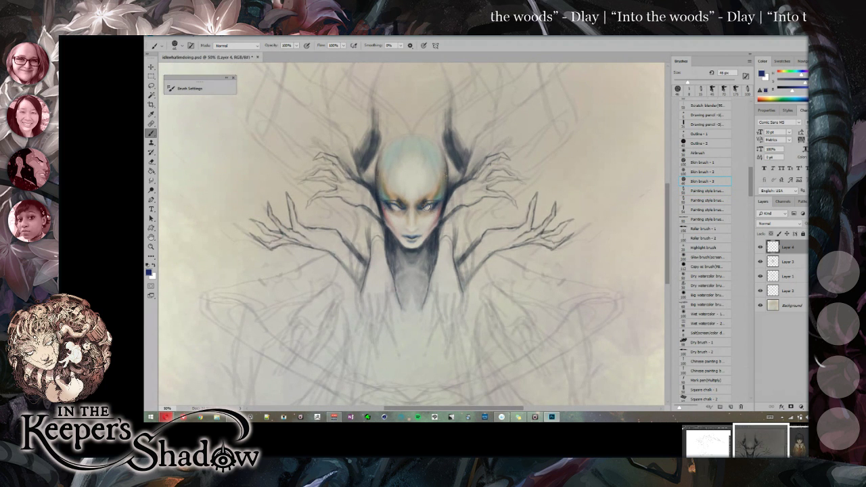
mouse_move(429, 212)
left_mouse_down()
mouse_move(432, 255)
mouse_move(429, 221)
left_mouse_up()
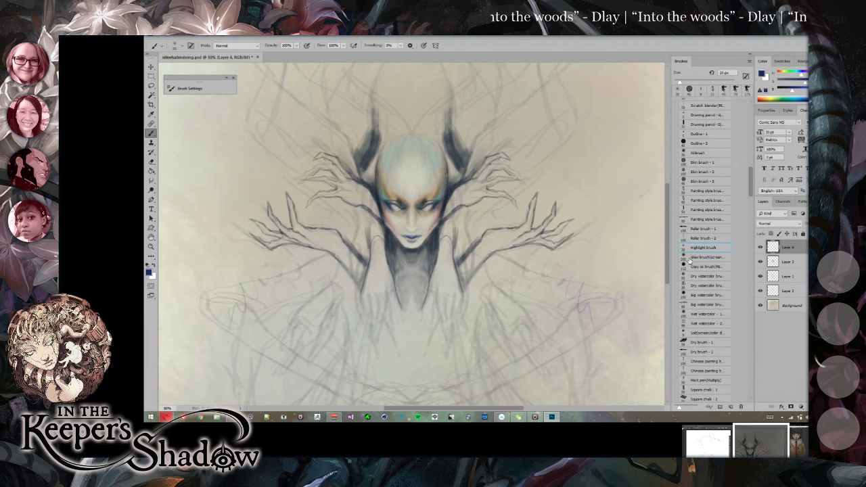
mouse_move(600, 265)
left_mouse_down()
mouse_move(586, 284)
mouse_move(594, 276)
mouse_move(594, 293)
mouse_move(591, 271)
mouse_move(594, 305)
left_mouse_up()
key("ctrl+z")
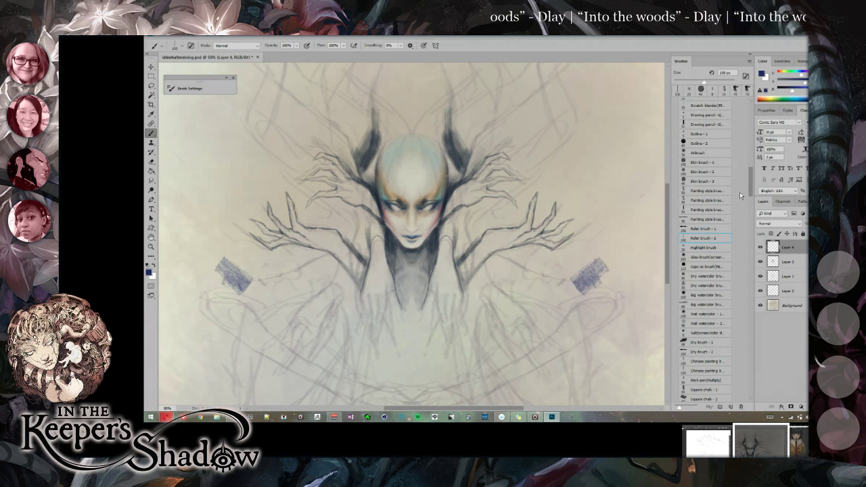
key("ctrl+z")
Collapse the open Blur's good brush set, expand a Chinese-named brush set and select one of its Darken-mode brushes.
scroll(742, 176, "up", 5)
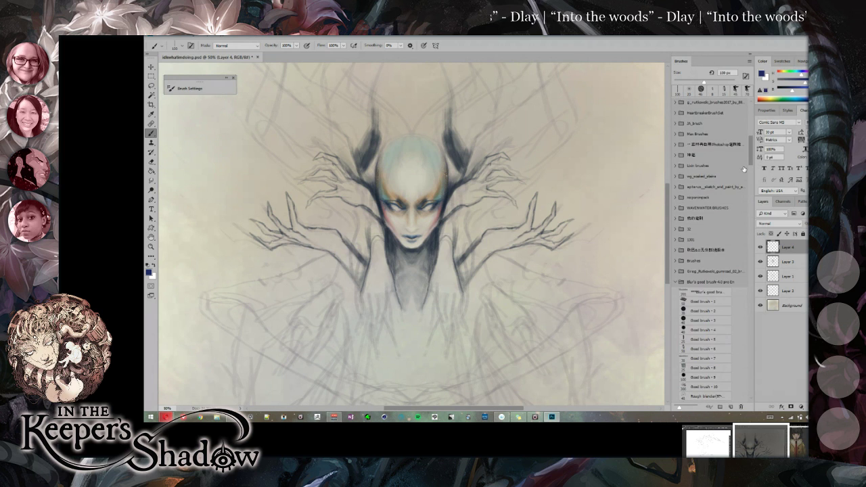
left_click(680, 282)
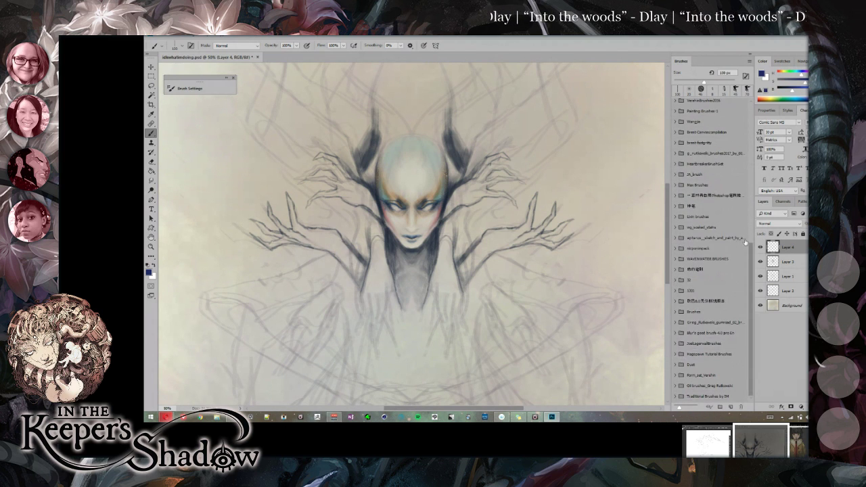
scroll(749, 250, "up", 8)
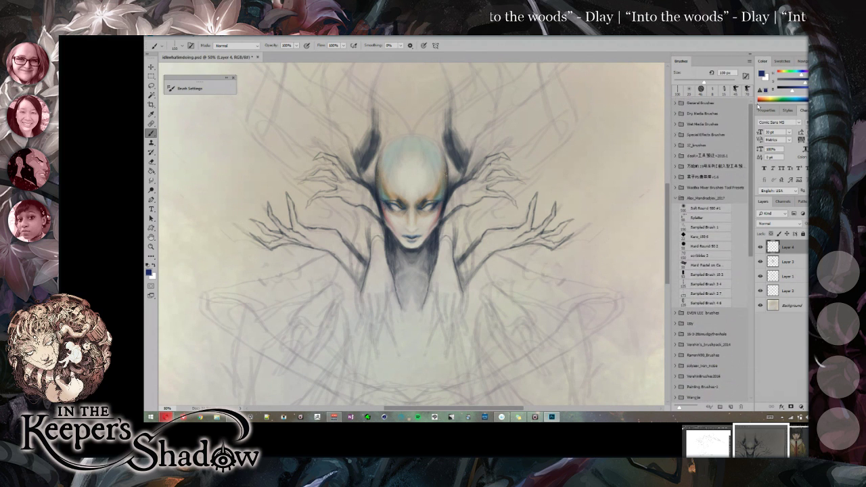
left_click(675, 157)
left_click_drag(750, 155, 747, 214)
left_click(697, 208)
Test the new brush near the upper hand, undo the stroke and reduce the brush size to 70 px.
left_click_drag(499, 182, 503, 184)
key("ctrl+z")
key("bracketleft")
key("bracketleft")
key("bracketleft")
key("bracketleft")
key("bracketleft")
key("bracketleft")
key("bracketleft")
key("bracketleft")
key("bracketleft")
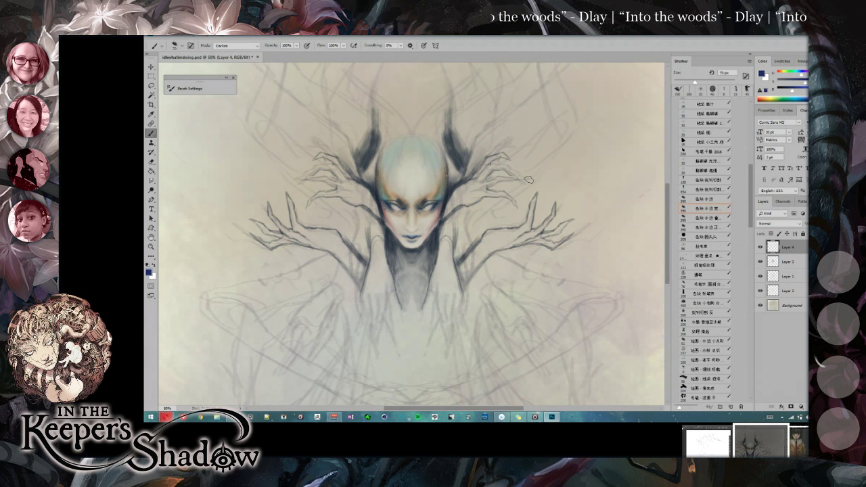
Darken the foreground colour to near-black, try a stroke beside the head and undo it.
left_click_drag(803, 82, 780, 92)
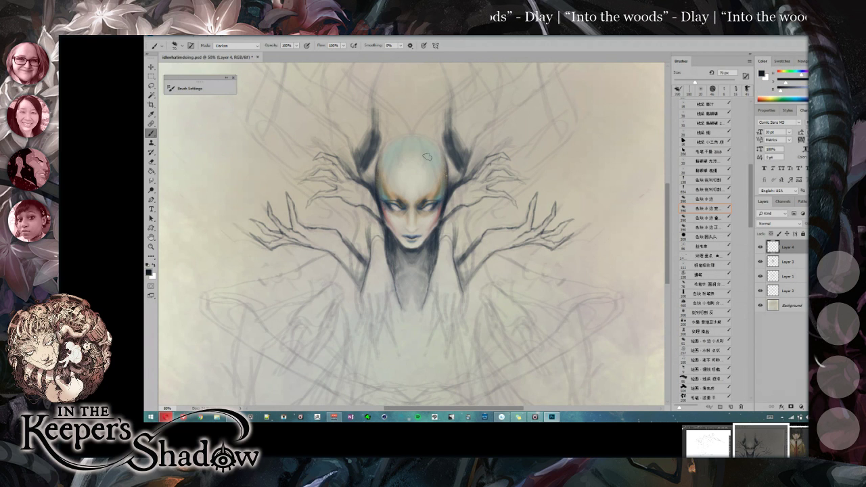
left_click_drag(448, 191, 463, 179)
key("ctrl+z")
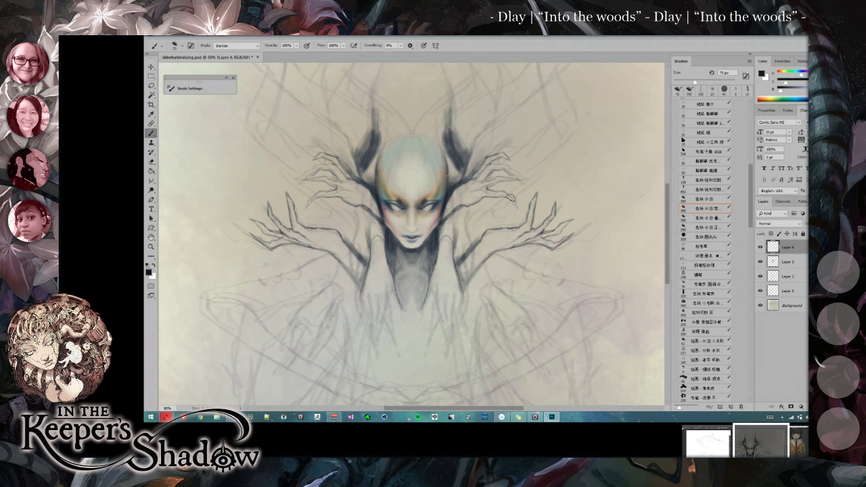
Set the foreground colour to dark blue and paint the gaps between the horns and the upper hands.
left_click(770, 103)
left_click_drag(797, 93, 789, 93)
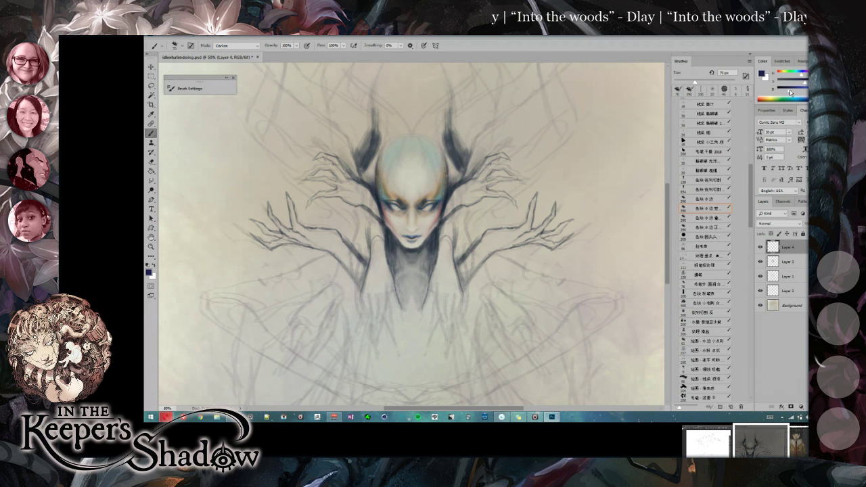
key("ctrl+minus")
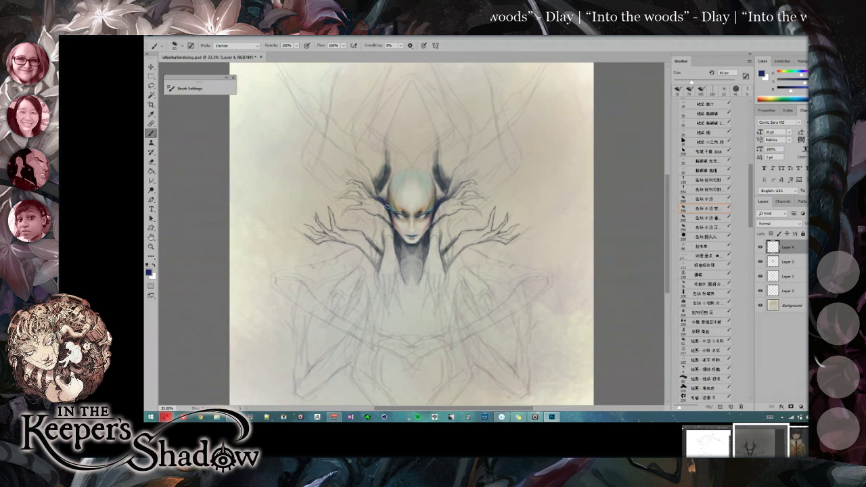
left_click_drag(386, 197, 387, 183)
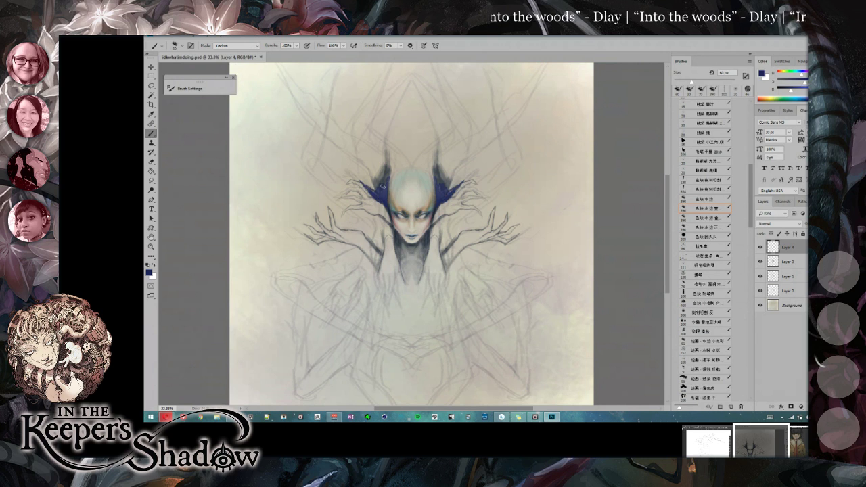
Extend the blue beside the horns with a larger Multiply-mode brush and fill the pointed diamond shapes above the head.
left_click(695, 228)
key("]")
mouse_move(452, 181)
left_mouse_down()
mouse_move(447, 187)
mouse_move(474, 177)
mouse_move(462, 175)
left_mouse_up()
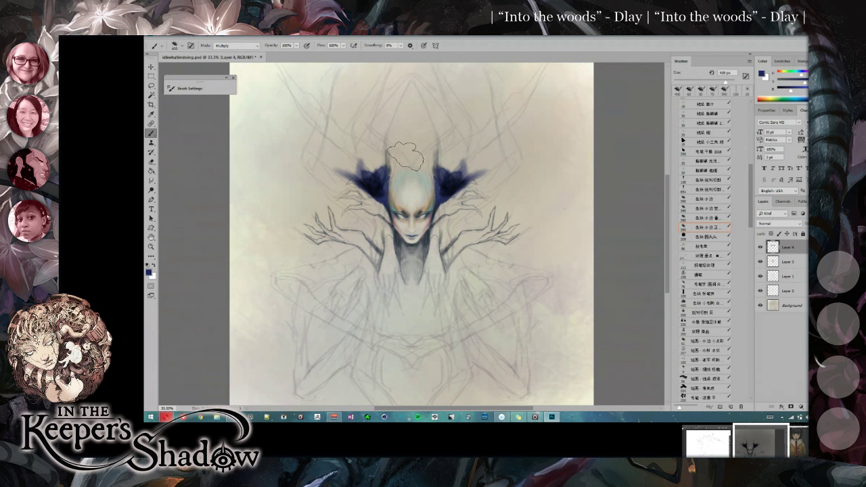
mouse_move(408, 166)
left_mouse_down()
mouse_move(386, 138)
mouse_move(399, 124)
mouse_move(399, 147)
mouse_move(404, 126)
mouse_move(410, 154)
mouse_move(400, 105)
mouse_move(400, 142)
mouse_move(408, 98)
mouse_move(409, 125)
mouse_move(403, 134)
mouse_move(405, 101)
mouse_move(391, 139)
mouse_move(403, 157)
mouse_move(400, 125)
mouse_move(400, 152)
mouse_move(371, 130)
mouse_move(381, 139)
mouse_move(375, 120)
mouse_move(388, 86)
mouse_move(368, 121)
mouse_move(397, 60)
mouse_move(382, 105)
mouse_move(400, 64)
mouse_move(407, 63)
mouse_move(398, 74)
mouse_move(407, 70)
mouse_move(371, 128)
mouse_move(393, 167)
mouse_move(377, 132)
left_mouse_up()
Shade along the raised forearms beside the face in dark blue with a smaller brush.
key("bracketleft")
key("bracketleft")
key("bracketleft")
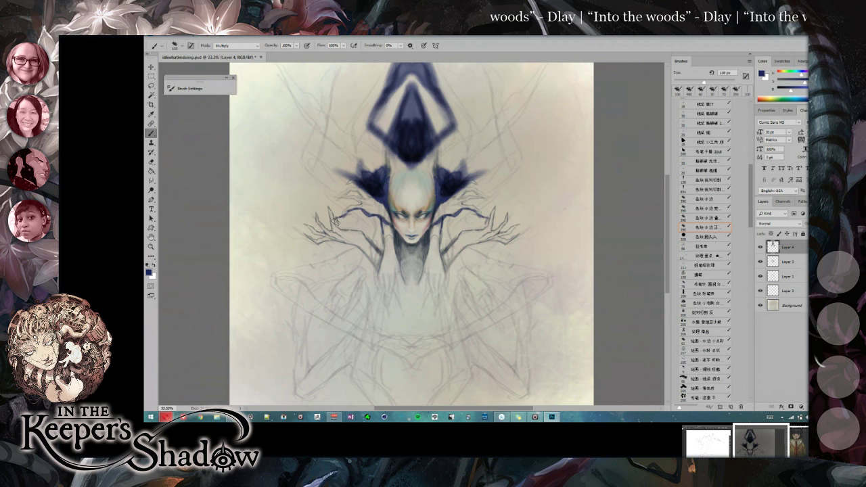
key("bracketright")
mouse_move(353, 215)
left_mouse_down()
mouse_move(365, 210)
mouse_move(382, 230)
mouse_move(375, 230)
left_mouse_up()
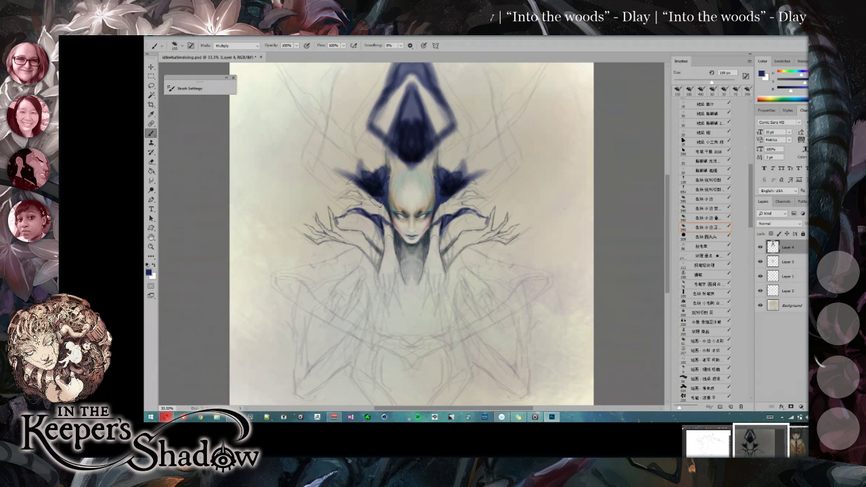
Fill the neck with dark blue and extend it down the chest as a narrow point, enlarging the brush for the chest.
key("ctrl+minus")
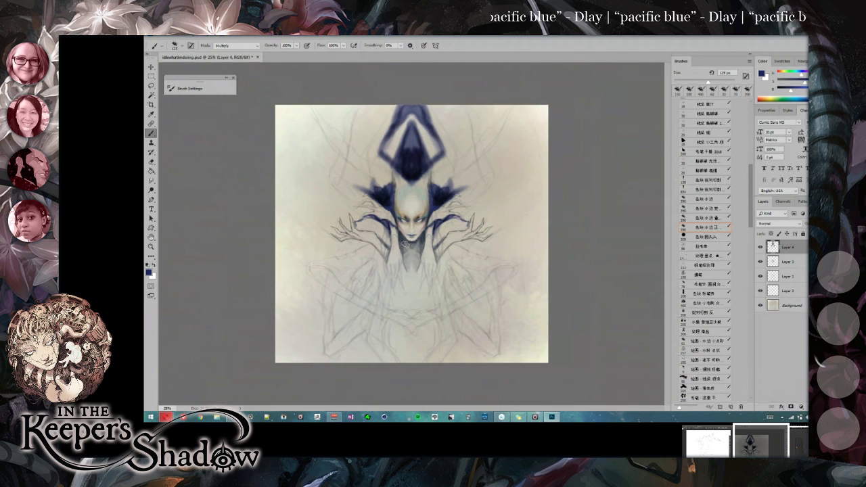
key("bracketleft")
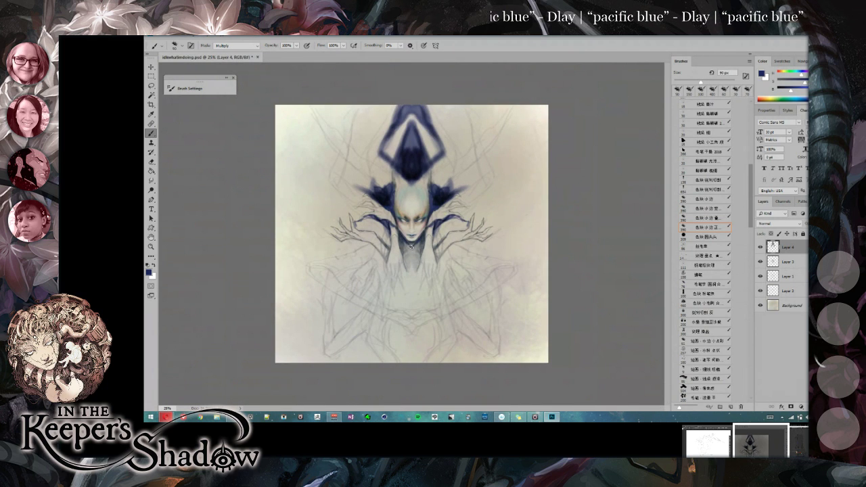
key("bracketright")
key("bracketright")
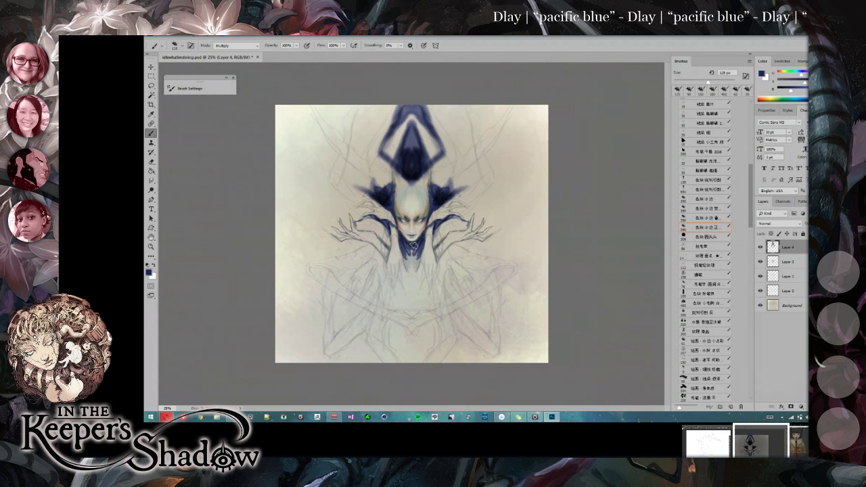
left_click_drag(406, 258, 412, 267)
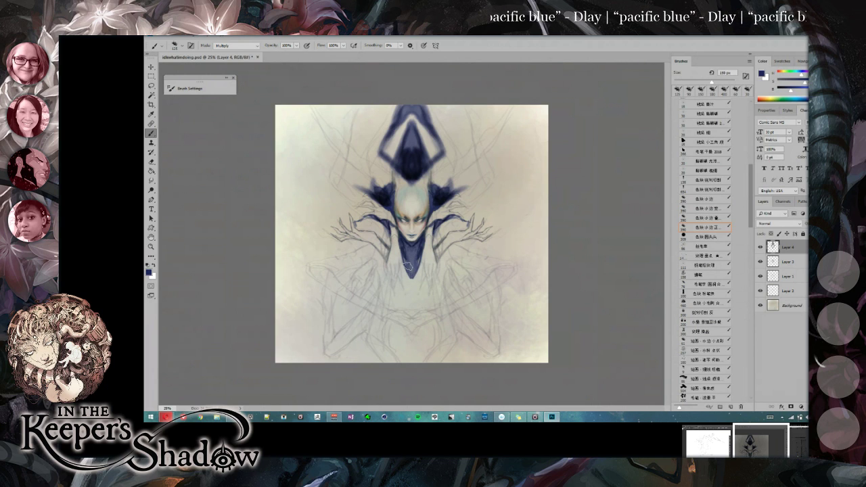
key("bracketright")
left_click_drag(409, 271, 411, 312)
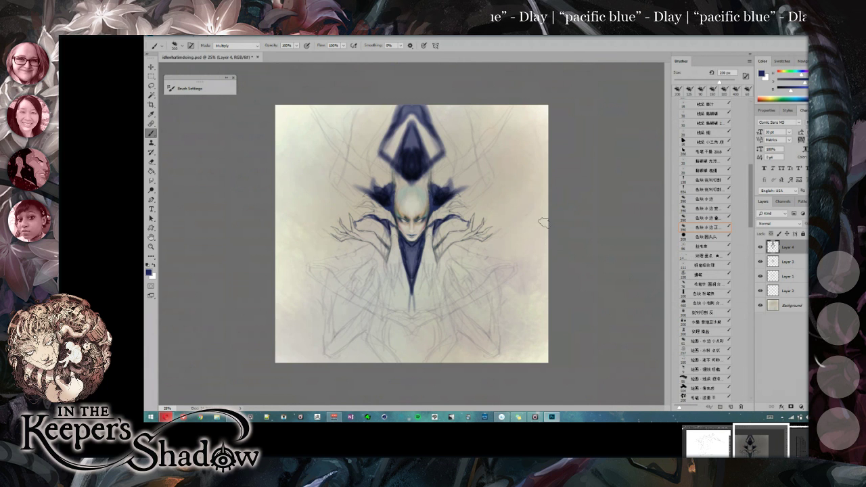
Paint dark blue around the upper hands' fingers and beneath the outer hands with a larger brush, sweeping curved strips to the canvas edges.
key("bracketleft")
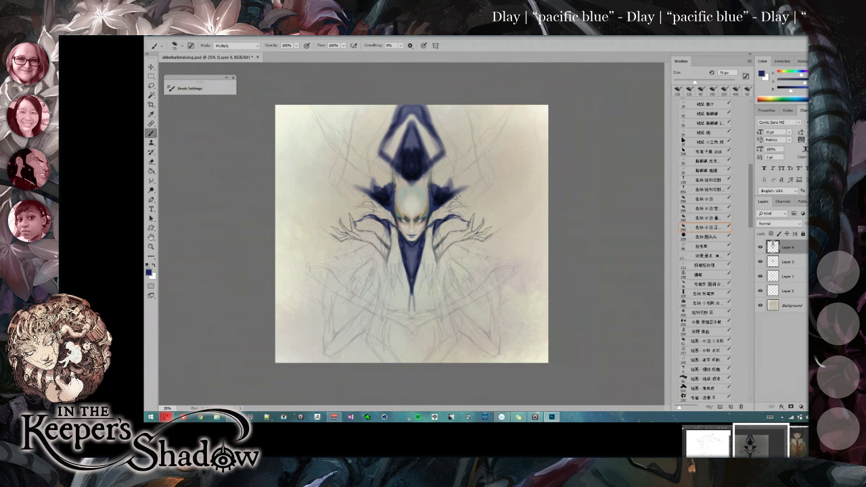
key("ctrl+plus")
key("e")
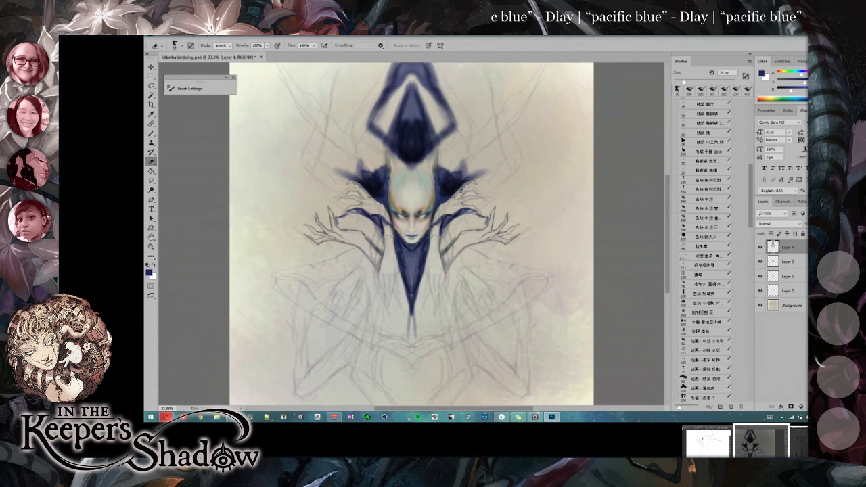
key("b")
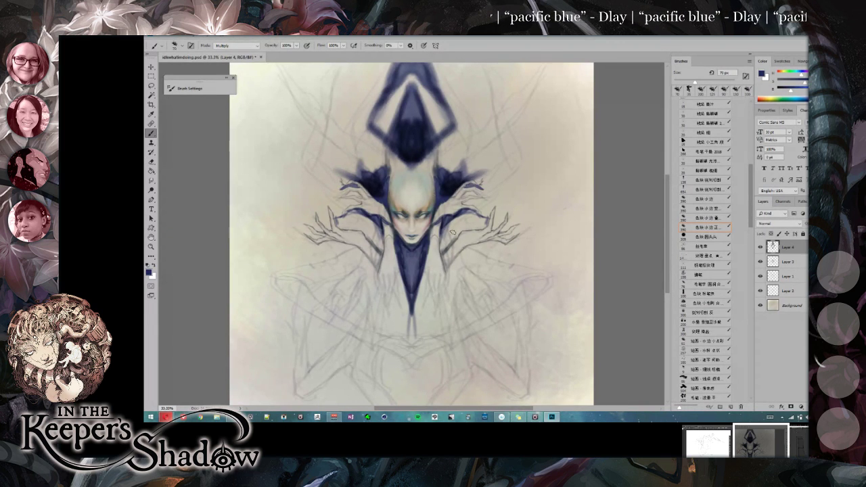
key("bracketright")
key("bracketright")
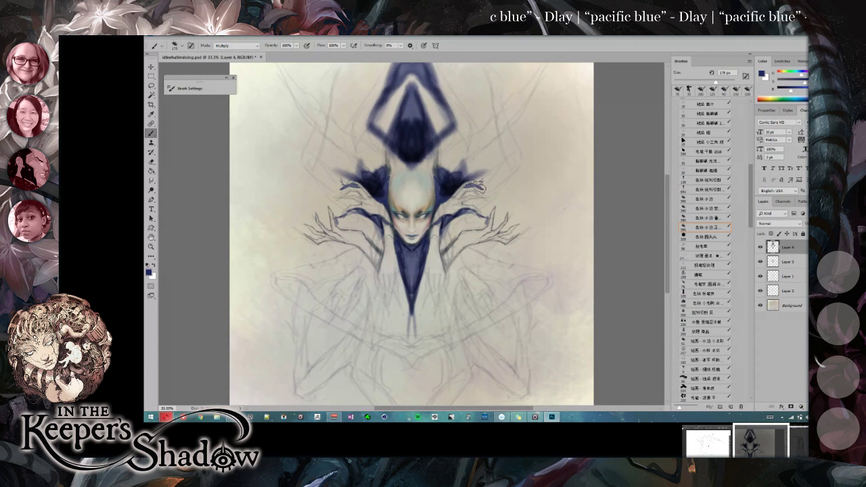
mouse_move(479, 188)
left_mouse_down()
mouse_move(472, 203)
mouse_move(486, 211)
mouse_move(490, 198)
mouse_move(443, 249)
mouse_move(445, 232)
mouse_move(442, 252)
mouse_move(467, 229)
mouse_move(450, 235)
mouse_move(482, 218)
left_mouse_up()
mouse_move(472, 255)
left_mouse_down()
mouse_move(508, 251)
mouse_move(500, 244)
mouse_move(509, 249)
mouse_move(474, 249)
mouse_move(494, 258)
mouse_move(496, 247)
mouse_move(500, 261)
mouse_move(512, 262)
mouse_move(501, 258)
mouse_move(573, 239)
mouse_move(532, 257)
mouse_move(609, 218)
mouse_move(506, 264)
mouse_move(522, 265)
mouse_move(503, 261)
mouse_move(530, 270)
mouse_move(499, 254)
left_mouse_up()
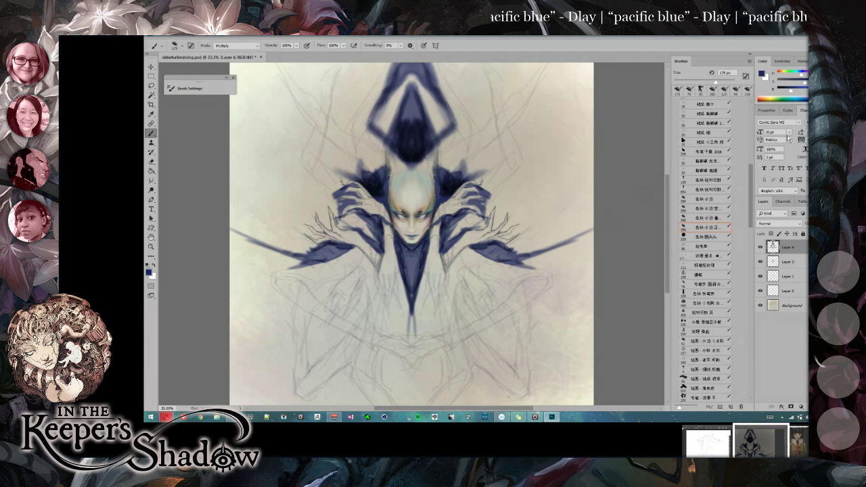
Darken the Background layer with Curves by pulling the RGB curve down to input 178, output 127.
left_click(782, 305)
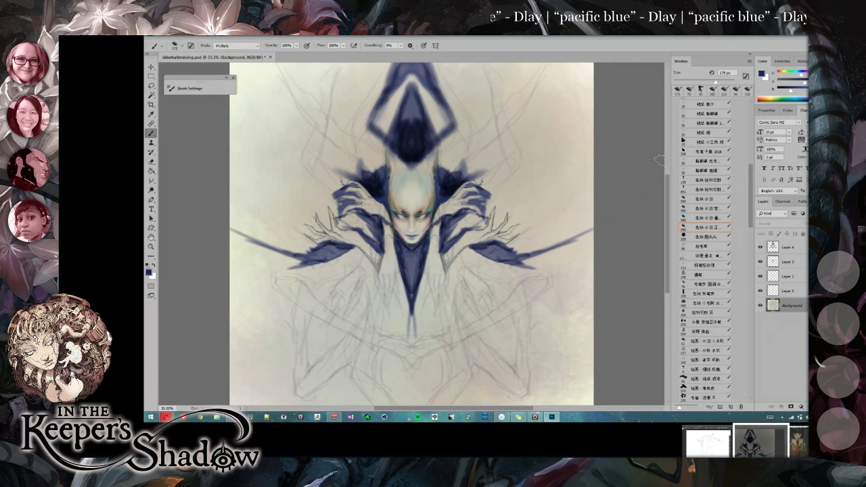
key("ctrl+u")
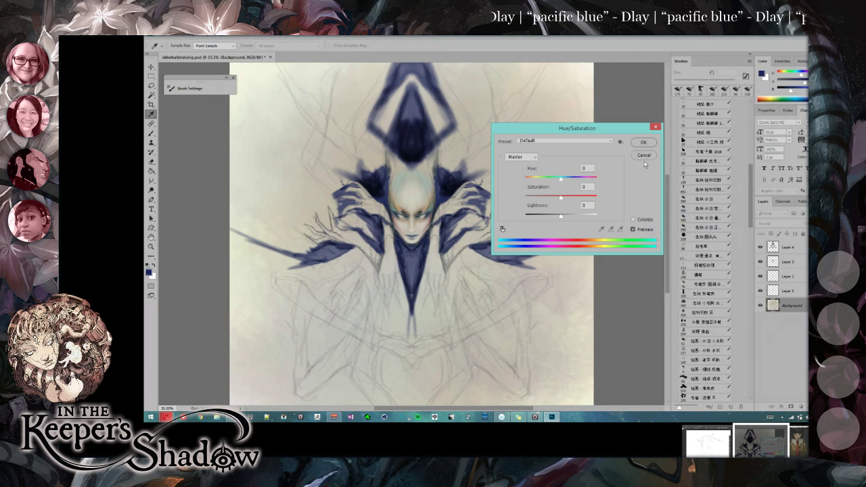
left_click(644, 155)
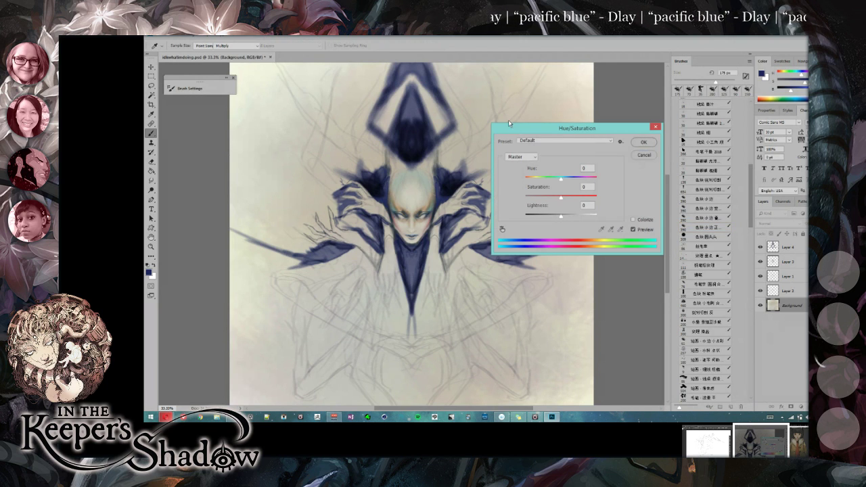
left_click(189, 38)
mouse_move(224, 52)
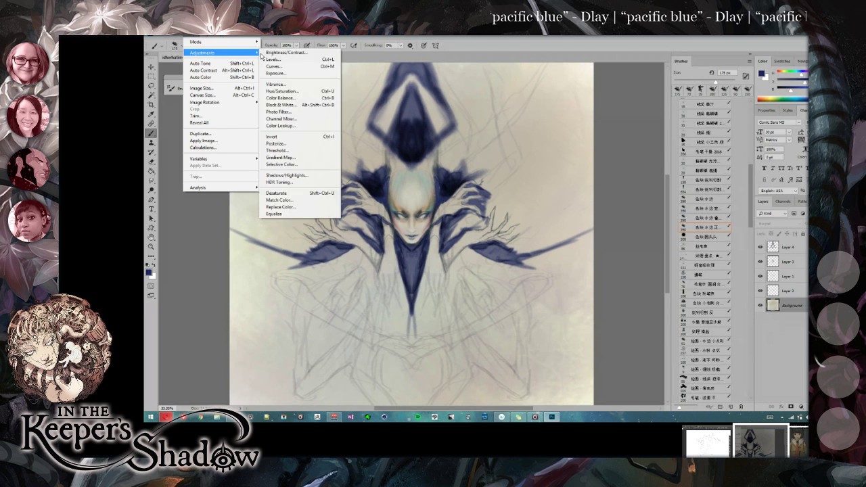
left_click(304, 68)
mouse_move(542, 208)
left_mouse_down()
mouse_move(551, 238)
mouse_move(548, 209)
mouse_move(539, 204)
mouse_move(550, 221)
mouse_move(542, 207)
mouse_move(547, 213)
left_mouse_up()
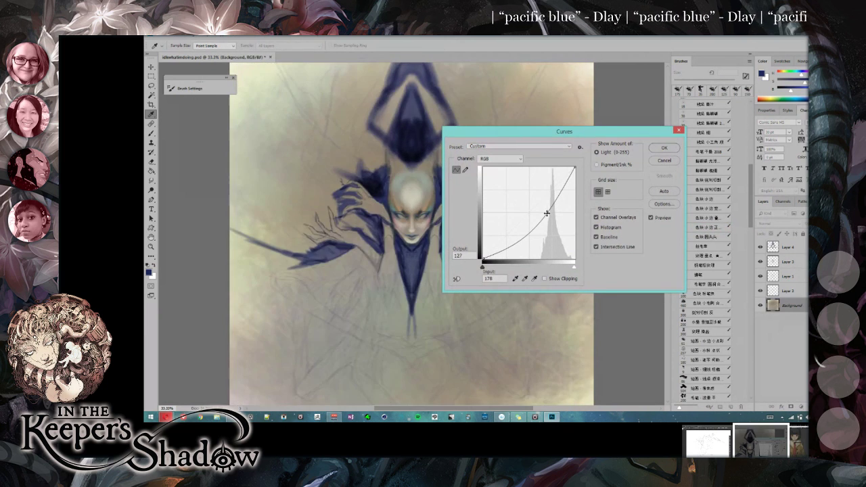
Set the Red channel's curve point to input 116, output 112, and raise the Green channel's curve.
left_click(500, 158)
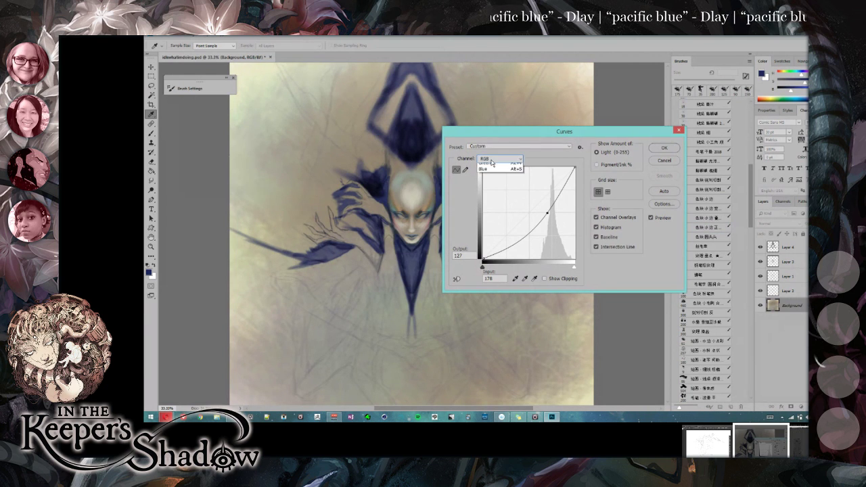
left_click(500, 167)
mouse_move(531, 232)
left_mouse_down()
mouse_move(521, 244)
mouse_move(512, 205)
mouse_move(525, 218)
left_mouse_up()
left_click(500, 159)
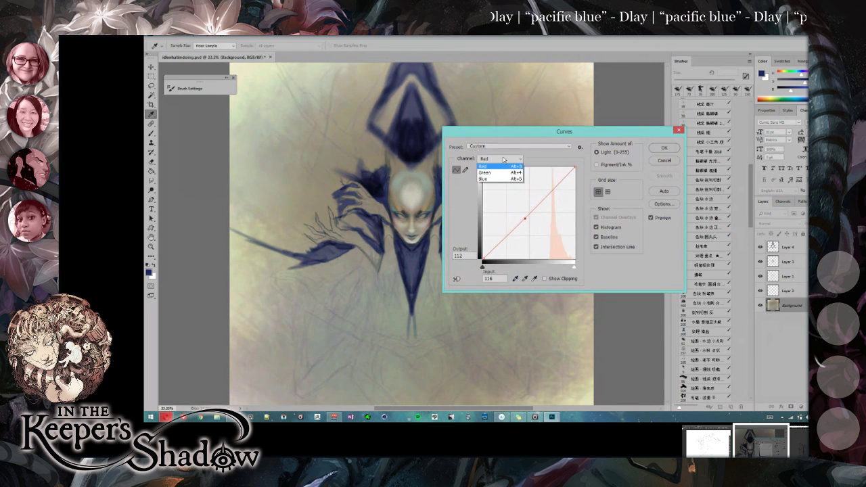
left_click(504, 171)
left_click(504, 162)
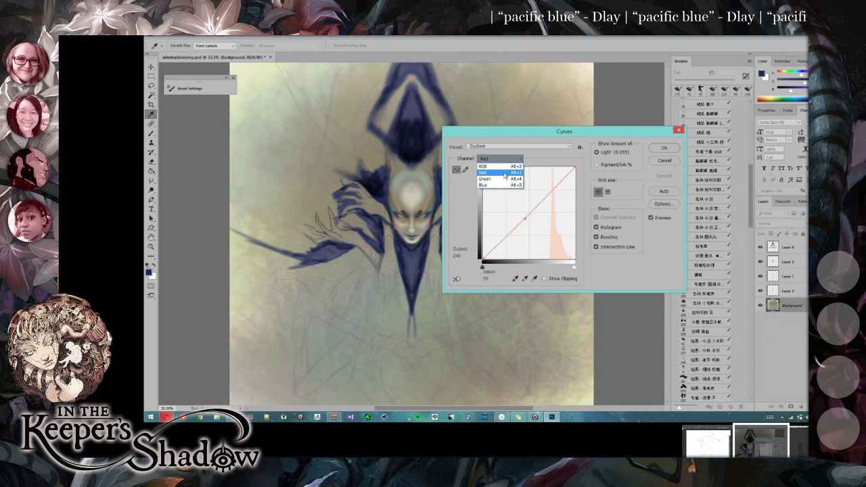
left_click(504, 178)
left_click_drag(529, 232, 526, 214)
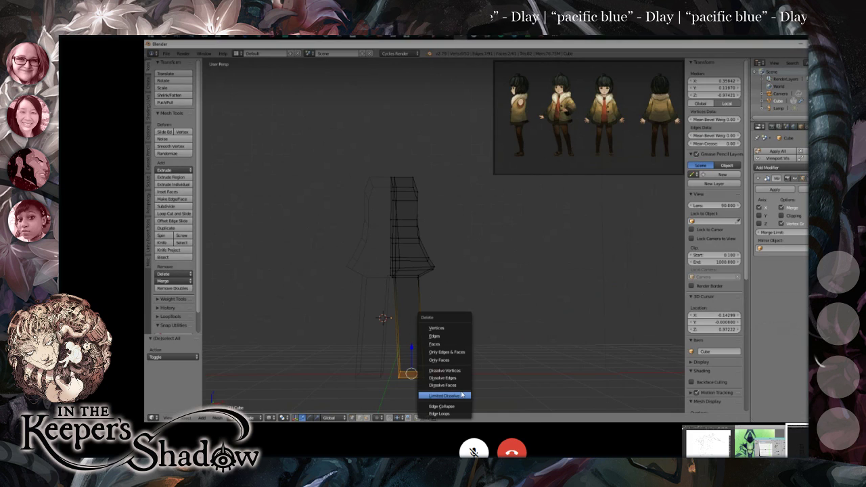
In Blender, delete the selected leg vertices below the coat mesh and display the model in solid shading.
left_click(461, 326)
left_click_drag(461, 325, 452, 305)
left_click(271, 417)
left_click(282, 397)
left_click(272, 417)
left_click(282, 397)
mouse_move(315, 382)
left_mouse_down()
mouse_move(451, 323)
mouse_move(485, 315)
mouse_move(505, 344)
mouse_move(500, 337)
left_mouse_up()
left_click_drag(424, 296, 426, 368)
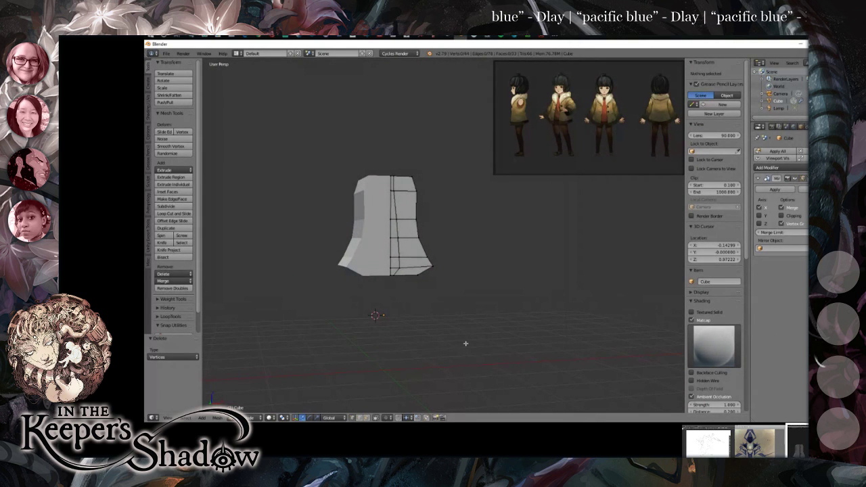
left_click_drag(465, 343, 441, 350)
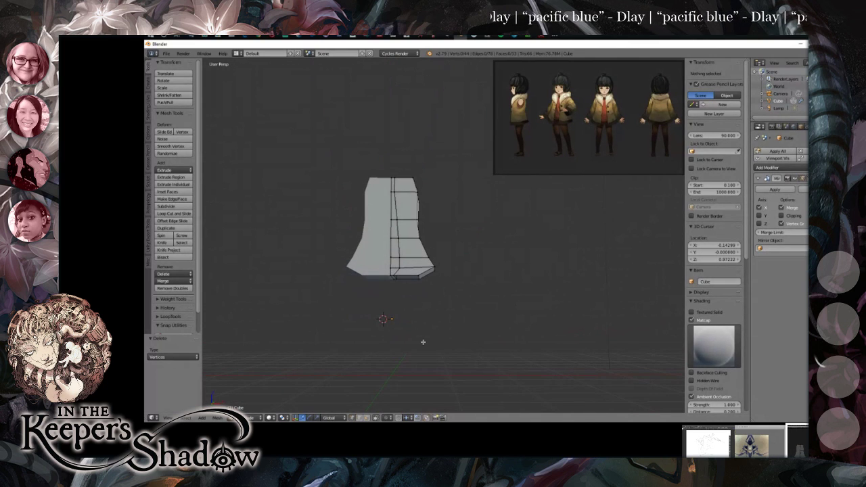
key("KP_1")
key("a")
key("b")
left_click_drag(394, 274, 427, 287)
left_click_drag(429, 329, 432, 310)
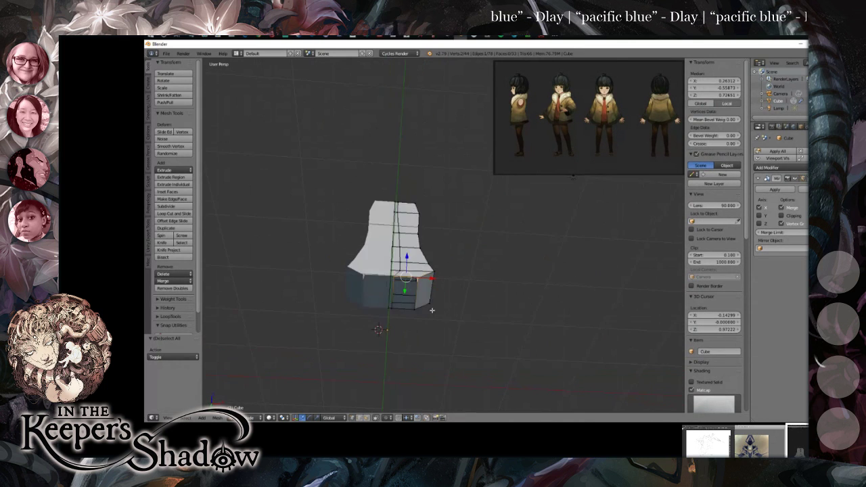
key("a")
key("KP_1")
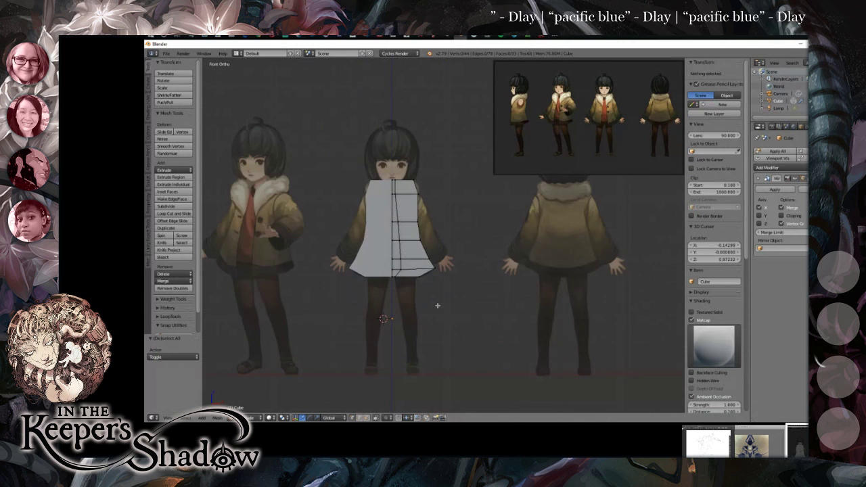
Select the vertices along the coat mesh's bottom opening in wireframe display and try to inset them.
left_click(269, 417)
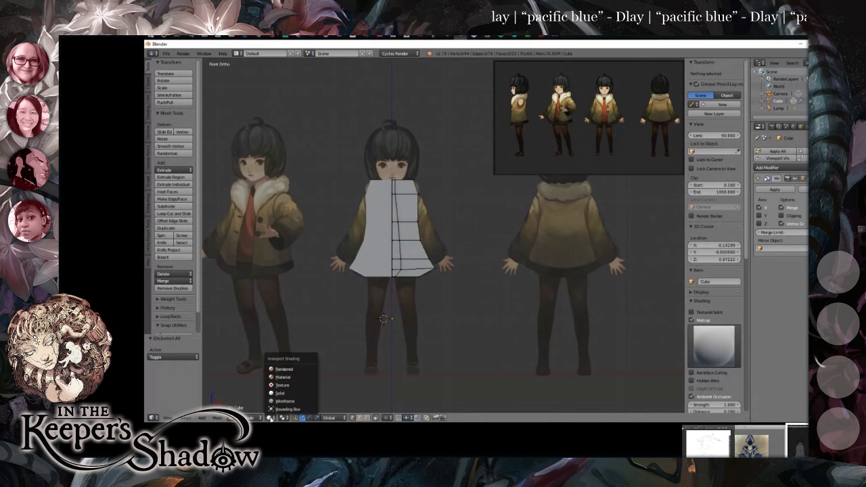
left_click(276, 403)
scroll(424, 290, "up", 3)
scroll(423, 290, "up", 2)
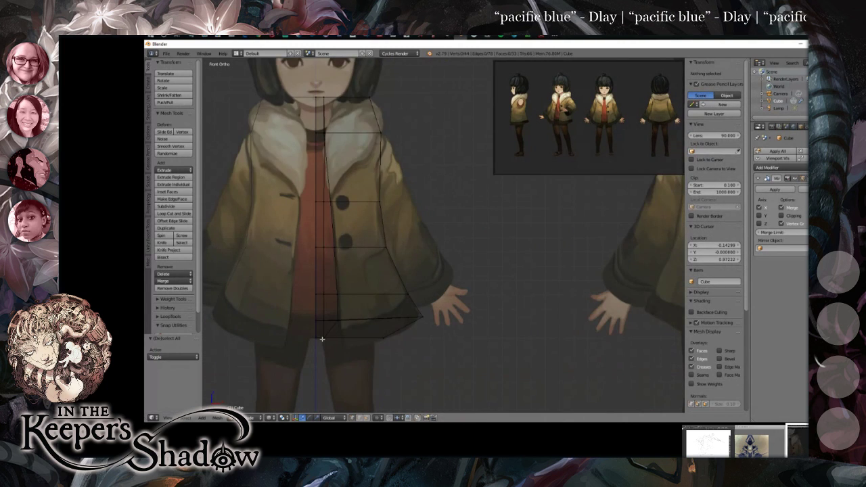
right_click(320, 334)
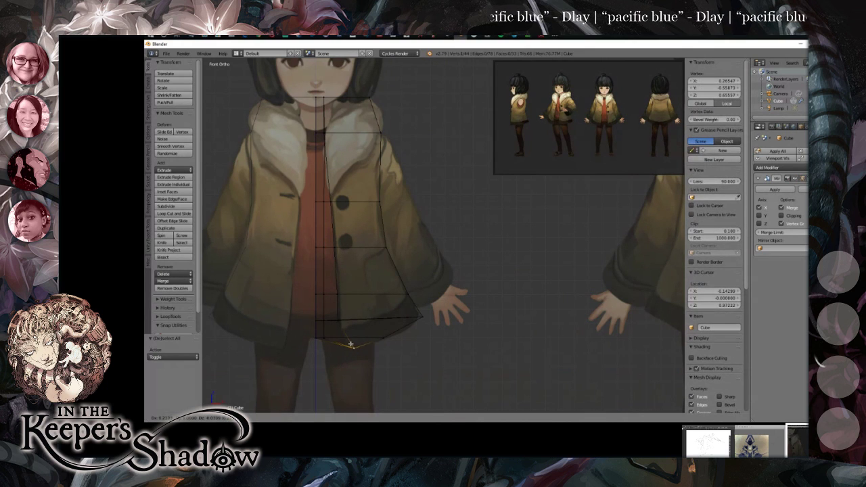
key("a")
key("b")
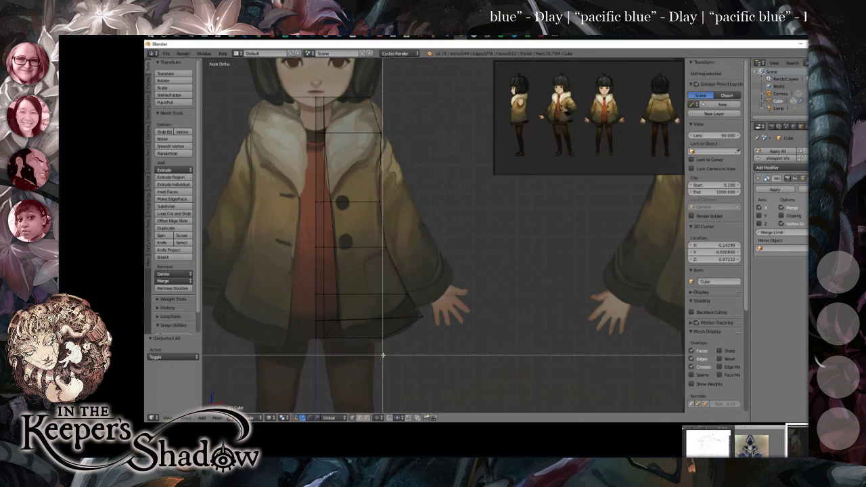
left_click_drag(393, 351, 318, 328)
left_click_drag(370, 359, 393, 343)
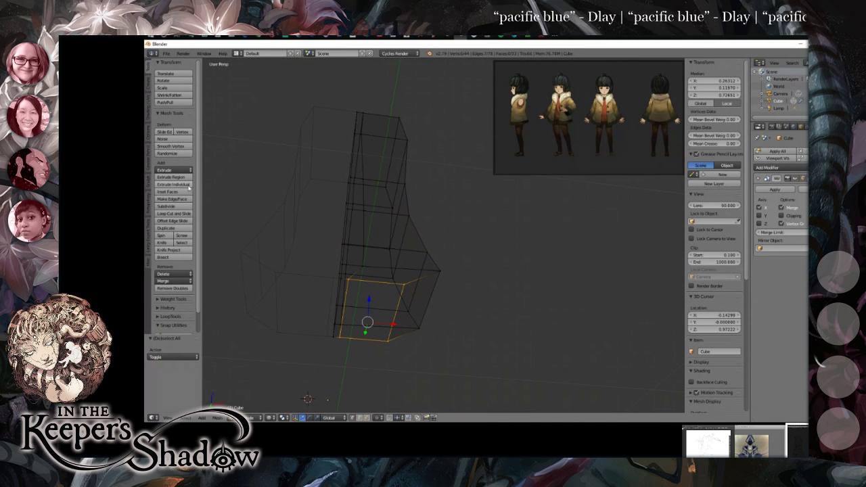
left_click(187, 192)
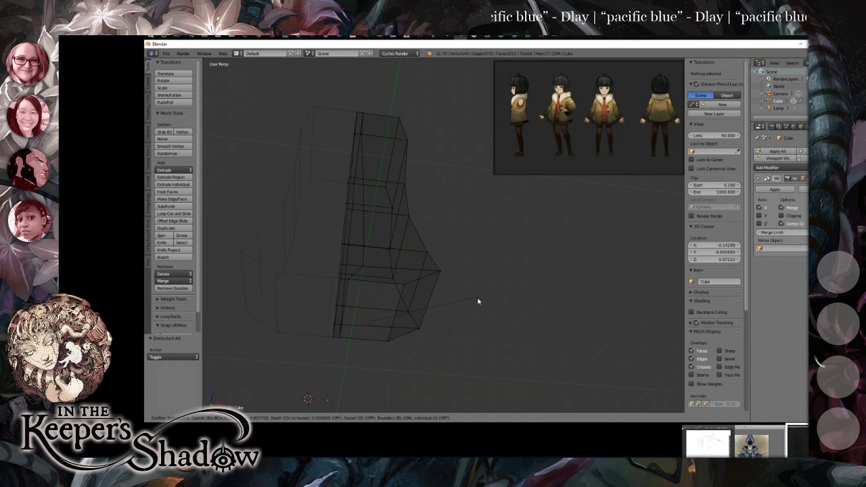
left_click(351, 378)
left_click(274, 417)
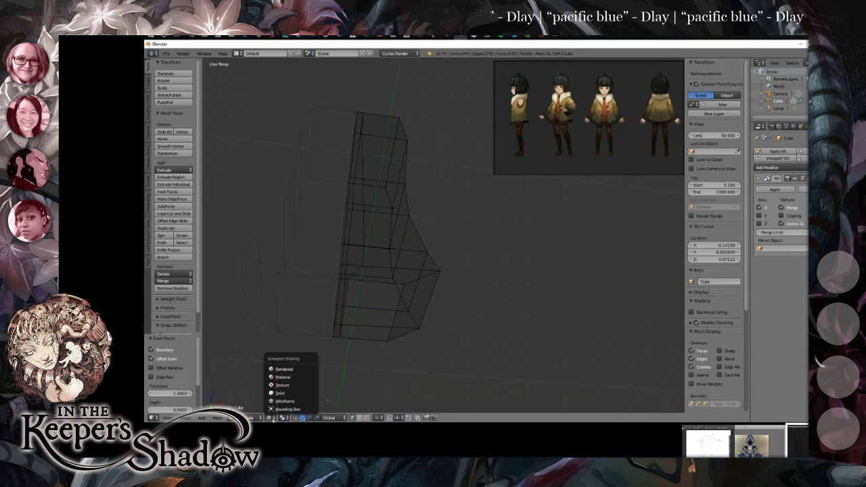
left_click(277, 393)
mouse_move(380, 354)
left_mouse_down()
mouse_move(432, 325)
mouse_move(435, 304)
mouse_move(483, 322)
mouse_move(482, 333)
left_mouse_up()
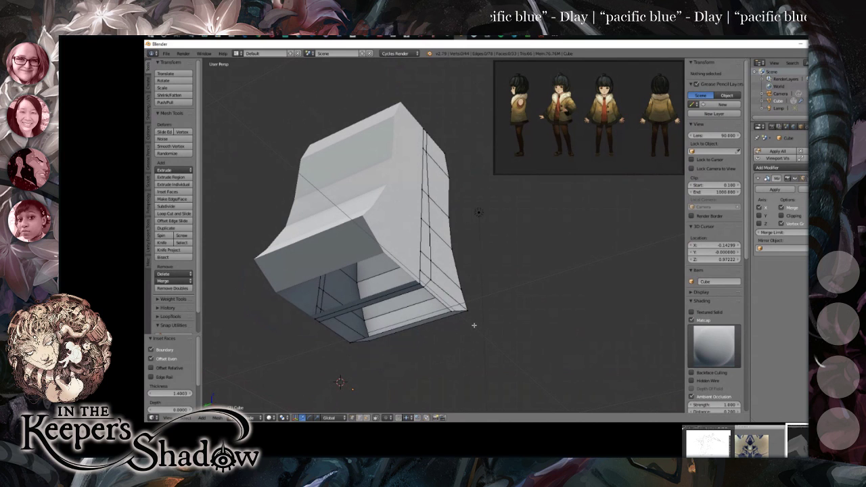
left_click_drag(470, 341, 444, 326)
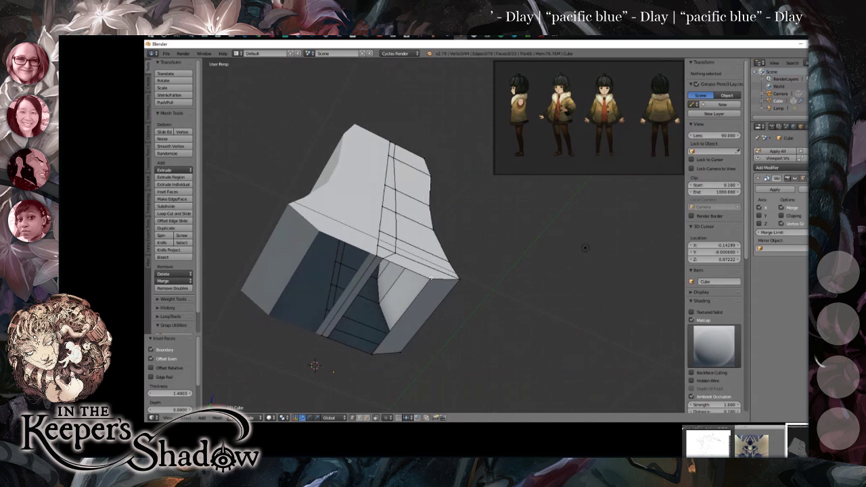
Select the four vertices at the coat mesh's bottom opening in wireframe front view and fill them with a face.
key("KP_1")
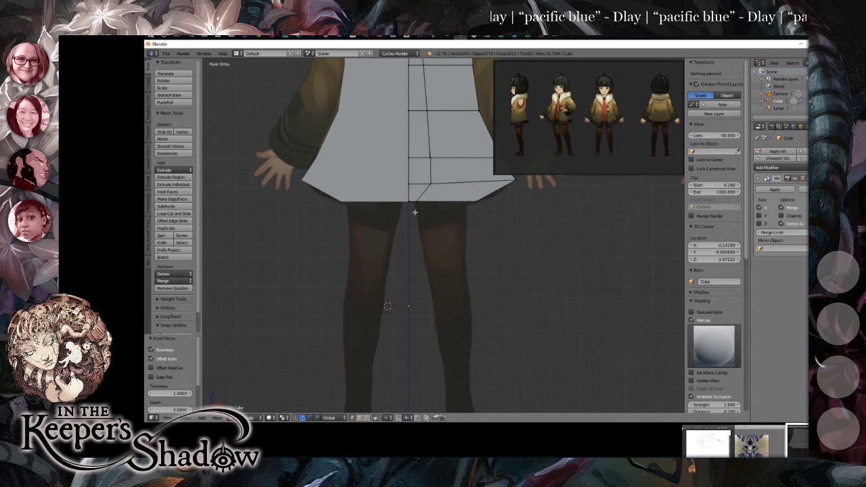
key("a")
left_click(271, 418)
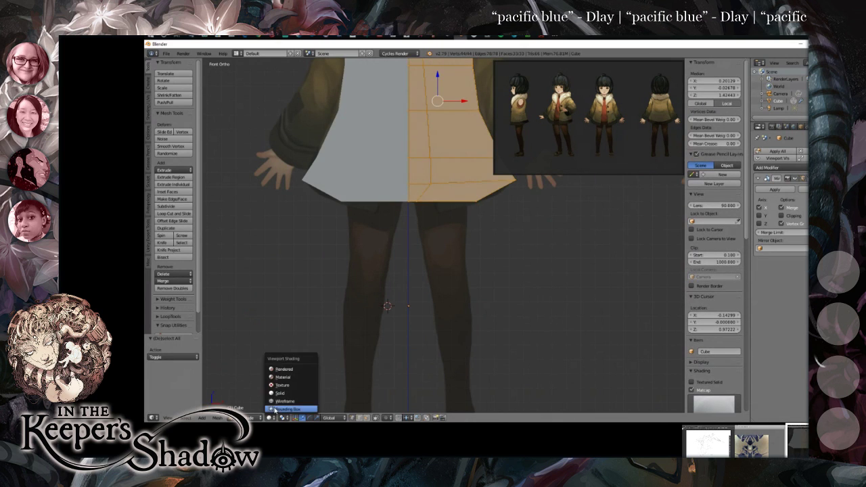
left_click(284, 401)
key("a")
key("b")
left_click_drag(410, 197, 483, 217)
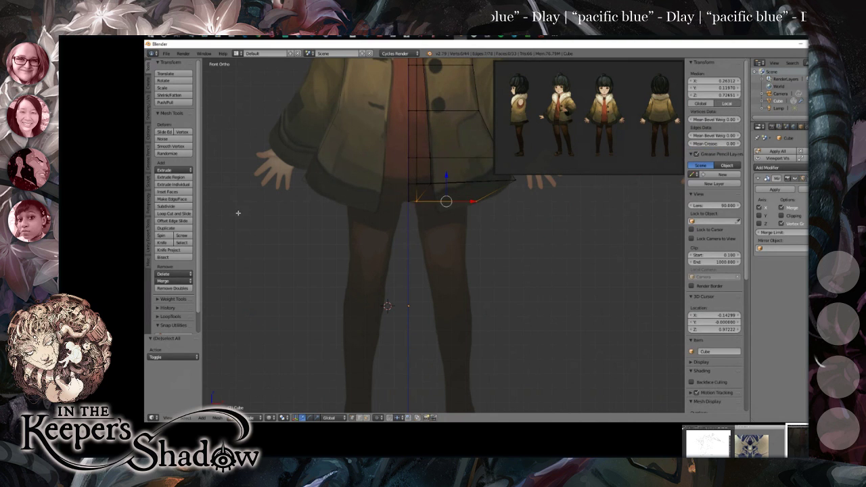
left_click_drag(303, 280, 339, 260)
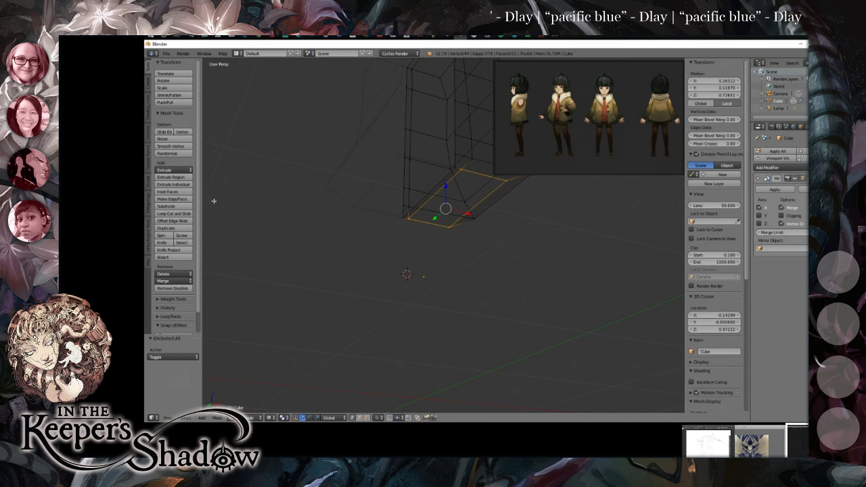
left_click(174, 198)
left_click_drag(508, 257, 482, 288)
key("a")
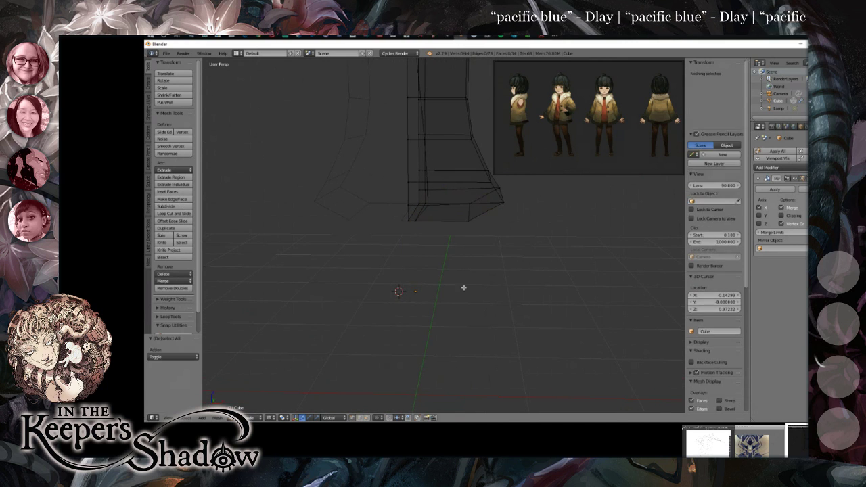
In solid shading and face selection, select the bottom face on the coat's modelled half and inset it.
left_click(270, 417)
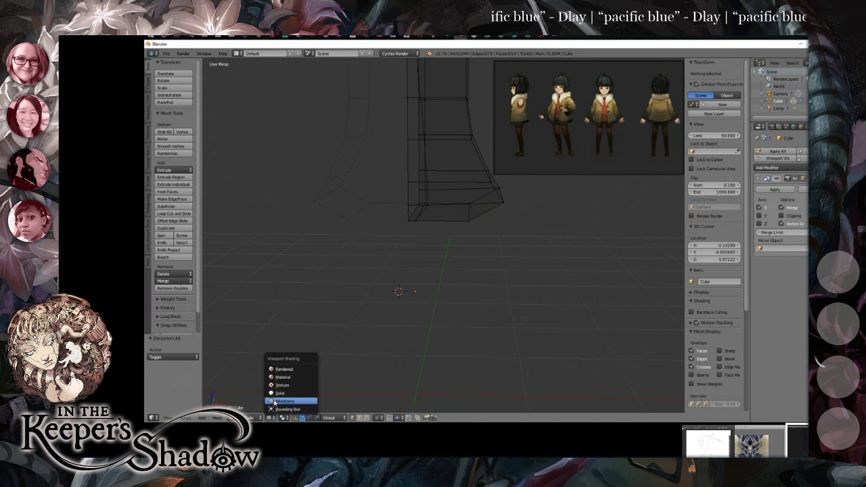
left_click(276, 402)
mouse_move(415, 329)
left_mouse_down()
mouse_move(422, 286)
mouse_move(409, 281)
mouse_move(484, 195)
left_mouse_up()
key("a")
key("a")
left_click(366, 418)
right_click(426, 177)
left_click_drag(464, 241, 499, 270)
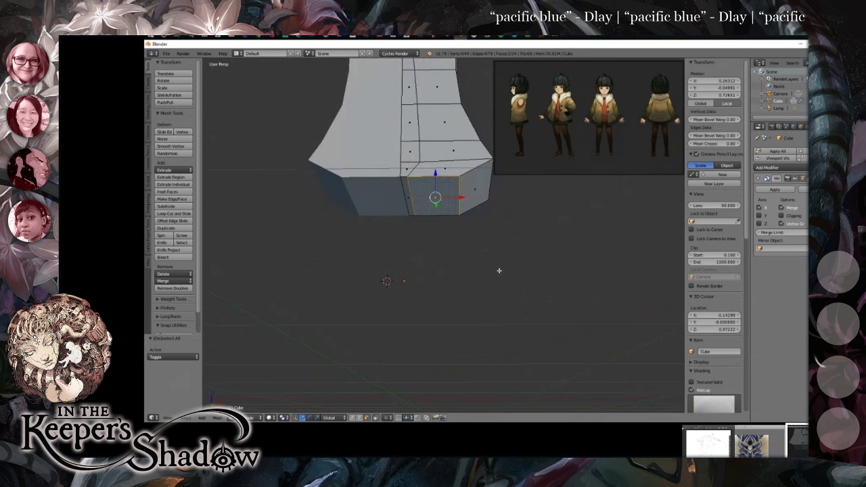
left_click(181, 194)
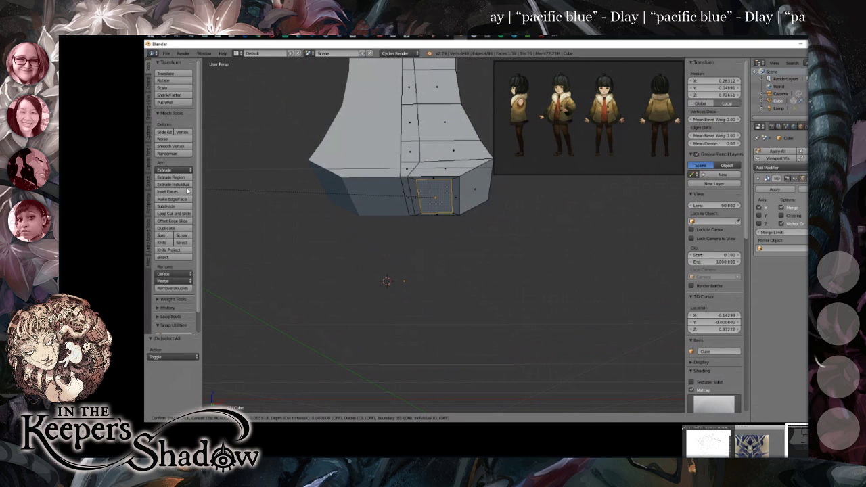
left_click(187, 191)
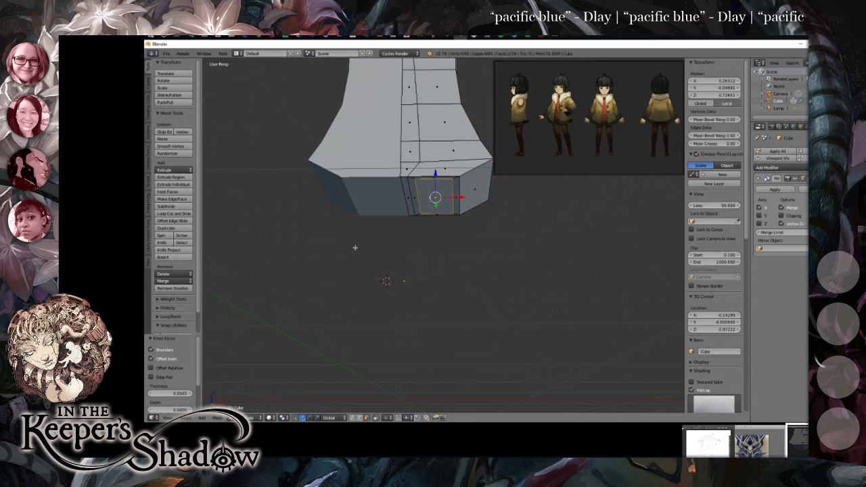
Extrude the inset face downward about 1.4 units to form a straight leg.
left_click_drag(456, 240, 459, 251)
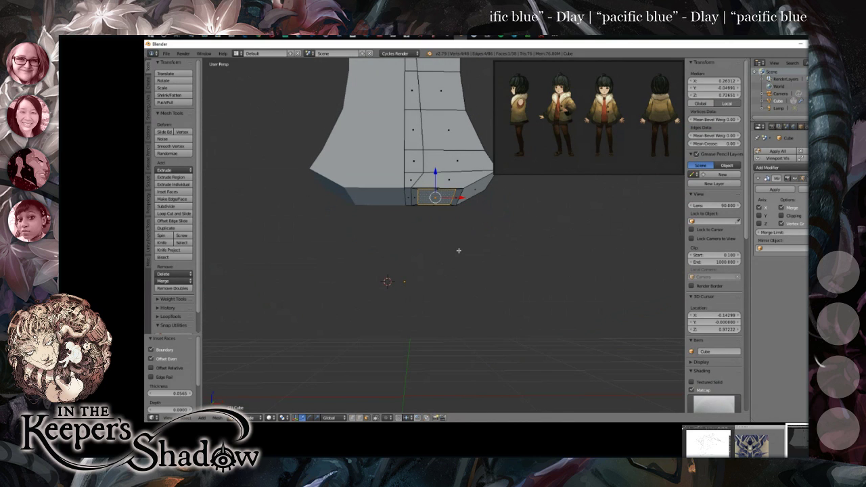
key("e")
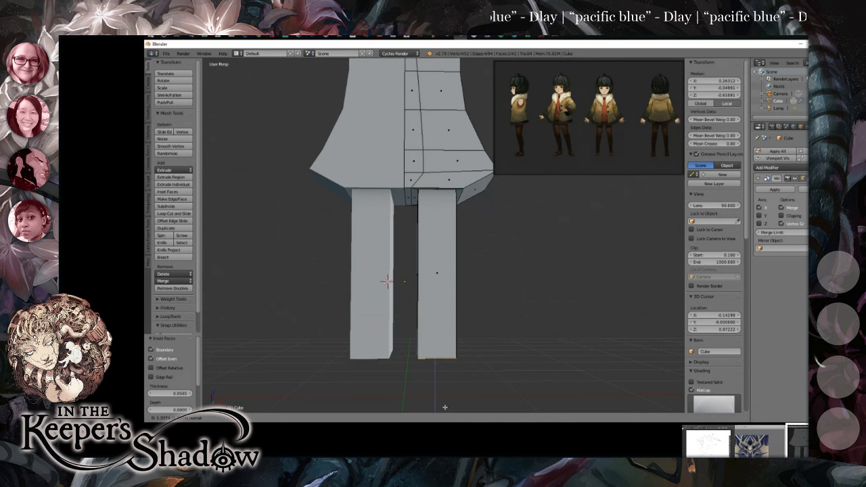
key("Return")
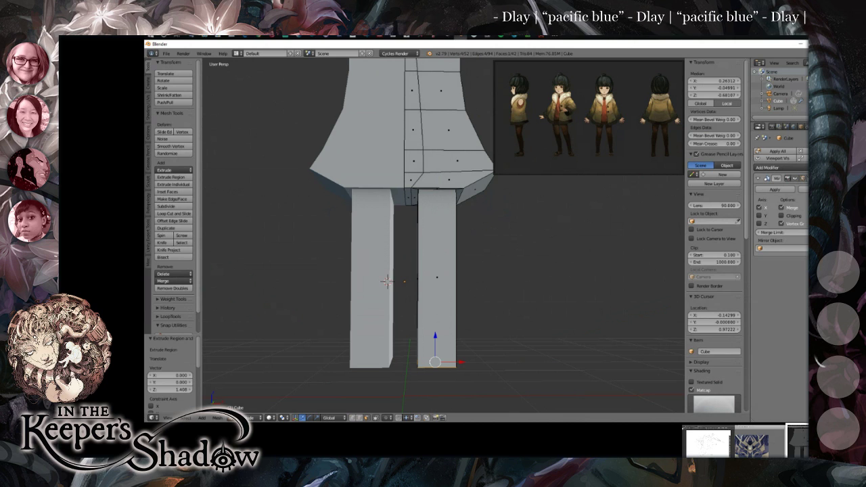
In front view, move the leg's bottom face outward along X and about 0.29 down along Z to match the reference foot.
scroll(531, 309, "down", 1)
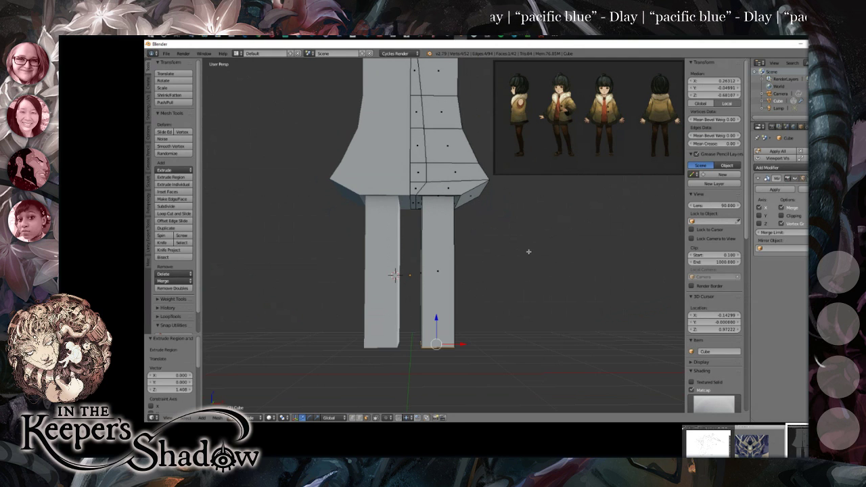
scroll(530, 284, "up", 2)
key("KP_1")
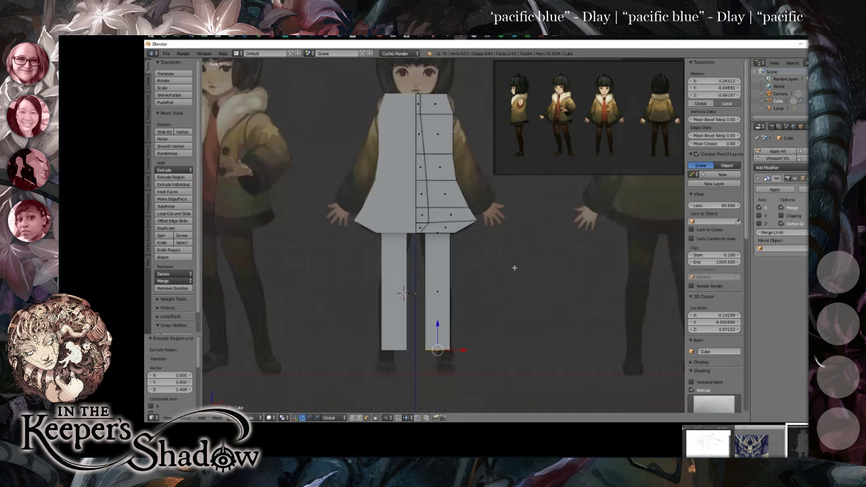
scroll(501, 283, "up", 2)
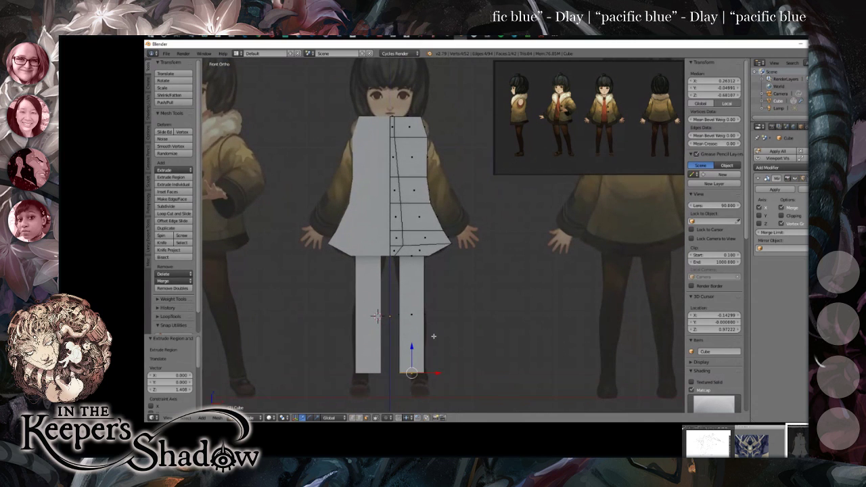
key("g")
key("x")
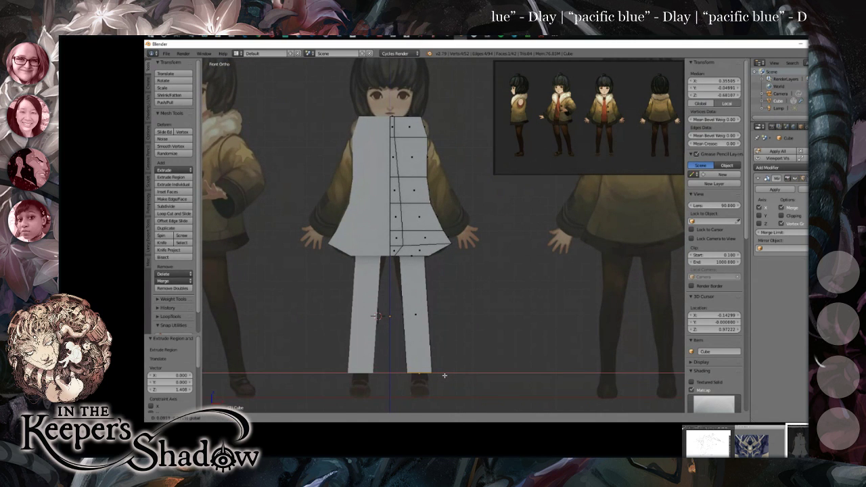
left_click(444, 375)
key("g")
key("z")
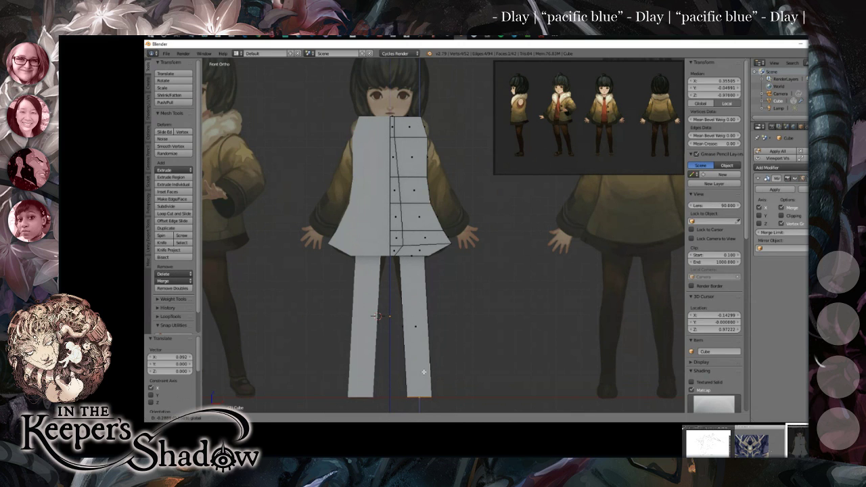
left_click(433, 376)
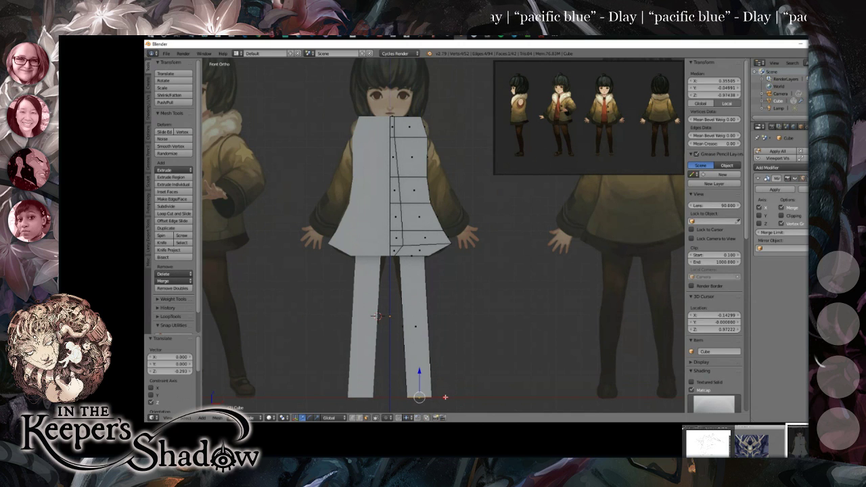
key("g")
key("x")
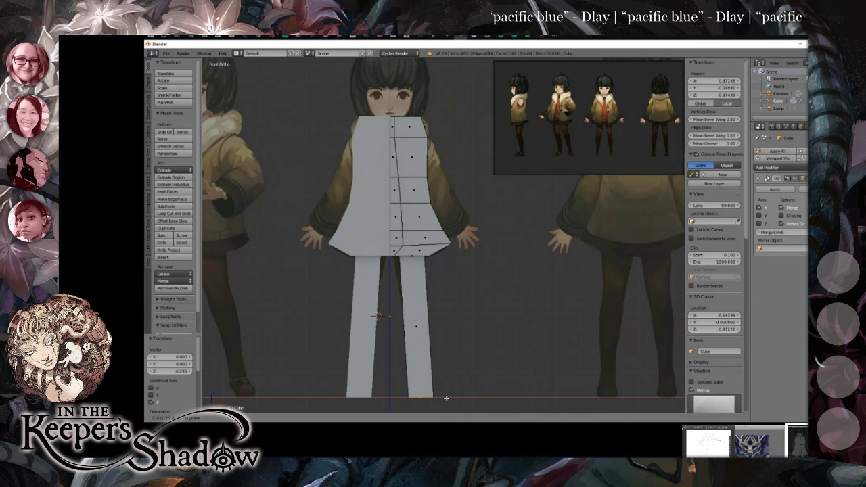
left_click(446, 399)
Select the column of front coat faces beside the narrow centre strip and extrude them outward about 0.058 as a raised coat panel.
left_click_drag(445, 399, 470, 328)
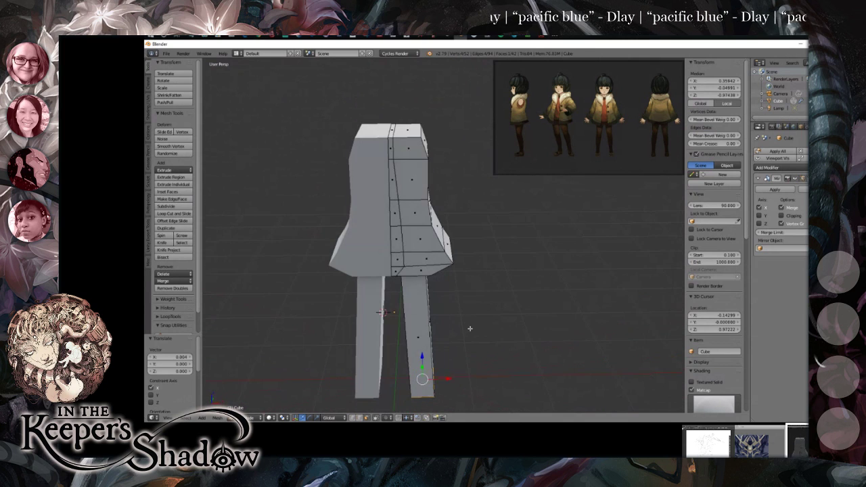
key("a")
left_click_drag(460, 296, 514, 315)
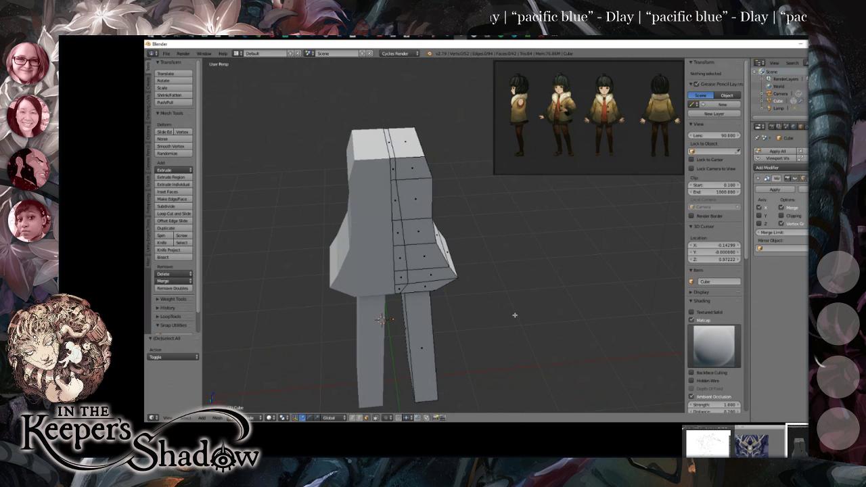
left_click_drag(514, 314, 498, 322)
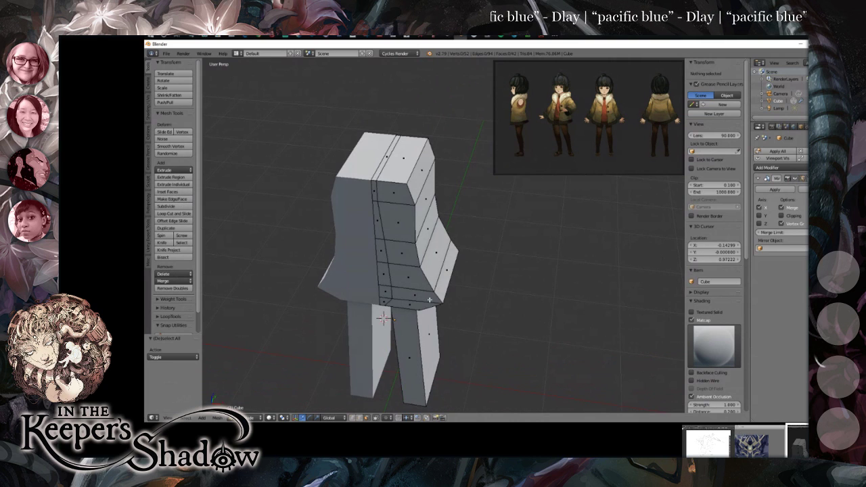
right_click(405, 308)
right_click(395, 270, "shift")
right_click(394, 252, "shift")
right_click(391, 223, "shift")
right_click(389, 199, "shift")
left_click_drag(382, 318, 423, 313)
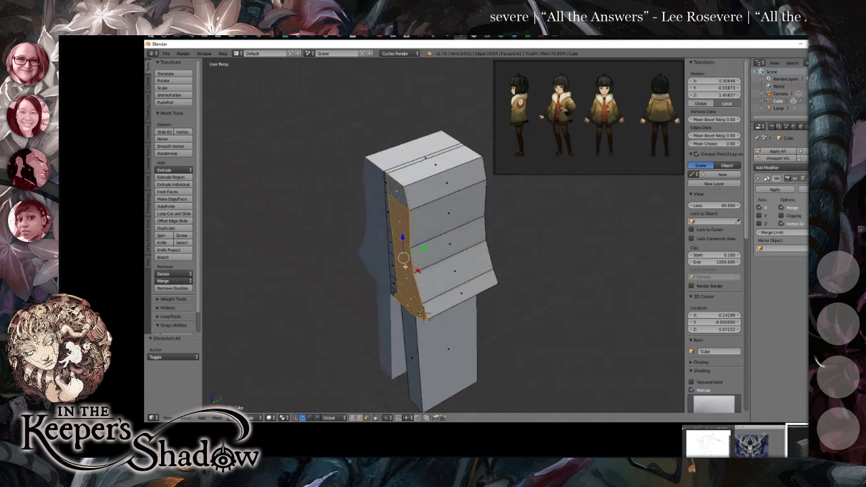
left_click_drag(423, 250, 422, 251)
key("ctrl+z")
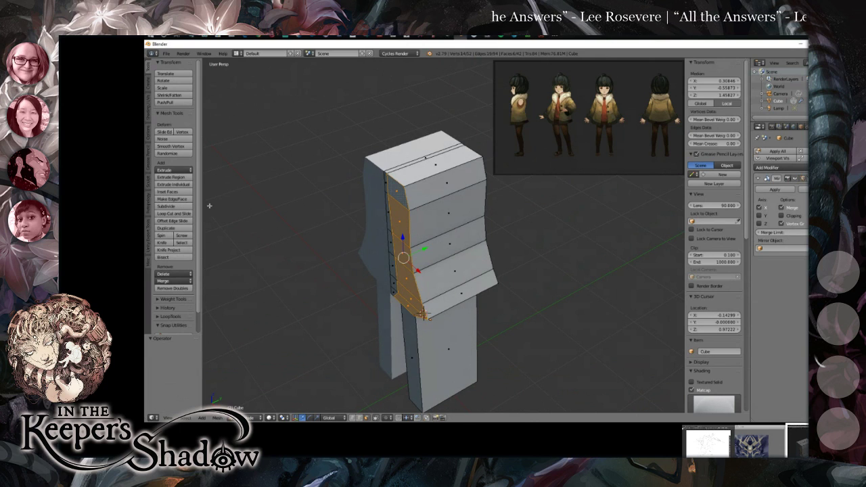
key("e")
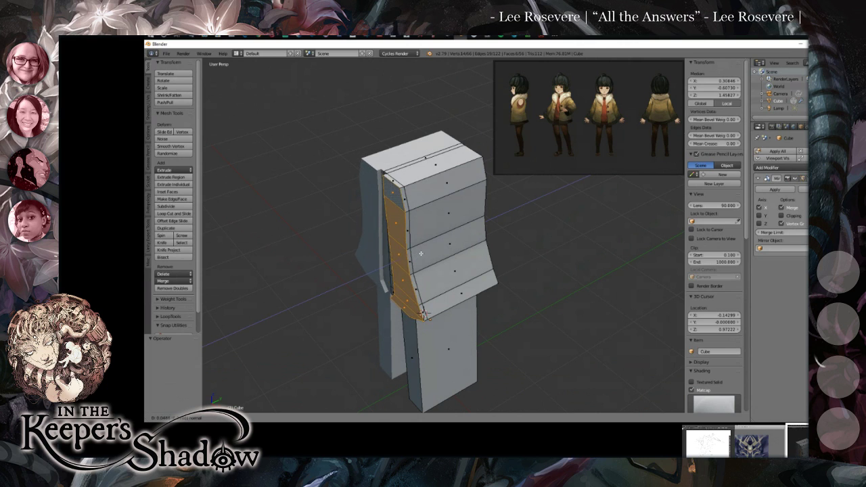
left_click(420, 253)
Examine the raised coat panel and legs from below and against the reference in front view, and clear the face selection.
key("KP_5")
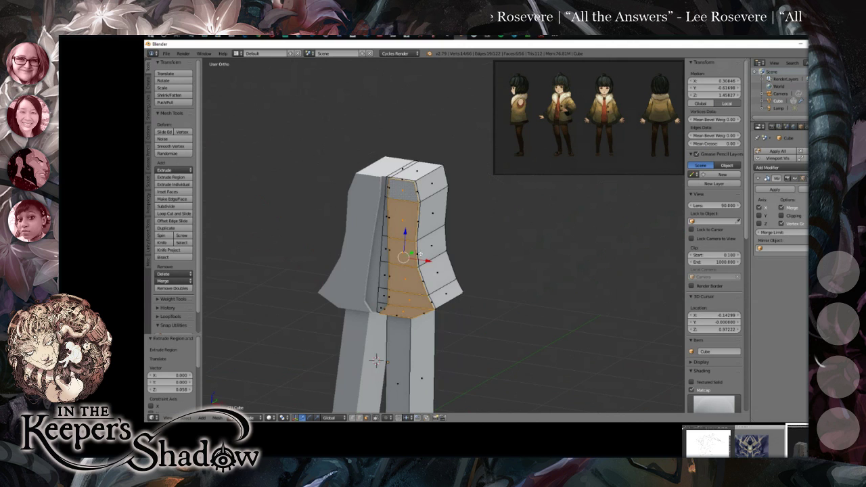
key("KP_1")
left_click_drag(450, 245, 474, 258)
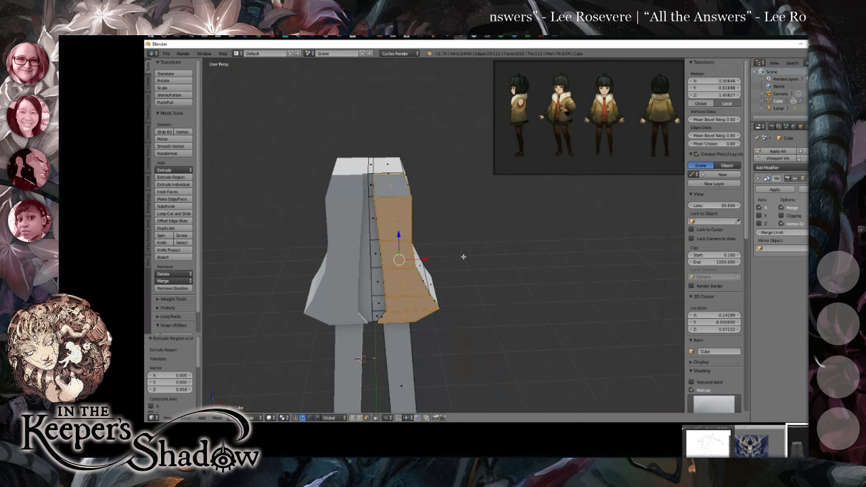
key("KP_1")
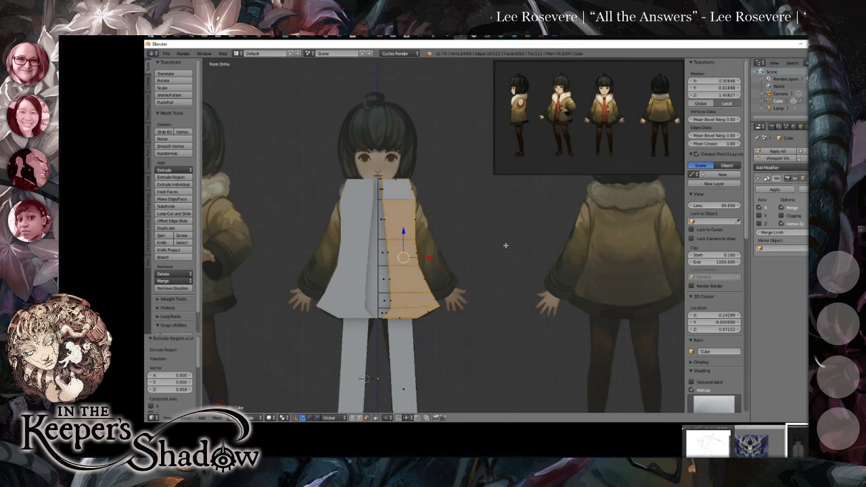
left_click_drag(522, 296, 510, 231)
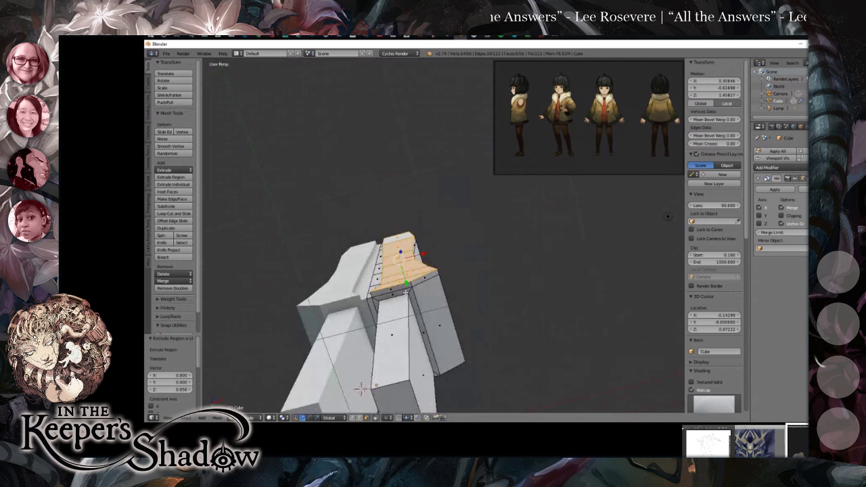
left_click_drag(445, 325, 508, 314)
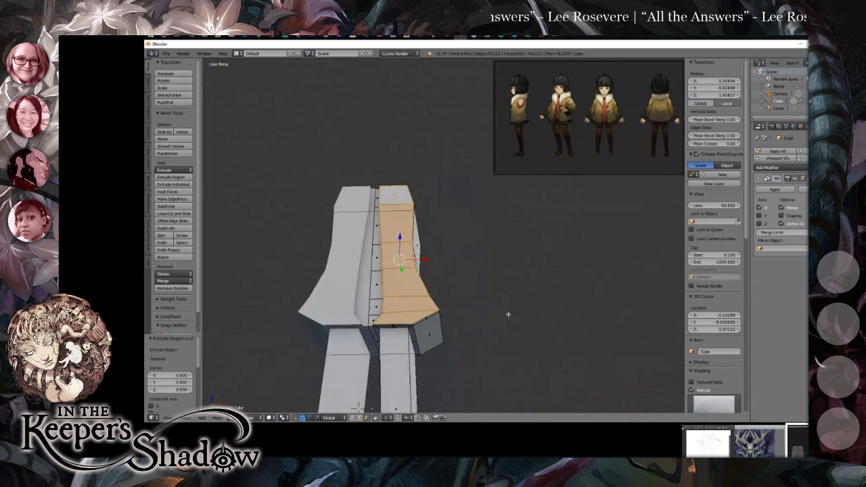
key("KP_1")
key("a")
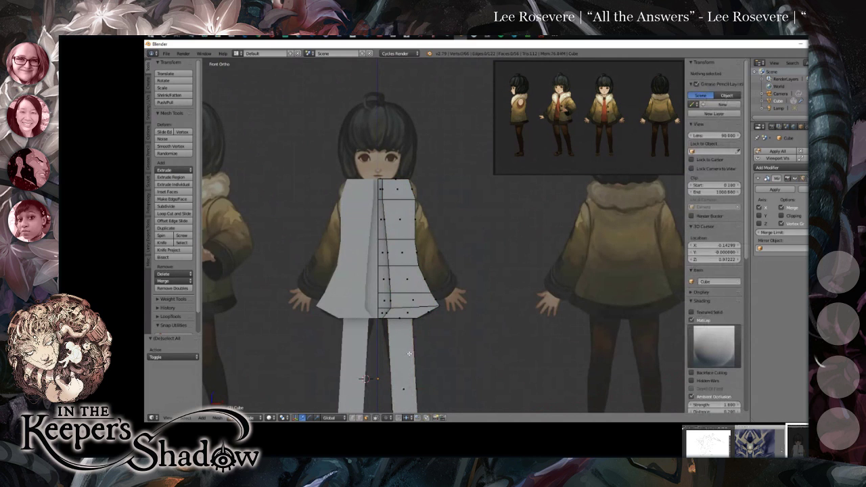
left_click_drag(455, 351, 462, 273)
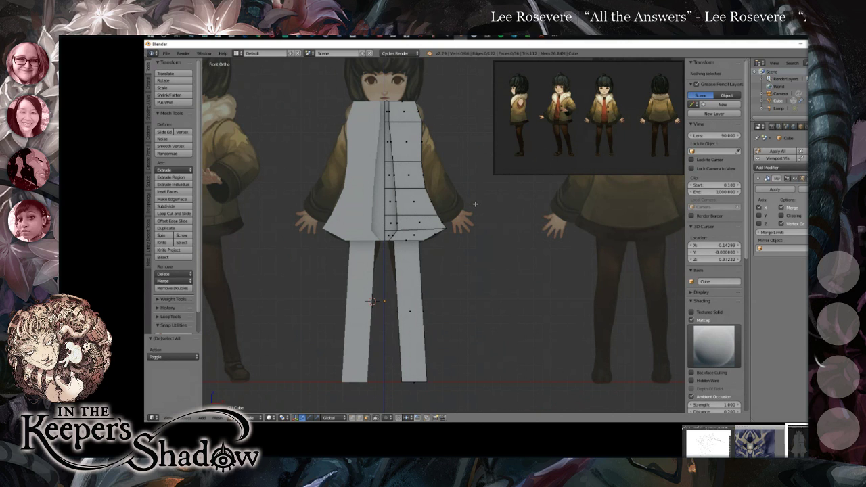
In wireframe display, select the two vertices of the inner edge where the leg meets the coat's bottom.
left_click(273, 417)
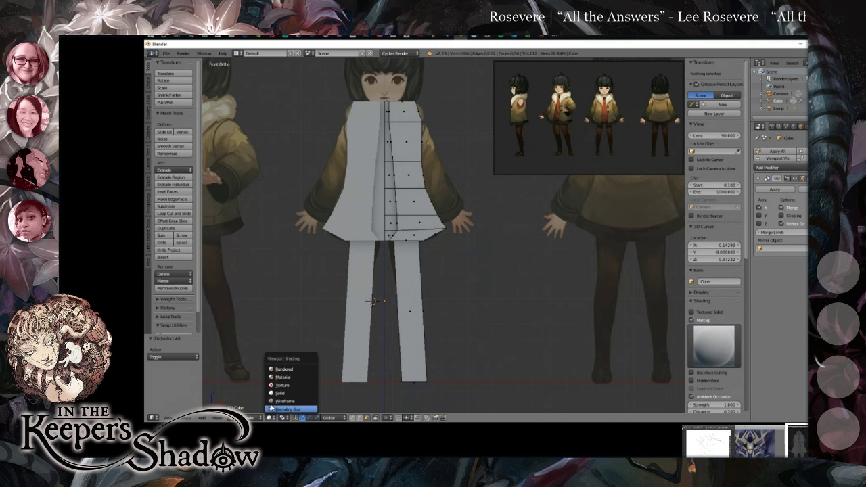
left_click(287, 402)
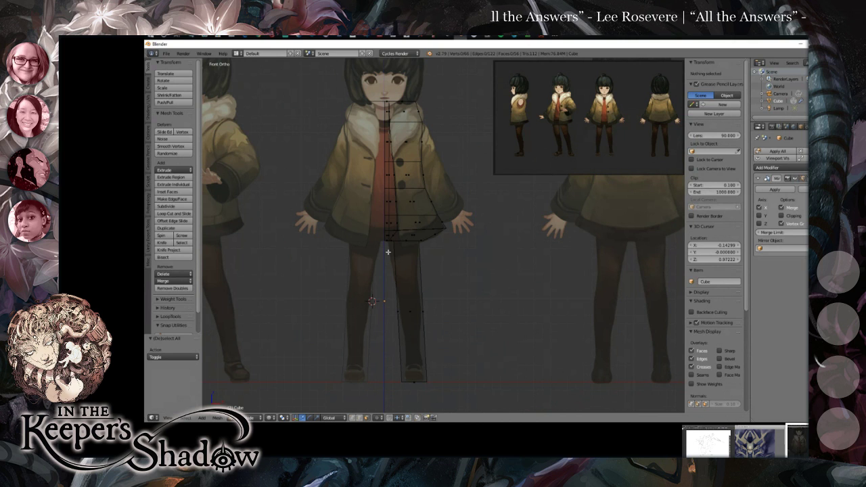
scroll(388, 253, "up", 2)
left_click_drag(399, 274, 370, 243)
key("a")
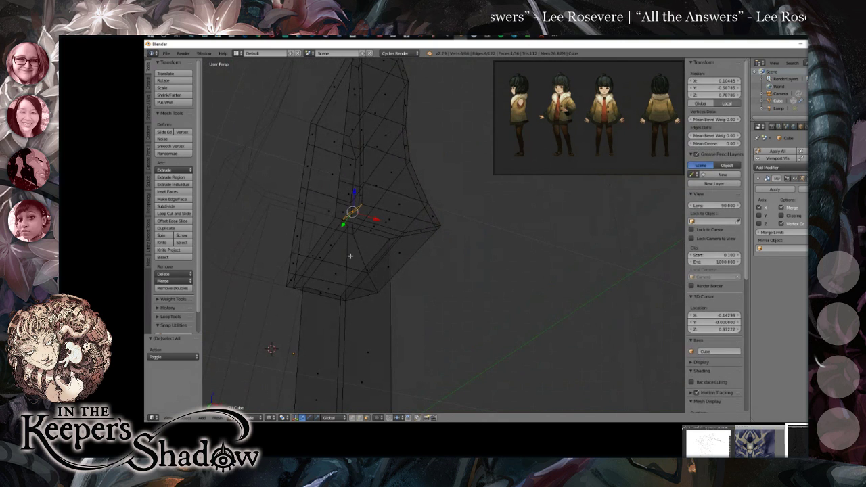
key("a")
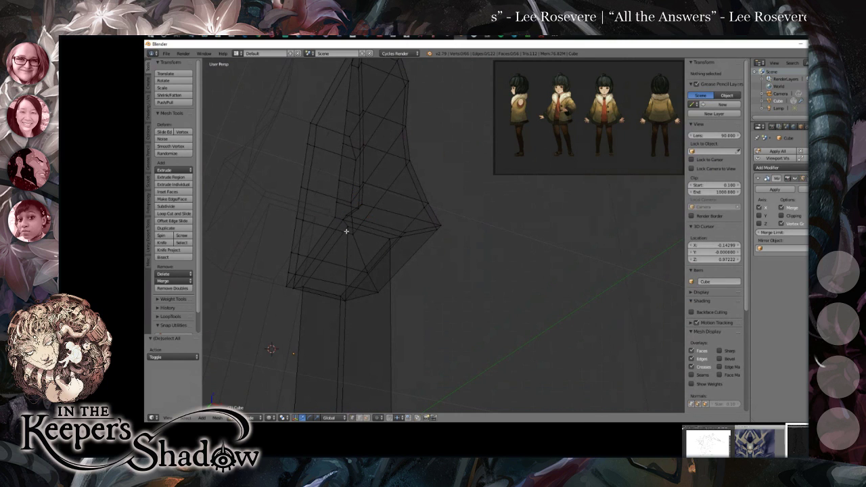
right_click(345, 228)
right_click(302, 286, "shift")
left_click_drag(415, 262, 399, 309)
left_click_drag(400, 320, 400, 290)
key("KP_1")
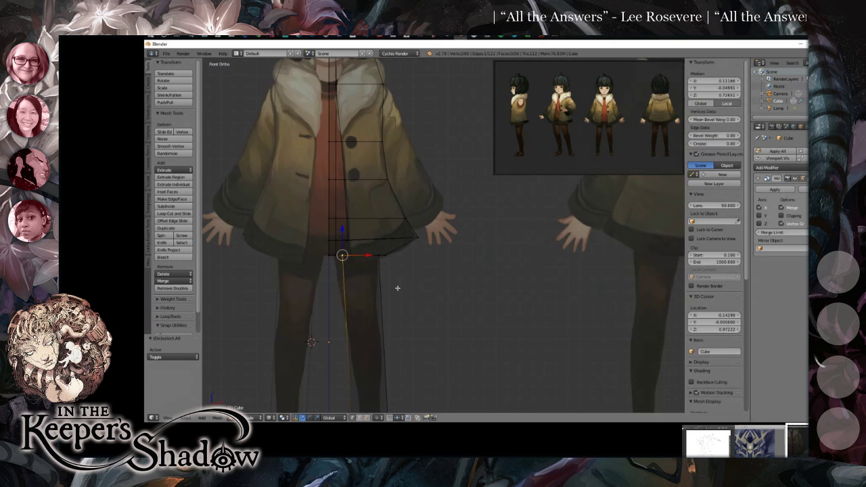
Extend the selection to the inner vertices at the coat's bottom and move them about 0.045 inward along X.
scroll(350, 262, "up", 2)
left_click_drag(290, 278, 337, 233)
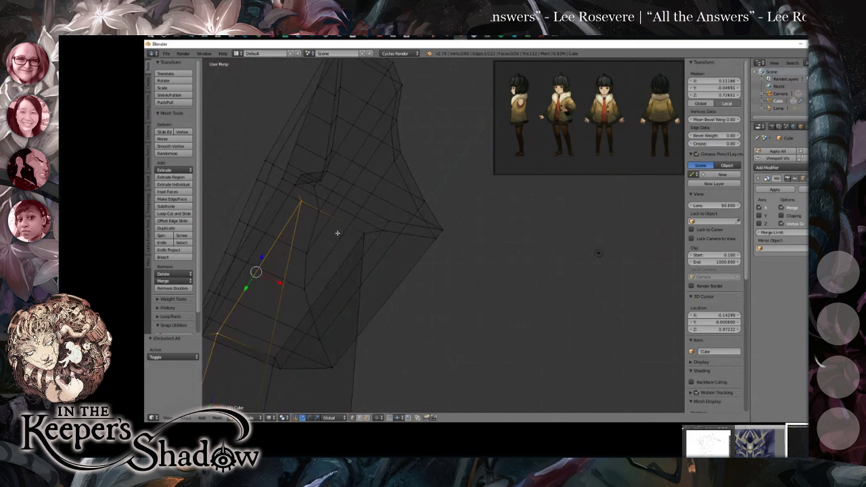
right_click(295, 184, "ctrl")
mouse_move(300, 278)
left_mouse_down()
mouse_move(286, 300)
mouse_move(312, 290)
left_mouse_up()
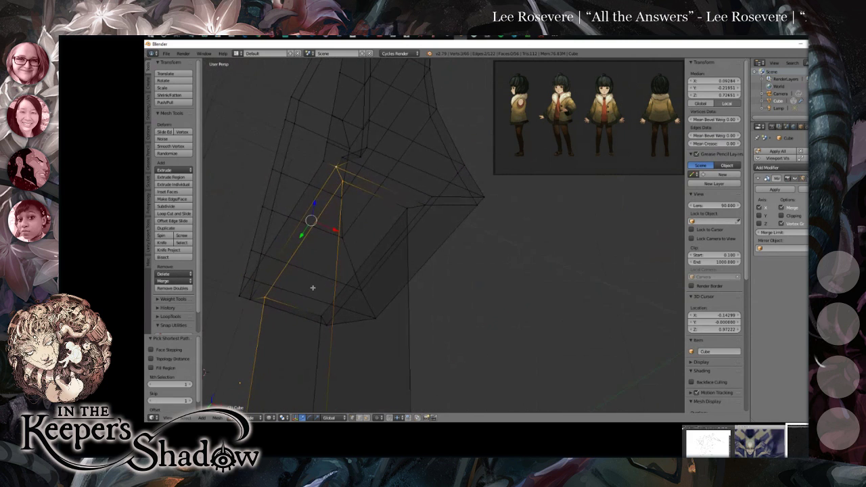
right_click(249, 299, "ctrl")
left_click_drag(372, 259, 356, 294)
key("KP_1")
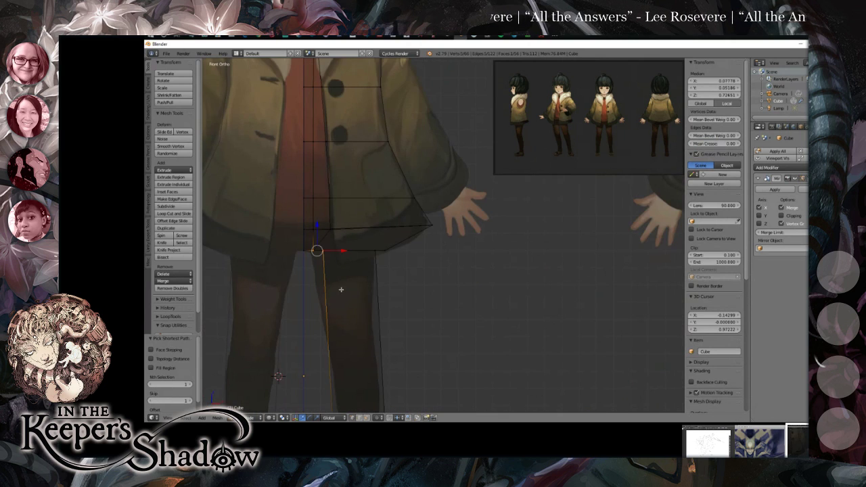
scroll(318, 278, "up", 2)
key("g")
key("x")
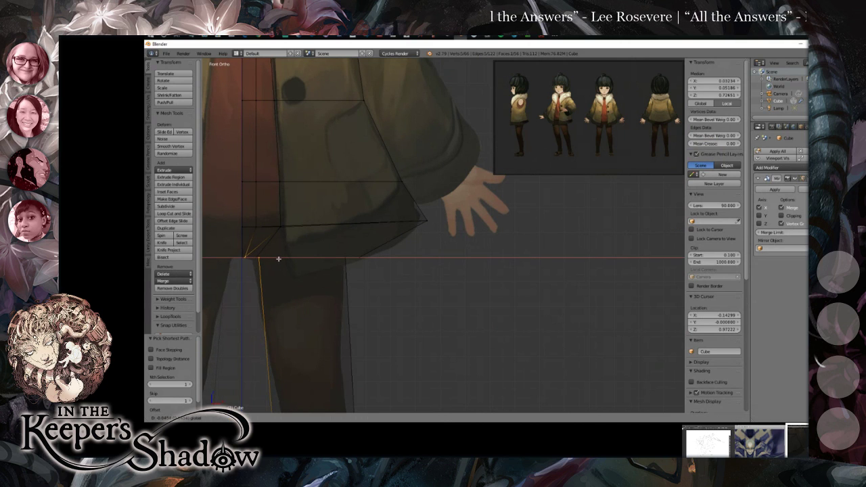
left_click(278, 258)
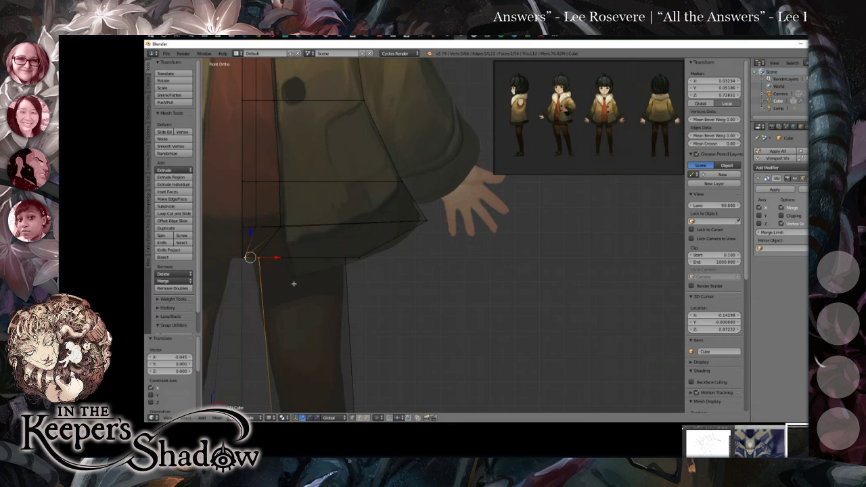
Select only the leg's top inner edge and move it about 0.023 inward along X and 0.011 down along Z.
left_click_drag(294, 264, 413, 253)
key("a")
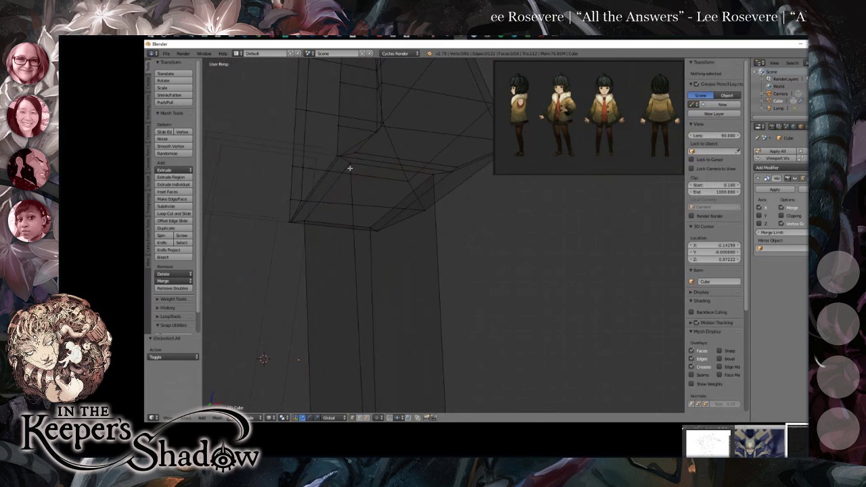
right_click(350, 167)
right_click(301, 220, "shift")
left_click_drag(396, 219, 385, 236)
key("KP_1")
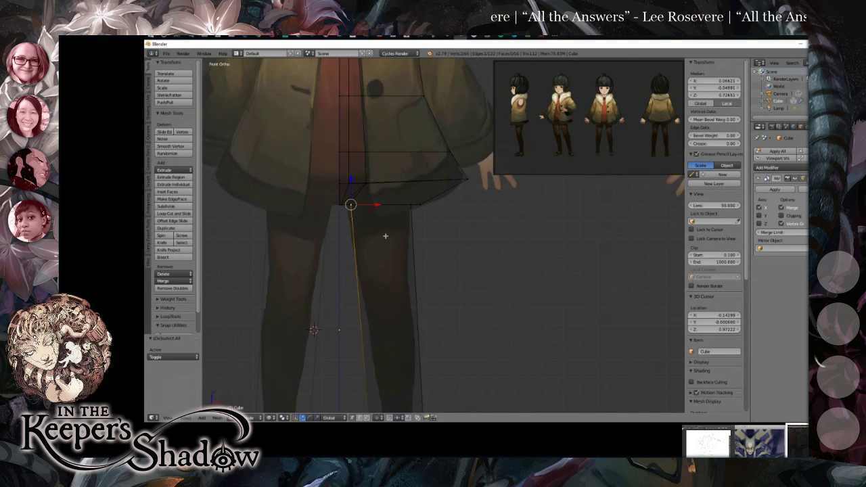
scroll(385, 235, "up", 3)
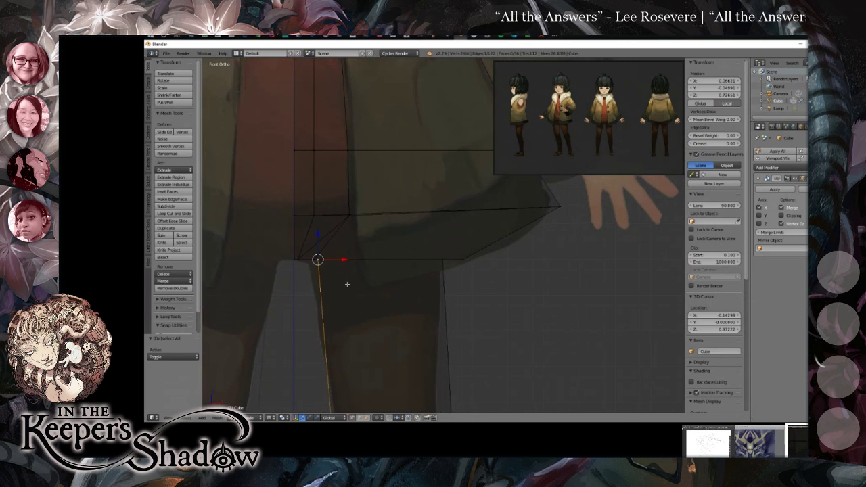
key("g")
key("x")
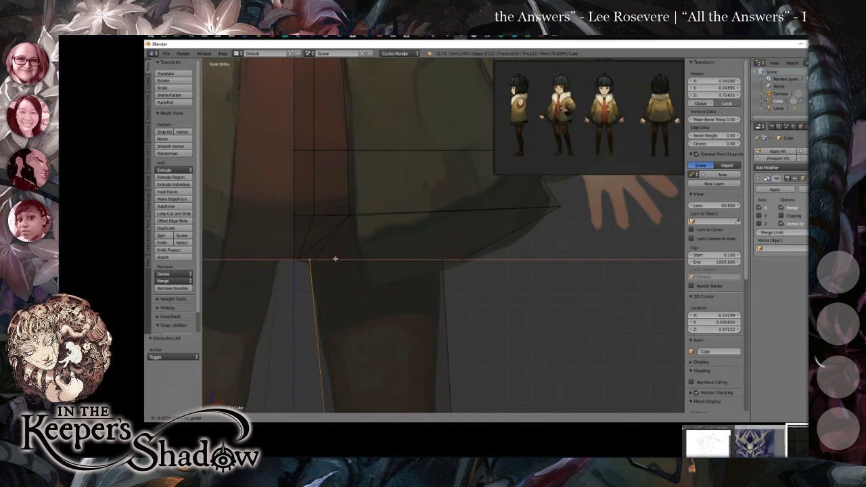
left_click(335, 259)
key("g")
key("z")
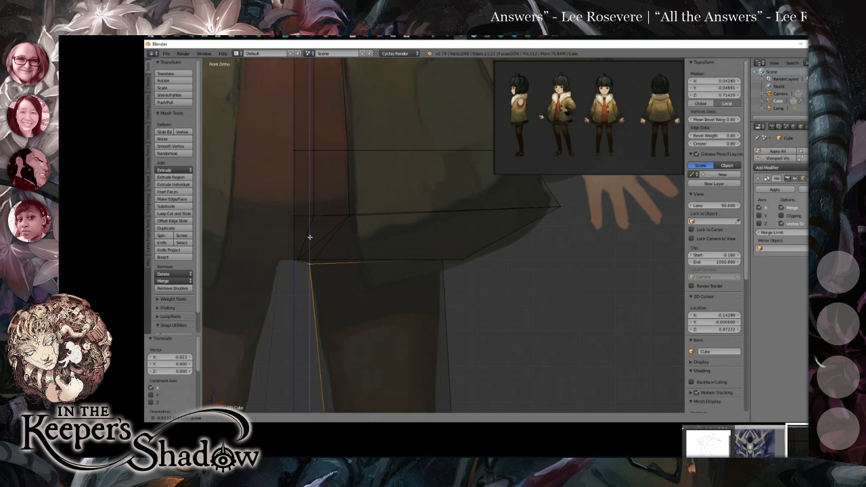
left_click(351, 242)
Clear the selection and examine where the leg meets the coat, in perspective and against the front reference.
mouse_move(263, 242)
left_mouse_down()
mouse_move(276, 242)
mouse_move(260, 242)
left_mouse_up()
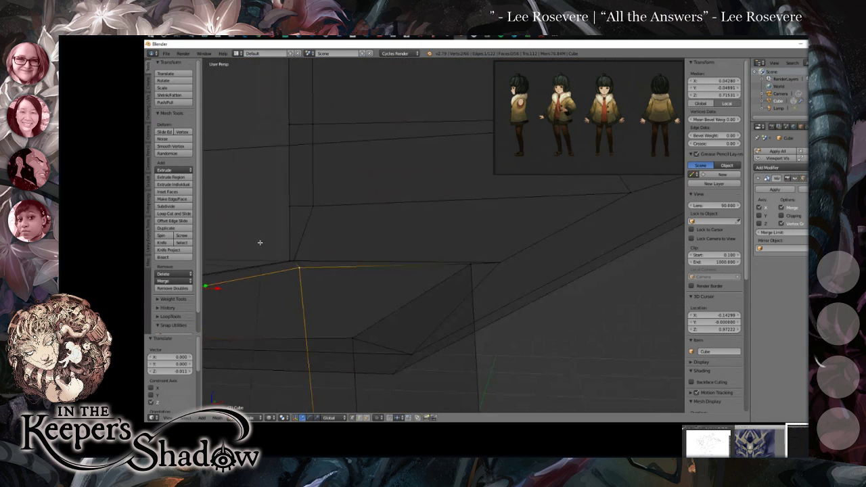
scroll(307, 289, "down", 5)
left_click_drag(311, 298, 348, 260)
scroll(349, 260, "down", 4)
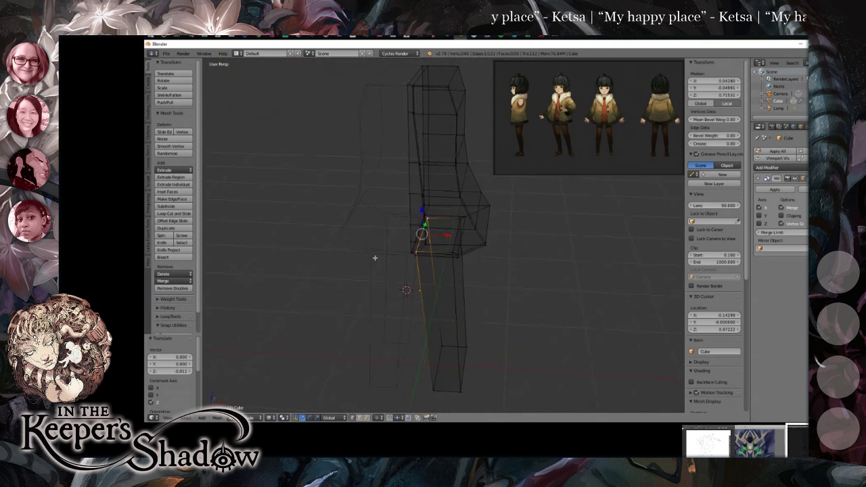
left_click_drag(407, 261, 437, 270)
key("a")
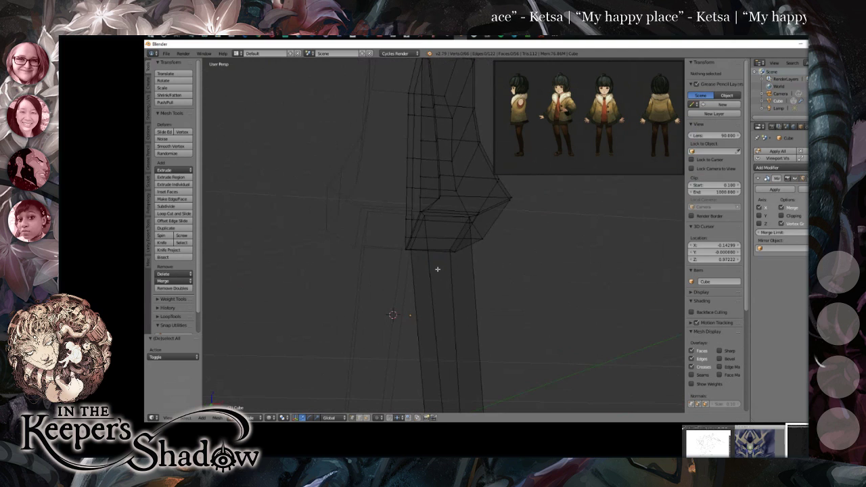
key("KP_1")
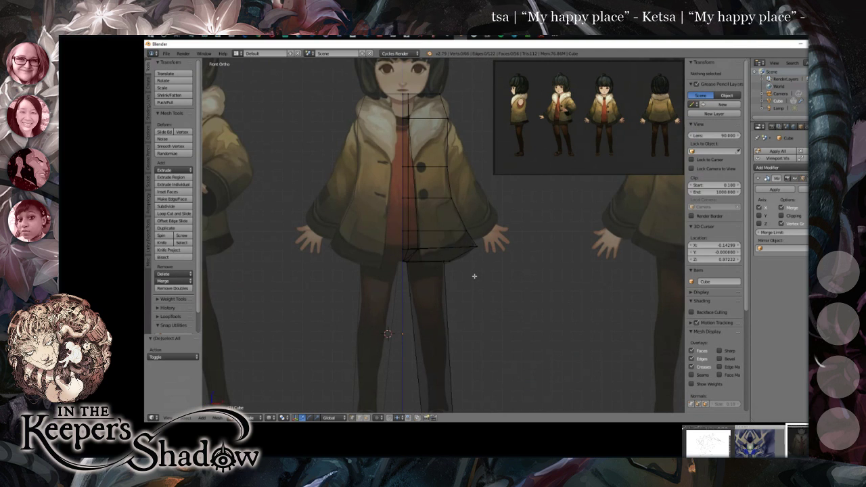
scroll(478, 276, "up", 3)
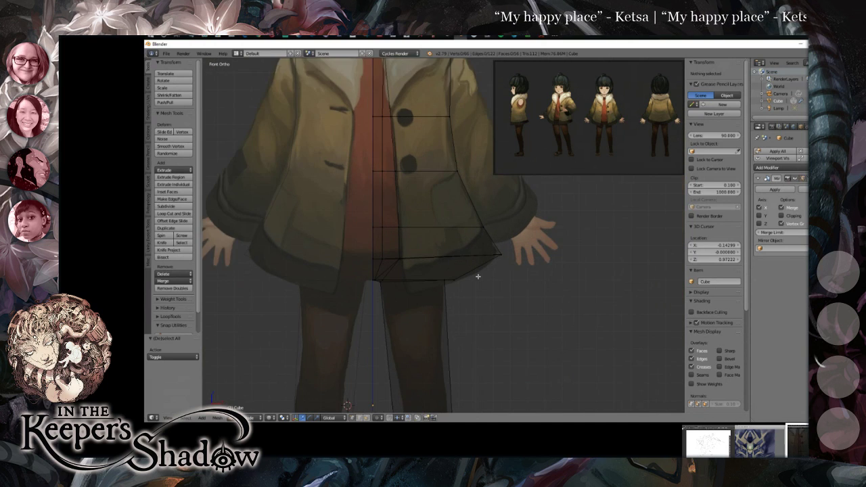
mouse_move(499, 297)
left_mouse_down()
mouse_move(433, 305)
mouse_move(398, 329)
mouse_move(526, 305)
mouse_move(499, 313)
left_mouse_up()
scroll(502, 297, "down", 3)
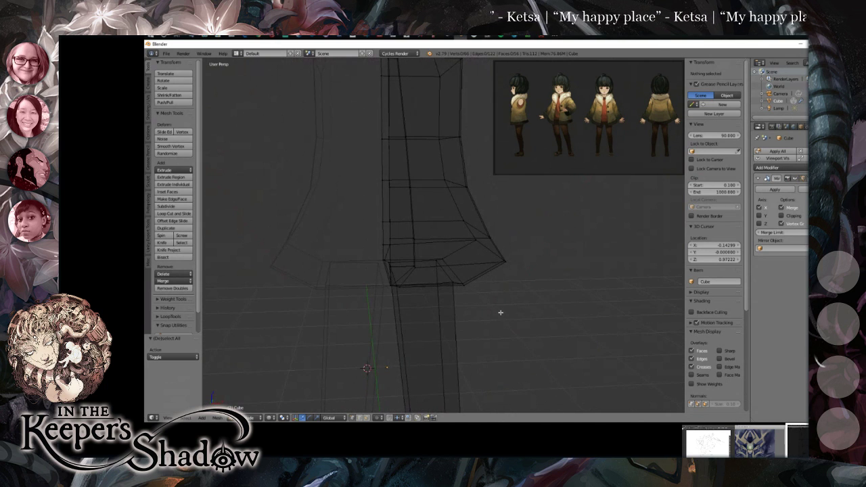
key("KP_1")
scroll(378, 264, "up", 3)
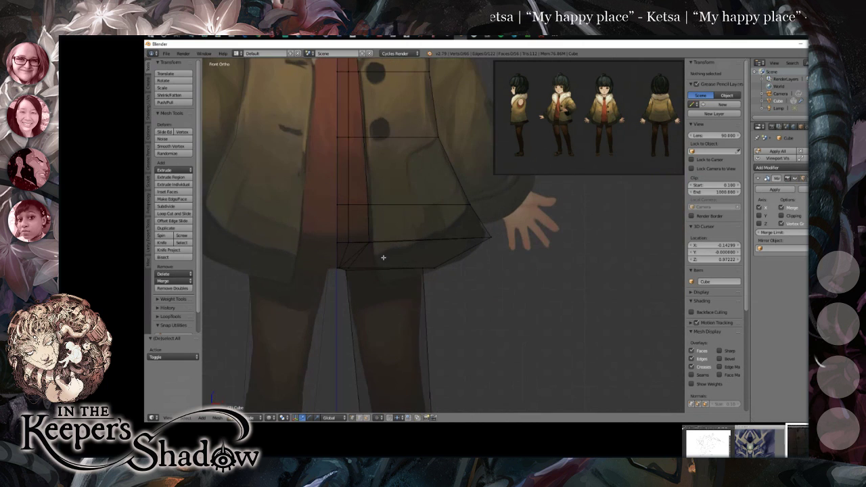
Try moving the vertex at the front coat's bottom inner corner about 0.118 outward along X.
right_click(350, 269)
key("g")
key("x")
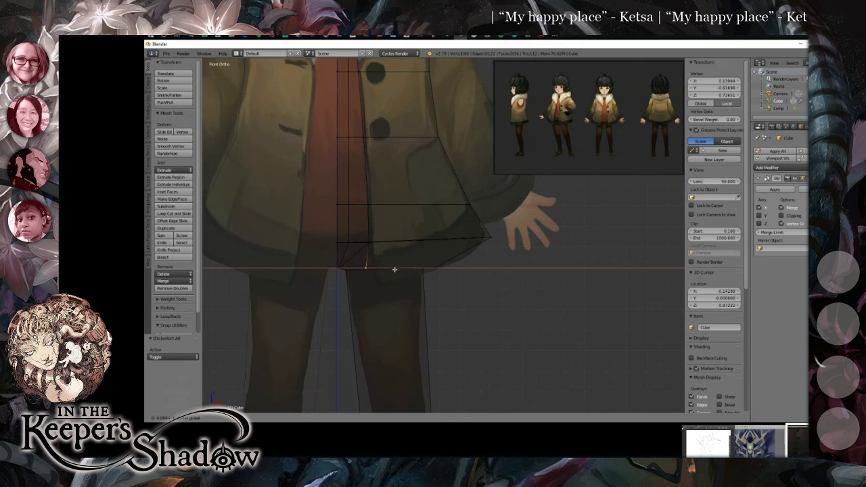
left_click(399, 271)
mouse_move(479, 288)
left_mouse_down()
mouse_move(491, 233)
mouse_move(482, 281)
left_mouse_up()
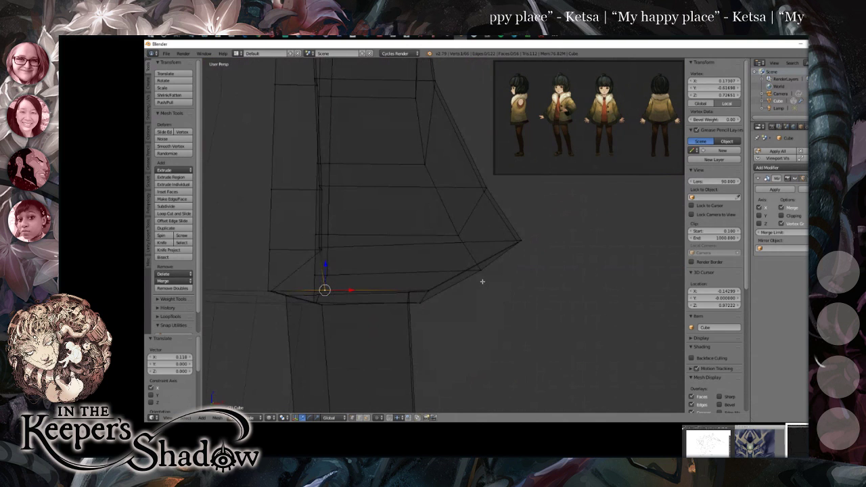
key("KP_1")
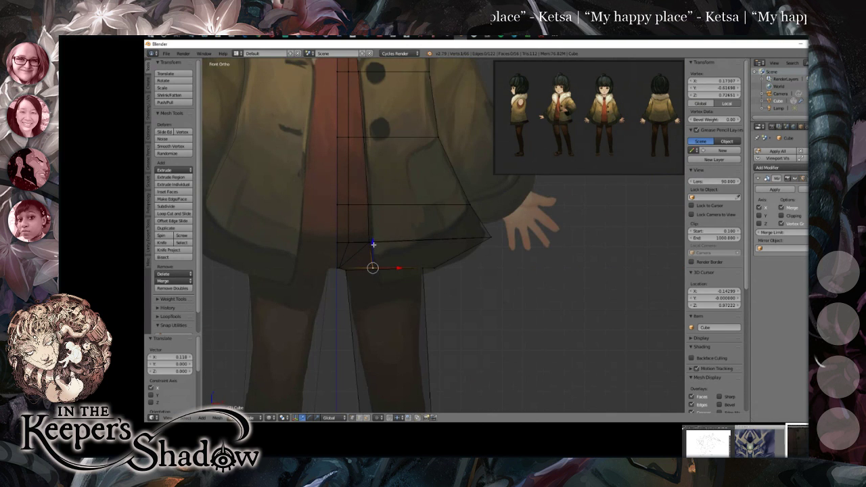
Try lowering the coat's front corner vertex about 0.095 along Z and shifting it about 0.04 outward along X.
key("g")
key("z")
left_click(378, 267)
key("g")
key("x")
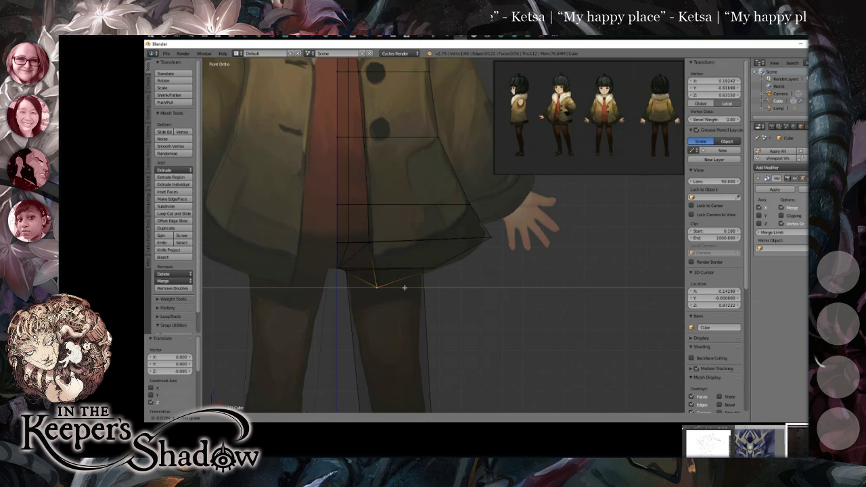
left_click(408, 286)
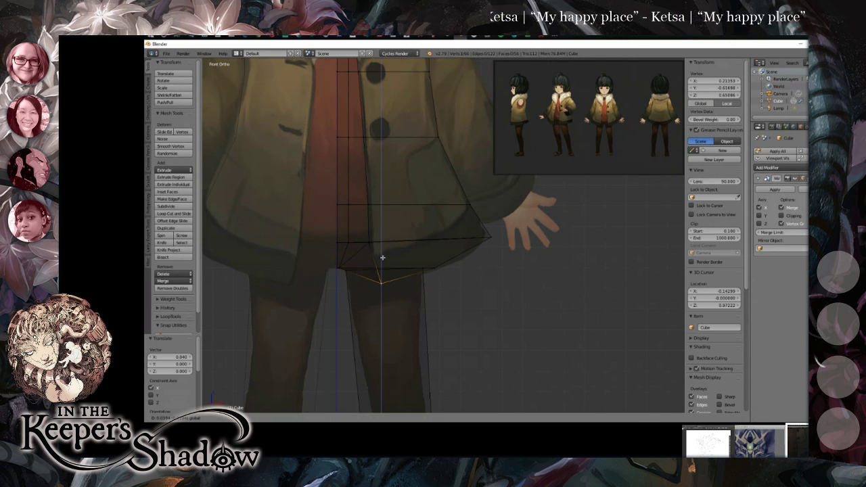
Try raising the coat's front corner vertex about 0.025 along Z and shifting it 0.025 inward along X.
key("g")
key("z")
left_click(418, 279)
key("g")
key("x")
left_click(459, 263)
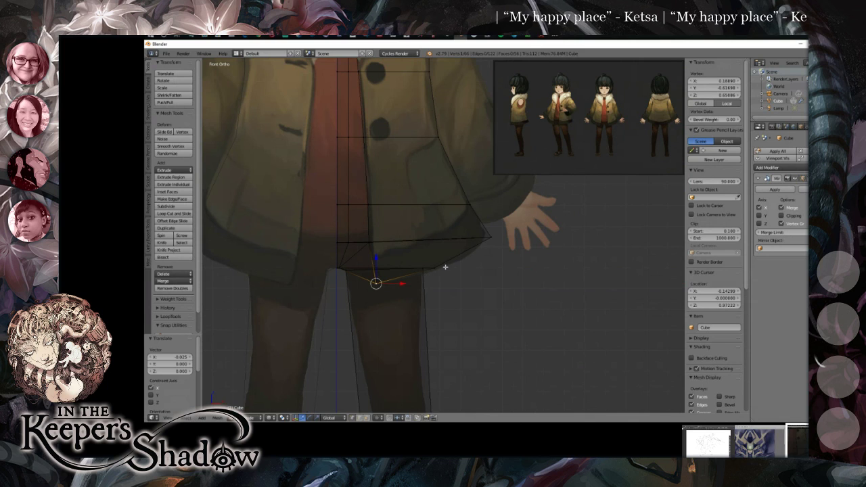
Inspect the coat's front corner vertex in perspective and undo its recent moves.
mouse_move(466, 265)
left_mouse_down()
mouse_move(451, 239)
mouse_move(400, 236)
mouse_move(465, 258)
mouse_move(471, 272)
left_mouse_up()
key("g")
key("y")
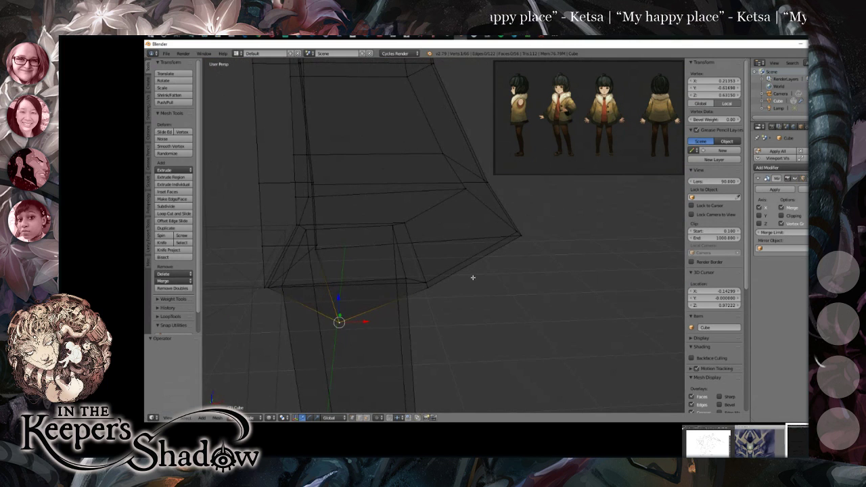
left_click(473, 277)
Select the entire coat-and-leg mesh and delete all its vertices.
scroll(471, 282, "down", 6)
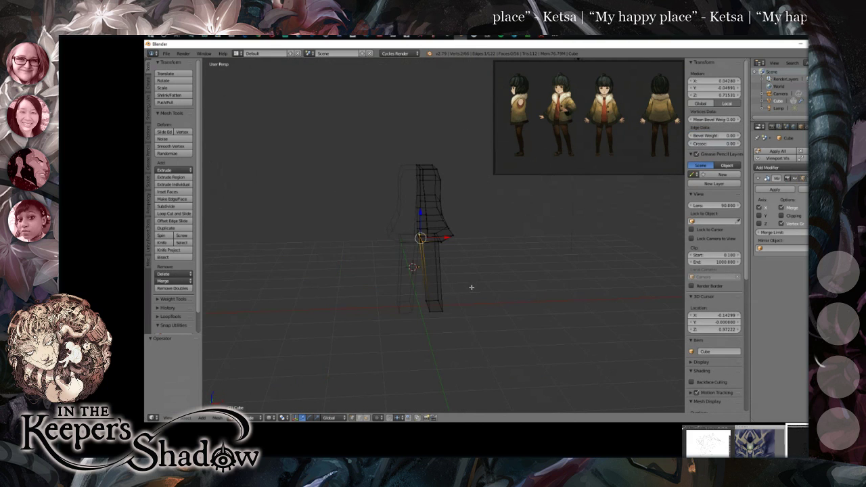
key("a")
key("a")
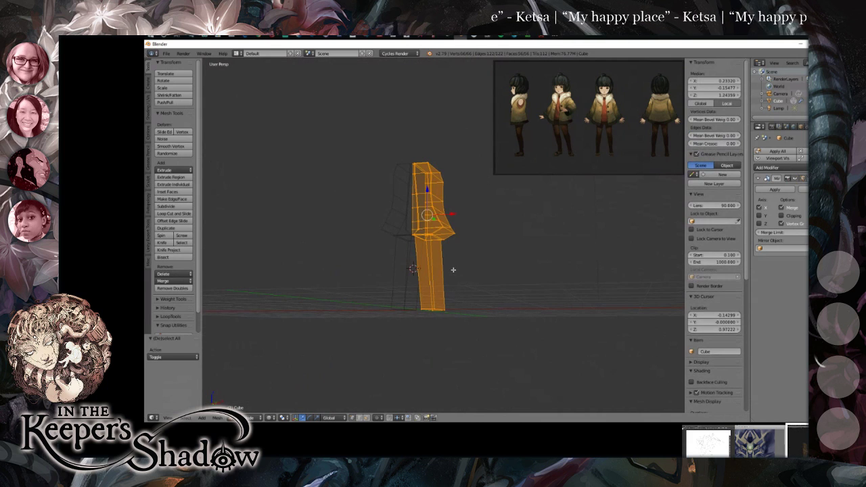
left_click_drag(375, 240, 392, 253)
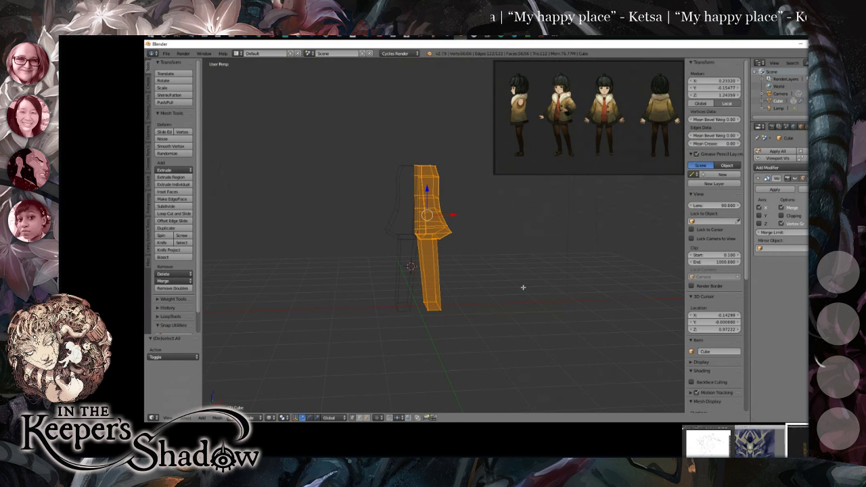
key("a")
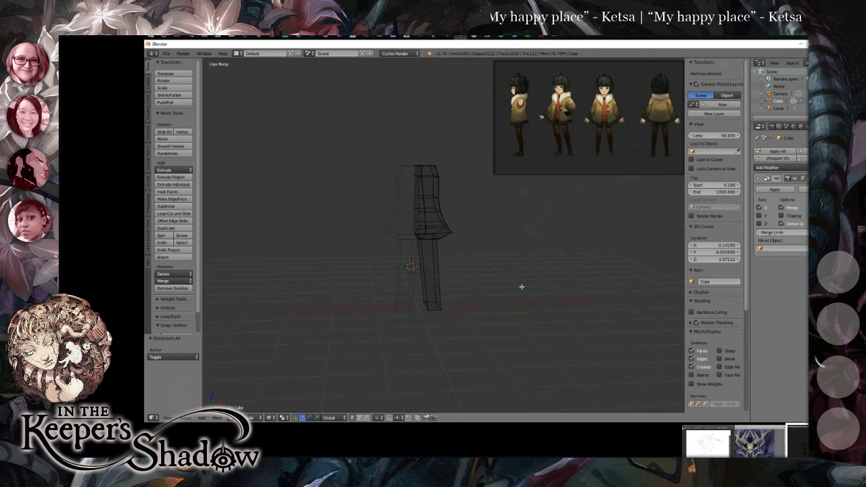
key("a")
key("x")
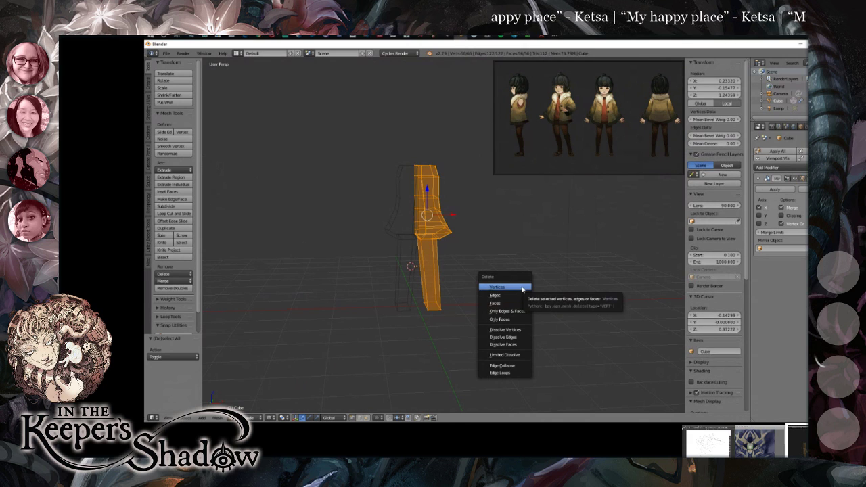
left_click(522, 289)
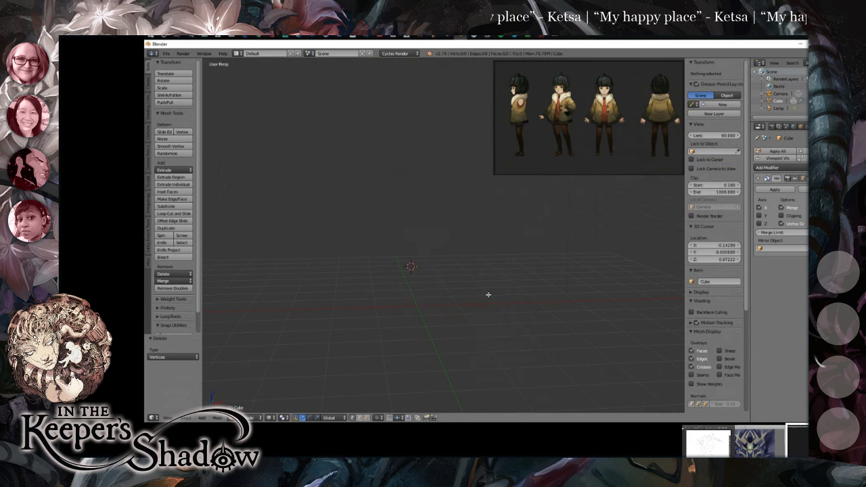
In front view, frame the reference figures and bring up the mesh primitives available to add.
key("KP_1")
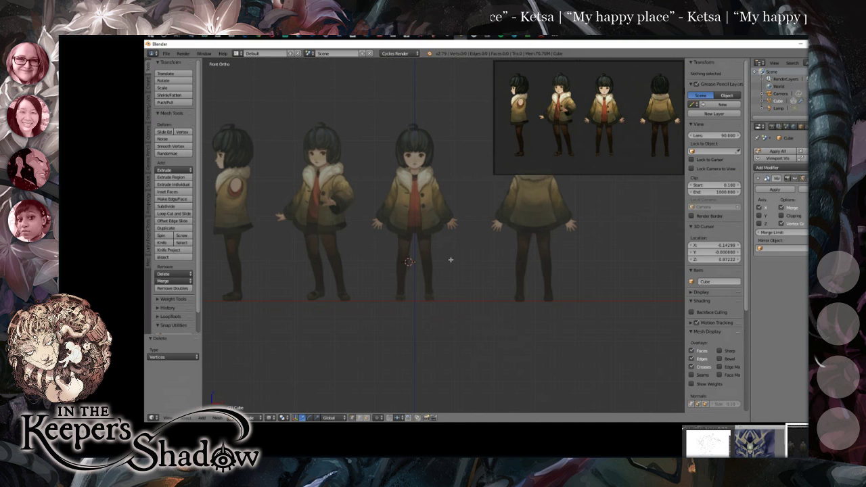
left_click_drag(450, 257, 428, 313)
key("a")
key("shift+a")
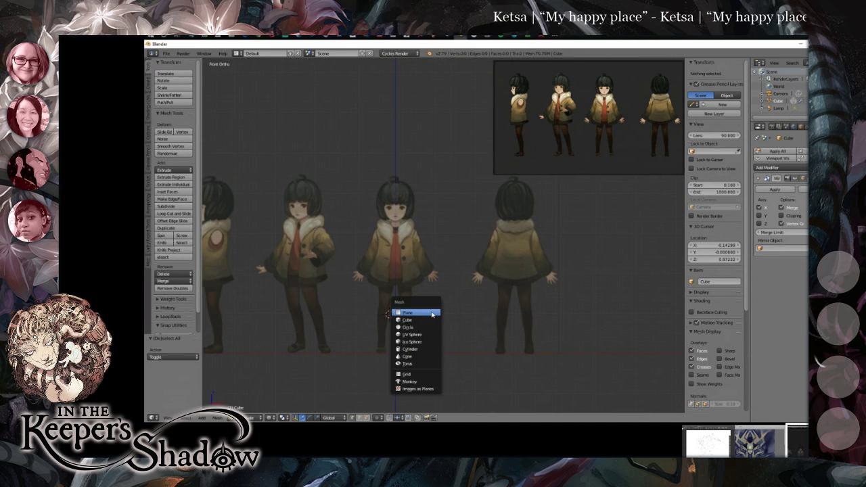
Switch to the creature painting in Photoshop, zoom in to 50% on the face, and reduce the brush size for detail work.
key("b")
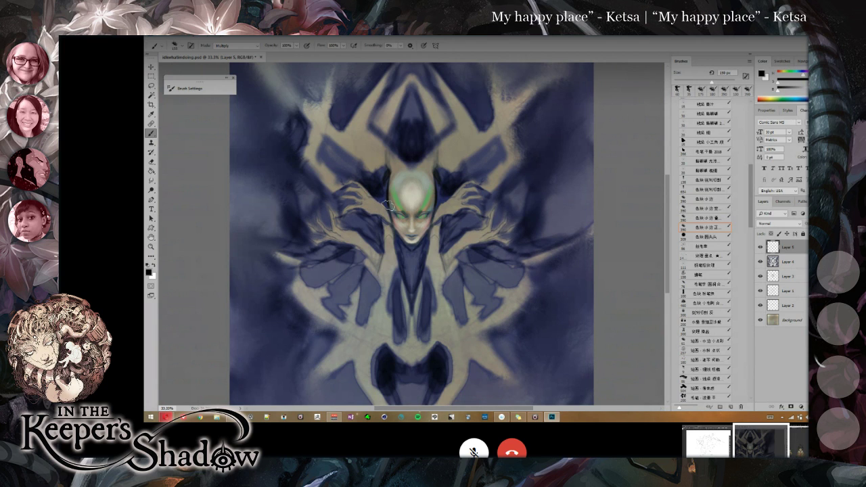
key("bracketleft")
key("bracketleft")
key("bracketleft")
key("bracketleft")
key("ctrl+plus")
key("bracketleft")
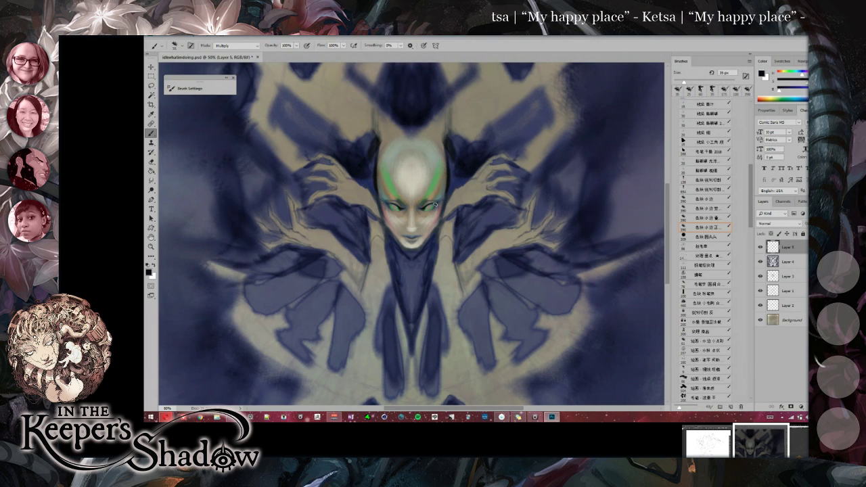
Erase stray marks around the eyes and shade the cheeks with the black Multiply brush.
key("e")
key("bracketleft")
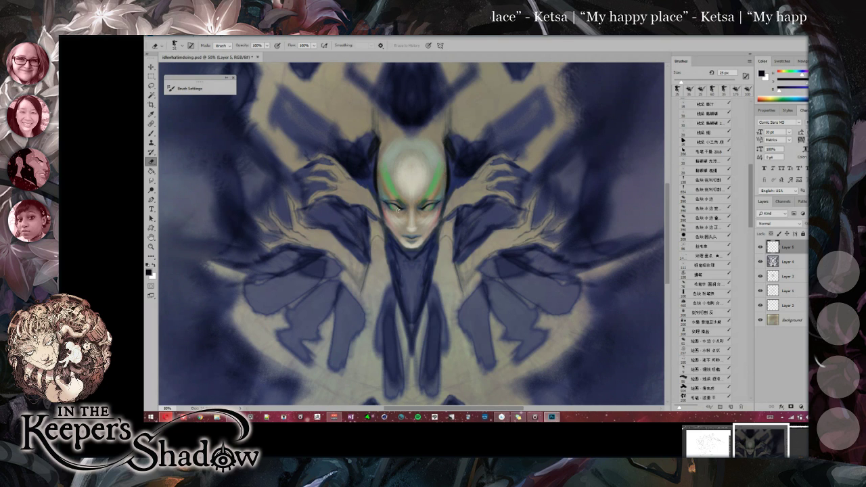
key("b")
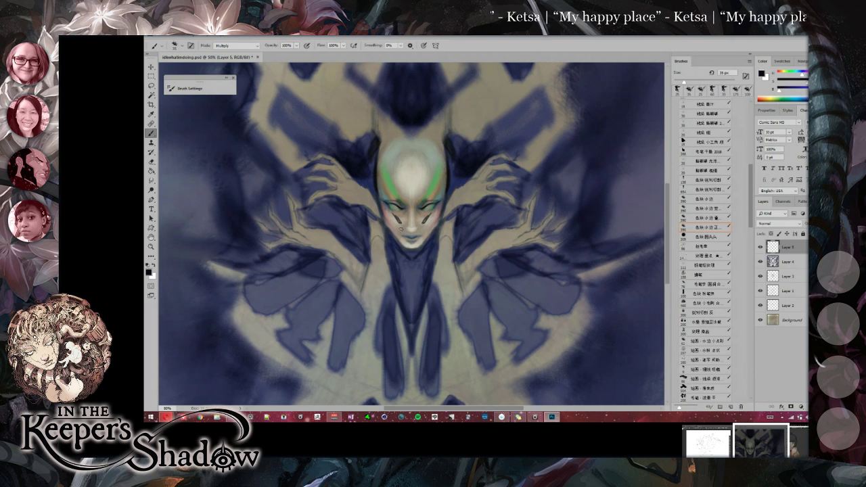
key("bracketright")
left_click_drag(382, 214, 391, 233)
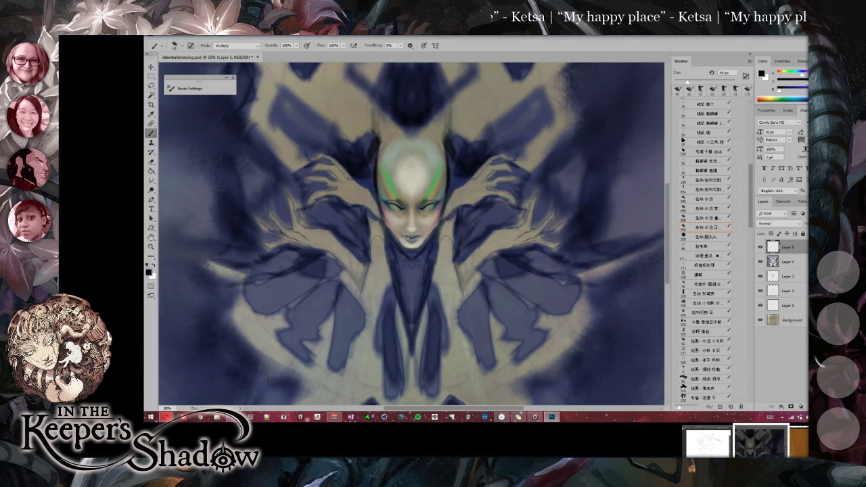
Refine the eye and lip lines with the Multiply brush reduced to 10 px.
key("bracketleft")
key("bracketleft")
key("bracketleft")
key("bracketleft")
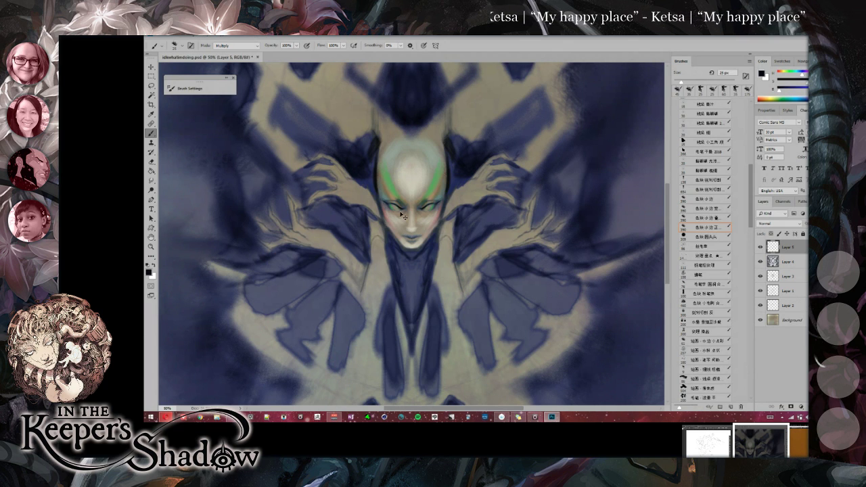
scroll(402, 215, "up", 1)
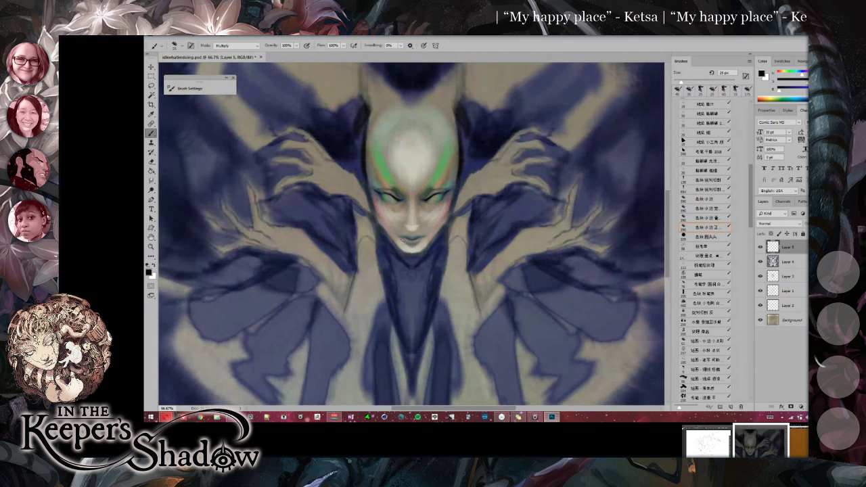
scroll(414, 228, "down", 2)
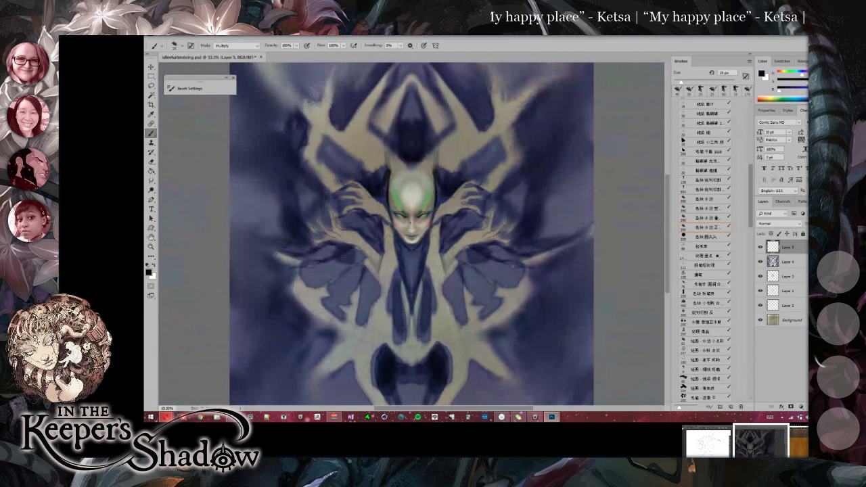
scroll(411, 229, "up", 1)
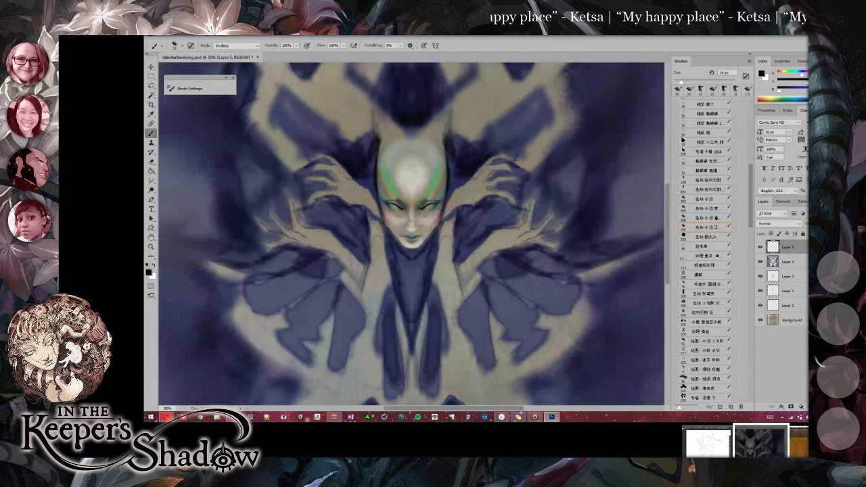
scroll(410, 221, "up", 1)
scroll(392, 215, "up", 1)
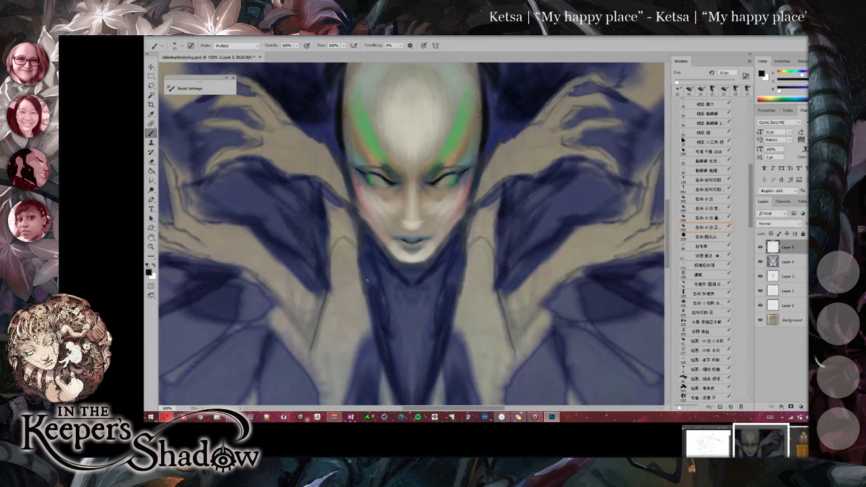
scroll(406, 233, "down", 2)
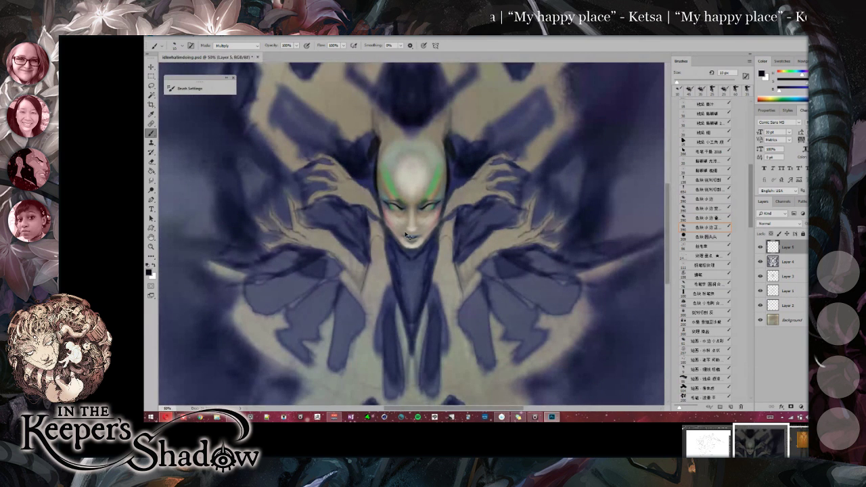
scroll(406, 235, "up", 3)
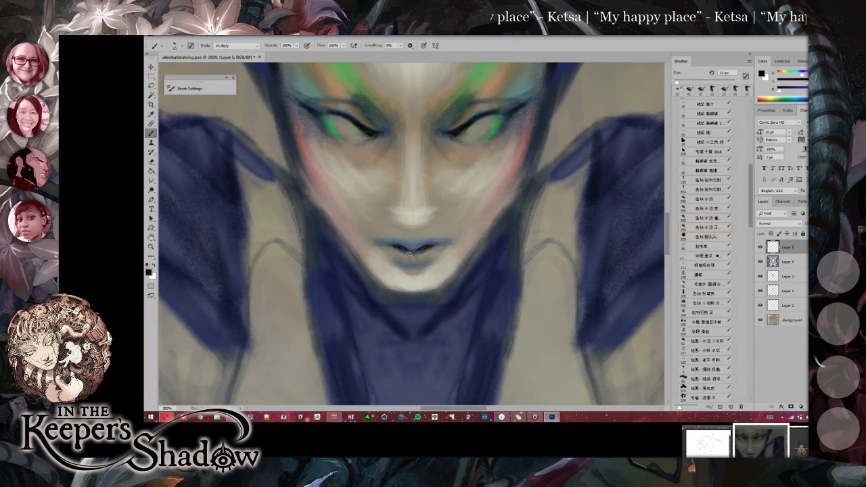
scroll(409, 255, "down", 3)
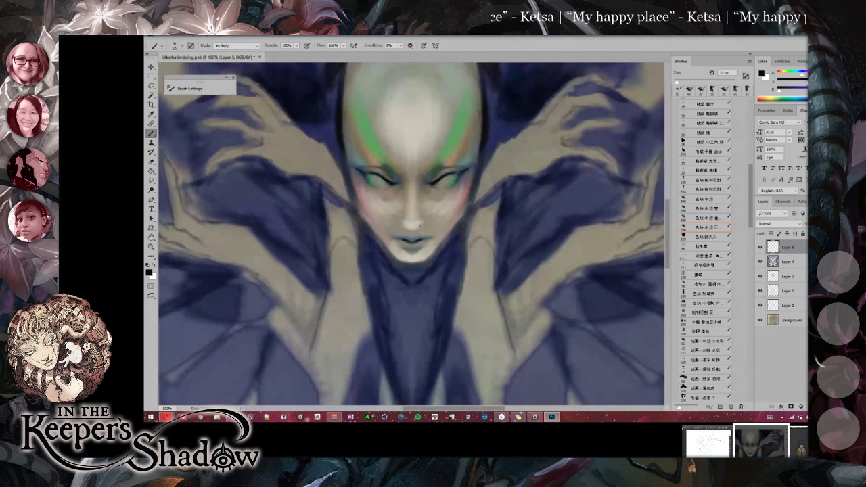
scroll(413, 208, "down", 2)
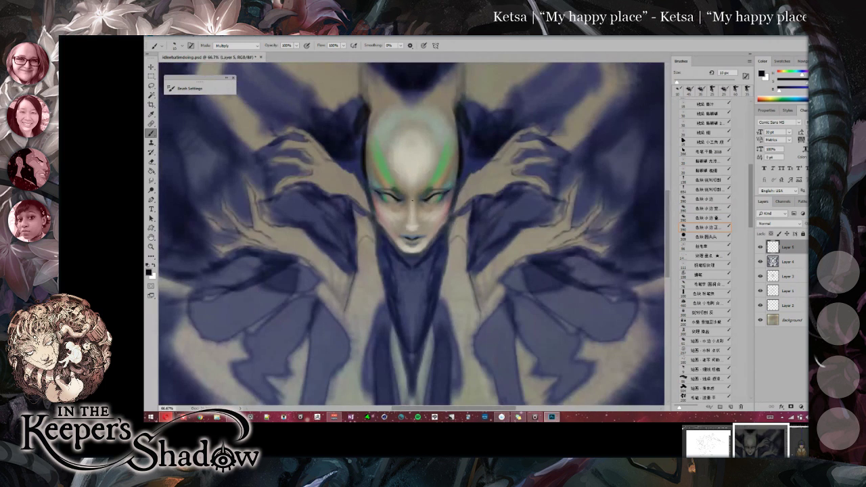
Swap to the light colour and choose a soft colour-block brush in Normal mode, reduced to 80 px.
key("x")
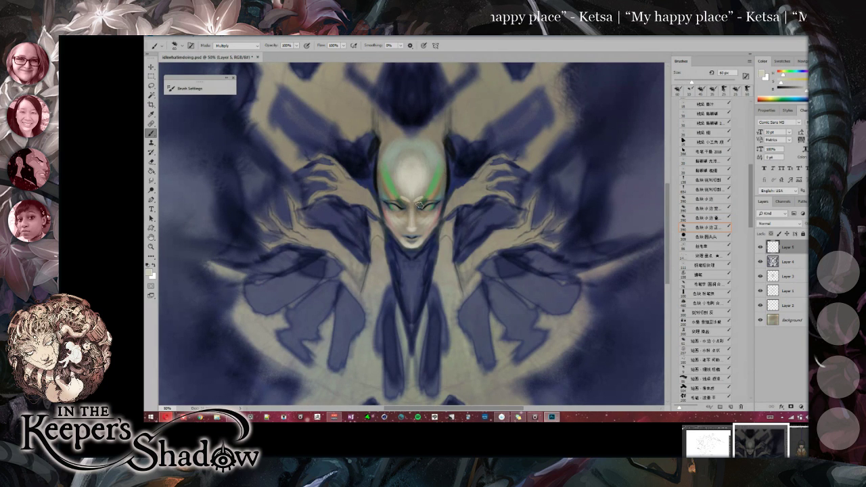
left_click(694, 199)
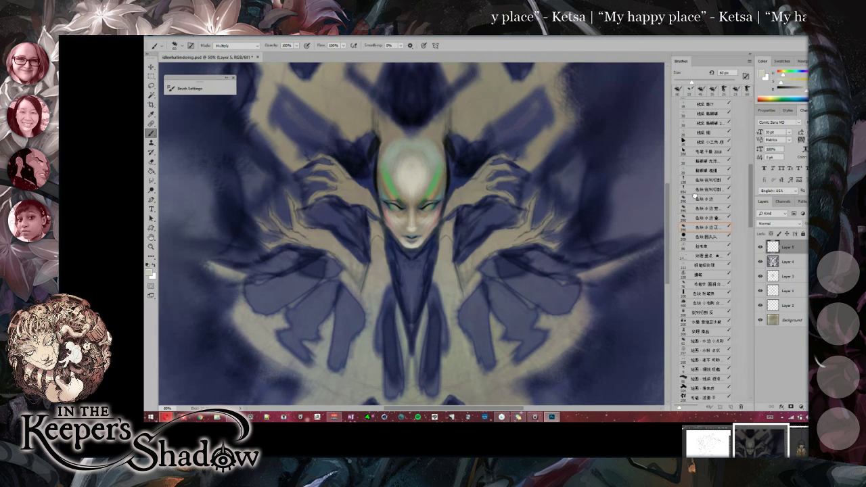
key("bracketleft")
key("bracketleft")
key("bracketleft")
key("bracketleft")
key("bracketleft")
key("bracketleft")
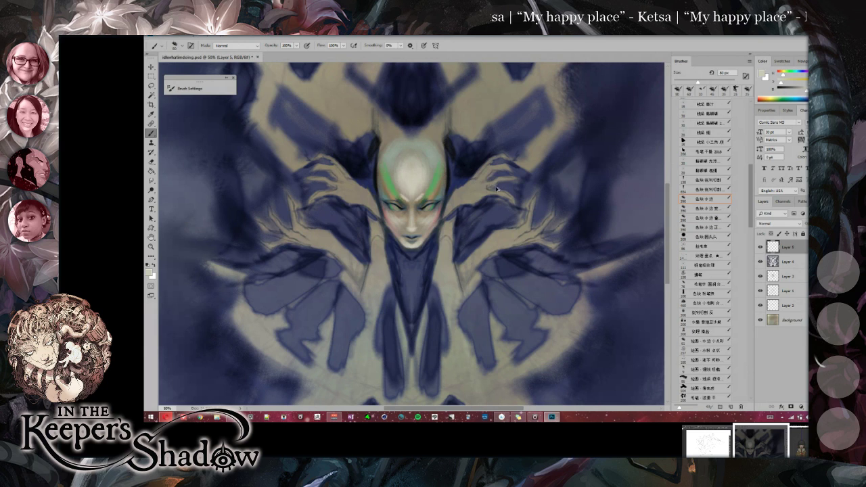
Change to the sharp-edged colour-block brush and reduce it to 70 px over the brow.
left_click(688, 191)
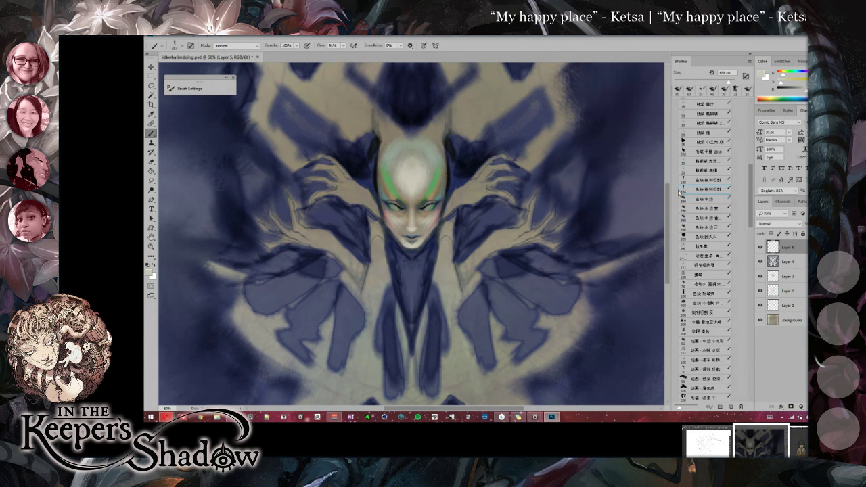
key("[")
key("[")
key("[")
key("[")
key("[")
key("[")
key("[")
key("[")
key("[")
key("[")
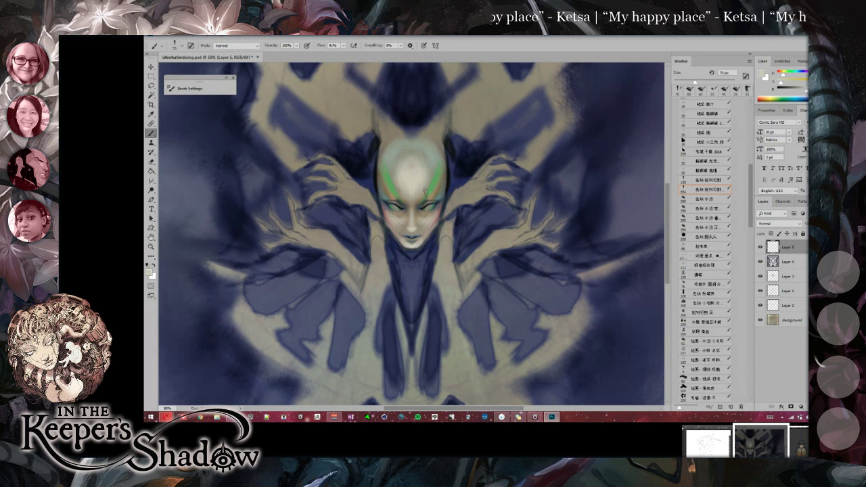
Paint light highlights on the nose and forehead with the neighbouring sharp-edged brush at 80 px, using the eraser for cleanup.
left_click(688, 181)
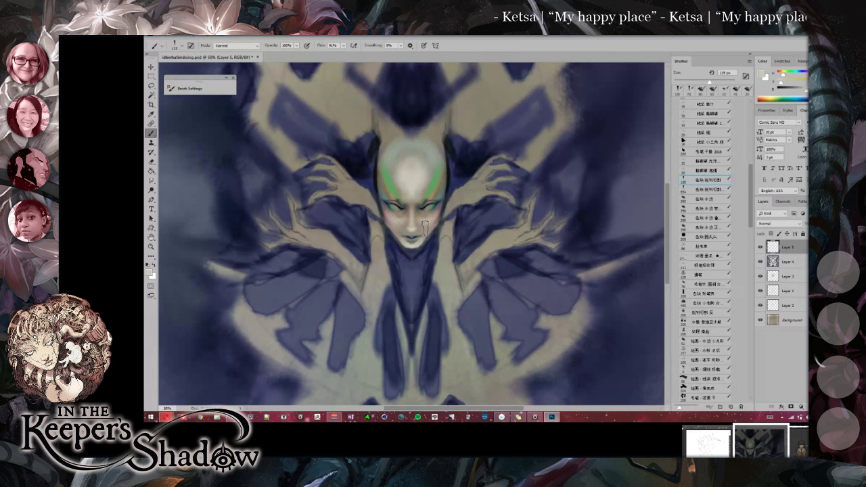
key("bracketleft")
key("bracketleft")
key("bracketleft")
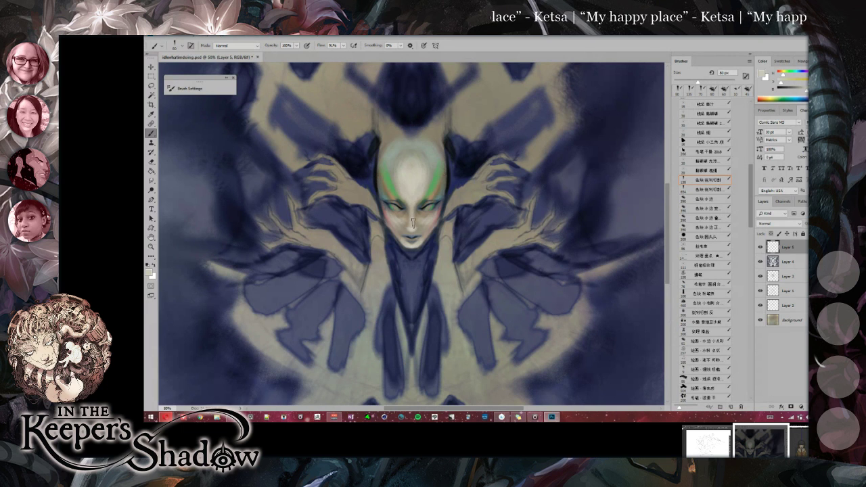
key("ctrl+minus")
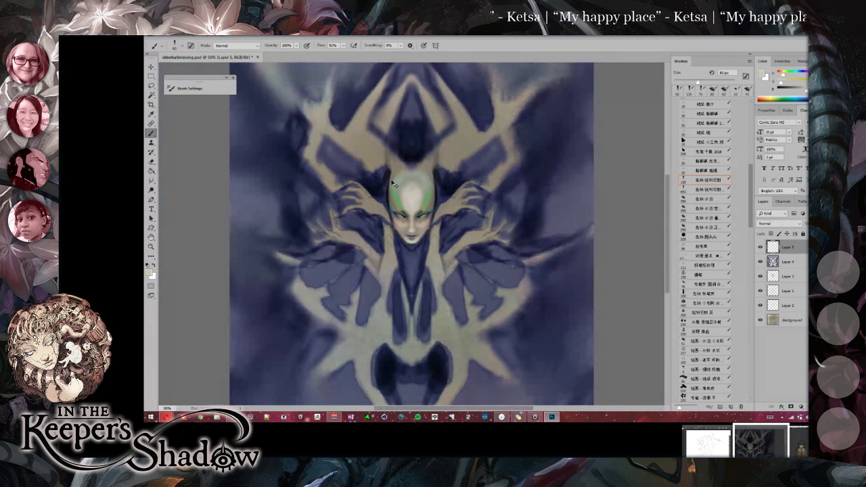
key("ctrl+plus")
key("e")
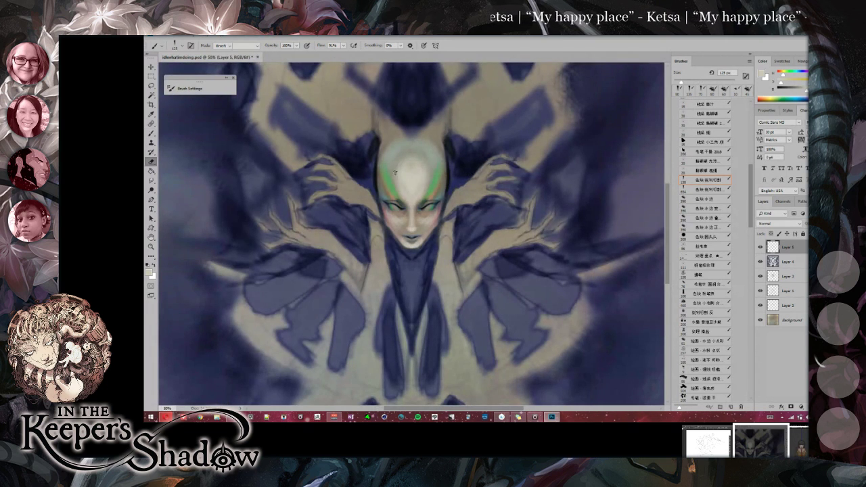
key("b")
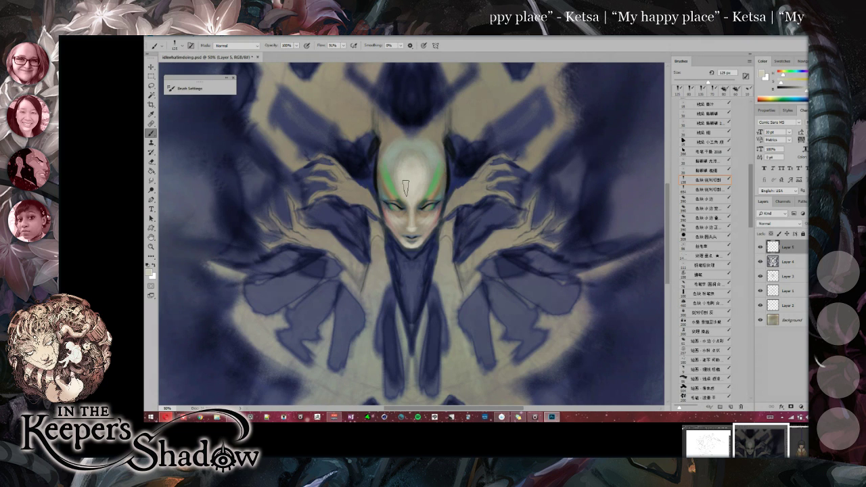
Refine the pale face highlights while reducing the sharp-edged brush to 35 px.
key("ctrl+minus")
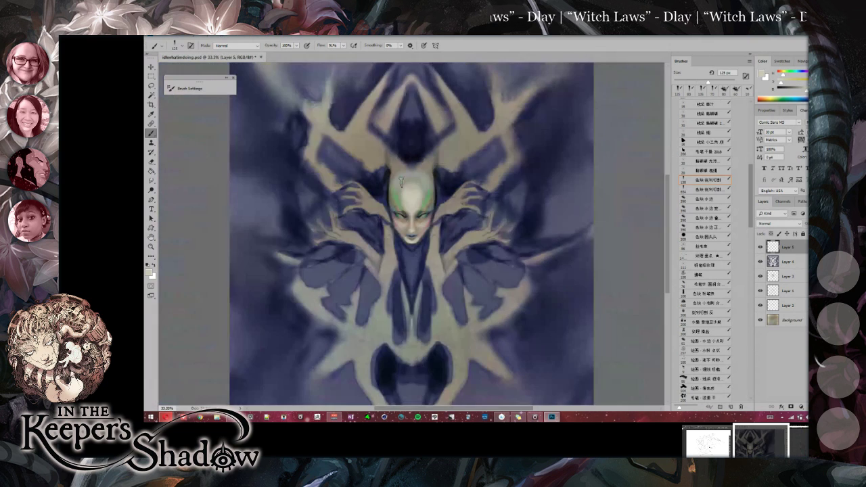
key("bracketleft")
key("bracketleft")
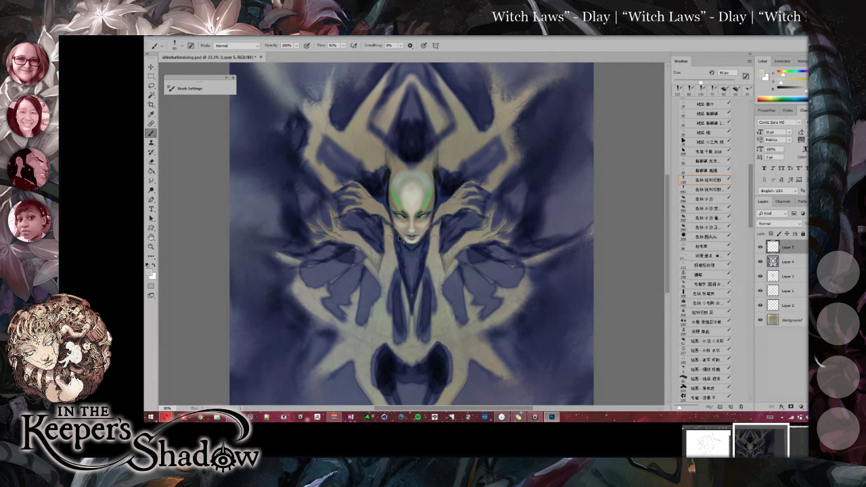
key("ctrl+plus")
key("ctrl+plus")
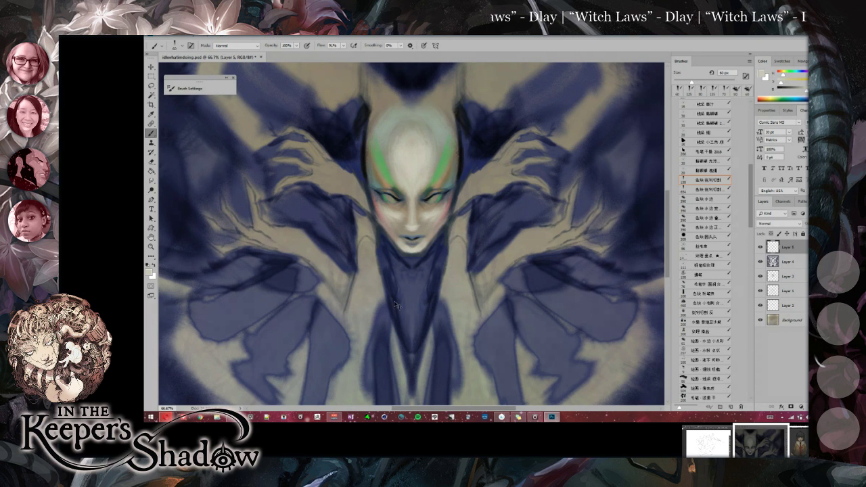
key("ctrl+minus")
key("ctrl+minus")
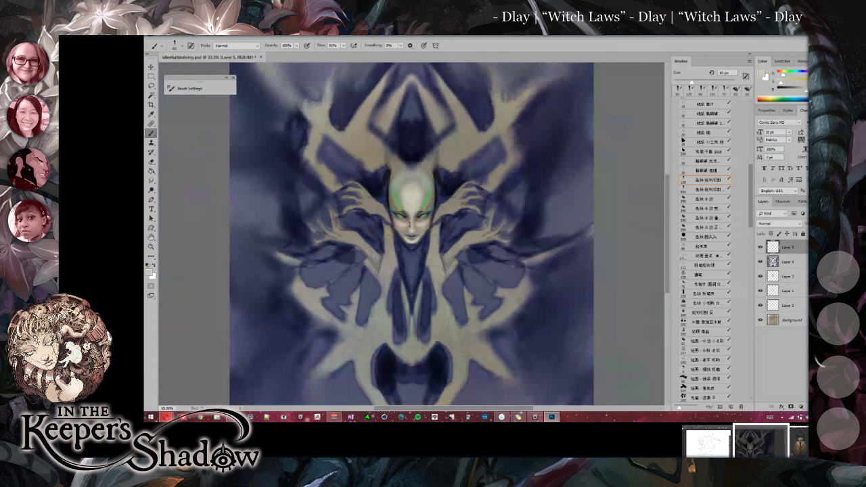
key("ctrl+plus")
key("ctrl+plus")
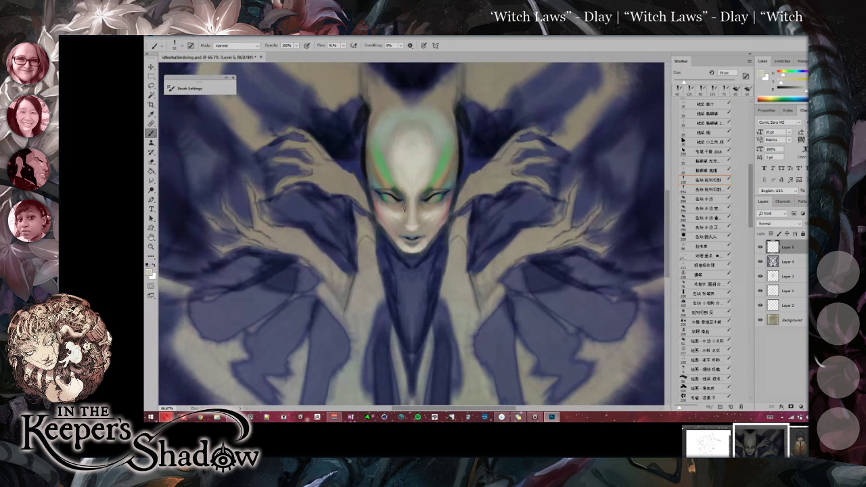
Sample a dark tone from the brow and touch up the shading around the nose at 35 px.
left_click(422, 194, "alt")
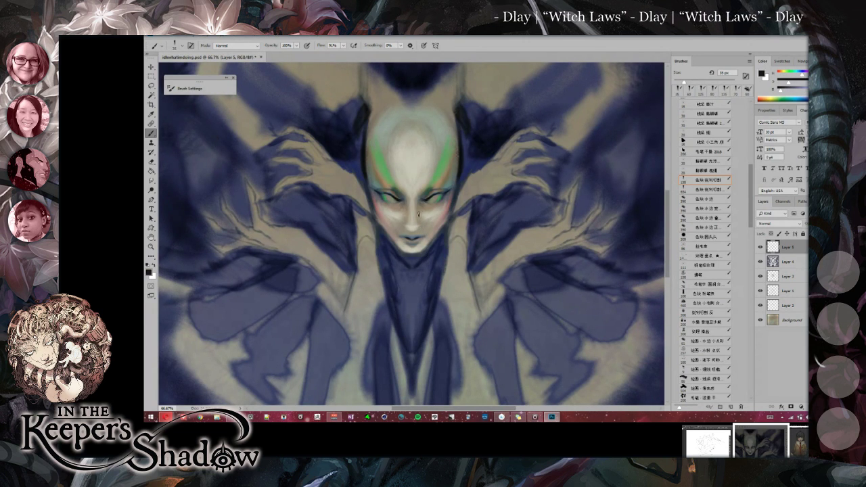
key("ctrl+plus")
key("ctrl+minus")
key("ctrl+minus")
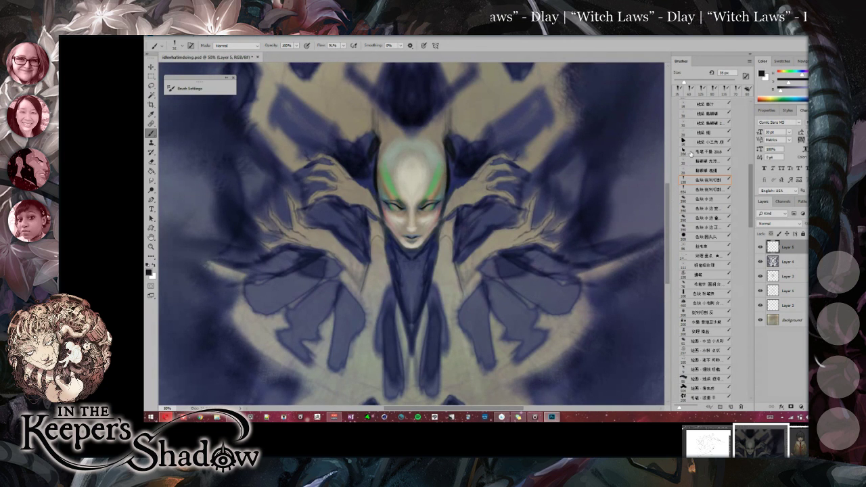
Sample the dark blue beside the head and try a dry textured brush stroke above the raised hand.
left_click(685, 152)
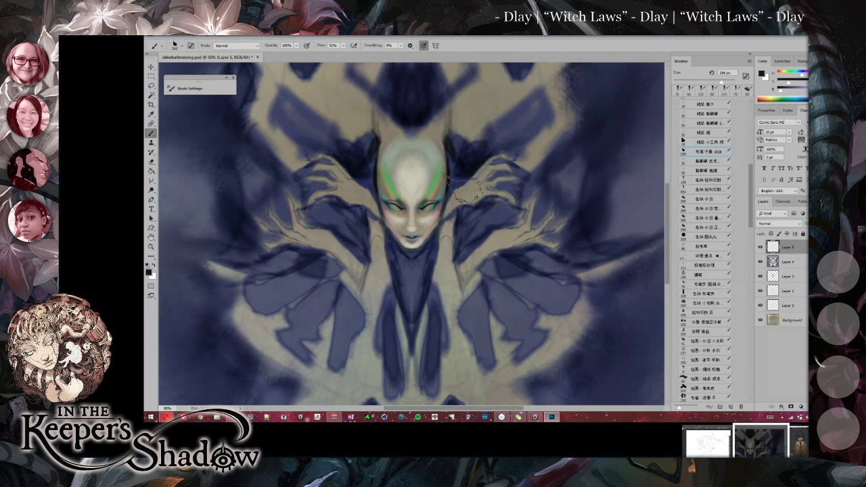
left_click(460, 177, "alt")
left_click_drag(465, 166, 481, 149)
key("ctrl+z")
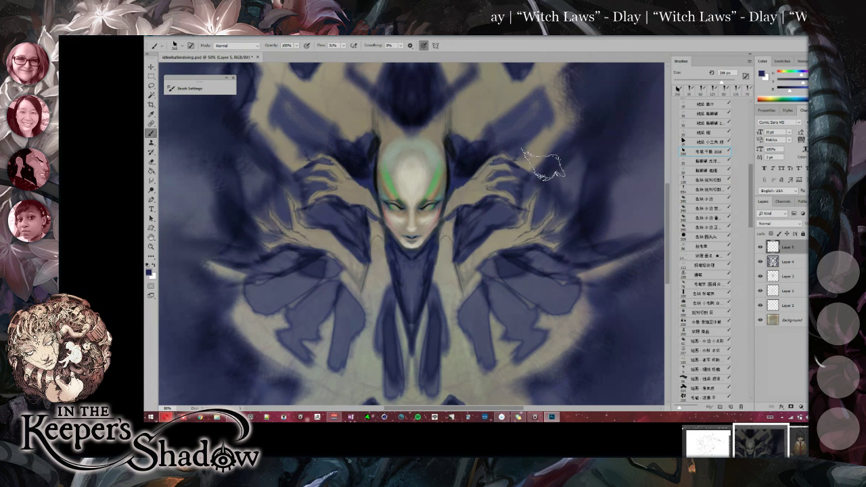
Paint dark blue over the purple panels beneath the horns with the large colour-block brush in Normal mode.
left_click(684, 198)
mouse_move(580, 199)
left_mouse_down()
mouse_move(521, 193)
mouse_move(527, 211)
left_mouse_up()
left_click_drag(515, 161, 515, 145)
key("ctrl+z")
left_click_drag(542, 119, 519, 137)
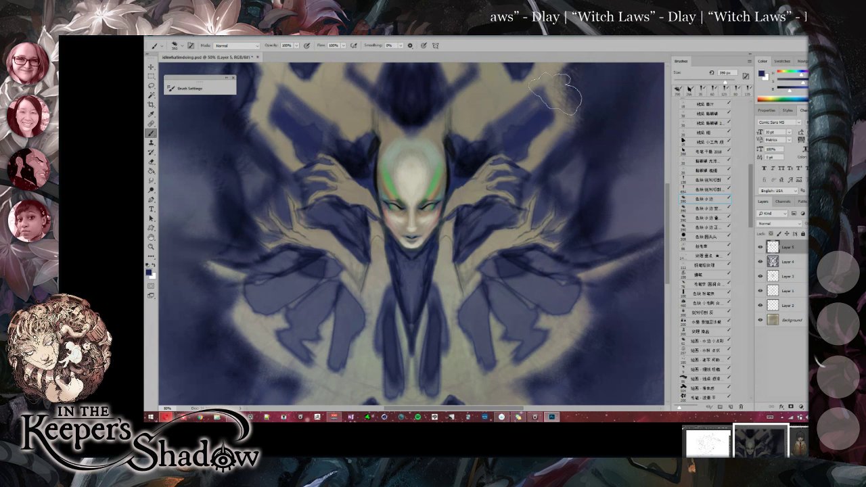
key("ctrl+minus")
mouse_move(497, 159)
left_mouse_down()
mouse_move(496, 105)
mouse_move(495, 150)
mouse_move(497, 107)
left_mouse_up()
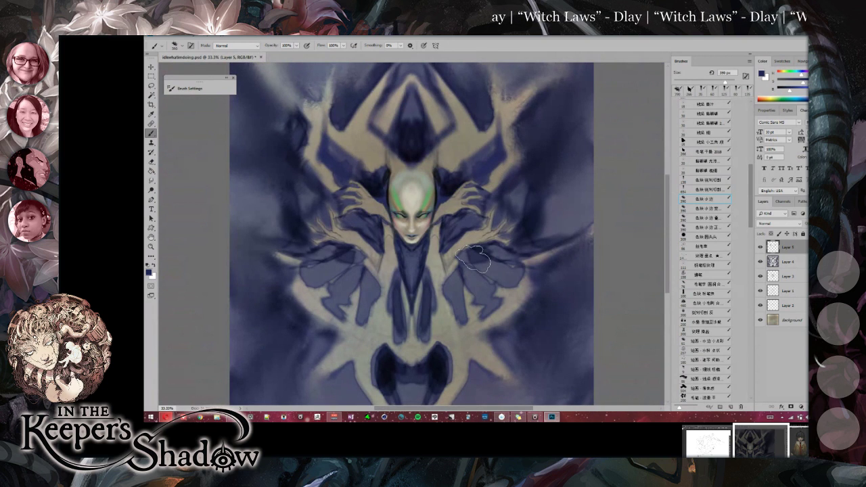
key("ctrl+minus")
key("ctrl+minus")
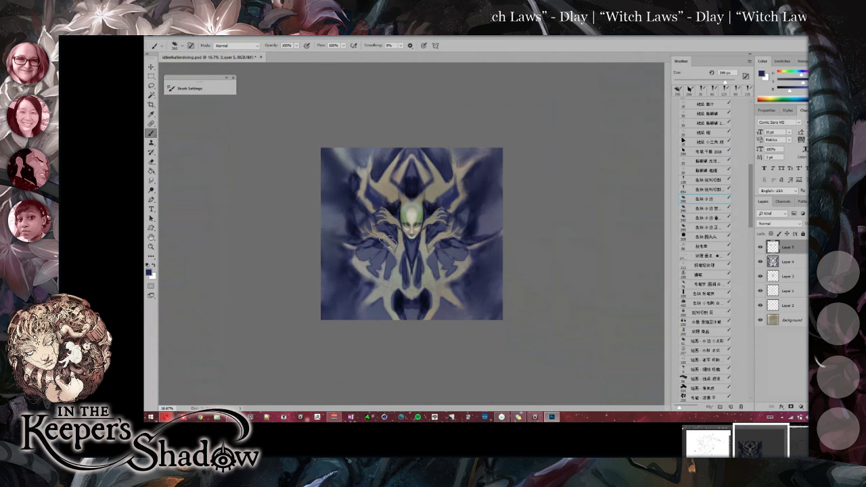
key("ctrl+plus")
key("ctrl+plus")
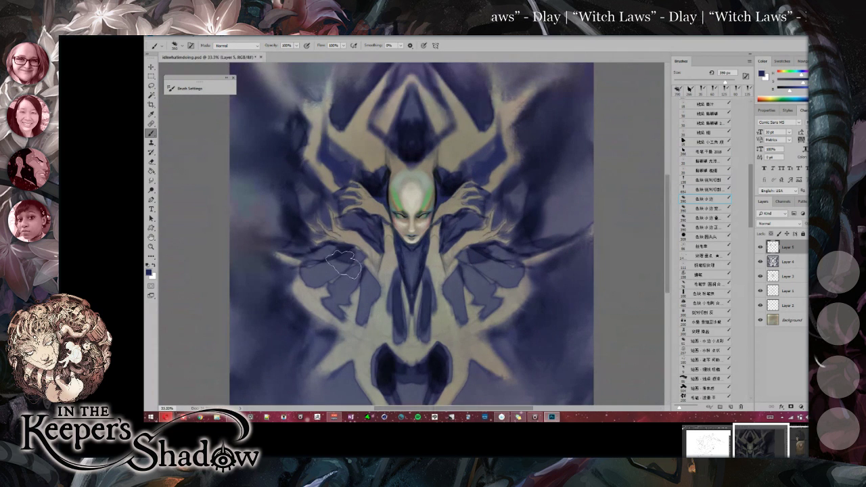
Sample the near-black blue beside the head and darken the inner edge of the blue panel beneath the raised hand at 80 px.
left_click(376, 185, "alt")
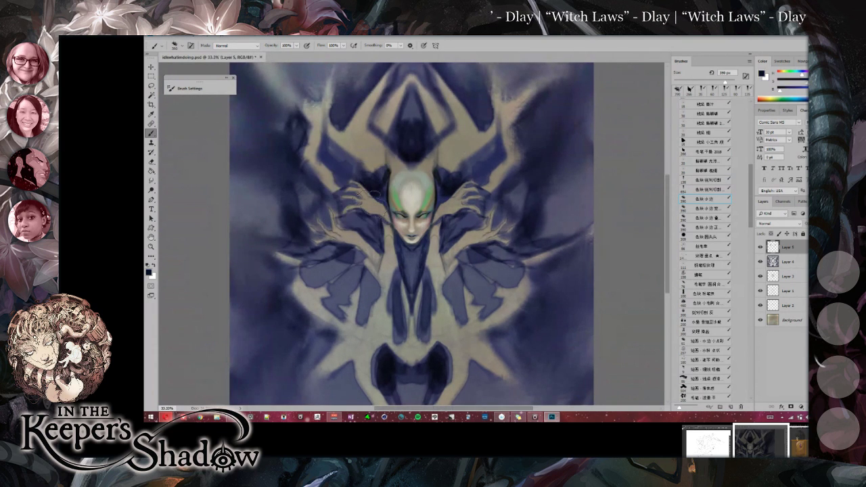
key("ctrl+plus")
key("bracketleft")
key("bracketleft")
key("bracketleft")
key("bracketleft")
key("bracketleft")
key("bracketleft")
key("bracketleft")
key("bracketleft")
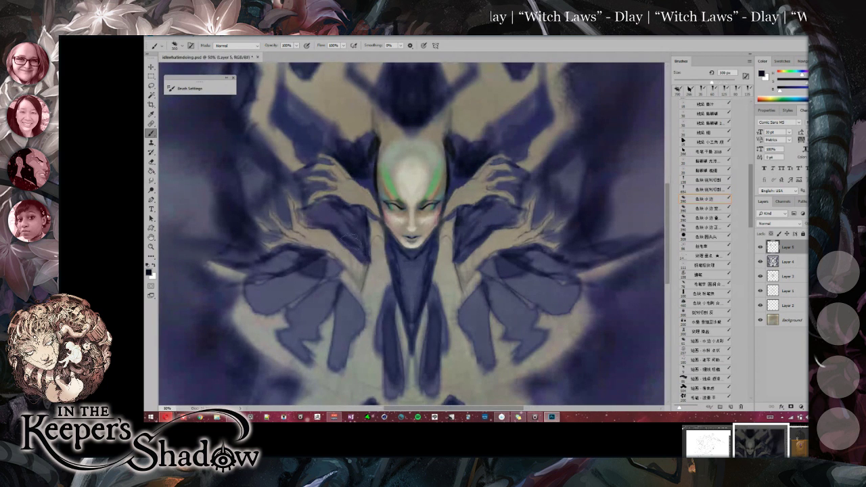
left_click_drag(349, 241, 362, 256)
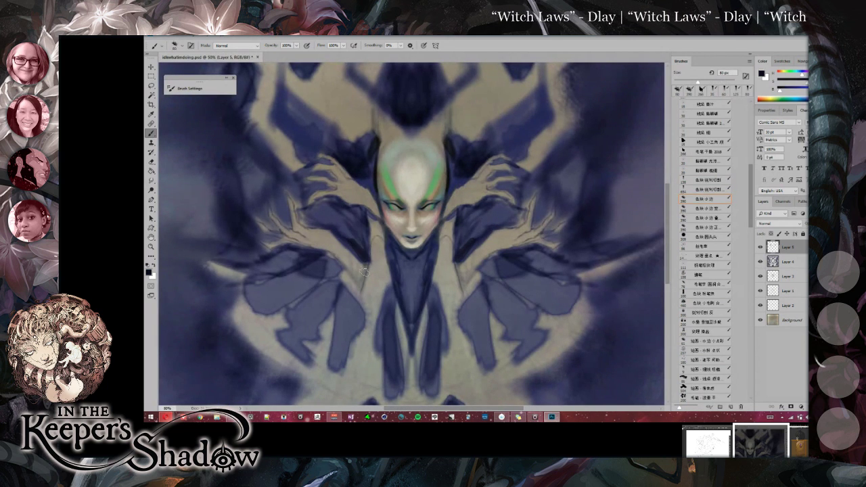
Enlarge the brush and deepen the dark shadow in the panel's lower inner corner between the arms.
key("bracketright")
key("bracketright")
key("bracketright")
key("bracketright")
key("bracketright")
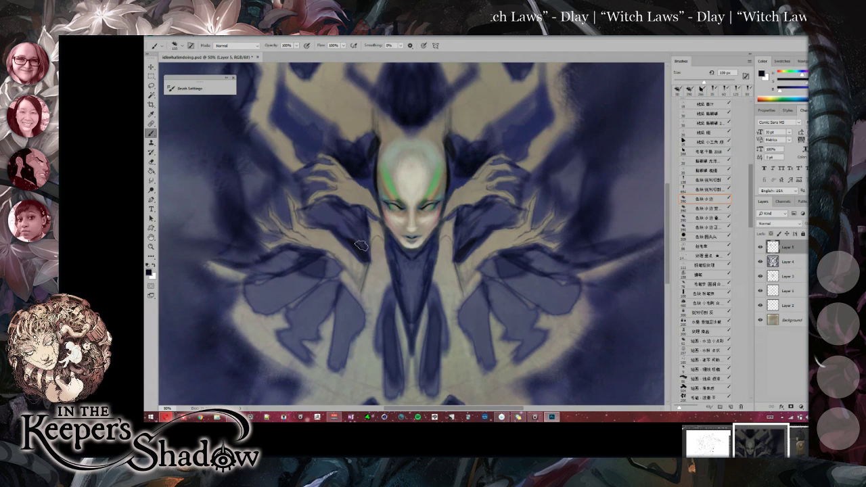
mouse_move(357, 245)
left_mouse_down()
mouse_move(362, 231)
mouse_move(366, 252)
left_mouse_up()
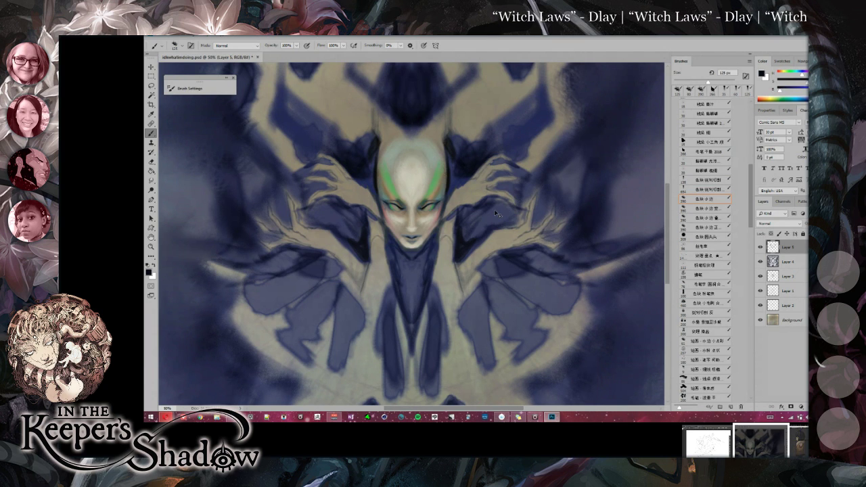
Fill the gaps between the upper hands' fingers with near-black using a smaller brush, and undo the last stroke.
key("ctrl+minus")
key("ctrl+minus")
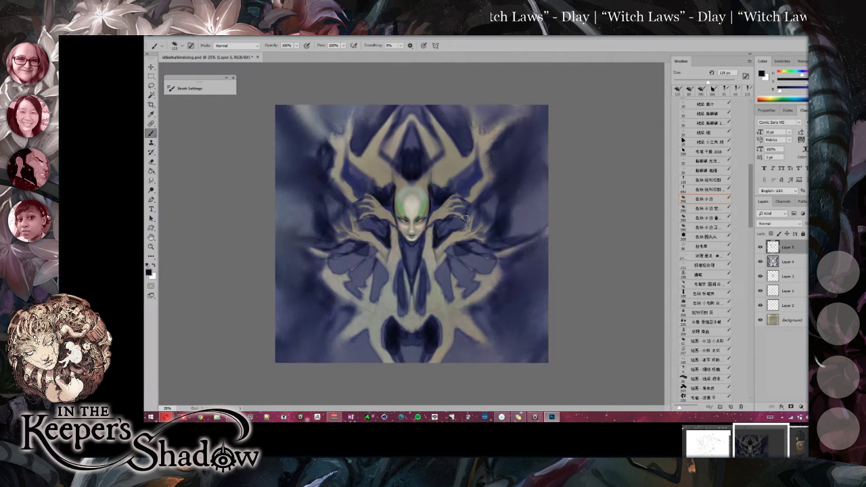
key("ctrl+plus")
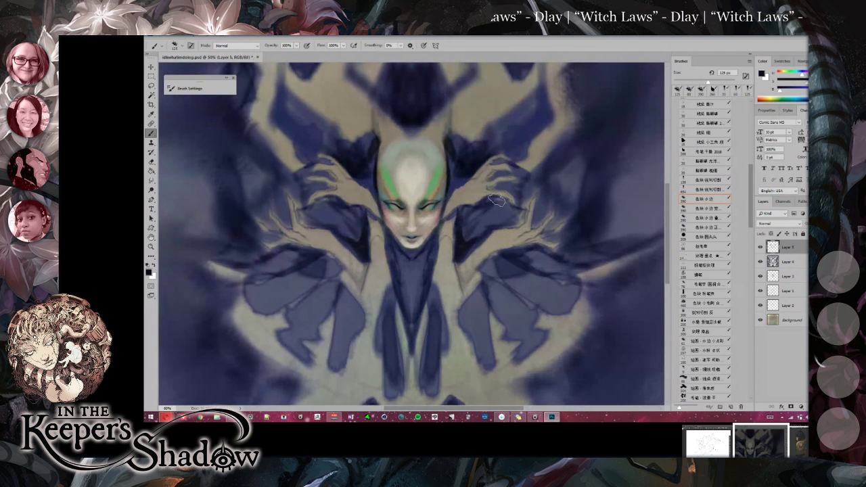
key("bracketleft")
key("bracketleft")
key("bracketleft")
left_click(488, 178)
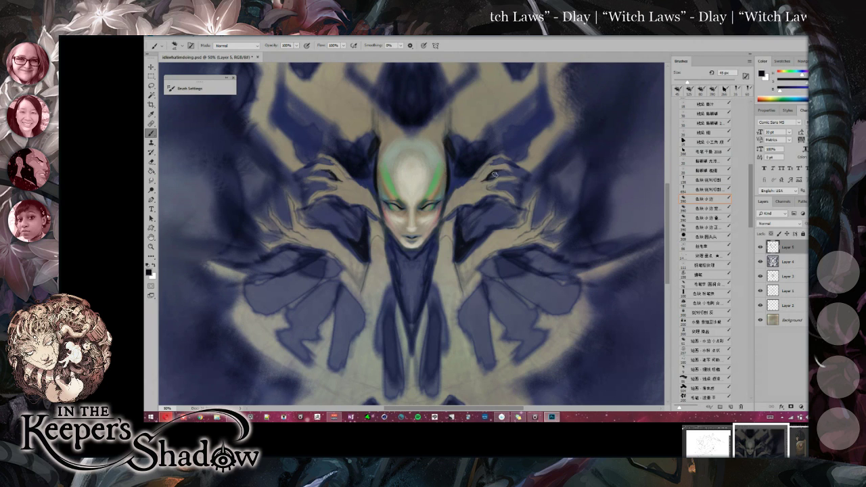
key("bracketright")
key("bracketright")
mouse_move(501, 173)
left_mouse_down()
mouse_move(489, 178)
mouse_move(496, 163)
left_mouse_up()
key("ctrl+z")
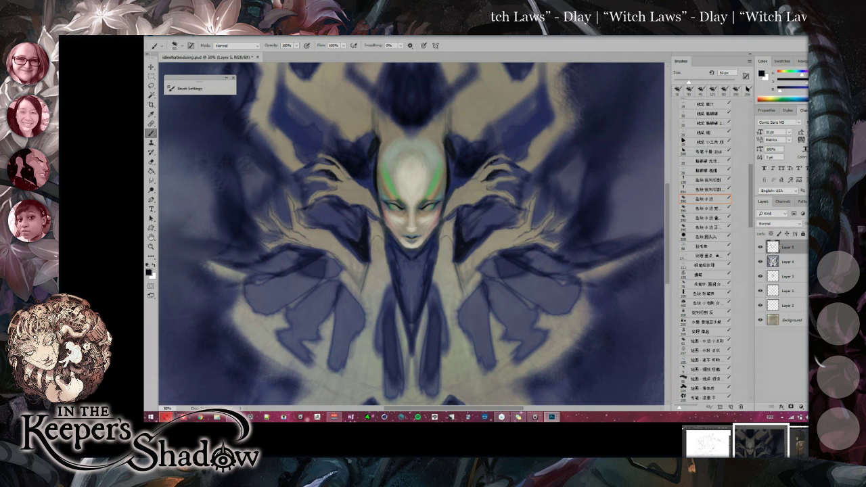
Sample the pale tone of the forehead and paint soft highlights along the horns with the large brush.
key("ctrl+minus")
key("ctrl+minus")
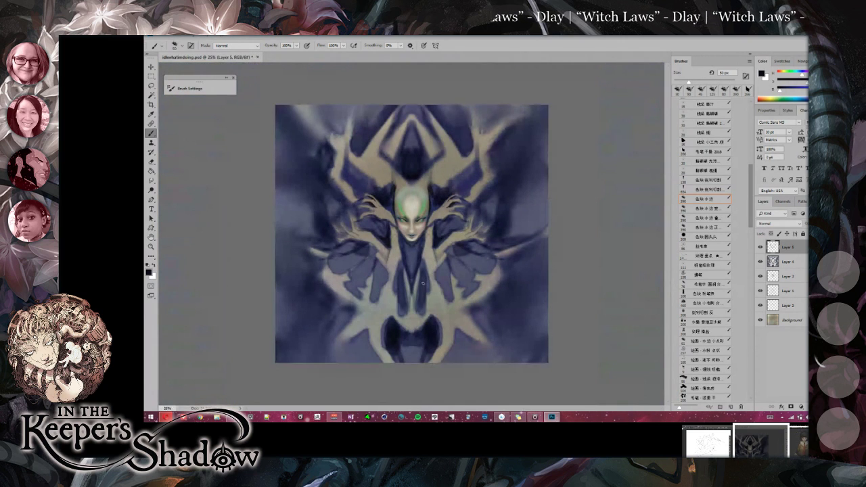
key("ctrl+minus")
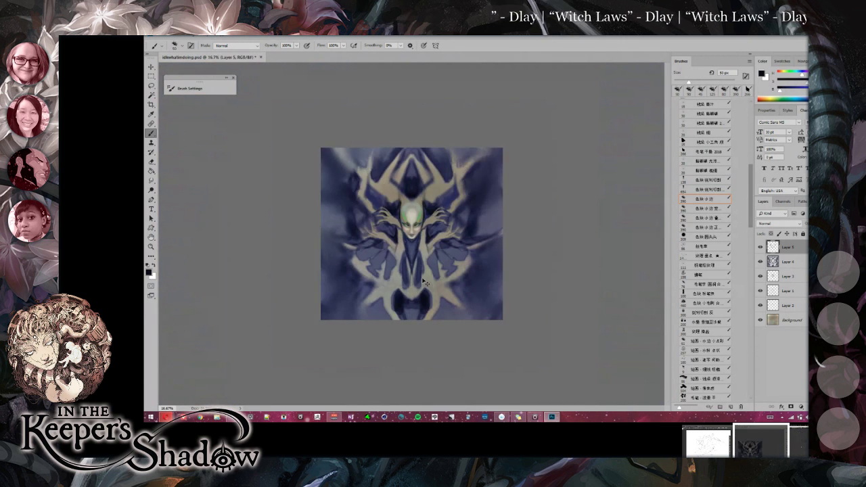
key("ctrl+minus")
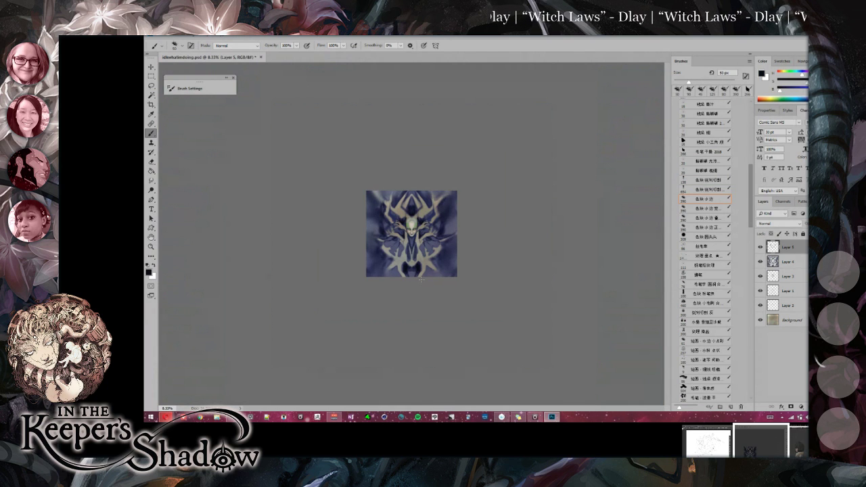
key("ctrl+plus")
key("ctrl+plus")
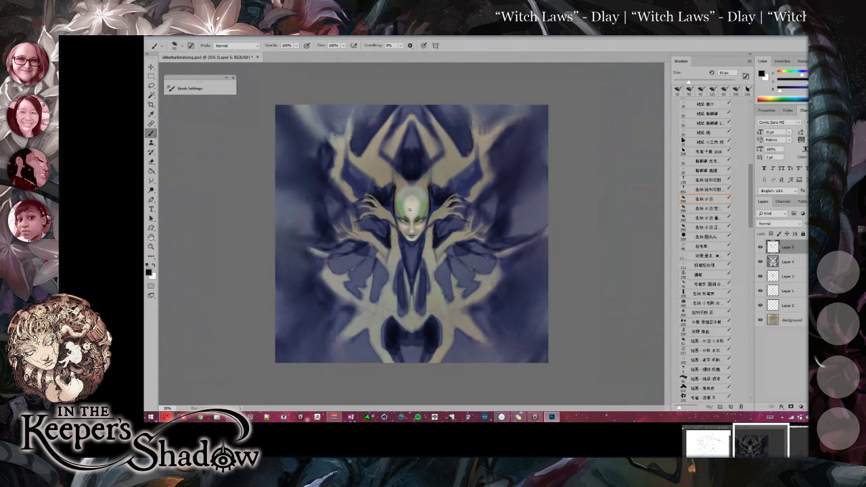
left_click(412, 196, "alt")
mouse_move(382, 164)
left_mouse_down()
mouse_move(385, 174)
mouse_move(365, 168)
mouse_move(369, 146)
mouse_move(375, 154)
mouse_move(399, 142)
mouse_move(381, 138)
mouse_move(376, 163)
mouse_move(335, 159)
mouse_move(330, 182)
mouse_move(353, 183)
left_mouse_up()
Reduce the brush to 400 px and paint pale highlights over the arms, torso sides and upper hands.
key("bracketleft")
key("bracketleft")
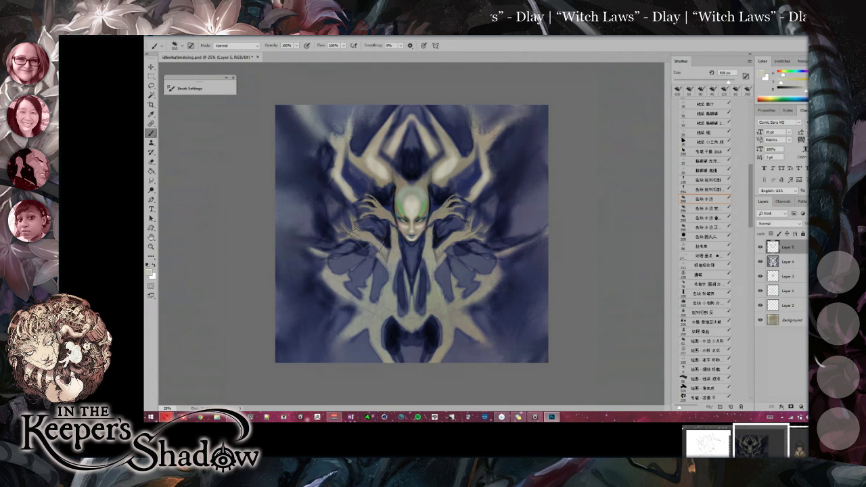
mouse_move(365, 237)
left_mouse_down()
mouse_move(387, 257)
mouse_move(393, 247)
mouse_move(389, 292)
left_mouse_up()
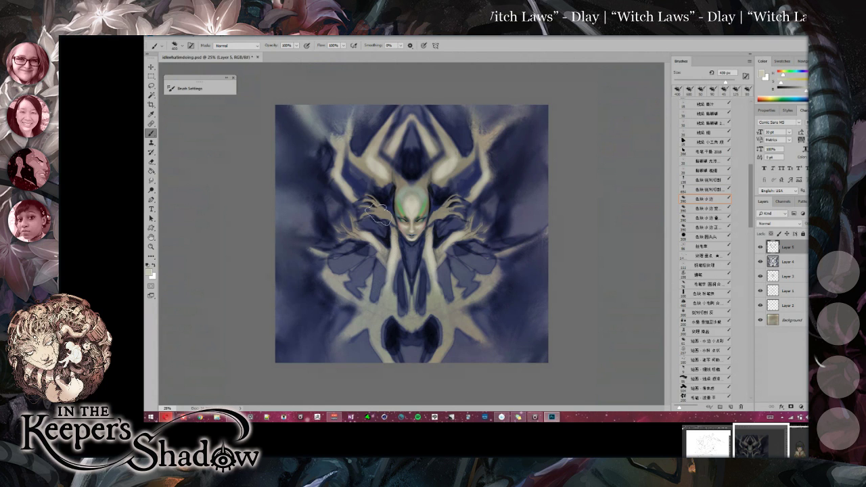
mouse_move(383, 221)
left_mouse_down()
mouse_move(389, 212)
mouse_move(376, 205)
mouse_move(383, 211)
left_mouse_up()
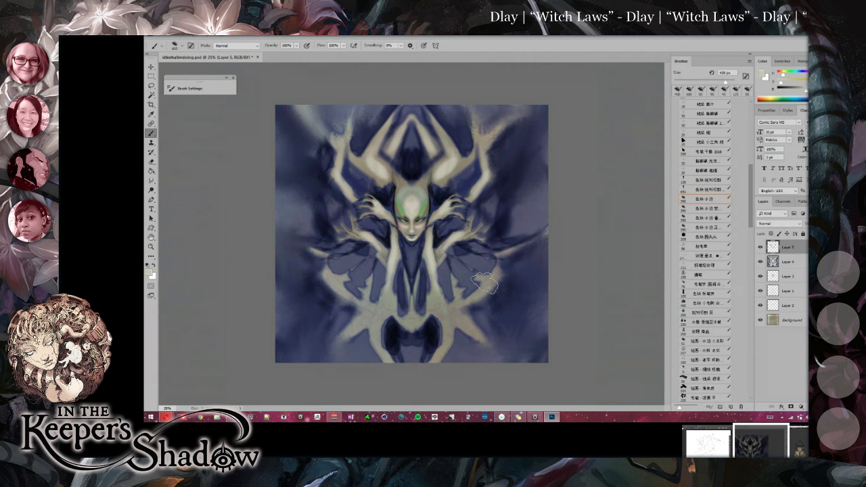
Enlarge the brush to 600 px and brighten the hips and lower limbs with the pale tone.
key("bracketright")
key("bracketright")
mouse_move(438, 303)
left_mouse_down()
mouse_move(418, 326)
mouse_move(411, 312)
mouse_move(413, 322)
mouse_move(443, 323)
mouse_move(443, 305)
mouse_move(445, 326)
mouse_move(455, 306)
mouse_move(490, 289)
mouse_move(472, 295)
mouse_move(494, 276)
mouse_move(479, 302)
mouse_move(457, 314)
mouse_move(484, 343)
left_mouse_up()
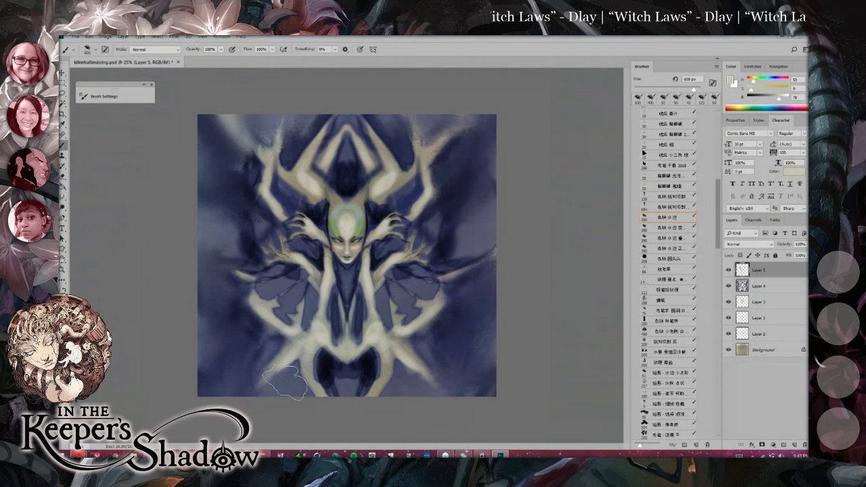
Choose a bright teal, try a stroke across the outer horns and undo it.
key("ctrl+minus")
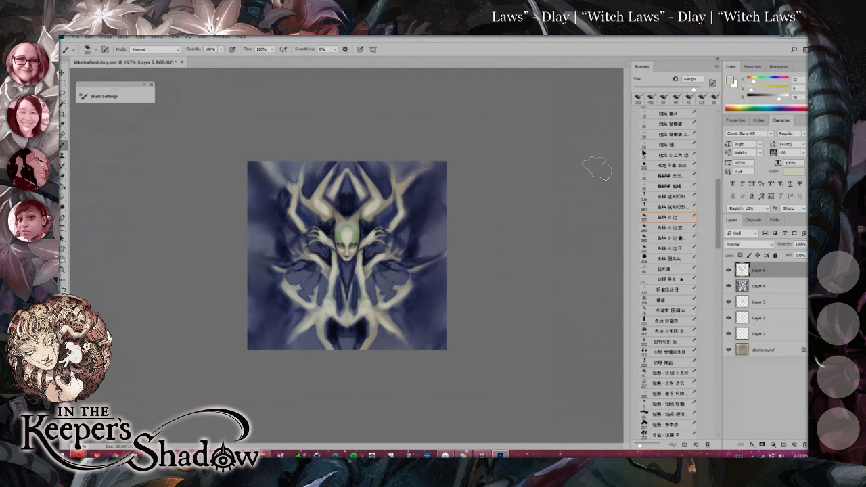
left_click_drag(770, 79, 776, 91)
left_click_drag(411, 209, 395, 220)
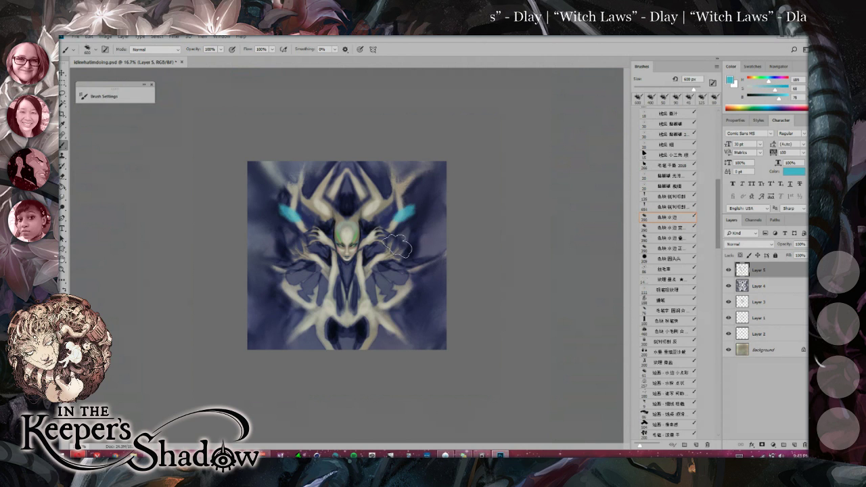
key("ctrl+z")
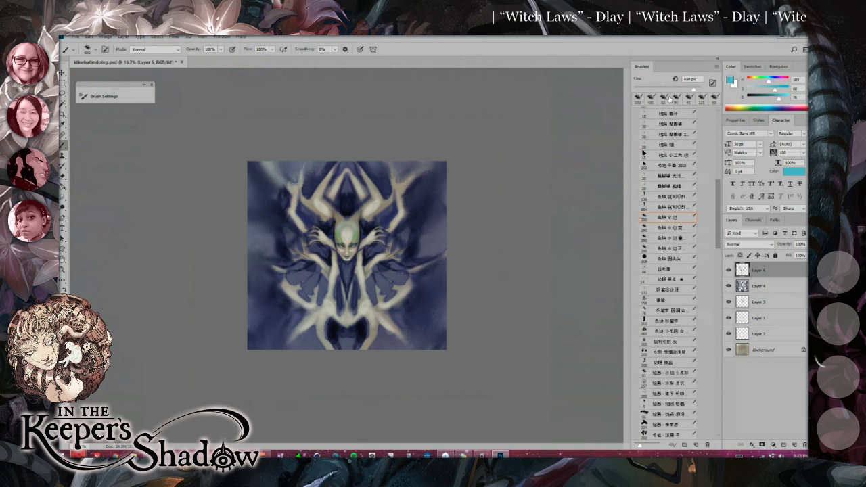
Shrink the brush to a fine size and tint the area around the eyes with teal.
key("ctrl+plus")
key("bracketleft")
key("bracketleft")
key("bracketleft")
key("bracketleft")
key("bracketleft")
key("bracketleft")
key("bracketleft")
key("bracketleft")
key("bracketleft")
key("bracketleft")
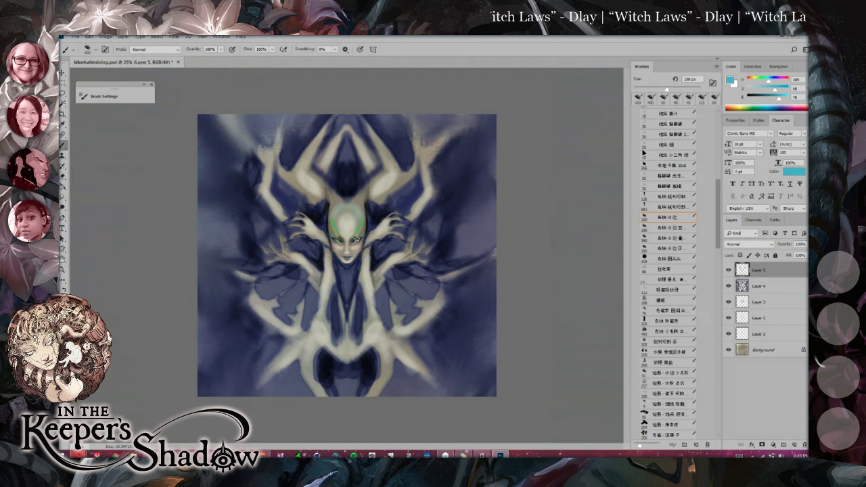
key("ctrl+plus")
key("ctrl+plus")
key("bracketleft")
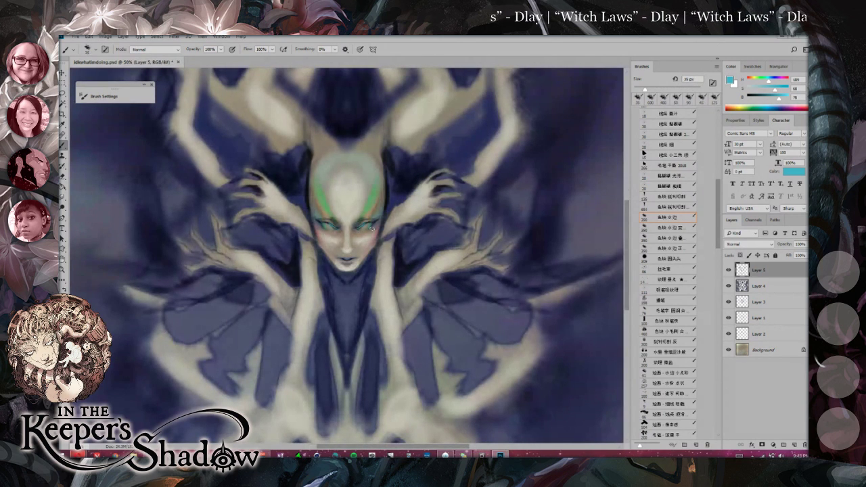
key("ctrl+minus")
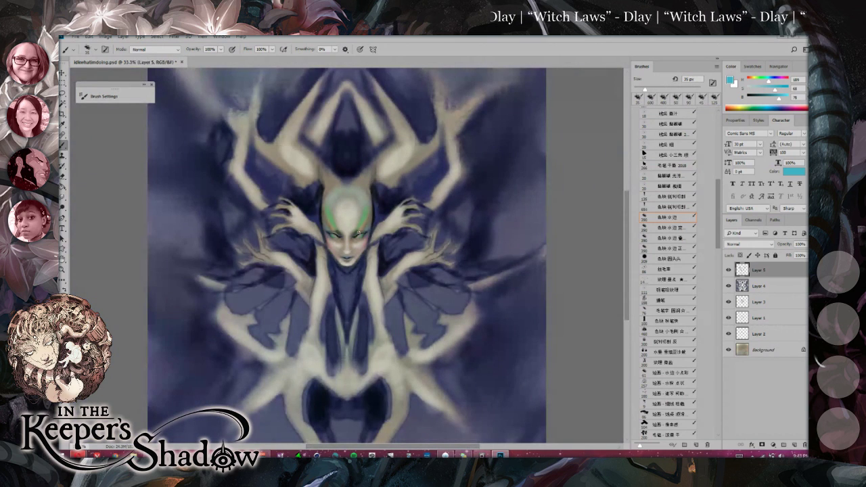
Pick a vivid blue and brush it lightly along the sides of the face at 125 px.
left_click(772, 82)
left_click_drag(773, 88, 780, 88)
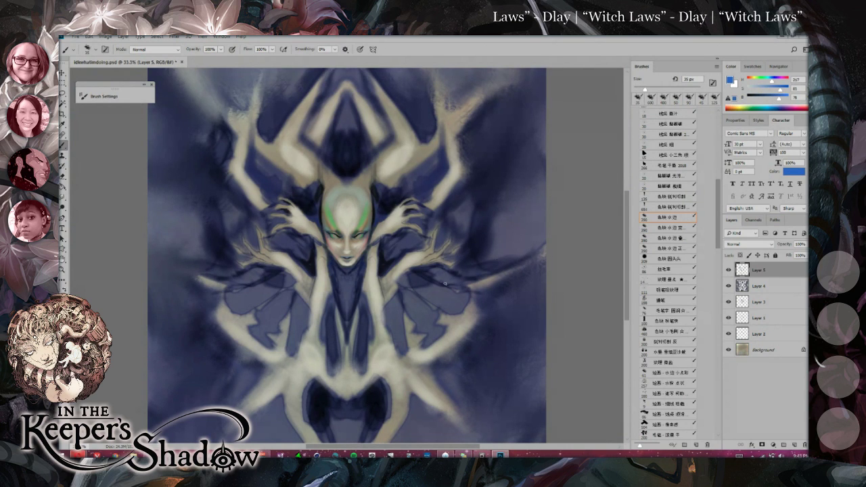
key("ctrl+minus")
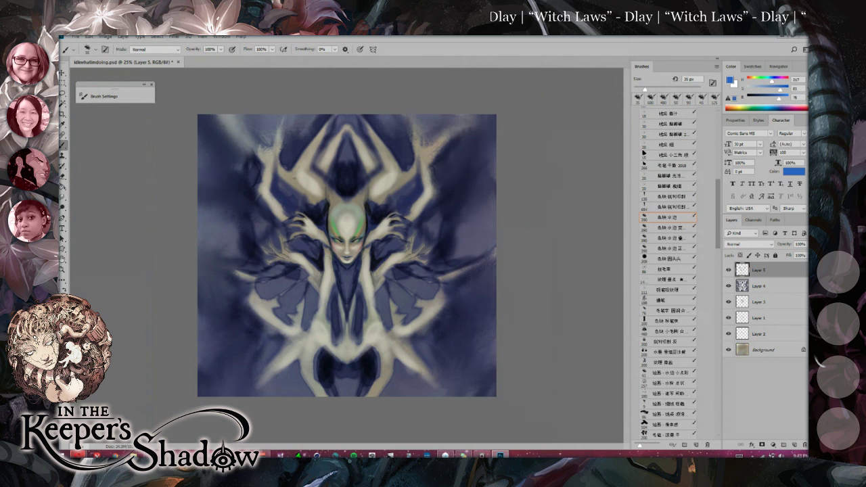
key("ctrl+plus")
key("bracketright")
key("bracketright")
key("bracketright")
key("bracketright")
key("bracketright")
key("bracketright")
key("bracketright")
left_click_drag(328, 216, 329, 226)
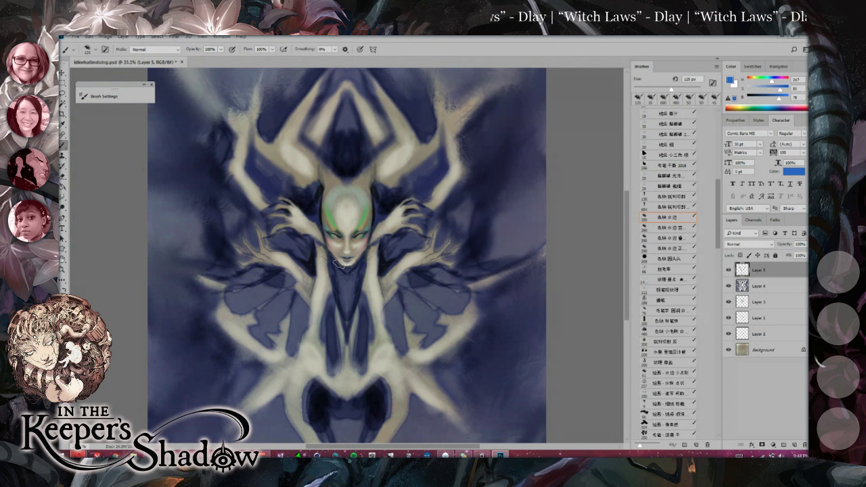
key("ctrl+minus")
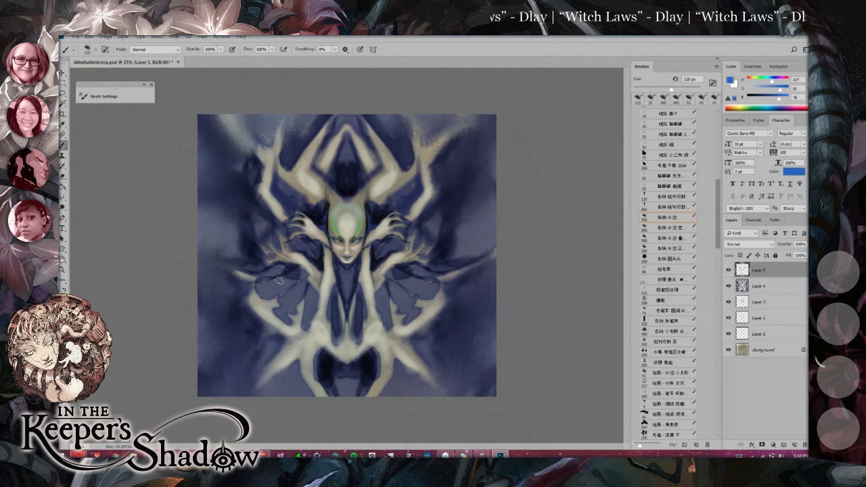
key("ctrl+minus")
key("ctrl+plus")
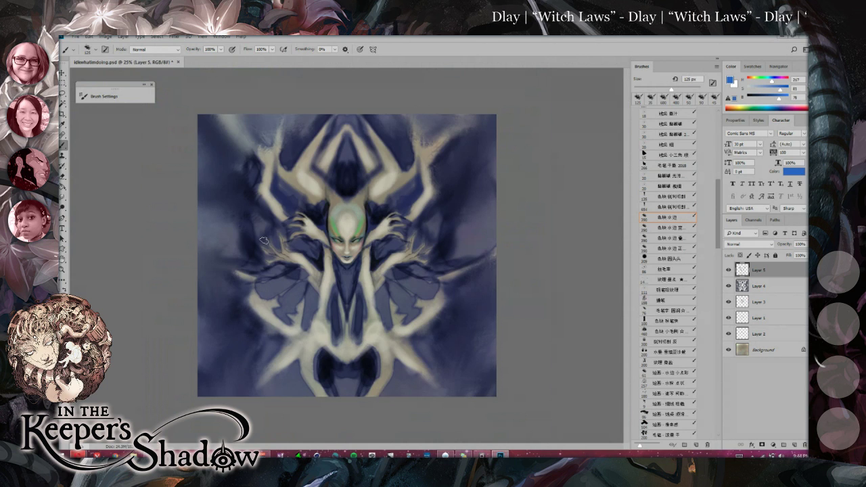
key("ctrl+plus")
key("ctrl+minus")
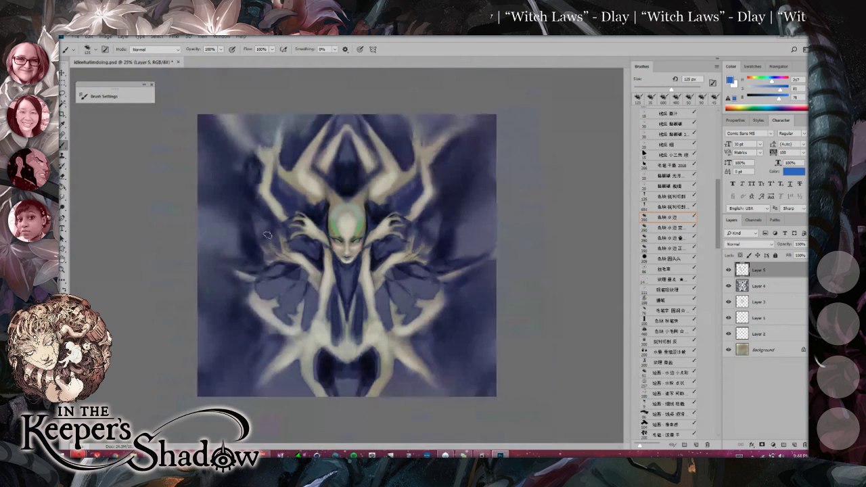
key("bracketright")
key("bracketright")
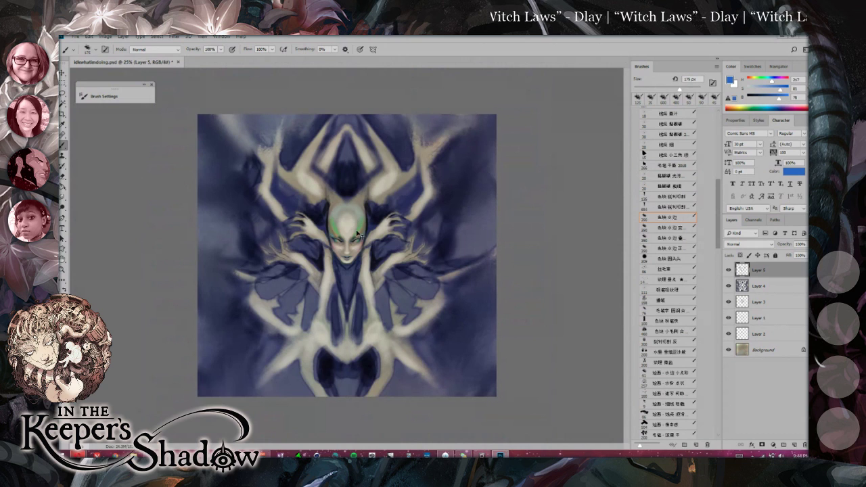
Reduce the brush to 40 px and add vivid blue accents at the inner ends of the brows.
key("ctrl+plus")
key("bracketleft")
key("bracketleft")
key("bracketleft")
key("bracketleft")
key("bracketleft")
key("bracketleft")
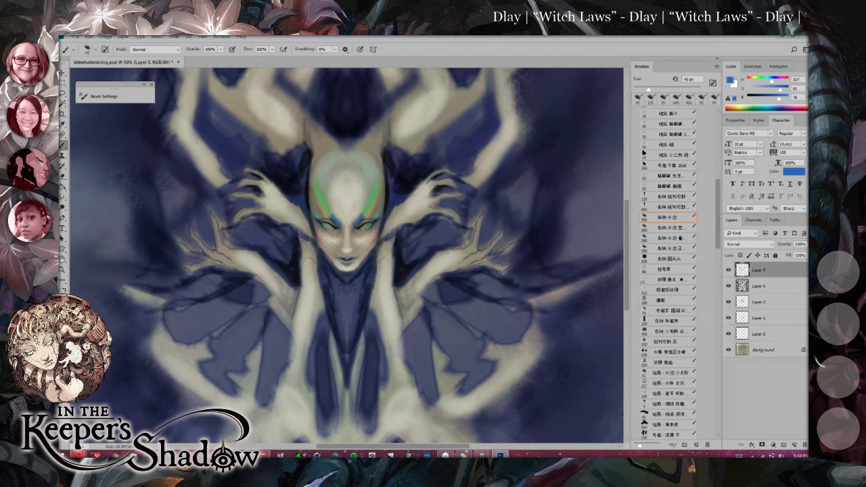
key("ctrl+minus")
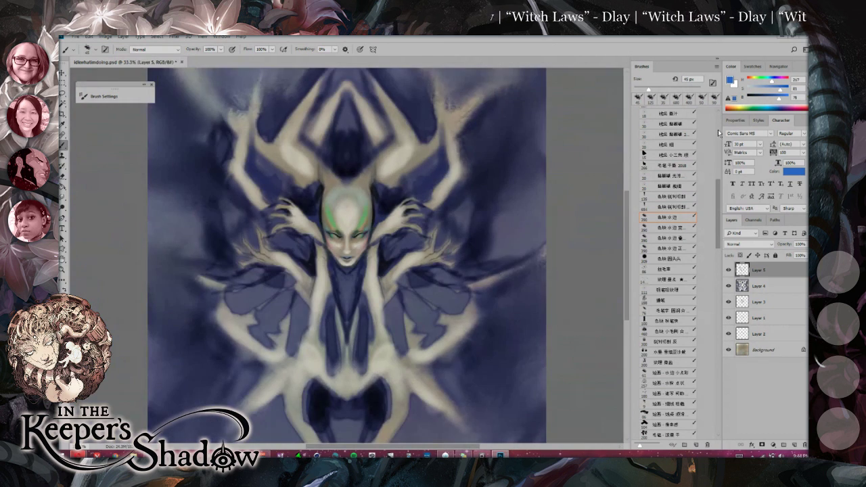
Change the painting colour to yellow-green and brush it along the forehead markings down to the eyes.
left_click(770, 81)
left_click(772, 89)
left_click_drag(766, 82, 752, 82)
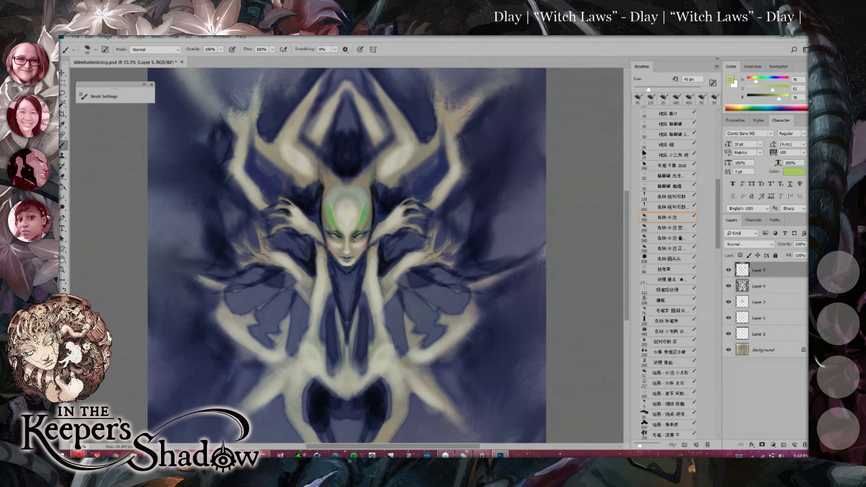
left_click_drag(330, 210, 337, 233)
Hide Layer 3 to check its contribution to the whole painting.
key("ctrl+minus")
key("ctrl+minus")
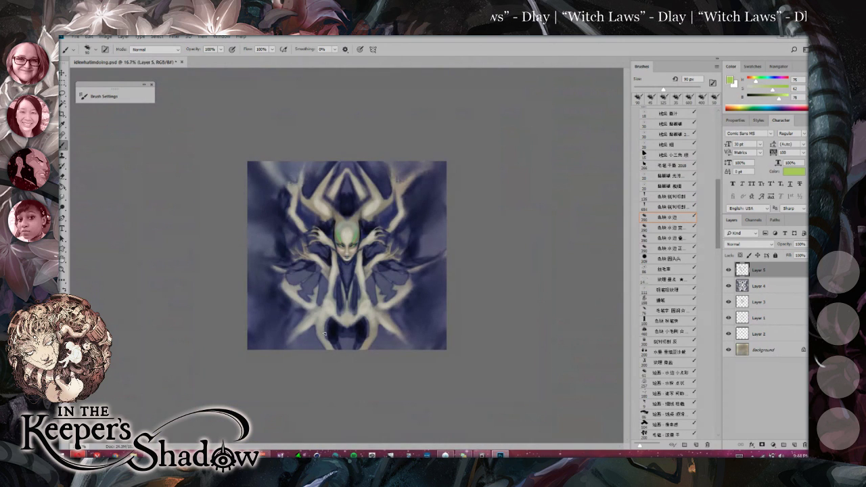
left_click(728, 303)
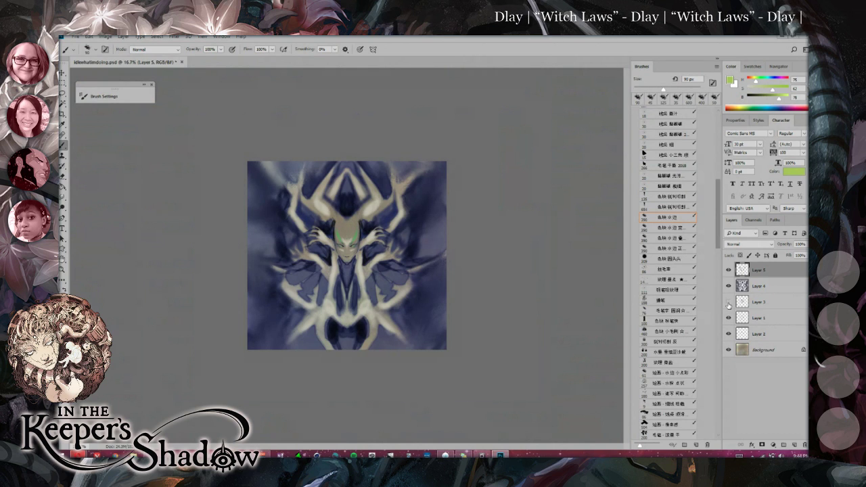
Toggle the visibility of Layer 3 and Layer 1 to compare what each contributes to the painting.
left_click(729, 302)
left_click(728, 318)
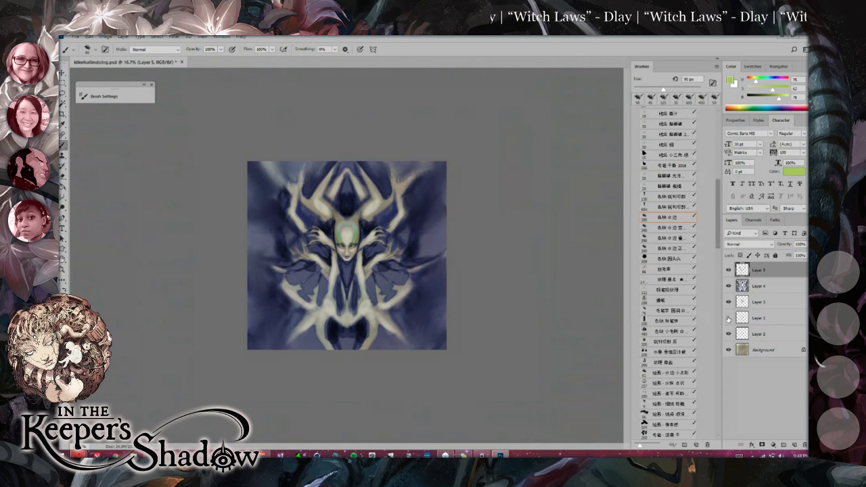
left_click(729, 303)
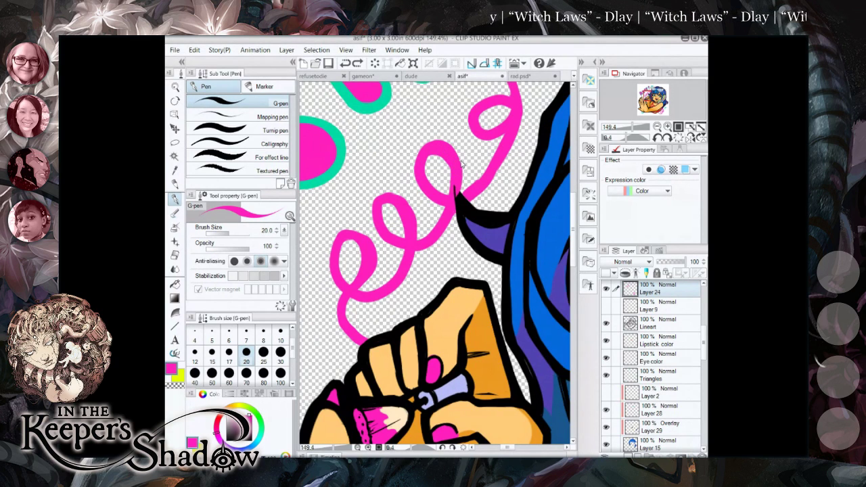
In Clip Studio Paint, check the rad.psd artwork, return to asif and trim the lowest pink cord loop with the hard eraser at size 7.
left_click(519, 77)
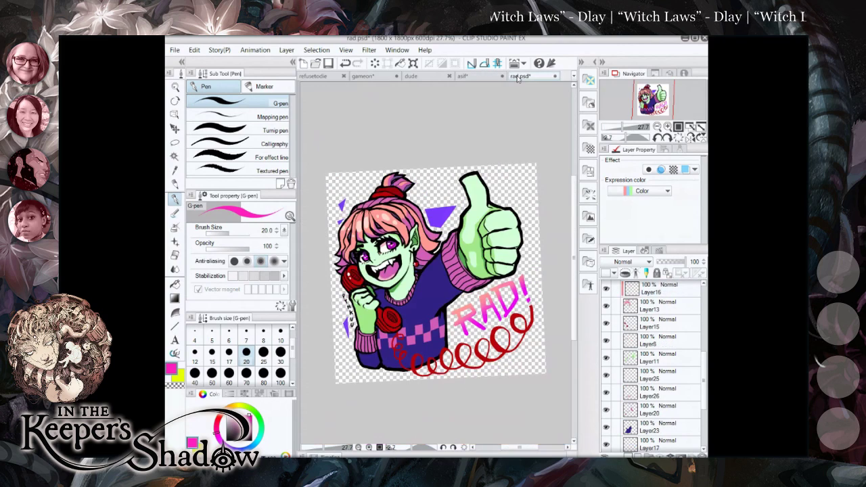
left_click(462, 76)
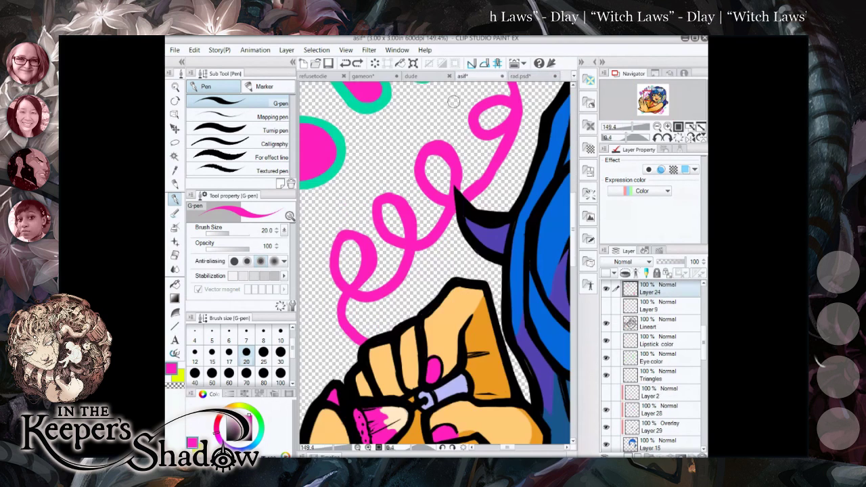
left_click(176, 255)
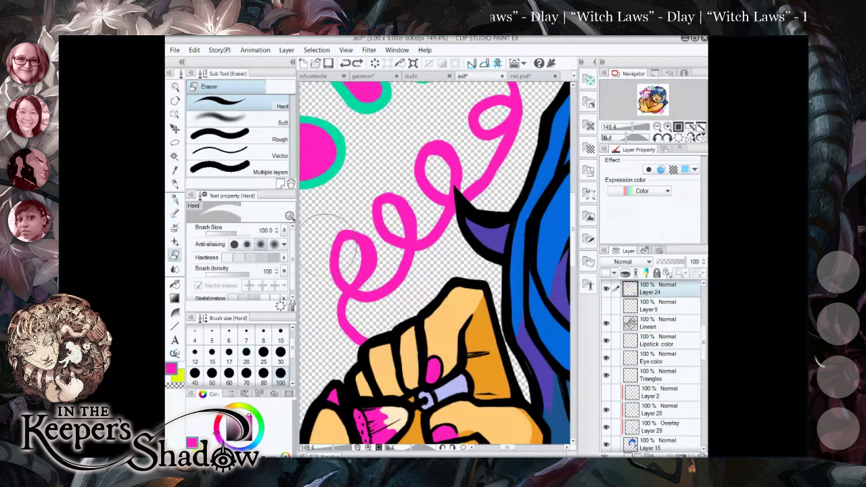
left_click(246, 335)
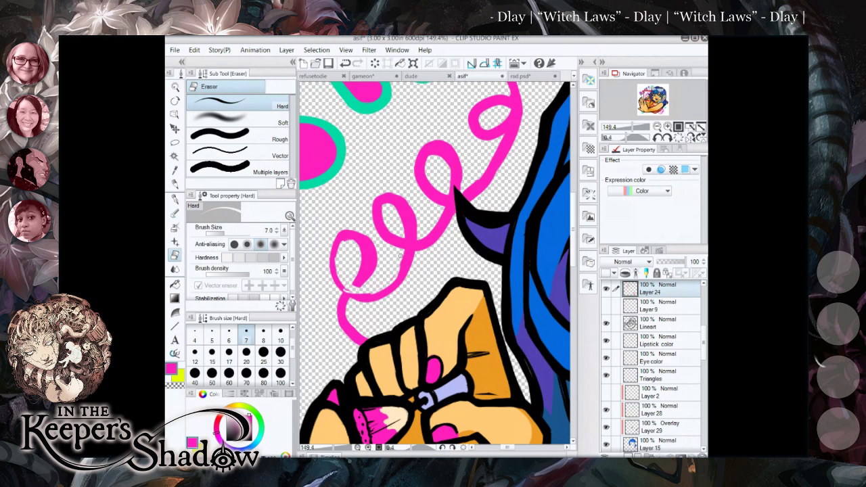
scroll(404, 252, "down", 4)
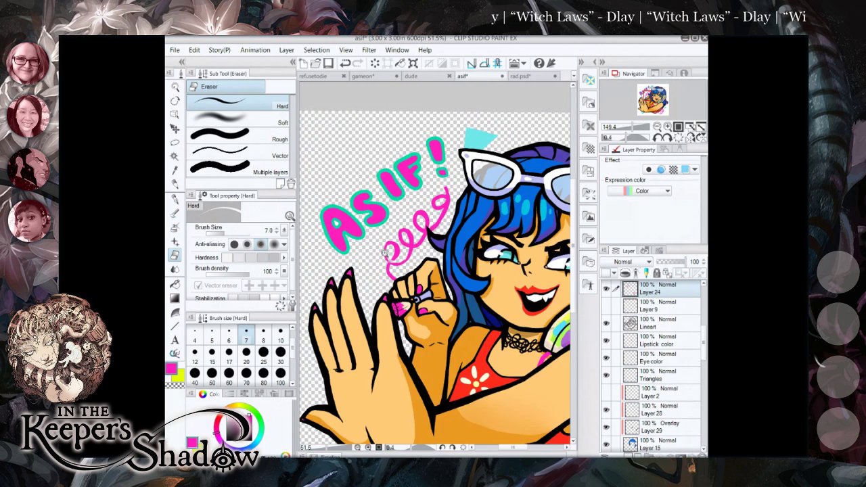
Touch up the lowest loop of the pink cord with the G-pen at size 6 and show the Paper layer.
scroll(408, 236, "up", 2)
scroll(407, 235, "up", 3)
key("p")
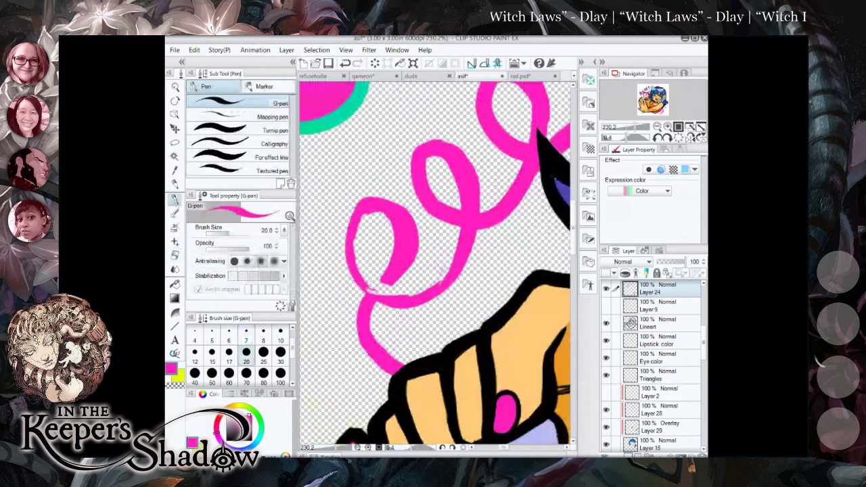
left_click(228, 339)
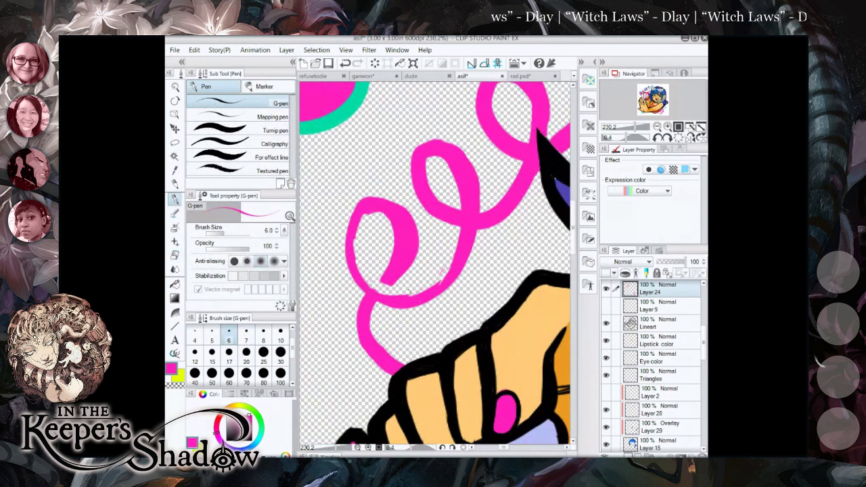
left_click_drag(706, 337, 705, 433)
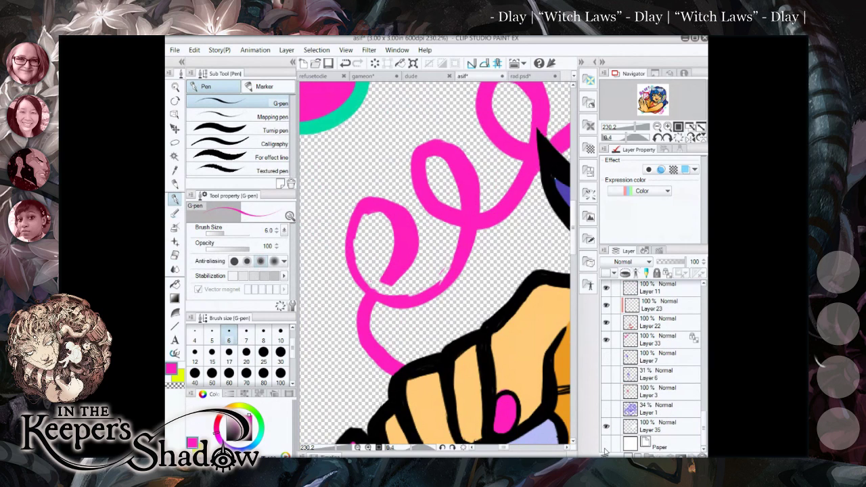
left_click(606, 444)
Clean up the edges of the lowest pink loop with the hard eraser at sizes 25 and 17.
left_click(174, 255)
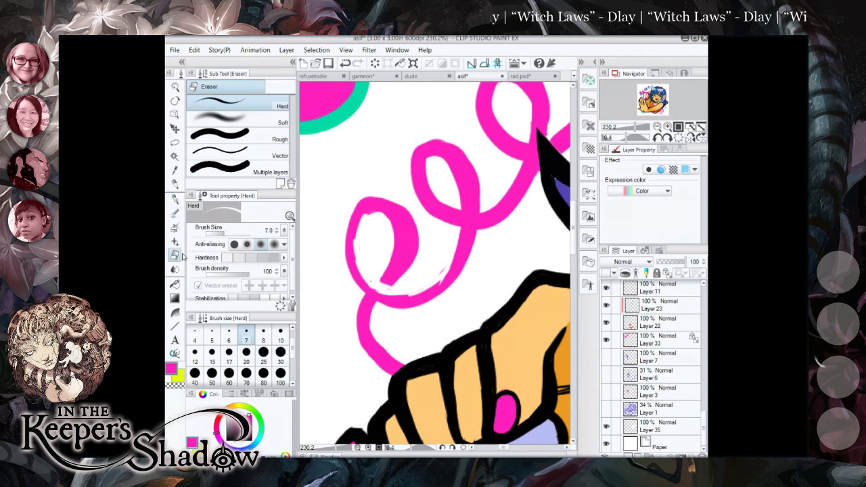
mouse_move(364, 254)
left_mouse_down()
mouse_move(382, 284)
mouse_move(377, 275)
mouse_move(399, 288)
mouse_move(438, 265)
left_mouse_up()
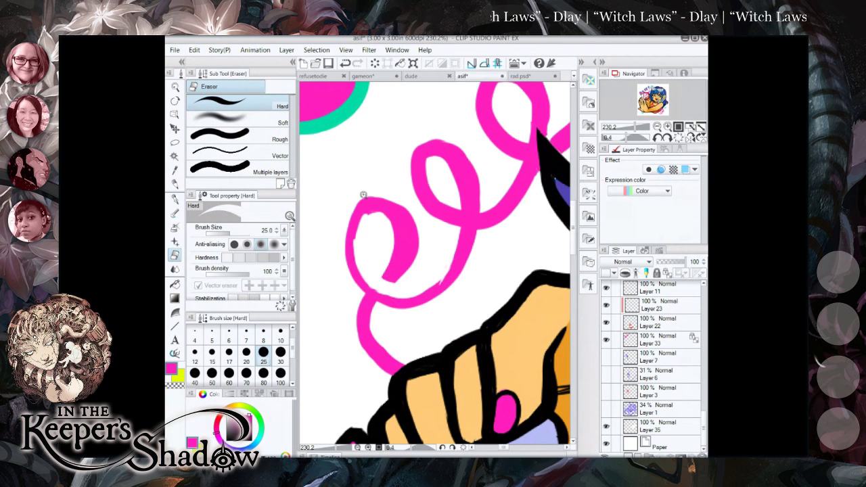
scroll(336, 205, "down", 5)
left_click_drag(329, 217, 398, 180)
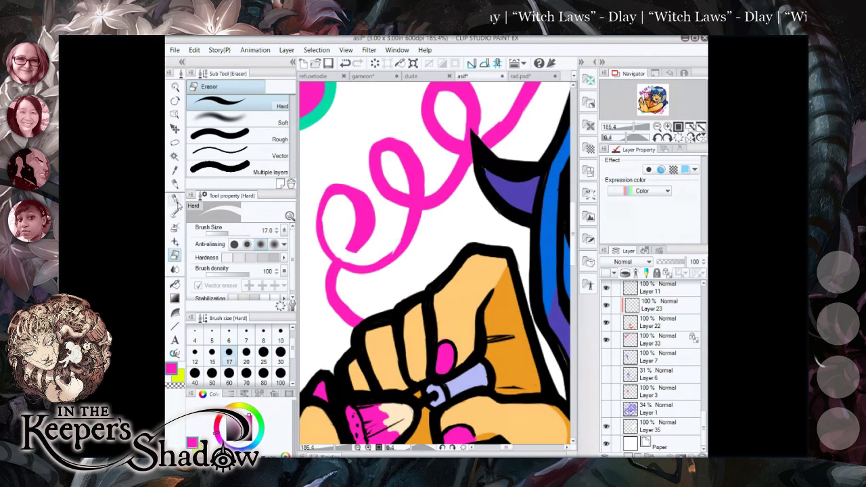
Redraw the crossing of the lowest pink loop with the G-pen at size 20 to reconnect the cord.
left_click(174, 198)
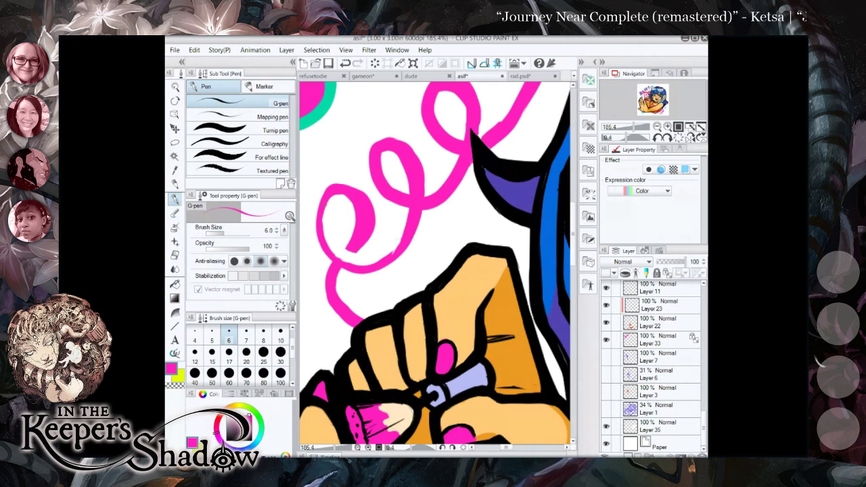
left_click(247, 352)
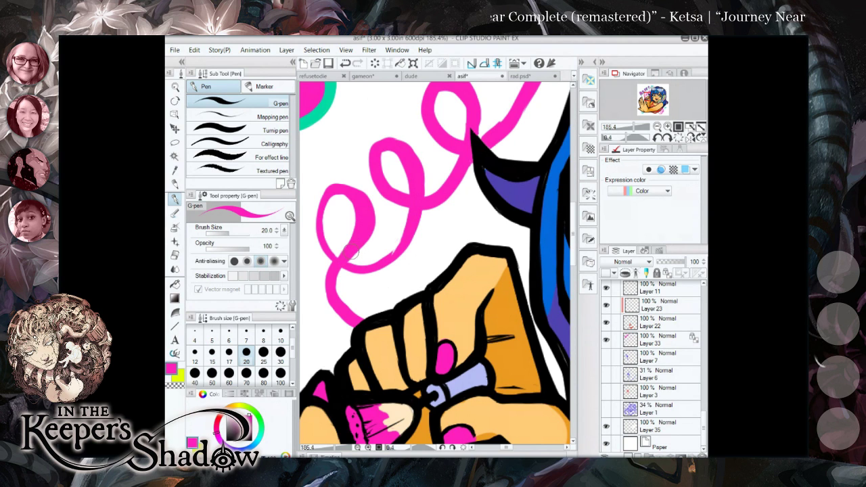
scroll(324, 238, "down", 1)
scroll(324, 238, "down", 15)
scroll(366, 213, "up", 14)
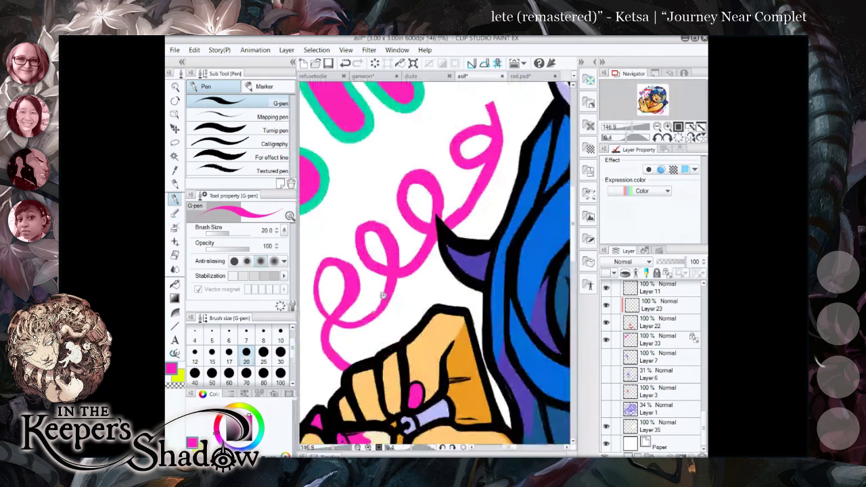
Thin and smooth the middle and upper loops of the pink cord with the hard eraser at size 17.
scroll(387, 248, "up", 5)
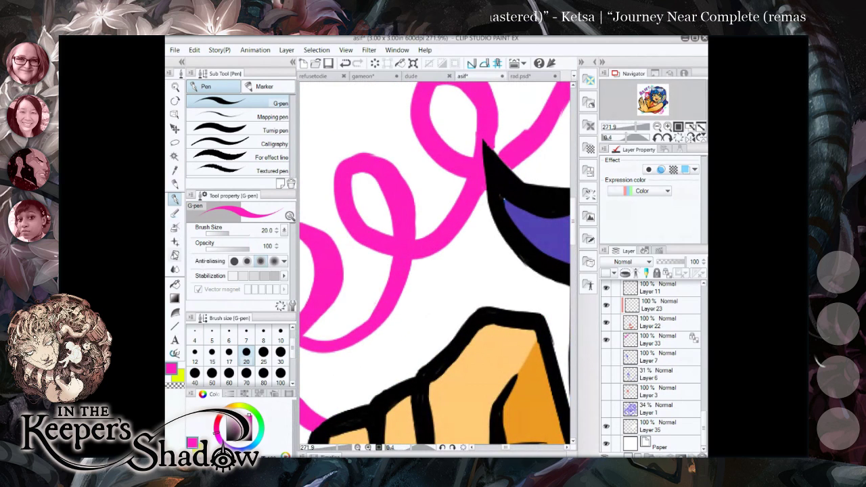
left_click(174, 255)
mouse_move(359, 191)
left_mouse_down()
mouse_move(374, 236)
mouse_move(364, 219)
mouse_move(395, 240)
mouse_move(417, 230)
mouse_move(372, 225)
mouse_move(427, 226)
mouse_move(388, 240)
mouse_move(426, 230)
mouse_move(461, 181)
left_mouse_up()
mouse_move(423, 209)
left_mouse_down()
mouse_move(356, 234)
mouse_move(315, 238)
mouse_move(437, 180)
left_mouse_up()
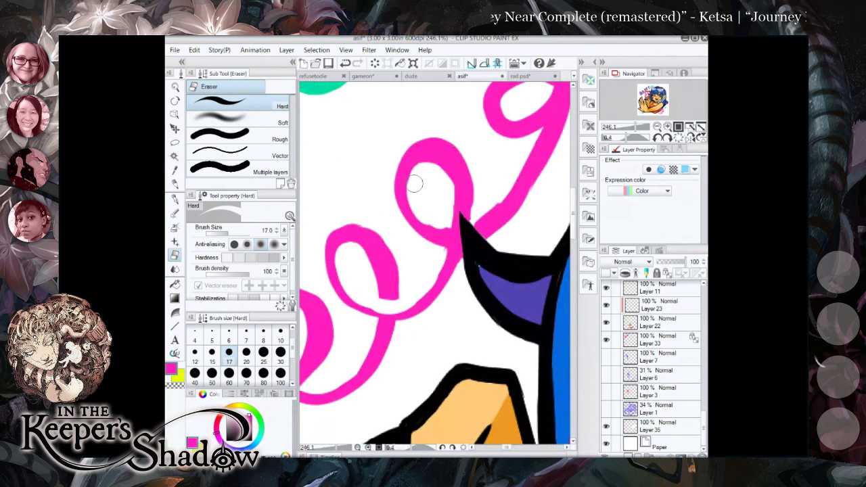
mouse_move(438, 222)
left_mouse_down()
mouse_move(446, 233)
mouse_move(479, 217)
mouse_move(435, 203)
mouse_move(378, 206)
left_mouse_up()
left_click_drag(479, 182, 412, 208)
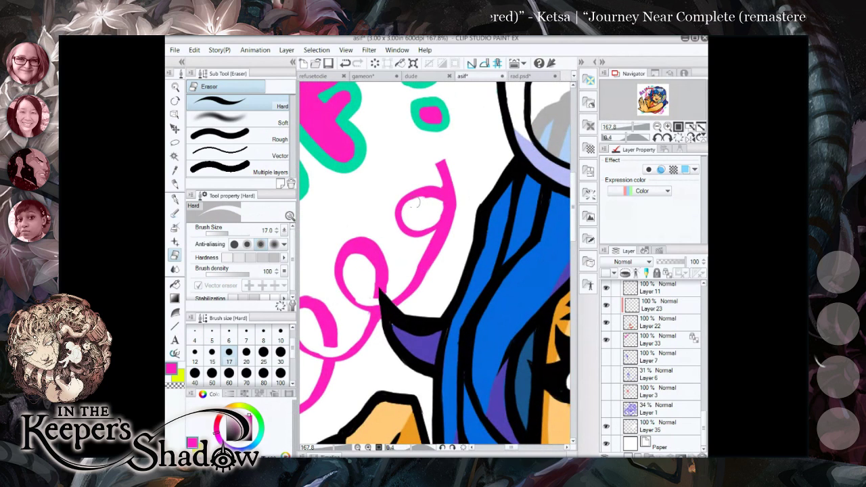
left_click_drag(427, 196, 389, 190)
scroll(389, 190, "down", 2)
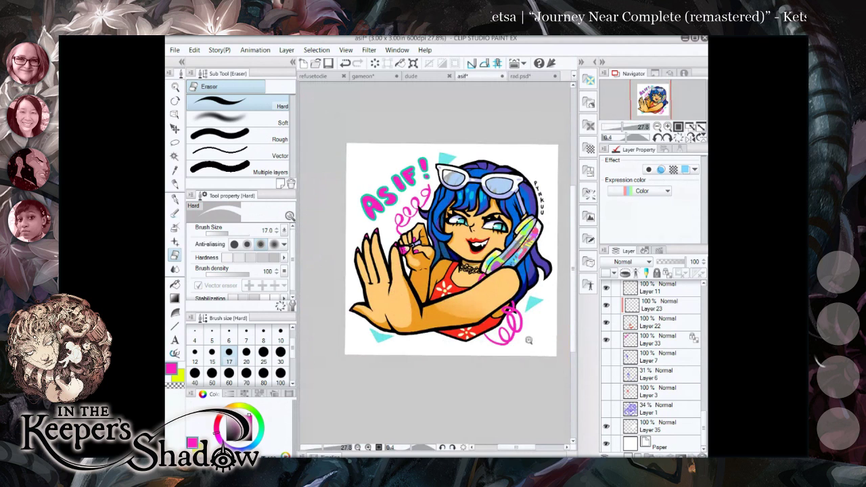
scroll(524, 325, "up", 3)
scroll(523, 318, "down", 4)
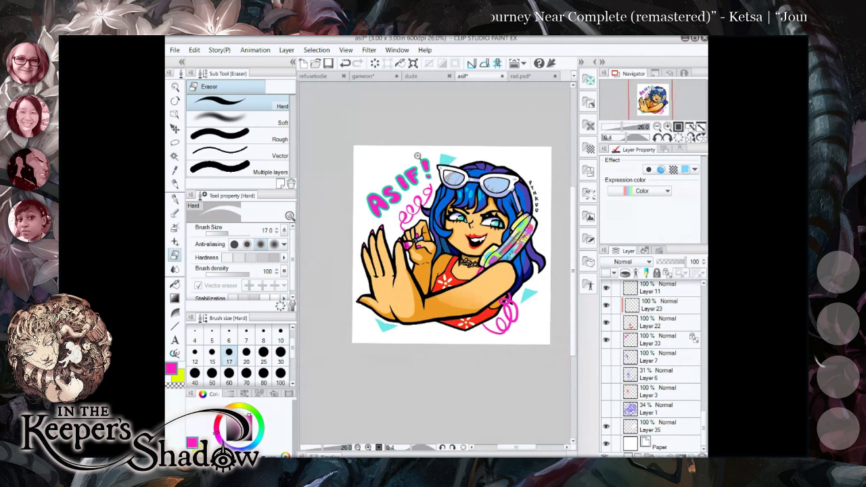
Smooth the pink strand joining the second and third loops from the hand with the G-pen at size 15.
scroll(411, 207, "up", 3)
scroll(416, 202, "up", 4)
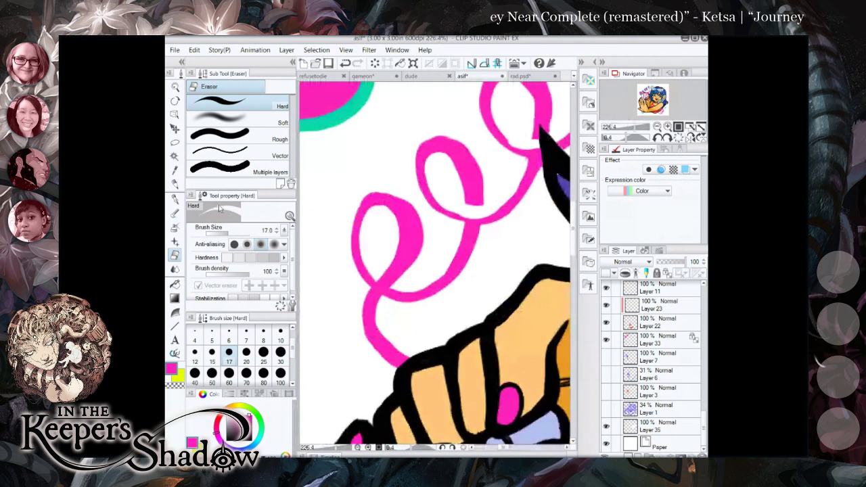
left_click(175, 198)
left_click(211, 352)
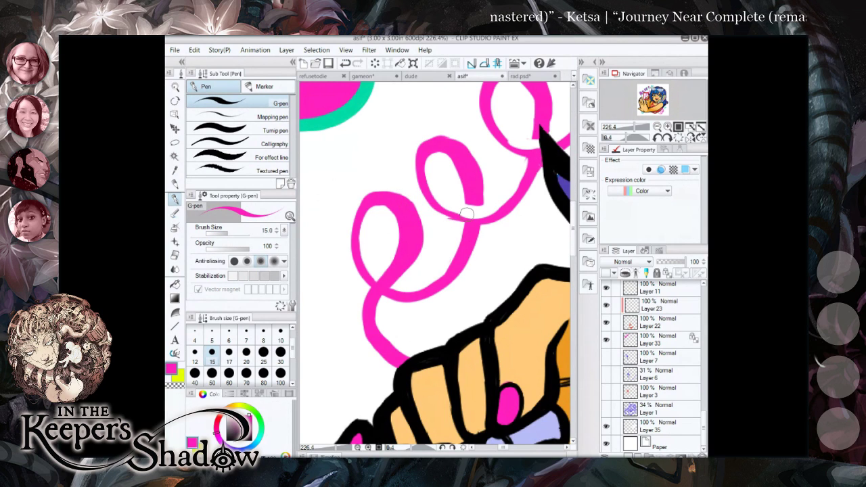
mouse_move(466, 220)
left_mouse_down()
mouse_move(489, 214)
mouse_move(521, 186)
left_mouse_up()
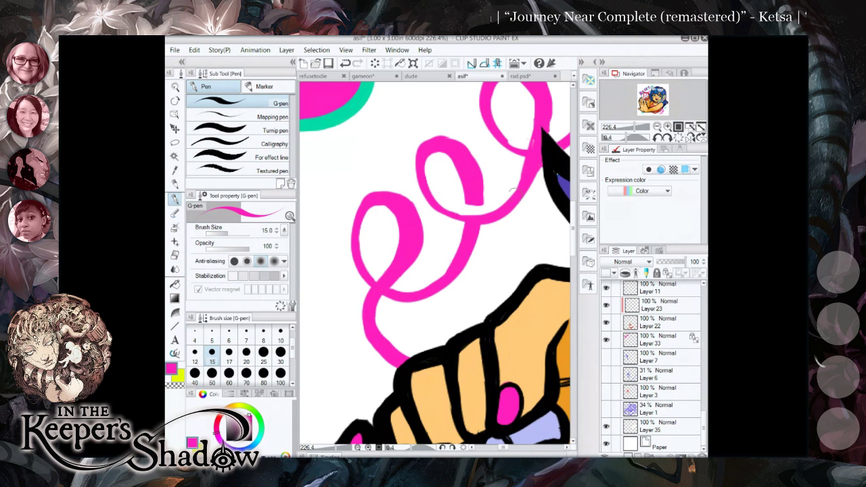
scroll(529, 134, "down", 5)
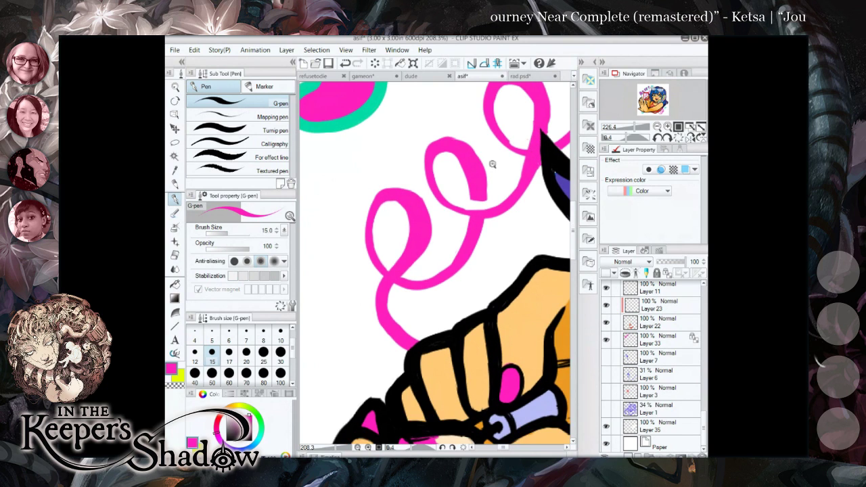
scroll(545, 109, "up", 6)
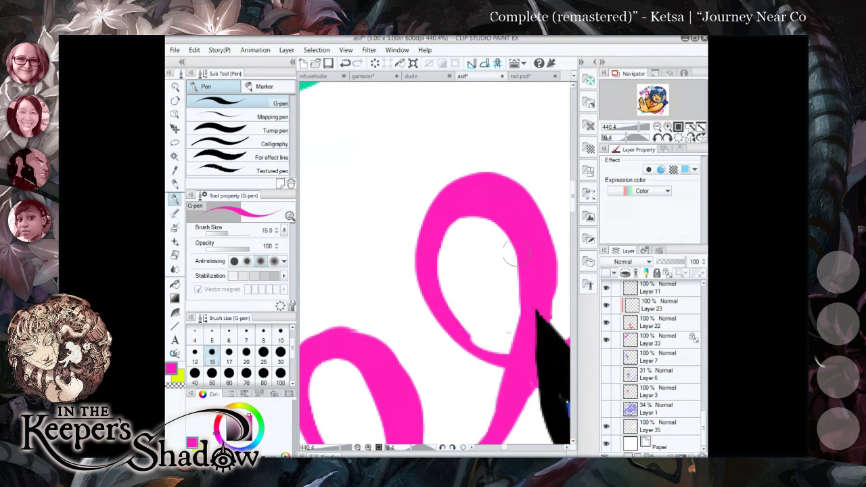
scroll(514, 273, "down", 5)
scroll(504, 309, "up", 3)
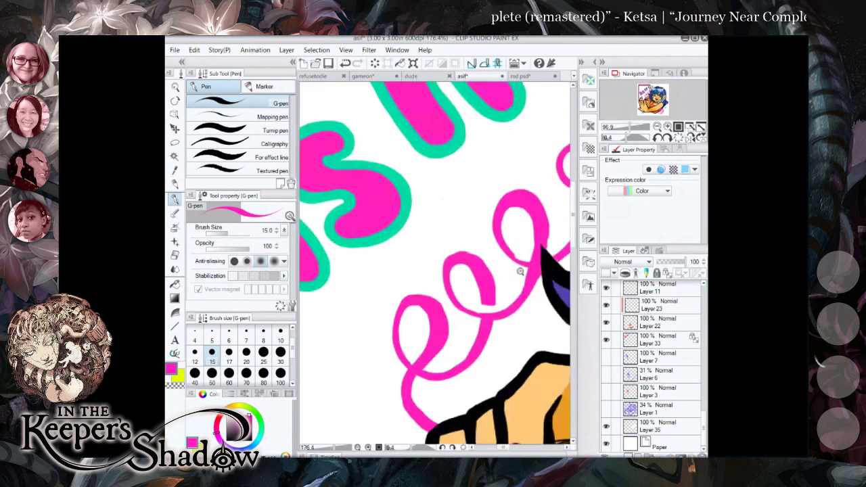
Close the crossing of the second pink loop and refine the loop outlines with the G-pen at size 8.
left_click(264, 337)
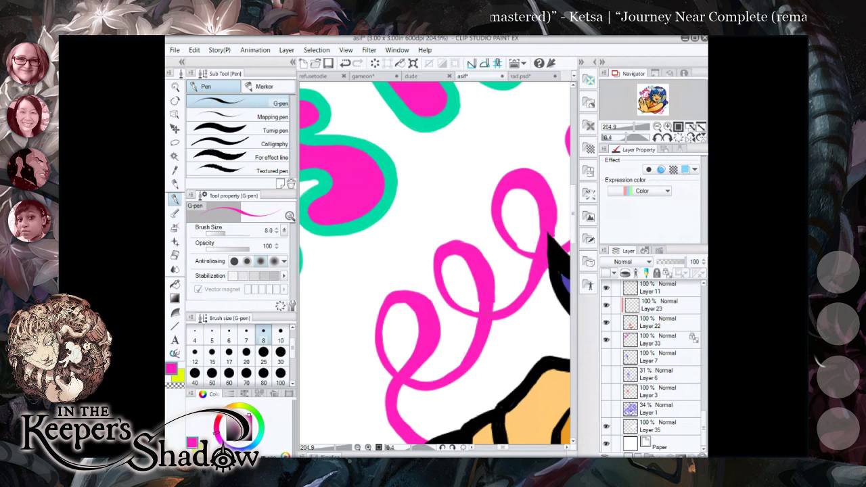
scroll(488, 273, "down", 3)
scroll(438, 289, "up", 5)
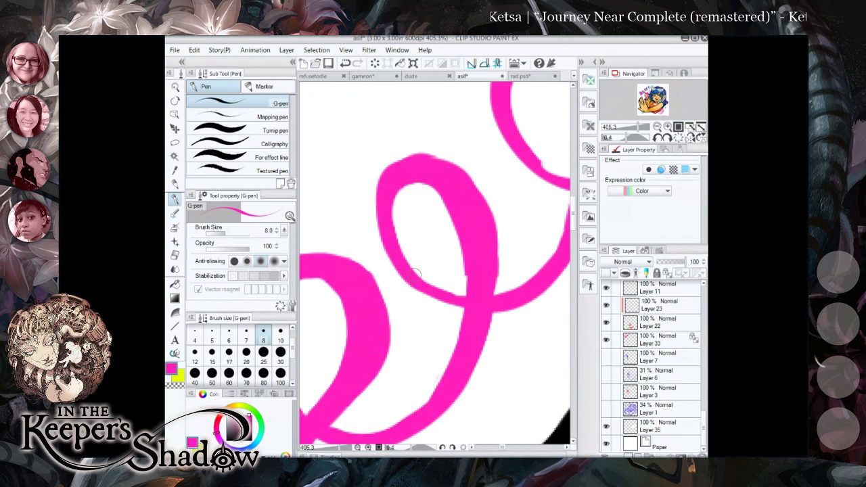
scroll(496, 290, "down", 3)
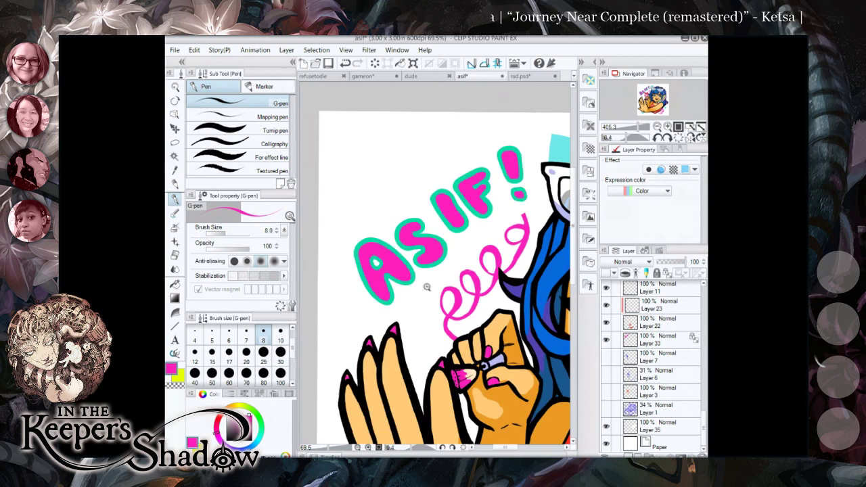
scroll(474, 285, "up", 2)
mouse_move(484, 278)
left_mouse_down()
mouse_move(506, 271)
mouse_move(534, 280)
left_mouse_up()
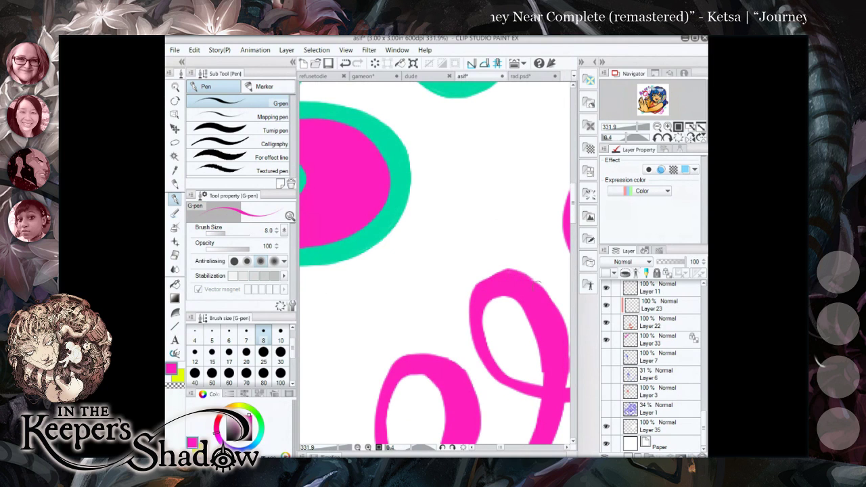
scroll(539, 287, "down", 8)
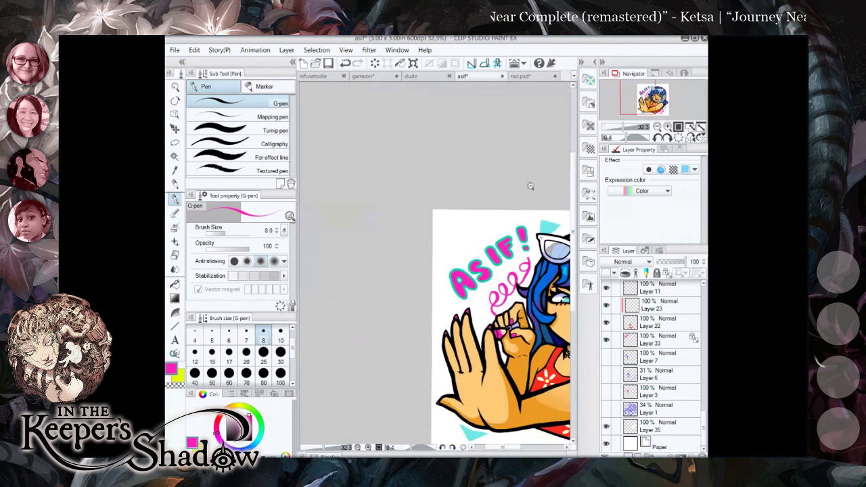
Clean up the edges of the uppermost pink loop and its tail with the hard eraser at size 17.
scroll(521, 257, "up", 6)
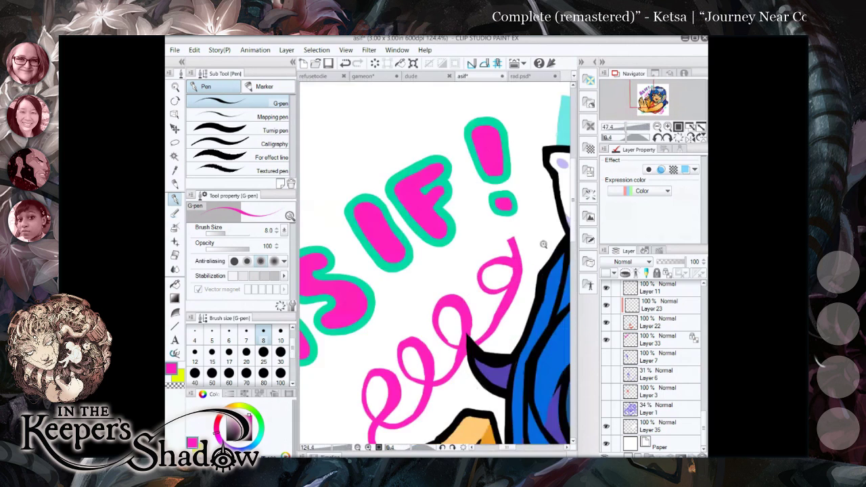
scroll(512, 259, "up", 2)
key("e")
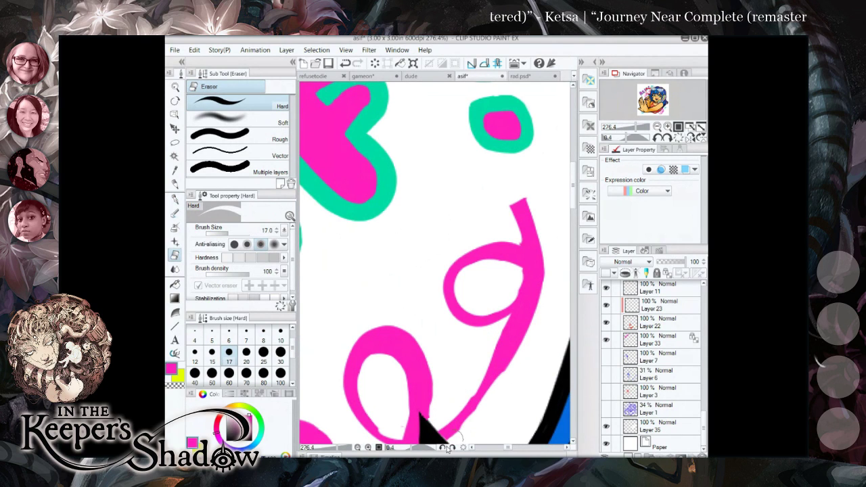
scroll(496, 365, "down", 5)
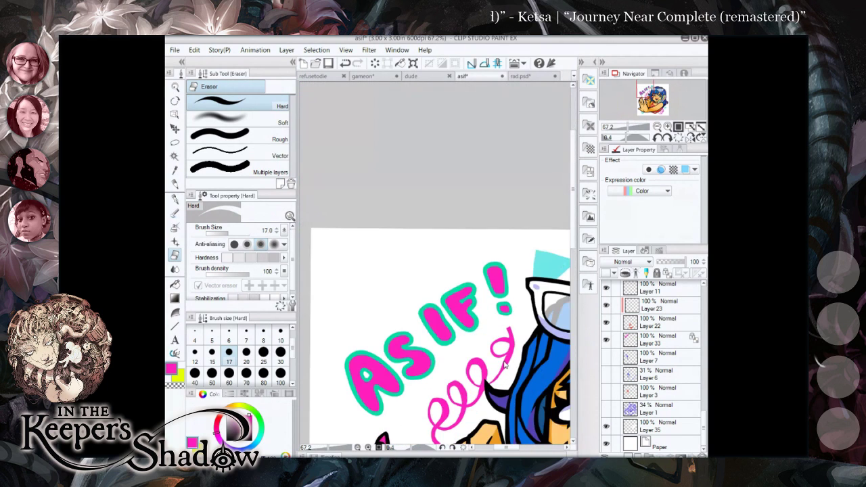
Smooth the inner right edge of the uppermost pink loop beside the hair with the G-pen at size 8.
scroll(499, 396, "up", 5)
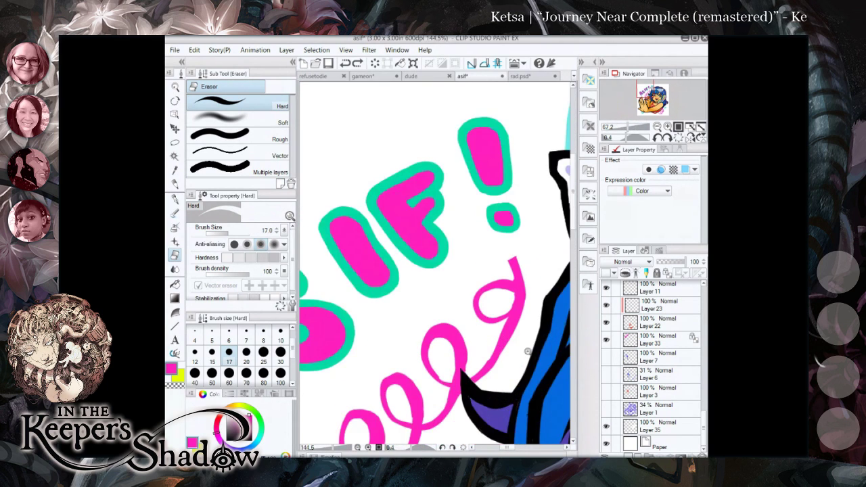
left_click(175, 199)
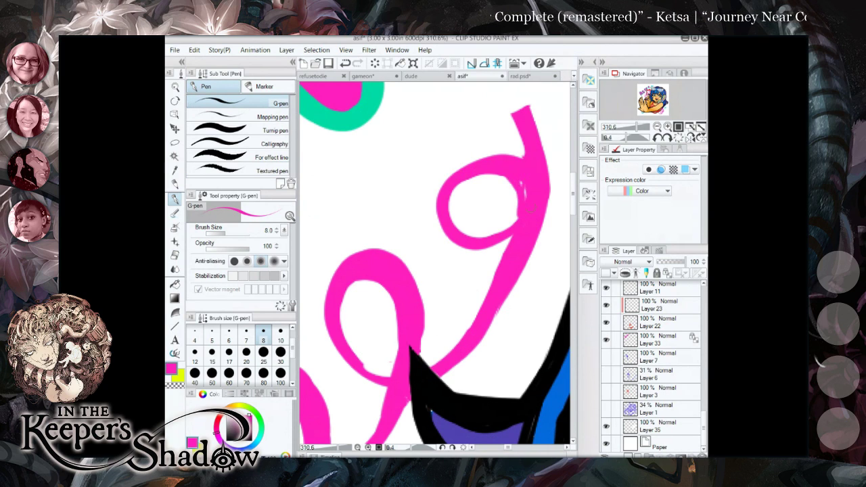
mouse_move(523, 193)
left_mouse_down()
mouse_move(513, 213)
mouse_move(514, 178)
mouse_move(513, 194)
mouse_move(496, 171)
mouse_move(513, 221)
left_mouse_up()
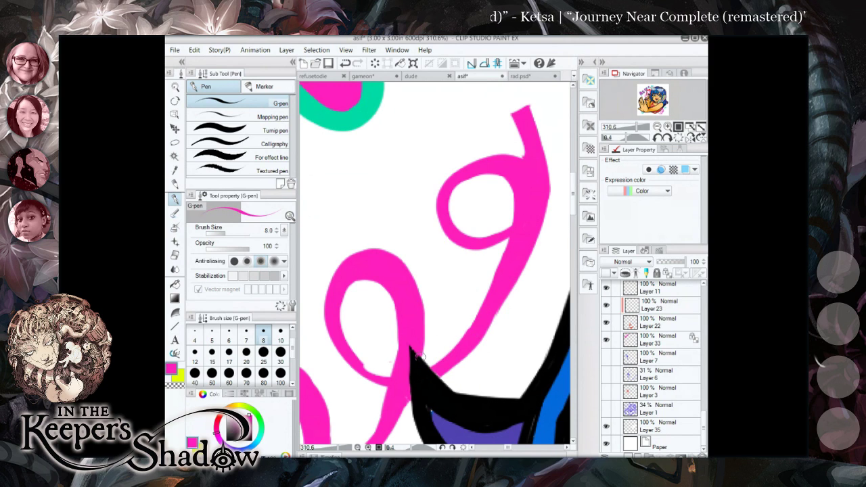
left_click(177, 255)
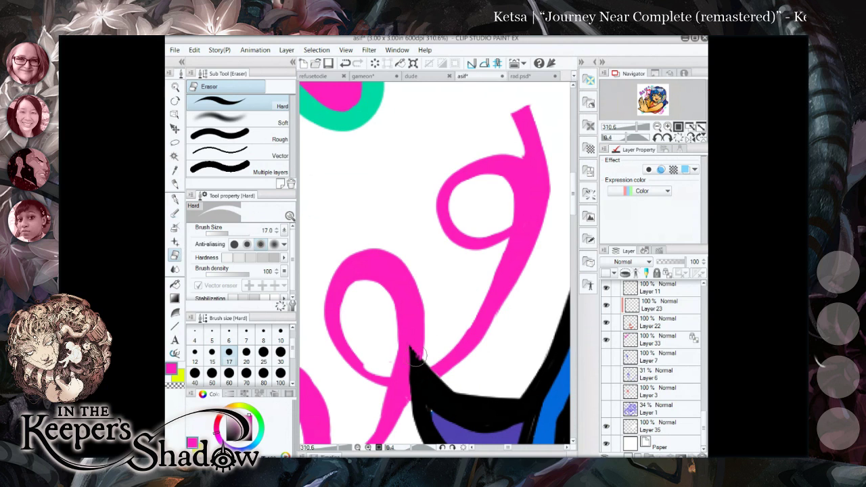
scroll(434, 380, "down", 10)
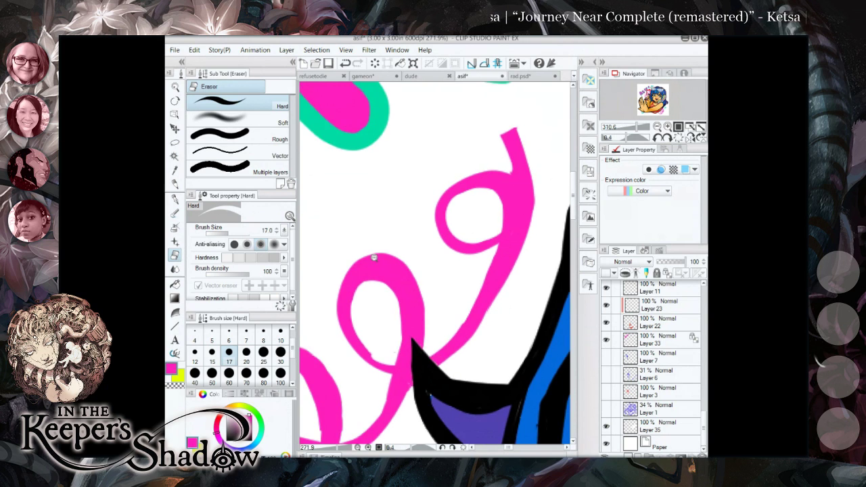
scroll(484, 379, "down", 3)
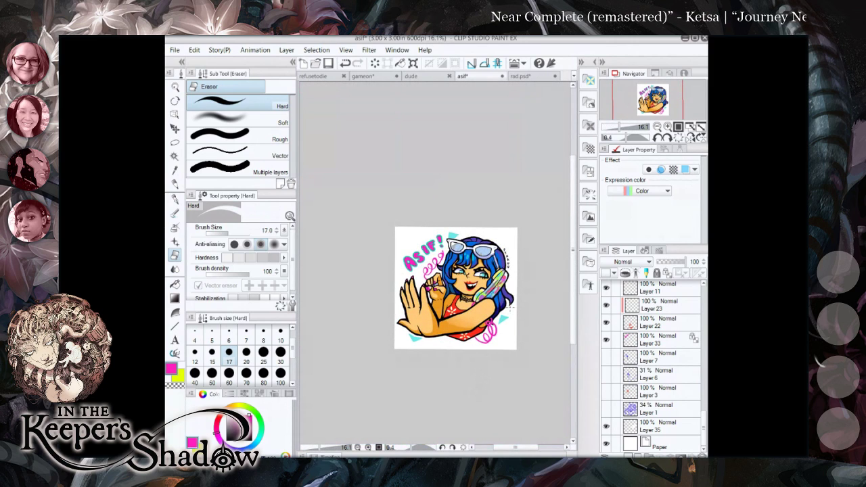
Thicken the outer side of the lowest loop in the cord below the arm with the G-pen, and trim its inner edge with the hard eraser, both at size 8.
scroll(493, 357, "up", 3)
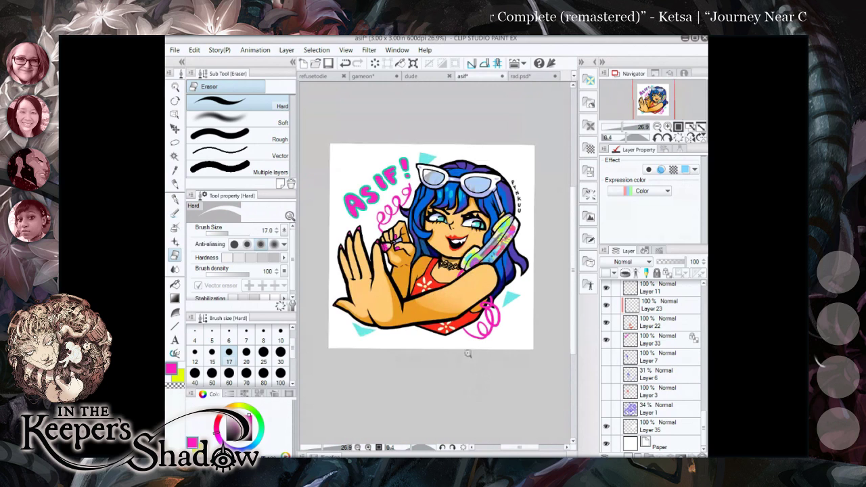
scroll(402, 209, "up", 8)
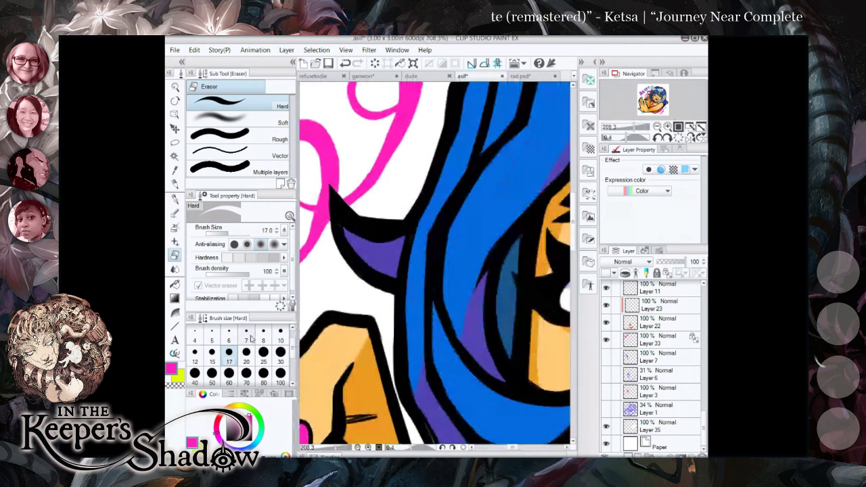
left_click(264, 335)
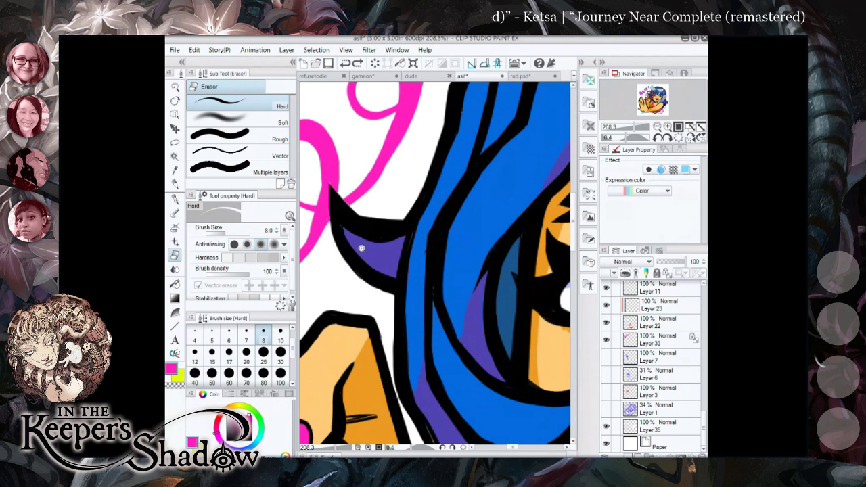
key("ctrl+0")
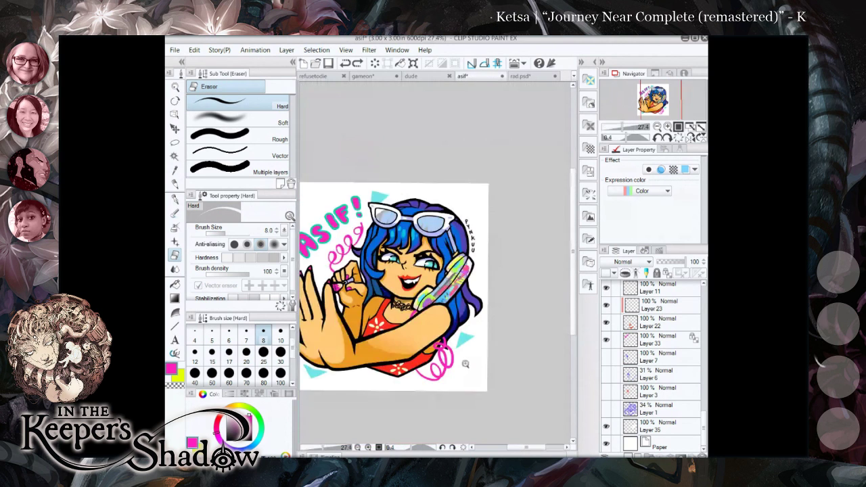
scroll(381, 330, "up", 5)
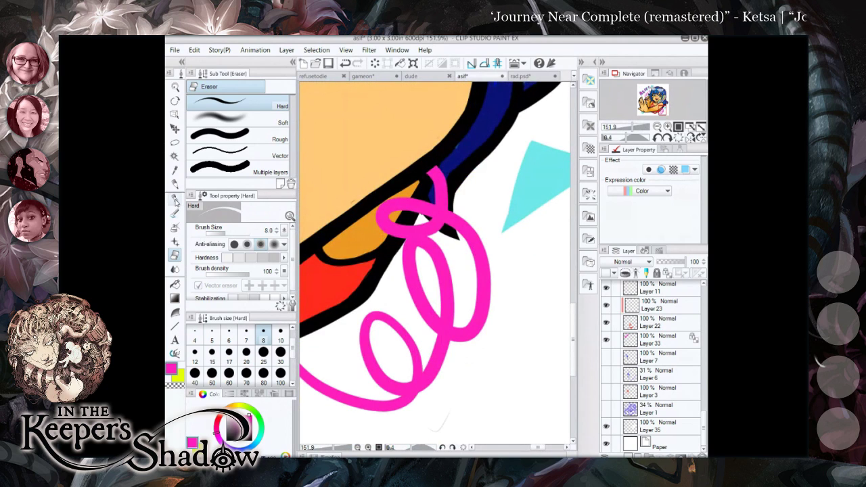
left_click(175, 200)
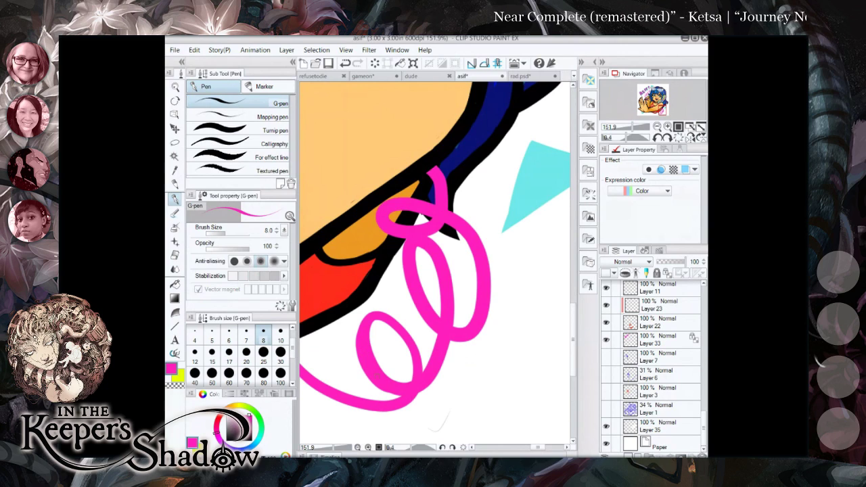
left_click(175, 255)
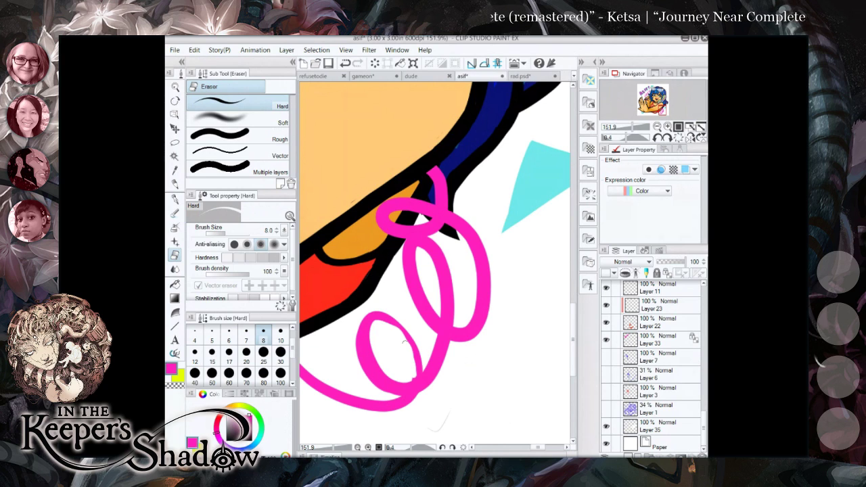
Thin the right-hand strands of the middle and upper loops in the cord below the arm with the hard eraser at size 8.
scroll(387, 308, "down", 8)
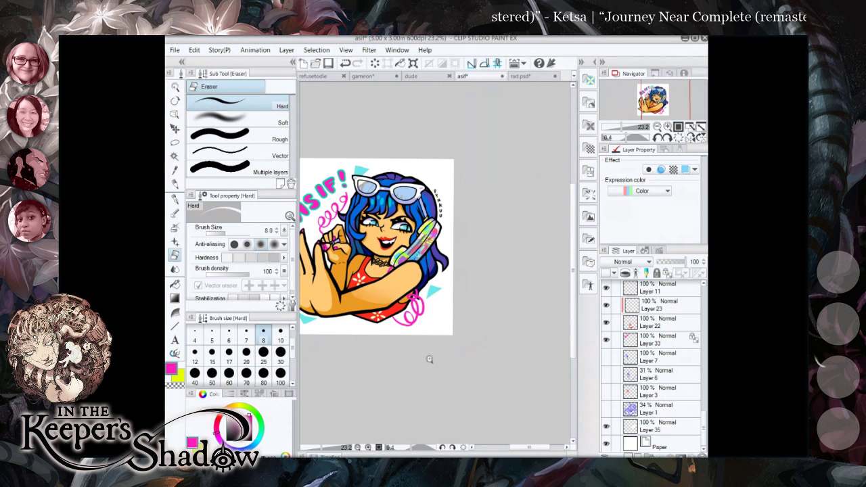
scroll(415, 315, "up", 7)
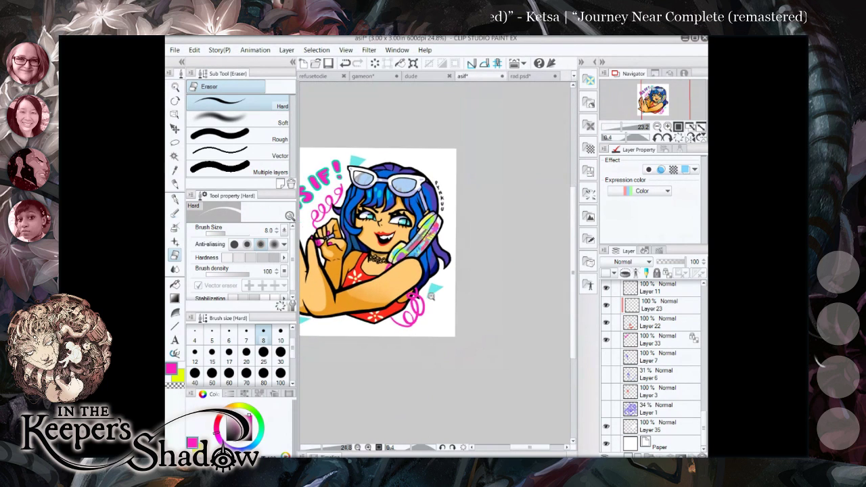
mouse_move(392, 264)
left_mouse_down()
mouse_move(412, 316)
mouse_move(413, 305)
mouse_move(398, 360)
left_mouse_up()
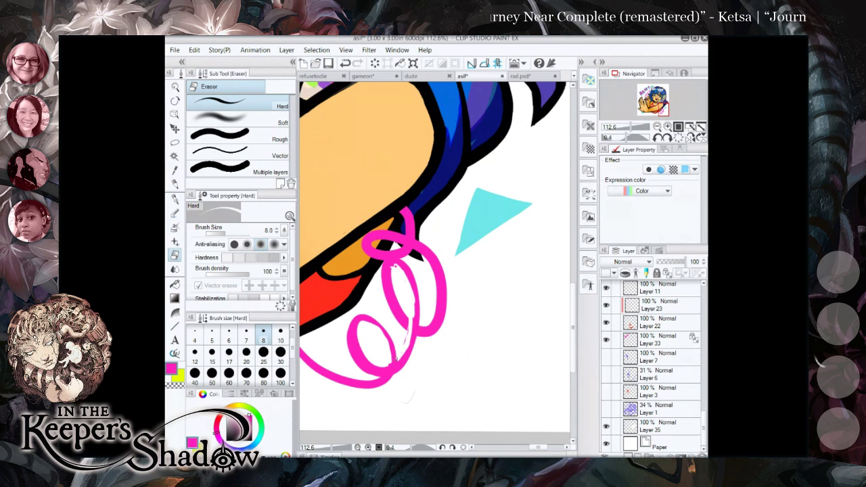
left_click_drag(414, 315, 411, 341)
left_click_drag(394, 267, 412, 290)
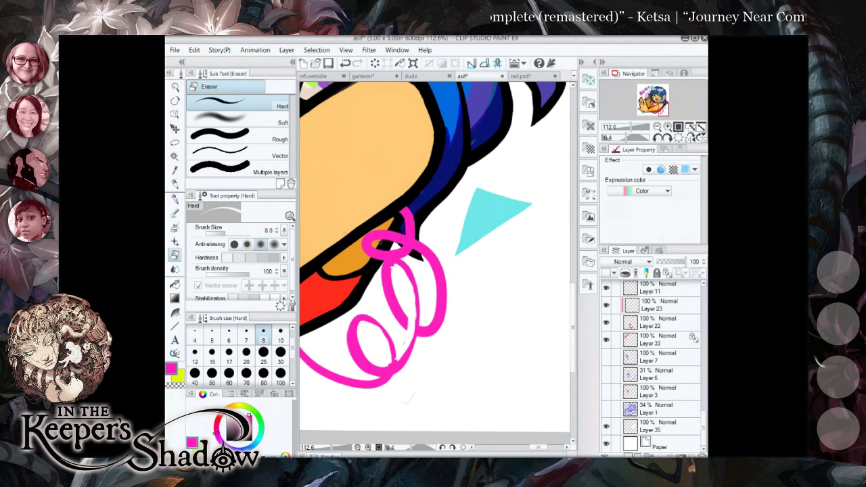
mouse_move(394, 240)
left_mouse_down()
mouse_move(421, 250)
mouse_move(437, 271)
mouse_move(437, 310)
left_mouse_up()
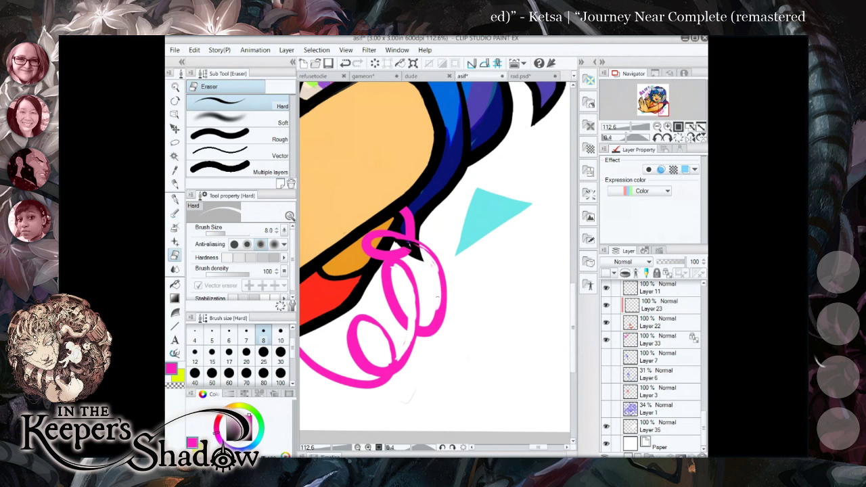
Thicken the cord's tail where it meets the red top with the G-pen at size 20, and erase the overlap on the black outline.
scroll(410, 249, "down", 1)
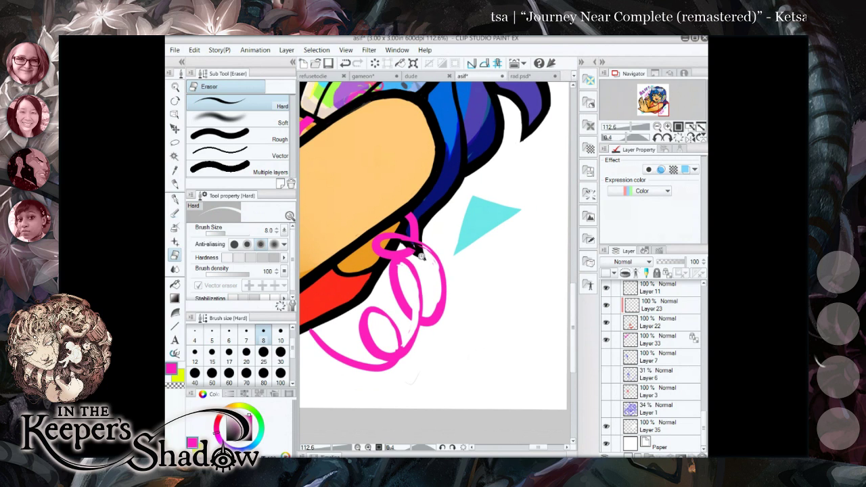
scroll(426, 257, "down", 8)
scroll(431, 271, "up", 10)
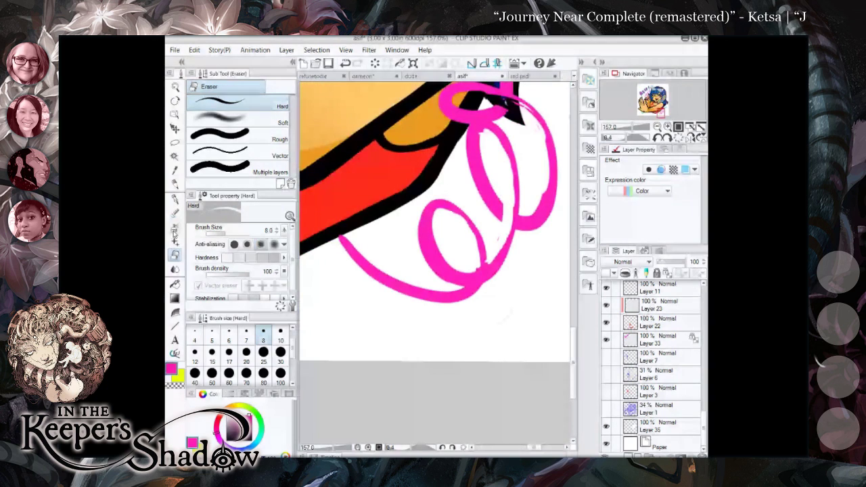
key("p")
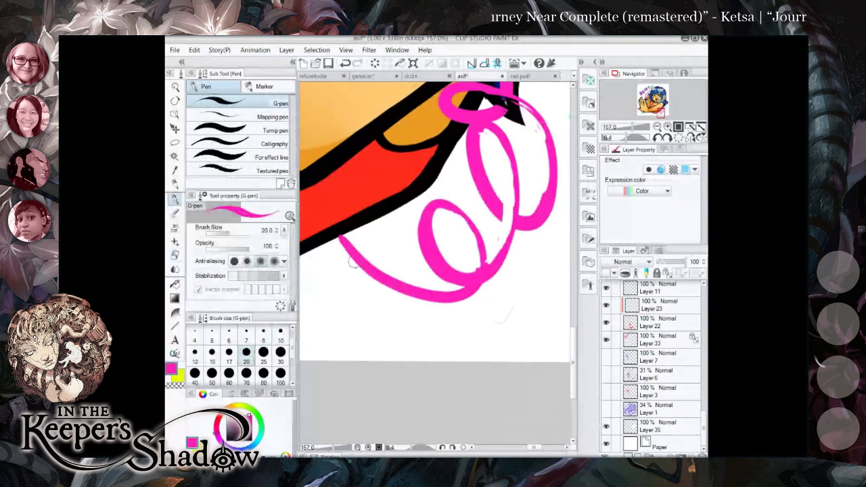
left_click(178, 255)
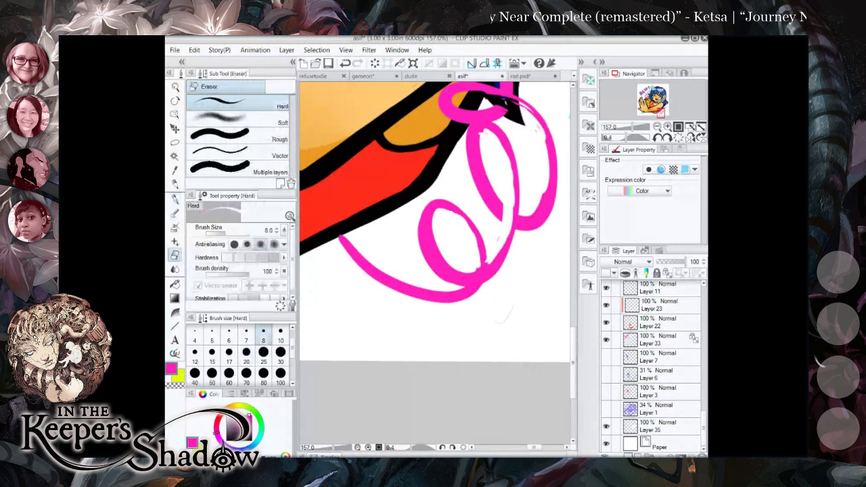
left_click(174, 198)
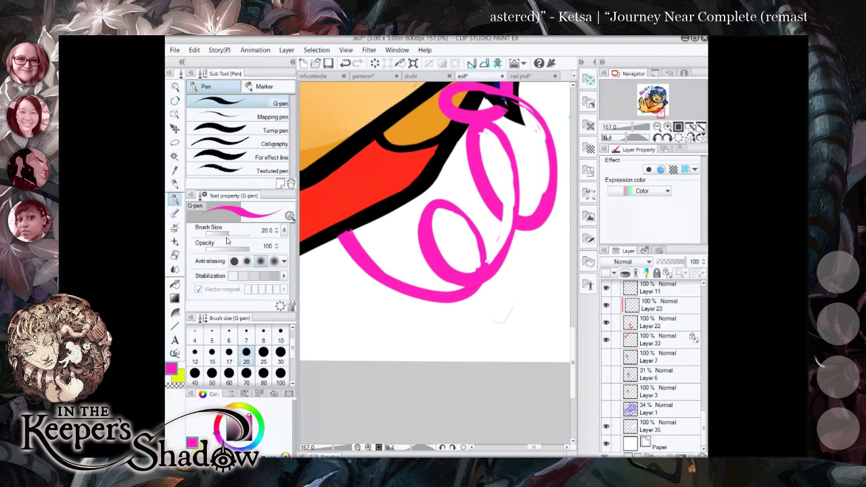
key("e")
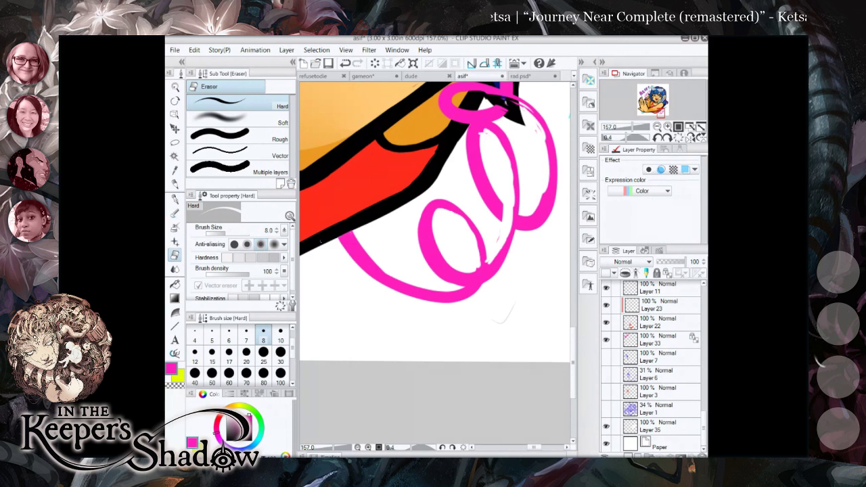
Clean up the crossing strand between the lowest and middle loops of the lower cord with the hard eraser at size 8.
key("ctrl+0")
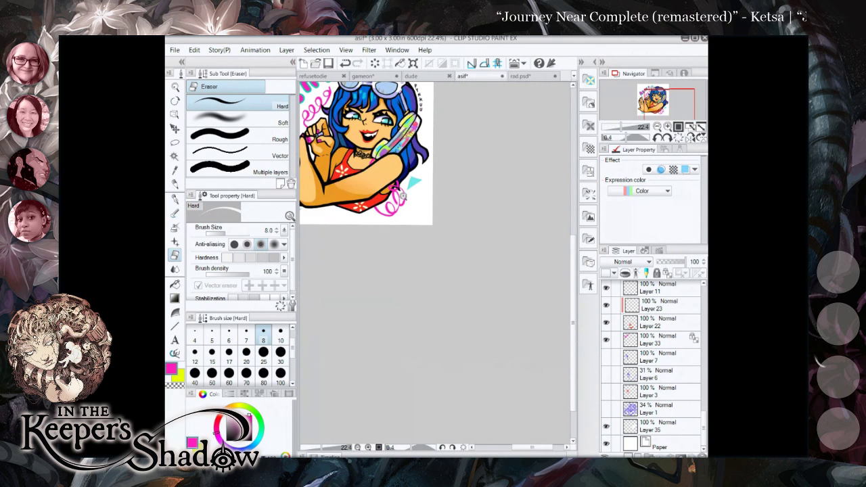
scroll(403, 197, "up", 3)
scroll(364, 198, "up", 5)
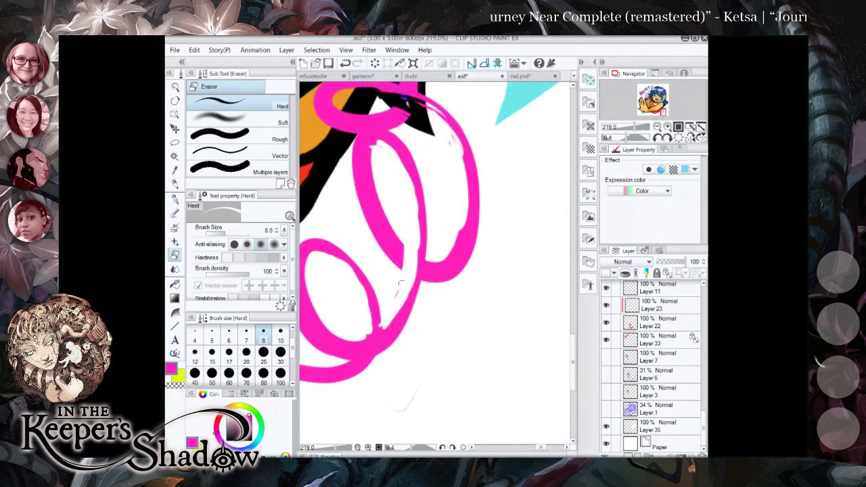
left_click_drag(397, 274, 396, 294)
left_click_drag(410, 185, 412, 199)
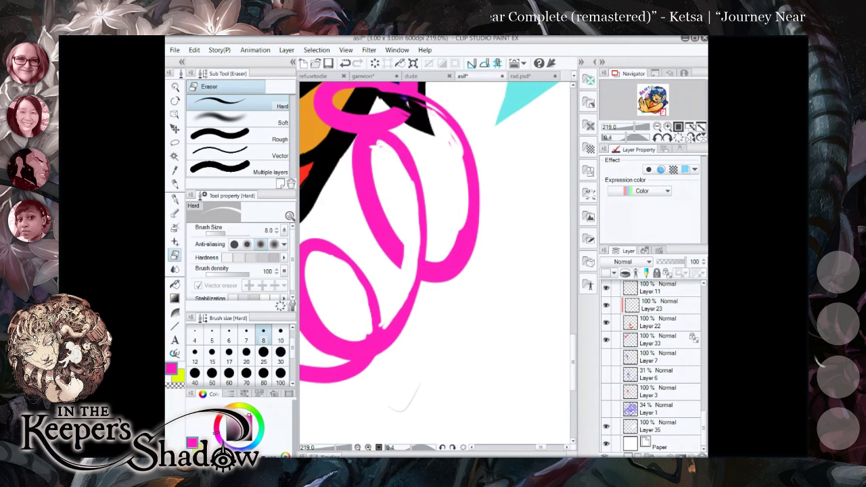
Smooth the lowest loop's inner edge and its junction with the connecting strand using the G-pen at size 7.
left_click(175, 199)
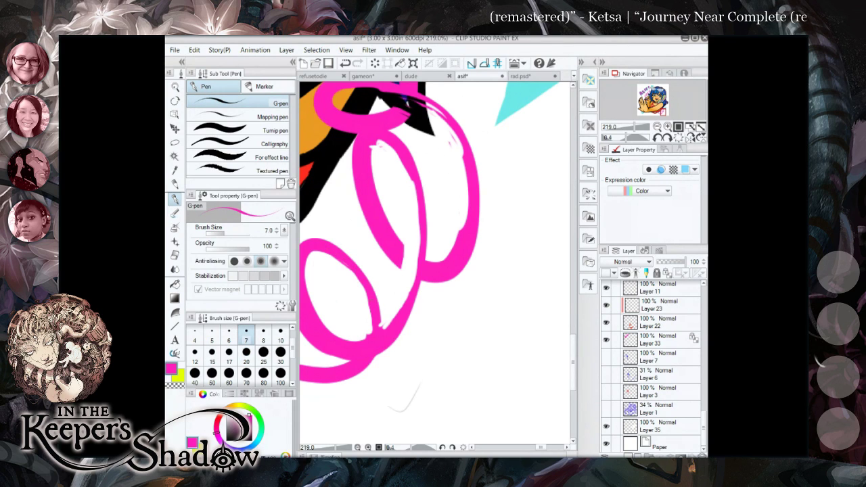
left_click_drag(370, 311, 373, 332)
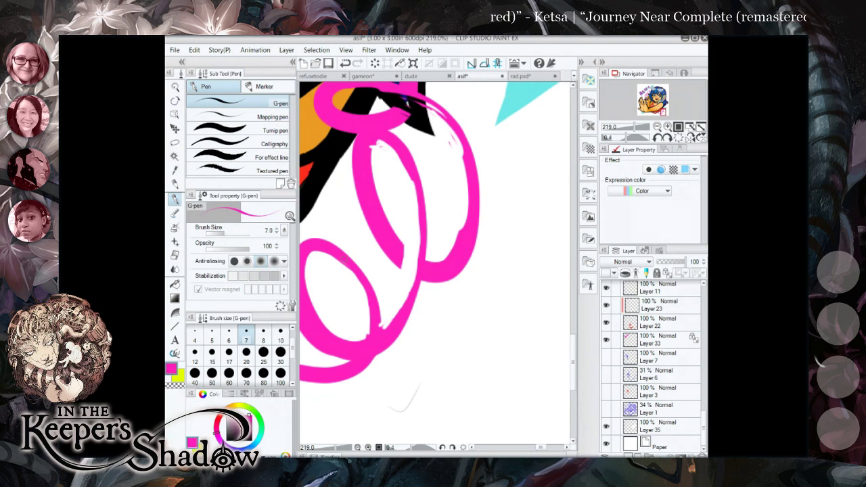
left_click_drag(360, 283, 367, 328)
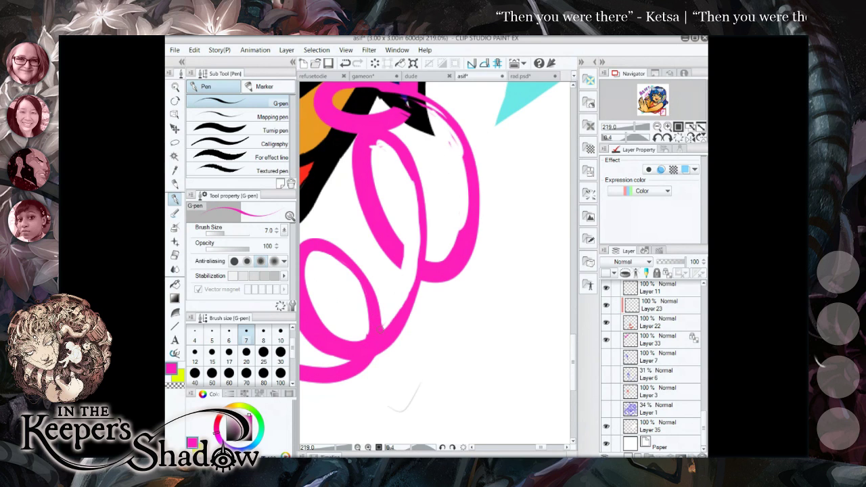
left_click_drag(383, 328, 412, 282)
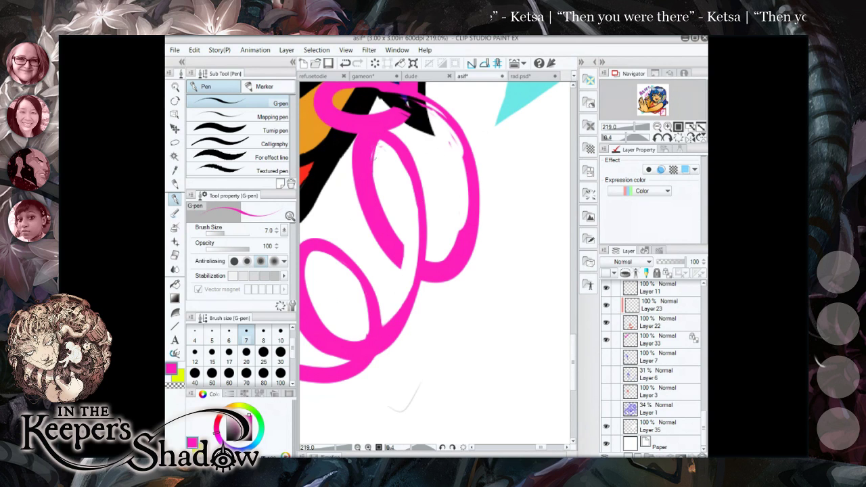
Close the gap at the middle loop's base with the G-pen at size 25, and trim the inner edges above with the hard eraser at size 8.
left_click(264, 352)
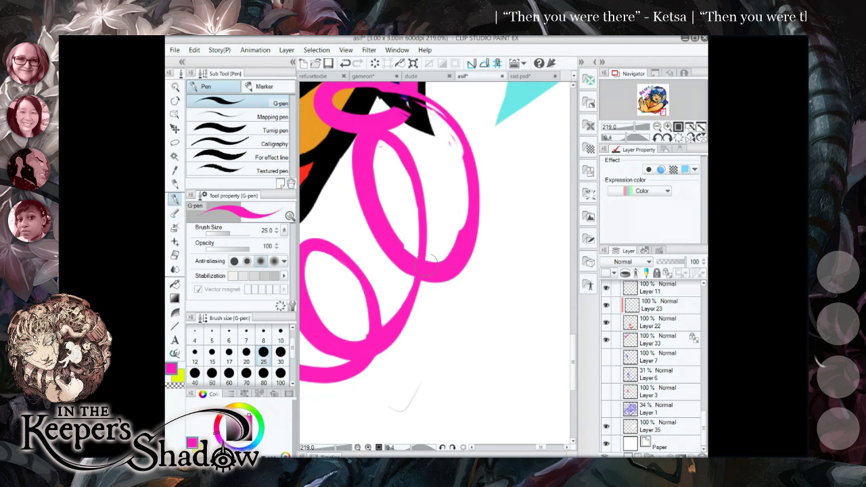
left_click(175, 255)
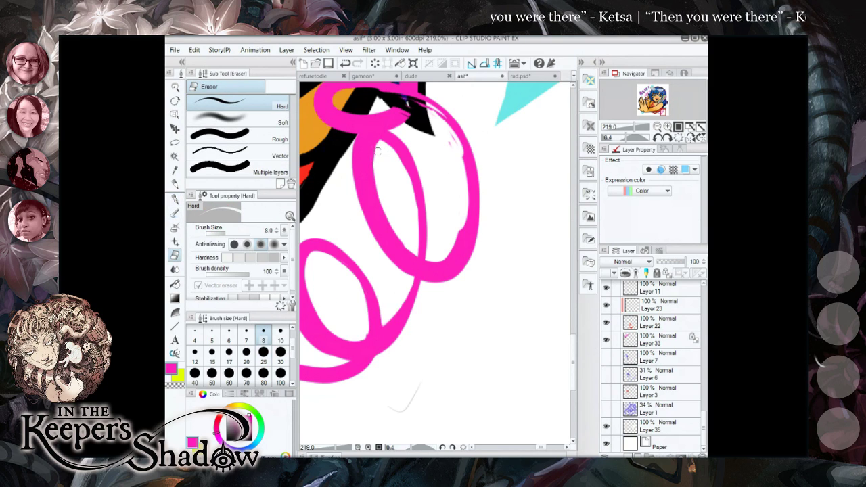
mouse_move(388, 180)
left_mouse_down()
mouse_move(373, 160)
mouse_move(420, 115)
left_mouse_up()
Trim the inner edge of the lower cord's short top strand with the hard eraser at size 8, where it crosses the navy hair.
left_click(175, 198)
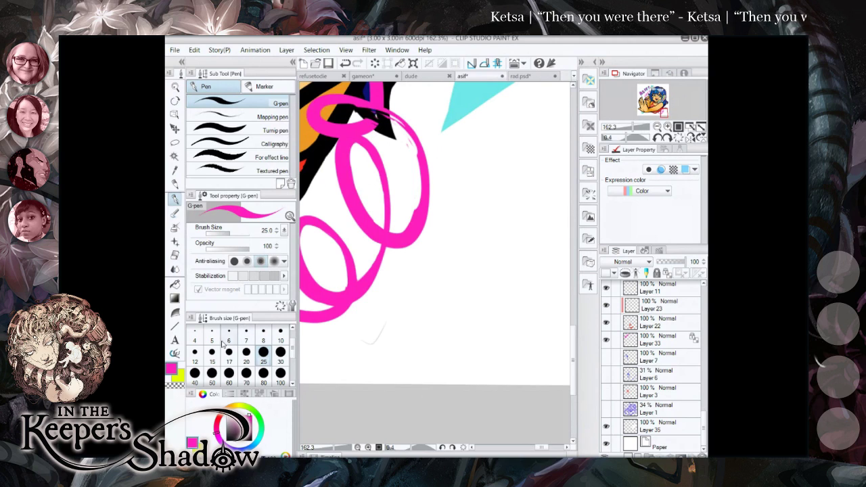
left_click(194, 352)
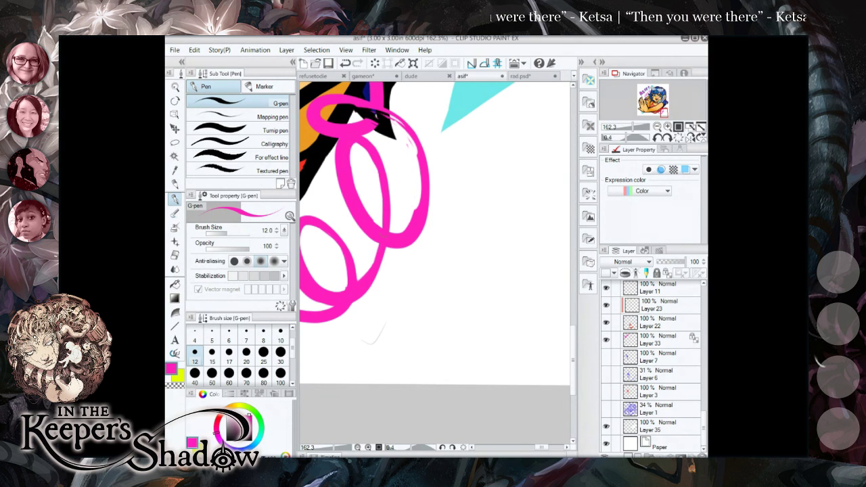
scroll(414, 196, "down", 5)
scroll(374, 224, "down", 2)
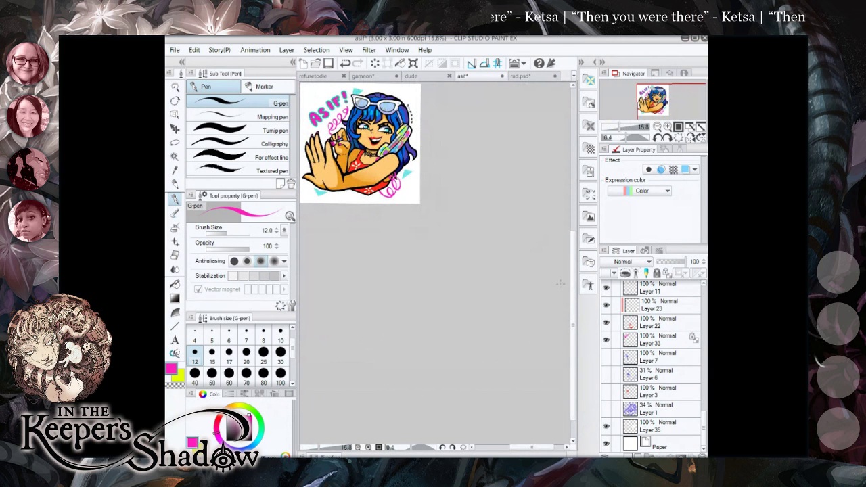
left_click_drag(573, 291, 573, 264)
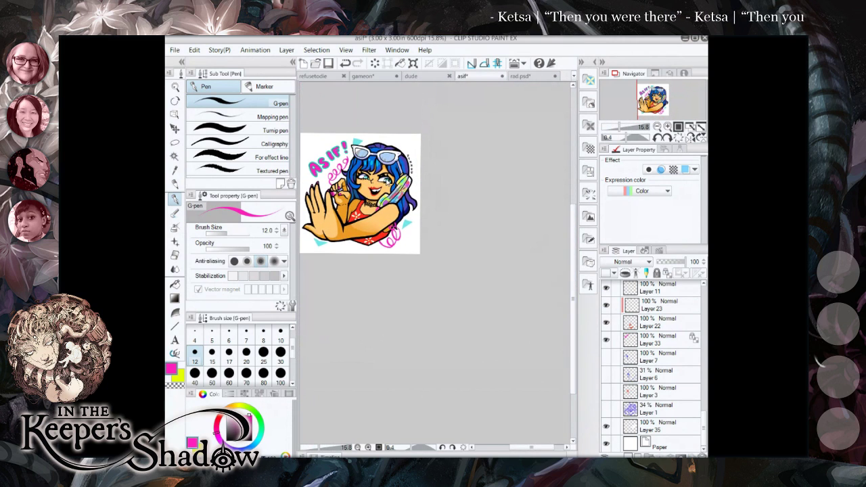
scroll(396, 225, "up", 7)
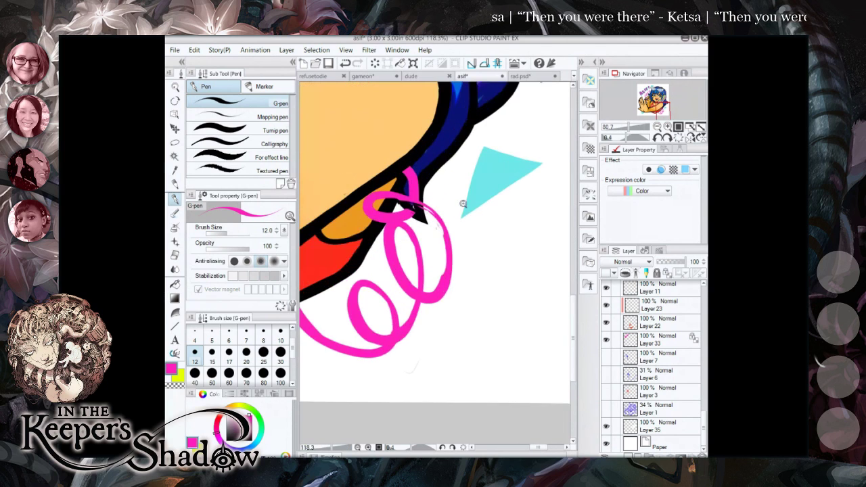
left_click(174, 255)
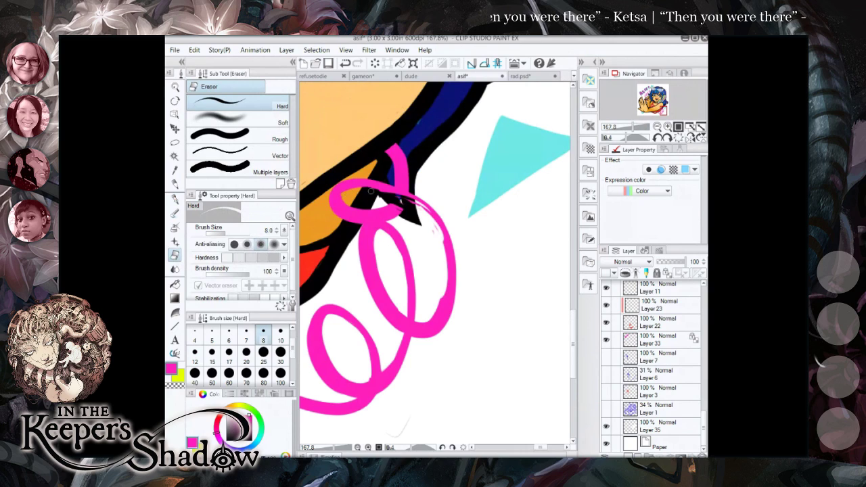
left_click_drag(391, 161, 396, 193)
left_click_drag(386, 148, 400, 188)
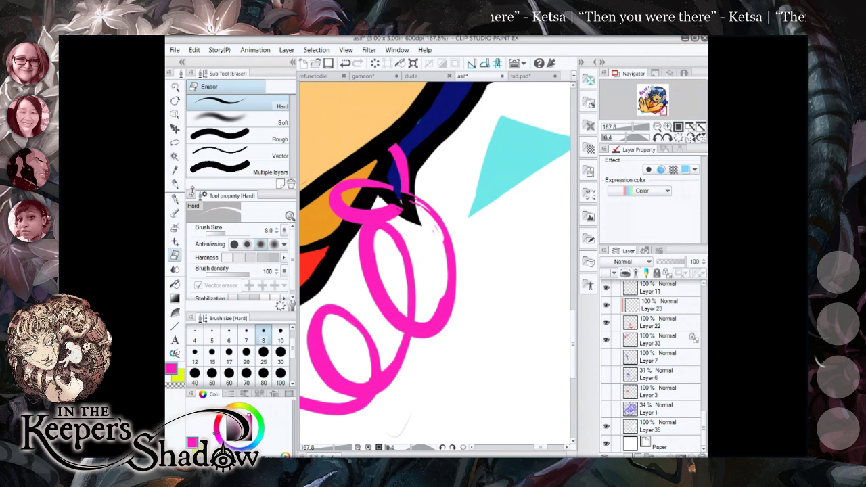
Redraw the top strand as a curve joining the small upper loop with the G-pen at size 12, tidying its inner edge.
left_click(175, 198)
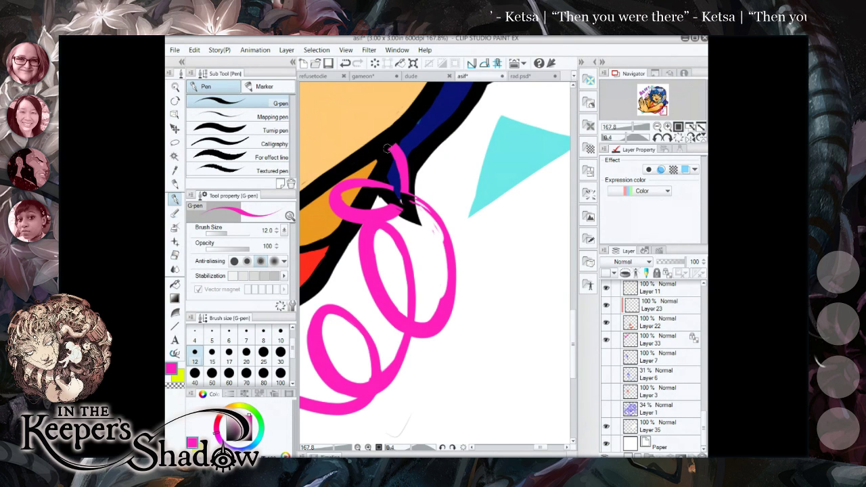
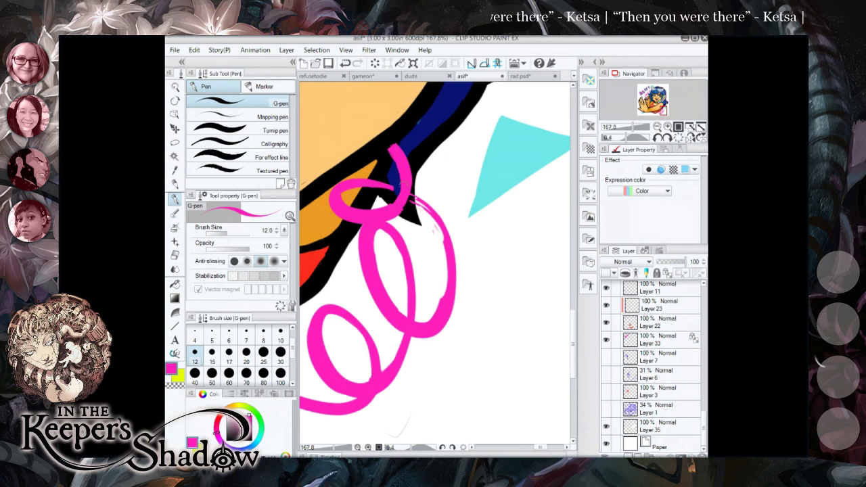
left_click(175, 255)
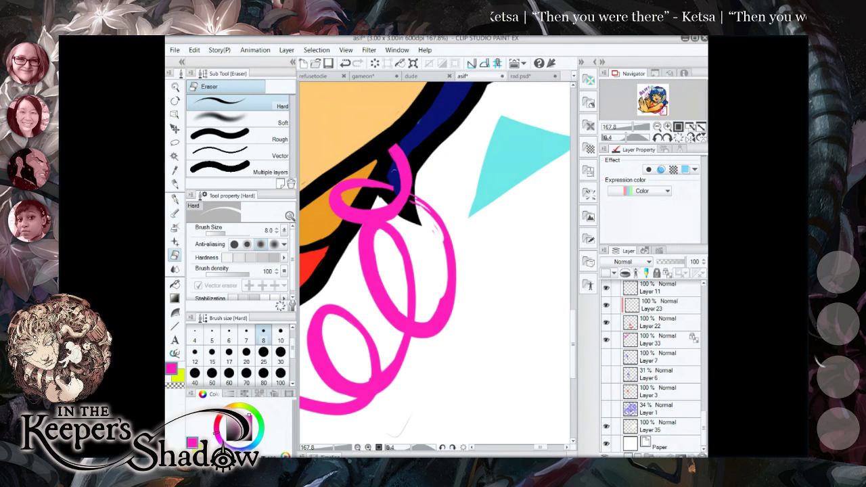
left_click(175, 199)
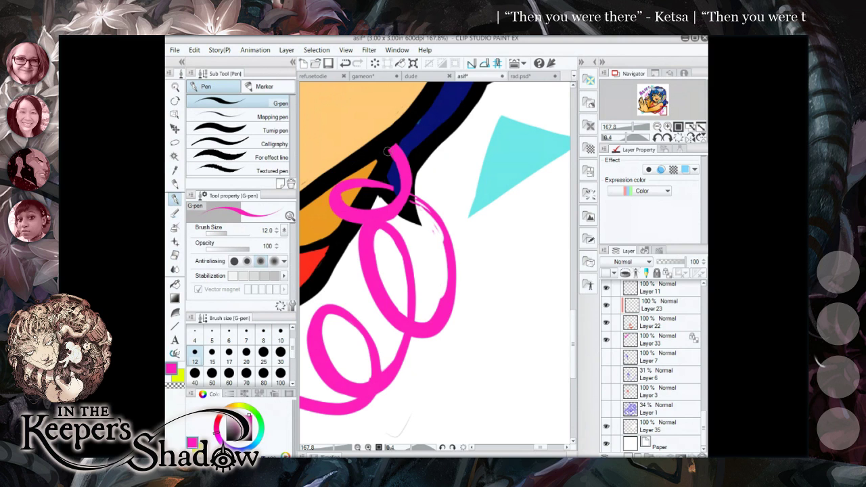
Switch to Blender and inset the face at the end of the coat sleeve.
left_click_drag(504, 147, 354, 245)
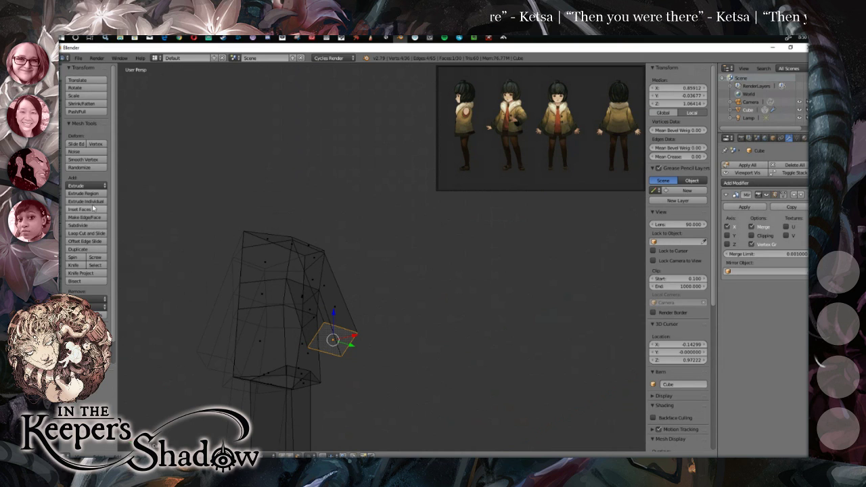
left_click(90, 213)
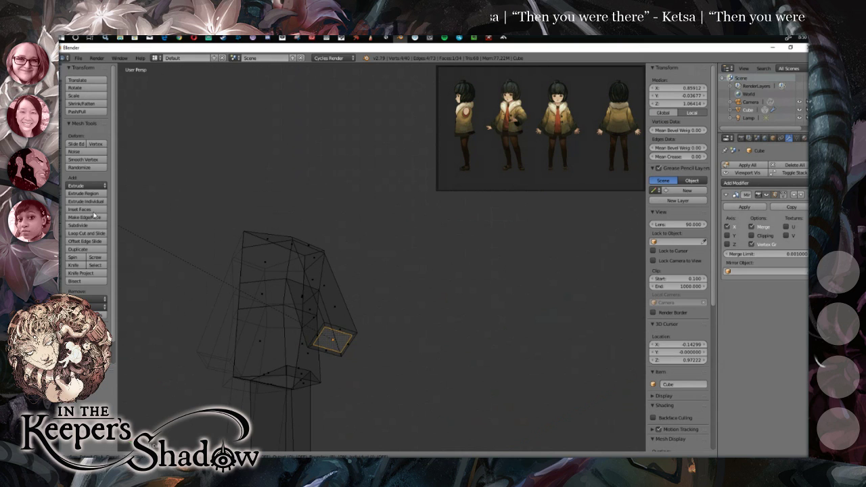
left_click(95, 216)
left_click_drag(389, 266, 337, 340)
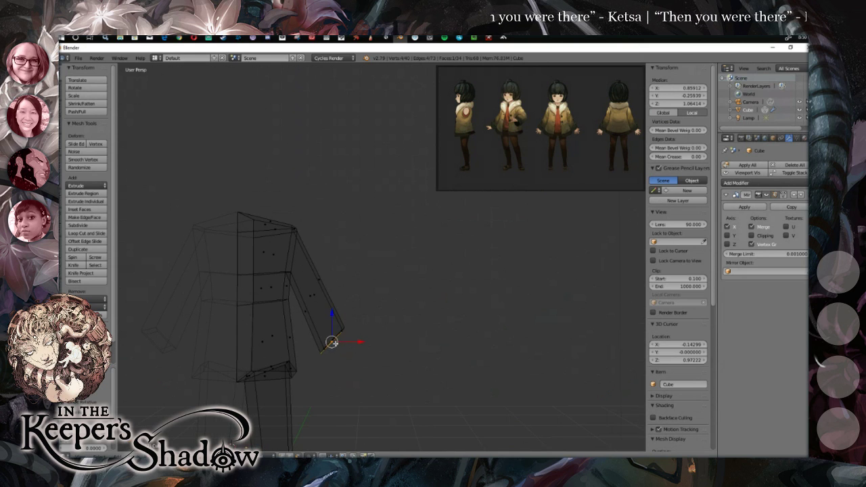
Select the inset face at the sleeve's end and extrude it slightly outward toward the hand.
key("e")
right_click(311, 305)
left_click_drag(395, 343, 357, 343)
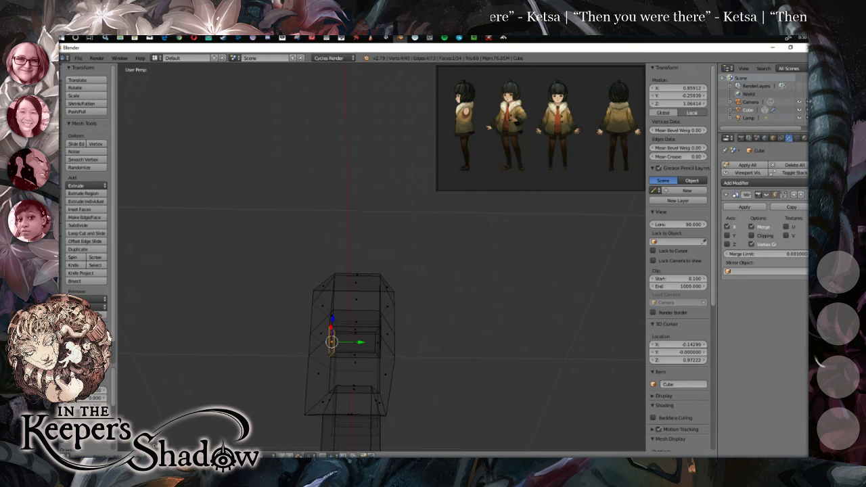
key("a")
right_click(358, 340)
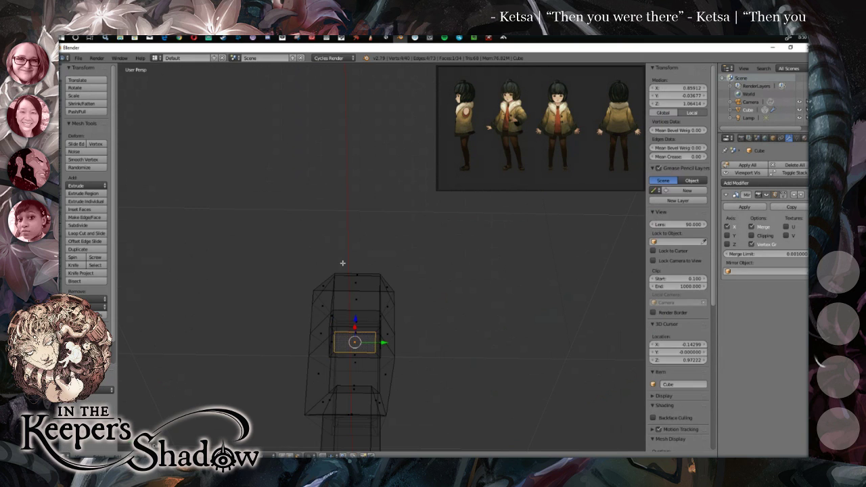
left_click_drag(359, 340, 402, 304)
key("e")
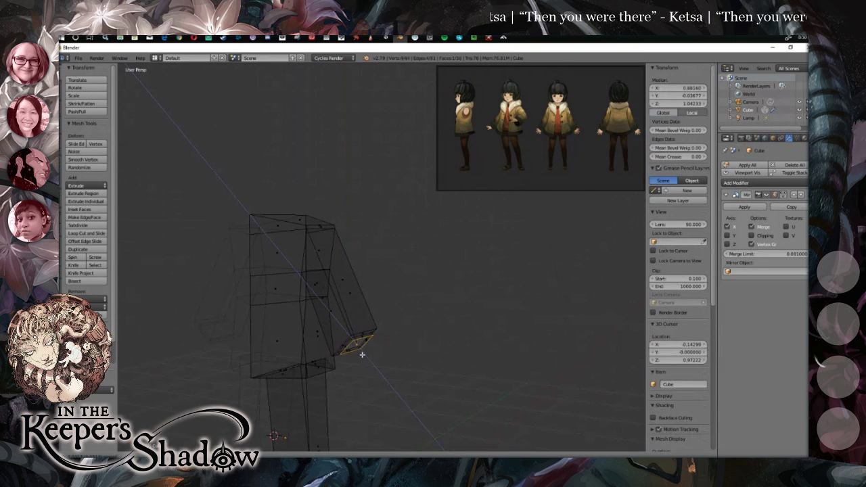
left_click(363, 356)
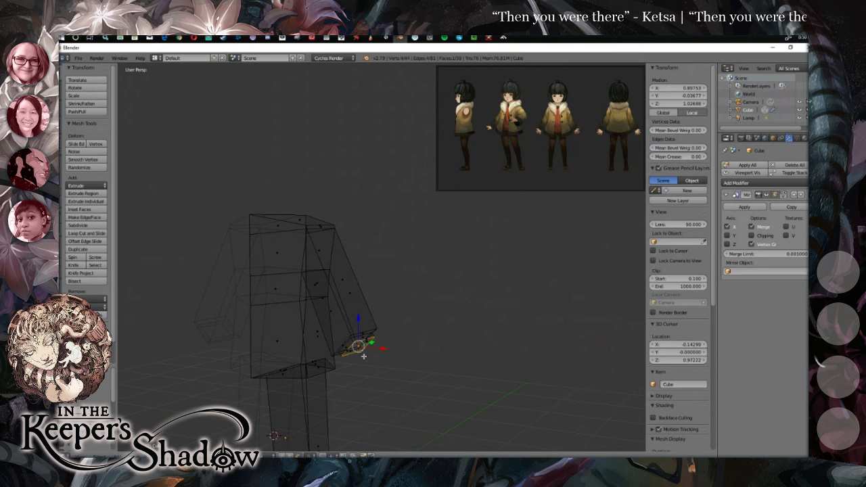
left_click_drag(389, 373, 336, 317)
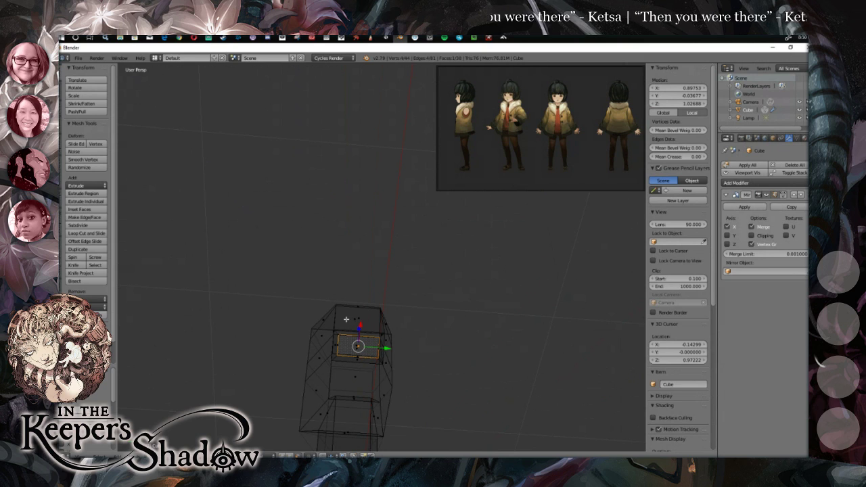
left_click_drag(418, 321, 510, 366)
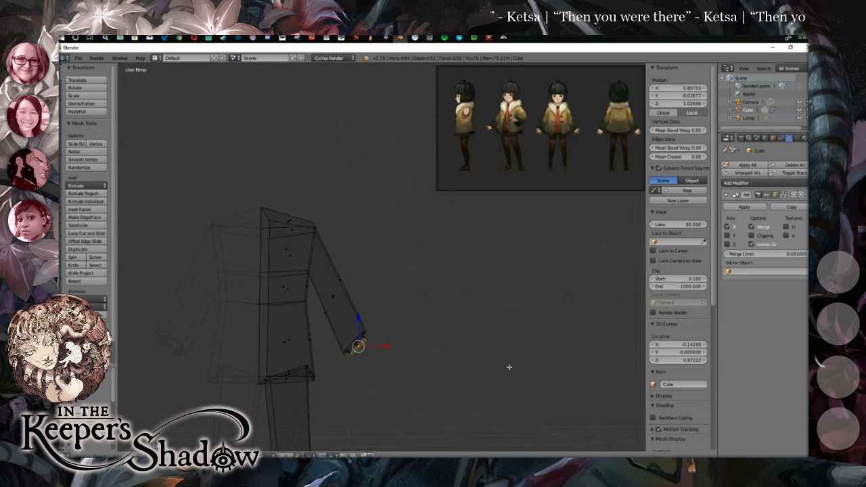
key("a")
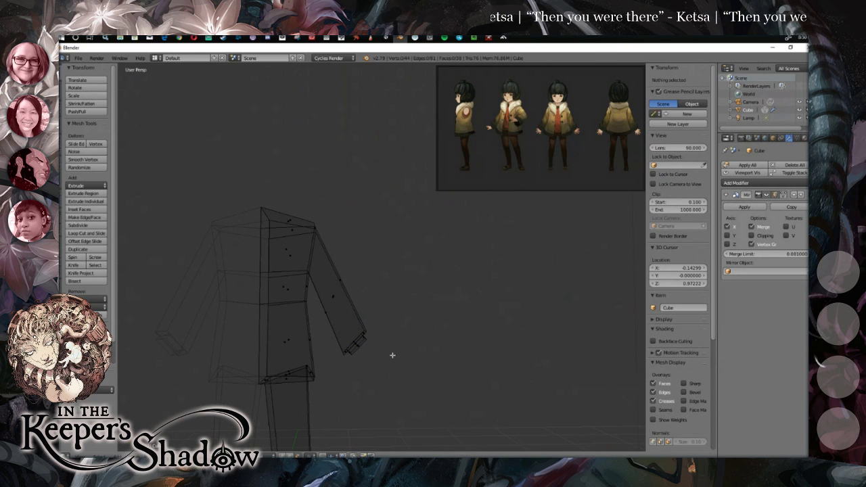
left_click_drag(385, 352, 332, 340)
right_click(323, 332, "alt")
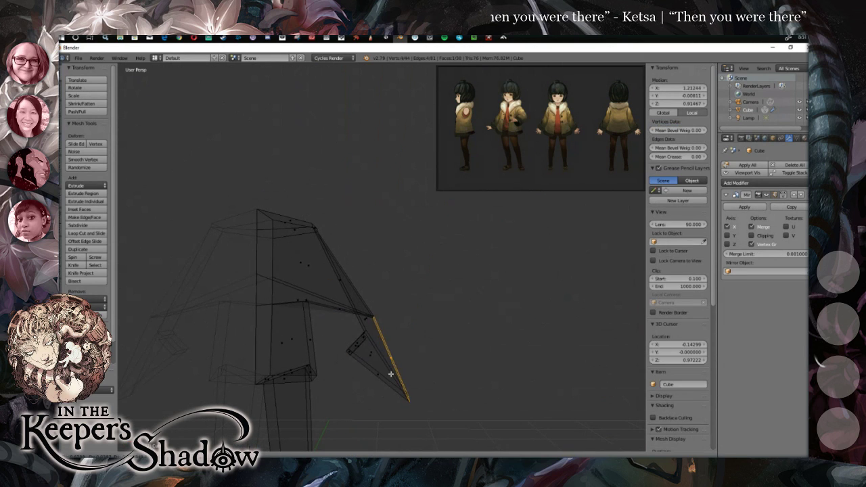
key("a")
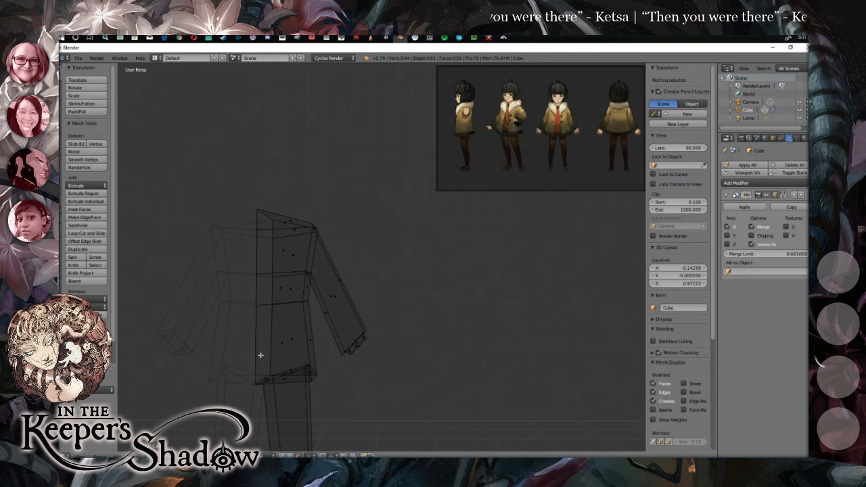
key("b")
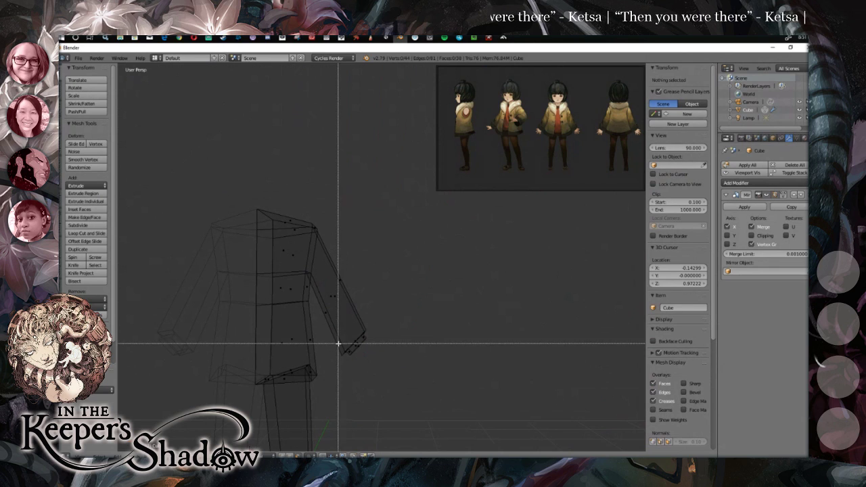
key("Escape")
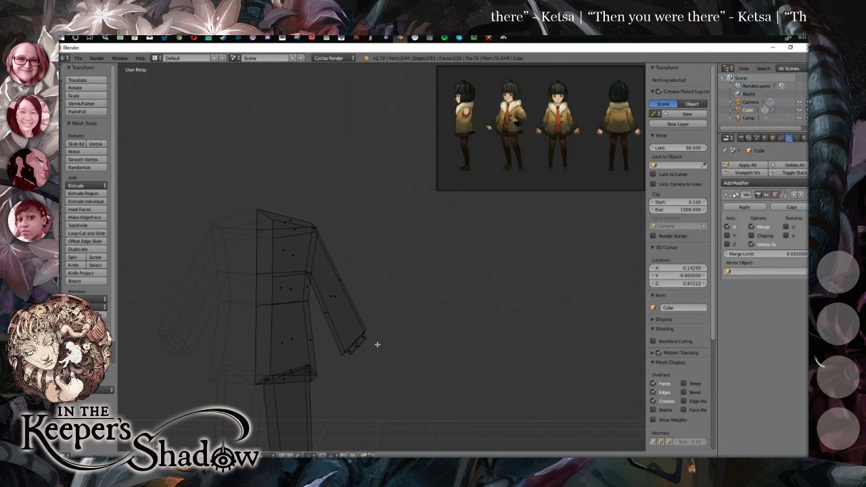
Try to scale all the cuff faces at the sleeve's end, box-selecting them in front view against the reference.
key("KP_1")
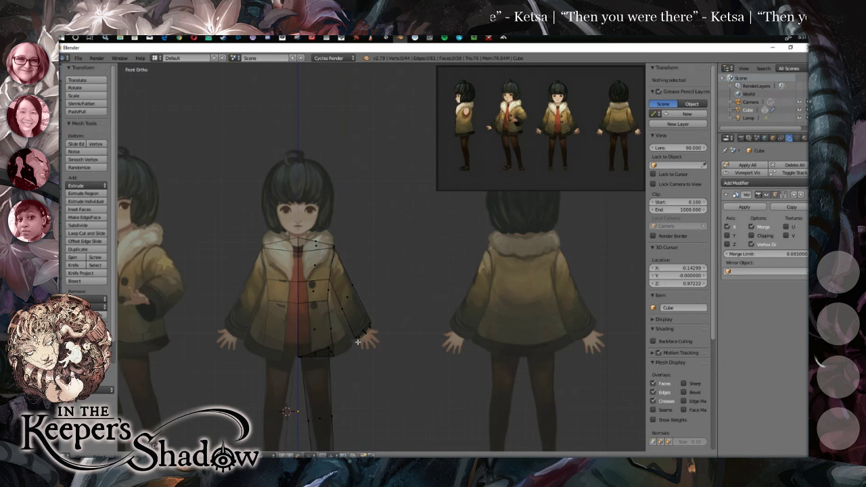
scroll(357, 342, "up", 5)
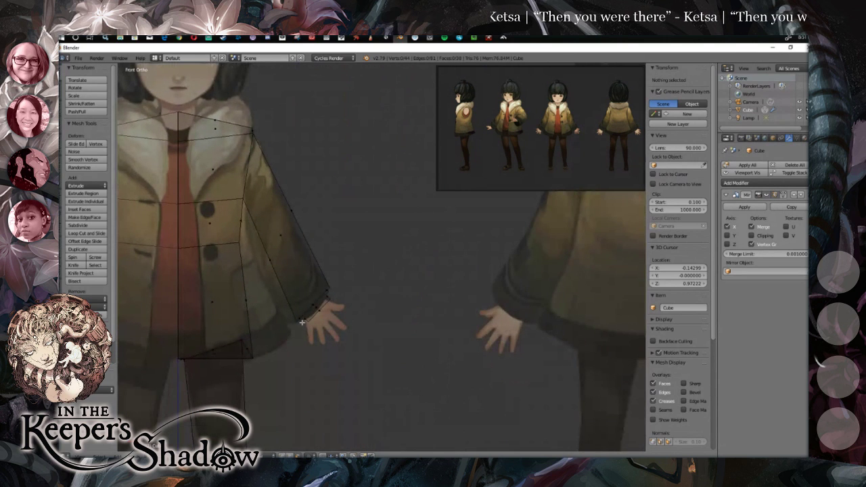
key("b")
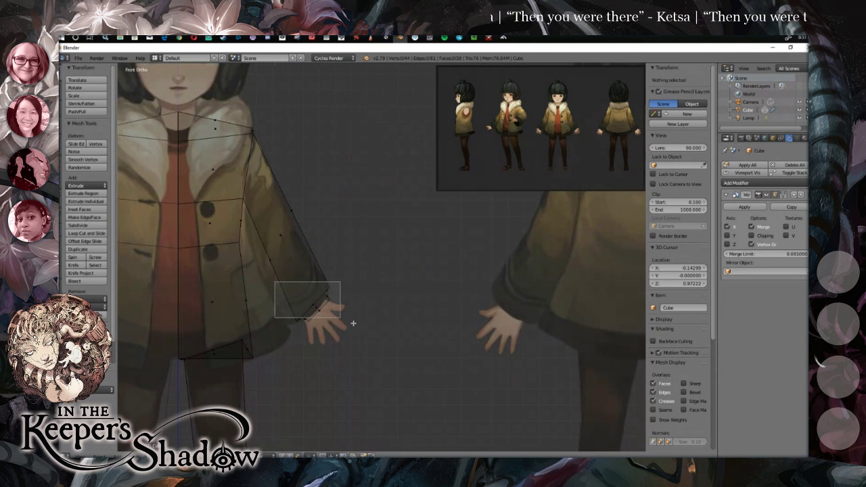
left_click_drag(276, 283, 379, 354)
key("KP_8")
key("KP_8")
key("KP_8")
key("KP_8")
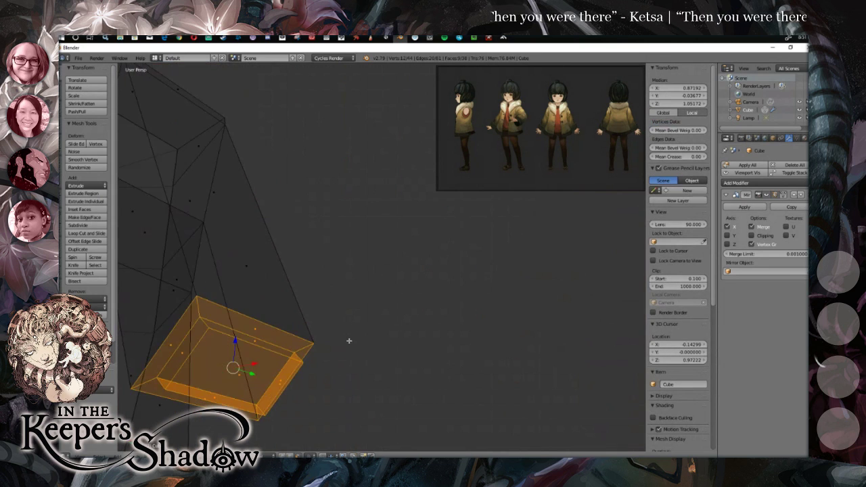
left_click(76, 95)
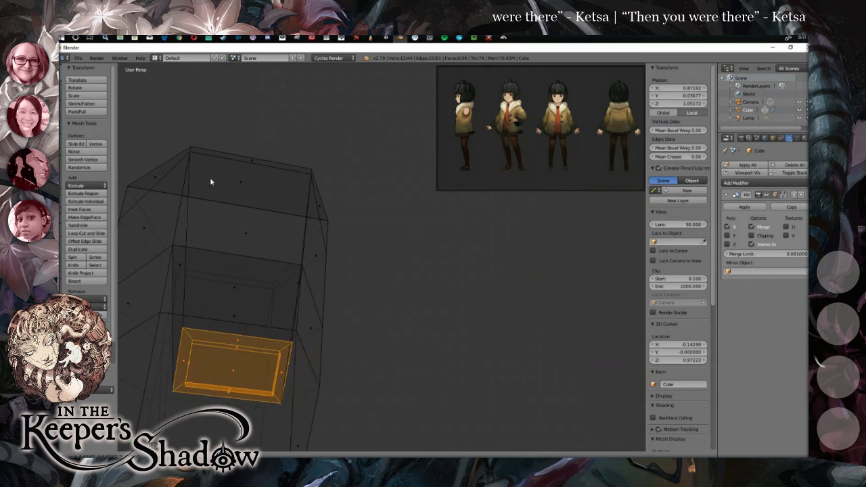
left_click(242, 201)
left_click_drag(305, 238, 313, 256)
key("e")
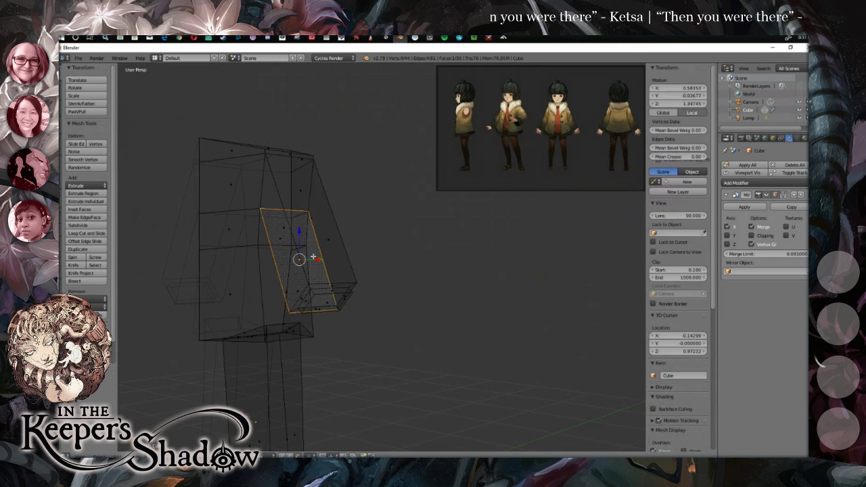
left_click(314, 255)
Undo the inset and extrusion at the sleeve's end, along with the earlier reshaping of the sleeve opening.
key("ctrl+z")
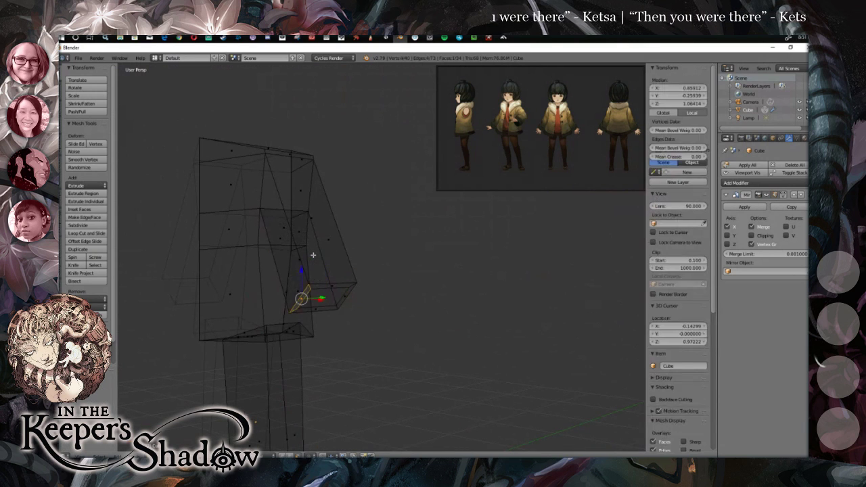
key("ctrl+z")
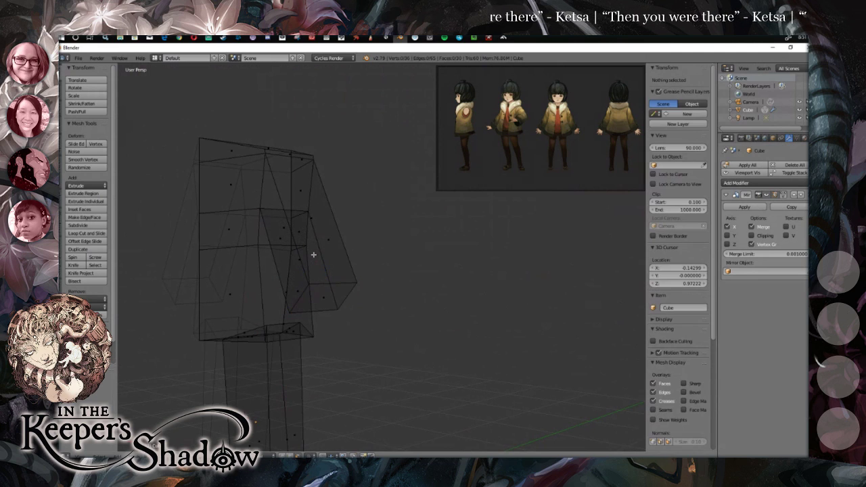
key("ctrl+shift+z")
key("ctrl+z")
key("ctrl+z")
key("ctrl+z")
key("ctrl+z")
key("ctrl+z")
key("ctrl+z")
key("ctrl+z")
key("ctrl+z")
key("ctrl+z")
key("ctrl+z")
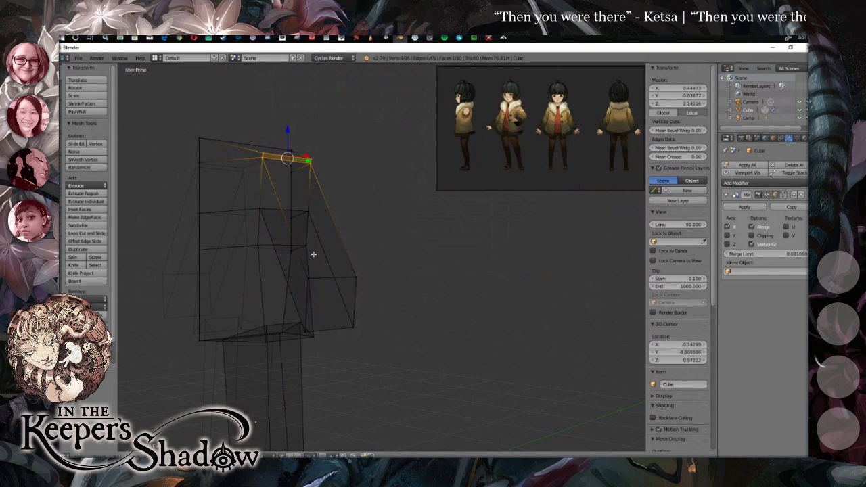
key("ctrl+z")
key("ctrl+z")
key("ctrl+z")
key("ctrl+z")
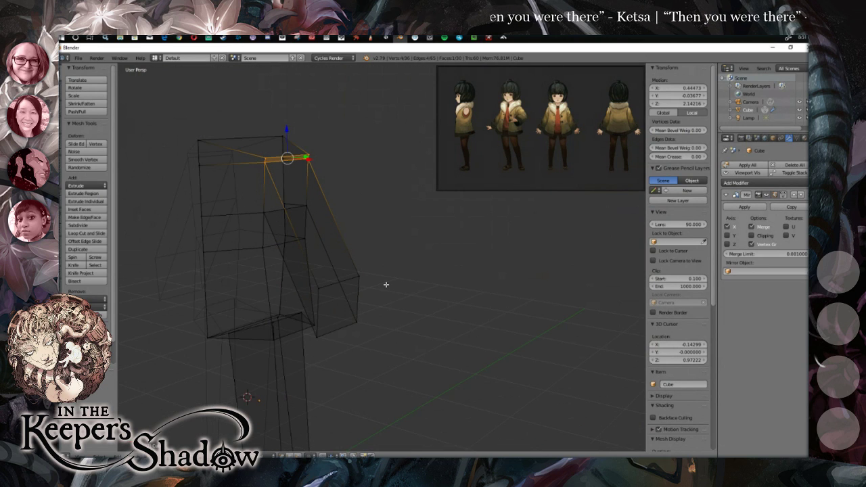
Undo the remaining sleeve edits and delete the vertices of the old sleeve.
key("ctrl+z")
key("ctrl+z")
key("x")
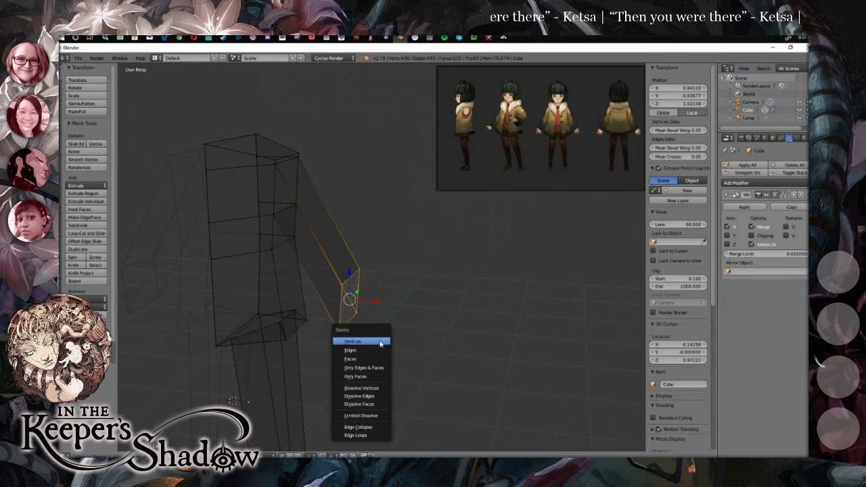
left_click(379, 341)
left_click_drag(370, 252, 340, 236)
Fill the open armhole on the side of the torso with a face from its four corner vertices, and inset that face.
right_click(255, 162)
right_click(318, 157, "shift")
right_click(312, 202, "shift")
right_click(259, 208, "shift")
left_click_drag(372, 213, 379, 219)
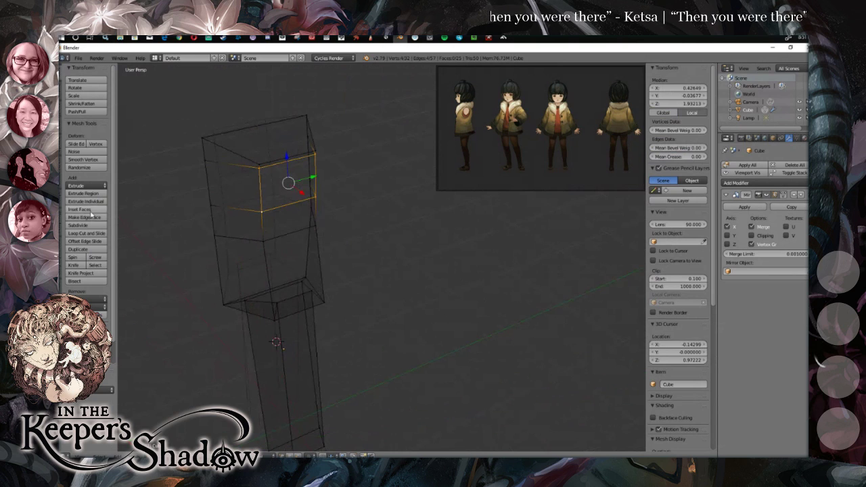
left_click(86, 218)
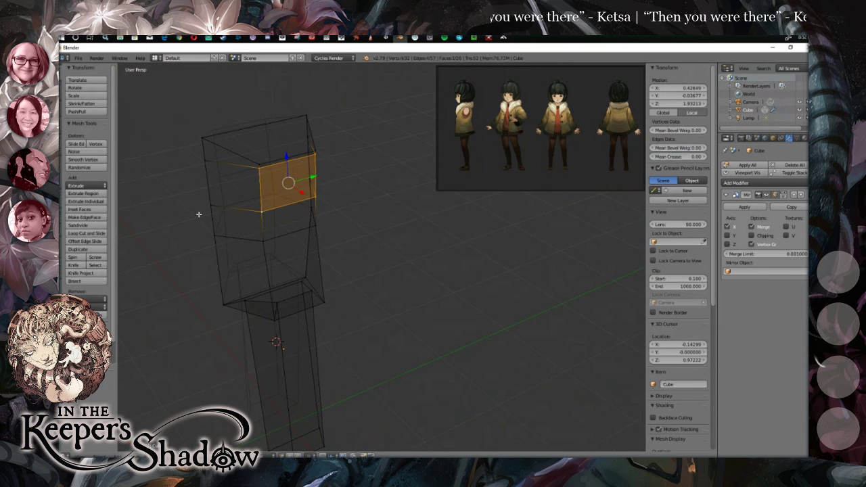
left_click(87, 210)
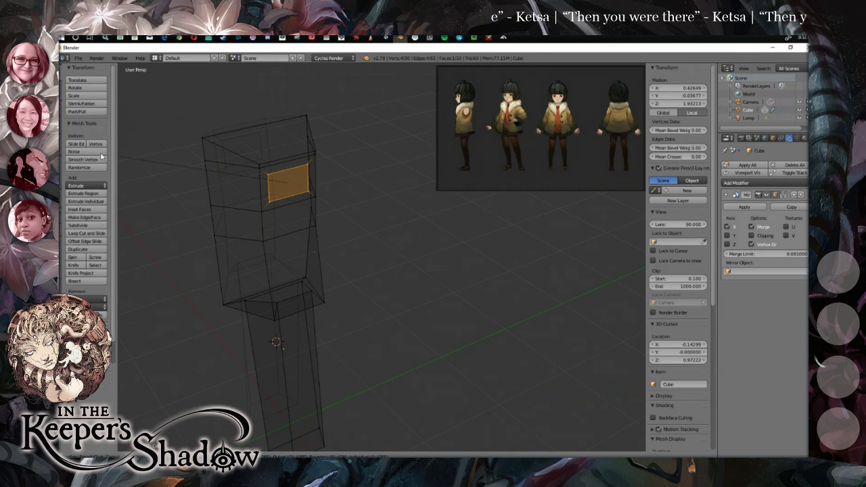
left_click(102, 156)
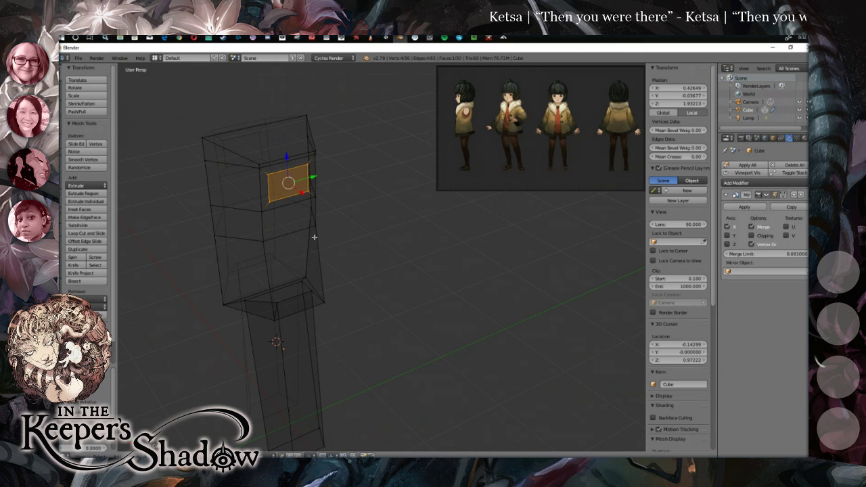
Extrude the inset armhole face straight outward from the torso to form a new sleeve.
left_click_drag(353, 236, 384, 242)
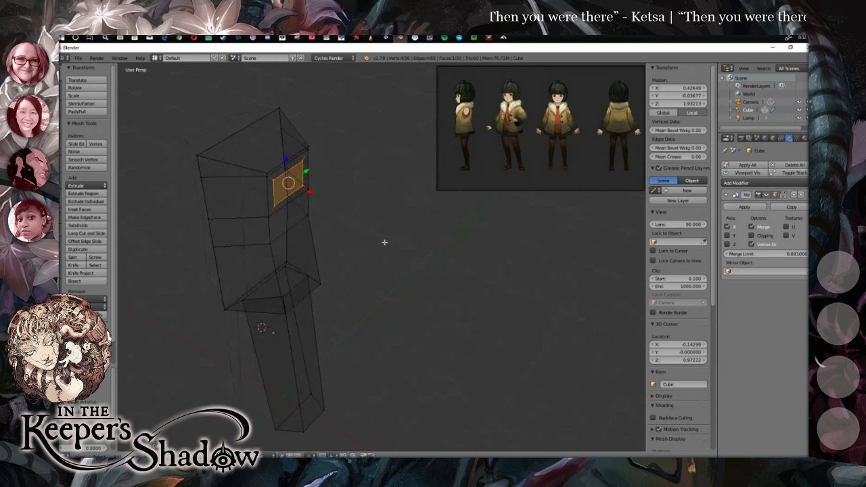
key("e")
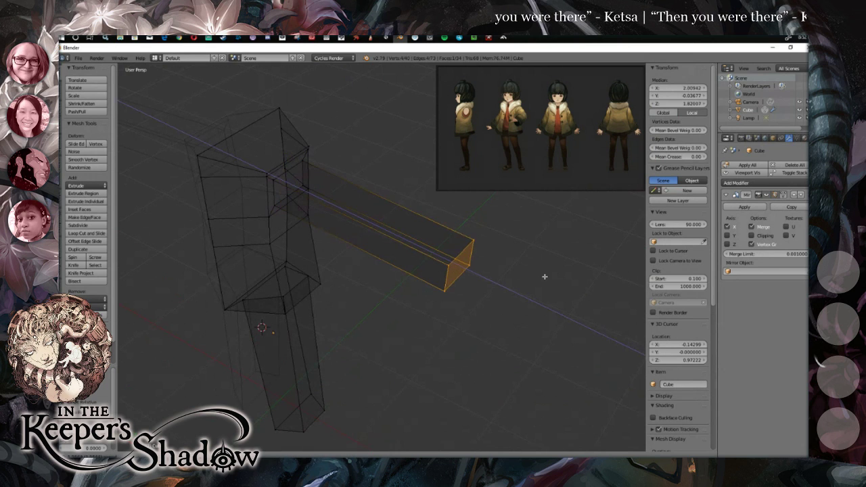
left_click(450, 280)
scroll(383, 277, "down", 2)
left_click_drag(383, 277, 409, 263)
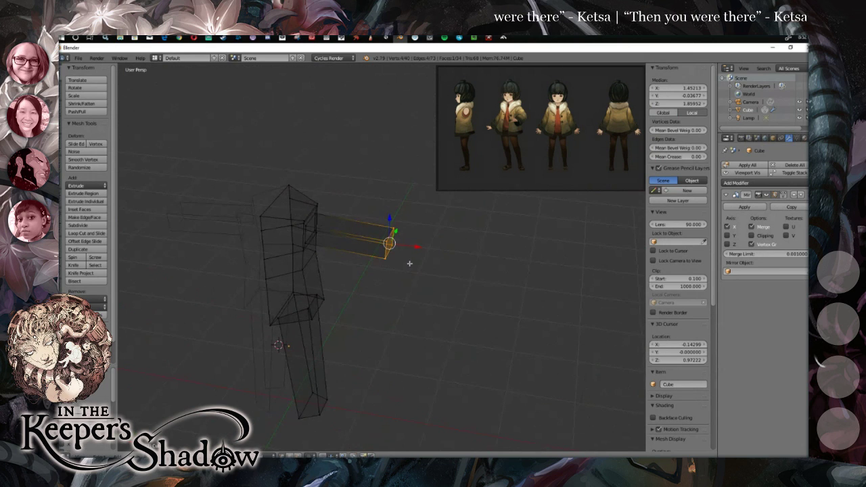
In front view, bring the sleeve's end down to the painted cuff and fit its upper and lower edges to the cuff outline.
key("KP_1")
scroll(394, 245, "up", 2)
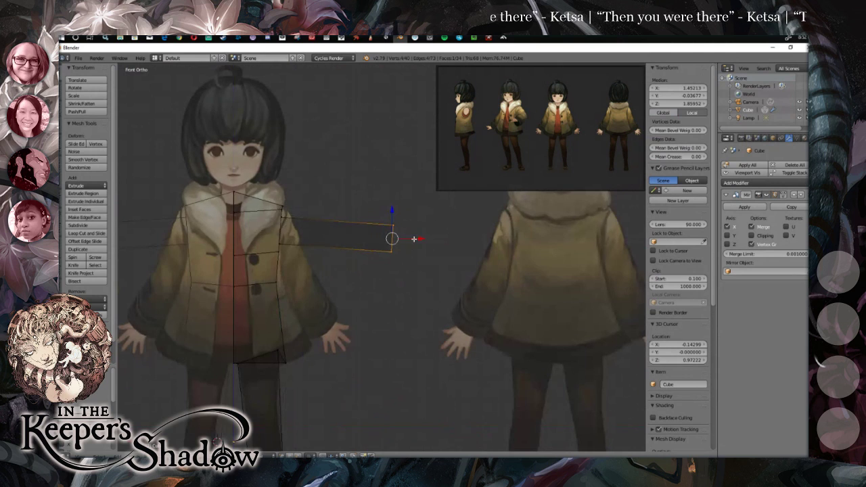
left_click_drag(393, 210, 338, 304)
left_click_drag(314, 266, 318, 292)
left_click_drag(340, 324, 371, 311)
key("a")
key("b")
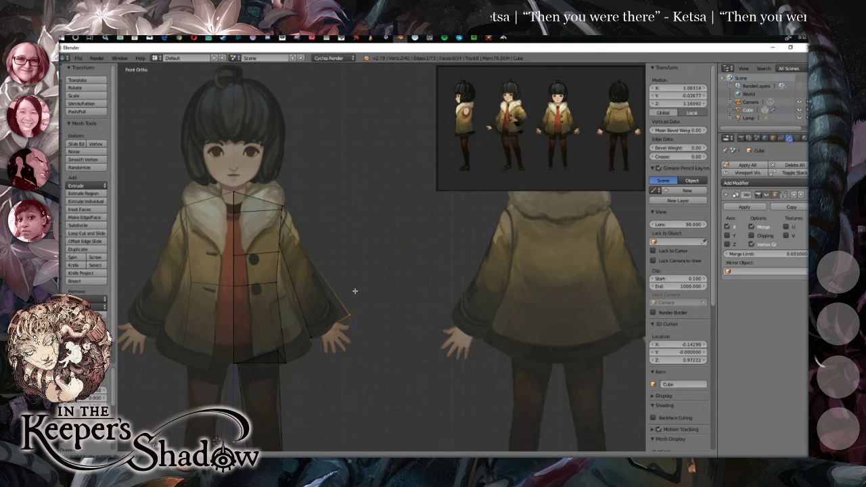
left_click(343, 285)
key("a")
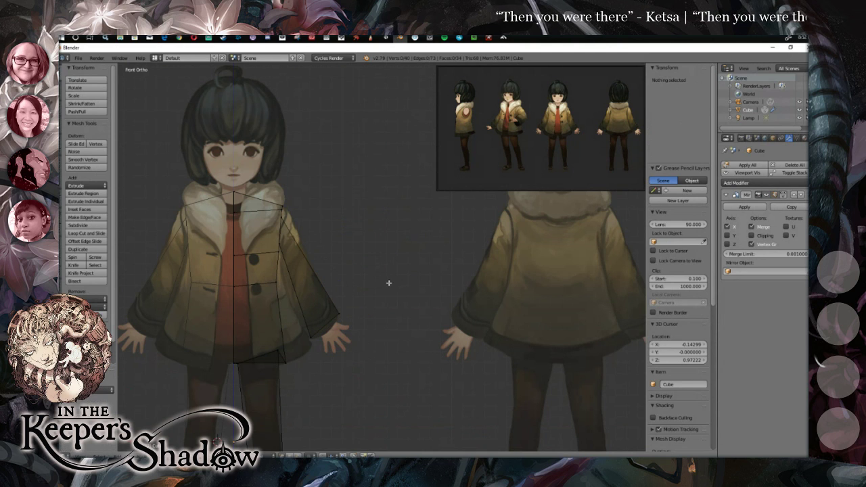
Select the sleeve's two upper shoulder vertices and move them outward and slightly up to follow the coat's shoulder in the front reference.
key("KP_5")
left_click_drag(357, 248, 321, 219)
right_click(253, 185)
right_click(294, 180, "shift")
key("KP_1")
key("g")
key("x")
left_click(340, 205)
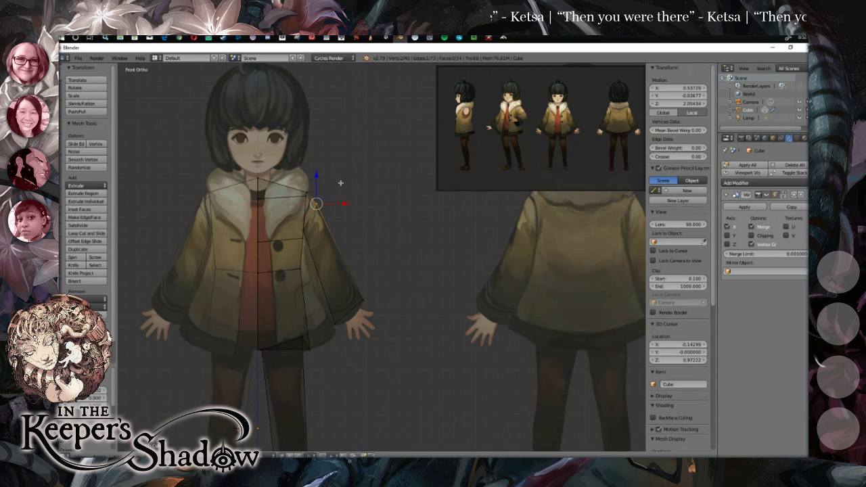
scroll(322, 168, "up", 2)
left_click_drag(289, 152, 292, 145)
left_click_drag(315, 175, 314, 175)
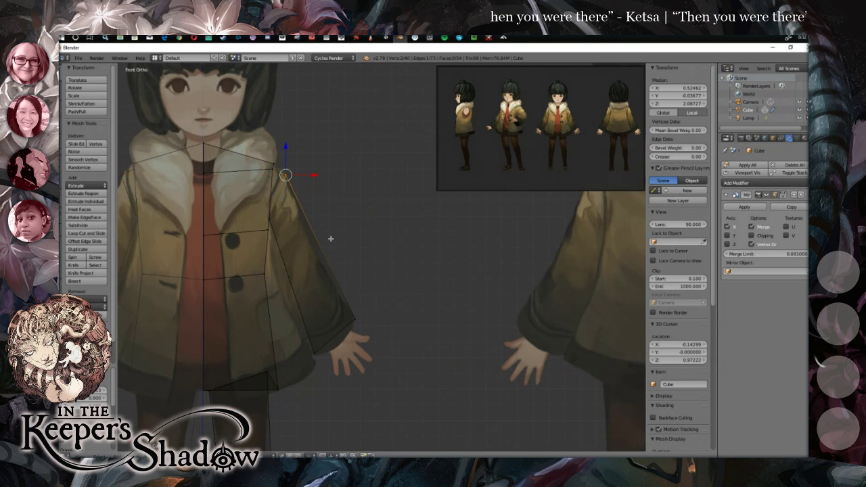
Select the sleeve's two underarm vertices and lower them along Z to widen the sleeve where it joins the torso.
left_click_drag(331, 237, 319, 238)
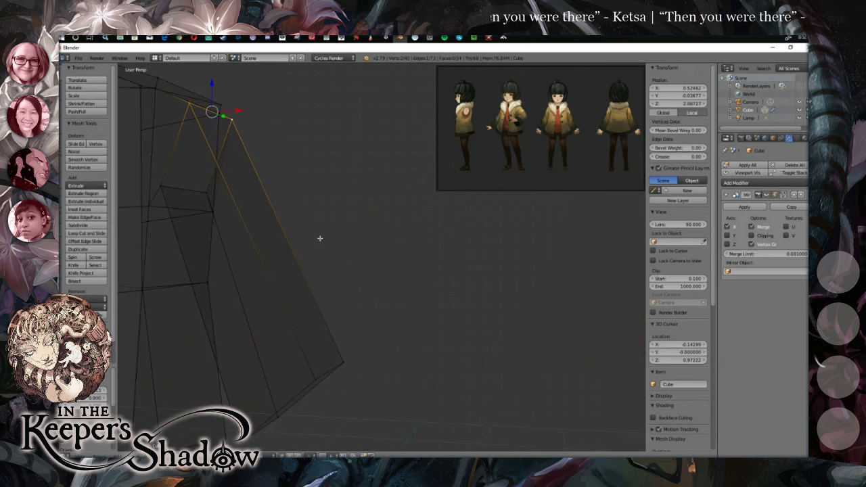
right_click(164, 186)
right_click(207, 192, "shift")
key("g")
key("z")
left_click_drag(187, 170, 216, 200)
left_click(223, 200)
key("g")
key("z")
left_click(198, 184)
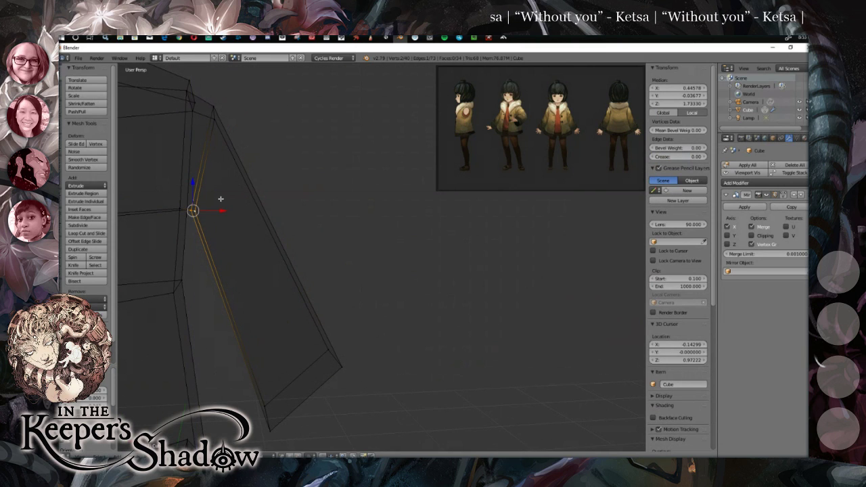
key("g")
key("z")
left_click(194, 193)
scroll(246, 230, "down", 3)
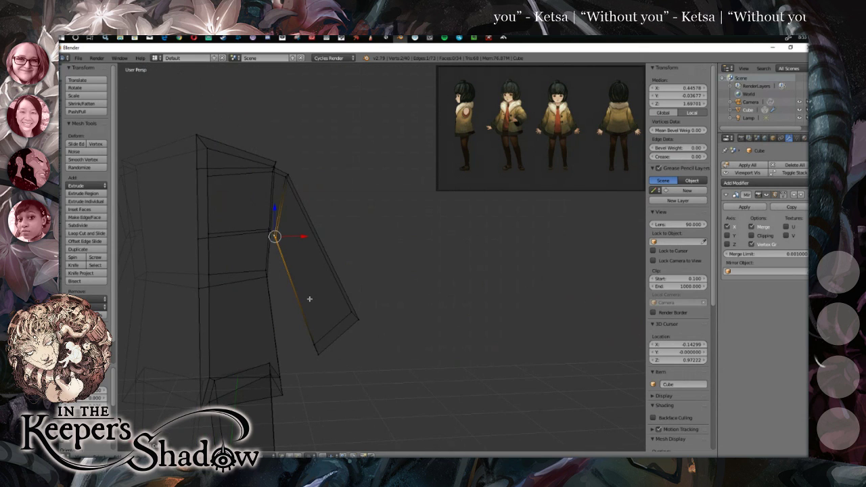
Deselect everything and examine the coat, sleeve and leg shape from several angles and against the front reference.
key("KP_1")
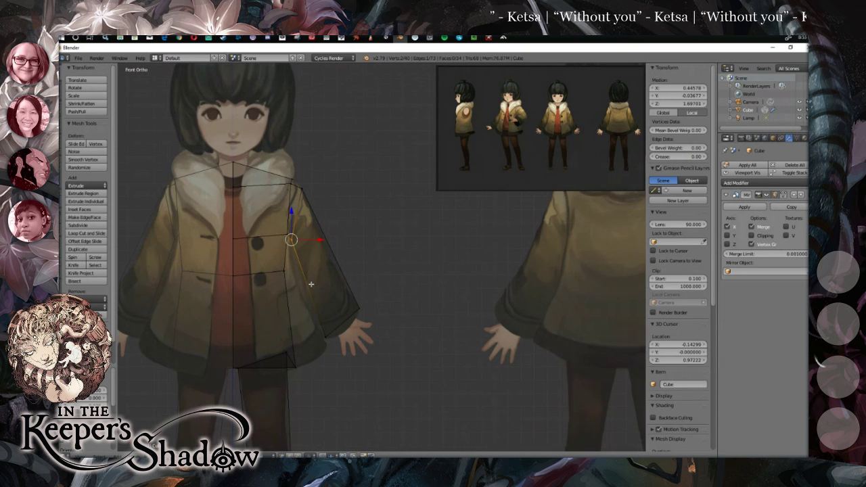
scroll(311, 284, "up", 1)
key("a")
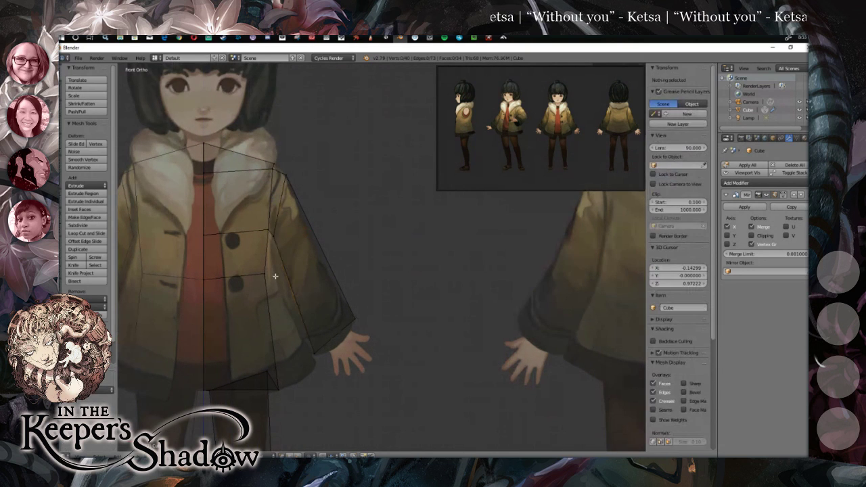
left_click_drag(366, 376, 190, 374)
scroll(237, 364, "down", 6)
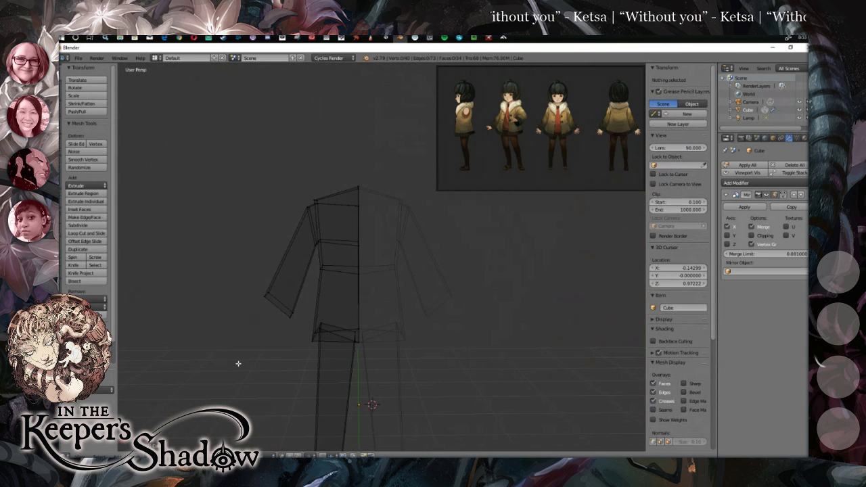
key("KP_1")
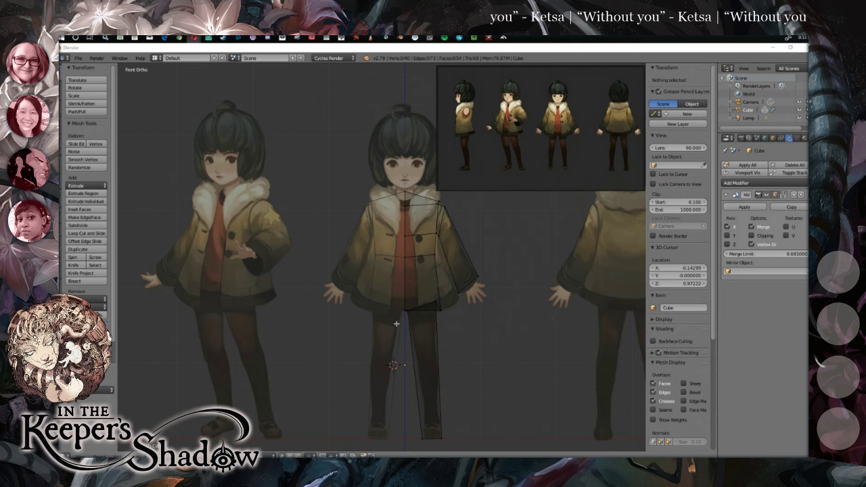
key("KP_5")
left_click_drag(439, 318, 324, 310)
left_click_drag(494, 345, 461, 356)
left_click_drag(378, 330, 361, 307)
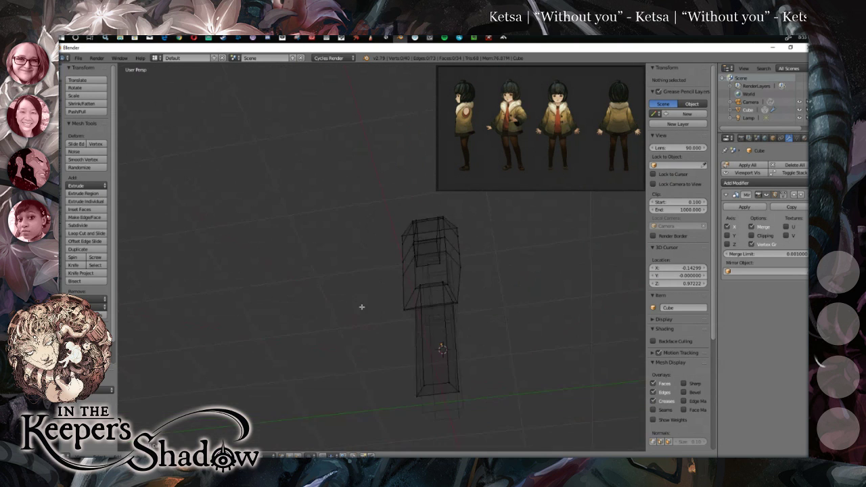
left_click_drag(408, 354, 468, 345)
key("KP_1")
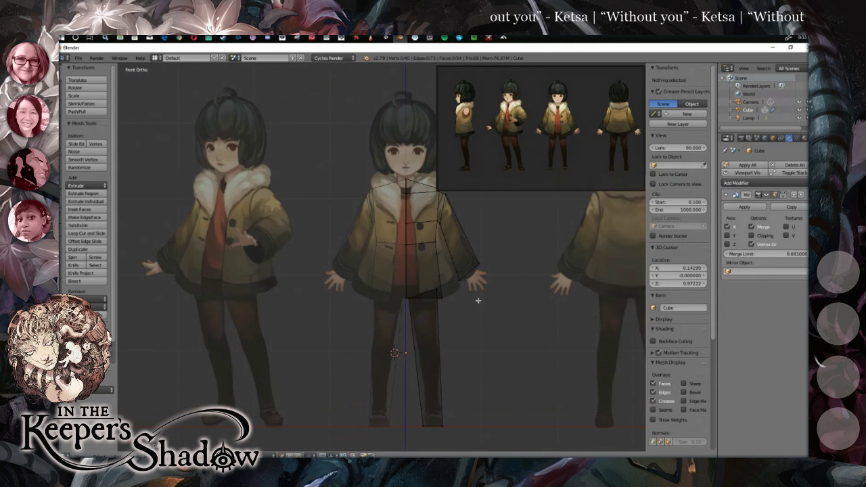
mouse_move(504, 259)
left_mouse_down()
mouse_move(489, 276)
mouse_move(492, 321)
mouse_move(503, 316)
mouse_move(506, 269)
left_mouse_up()
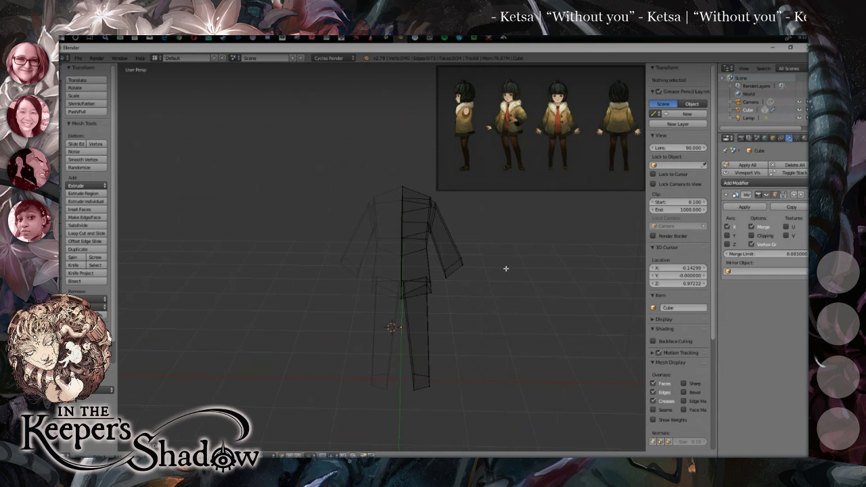
key("KP_1")
scroll(506, 268, "up", 6)
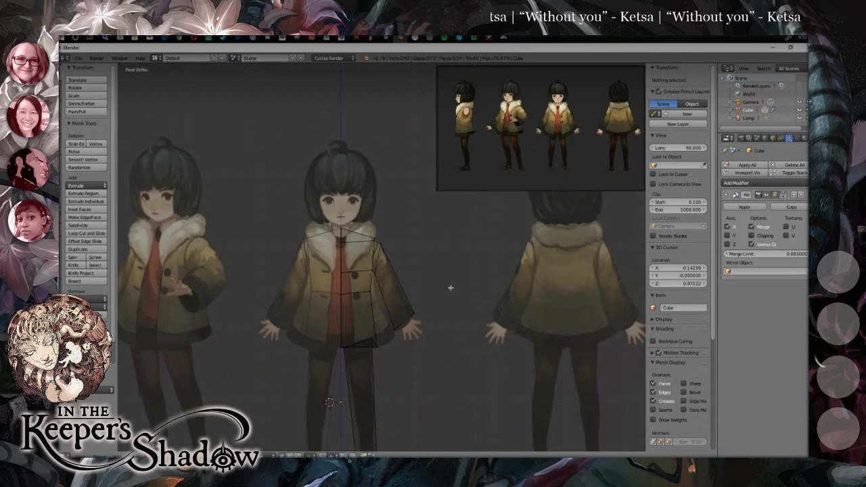
scroll(318, 226, "up", 1)
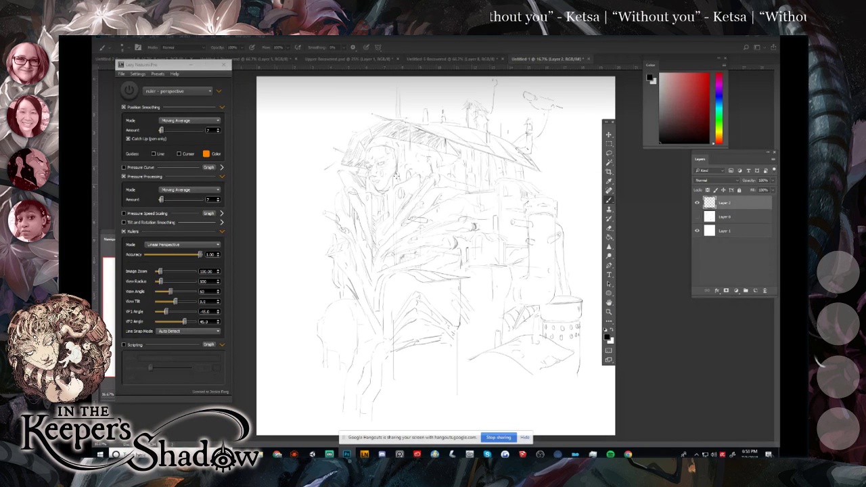
Add loose line work to the central building and the lower canopy, plus a curved strand beside the roof's right end.
left_click_drag(396, 173, 388, 190)
key("ctrl+alt+z")
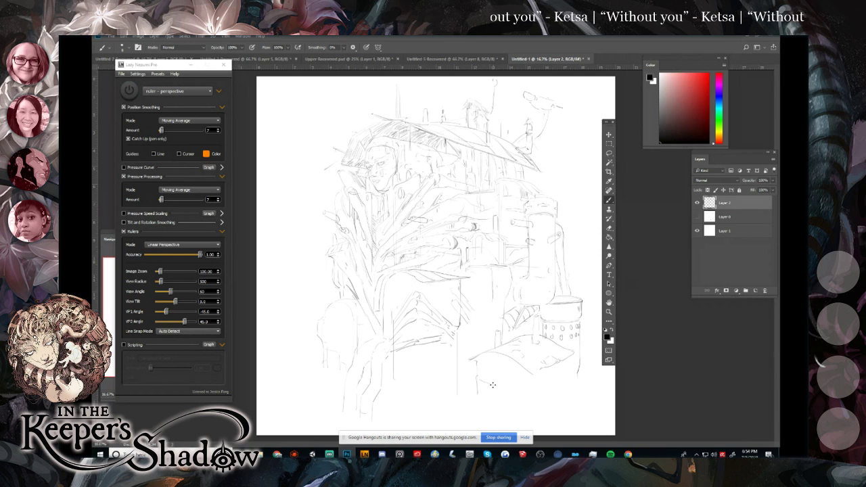
left_click_drag(487, 397, 488, 427)
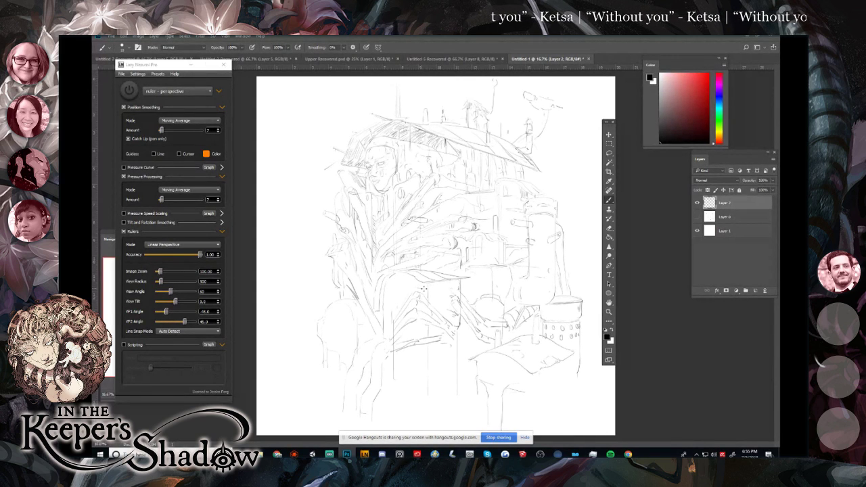
left_click_drag(440, 286, 440, 309)
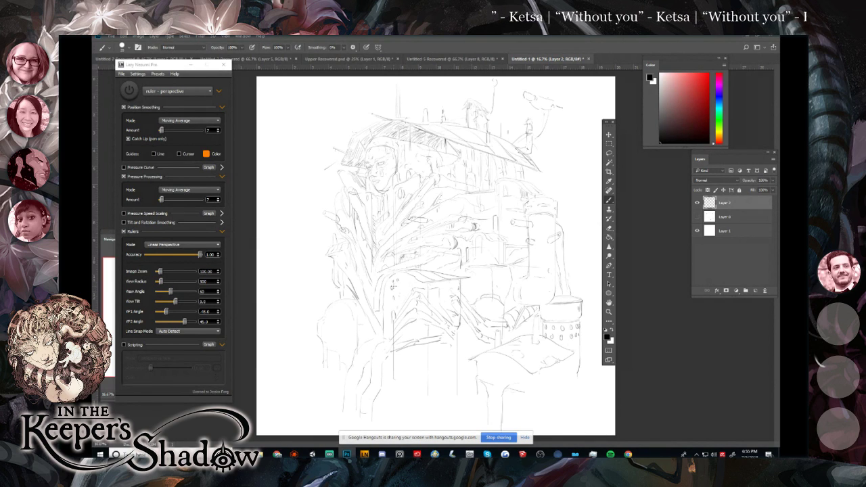
left_click_drag(402, 289, 405, 295)
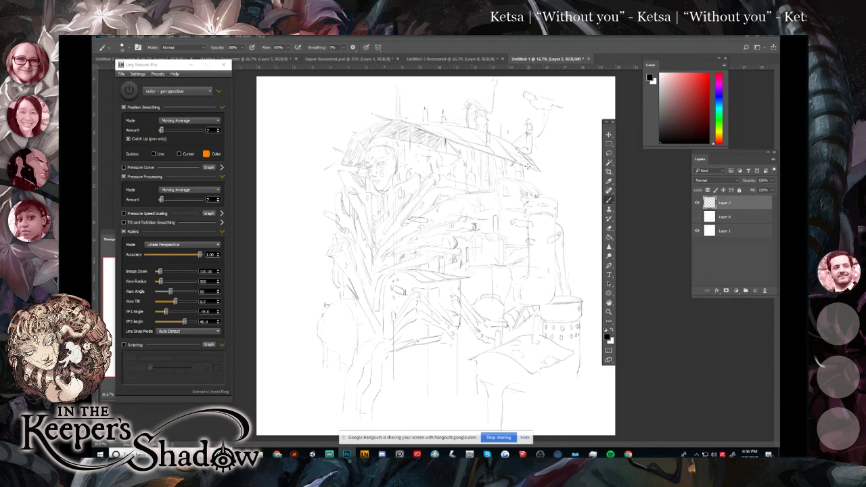
mouse_move(524, 166)
left_mouse_down()
mouse_move(541, 180)
mouse_move(555, 172)
mouse_move(567, 141)
left_mouse_up()
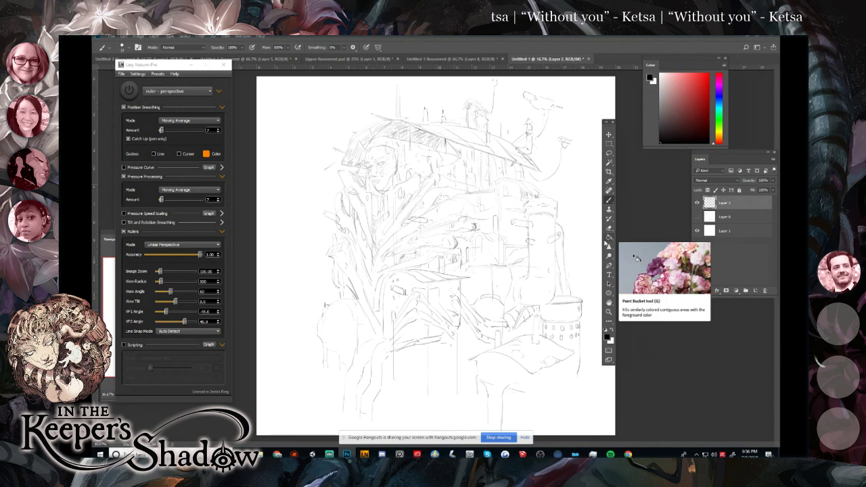
Scale the whole sketch layer down slightly and shift it toward the canvas's upper left.
key("ctrl+t")
mouse_move(316, 78)
left_mouse_down()
mouse_move(316, 96)
mouse_move(340, 95)
mouse_move(487, 238)
left_mouse_up()
key("Return")
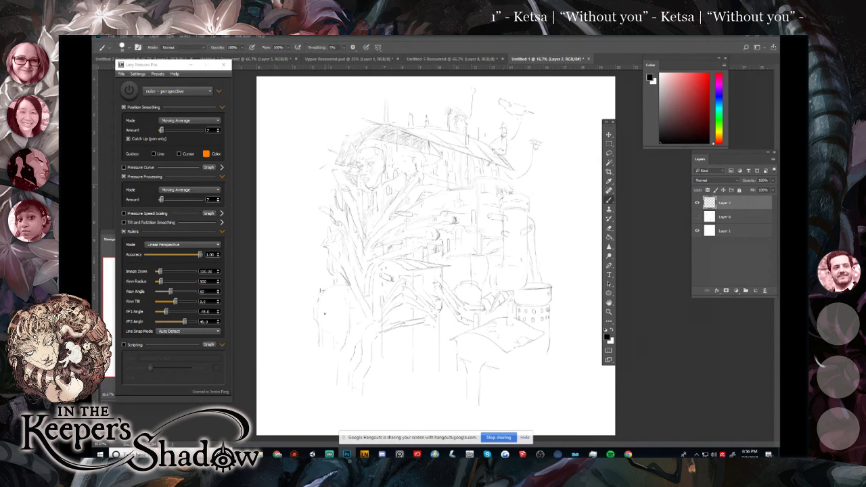
Draw long straight vertical lines down from the structure's base toward the canvas bottom, extending the walls and pillars.
left_click_drag(322, 298, 327, 419)
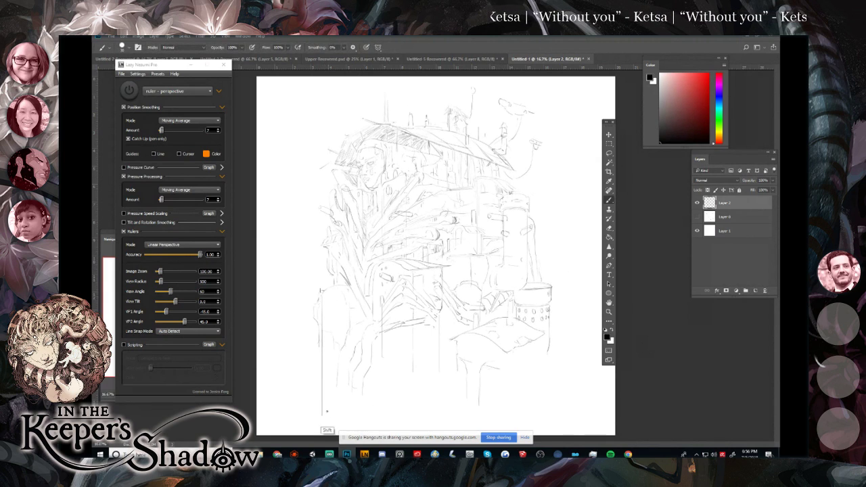
left_click_drag(336, 314, 337, 375)
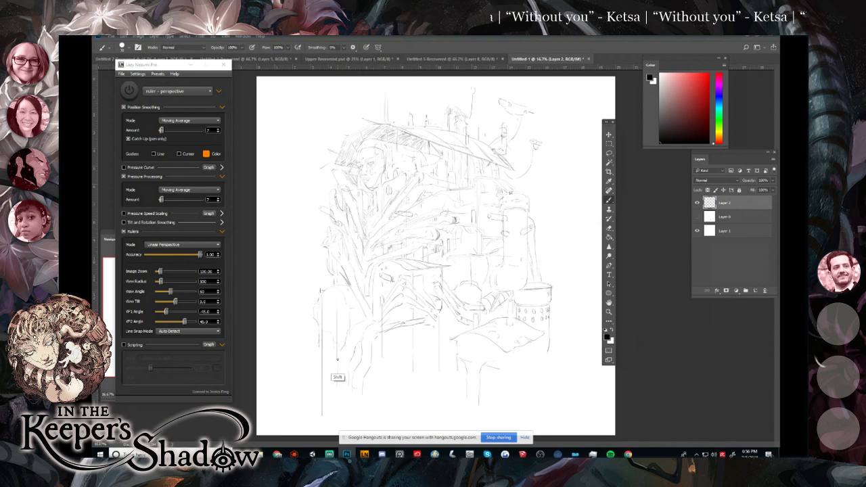
left_click_drag(412, 345, 412, 423)
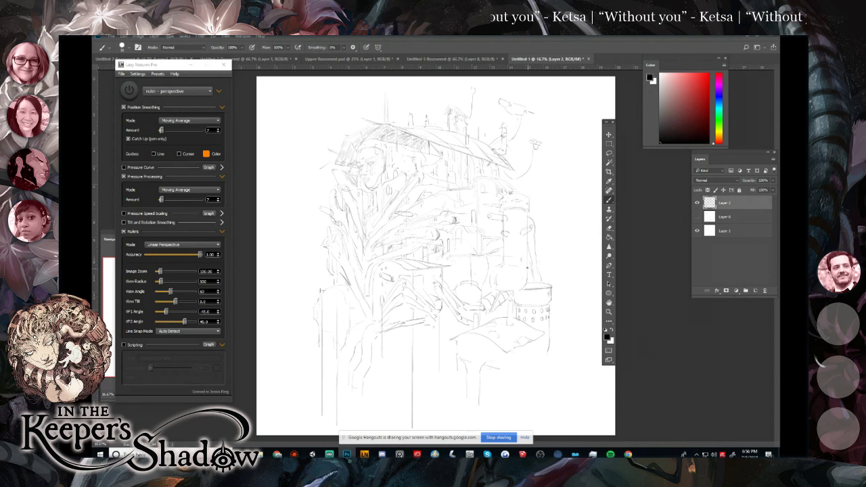
mouse_move(457, 362)
left_mouse_down()
mouse_move(457, 431)
mouse_move(468, 432)
left_mouse_up()
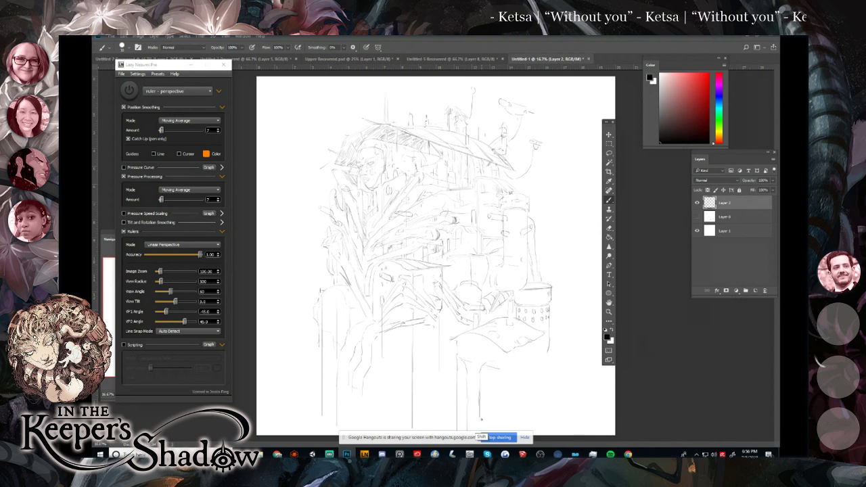
left_click_drag(534, 366, 535, 421)
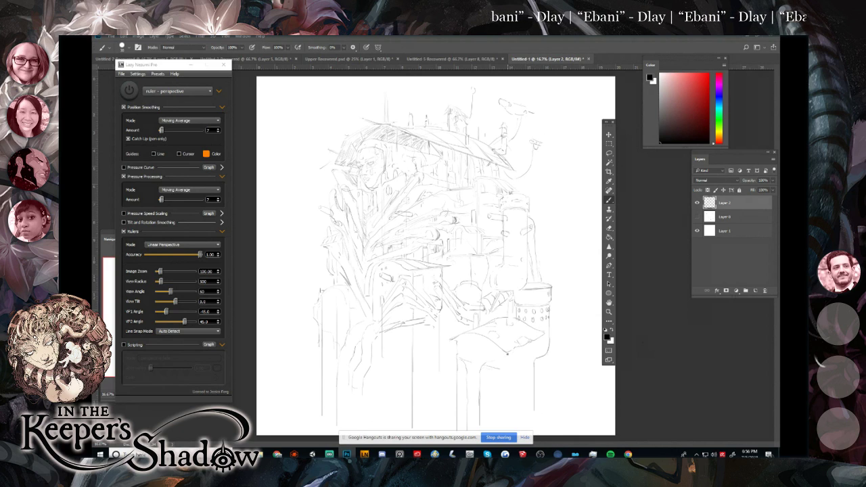
left_click_drag(540, 340, 539, 348)
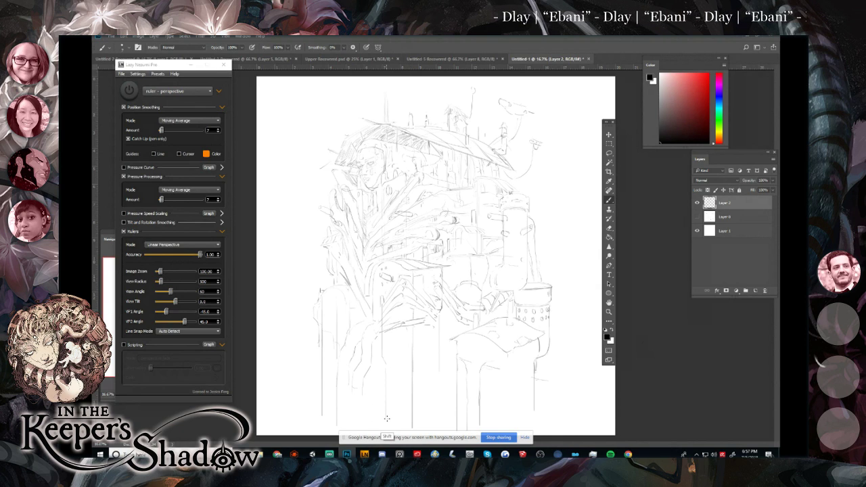
key("shift")
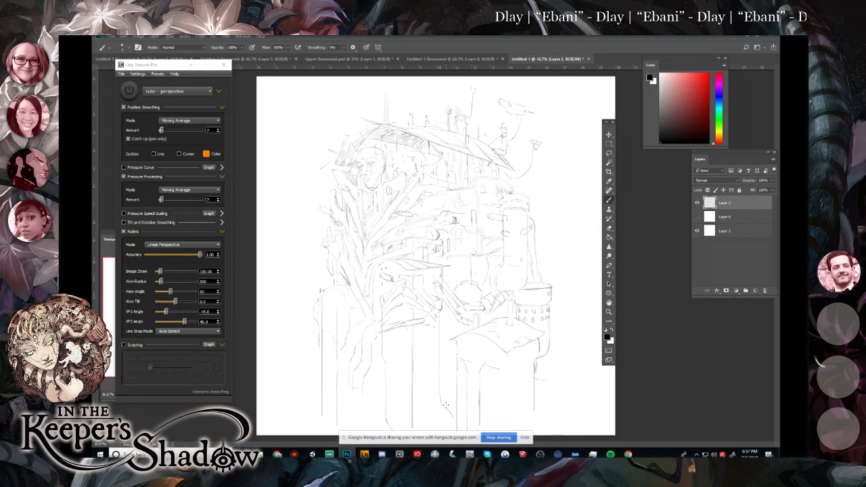
Sketch a hooked curve and a flat floating shape to the left of the structure.
right_click(401, 318)
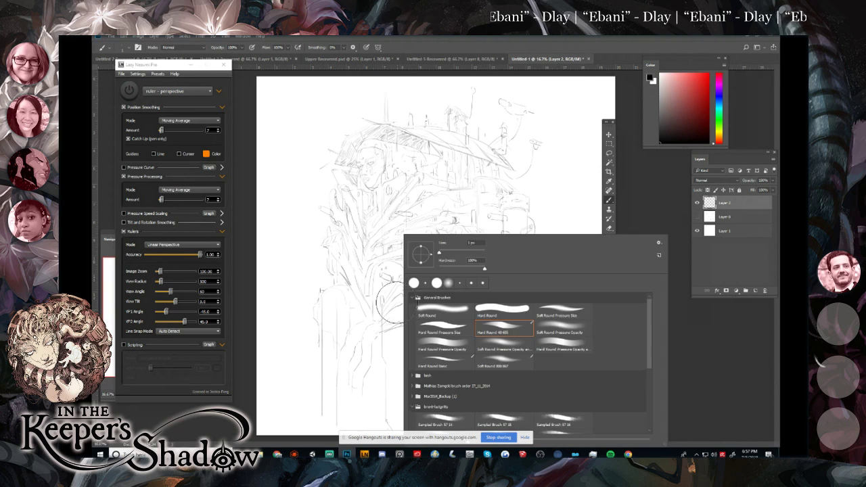
left_click(398, 302)
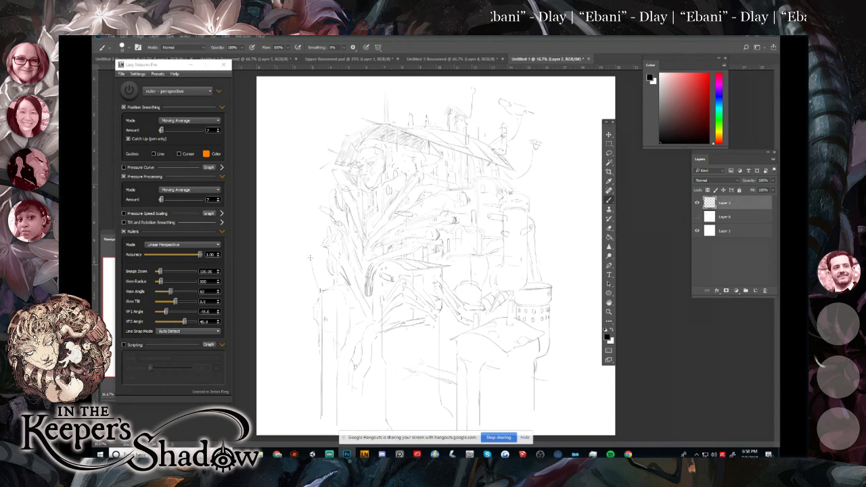
left_click_drag(298, 263, 320, 297)
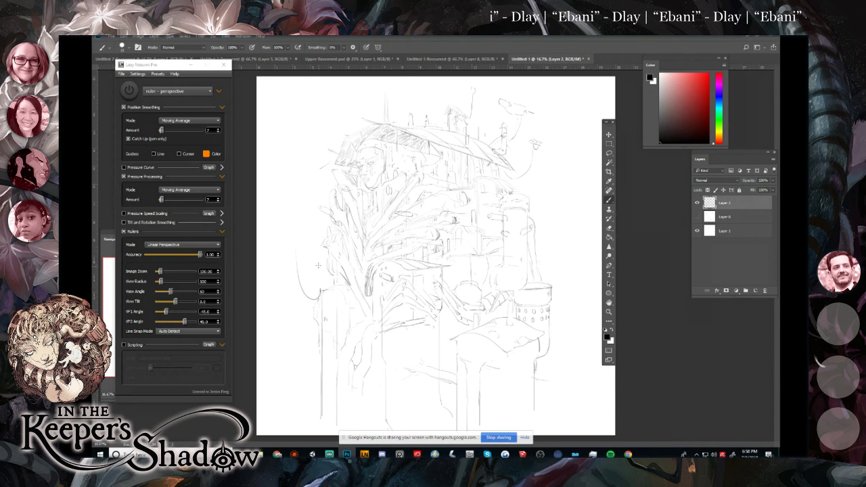
mouse_move(291, 239)
left_mouse_down()
mouse_move(312, 243)
mouse_move(307, 252)
left_mouse_up()
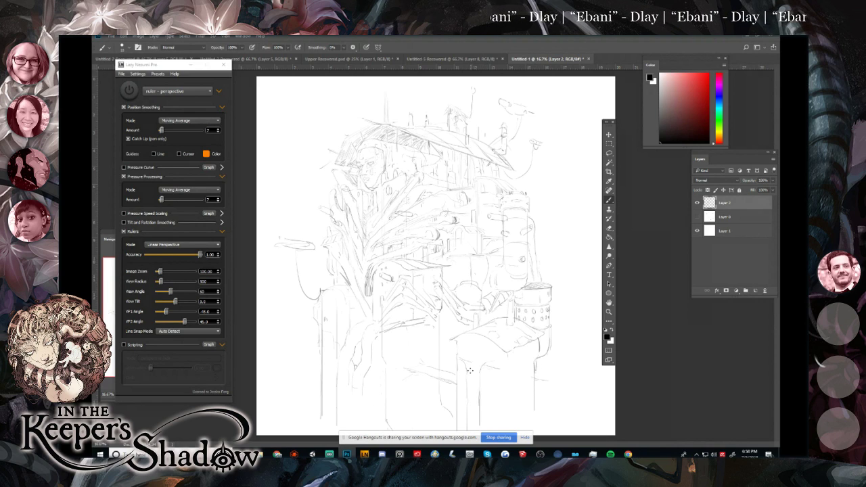
Sketch vertical lines on the lower-right pillar block and a small figure on its face, enlarging the brush for the figure's lower part.
key("shift")
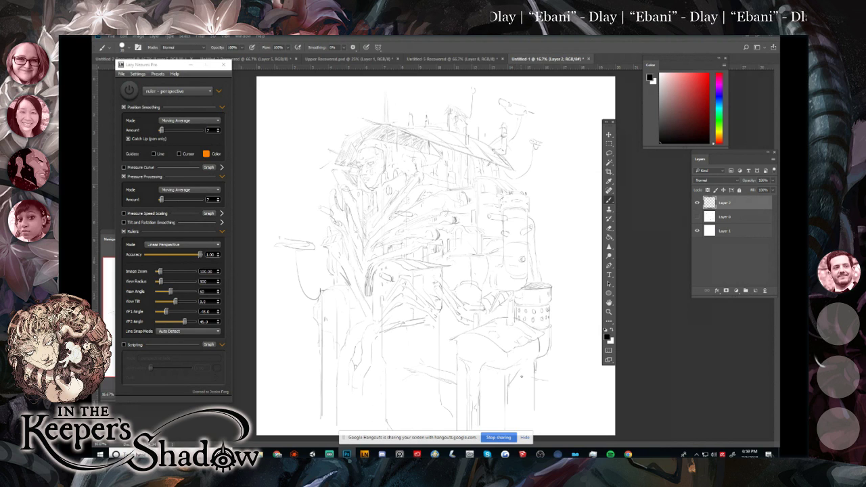
left_click_drag(513, 391, 524, 390)
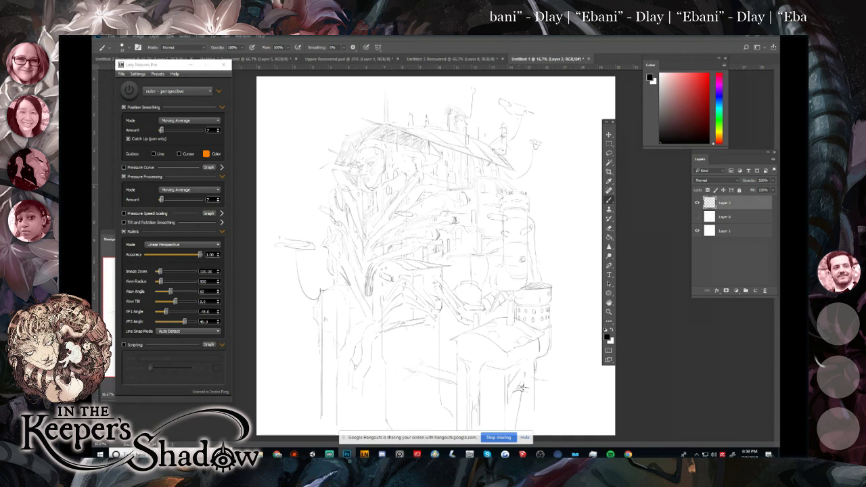
key("bracketright")
key("bracketright")
key("bracketright")
left_click_drag(521, 401, 518, 421)
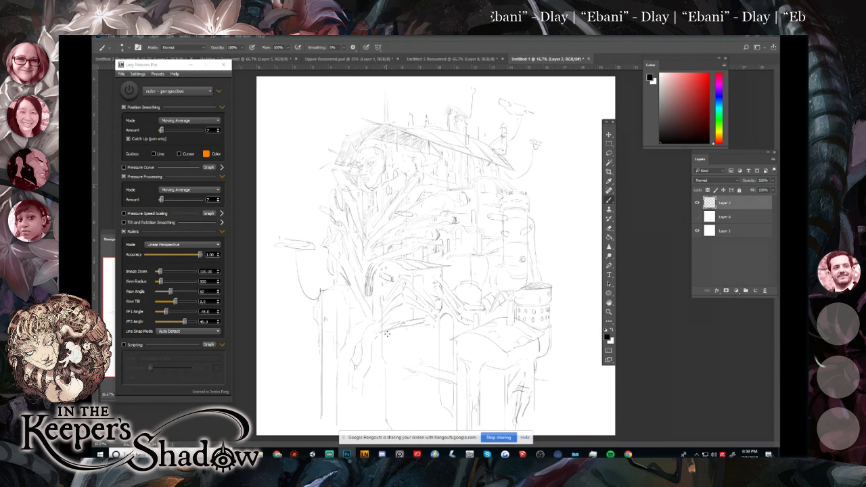
Check the hidden middle layer by toggling its visibility, and draw a curved strand to the right of the round tower.
left_click(698, 218)
left_click(698, 218)
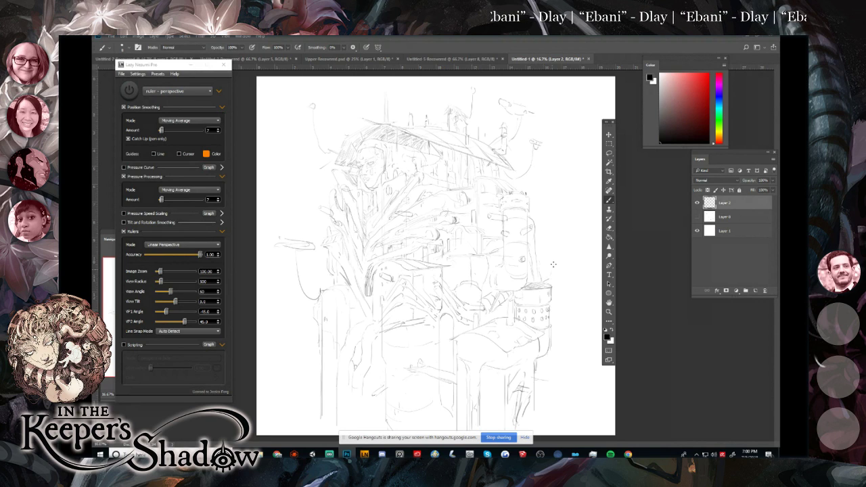
left_click_drag(559, 236, 555, 267)
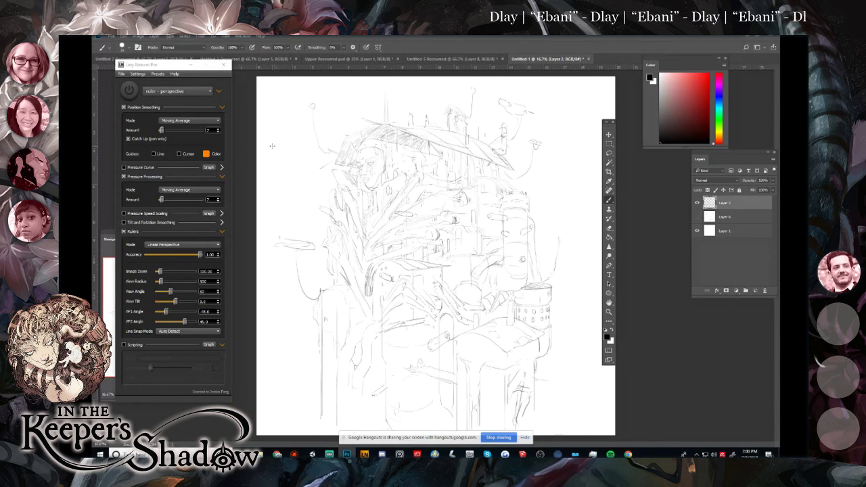
Sketch loose cloud outlines around the structure, at its upper left, right side, top and lower right.
mouse_move(294, 178)
left_mouse_down()
mouse_move(283, 158)
mouse_move(309, 149)
left_mouse_up()
key("ctrl+z")
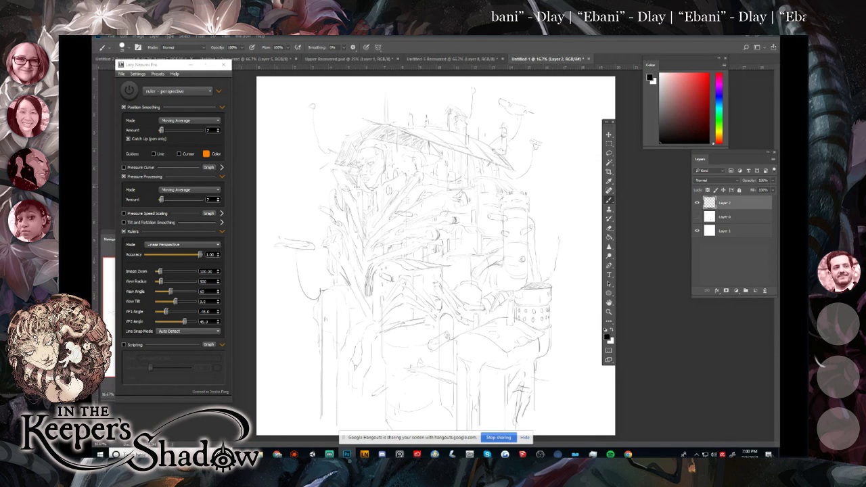
mouse_move(298, 199)
left_mouse_down()
mouse_move(270, 164)
mouse_move(276, 149)
mouse_move(305, 129)
left_mouse_up()
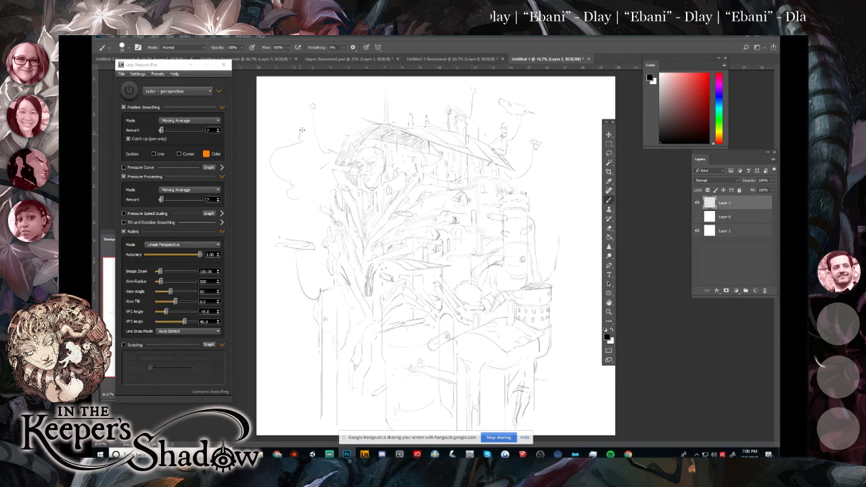
left_click_drag(291, 98, 272, 119)
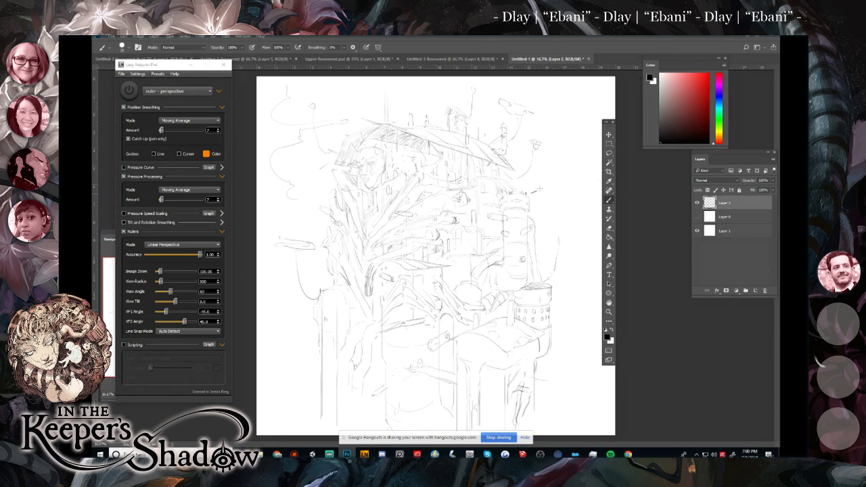
left_click_drag(527, 197, 585, 148)
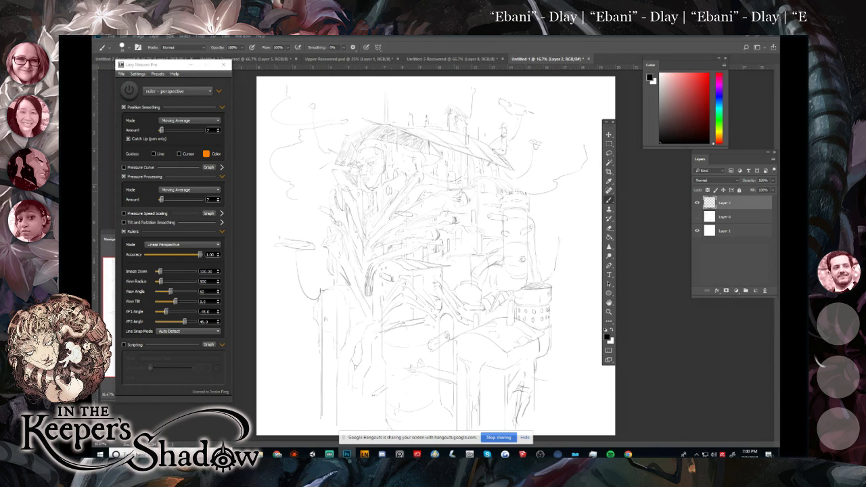
left_click_drag(576, 162, 577, 130)
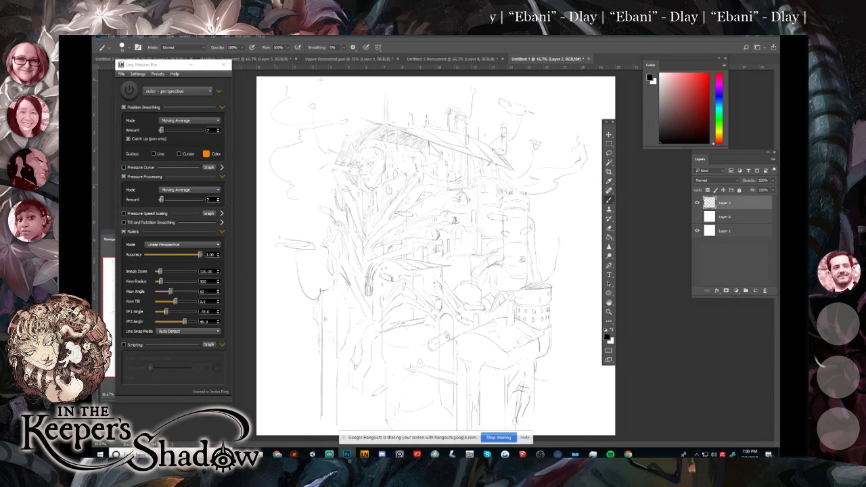
mouse_move(342, 89)
left_mouse_down()
mouse_move(355, 85)
mouse_move(396, 106)
left_mouse_up()
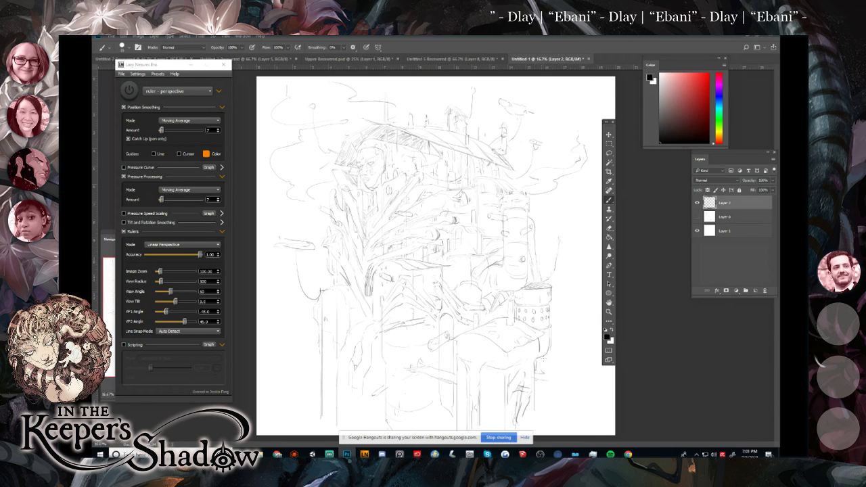
mouse_move(561, 331)
left_mouse_down()
mouse_move(552, 323)
mouse_move(606, 374)
mouse_move(594, 391)
left_mouse_up()
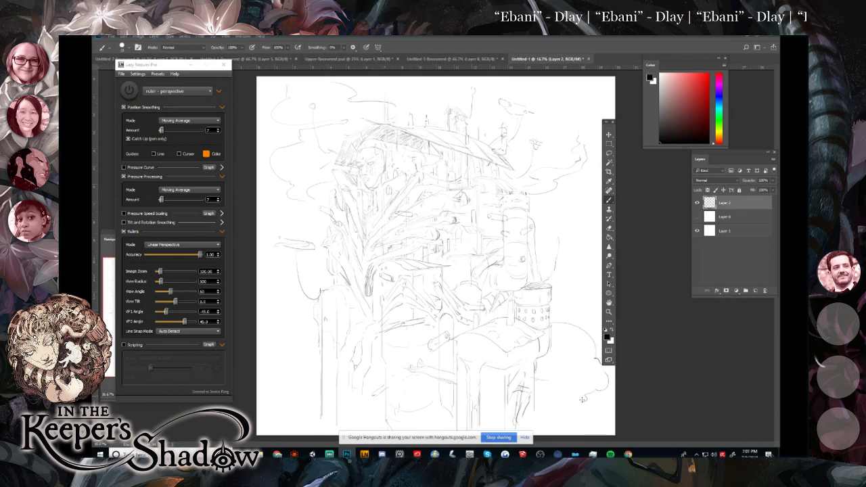
Undo all the cloud outlines around the structure.
key("ctrl+z")
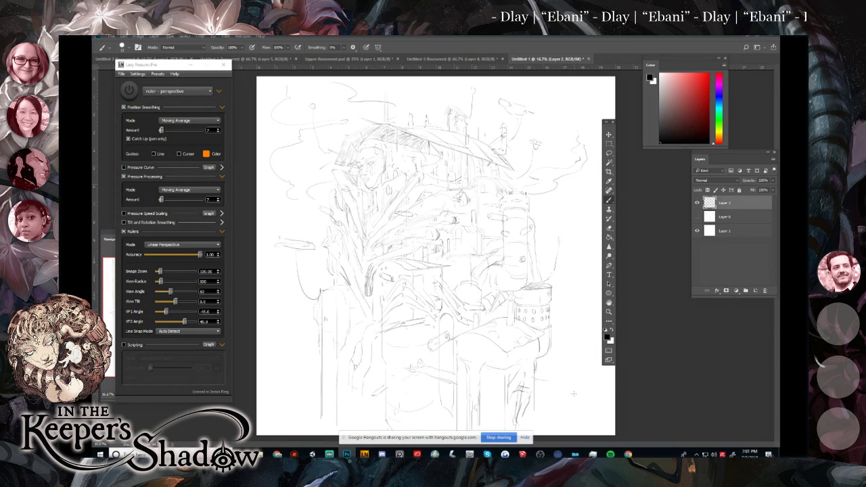
key("ctrl+z")
key("ctrl+z")
key("ctrl+z")
key("ctrl+z")
key("ctrl+z")
key("ctrl+z")
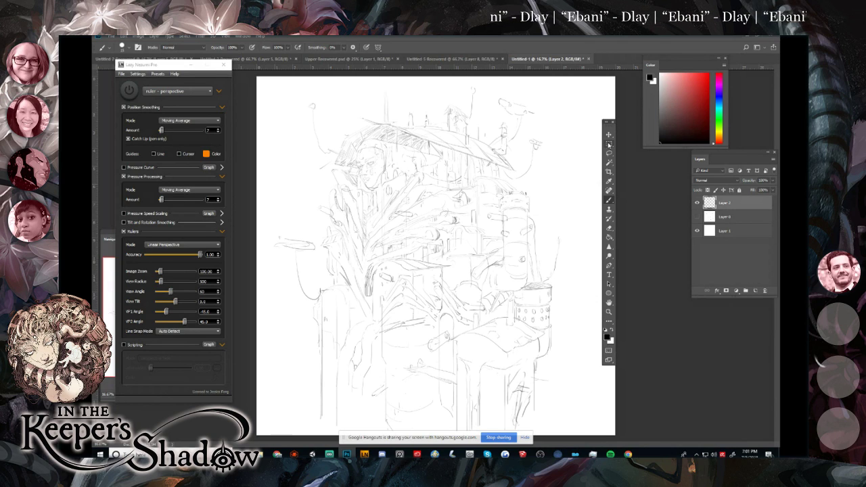
Lasso the face in the upper part of the sketch and place a copy at the top of the front pillar.
left_click(609, 153)
mouse_move(362, 153)
left_mouse_down()
mouse_move(369, 192)
mouse_move(379, 188)
mouse_move(369, 149)
left_mouse_up()
left_click(609, 134)
mouse_move(395, 208)
left_mouse_down()
mouse_move(384, 196)
mouse_move(506, 332)
mouse_move(523, 367)
mouse_move(527, 295)
mouse_move(484, 358)
left_mouse_up()
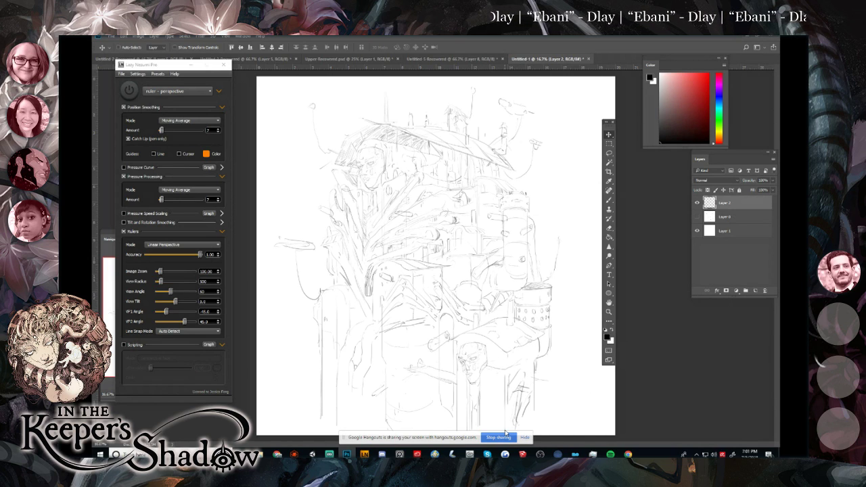
Undo the face copy placed at the top of the front pillar.
key("ctrl+alt+z")
key("ctrl+alt+z")
key("ctrl+alt+z")
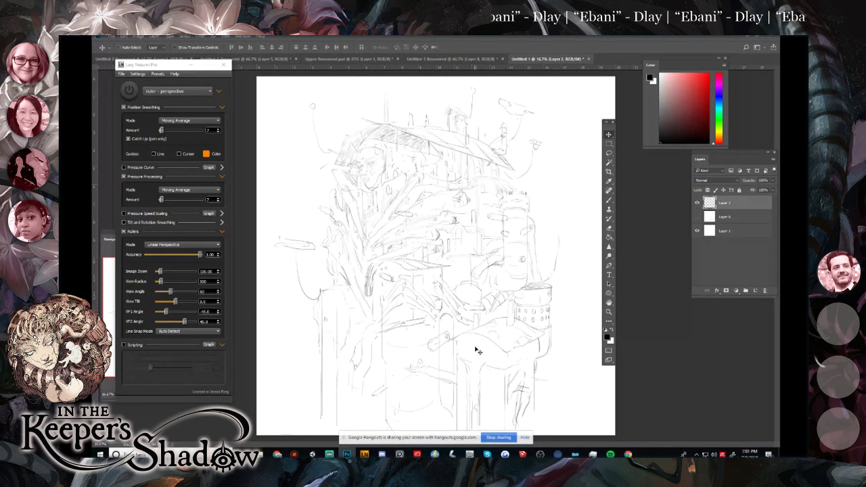
Brush a bald head with a face under a curved hood at the top of the front pillar.
key("b")
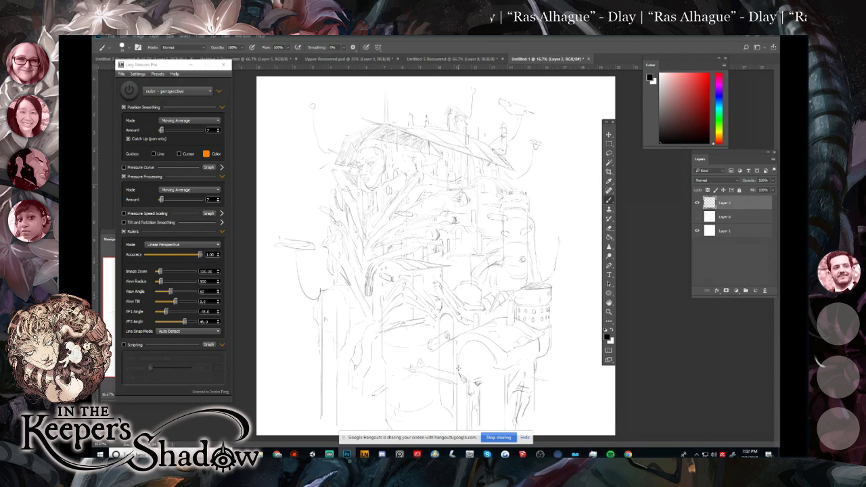
left_click_drag(458, 369, 470, 343)
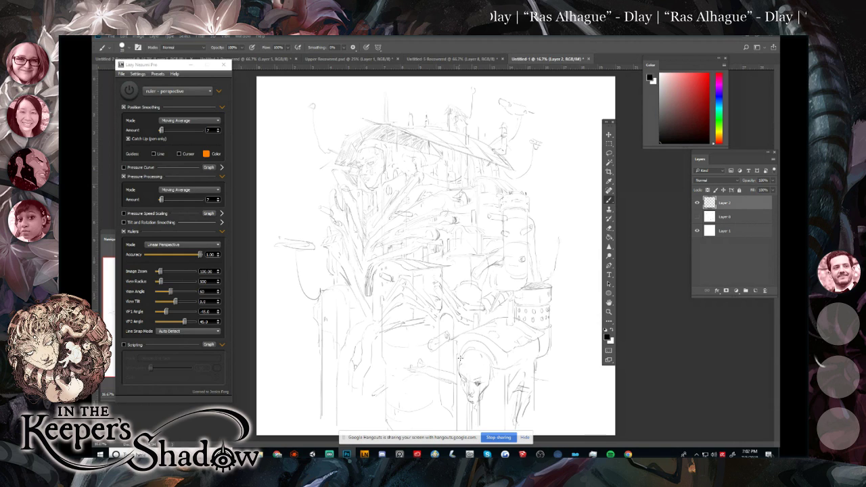
left_click_drag(466, 354, 492, 373)
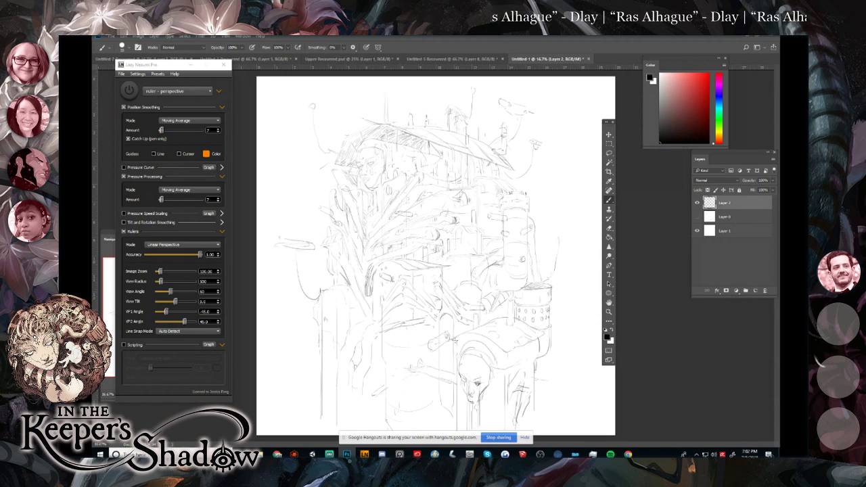
left_click_drag(455, 326, 456, 330)
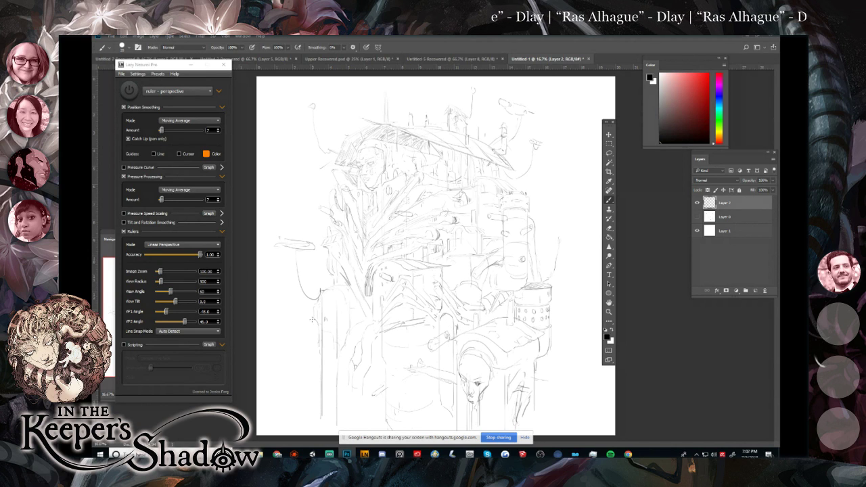
Sketch spiky wing-like details beside the left pillar and the round tower, and darken the bulb-tipped pole above the roof.
left_click_drag(297, 314, 312, 315)
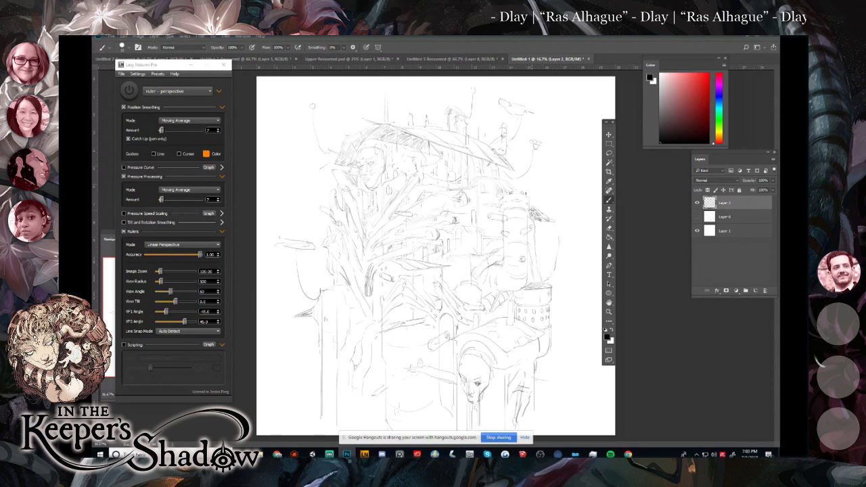
mouse_move(540, 213)
left_mouse_down()
mouse_move(545, 221)
mouse_move(538, 211)
left_mouse_up()
left_click_drag(496, 167, 500, 178)
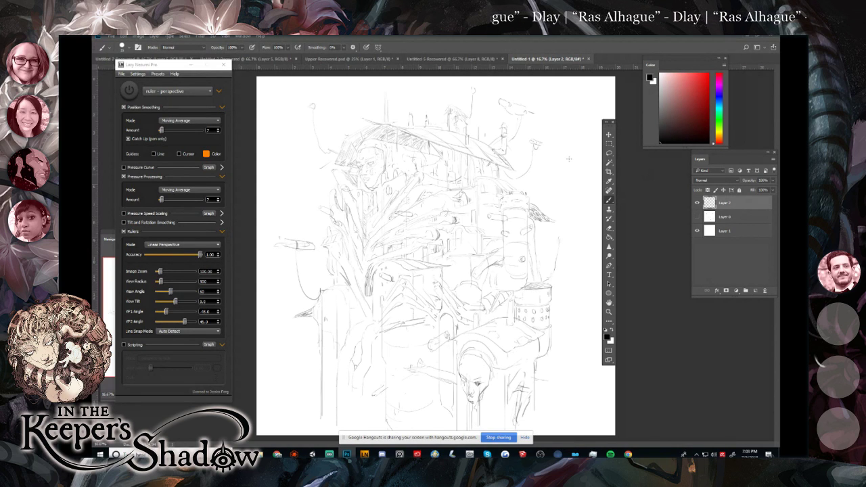
left_click_drag(472, 88, 476, 89)
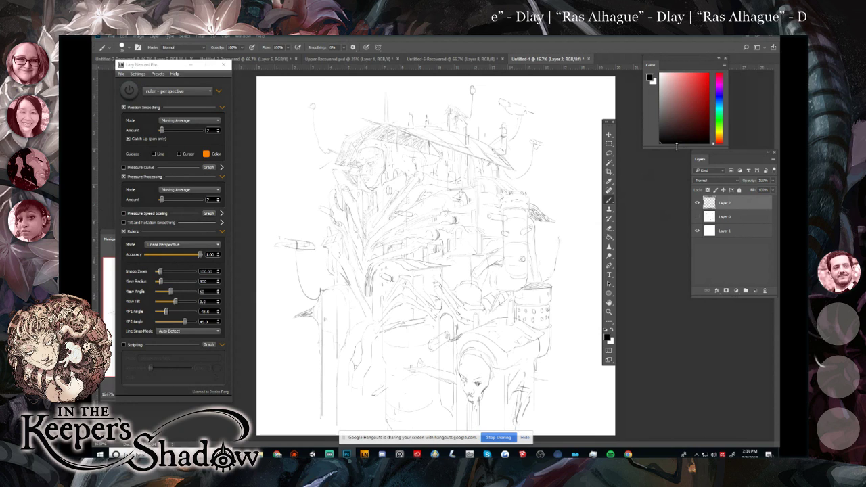
Lasso the face on the front pillar, enlarge it downward to the right with Free Transform, and deselect it.
left_click(608, 153)
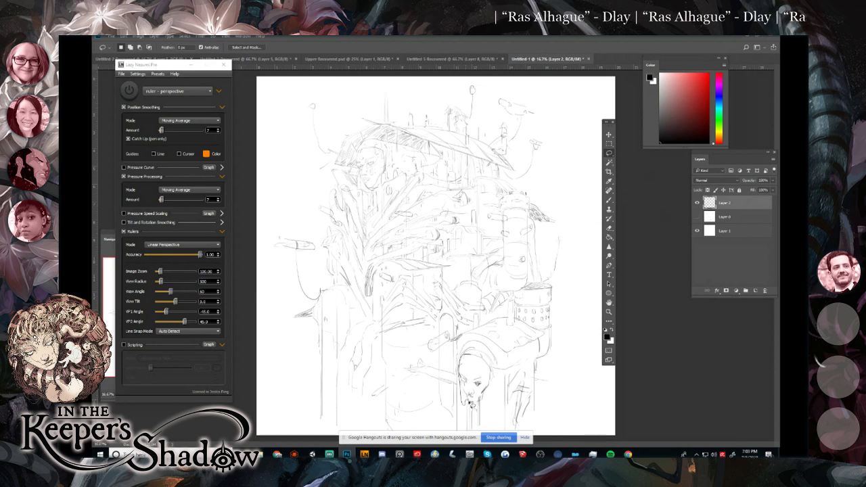
mouse_move(483, 399)
left_mouse_down()
mouse_move(495, 370)
mouse_move(470, 351)
mouse_move(459, 387)
mouse_move(506, 409)
mouse_move(507, 432)
left_mouse_up()
key("ctrl+t")
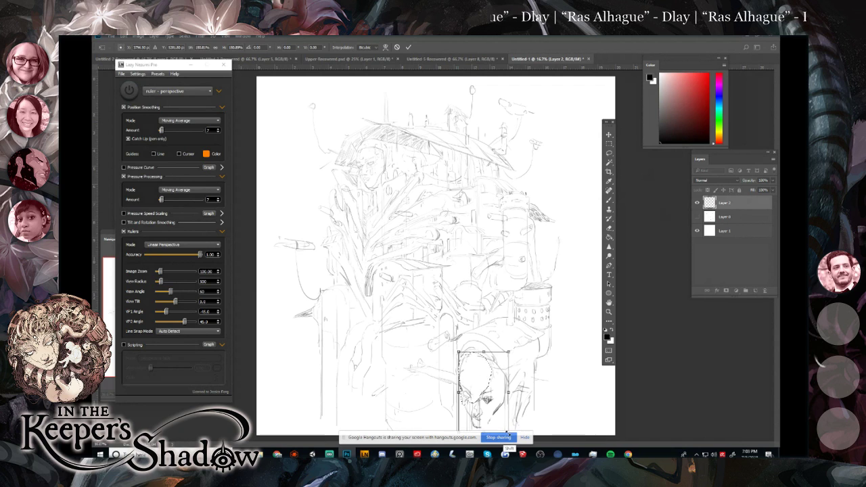
key("Return")
key("ctrl+d")
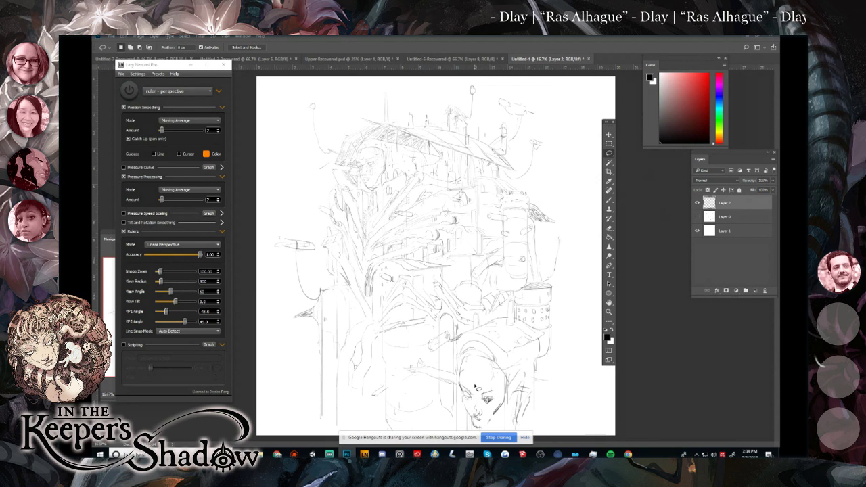
Brush root-like legs to the right of the large face and a thick branch at the sketch's lower left, undoing unwanted strokes.
key("b")
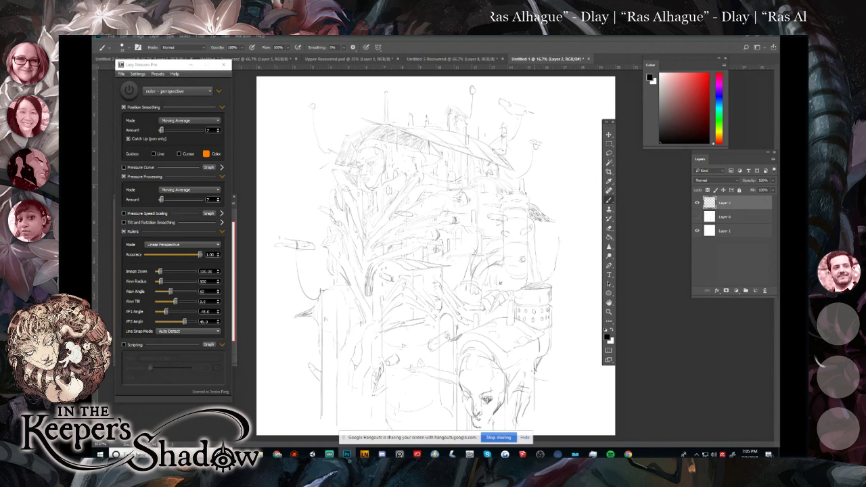
key("ctrl+z")
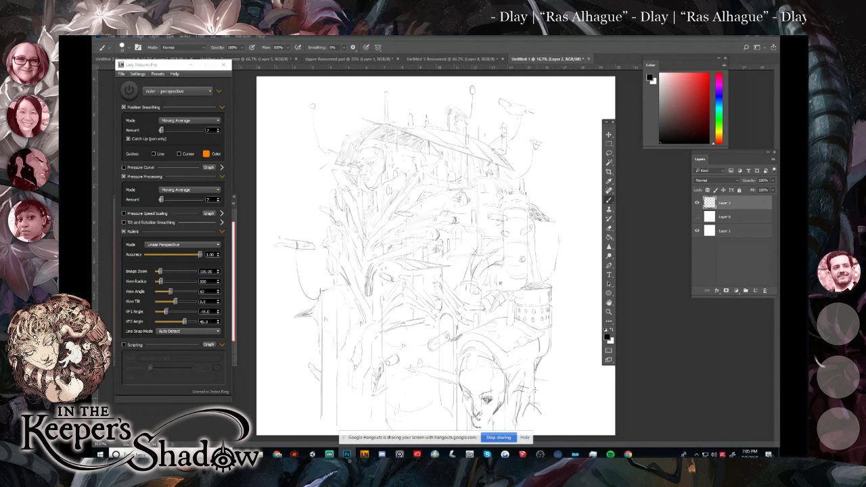
left_click_drag(540, 398, 545, 426)
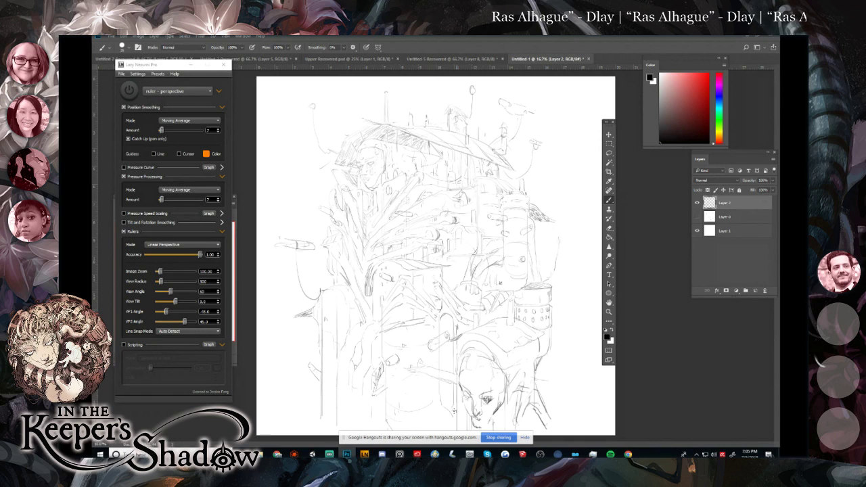
left_click_drag(429, 411, 454, 413)
key("ctrl+alt+z")
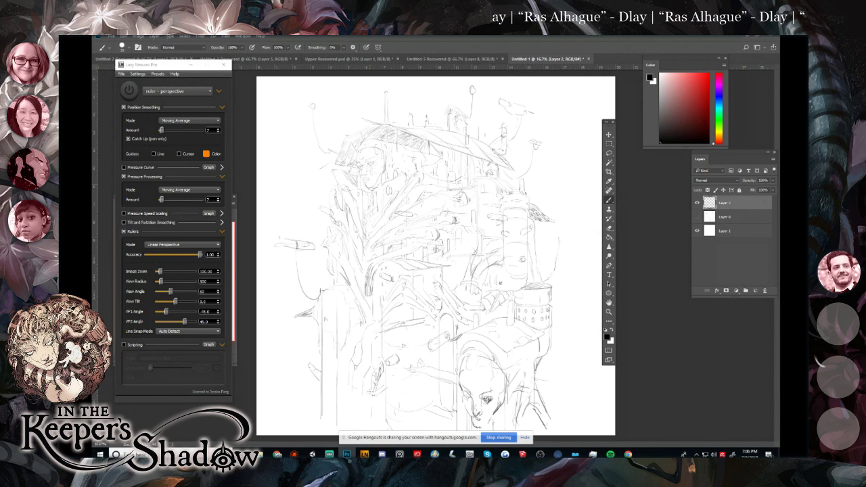
left_click_drag(345, 414, 371, 398)
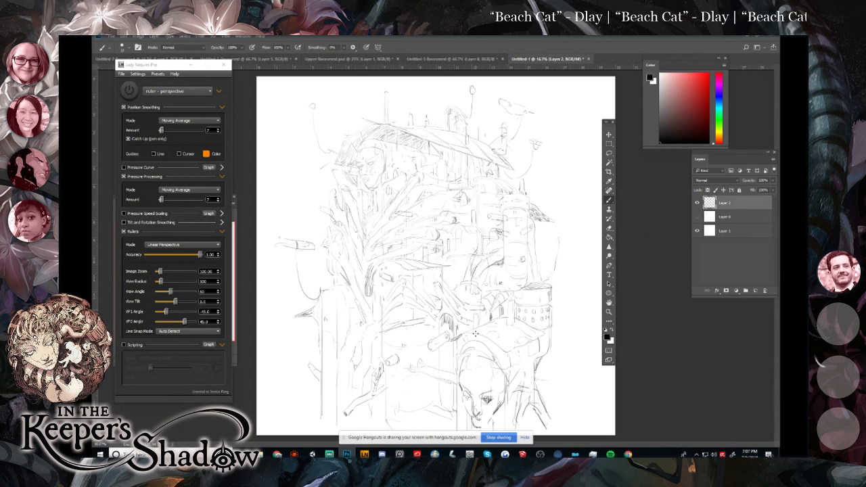
Compare the sketch with the perspective box guides by toggling the visibility of both layers.
left_click(697, 216)
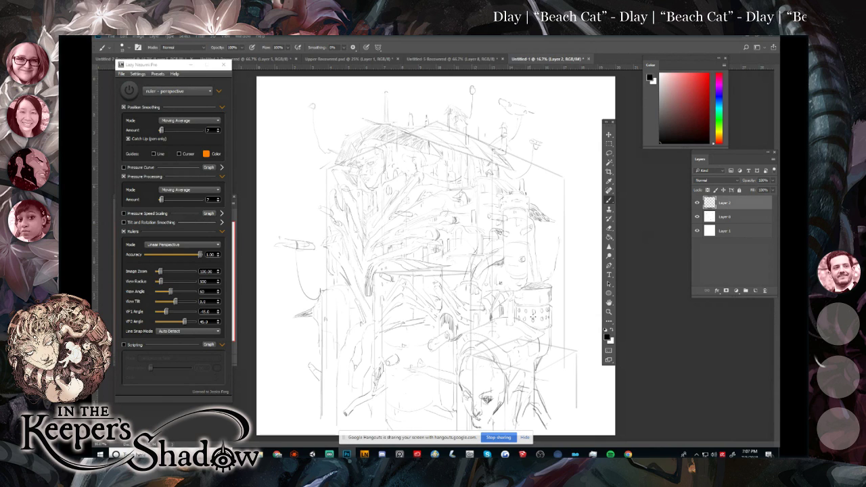
left_click(697, 203)
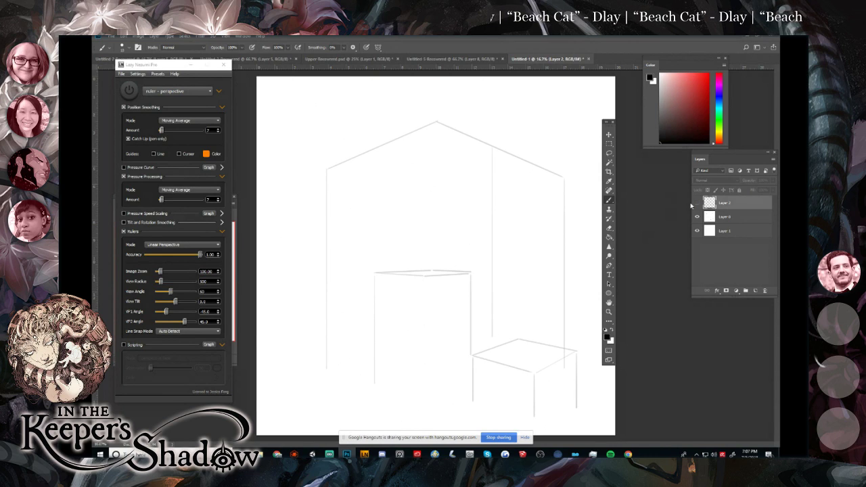
left_click(697, 203)
left_click(696, 216)
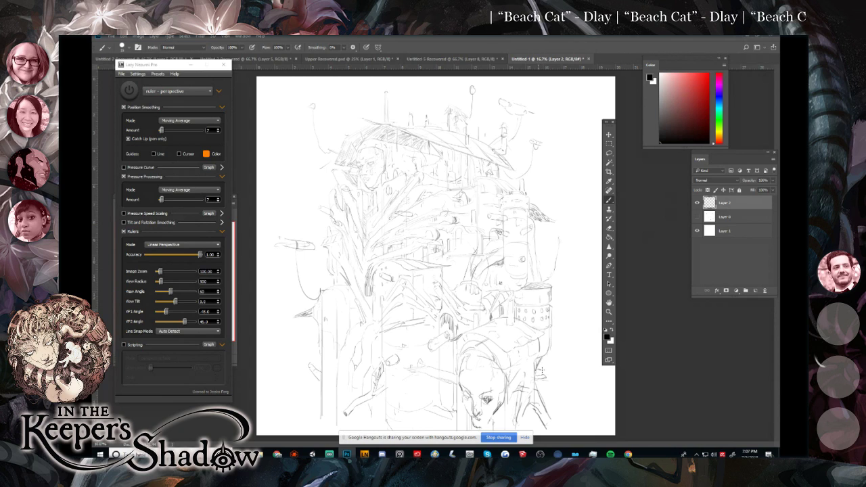
Add short branch strokes right of the large face, a vertical line on the left pillar, and strokes left of the upper face.
mouse_move(526, 364)
left_mouse_down()
mouse_move(538, 371)
mouse_move(547, 355)
left_mouse_up()
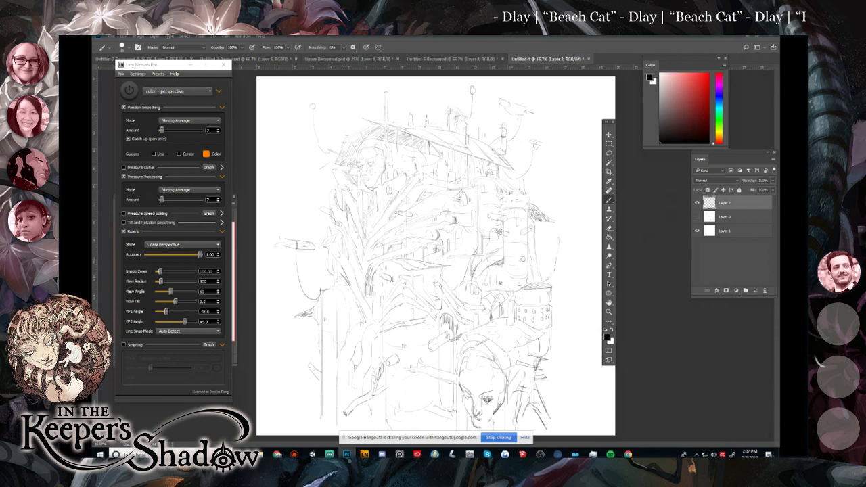
left_click_drag(327, 351, 327, 413)
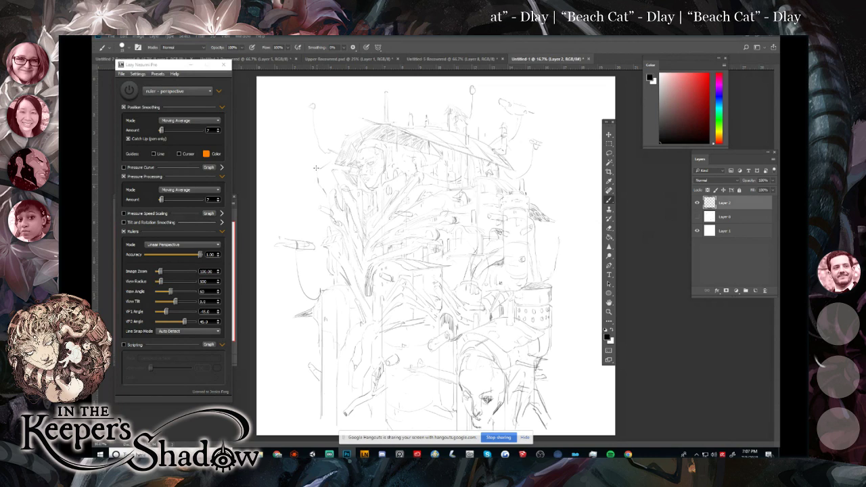
left_click_drag(323, 168, 322, 185)
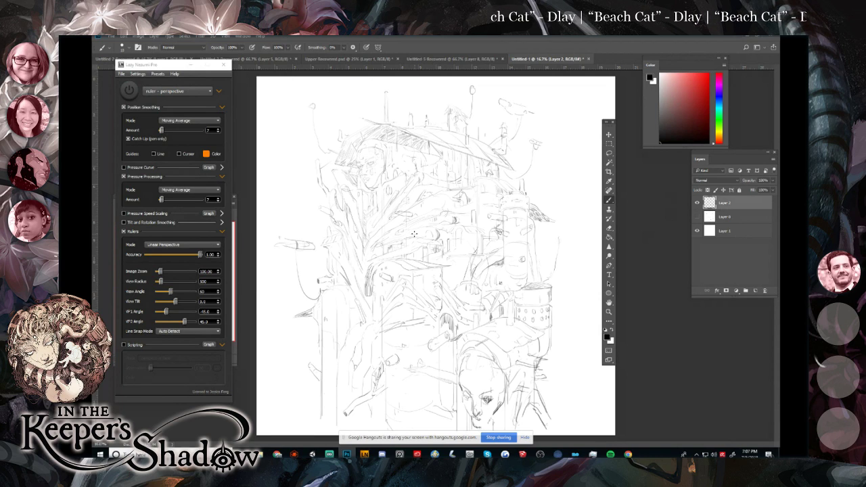
Scale the whole sketch down with Free Transform and position it toward the left and middle of the canvas.
key("ctrl+t")
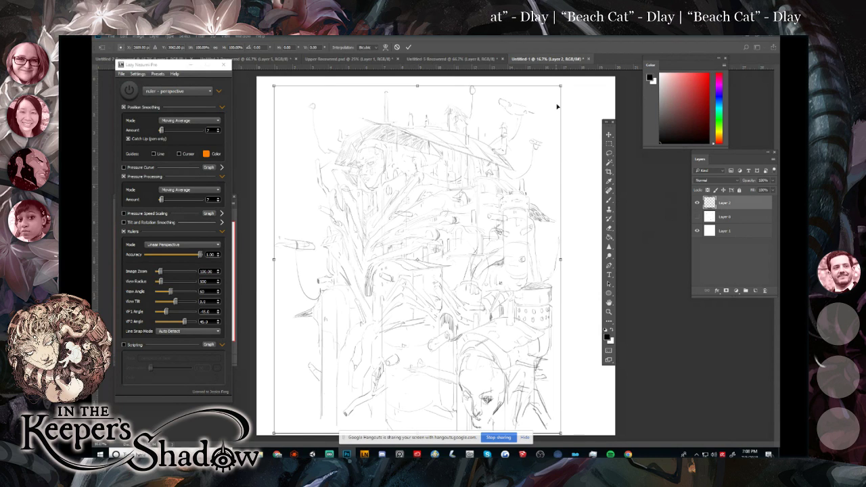
mouse_move(562, 84)
left_mouse_down()
mouse_move(488, 189)
mouse_move(489, 170)
left_mouse_up()
mouse_move(429, 294)
left_mouse_down()
mouse_move(435, 211)
mouse_move(425, 202)
left_mouse_up()
key("Return")
key("b")
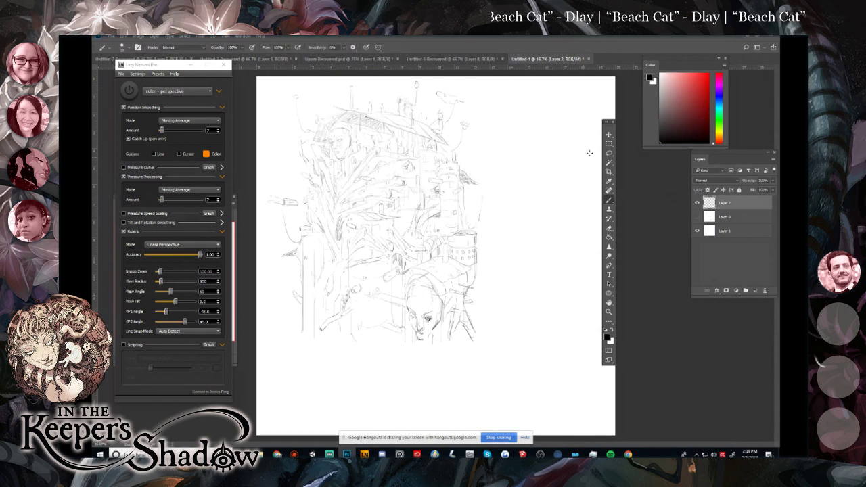
left_click(608, 134)
left_click_drag(464, 221, 465, 267)
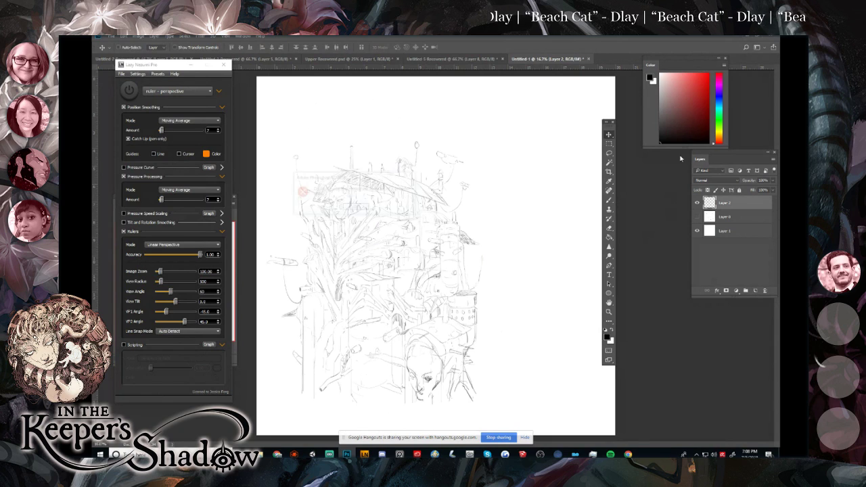
left_click(531, 156)
left_click(360, 208)
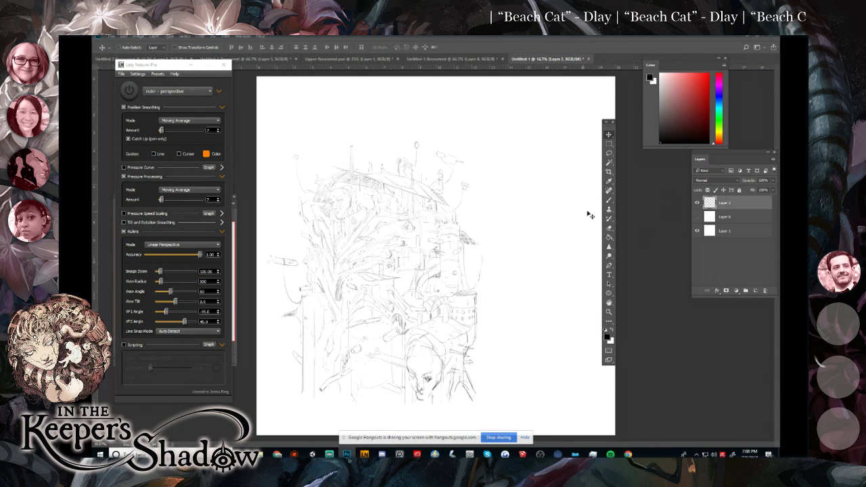
Brush a curved strand with a round tip rising above the roof, and briefly check the hidden perspective guide layer.
left_click(609, 201)
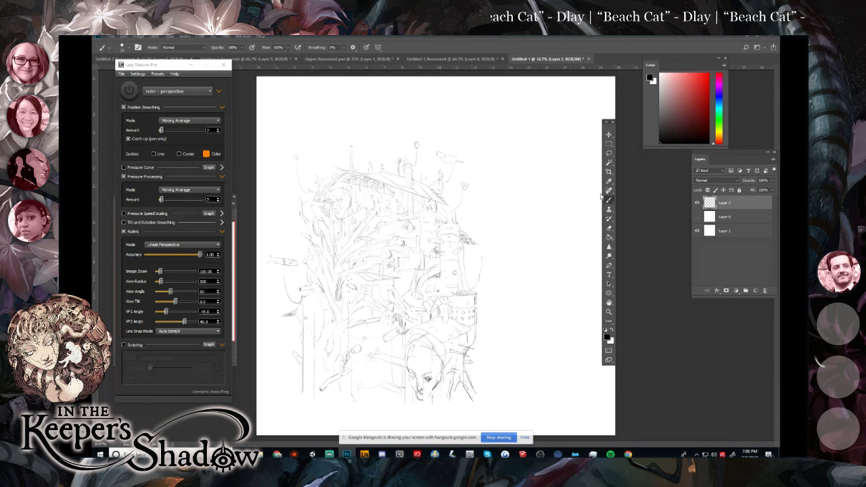
left_click_drag(349, 147, 332, 130)
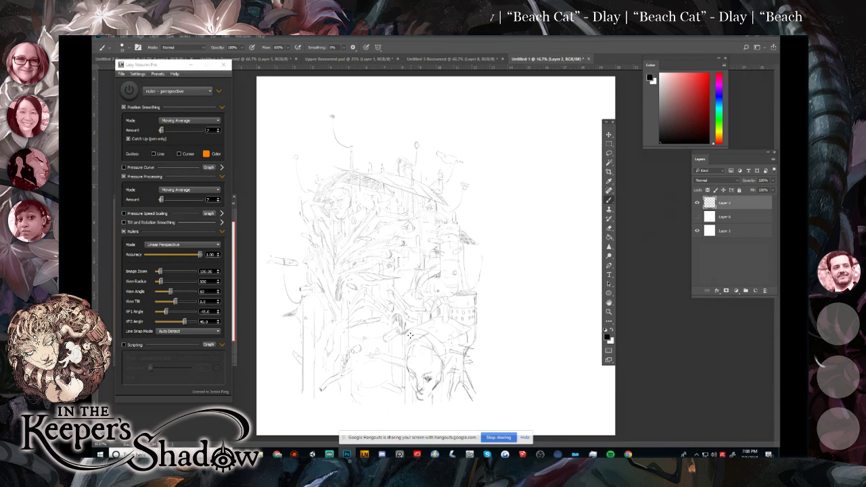
left_click(697, 217)
left_click(697, 217)
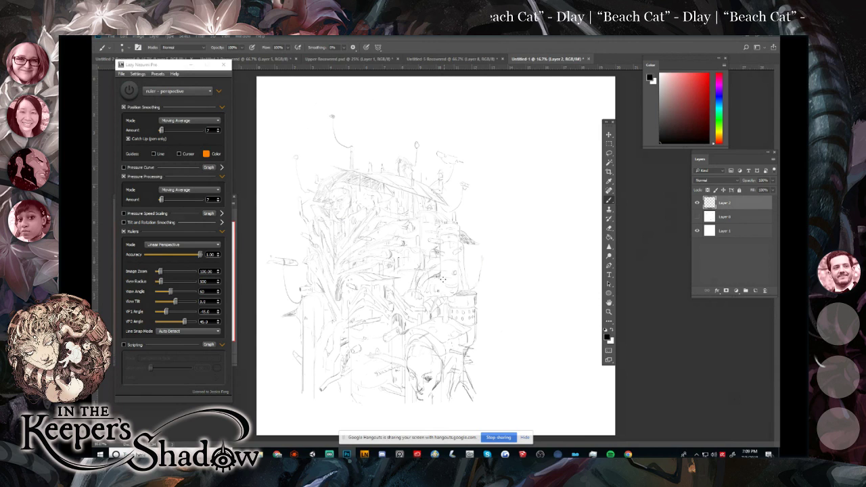
Enlarge the whole sketch with Free Transform and center it on the canvas.
key("ctrl+t")
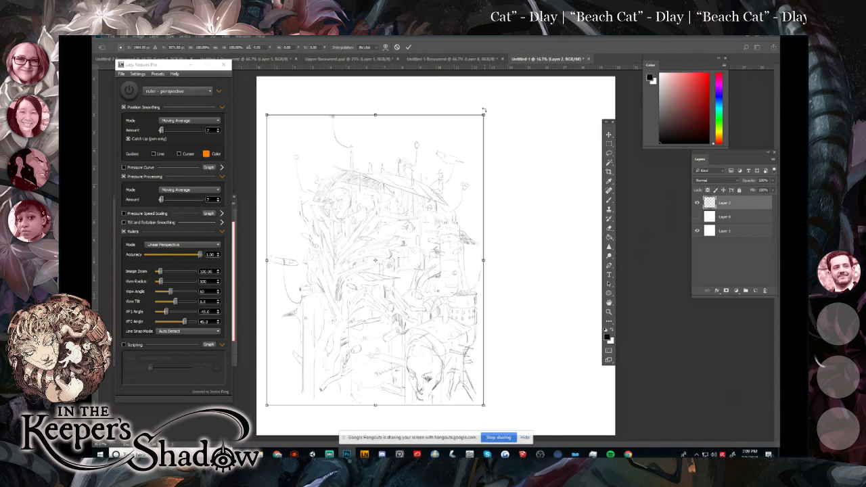
mouse_move(483, 110)
left_mouse_down()
mouse_move(531, 97)
mouse_move(538, 82)
left_mouse_up()
left_click_drag(465, 176, 497, 192)
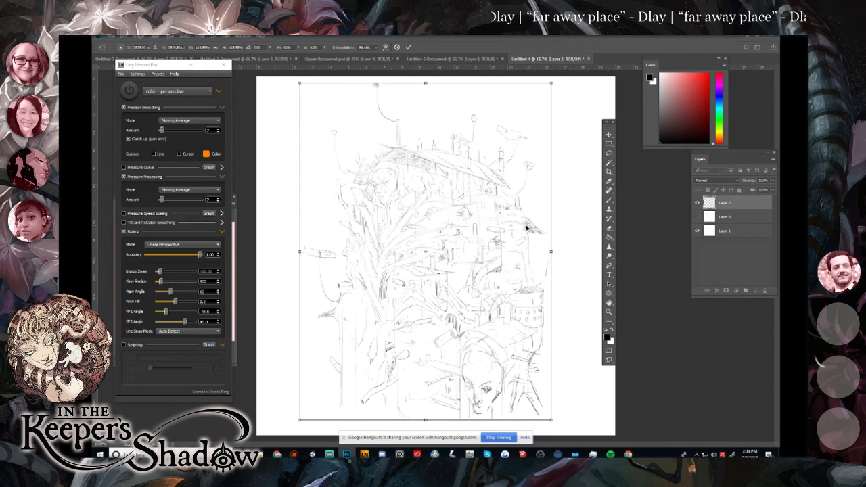
key("Return")
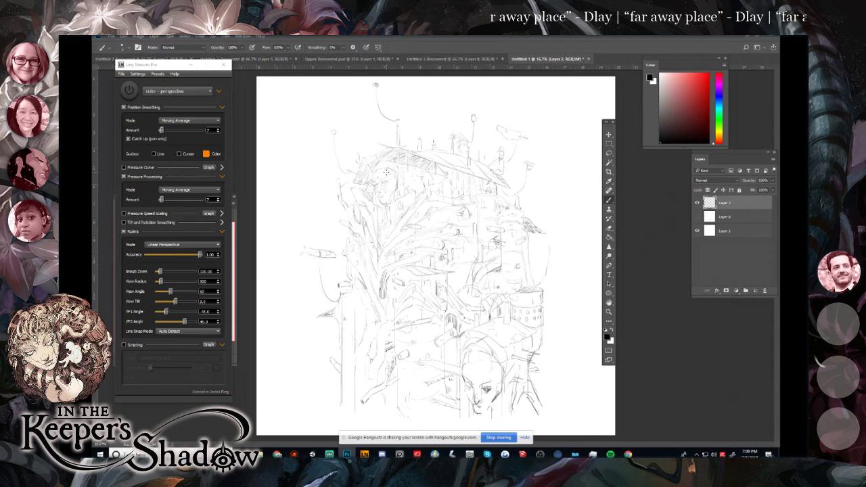
Set the foreground color to dark gray and add a new layer above the sketch.
left_click(418, 150, "alt")
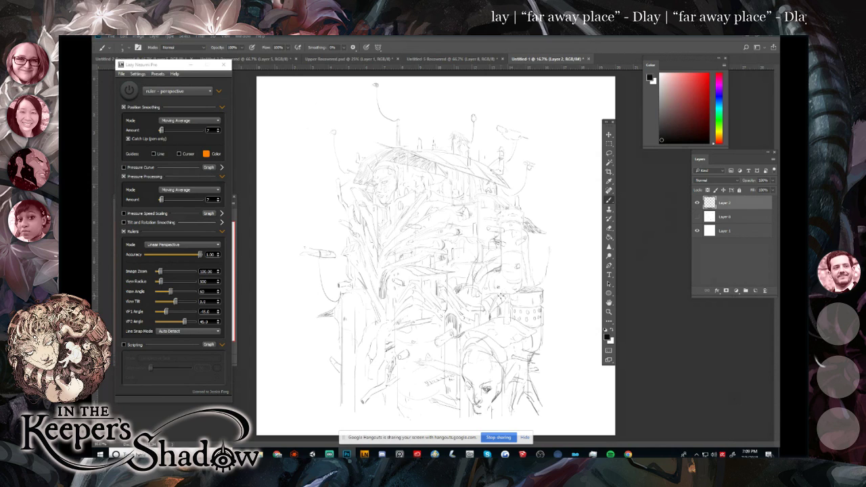
left_click(659, 120)
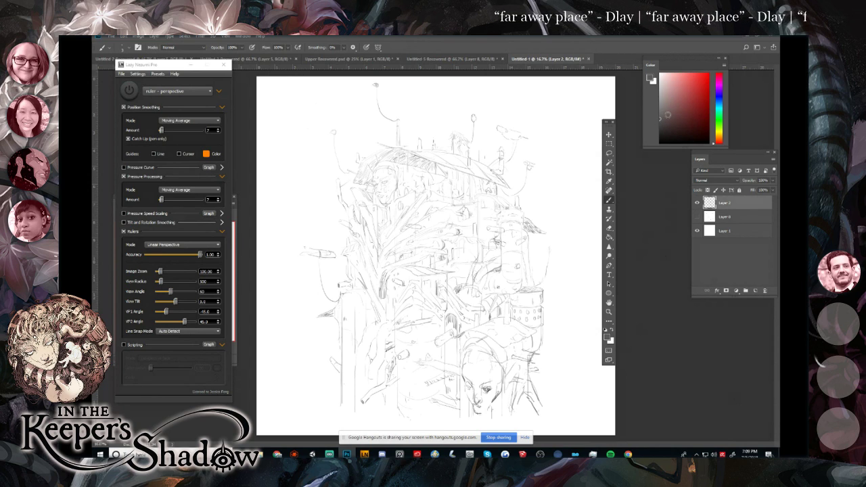
left_click(748, 290)
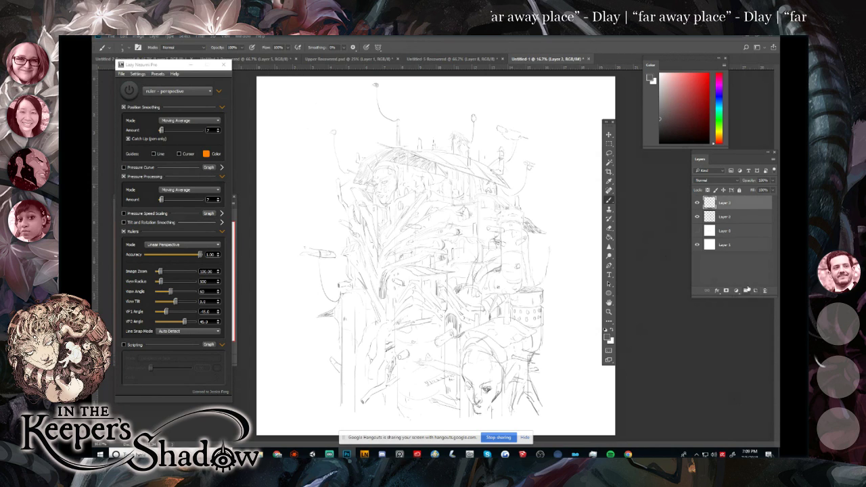
Add a new layer beneath the sketch layers, shade the upper face on it, and sample a light gray.
left_click(383, 178)
key("ctrl+z")
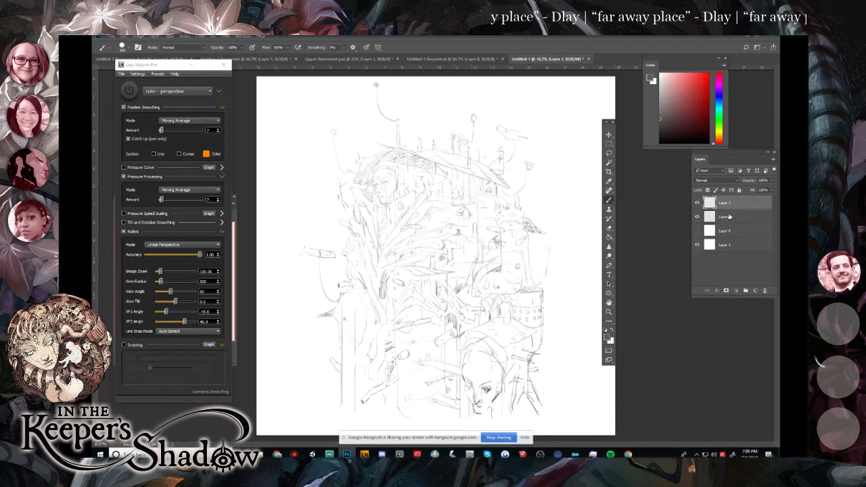
left_click(738, 234)
key("ctrl+shift+alt+n")
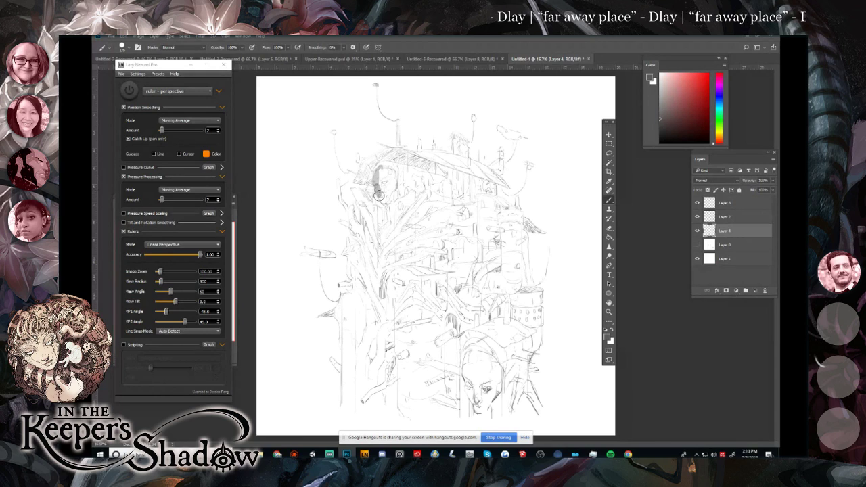
left_click(437, 193, "alt")
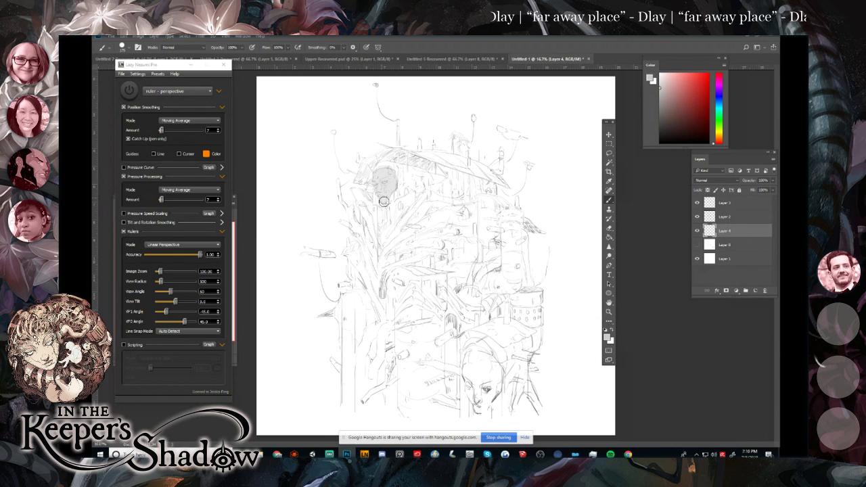
Shade the large branches spreading to the right below the upper face with light gray, adjusting the brush size.
mouse_move(433, 196)
left_mouse_down()
mouse_move(383, 255)
mouse_move(423, 224)
mouse_move(447, 219)
mouse_move(414, 229)
mouse_move(440, 213)
mouse_move(433, 194)
mouse_move(425, 200)
left_mouse_up()
key("bracketright")
key("bracketright")
key("bracketright")
key("bracketright")
key("bracketright")
key("bracketright")
key("bracketright")
key("bracketright")
key("bracketleft")
key("bracketleft")
key("bracketleft")
key("bracketleft")
key("bracketleft")
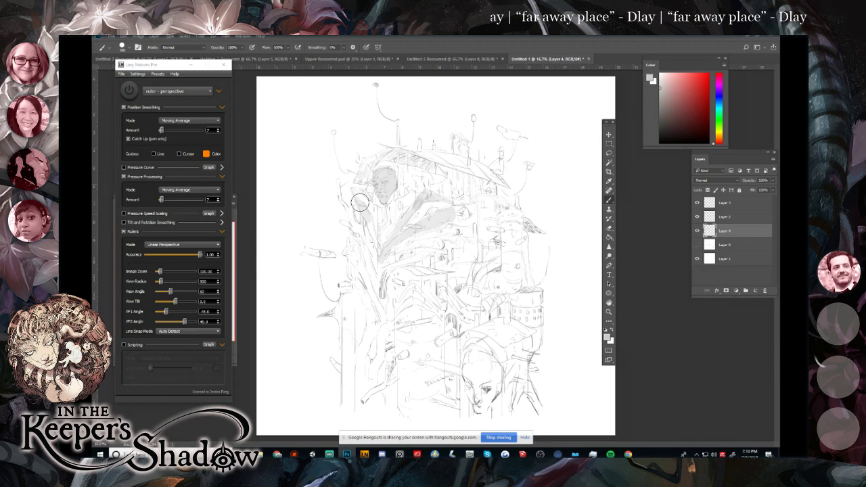
Shade the branches and trunk running down the tower's left side and fill the remaining branches beside them in light gray.
key("bracketright")
mouse_move(364, 197)
left_mouse_down()
mouse_move(378, 251)
mouse_move(376, 291)
left_mouse_up()
left_click_drag(350, 256, 384, 321)
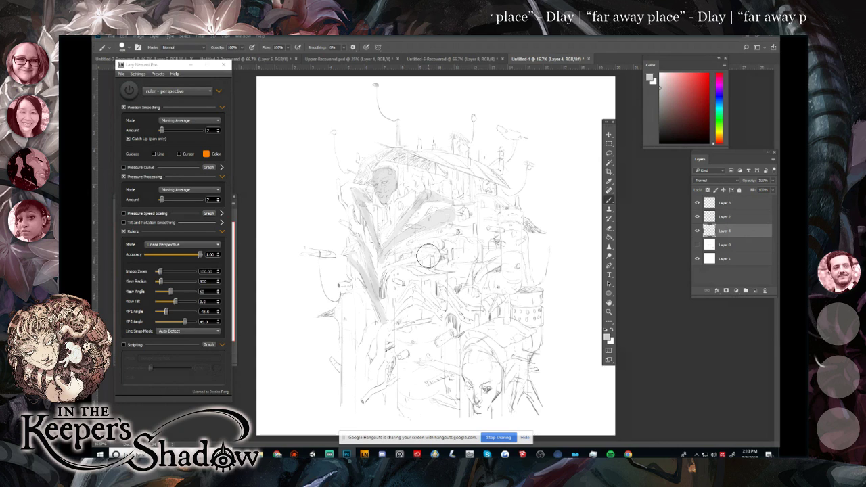
key("bracketright")
key("bracketright")
key("bracketright")
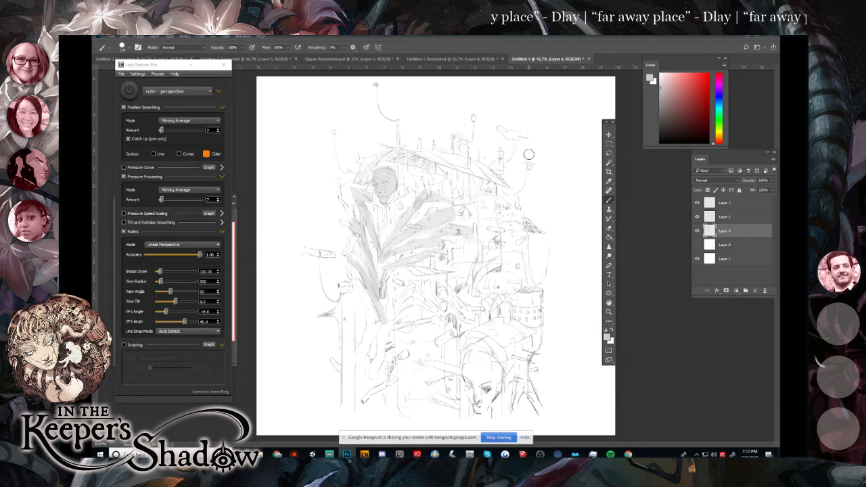
Brush a light gray backdrop shape along the tower's lower right side and shade the arched doorway with the strip below it.
mouse_move(533, 252)
left_mouse_down()
mouse_move(554, 245)
mouse_move(534, 247)
mouse_move(567, 267)
left_mouse_up()
key("ctrl+z")
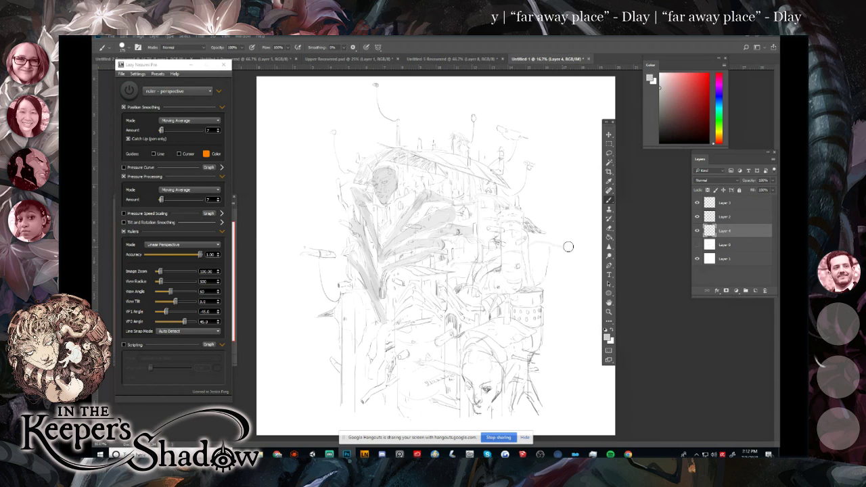
mouse_move(531, 250)
left_mouse_down()
mouse_move(570, 249)
mouse_move(533, 254)
mouse_move(532, 264)
mouse_move(545, 252)
mouse_move(538, 282)
mouse_move(542, 250)
mouse_move(530, 242)
mouse_move(566, 251)
mouse_move(542, 276)
mouse_move(542, 263)
mouse_move(544, 286)
mouse_move(547, 255)
mouse_move(550, 284)
left_mouse_up()
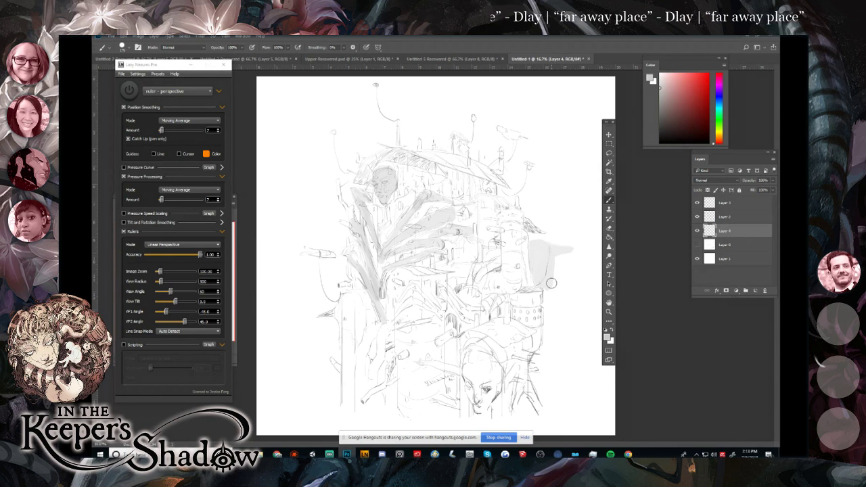
mouse_move(555, 373)
left_mouse_down()
mouse_move(548, 256)
mouse_move(549, 346)
mouse_move(538, 359)
mouse_move(551, 353)
mouse_move(543, 380)
mouse_move(549, 345)
mouse_move(532, 368)
mouse_move(543, 399)
mouse_move(553, 326)
mouse_move(562, 343)
mouse_move(547, 361)
mouse_move(566, 369)
mouse_move(547, 370)
mouse_move(554, 310)
left_mouse_up()
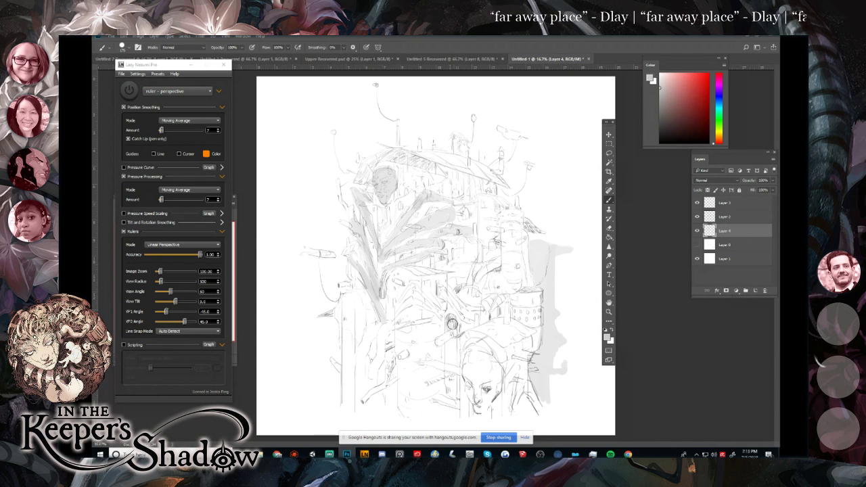
mouse_move(447, 322)
left_mouse_down()
mouse_move(453, 396)
mouse_move(449, 387)
left_mouse_up()
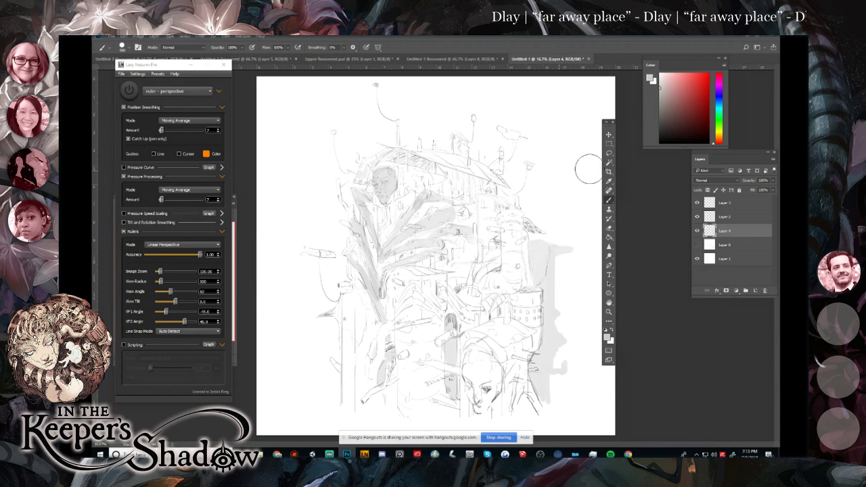
Switch to a soft round brush and shade the hollow around the upper face beneath the hooded roof in light gray.
right_click(445, 204)
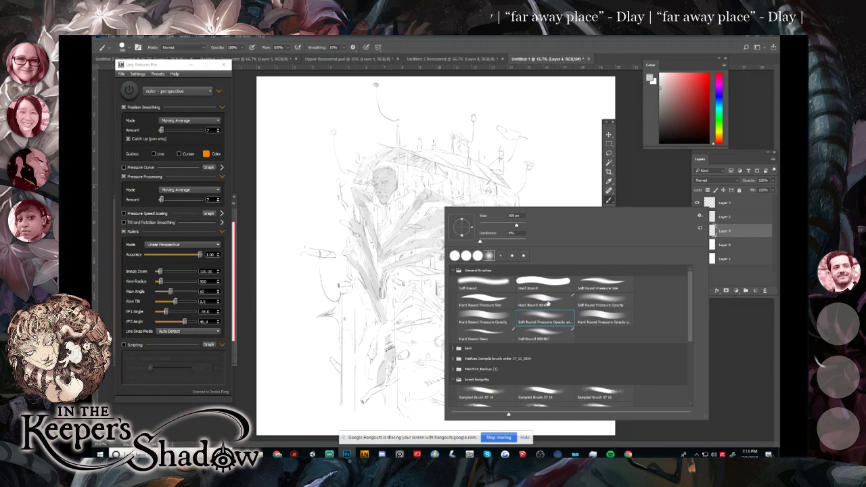
left_click(555, 163)
key("bracketright")
key("bracketright")
key("bracketright")
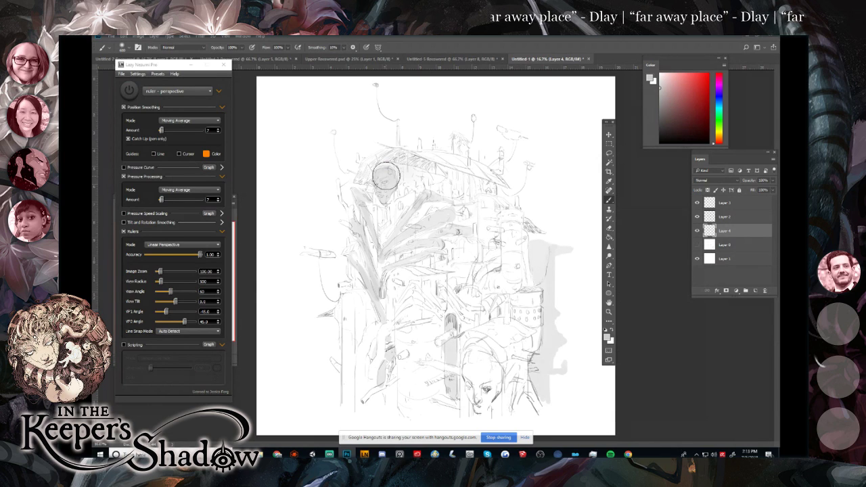
key("bracketleft")
key("bracketleft")
key("bracketleft")
key("bracketleft")
mouse_move(403, 169)
left_mouse_down()
mouse_move(385, 168)
mouse_move(425, 175)
mouse_move(386, 217)
mouse_move(376, 200)
mouse_move(373, 213)
mouse_move(397, 223)
mouse_move(410, 192)
mouse_move(433, 180)
mouse_move(454, 197)
left_mouse_up()
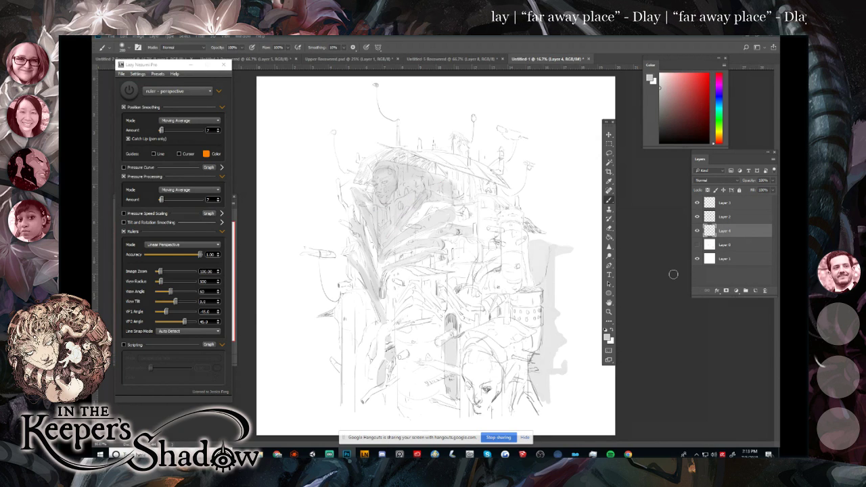
key("ctrl+z")
mouse_move(434, 186)
left_mouse_down()
mouse_move(382, 164)
mouse_move(380, 230)
mouse_move(368, 206)
mouse_move(383, 212)
mouse_move(398, 194)
mouse_move(387, 236)
mouse_move(414, 219)
left_mouse_up()
Reset the foreground color to black, choose a small hard round brush, and add a new layer above the shading.
key("d")
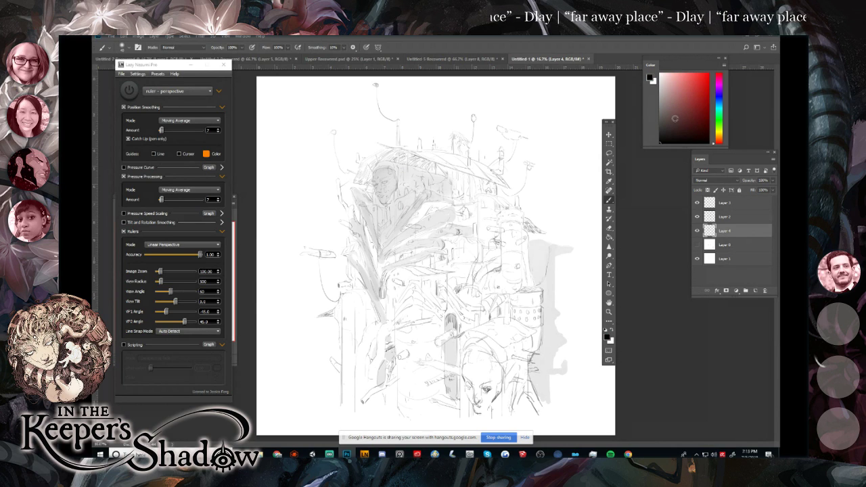
right_click(541, 139)
left_click(616, 215)
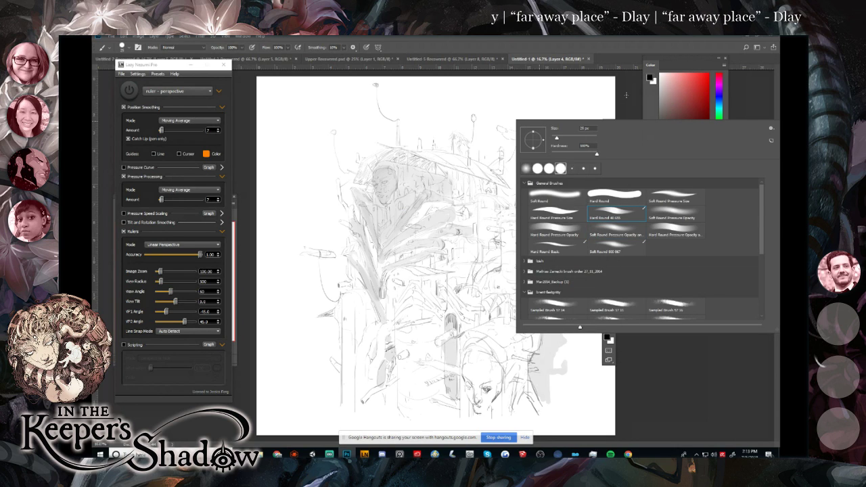
left_click(625, 96)
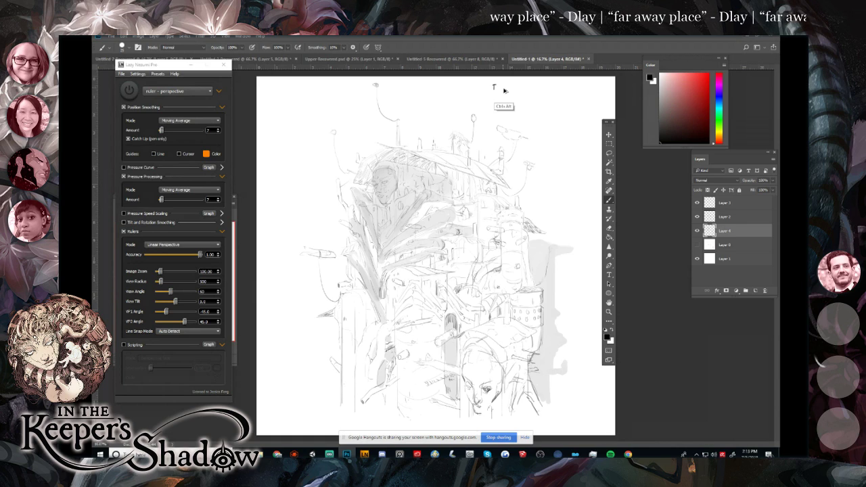
right_click(500, 93)
double_click(548, 215)
left_click(755, 290)
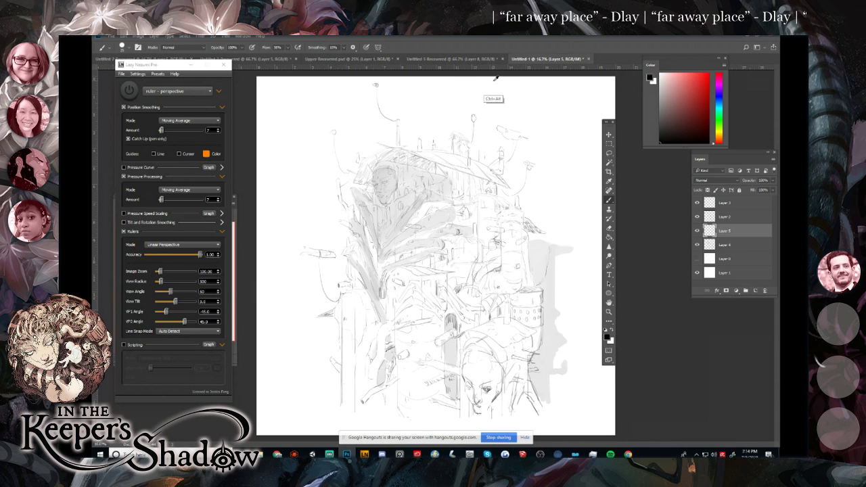
Set the brush smoothing to 0% and handwrite the heading "FORM" above the tower's right half.
left_click_drag(472, 82, 477, 83)
key("ctrl+z")
left_click(343, 47)
left_click_drag(343, 56, 331, 62)
left_click_drag(475, 80, 476, 83)
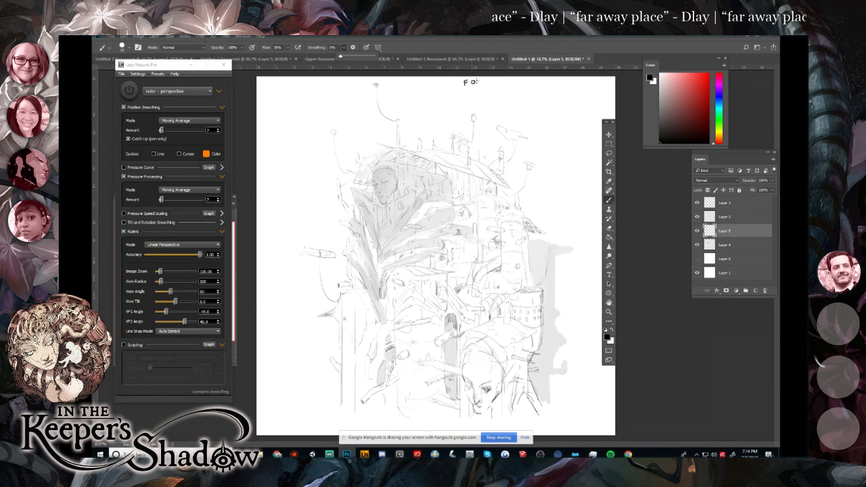
left_click(480, 82)
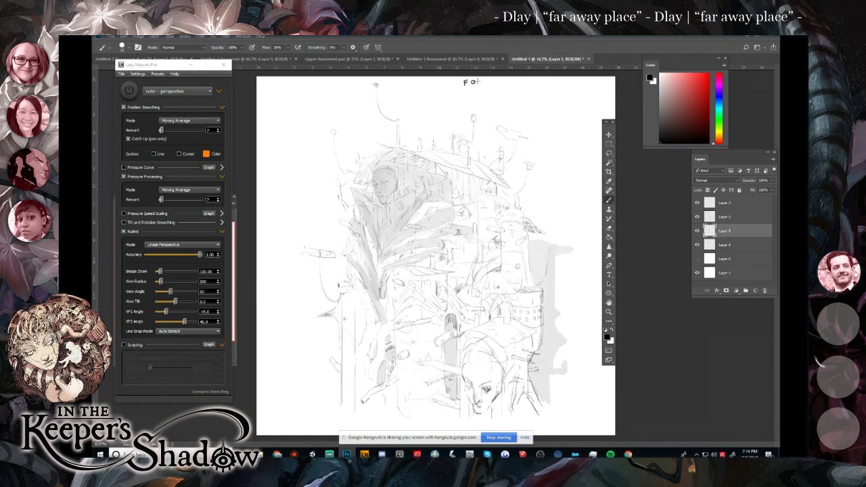
left_click_drag(477, 80, 489, 87)
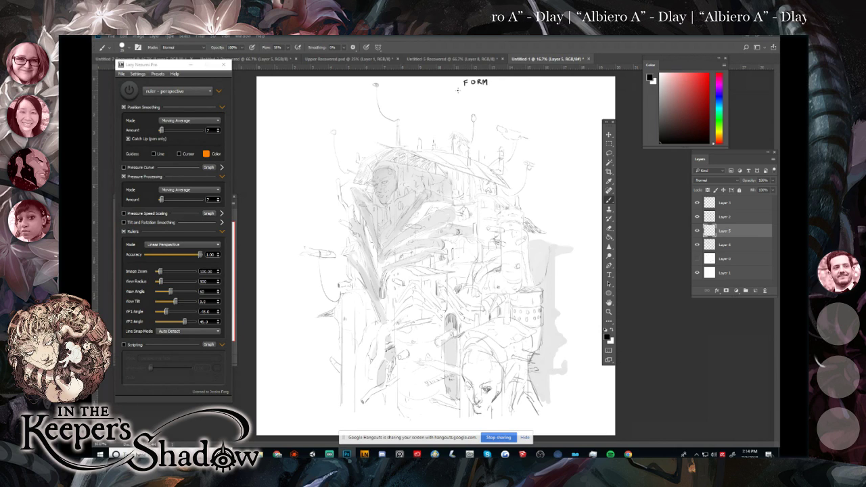
Handwrite the note "- TALL/STRAIGHT UNDER STRUCTURE" beneath the FORM heading.
left_click_drag(460, 90, 504, 95)
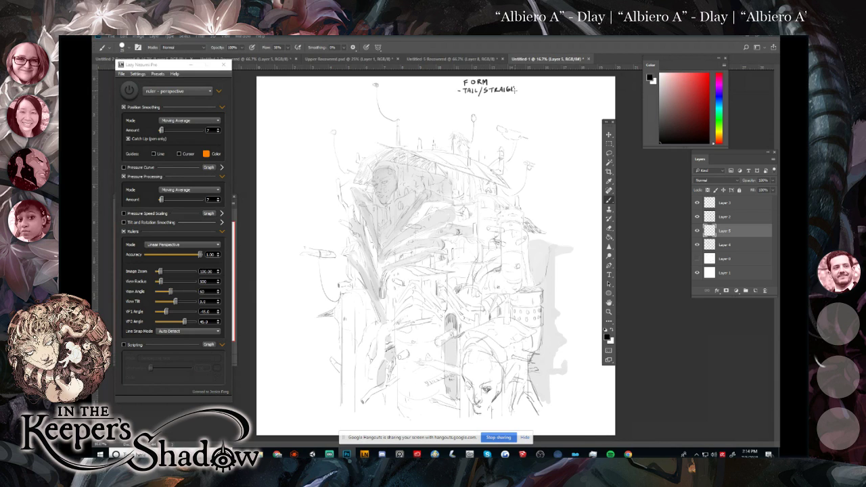
left_click_drag(514, 85, 523, 85)
mouse_move(518, 86)
left_mouse_down()
mouse_move(519, 93)
mouse_move(532, 85)
left_mouse_up()
left_click_drag(533, 91, 569, 91)
left_click_drag(569, 84, 577, 90)
left_click_drag(581, 84, 586, 83)
left_click_drag(584, 84, 583, 90)
left_click_drag(587, 84, 595, 84)
left_click_drag(595, 87, 598, 90)
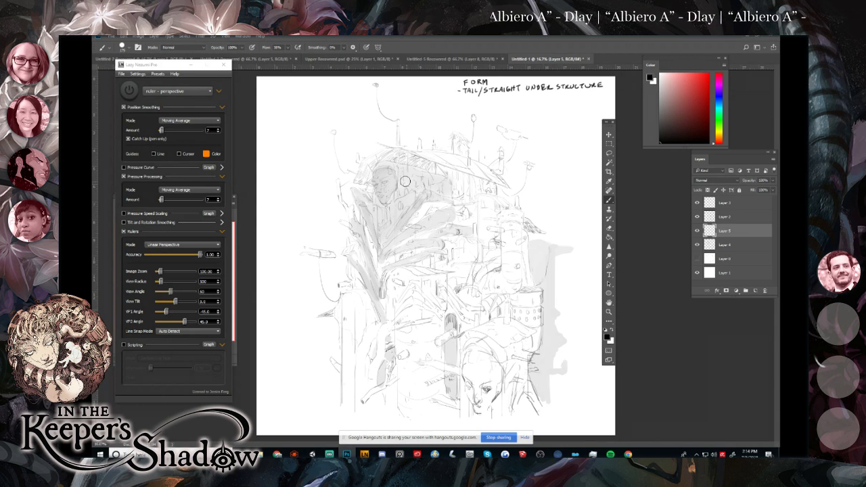
mouse_move(373, 203)
left_mouse_down()
mouse_move(374, 176)
mouse_move(409, 165)
mouse_move(472, 190)
left_mouse_up()
key("ctrl+z")
mouse_move(372, 204)
left_mouse_down()
mouse_move(380, 167)
mouse_move(404, 164)
mouse_move(479, 188)
mouse_move(487, 426)
left_mouse_up()
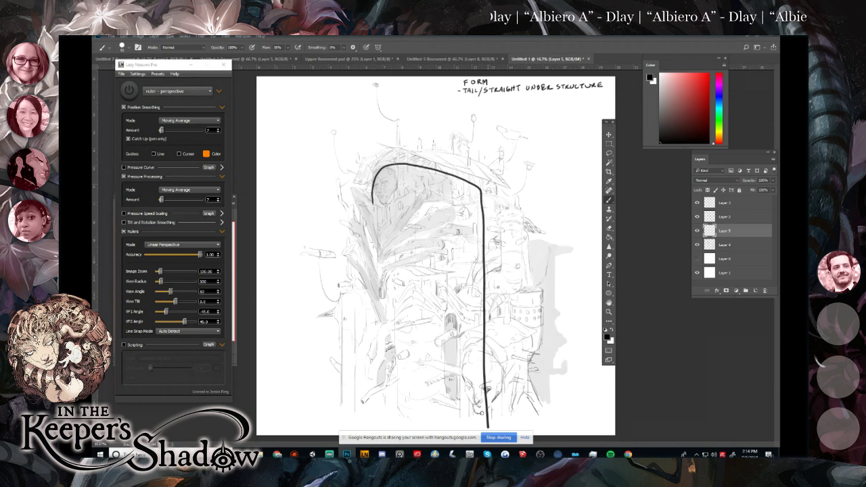
left_click_drag(373, 203, 387, 430)
mouse_move(376, 291)
left_mouse_down()
mouse_move(333, 389)
mouse_move(330, 423)
left_mouse_up()
mouse_move(487, 290)
left_mouse_down()
mouse_move(515, 293)
mouse_move(525, 424)
left_mouse_up()
key("ctrl+alt+z")
key("ctrl+alt+z")
key("ctrl+alt+z")
mouse_move(483, 253)
left_mouse_down()
mouse_move(504, 253)
mouse_move(506, 346)
left_mouse_up()
left_click_drag(373, 195, 375, 345)
mouse_move(428, 290)
left_mouse_down()
mouse_move(397, 282)
mouse_move(392, 423)
left_mouse_up()
mouse_move(367, 313)
left_mouse_down()
mouse_move(354, 347)
mouse_move(352, 426)
left_mouse_up()
key("ctrl+alt+z")
key("ctrl+alt+z")
key("ctrl+alt+z")
key("ctrl+alt+z")
key("ctrl+alt+z")
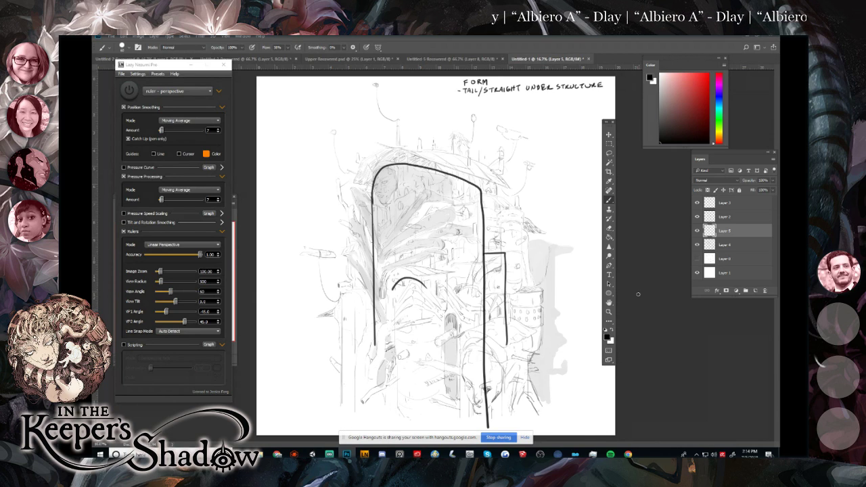
key("ctrl+alt+z")
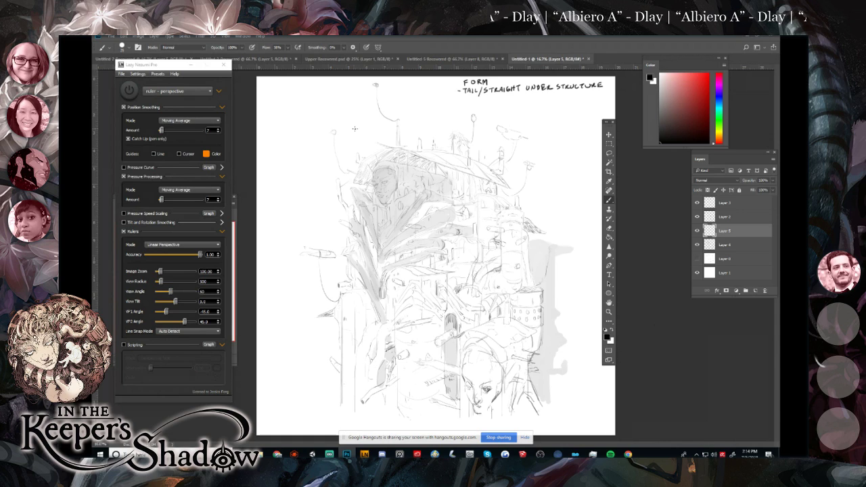
Draw an arrow to the roof's lower right edge and label it "HOODED TOPS".
left_click_drag(357, 139, 366, 154)
key("ctrl+z")
mouse_move(518, 167)
left_mouse_down()
mouse_move(503, 180)
mouse_move(531, 156)
left_mouse_up()
left_click_drag(534, 153, 555, 156)
left_click_drag(560, 153, 556, 157)
key("ctrl+alt+z")
left_click_drag(554, 152, 566, 156)
left_click_drag(569, 157, 572, 152)
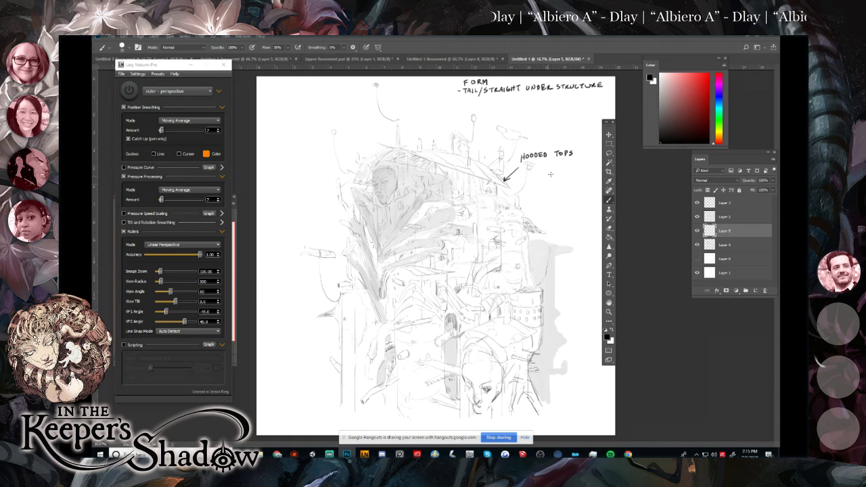
Handwrite "VENTS/PIPES ALWAYS SMOKING" beside the tower's upper right side, with an arrow pointing to the structure.
mouse_move(536, 185)
left_mouse_down()
mouse_move(519, 200)
mouse_move(556, 179)
left_mouse_up()
mouse_move(557, 180)
left_mouse_down()
mouse_move(563, 192)
mouse_move(549, 196)
mouse_move(575, 176)
mouse_move(583, 181)
left_mouse_up()
key("ctrl+z")
left_click_drag(583, 177, 588, 177)
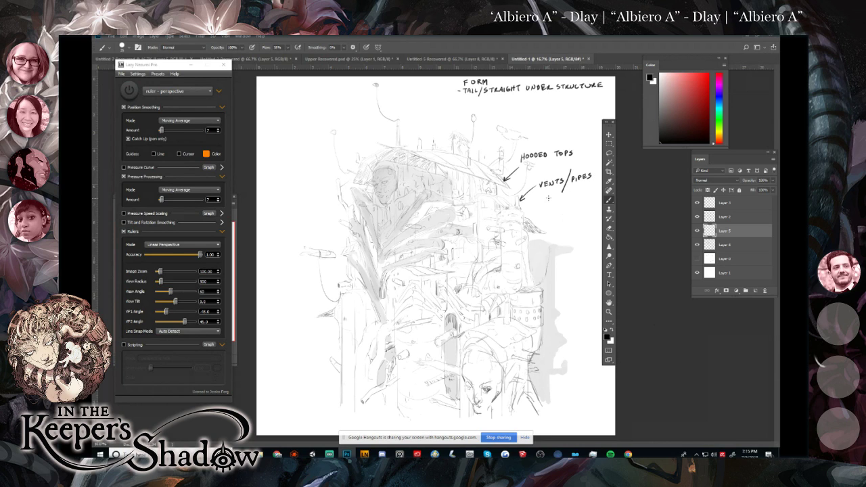
mouse_move(542, 203)
left_mouse_down()
mouse_move(568, 195)
mouse_move(552, 210)
mouse_move(591, 202)
left_mouse_up()
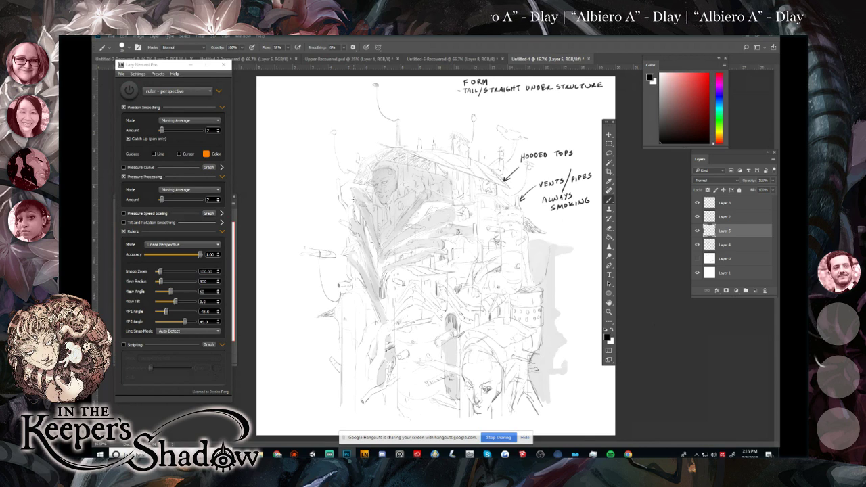
Handwrite the note "SPINDLY BONE LIKE STRUCTURES TAKING OVER" to the left of the shaded branches.
left_click_drag(291, 199, 296, 204)
left_click_drag(299, 197, 300, 204)
mouse_move(304, 196)
left_mouse_down()
mouse_move(303, 204)
mouse_move(316, 203)
mouse_move(298, 211)
left_mouse_up()
mouse_move(302, 205)
left_mouse_down()
mouse_move(318, 209)
mouse_move(277, 234)
mouse_move(286, 233)
left_mouse_up()
left_click_drag(300, 224, 305, 227)
left_click_drag(305, 222, 313, 224)
left_click_drag(310, 221, 320, 222)
left_click_drag(266, 244, 282, 250)
left_click_drag(283, 241, 295, 234)
left_click_drag(301, 234, 301, 239)
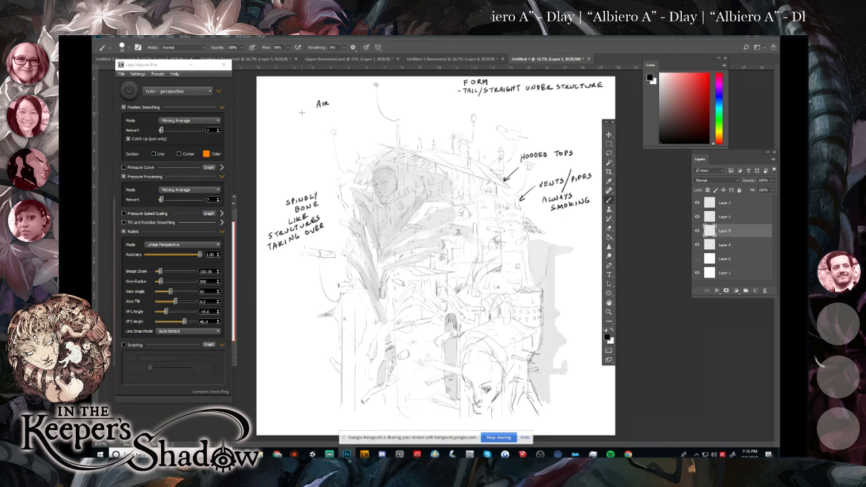
Handwrite the label "AIR BALOONS" at the upper left and draw a leader line to the topmost balloon.
key("ctrl+z")
key("ctrl+z")
key("ctrl+z")
key("ctrl+z")
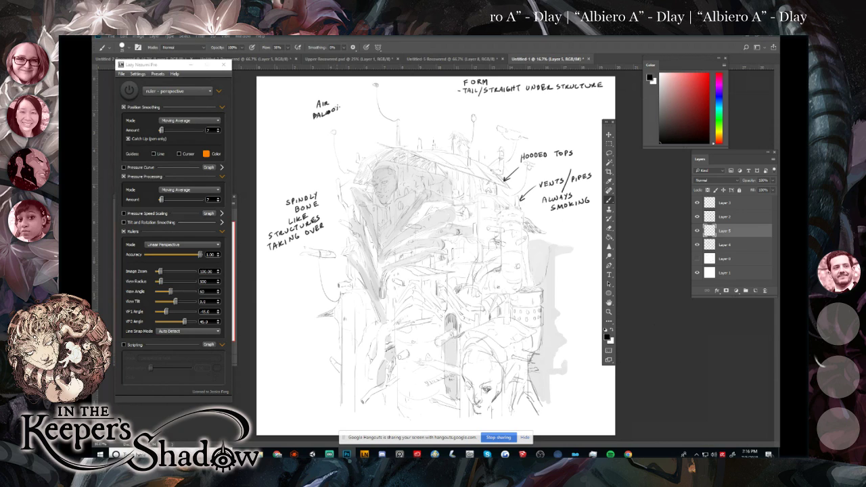
left_click_drag(360, 99, 366, 93)
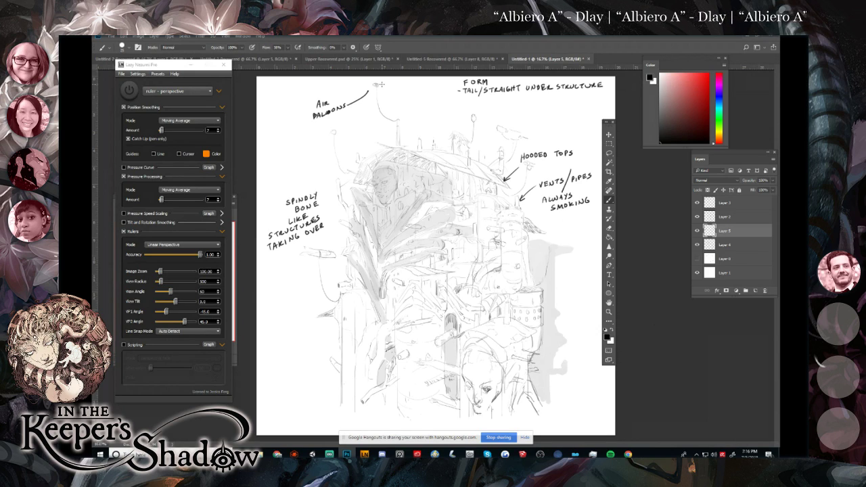
Undo the black test stroke below the roof, set the foreground color to a medium gray, and enlarge the brush.
mouse_move(492, 175)
left_mouse_down()
mouse_move(500, 188)
mouse_move(477, 187)
left_mouse_up()
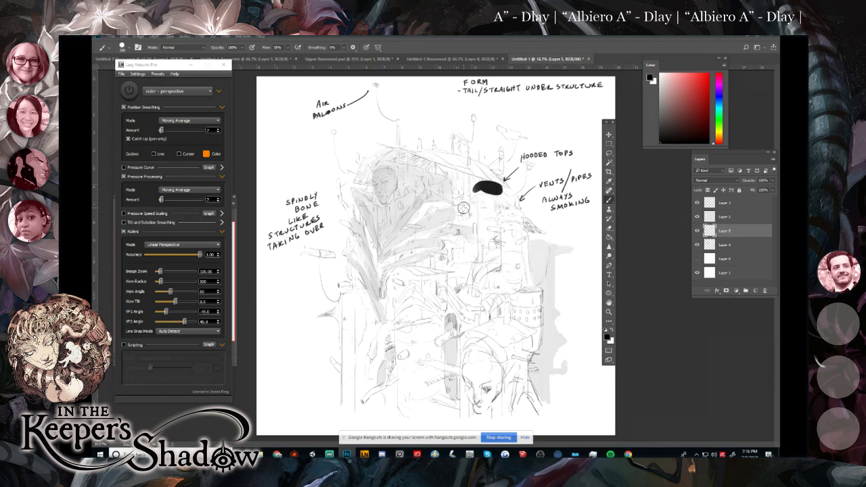
key("ctrl+z")
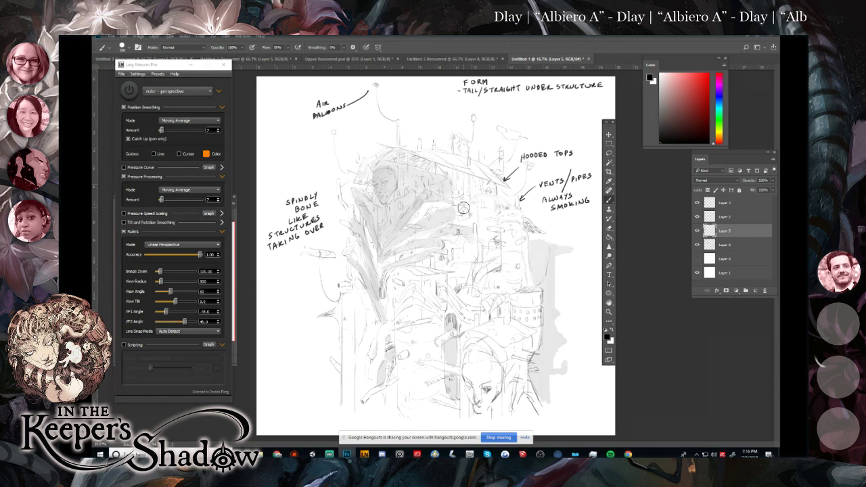
left_click_drag(666, 117, 659, 104)
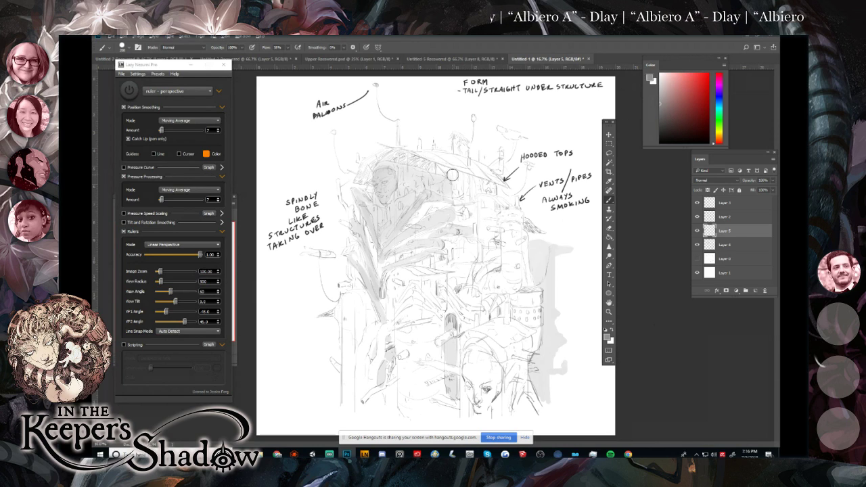
key("bracketright")
key("bracketright")
key("bracketright")
key("bracketright")
key("bracketright")
key("bracketright")
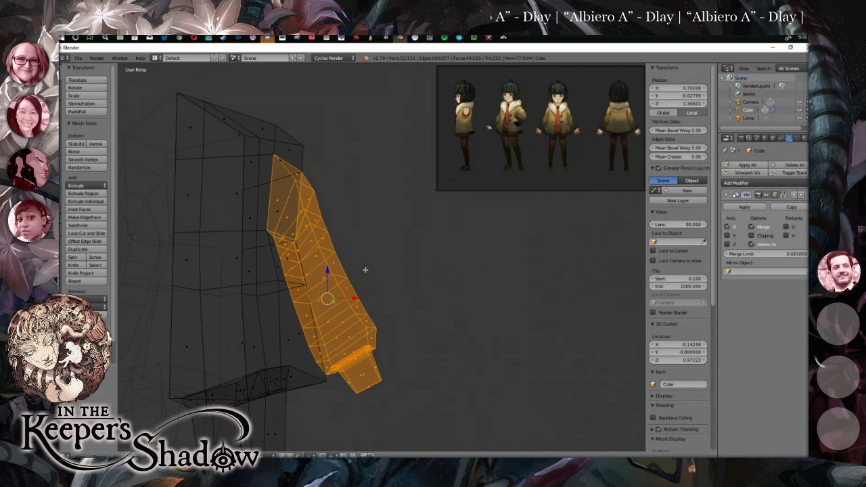
Hide the selected sleeve geometry and show the coat torso in the right orthographic view.
key("h")
left_click_drag(390, 219, 310, 222)
key("KP_1")
key("KP_3")
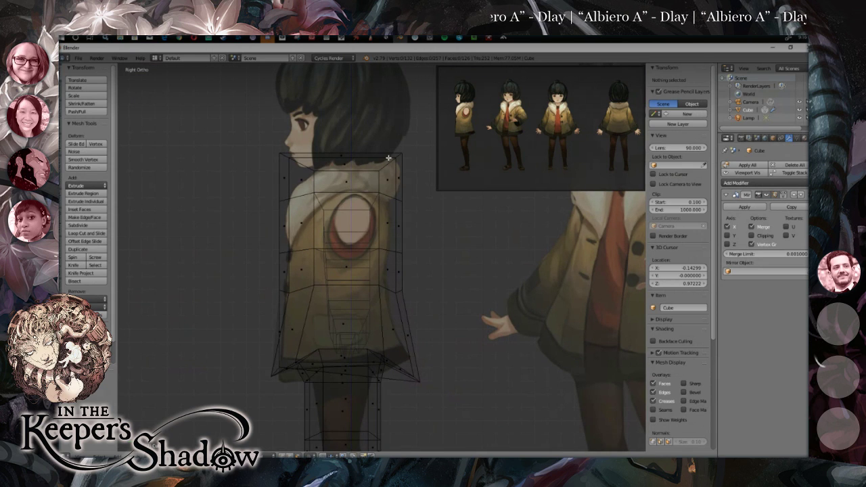
Move the torso mesh's two front top vertices backward along Y toward the reference neckline.
key("a")
key("a")
key("b")
left_click_drag(269, 144, 293, 167)
key("2")
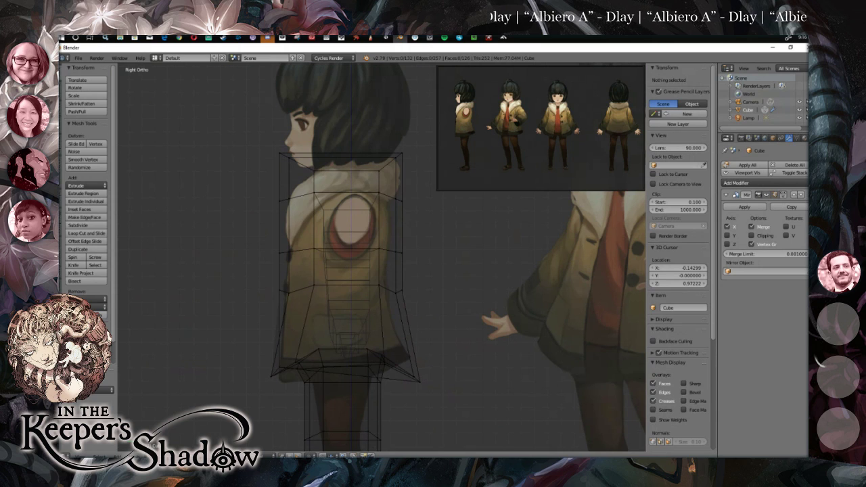
key("b")
left_click_drag(257, 141, 302, 175)
key("g")
key("y")
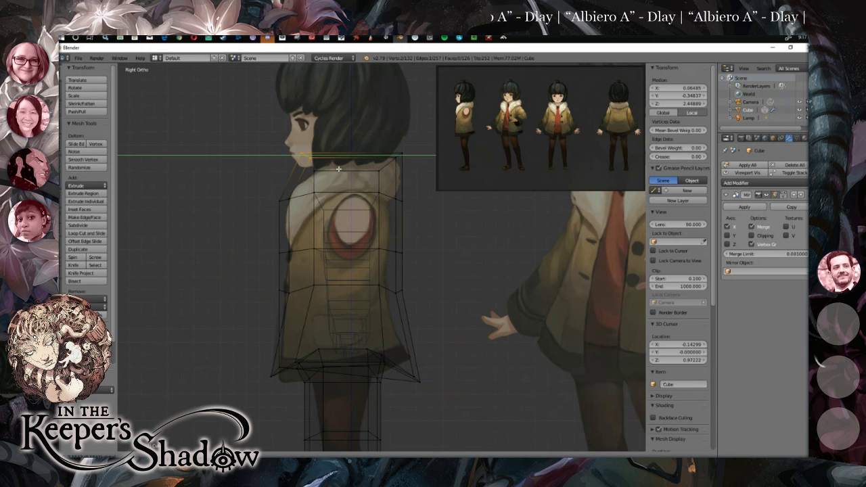
left_click(302, 162)
Move the front shoulder vertex backward along Y to about -0.157 on the fur collar.
left_click_drag(293, 127, 350, 175)
key("a")
key("b")
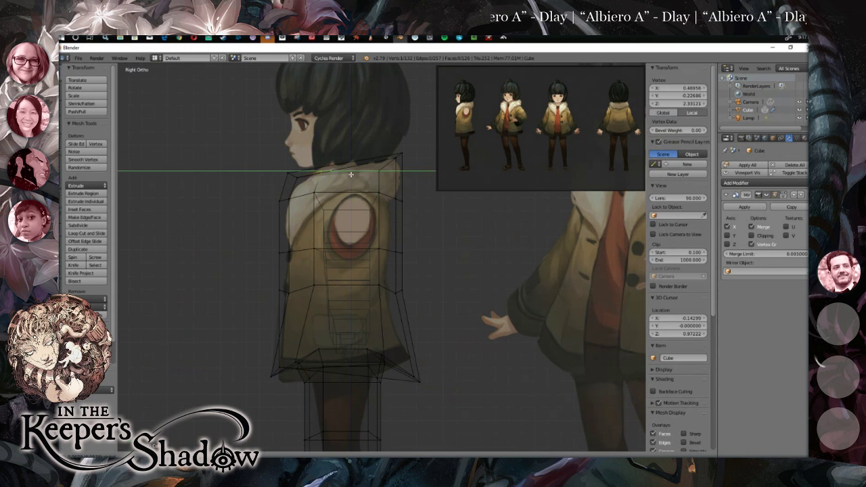
left_click(360, 176)
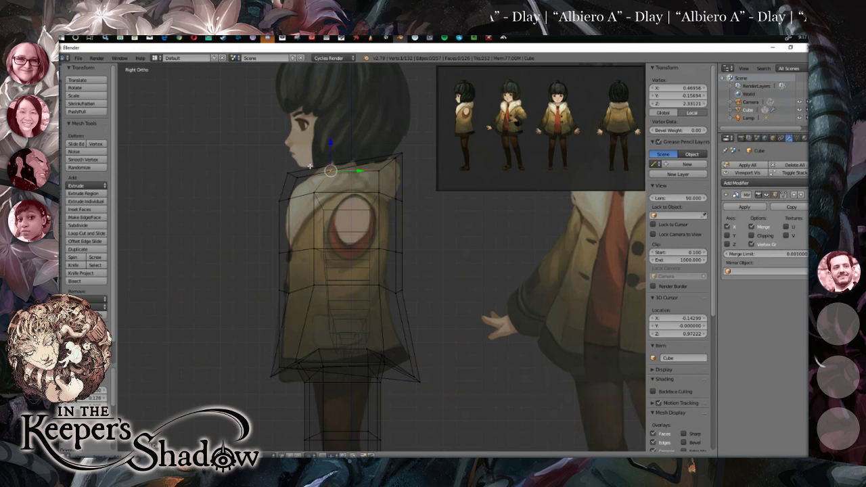
Select the two front collar vertices and shift them further backward along Y to follow the fur collar.
key("a")
key("b")
left_click_drag(266, 155, 315, 188)
key("g")
key("y")
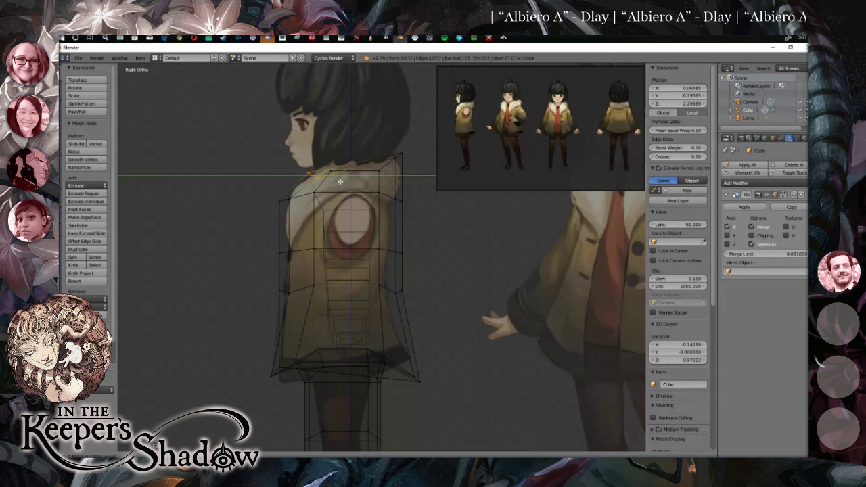
left_click(330, 173)
Lower the front shoulder vertex along Z to about 2.255 and adjust it along Y.
key("a")
right_click(329, 169)
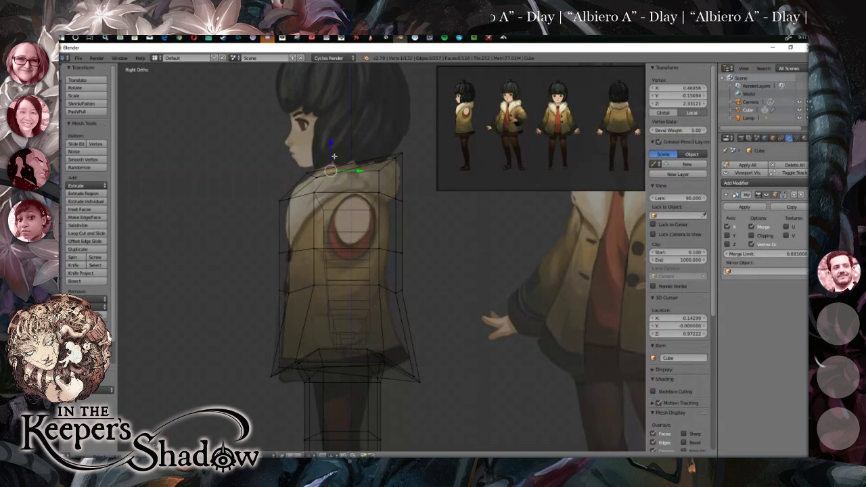
key("g")
key("z")
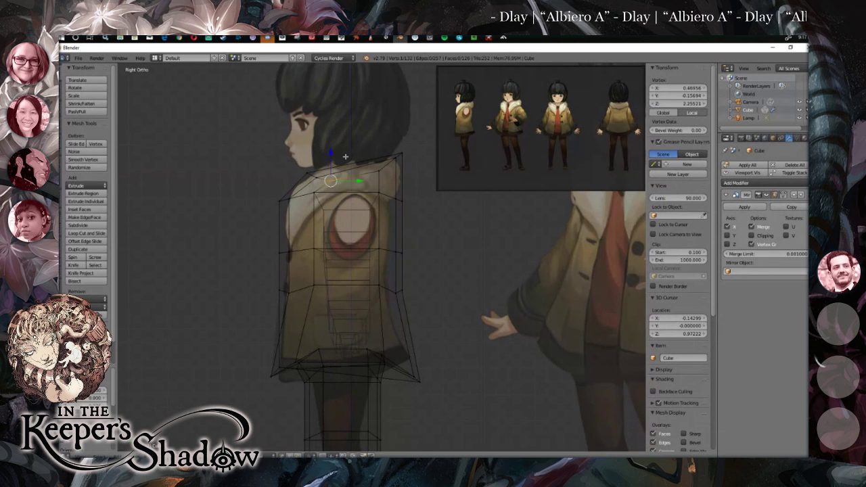
key("y")
left_click(387, 144)
Adjust the shoulder-line vertex position along Z and Y to follow the coat's shoulder slope.
key("g")
key("z")
left_click(404, 178)
key("g")
key("y")
left_click(391, 175)
Move the inner vertex at the back of the neckline along Y and Z to match the hood's top edge.
key("a")
key("b")
left_click_drag(384, 153, 401, 170)
key("g")
key("y")
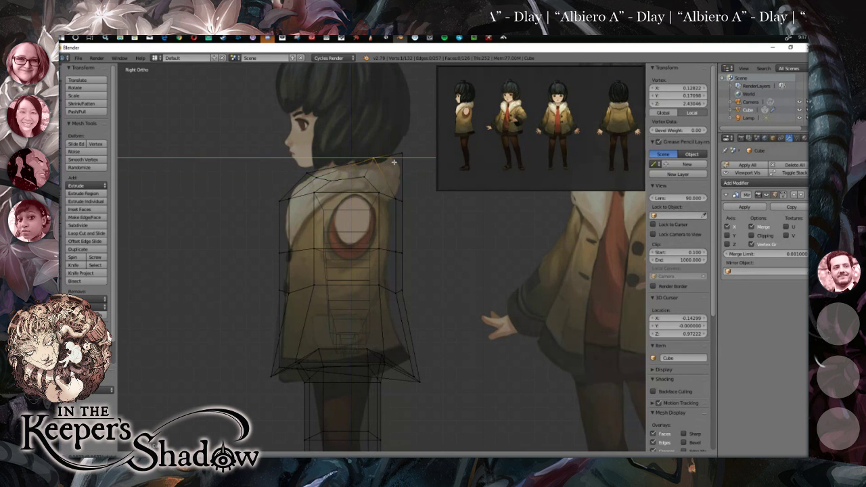
left_click(394, 162)
key("g")
key("z")
left_click(379, 138)
Lower the two upper back vertices of the torso along Z to fit the back of the hood.
key("a")
key("b")
left_click_drag(394, 189, 418, 220)
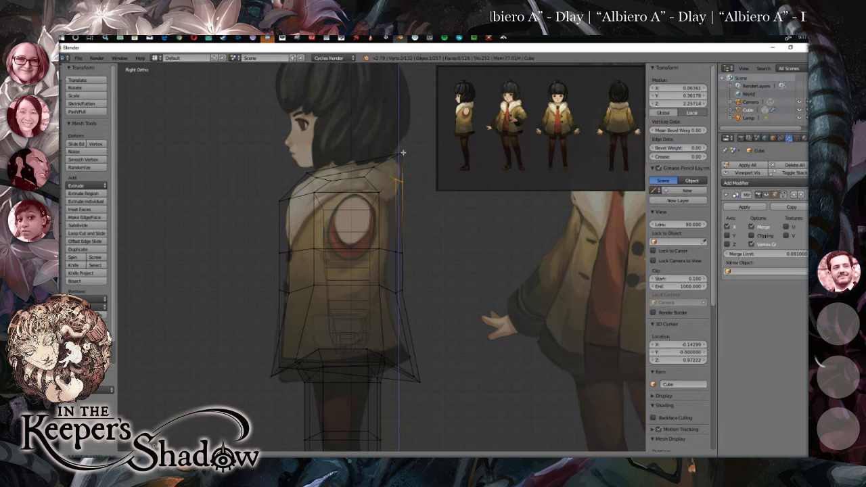
key("a")
right_click(417, 174)
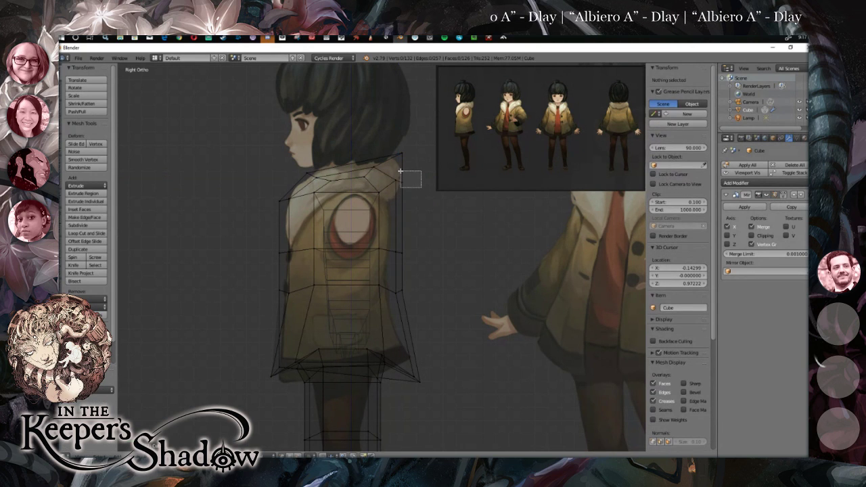
mouse_move(402, 154)
left_mouse_down()
mouse_move(406, 139)
mouse_move(396, 140)
mouse_move(420, 150)
mouse_move(412, 154)
left_mouse_up()
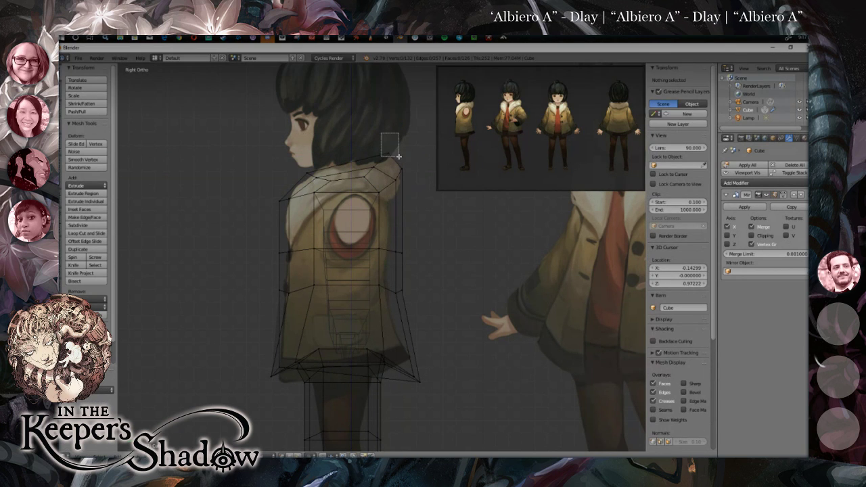
left_click_drag(387, 124, 389, 128)
key("a")
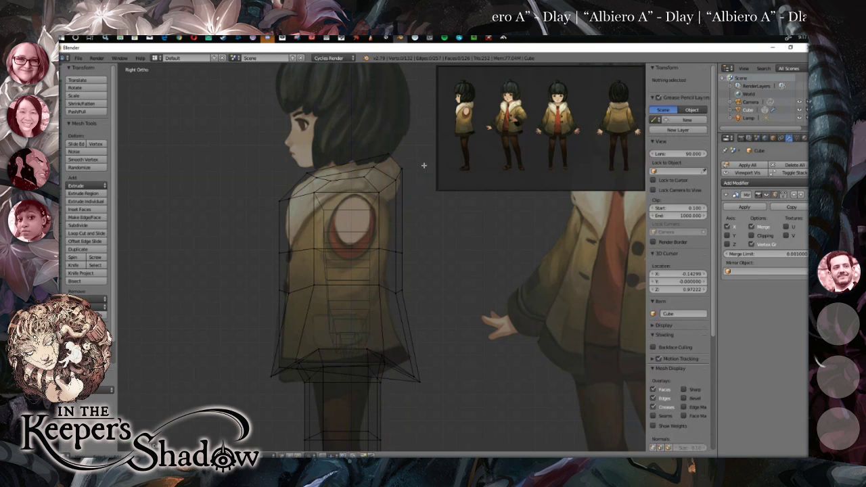
Reposition the vertices at the hood's rear corner to follow its curved outline in the side reference.
key("b")
left_click_drag(387, 173, 402, 190)
left_click_drag(397, 146, 399, 152)
left_click_drag(427, 178, 421, 178)
left_click_drag(393, 148, 393, 148)
left_click_drag(417, 179, 422, 180)
key("b")
left_click_drag(399, 153, 407, 169)
left_click_drag(403, 135, 402, 137)
key("a")
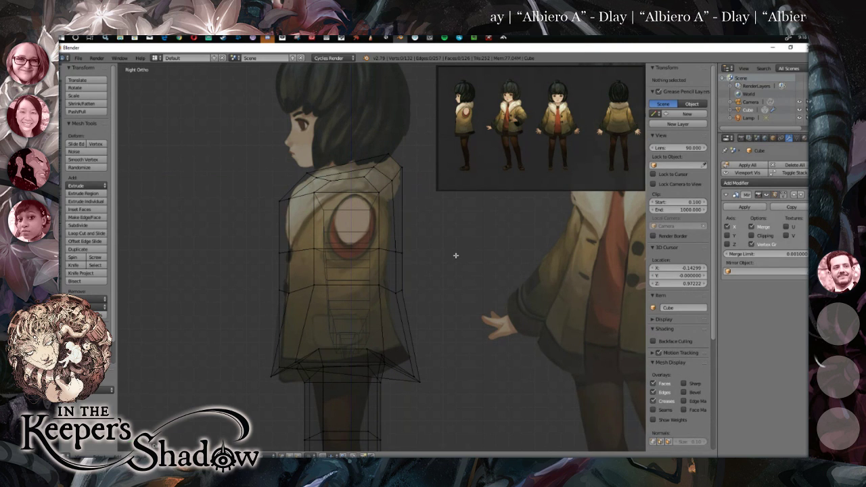
In the front view, reposition the inner collar vertices beside the neck to fit the reference.
key("a")
key("a")
left_click_drag(305, 205, 322, 215)
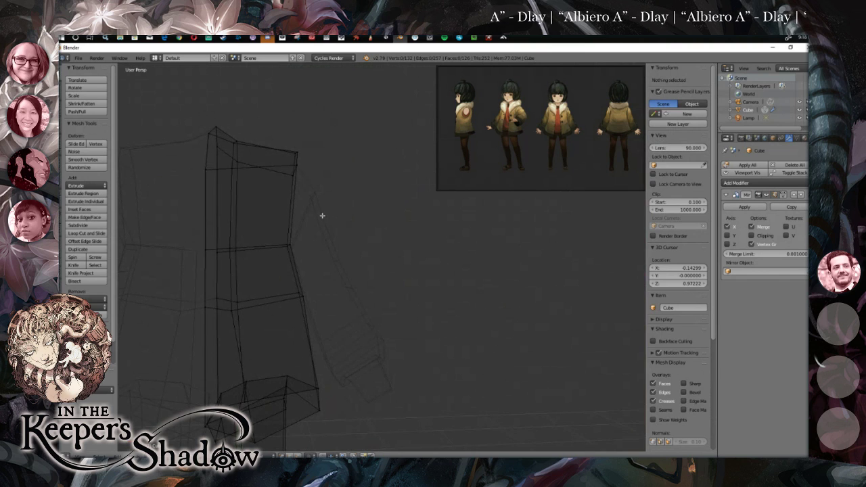
key("KP_1")
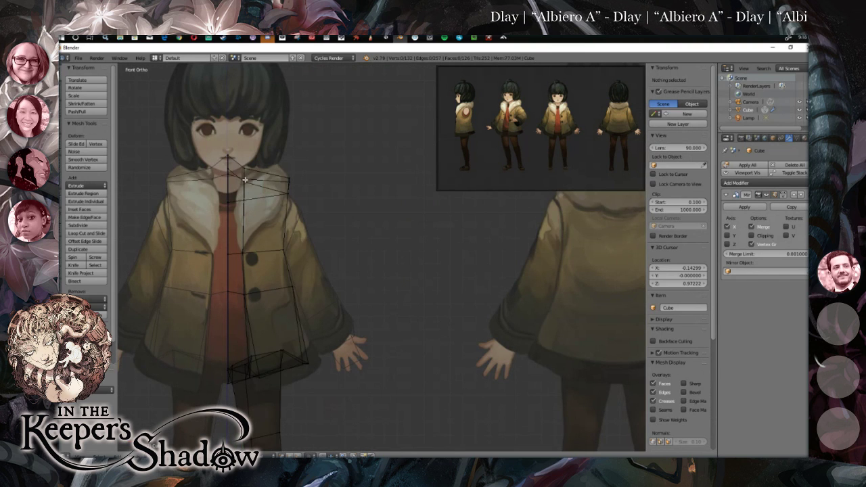
key("a")
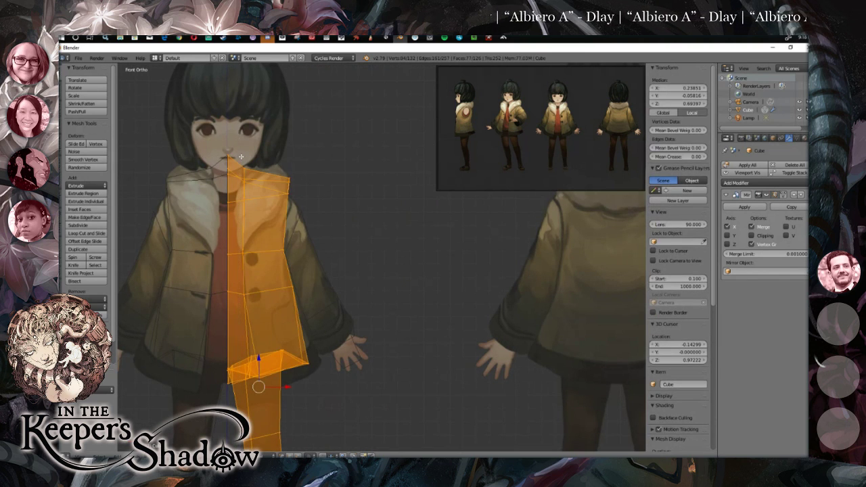
right_click(240, 157)
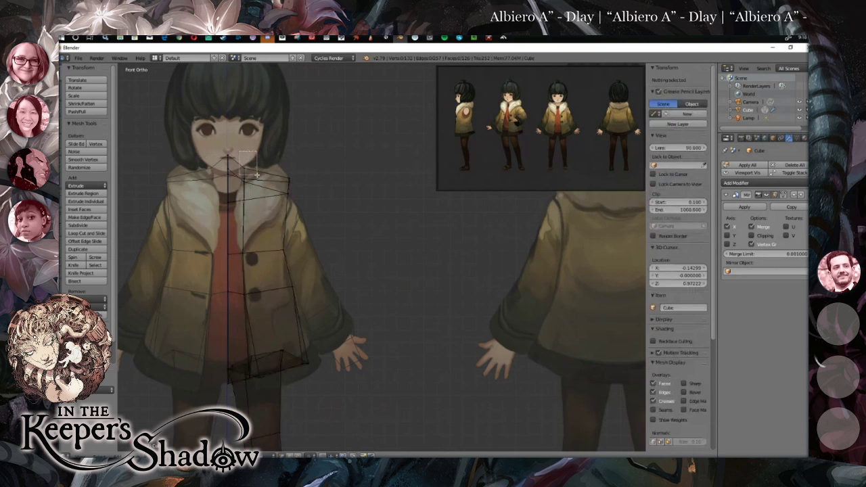
left_click_drag(257, 124, 260, 128)
left_click(260, 127)
left_click_drag(309, 167, 254, 189)
left_click_drag(245, 125, 255, 130)
left_click_drag(283, 165, 240, 166)
right_click(237, 151)
Move the selected collar vertices along Y, checking the torso's shape in perspective.
key("g")
key("y")
left_click(291, 171)
left_click_drag(294, 169, 348, 124)
key("g")
key("y")
left_click(273, 158)
key("a")
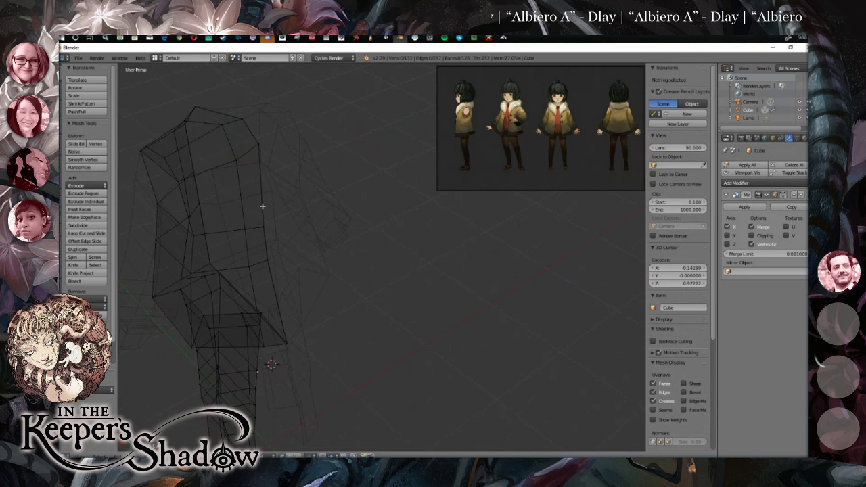
In the right view, move the rearmost hood vertex forward and down to about Y 0.393, Z 2.297.
key("KP_3")
left_click_drag(310, 171, 395, 156)
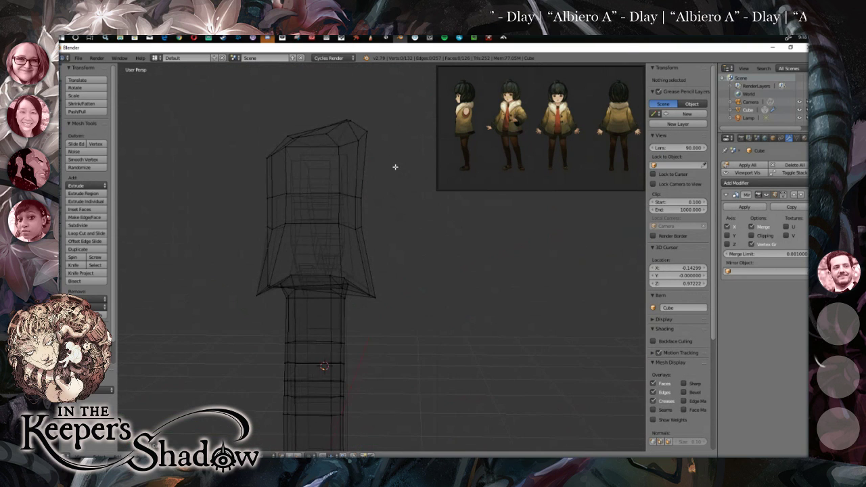
key("KP_3")
scroll(380, 134, "up", 2)
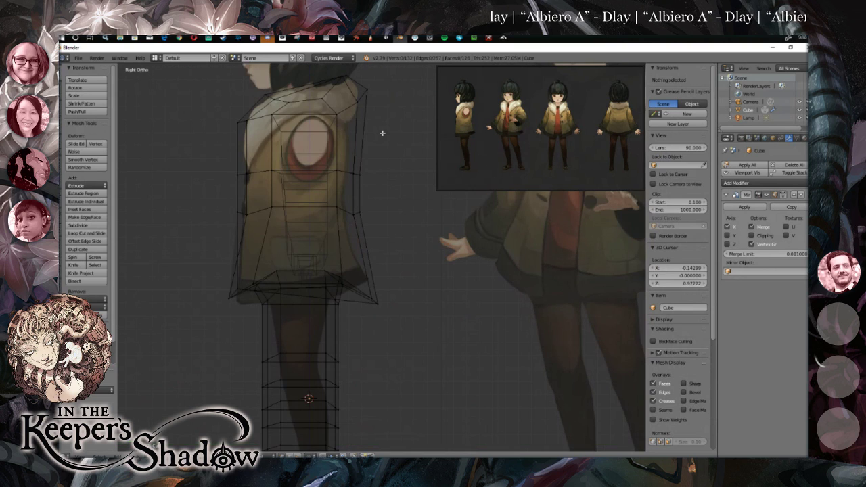
scroll(382, 133, "up", 2)
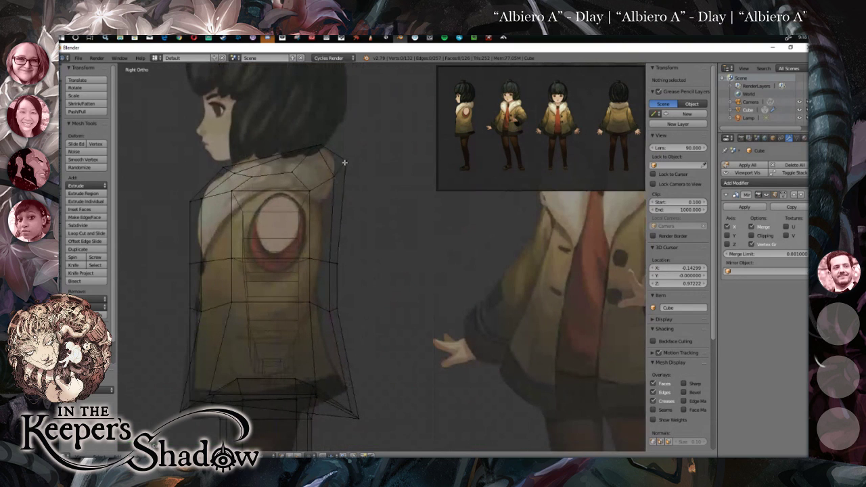
right_click(344, 161)
left_click_drag(370, 162, 364, 162)
left_click_drag(338, 132, 340, 142)
left_click_drag(368, 170, 364, 170)
left_click_drag(339, 140, 342, 143)
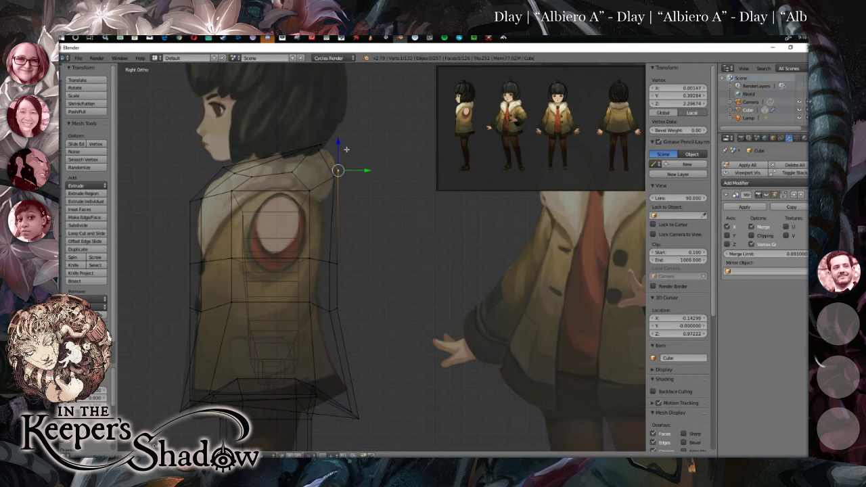
Adjust the neighbouring vertices at the back of the hood to round off the upper back.
key("a")
right_click(334, 176)
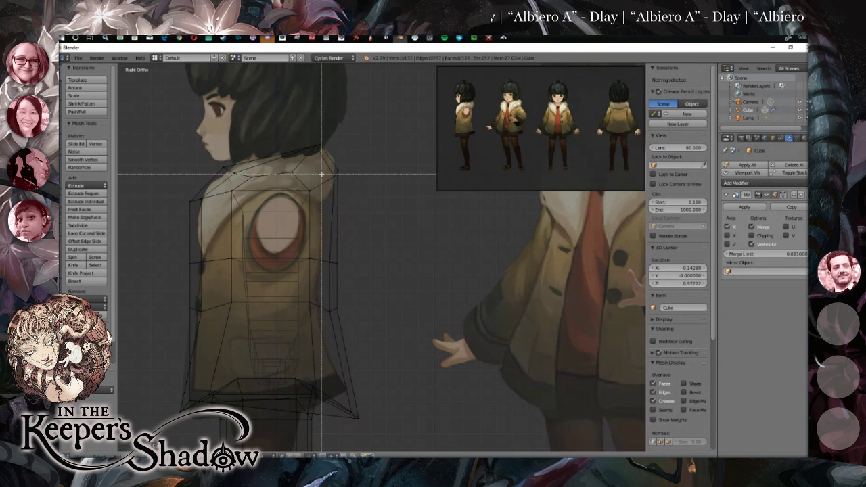
left_click_drag(355, 177, 361, 178)
key("a")
key("b")
mouse_move(303, 134)
left_mouse_down()
mouse_move(324, 155)
mouse_move(311, 126)
left_mouse_up()
key("a")
key("b")
key("a")
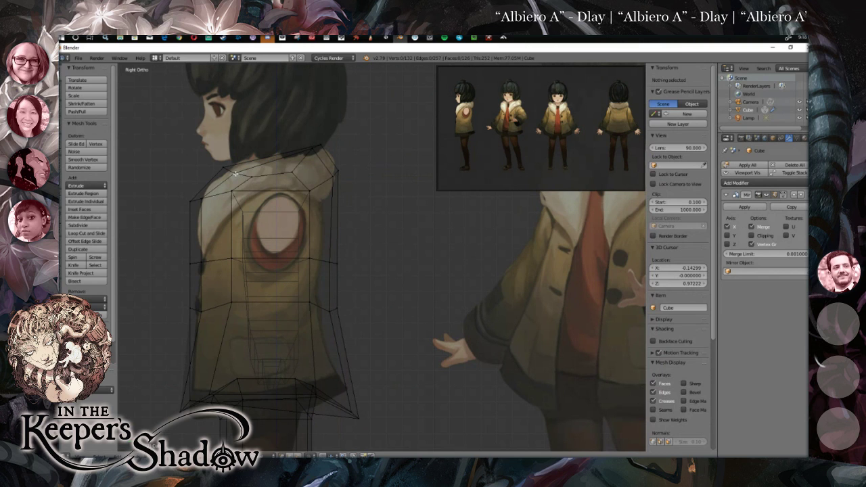
Adjust the vertices along the front of the collar and shoulder to follow the fur collar's lower curve.
key("a")
key("a")
key("b")
left_click_drag(227, 169, 268, 169)
key("a")
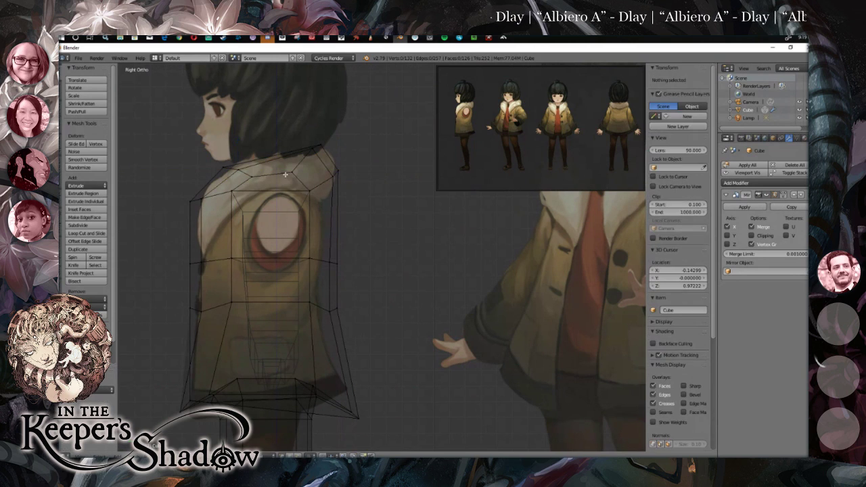
key("b")
left_click_drag(197, 197, 238, 200)
key("a")
key("b")
left_click_drag(232, 167, 233, 172)
key("a")
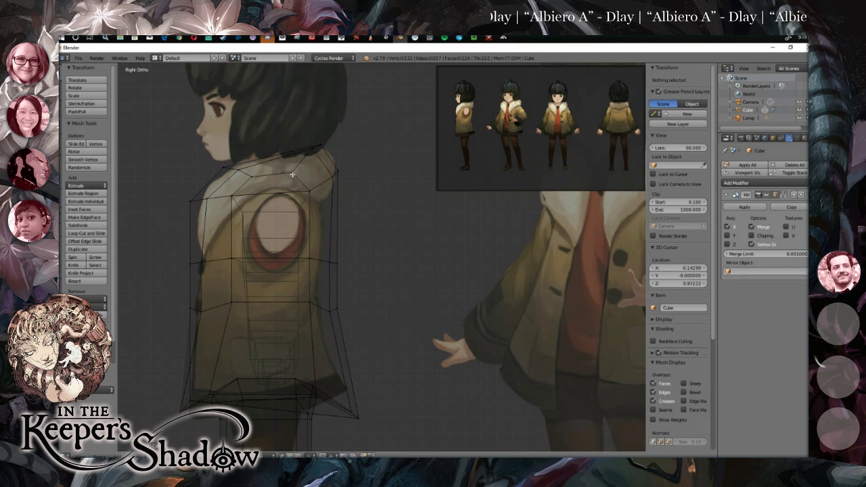
Move the upper front chest vertices backward and slightly up to match the coat's chest contour.
key("b")
mouse_move(232, 200)
left_mouse_down()
mouse_move(241, 200)
mouse_move(218, 171)
mouse_move(230, 202)
left_mouse_up()
key("a")
right_click(190, 199)
left_click_drag(201, 178, 232, 193)
key("a")
Select the front collar vertex below the chin and adjust its height along Z.
key("b")
left_click_drag(209, 166, 230, 173)
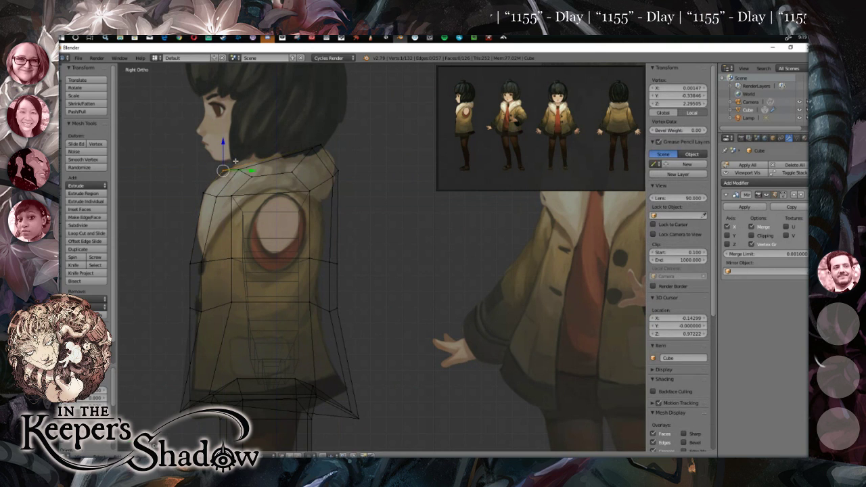
left_click_drag(221, 143, 224, 138)
left_click(224, 140)
key("a")
Adjust the height of the outer and inner back neckline vertices along Z under the hair.
left_click_drag(311, 133, 334, 146)
left_click_drag(324, 117, 324, 114)
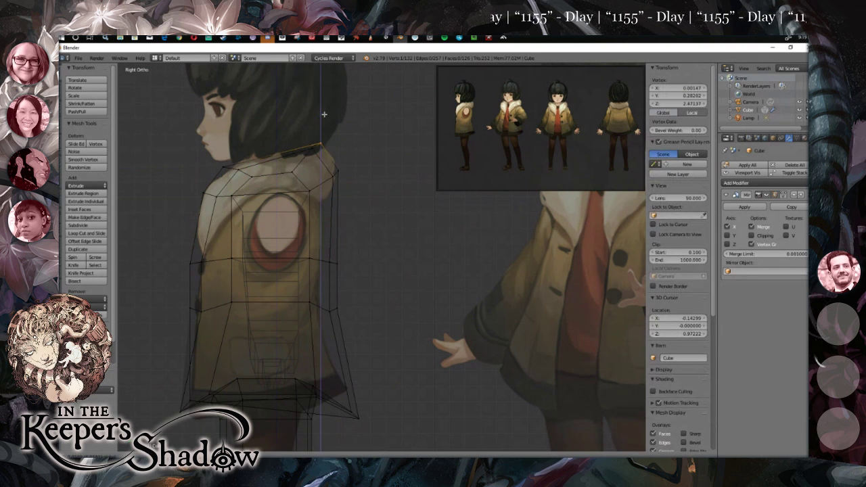
left_click(326, 115)
key("a")
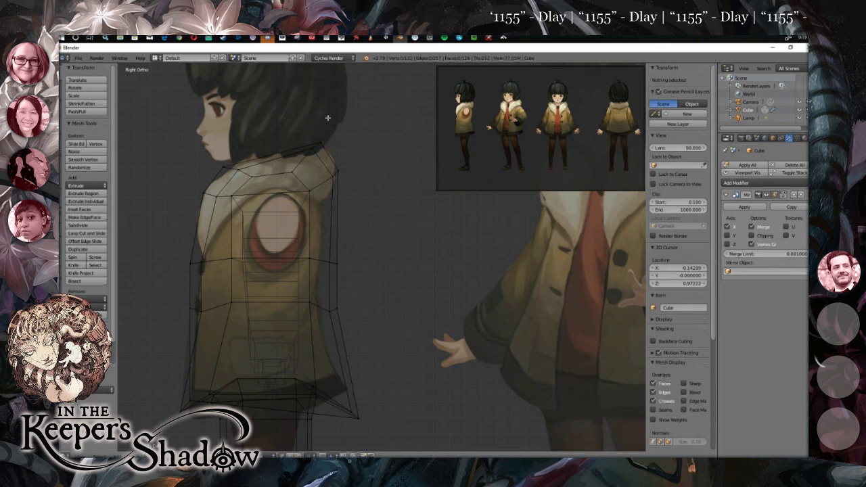
left_click_drag(316, 155, 315, 154)
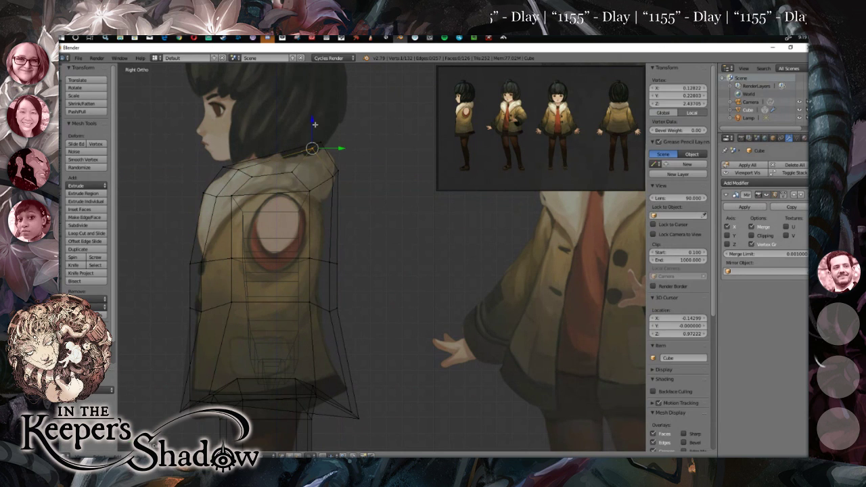
key("a")
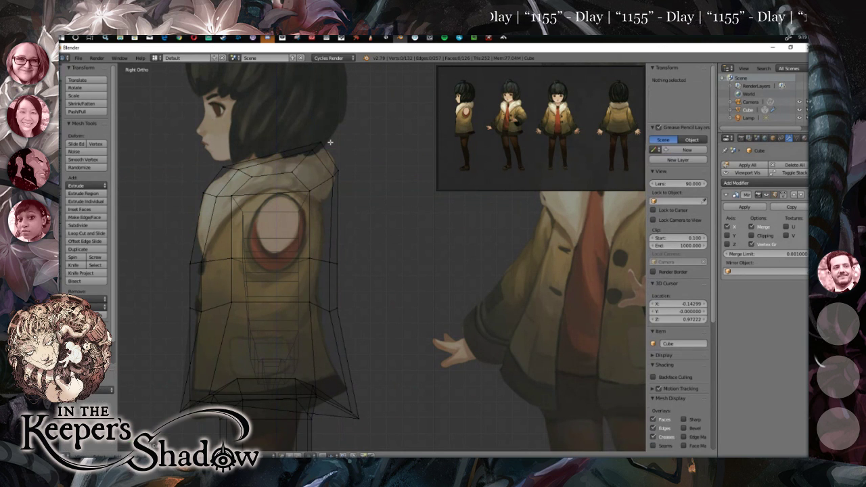
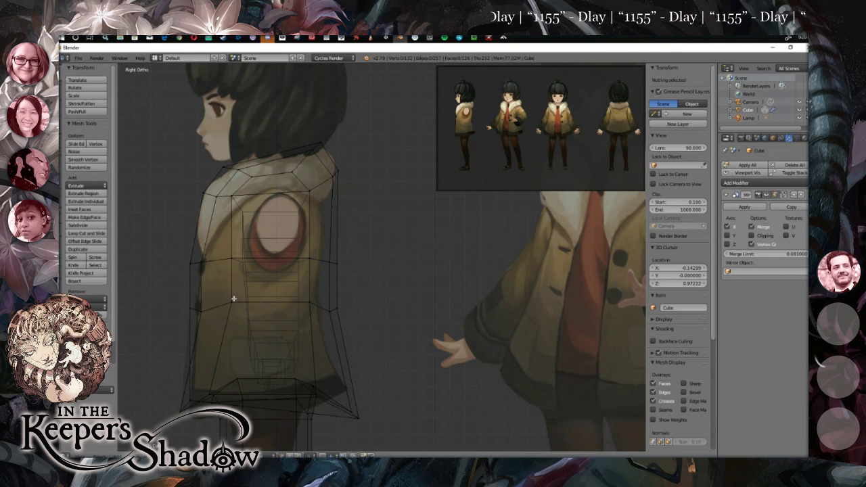
Move the front torso vertices just below the chest backward along Y to match the coat's front contour.
right_click(188, 265)
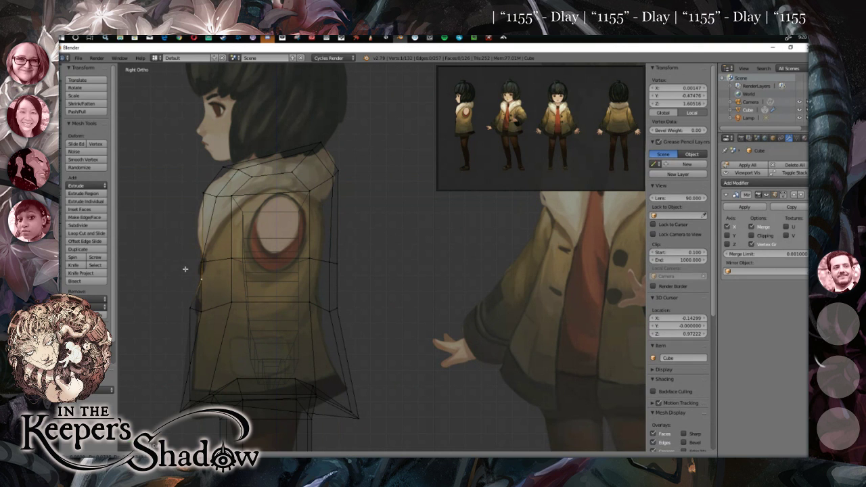
key("a")
key("b")
left_click_drag(178, 252, 207, 270)
key("g")
key("y")
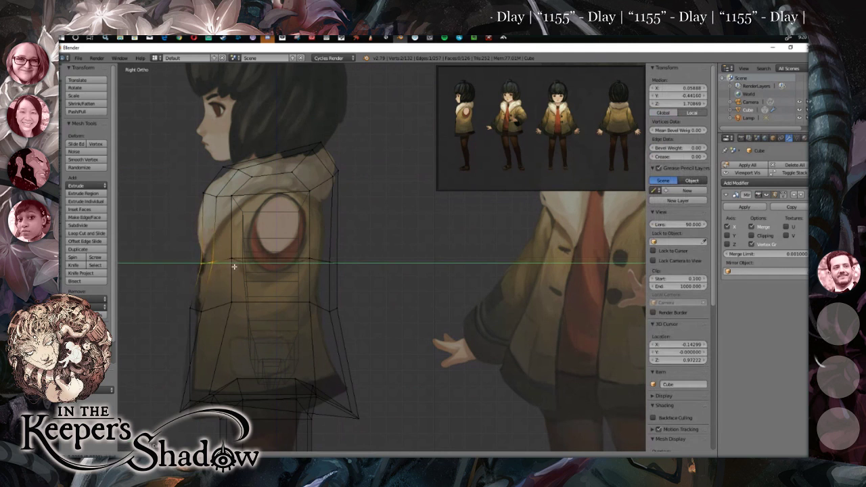
left_click(230, 270)
Move the front waist-level vertices backward along Y onto the coat's front outline in the side reference.
key("a")
key("b")
left_click_drag(180, 295, 215, 316)
key("g")
key("y")
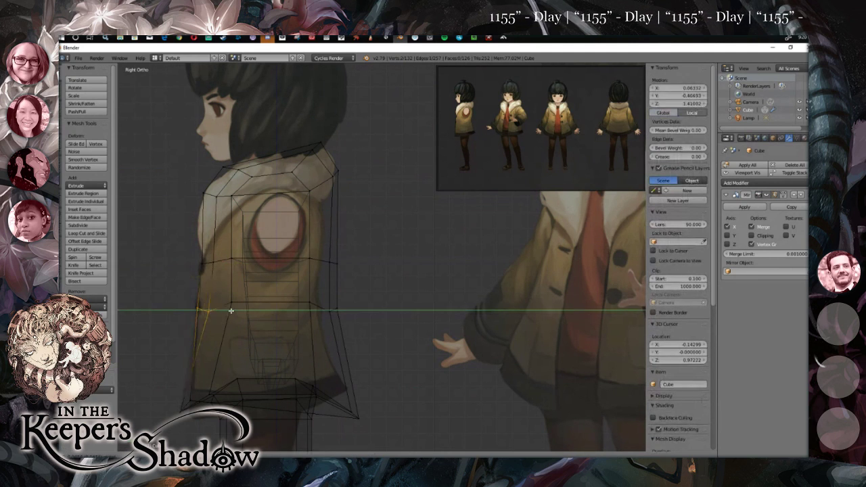
left_click(231, 310)
key("a")
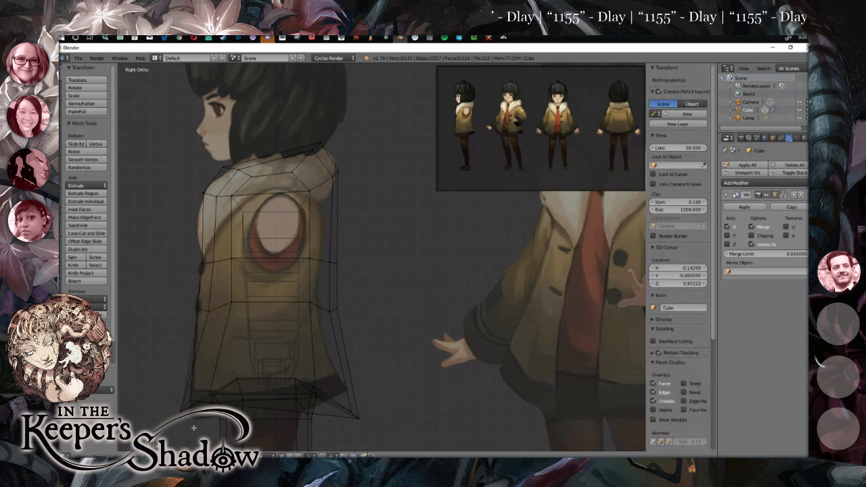
Raise the two back hem vertices along Z and shift them along Y toward the coat's rear lower edge.
key("b")
left_click_drag(336, 393, 370, 431)
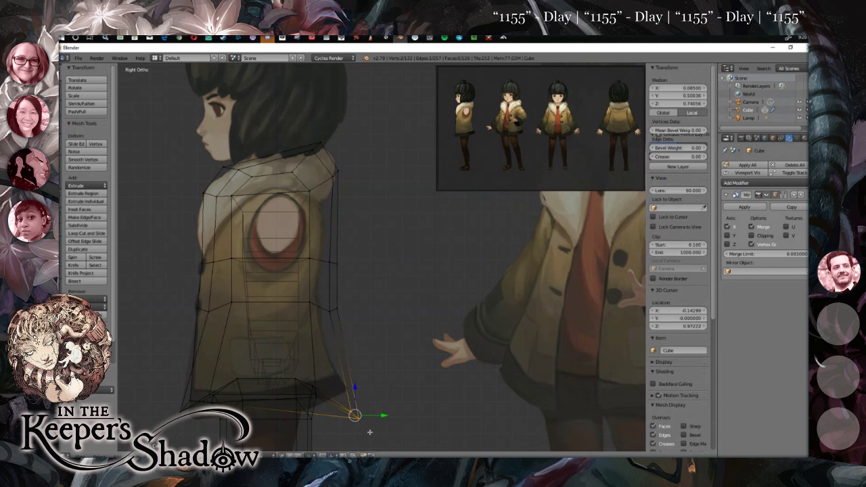
key("g")
key("z")
left_click(356, 360)
key("g")
key("y")
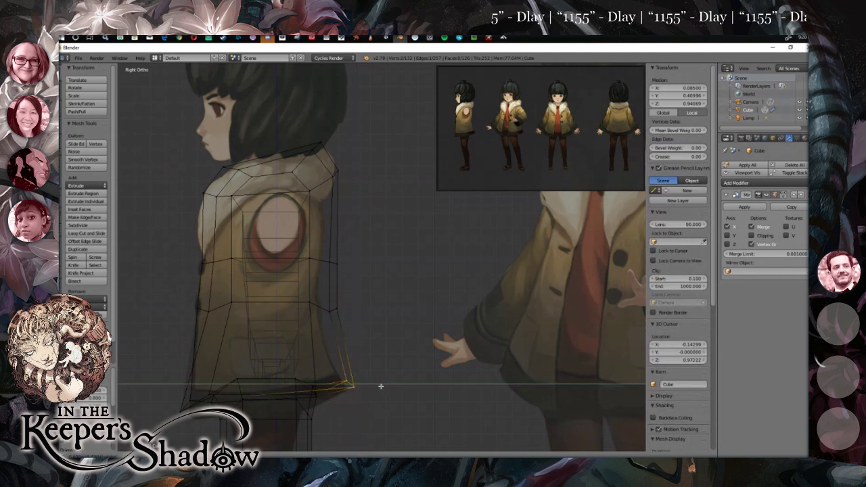
left_click(359, 363)
Fine-tune the back hem vertices along Z and Y until they meet the coat's rear hem corner.
key("g")
key("z")
left_click(373, 394)
key("g")
key("y")
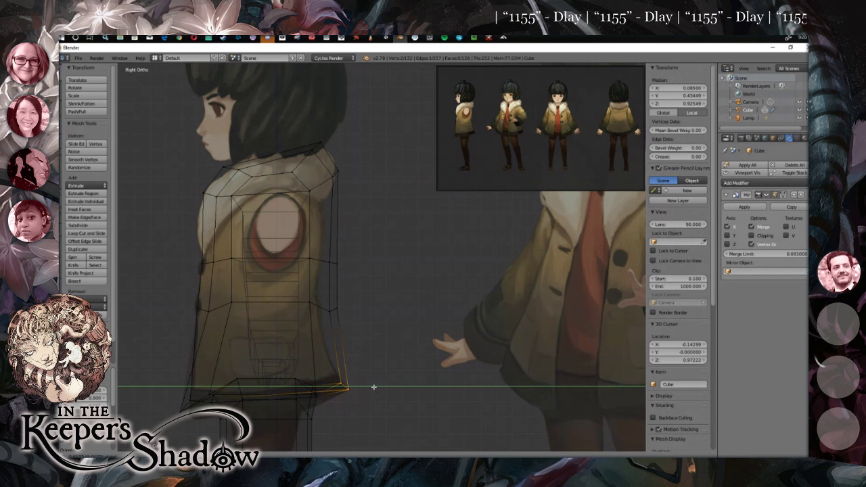
left_click(373, 387)
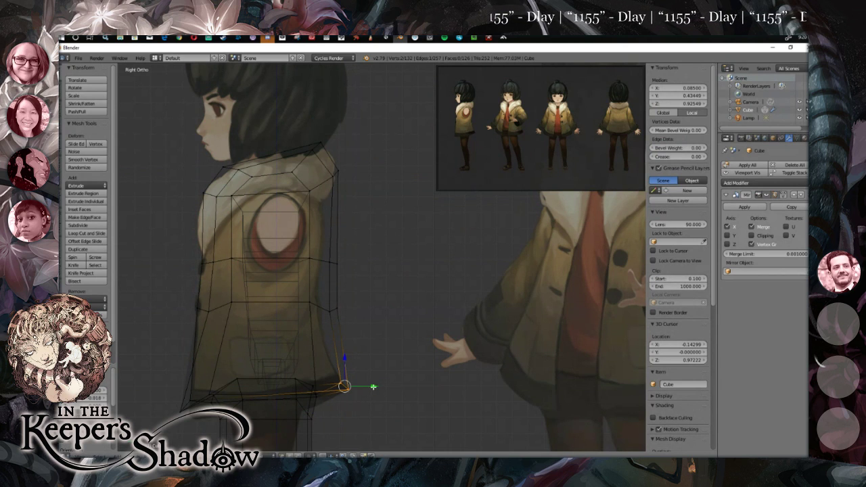
key("g")
key("y")
left_click(376, 387)
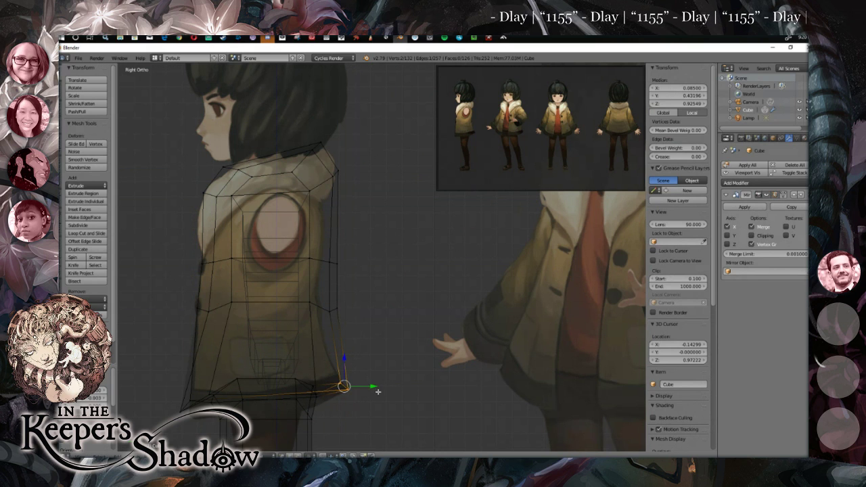
key("a")
Select the inner back hem vertex and adjust its position, checking it against the front reference.
mouse_move(377, 390)
left_mouse_down()
mouse_move(379, 384)
mouse_move(306, 368)
mouse_move(294, 419)
mouse_move(362, 388)
left_mouse_up()
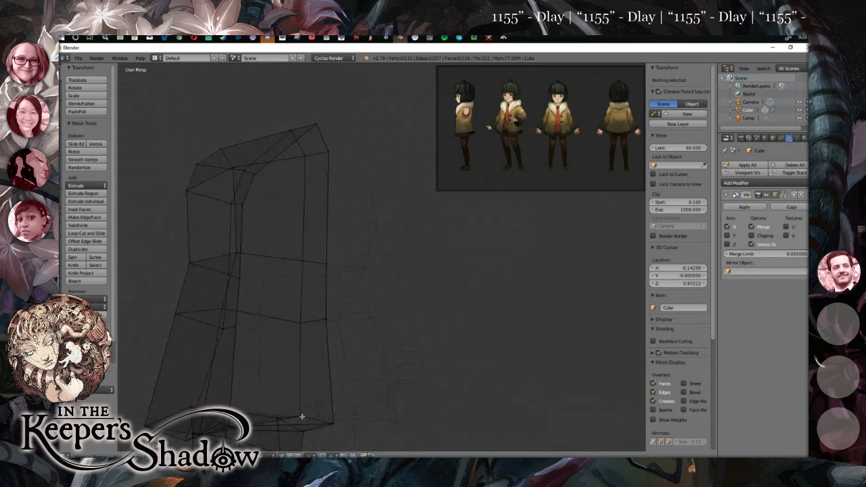
right_click(302, 416)
left_click_drag(302, 416, 290, 431)
left_click_drag(298, 400, 364, 362)
left_click(301, 409)
left_click_drag(332, 337, 332, 342)
left_click_drag(429, 359, 324, 326)
key("KP_1")
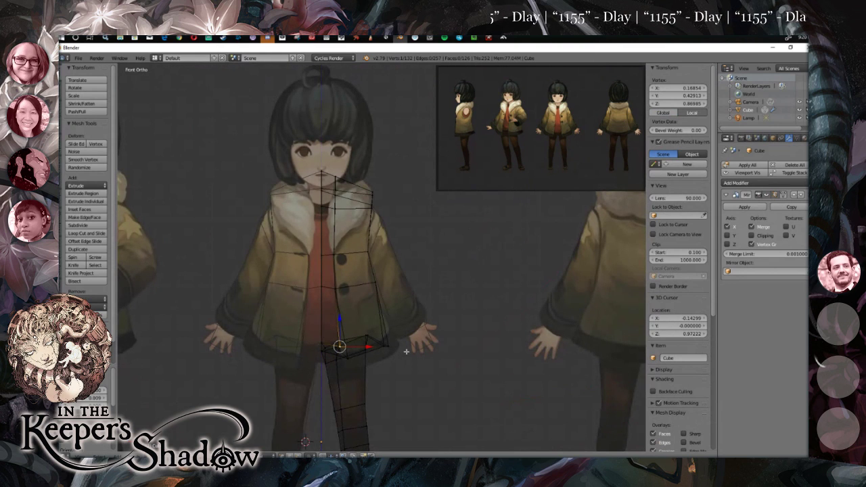
Move the inner back and outer hem vertices outward along X to follow the coat's flared hem.
scroll(354, 346, "up", 4)
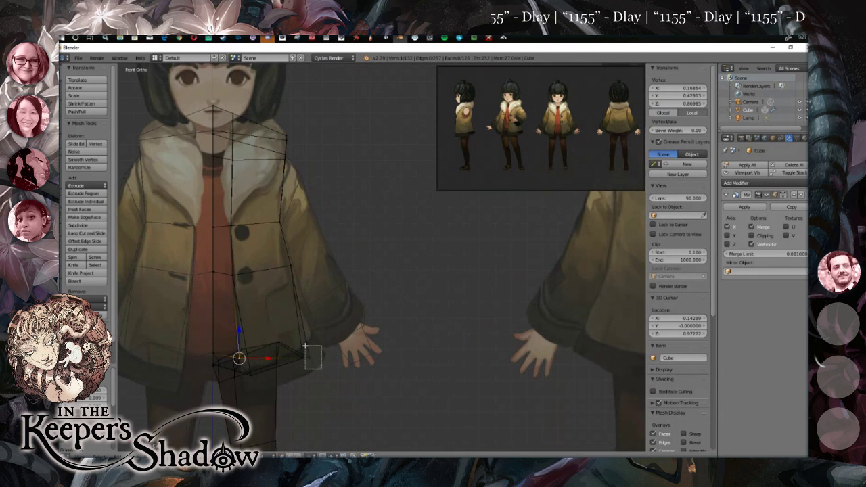
right_click(305, 347, "shift")
key("g")
key("x")
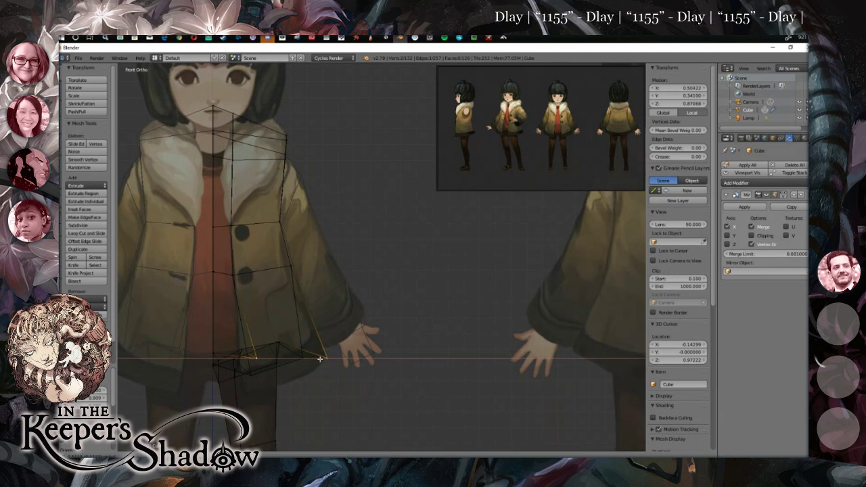
left_click(318, 359)
left_click_drag(320, 360, 312, 361)
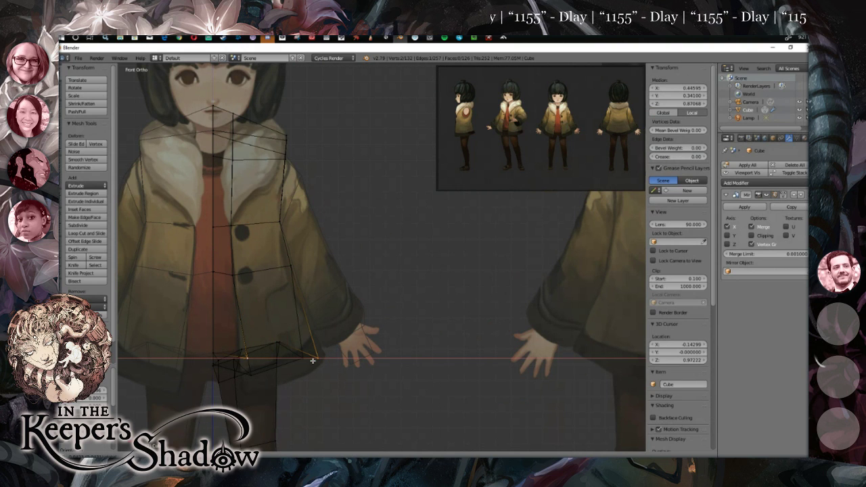
left_click(317, 361)
key("a")
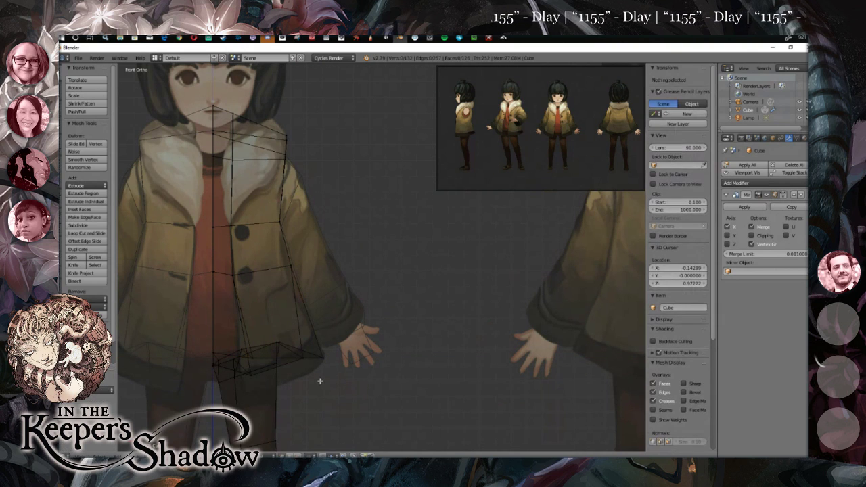
Display the mesh in solid shading and examine the coat's flared hem from several angles.
left_click_drag(302, 374, 343, 364)
key("KP_1")
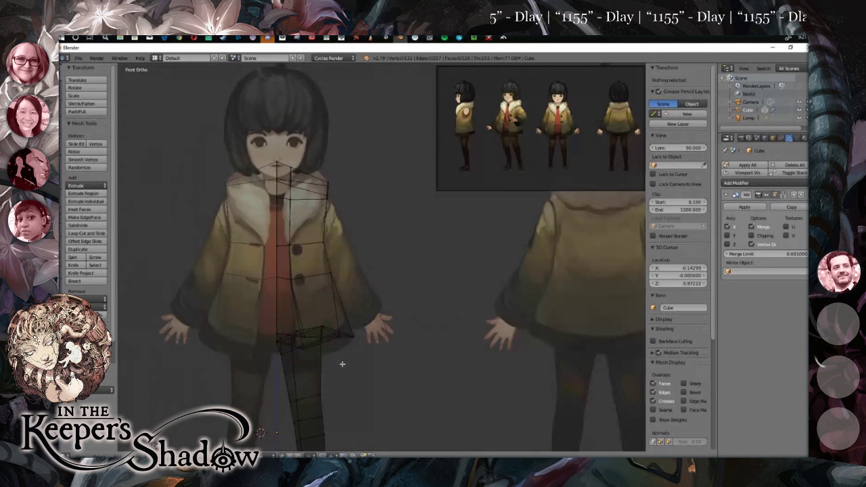
left_click_drag(364, 356, 340, 408)
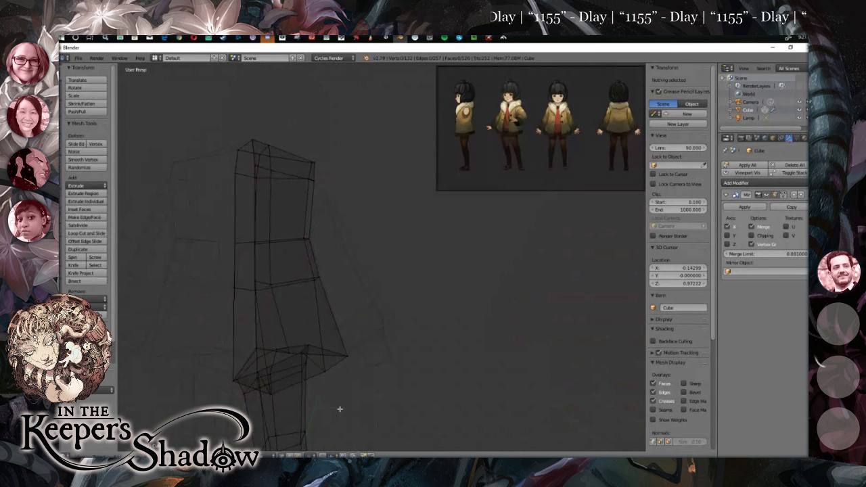
left_click(237, 453)
left_click(203, 413)
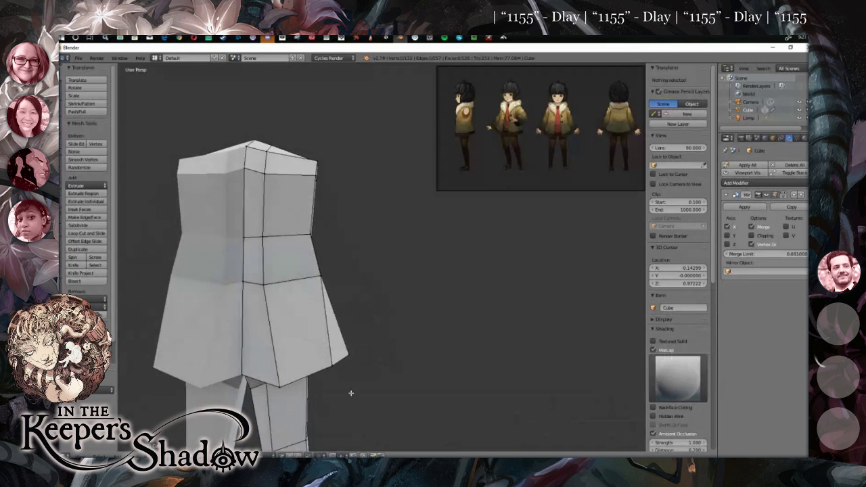
left_click_drag(359, 374, 306, 382)
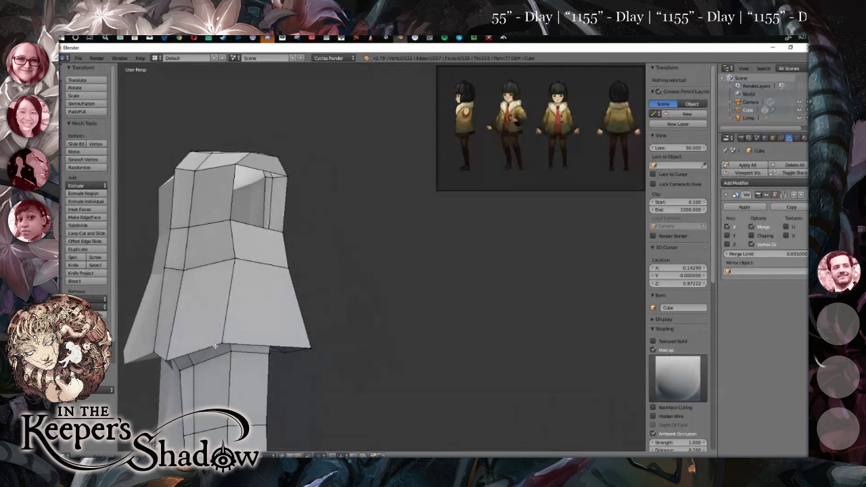
Raise the coat's outer front hem vertex slightly along Z to even out the hemline.
right_click(222, 344)
key("g")
key("z")
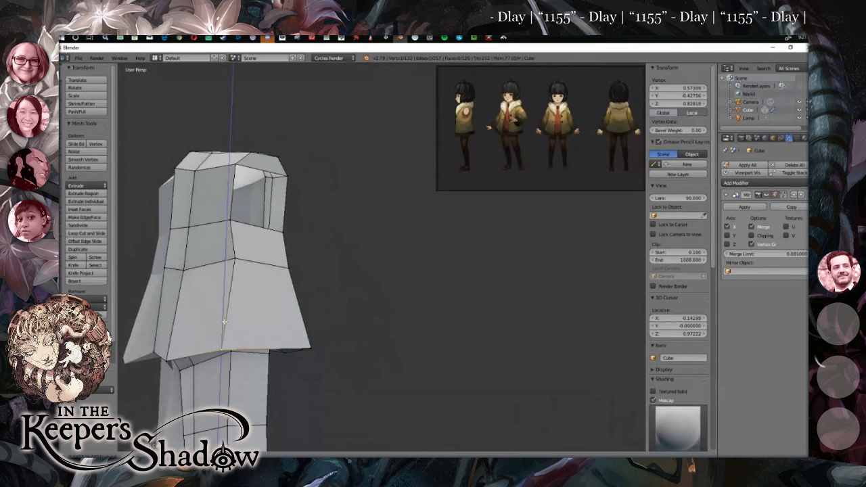
left_click(166, 304)
left_click_drag(166, 304, 319, 275)
scroll(235, 271, "down", 3)
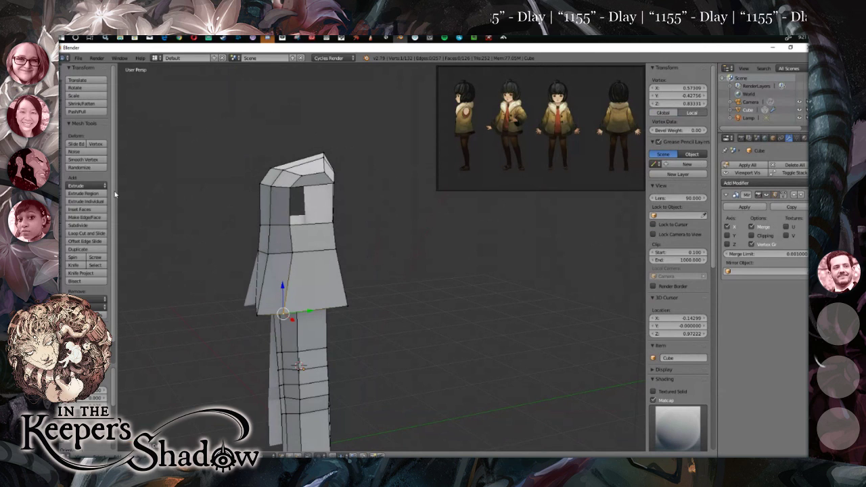
Switch to Object Mode and apply smooth shading to all the character's meshes.
scroll(110, 203, "down", 2)
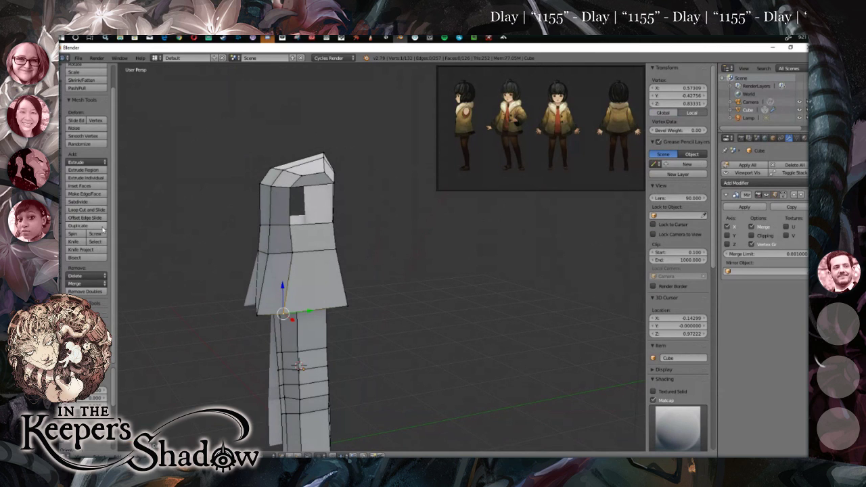
scroll(94, 230, "up", 2)
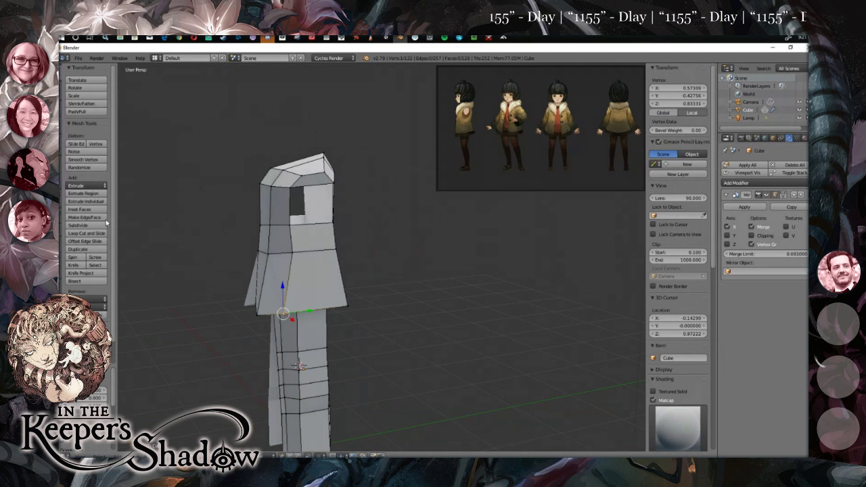
scroll(107, 223, "down", 2)
left_click(163, 453)
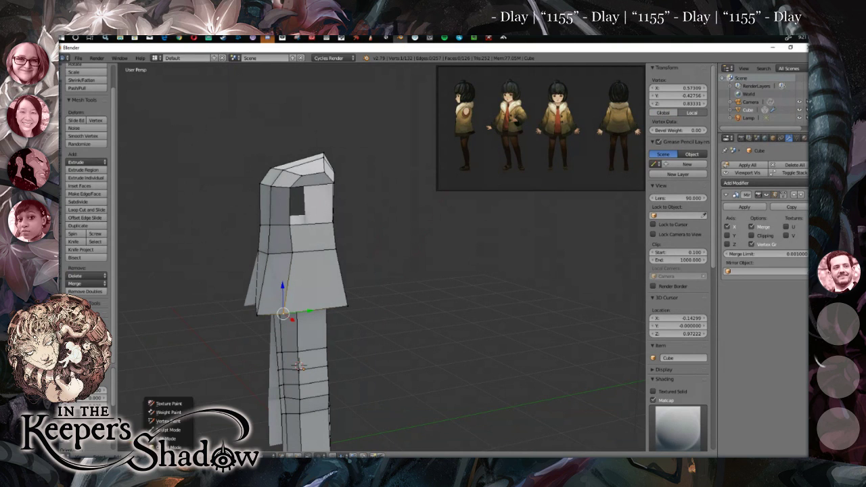
left_click(168, 447)
scroll(111, 223, "up", 2)
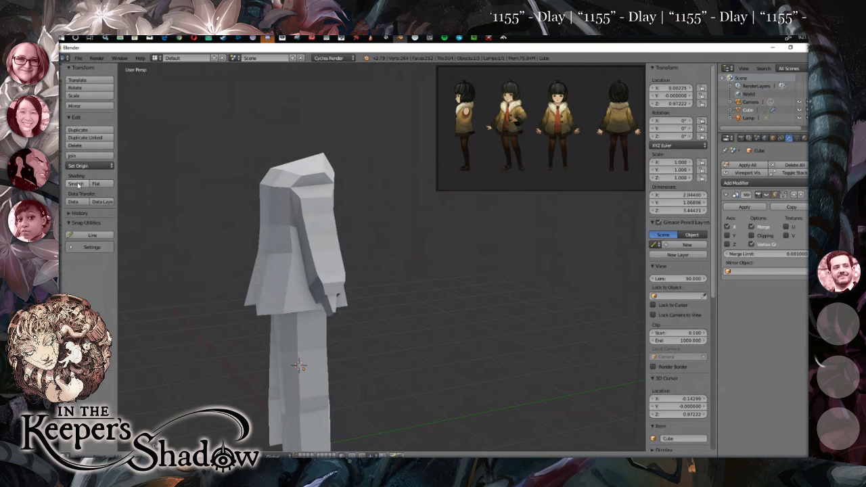
key("a")
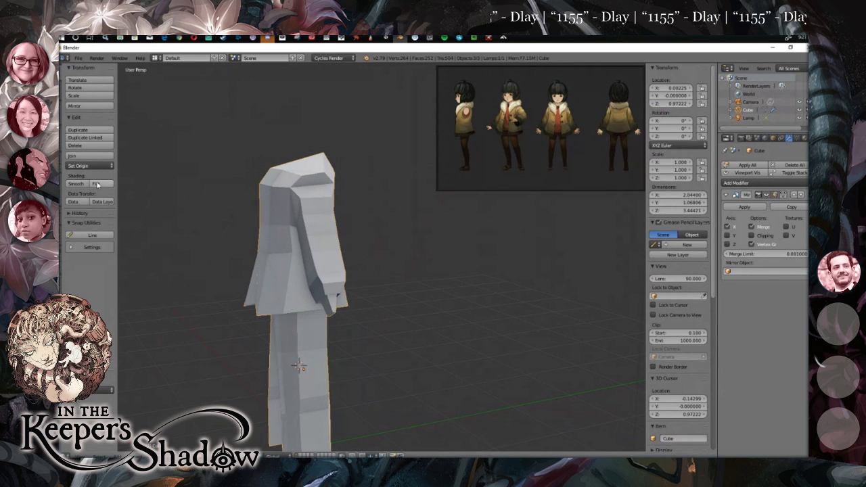
left_click(75, 184)
key("a")
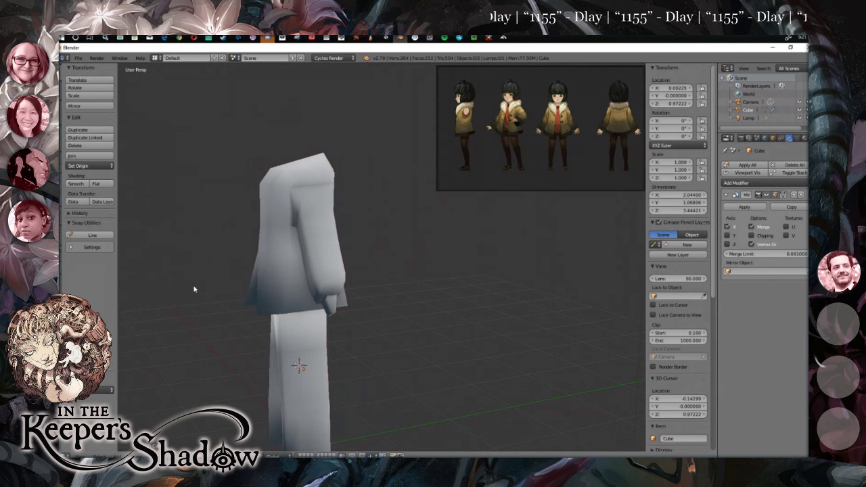
Switch the viewport to wireframe shading and return the body mesh to Edit Mode.
left_click_drag(205, 261, 217, 285)
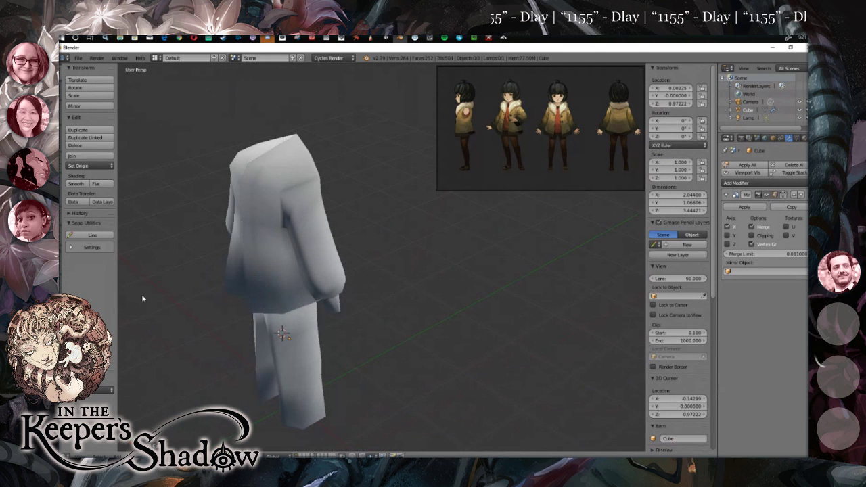
left_click(223, 454)
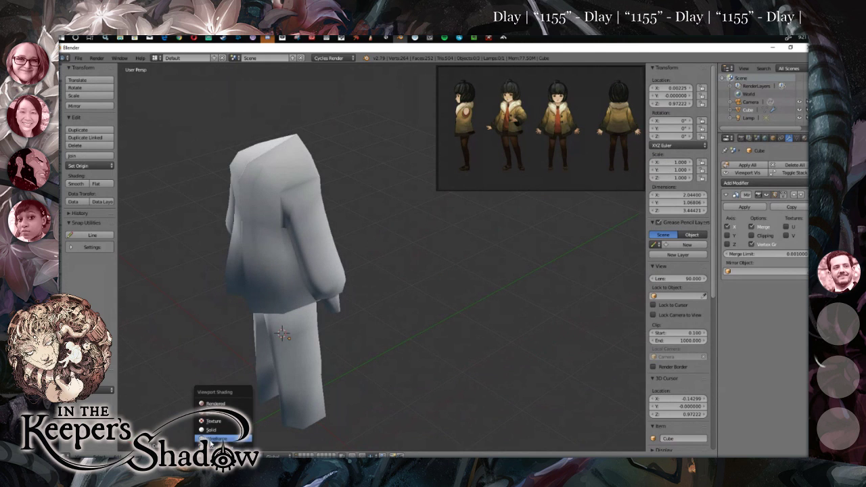
left_click(224, 443)
left_click(173, 454)
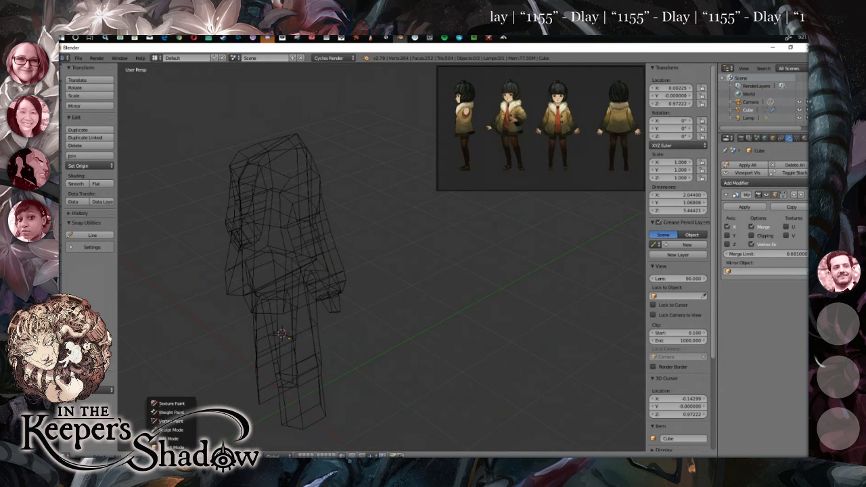
left_click(175, 438)
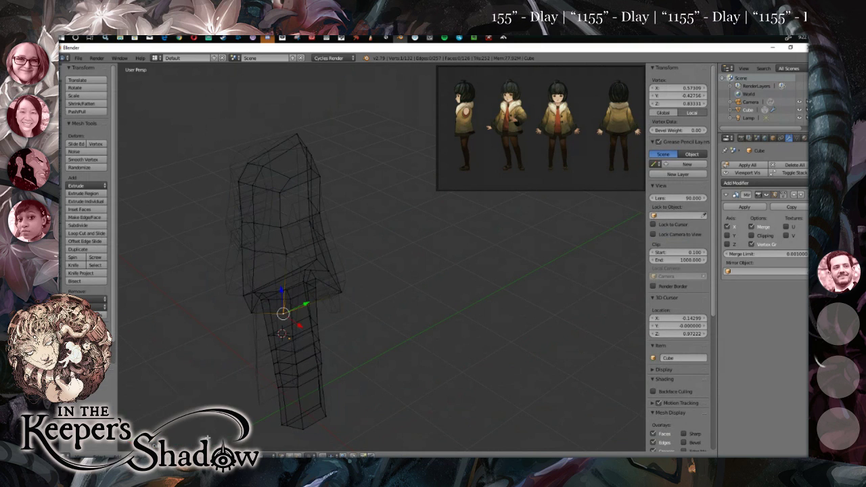
Show the edited mesh in solid shading, inspect the armhole area, and align the view to the right side.
left_click(223, 455)
left_click(223, 455)
left_click(223, 455)
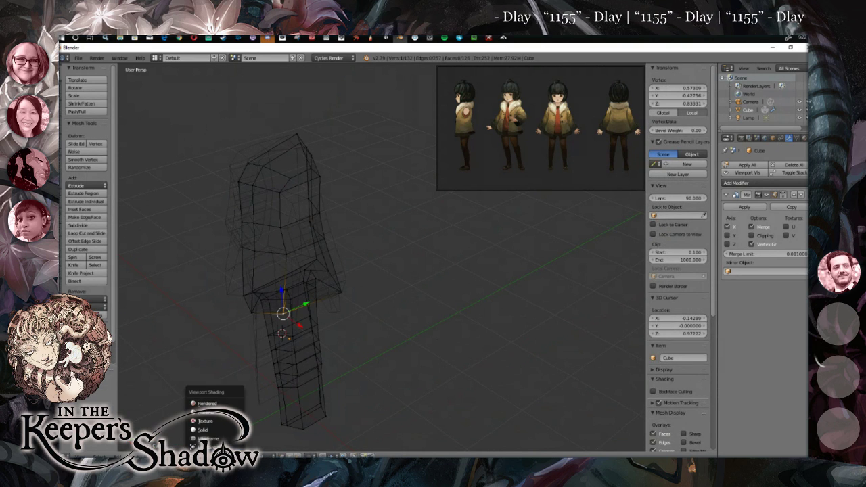
left_click(211, 430)
left_click_drag(194, 333, 163, 330)
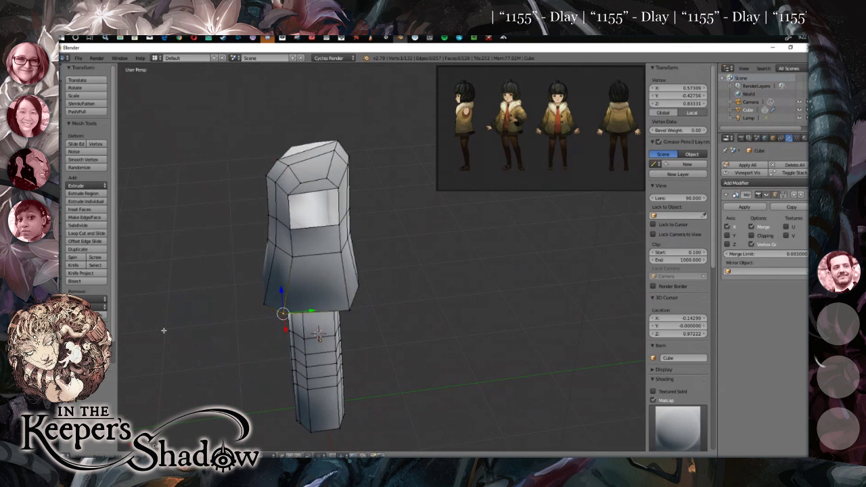
left_click_drag(187, 329, 266, 248)
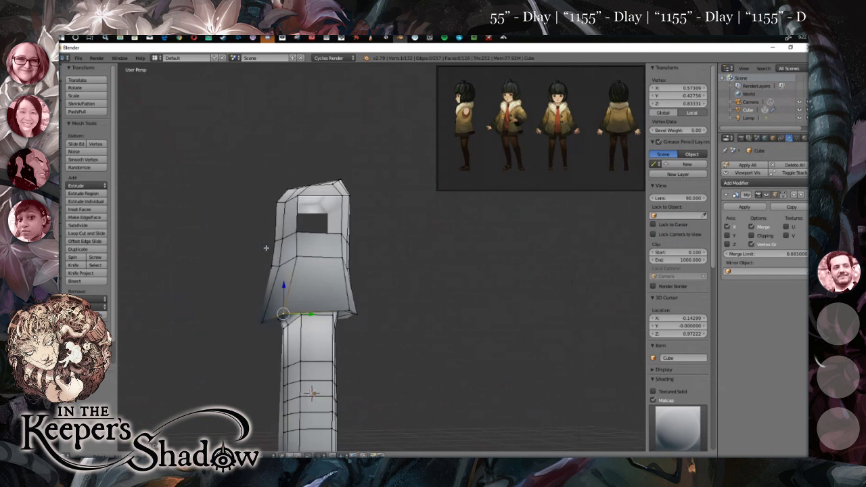
key("KP_1")
key("KP_3")
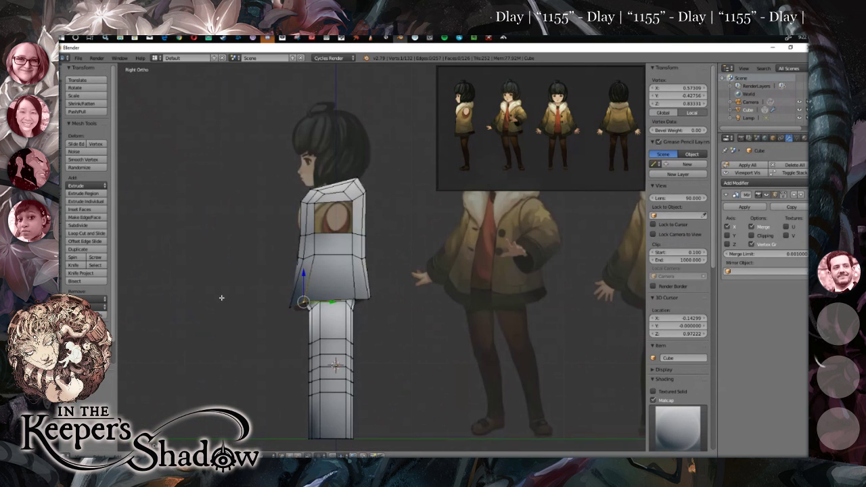
Switch the viewport to wireframe shading and deselect the coat's hem vertex.
key("z")
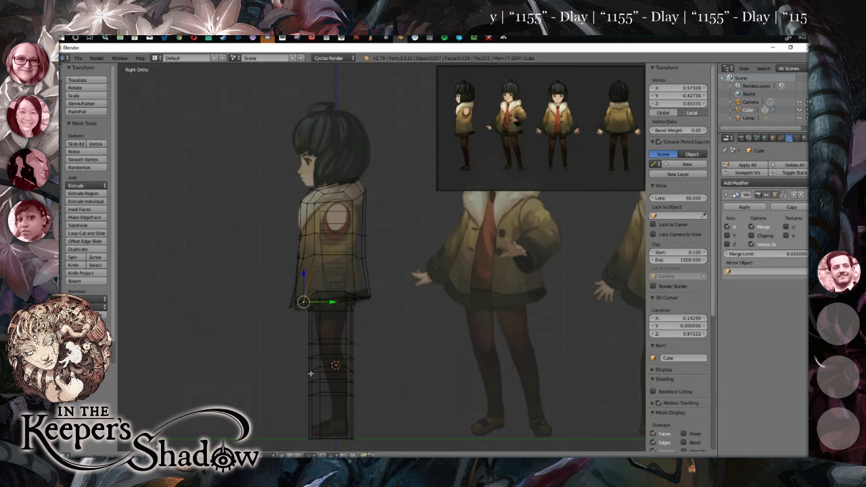
scroll(339, 360, "up", 3)
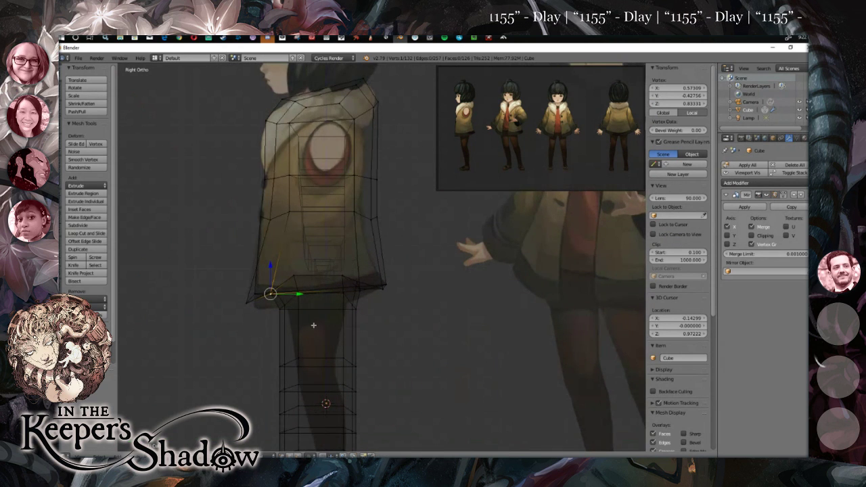
scroll(313, 326, "up", 1)
key("a")
Switch to PaintTool SAI, ink the right-hand eye's lower lid and outline the central fringe lock in dark brown on Layer9.
key("alt+Tab")
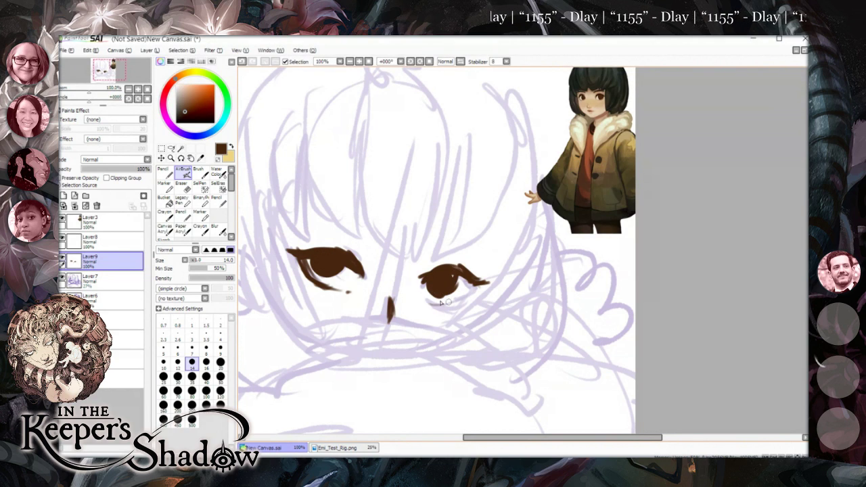
left_click_drag(440, 303, 474, 287)
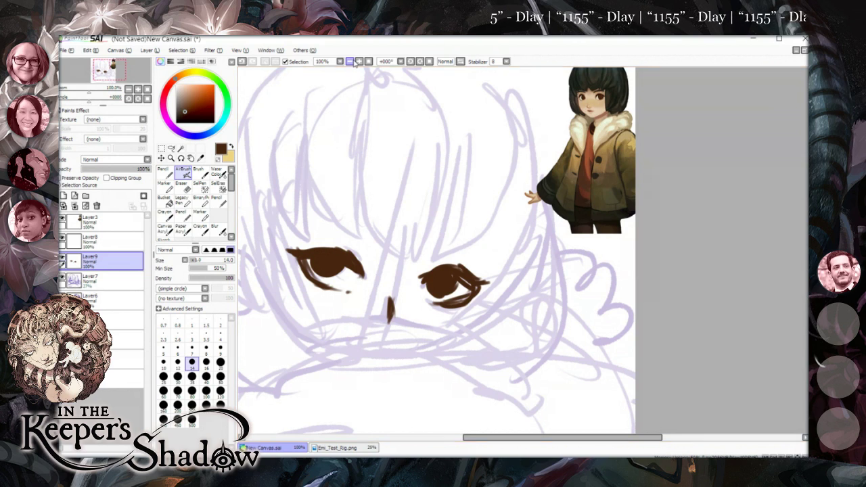
left_click(351, 61)
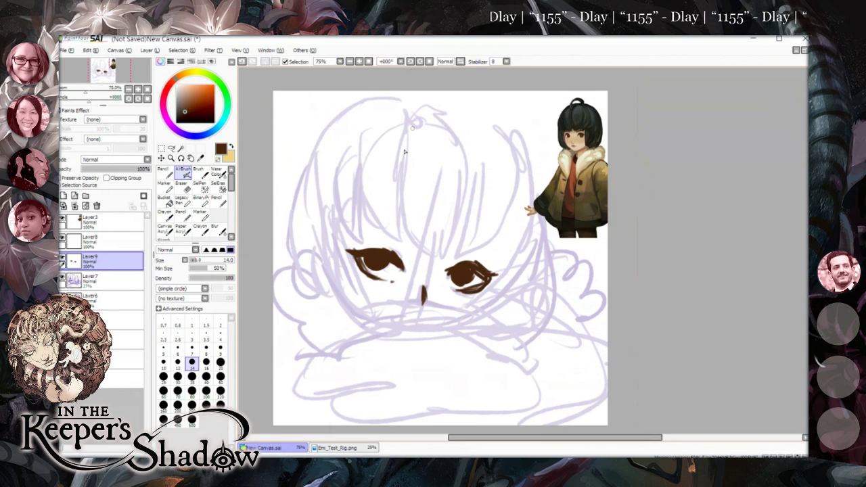
mouse_move(411, 123)
left_mouse_down()
mouse_move(396, 155)
mouse_move(398, 196)
mouse_move(425, 254)
left_mouse_up()
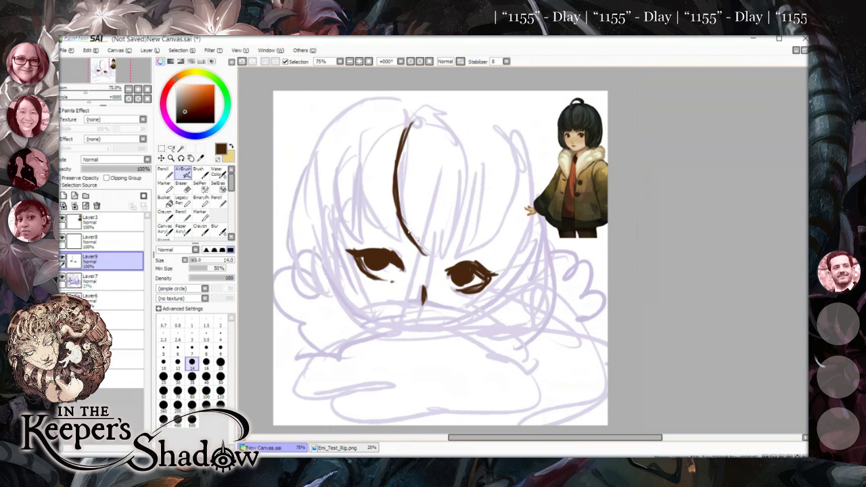
left_click_drag(446, 128, 453, 215)
left_click_drag(456, 155, 450, 233)
left_click_drag(463, 174, 453, 227)
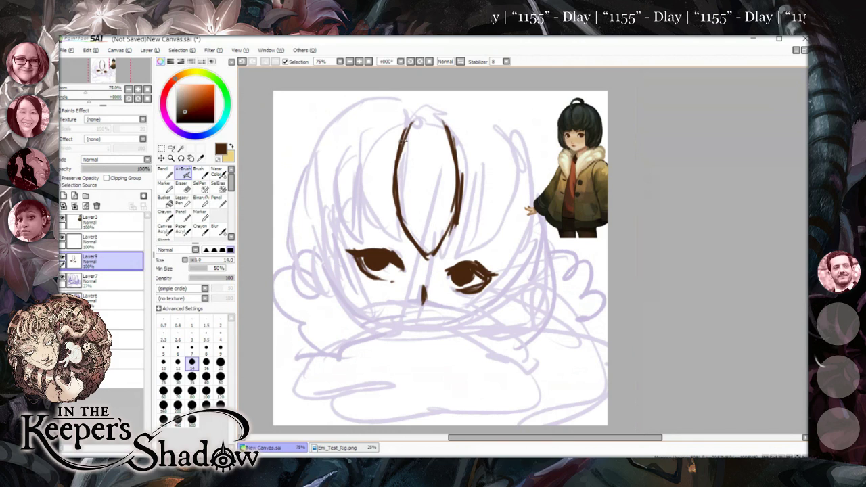
Ink the fringe strands on the left of the forehead and the eyebrows above both eyes.
mouse_move(406, 113)
left_mouse_down()
mouse_move(375, 133)
mouse_move(396, 117)
mouse_move(348, 198)
left_mouse_up()
left_click_drag(356, 162, 371, 241)
left_click_drag(352, 203, 377, 242)
mouse_move(373, 239)
left_mouse_down()
mouse_move(368, 210)
mouse_move(391, 242)
mouse_move(408, 135)
mouse_move(391, 183)
mouse_move(401, 236)
left_mouse_up()
left_click_drag(379, 116, 351, 165)
mouse_move(361, 136)
left_mouse_down()
mouse_move(348, 237)
mouse_move(335, 176)
mouse_move(358, 245)
mouse_move(354, 233)
mouse_move(450, 269)
mouse_move(445, 255)
mouse_move(479, 256)
mouse_move(481, 247)
left_mouse_up()
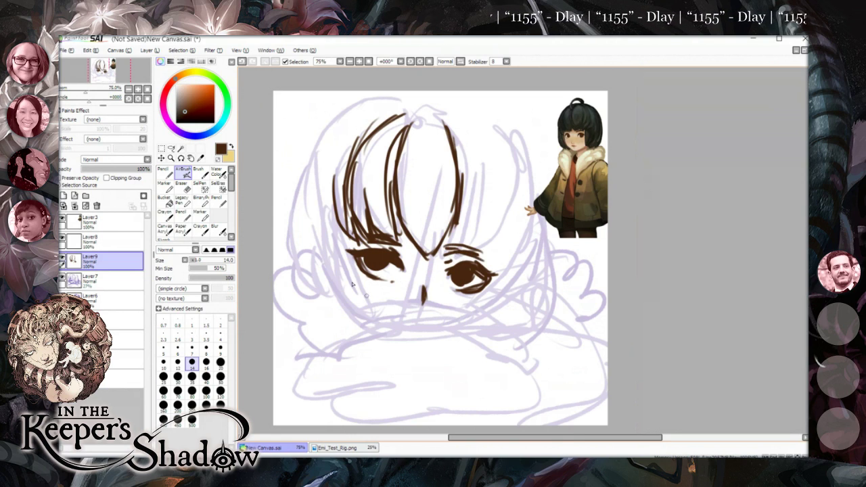
Ink the rounded sleeve shape covering the mouth and begin the arm's curve below it.
mouse_move(369, 317)
left_mouse_down()
mouse_move(404, 308)
mouse_move(376, 310)
mouse_move(444, 306)
mouse_move(467, 319)
mouse_move(456, 304)
mouse_move(469, 315)
mouse_move(448, 316)
mouse_move(493, 322)
left_mouse_up()
left_click_drag(445, 308, 488, 325)
mouse_move(371, 313)
left_mouse_down()
mouse_move(355, 338)
mouse_move(375, 351)
mouse_move(432, 362)
mouse_move(483, 362)
left_mouse_up()
mouse_move(485, 359)
left_mouse_down()
mouse_move(500, 334)
mouse_move(488, 357)
left_mouse_up()
mouse_move(352, 344)
left_mouse_down()
mouse_move(308, 367)
mouse_move(303, 387)
left_mouse_up()
Ink the left side of the bob, with inner strands and the outer contour curving in toward the jaw.
left_click_drag(345, 233, 364, 288)
mouse_move(314, 211)
left_mouse_down()
mouse_move(326, 258)
mouse_move(352, 289)
left_mouse_up()
left_click_drag(325, 250, 362, 296)
mouse_move(326, 154)
left_mouse_down()
mouse_move(315, 216)
mouse_move(328, 148)
mouse_move(377, 109)
mouse_move(405, 110)
mouse_move(385, 105)
mouse_move(304, 153)
mouse_move(319, 137)
mouse_move(289, 236)
left_mouse_up()
left_click_drag(307, 190, 294, 291)
left_click_drag(289, 225, 323, 304)
mouse_move(308, 271)
left_mouse_down()
mouse_move(326, 306)
mouse_move(362, 314)
left_mouse_up()
Ink the fringe strands above and beside the right-hand eye, plus the curled tuft of hair at the crown.
left_click_drag(509, 243, 486, 308)
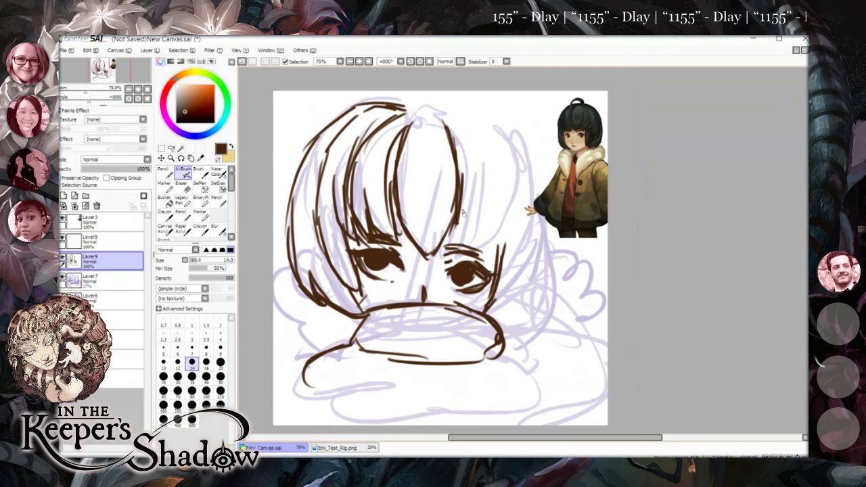
mouse_move(468, 126)
left_mouse_down()
mouse_move(484, 168)
mouse_move(475, 239)
left_mouse_up()
left_click_drag(479, 179, 486, 229)
mouse_move(404, 101)
left_mouse_down()
mouse_move(446, 106)
mouse_move(456, 136)
left_mouse_up()
mouse_move(430, 105)
left_mouse_down()
mouse_move(464, 100)
mouse_move(469, 124)
mouse_move(430, 124)
mouse_move(422, 106)
mouse_move(460, 142)
left_mouse_up()
left_click_drag(469, 138, 443, 155)
mouse_move(473, 103)
left_mouse_down()
mouse_move(460, 154)
mouse_move(463, 143)
left_mouse_up()
Ink the outer contour and inner strands of the bob's right side, and touch up the left jawline.
mouse_move(478, 108)
left_mouse_down()
mouse_move(512, 144)
mouse_move(521, 137)
mouse_move(531, 145)
mouse_move(539, 199)
left_mouse_up()
mouse_move(504, 129)
left_mouse_down()
mouse_move(542, 211)
mouse_move(530, 293)
left_mouse_up()
left_click_drag(540, 247, 535, 260)
left_click_drag(525, 159, 491, 316)
left_click_drag(541, 272, 494, 321)
mouse_move(503, 151)
left_mouse_down()
mouse_move(525, 201)
mouse_move(497, 272)
mouse_move(493, 233)
left_mouse_up()
left_click_drag(498, 203, 480, 256)
left_click_drag(521, 211, 501, 273)
left_click_drag(357, 291, 366, 304)
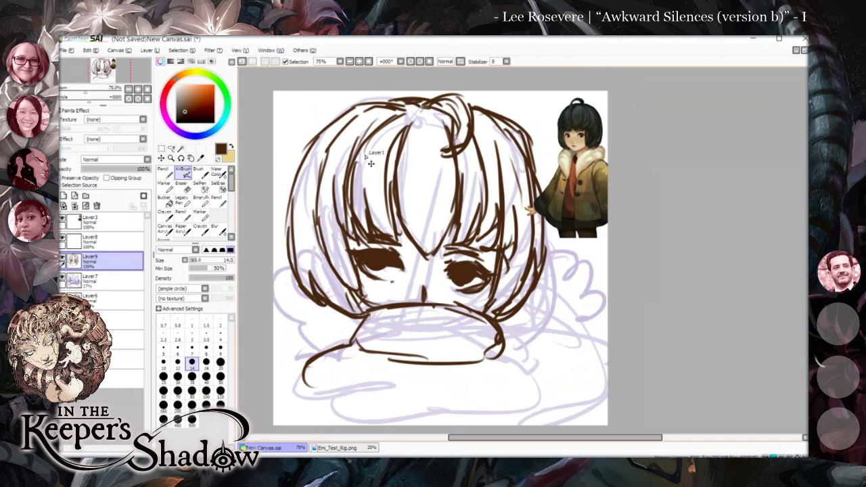
Mirror the canvas view and ink the fur collar tufts on both sides of the head.
left_click(350, 61)
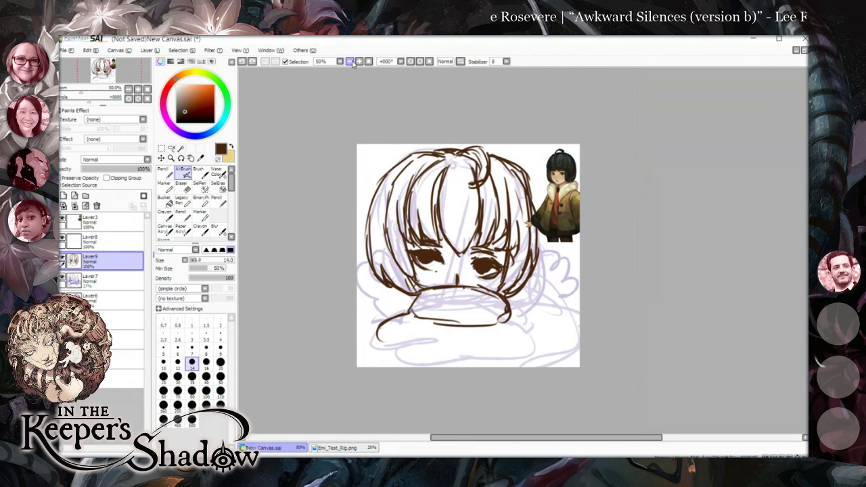
left_click(460, 61)
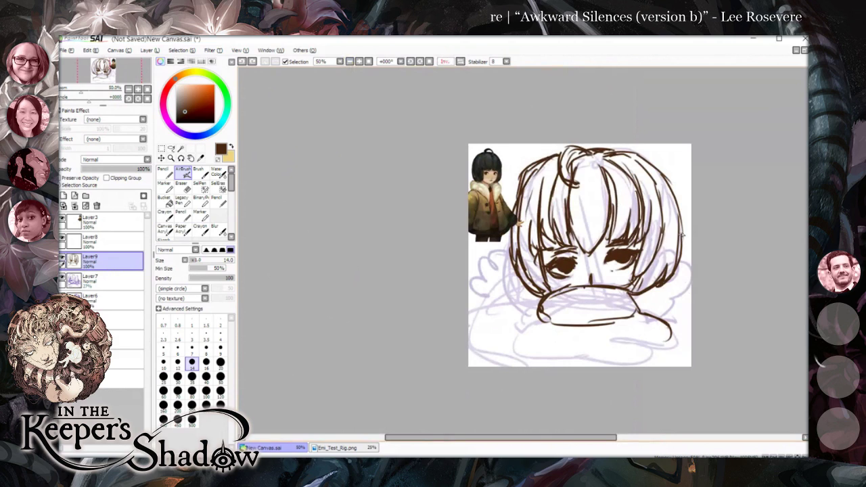
mouse_move(690, 267)
left_mouse_down()
mouse_move(679, 304)
mouse_move(659, 312)
mouse_move(654, 302)
mouse_move(678, 301)
mouse_move(690, 277)
left_mouse_up()
mouse_move(496, 258)
left_mouse_down()
mouse_move(483, 279)
mouse_move(488, 300)
mouse_move(534, 309)
mouse_move(519, 289)
mouse_move(537, 303)
left_mouse_up()
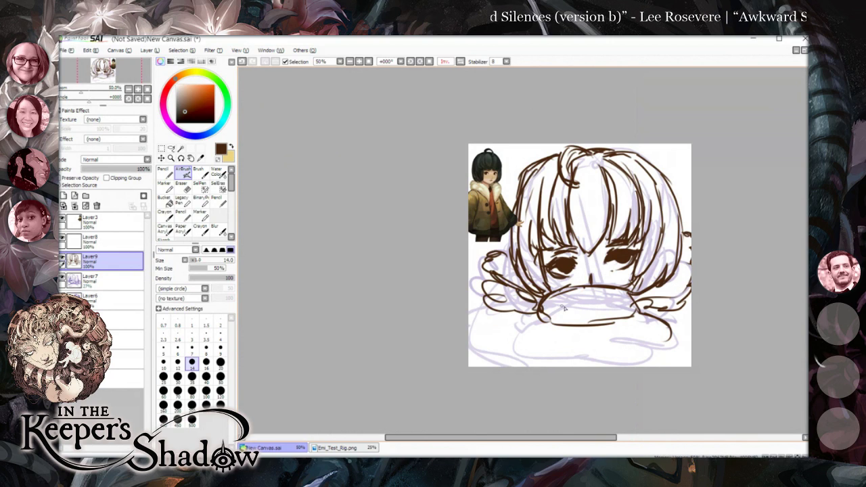
Ink the folded arms and coat sleeves along the bottom of the drawing.
mouse_move(681, 322)
left_mouse_down()
mouse_move(670, 304)
mouse_move(686, 334)
mouse_move(674, 302)
mouse_move(621, 312)
mouse_move(662, 334)
mouse_move(627, 319)
mouse_move(638, 366)
mouse_move(616, 328)
mouse_move(668, 343)
mouse_move(593, 305)
mouse_move(501, 322)
mouse_move(514, 354)
mouse_move(502, 359)
mouse_move(504, 315)
mouse_move(490, 352)
left_mouse_up()
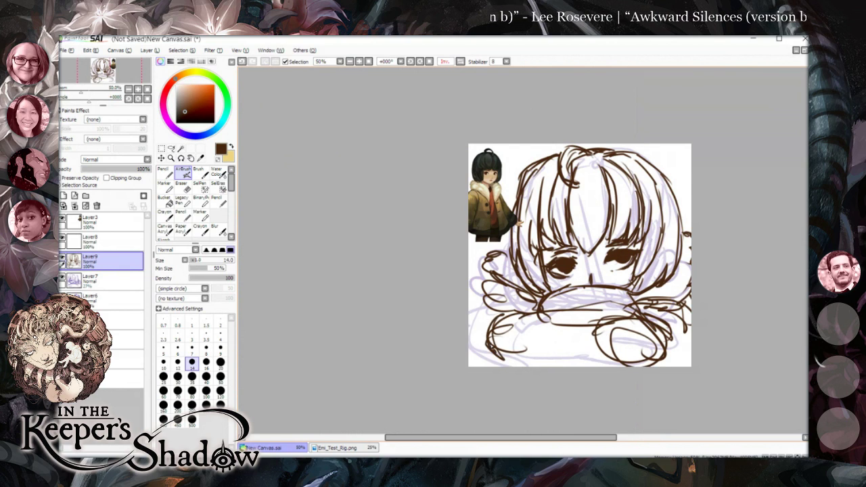
mouse_move(492, 313)
left_mouse_down()
mouse_move(471, 324)
mouse_move(567, 371)
mouse_move(564, 360)
mouse_move(591, 364)
left_mouse_up()
mouse_move(551, 296)
left_mouse_down()
mouse_move(494, 304)
mouse_move(556, 304)
left_mouse_up()
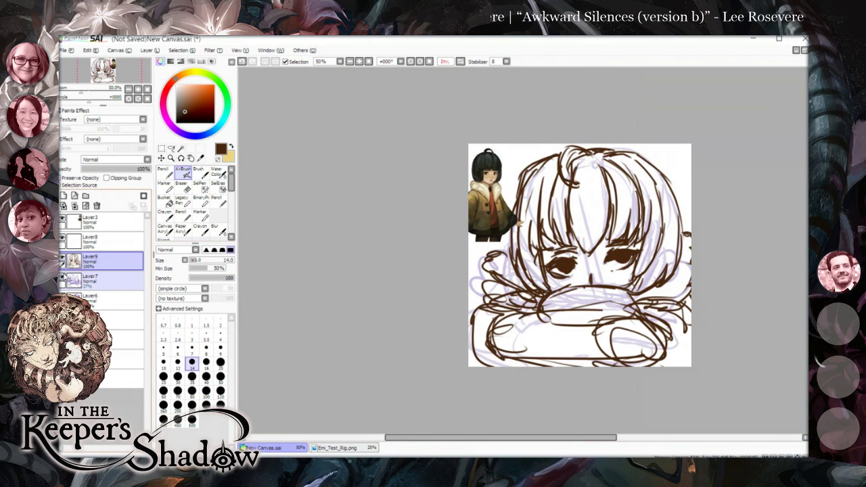
Hide the rough sketch on Layer7, then draw the hand and add more sleeve and collar lines on Layer9.
left_click(63, 278)
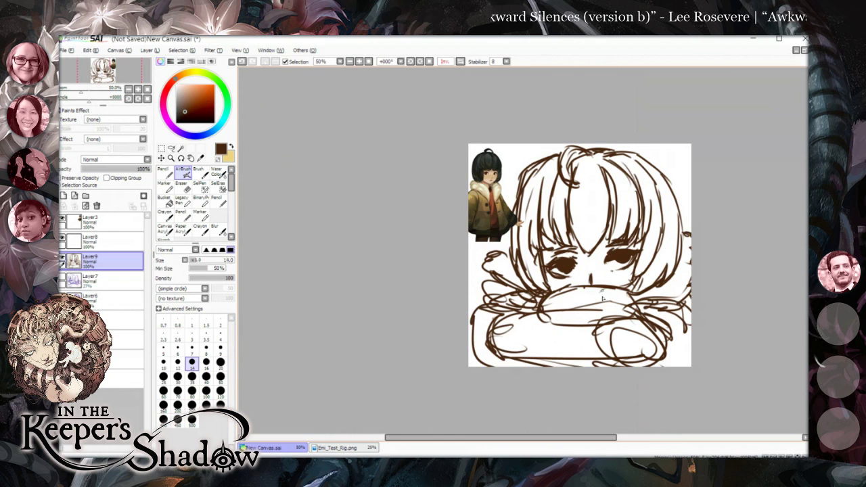
mouse_move(601, 298)
left_mouse_down()
mouse_move(612, 306)
mouse_move(593, 309)
left_mouse_up()
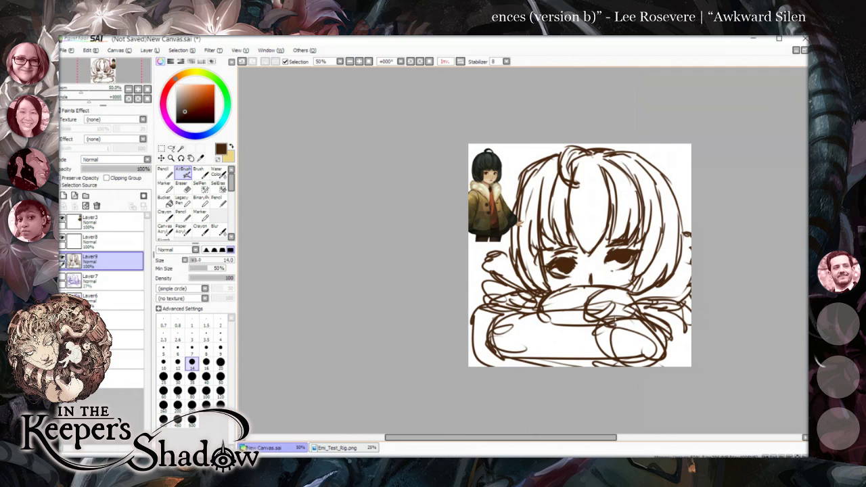
left_click_drag(614, 310, 617, 313)
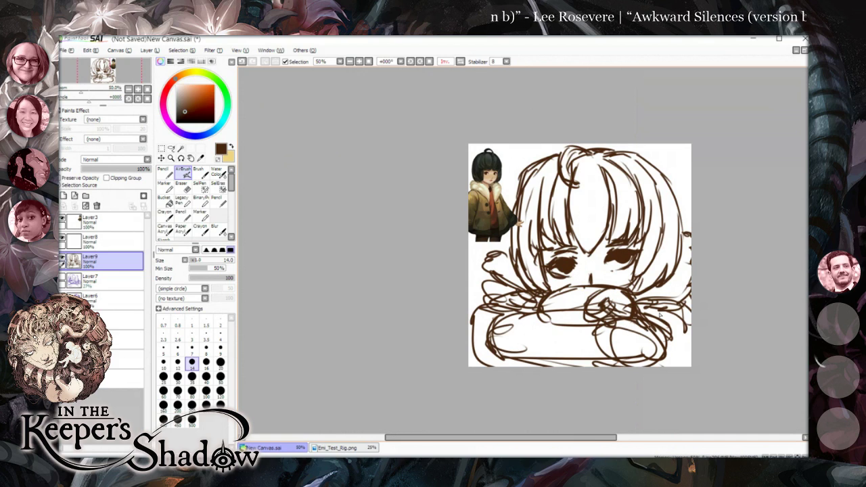
left_click_drag(649, 313, 631, 331)
left_click_drag(611, 296, 631, 295)
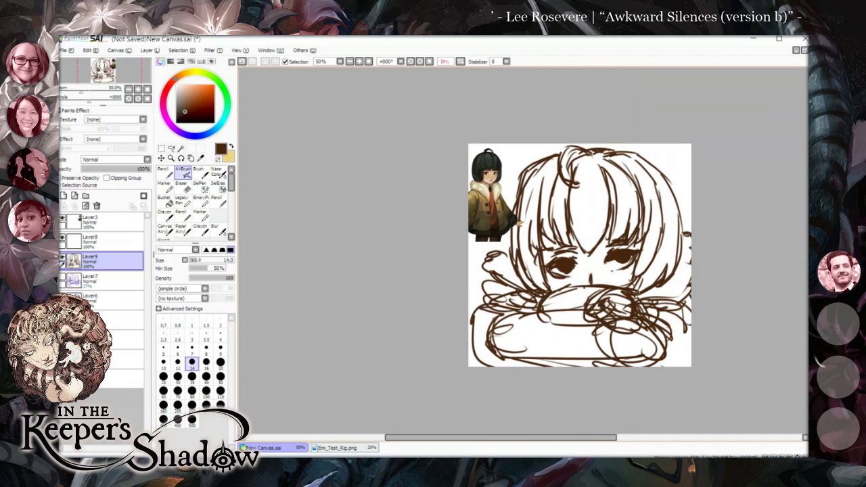
left_click_drag(555, 324, 582, 314)
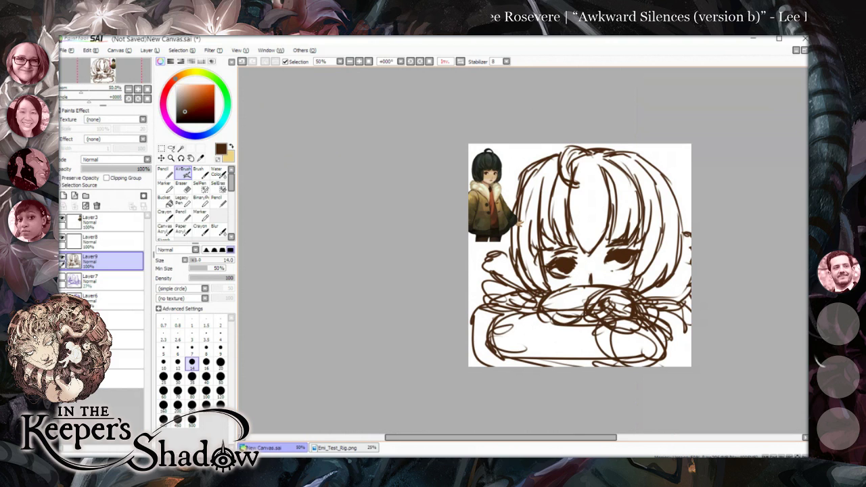
mouse_move(662, 336)
left_mouse_down()
mouse_move(683, 318)
mouse_move(677, 341)
mouse_move(695, 357)
left_mouse_up()
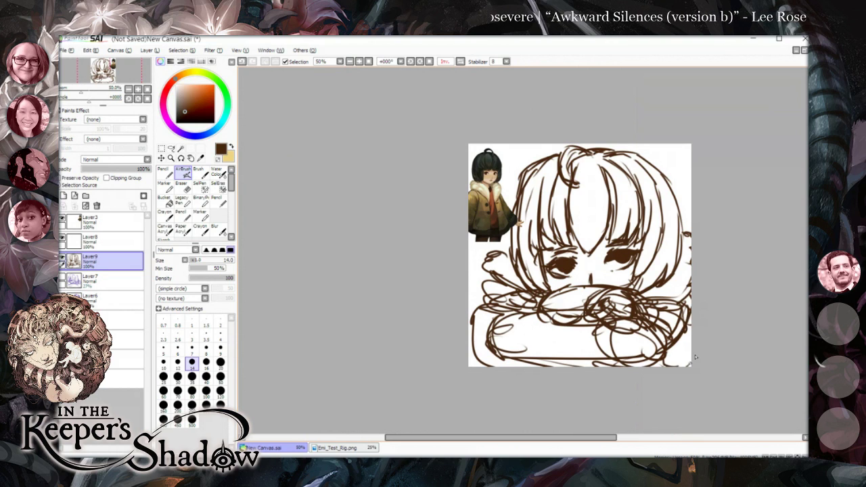
Erase the arm outline at the lower left of the mirrored drawing with the Eraser at size 300.
key("e")
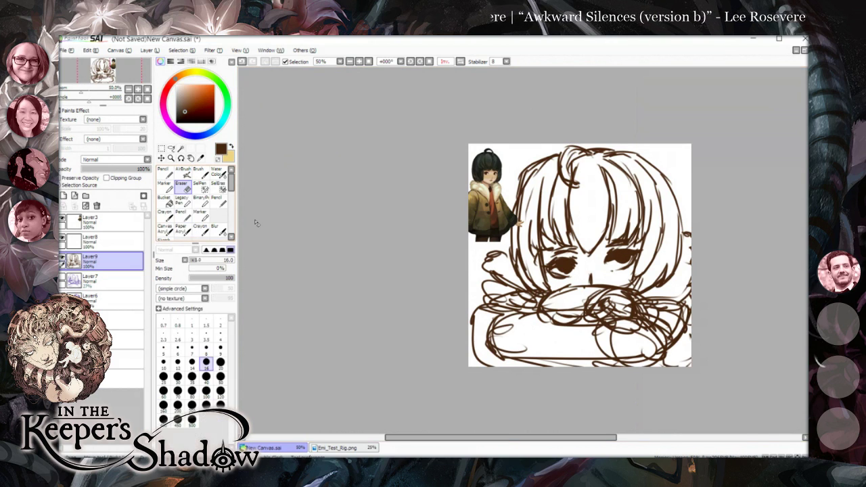
left_click(206, 405)
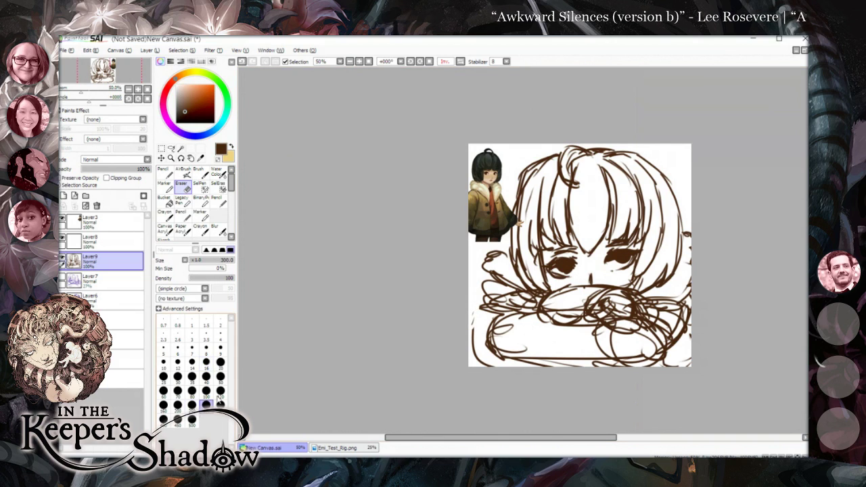
left_click_drag(433, 354, 444, 345)
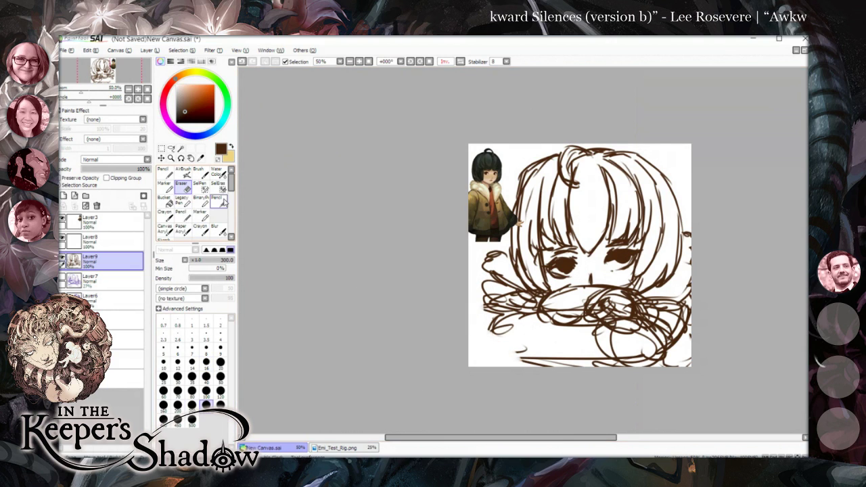
Redraw the erased arm outline with the Brush at size 16 and restore the unmirrored canvas view.
left_click(199, 172)
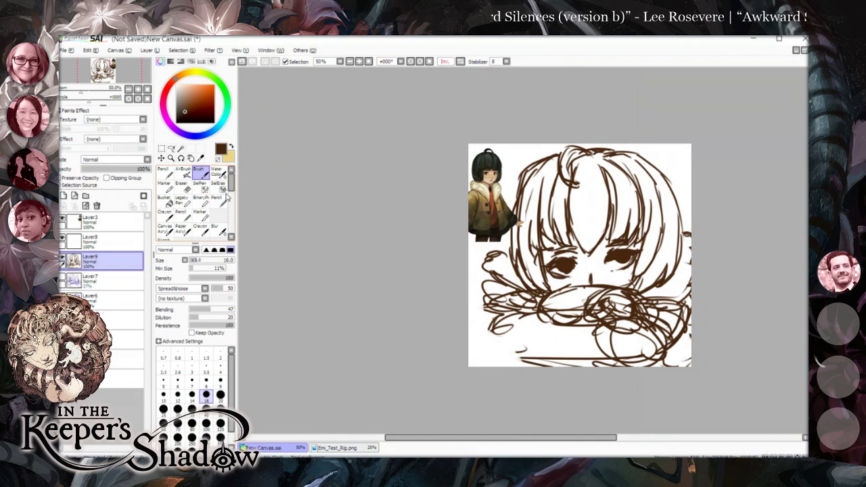
mouse_move(496, 314)
left_mouse_down()
mouse_move(486, 331)
mouse_move(521, 355)
mouse_move(482, 339)
mouse_move(548, 364)
left_mouse_up()
left_click(460, 62)
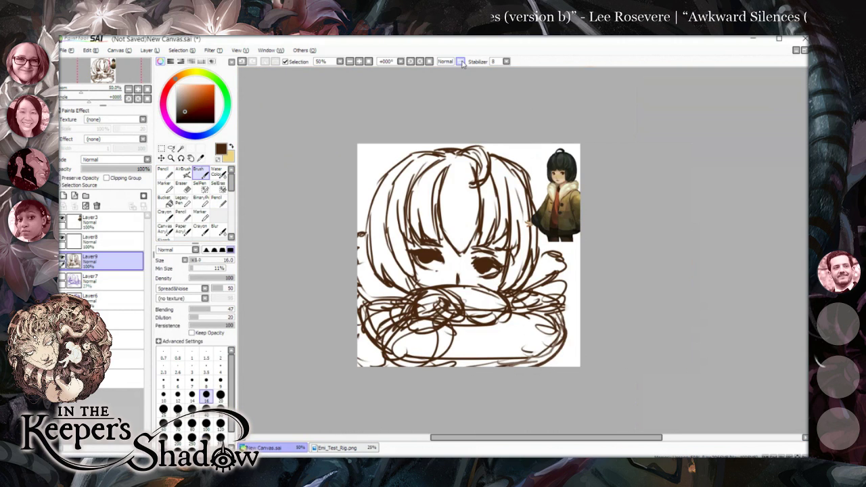
Block in the face with the reference's skin tone on a new layer beneath the line art, using the AirBrush at size 350.
left_click(360, 61)
key("alt")
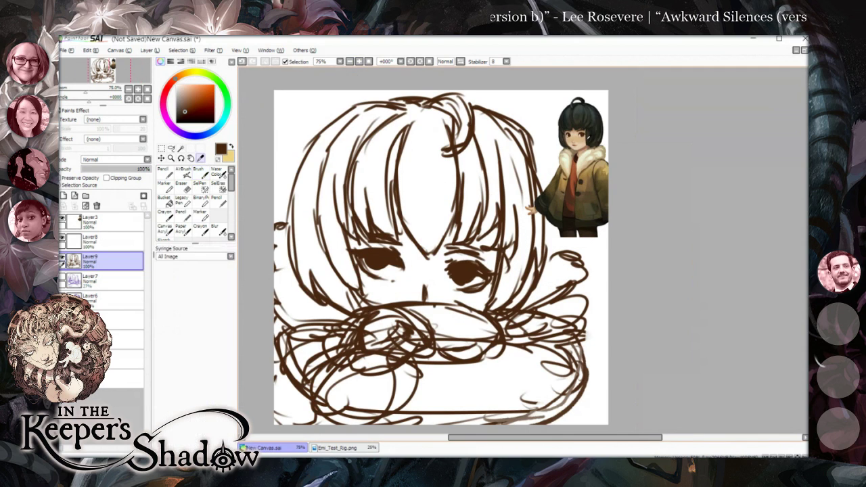
left_click(578, 134)
left_click(63, 196)
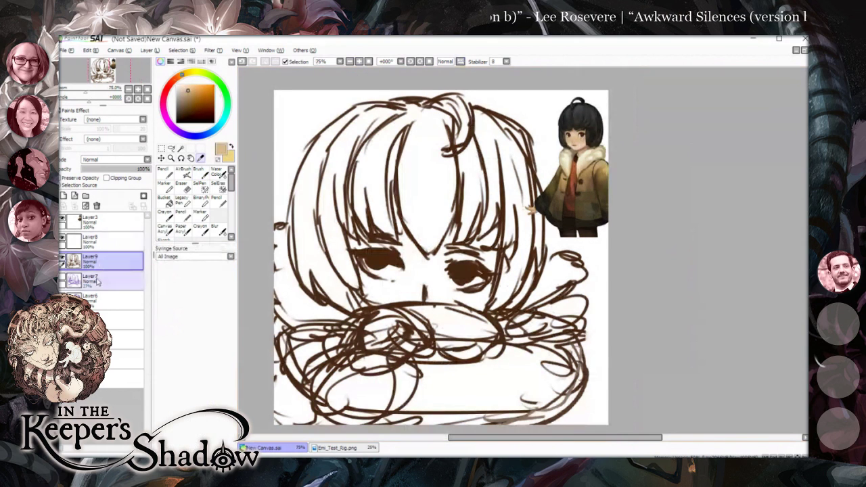
left_click(183, 172)
left_click(221, 406)
mouse_move(404, 276)
left_mouse_down()
mouse_move(395, 279)
mouse_move(457, 276)
left_mouse_up()
Sample the reference's dark hair colour and paint the central fringe lock with the Brush at size 120.
left_click(200, 158)
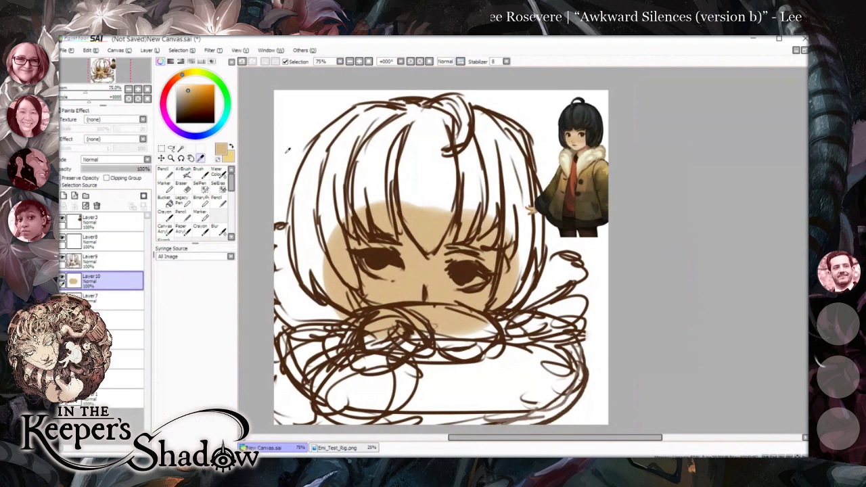
left_click(579, 119)
left_click(184, 172)
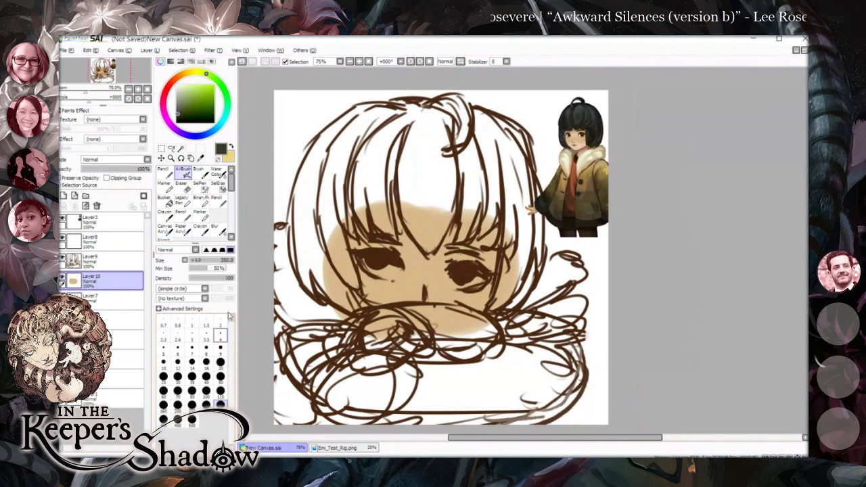
left_click(201, 173)
left_click(221, 424)
mouse_move(408, 134)
left_mouse_down()
mouse_move(426, 237)
mouse_move(429, 195)
left_mouse_up()
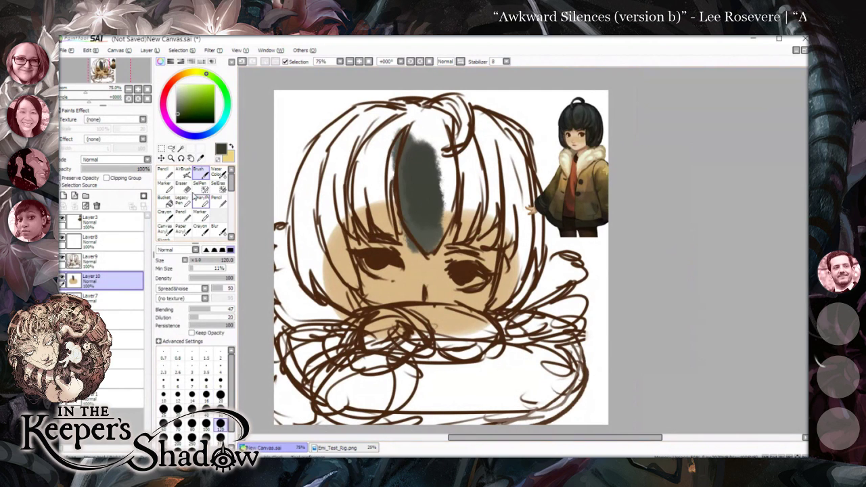
Fill in the rest of the hair with the AirBrush, reducing it to size 80 for the edges and side locks.
left_click(184, 173)
mouse_move(379, 136)
left_mouse_down()
mouse_move(406, 156)
mouse_move(440, 149)
mouse_move(471, 188)
left_mouse_up()
left_click(192, 390)
mouse_move(357, 178)
left_mouse_down()
mouse_move(372, 142)
mouse_move(387, 219)
mouse_move(335, 173)
mouse_move(332, 271)
mouse_move(348, 298)
mouse_move(324, 293)
mouse_move(310, 191)
mouse_move(413, 128)
mouse_move(474, 135)
mouse_move(508, 291)
mouse_move(519, 159)
mouse_move(497, 298)
left_mouse_up()
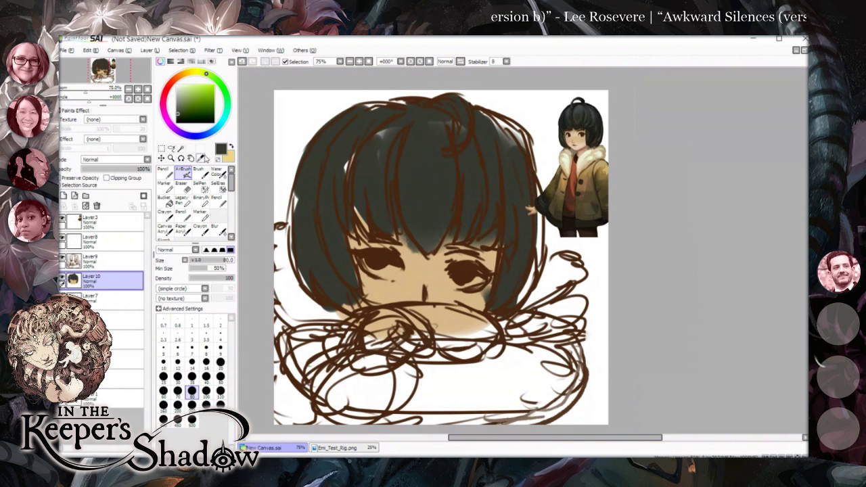
Sample the cream fur colour from the reference and paint the collar on both sides of the head with the AirBrush.
left_click(201, 157)
left_click(598, 154)
left_click(182, 171)
mouse_move(318, 284)
left_mouse_down()
mouse_move(301, 297)
mouse_move(269, 251)
mouse_move(351, 332)
left_mouse_up()
mouse_move(562, 301)
left_mouse_down()
mouse_move(514, 298)
mouse_move(534, 318)
left_mouse_up()
Sample the reference's brown coat colour and block in the folded sleeves with the AirBrush.
key("alt")
left_click(594, 173)
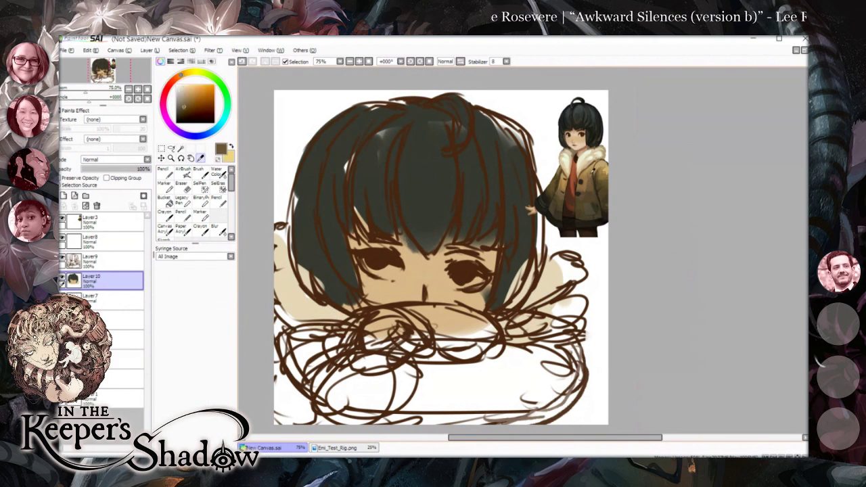
left_click(182, 172)
mouse_move(345, 383)
left_mouse_down()
mouse_move(387, 396)
mouse_move(456, 394)
mouse_move(521, 372)
mouse_move(298, 386)
mouse_move(287, 312)
left_mouse_up()
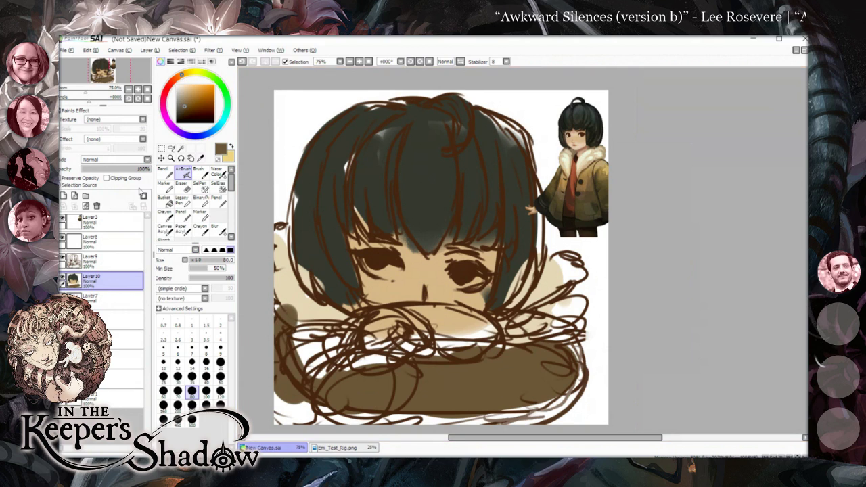
Sample the reference's pale skin colour and paint the hands in front of the mouth with the AirBrush.
left_click(201, 158)
left_click(571, 144)
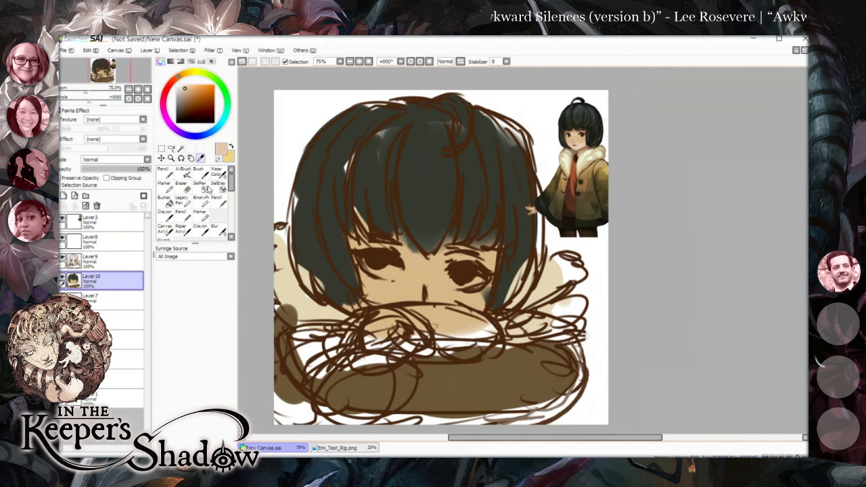
left_click(182, 172)
mouse_move(395, 336)
left_mouse_down()
mouse_move(426, 321)
mouse_move(467, 341)
left_mouse_up()
Duplicate the line sketch Layer9, hide the copy, and merge the original down into Layer10.
left_click(85, 260)
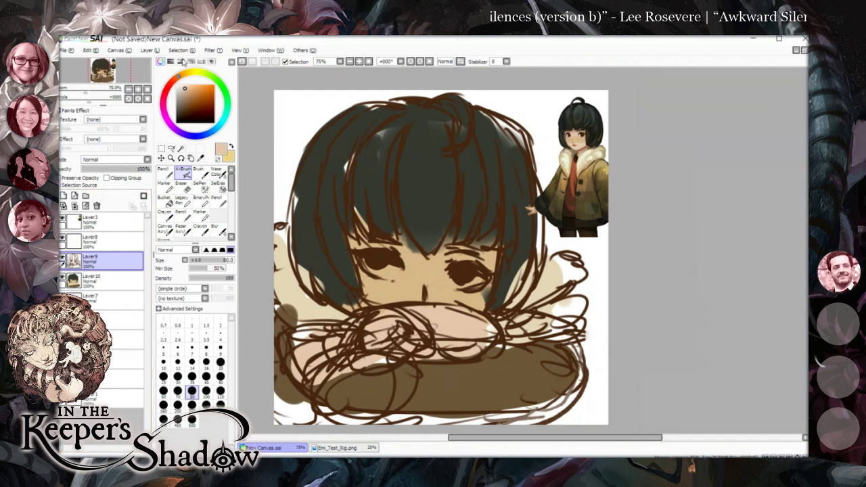
left_click(150, 51)
left_click(154, 86)
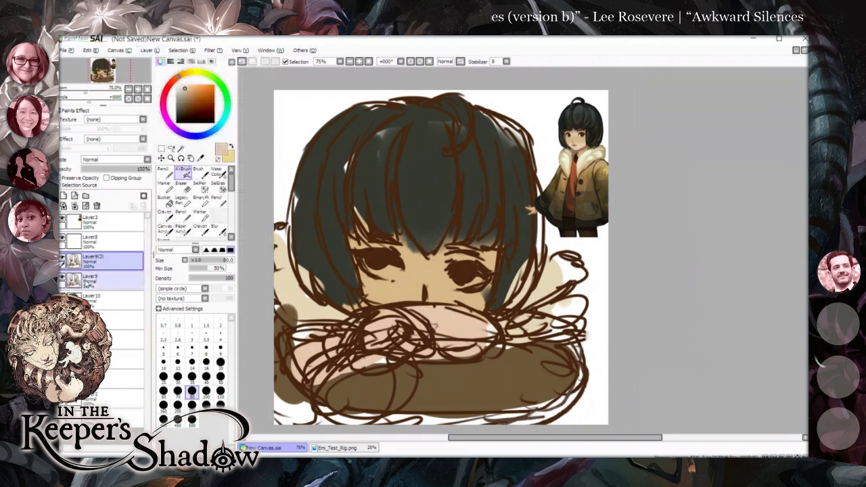
left_click(90, 280)
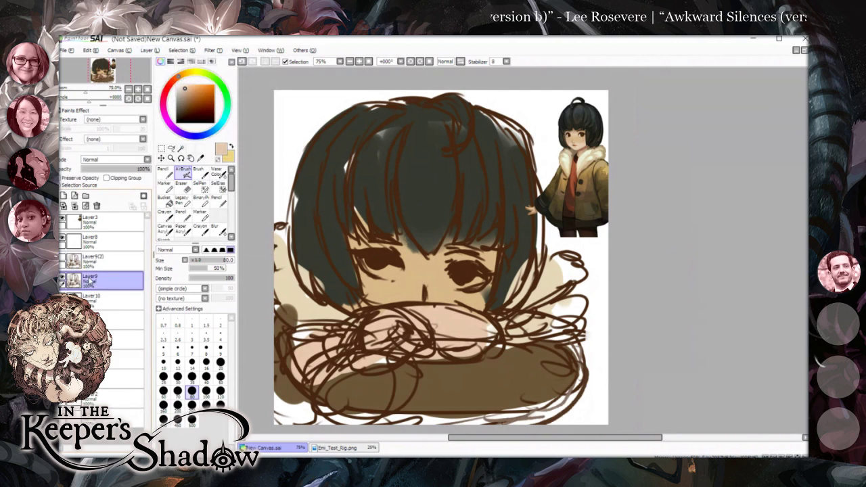
key("ctrl+e")
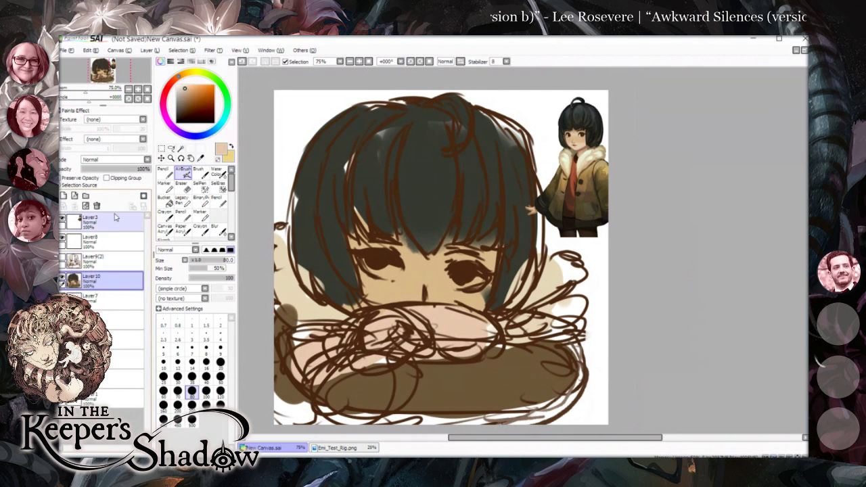
Sample the dark hair colour and paint over the sketch line in the central fringe with the Brush at size 40.
left_click(203, 157)
left_click(533, 120)
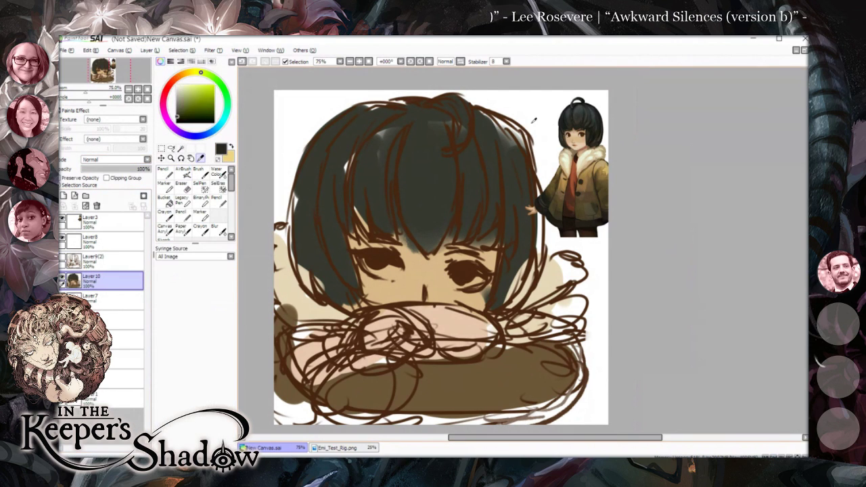
left_click(200, 171)
left_click(206, 396)
left_click(206, 409)
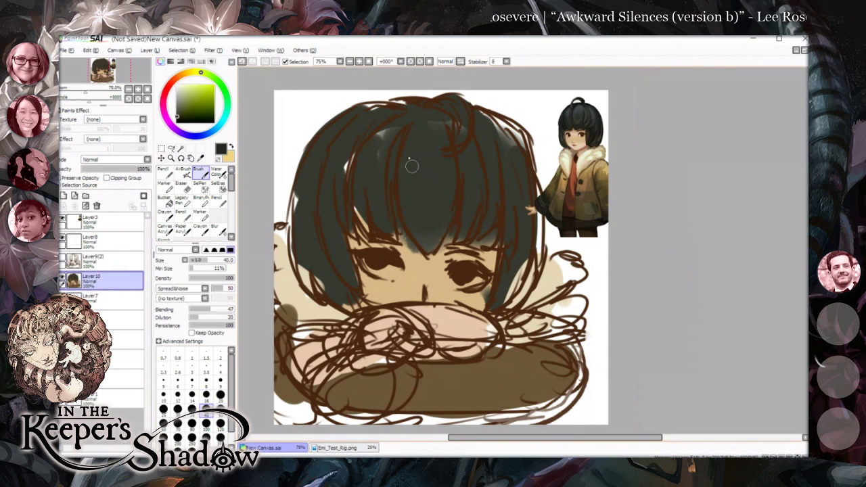
left_click_drag(406, 168, 402, 142)
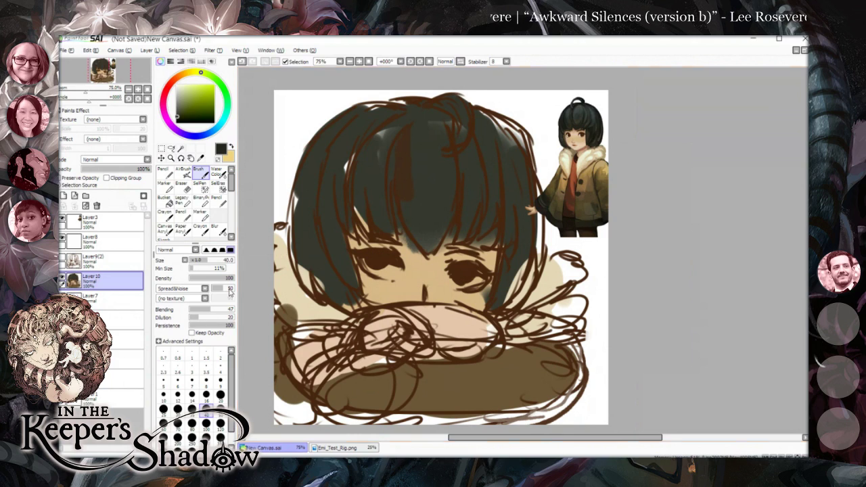
Set the Brush's Blending to 11 and Dilution to 14, keeping Persistence at 100.
mouse_move(209, 321)
left_mouse_down()
mouse_move(221, 309)
mouse_move(196, 323)
left_mouse_up()
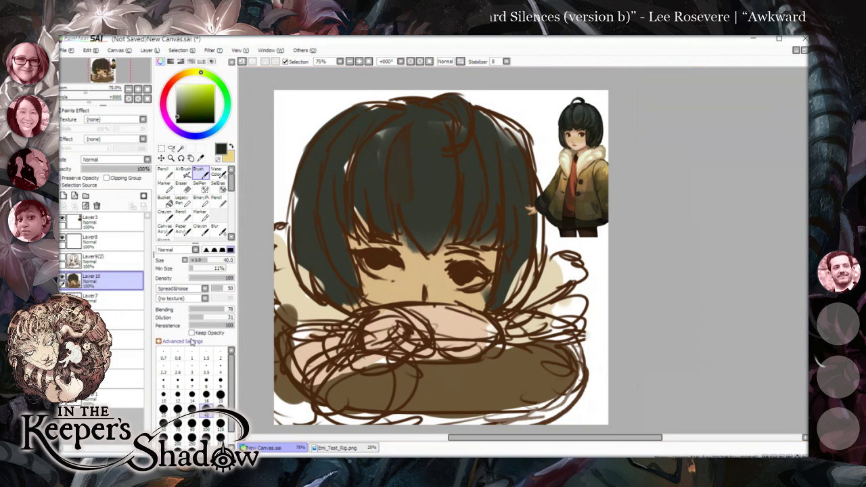
left_click_drag(215, 326, 207, 326)
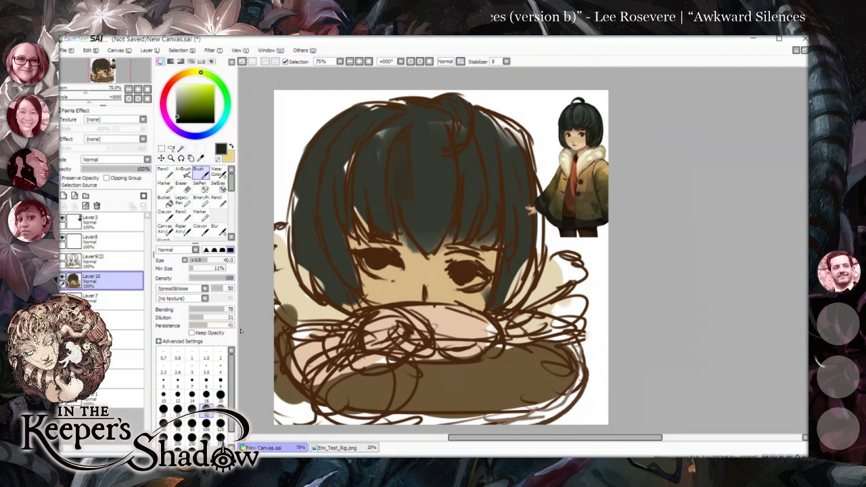
left_click_drag(214, 312, 206, 311)
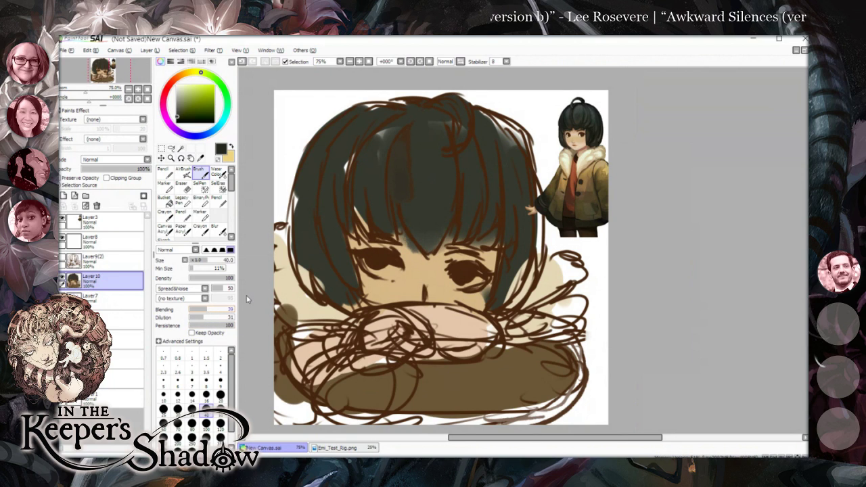
left_click_drag(199, 313, 194, 313)
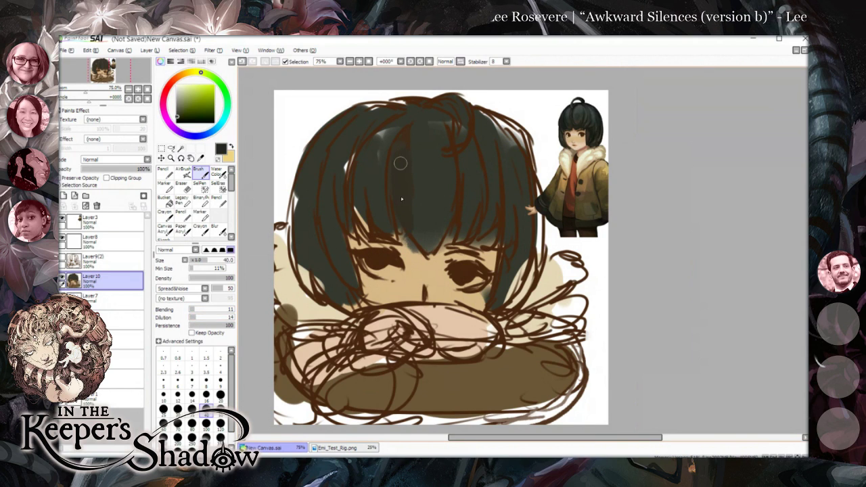
Paint over the sketch lines of the central fringe lock down to its tip, and set the Brush's Dilution to 56.
mouse_move(434, 239)
left_mouse_down()
mouse_move(443, 221)
mouse_move(435, 238)
left_mouse_up()
mouse_move(456, 146)
left_mouse_down()
mouse_move(452, 168)
mouse_move(445, 147)
mouse_move(444, 220)
mouse_move(445, 137)
mouse_move(452, 170)
mouse_move(438, 232)
mouse_move(449, 145)
mouse_move(435, 249)
left_mouse_up()
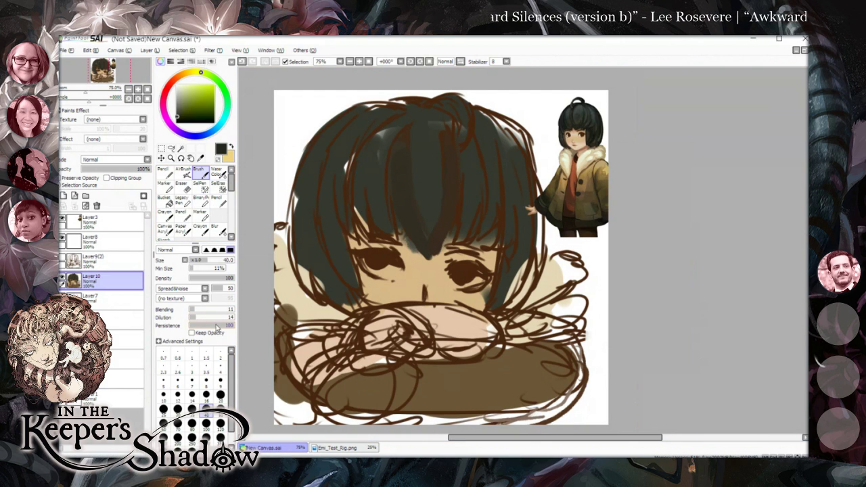
left_click_drag(196, 321, 214, 318)
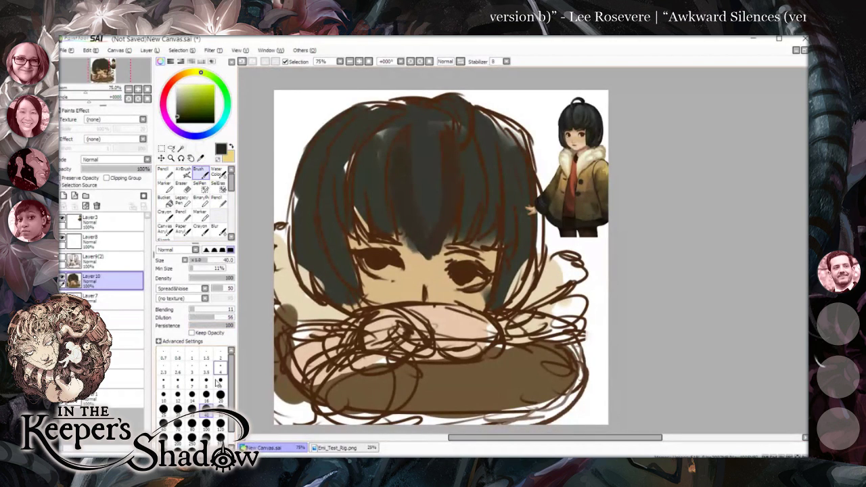
Pick a near-black hair colour and shade the left edge of the central fringe lock with the Marker at Blending 64.
left_click(167, 187)
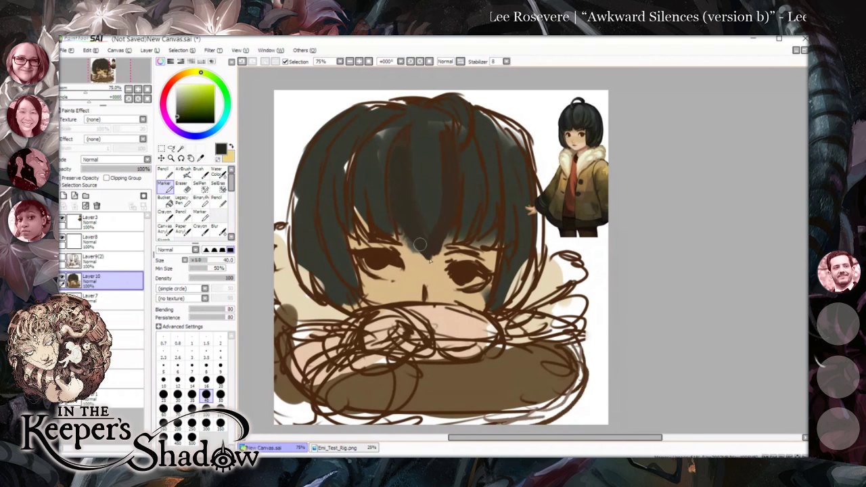
left_click(179, 121)
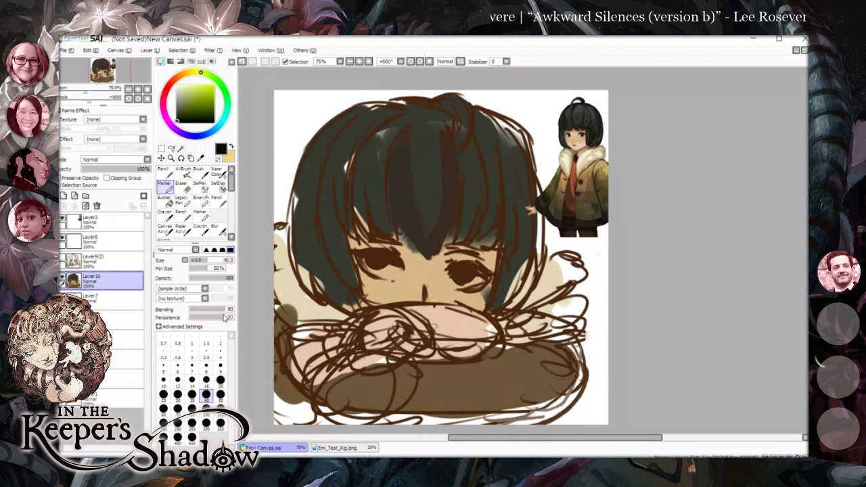
left_click_drag(220, 310, 198, 309)
mouse_move(398, 169)
left_mouse_down()
mouse_move(398, 194)
mouse_move(398, 144)
mouse_move(209, 312)
mouse_move(400, 185)
mouse_move(393, 168)
mouse_move(404, 218)
mouse_move(392, 192)
mouse_move(426, 254)
left_mouse_up()
left_click(217, 310)
left_click_drag(394, 144, 394, 157)
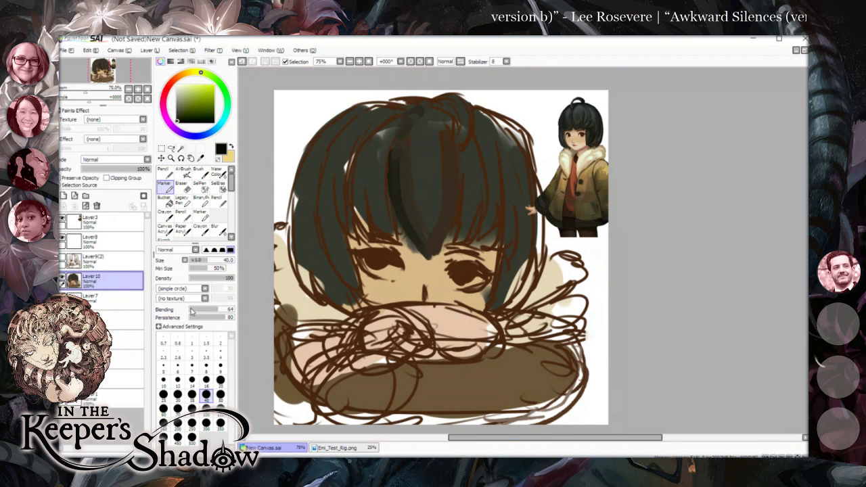
Lower the Marker's Blending and paint dark shadow strands through the left half of the fringe and along the head's left contour.
left_click_drag(209, 312, 203, 312)
mouse_move(406, 124)
left_mouse_down()
mouse_move(454, 169)
mouse_move(446, 135)
mouse_move(447, 218)
mouse_move(391, 125)
mouse_move(402, 120)
mouse_move(382, 139)
mouse_move(390, 121)
mouse_move(373, 151)
mouse_move(373, 133)
mouse_move(366, 212)
mouse_move(352, 201)
mouse_move(371, 232)
mouse_move(356, 211)
mouse_move(364, 205)
mouse_move(370, 229)
mouse_move(373, 213)
mouse_move(394, 232)
left_mouse_up()
left_click_drag(389, 190, 396, 231)
mouse_move(382, 124)
left_mouse_down()
mouse_move(361, 118)
mouse_move(380, 107)
mouse_move(353, 115)
mouse_move(401, 101)
mouse_move(340, 121)
mouse_move(391, 107)
mouse_move(370, 109)
mouse_move(337, 142)
mouse_move(393, 110)
mouse_move(386, 104)
mouse_move(394, 109)
mouse_move(368, 106)
mouse_move(403, 108)
mouse_move(342, 117)
mouse_move(315, 158)
mouse_move(346, 128)
mouse_move(308, 178)
mouse_move(341, 128)
mouse_move(307, 152)
mouse_move(303, 212)
mouse_move(298, 183)
mouse_move(292, 213)
mouse_move(305, 249)
mouse_move(294, 254)
mouse_move(317, 282)
mouse_move(305, 253)
mouse_move(345, 305)
mouse_move(315, 265)
mouse_move(354, 303)
mouse_move(339, 280)
left_mouse_up()
Pick a lighter grey hair colour and paint lit strands at the top of the fringe with the Brush.
left_click(202, 174)
left_click(177, 112)
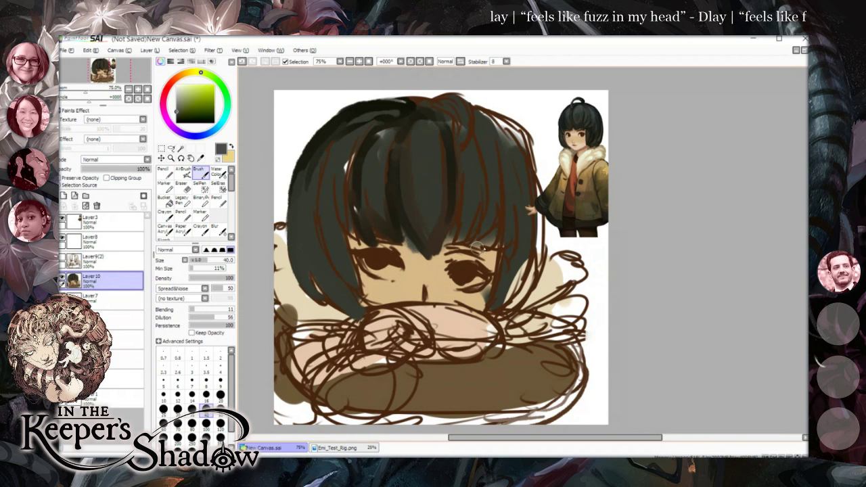
mouse_move(416, 123)
left_mouse_down()
mouse_move(412, 161)
mouse_move(400, 147)
mouse_move(416, 172)
mouse_move(416, 234)
mouse_move(404, 154)
mouse_move(419, 234)
mouse_move(404, 142)
mouse_move(429, 257)
mouse_move(399, 184)
mouse_move(422, 246)
mouse_move(415, 171)
mouse_move(429, 255)
mouse_move(429, 206)
mouse_move(386, 161)
mouse_move(395, 138)
mouse_move(426, 140)
left_mouse_up()
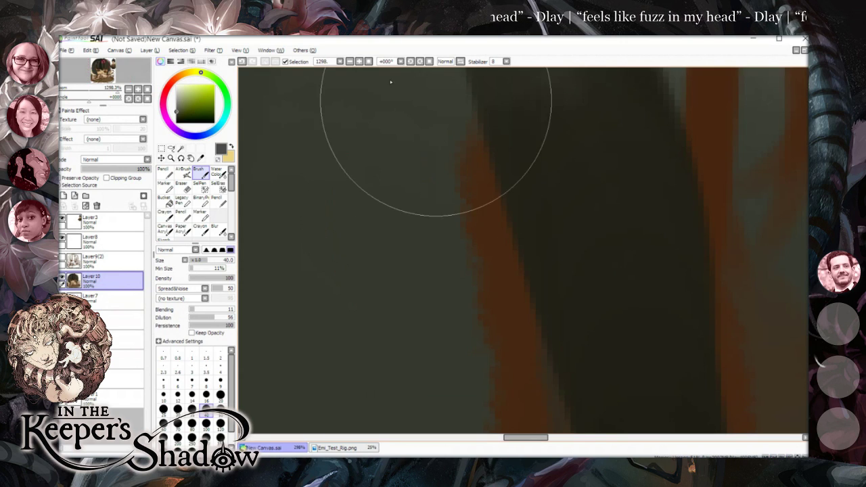
left_click(350, 61)
left_click(350, 62)
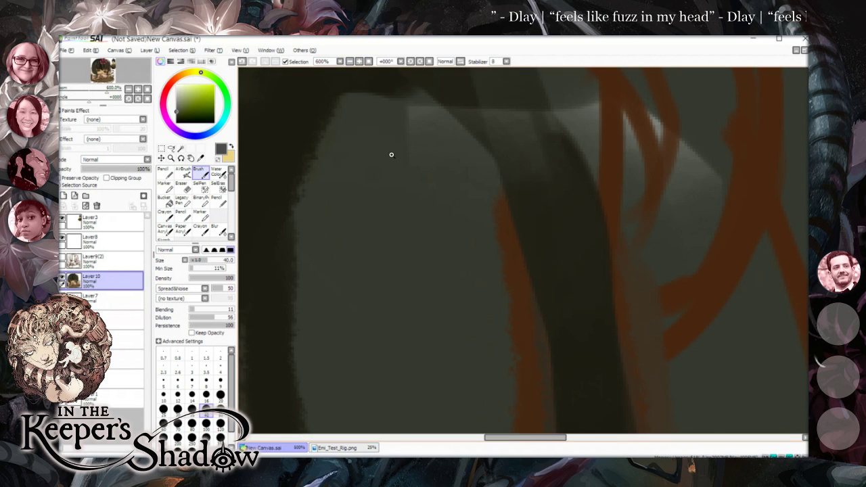
mouse_move(386, 152)
left_mouse_down()
mouse_move(353, 161)
mouse_move(382, 153)
left_mouse_up()
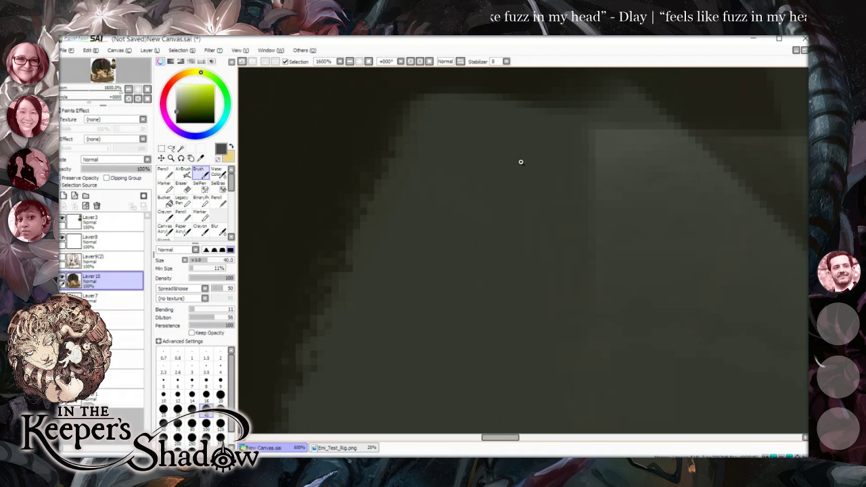
left_click_drag(562, 159, 523, 155)
key("ctrl+0")
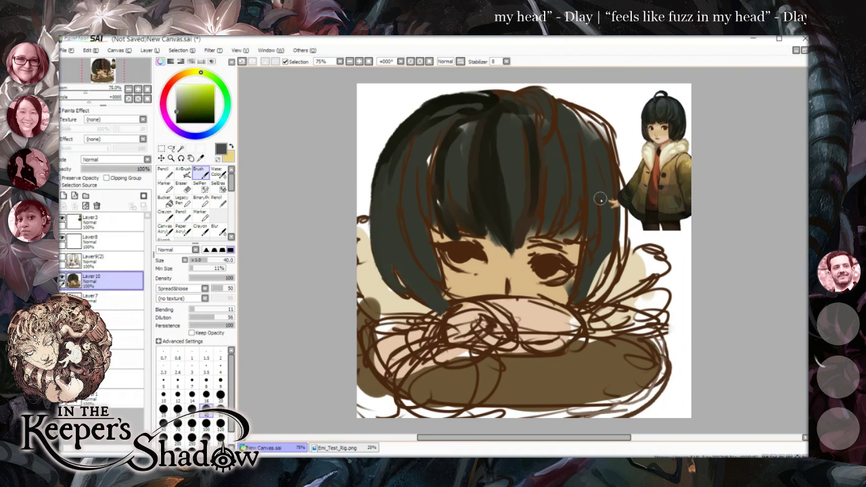
Sample the reference's brown skin-shadow colour and shade above the left eye under the fringe with the AirBrush reduced to size 14.
left_click(202, 156)
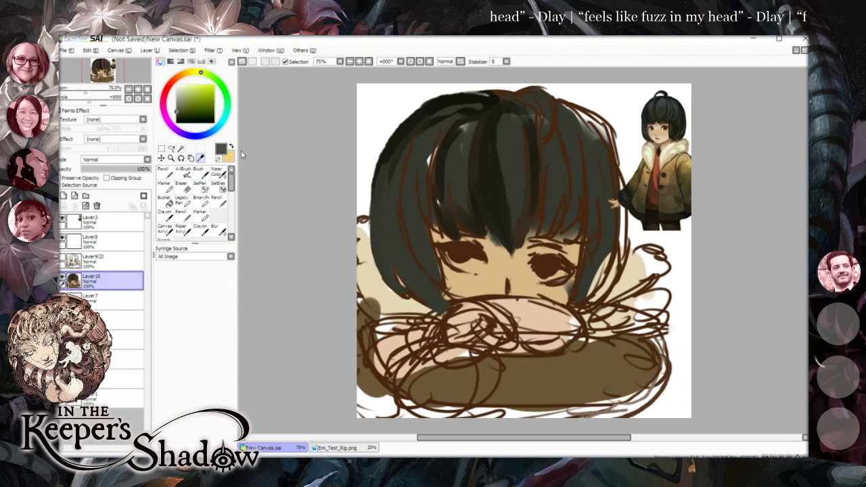
left_click(656, 126)
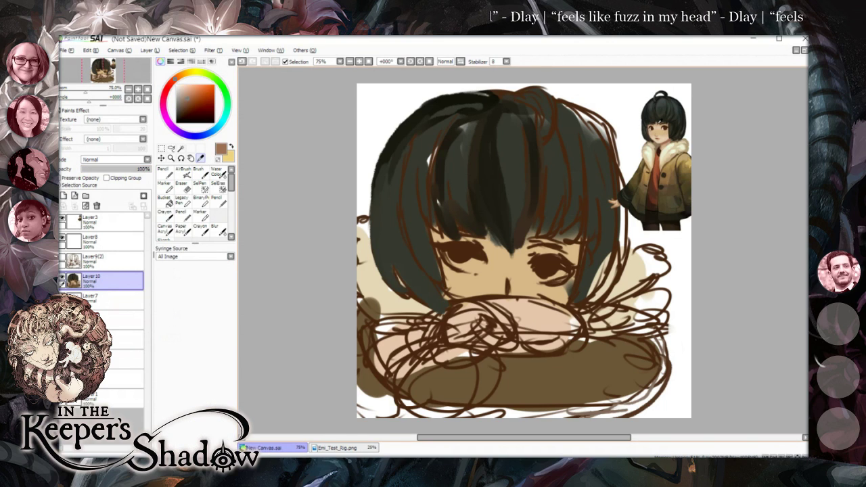
left_click(183, 171)
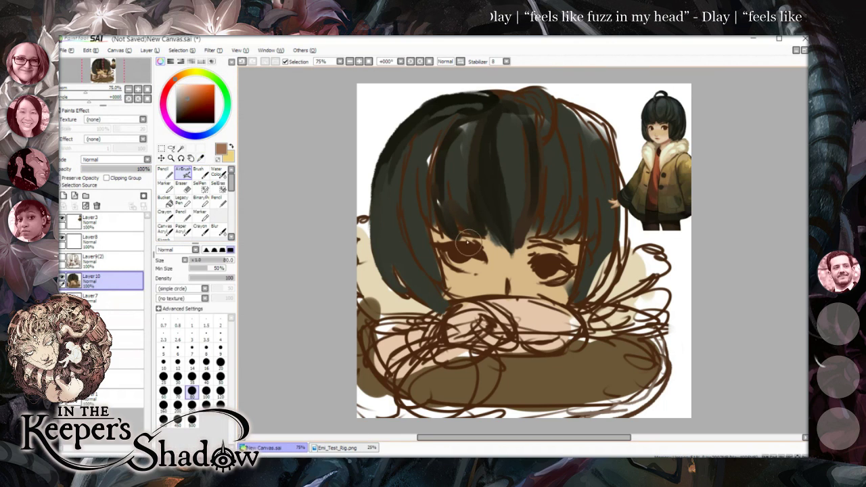
left_click_drag(467, 238, 468, 235)
key("bracketleft")
key("bracketleft")
key("bracketleft")
key("bracketleft")
key("bracketleft")
key("bracketleft")
key("bracketleft")
key("bracketleft")
key("bracketleft")
key("bracketleft")
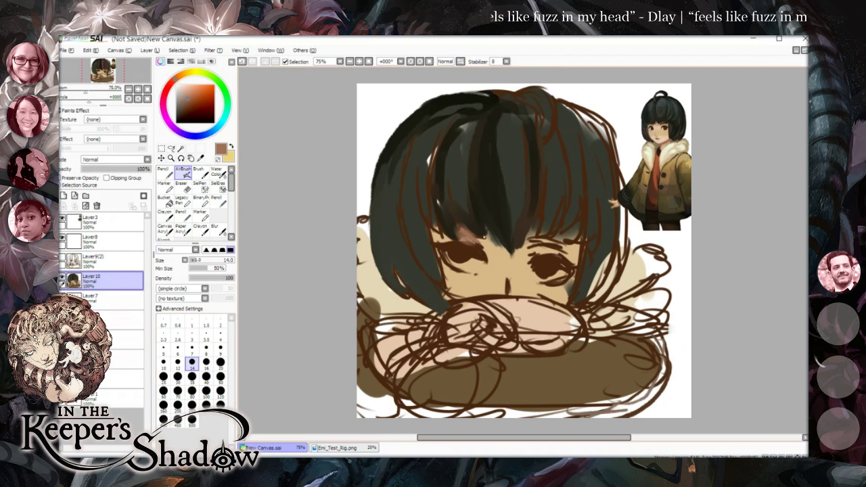
left_click_drag(460, 232, 478, 243)
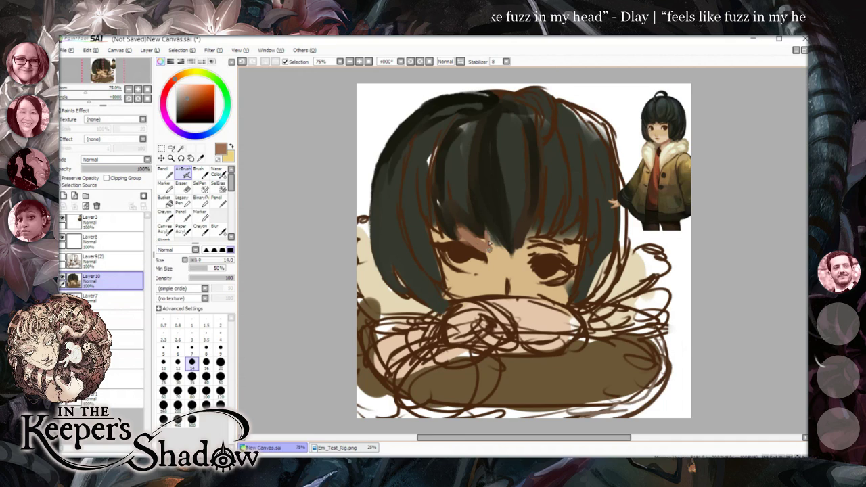
Set the AirBrush to size 40 and extend the skin shadow across the forehead above both eyes.
left_click(206, 376)
mouse_move(521, 250)
left_mouse_down()
mouse_move(532, 233)
mouse_move(557, 248)
mouse_move(571, 234)
mouse_move(574, 249)
left_mouse_up()
left_click_drag(444, 233, 478, 234)
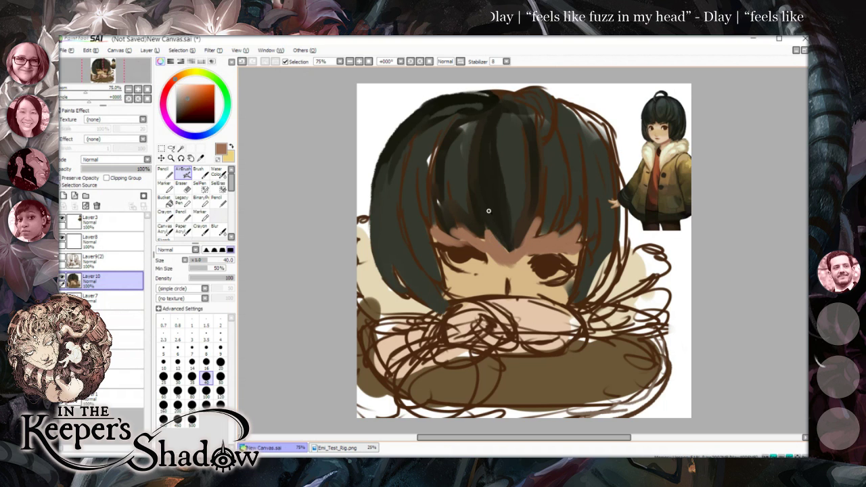
Sample the lighter tan skin colour from the reference face and paint around the left eye with the AirBrush.
scroll(489, 211, "up", 8)
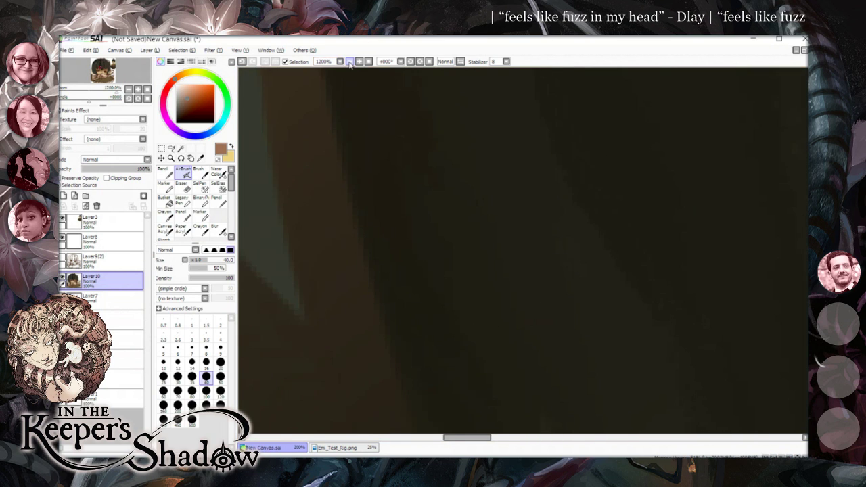
left_click(350, 61)
left_click(350, 61)
left_click(350, 61)
left_click(351, 61)
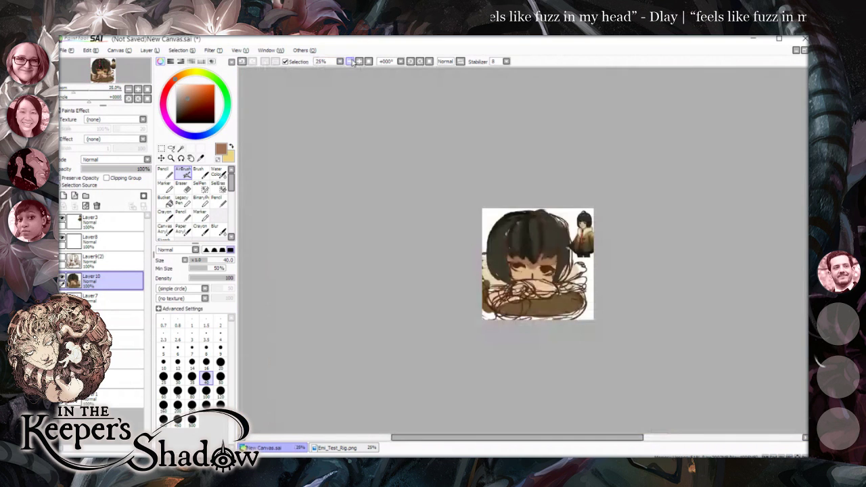
left_click(368, 61)
left_click(201, 158)
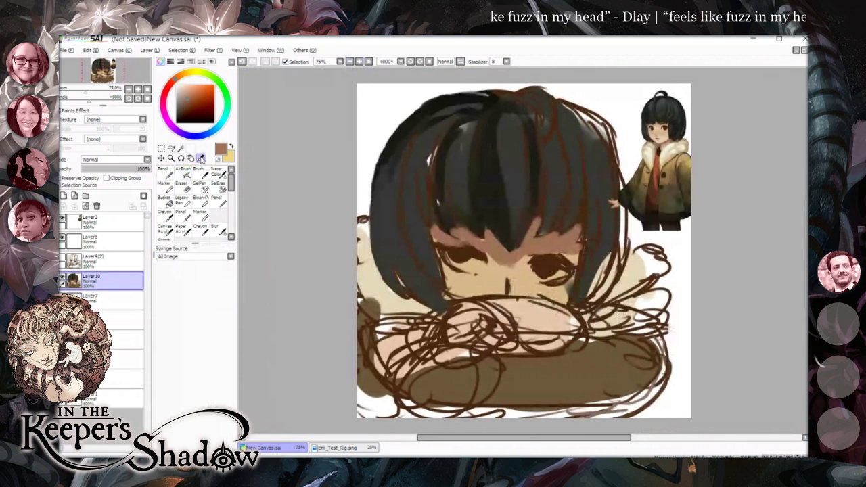
left_click(662, 131)
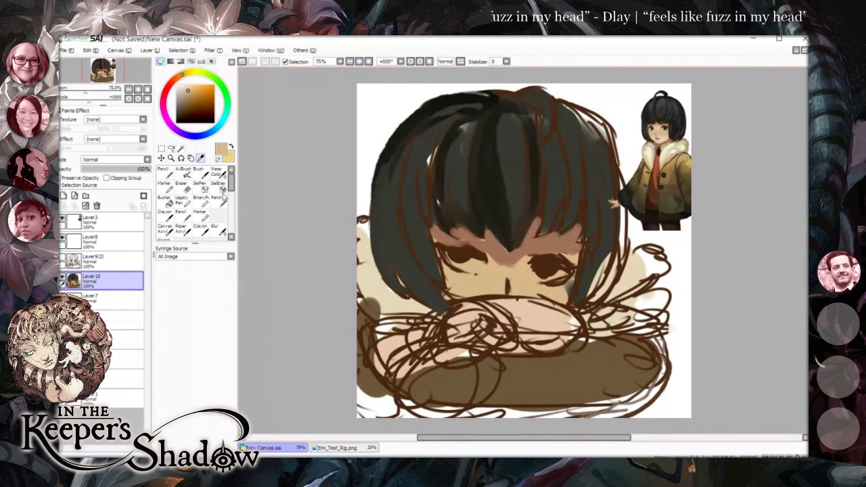
left_click(182, 172)
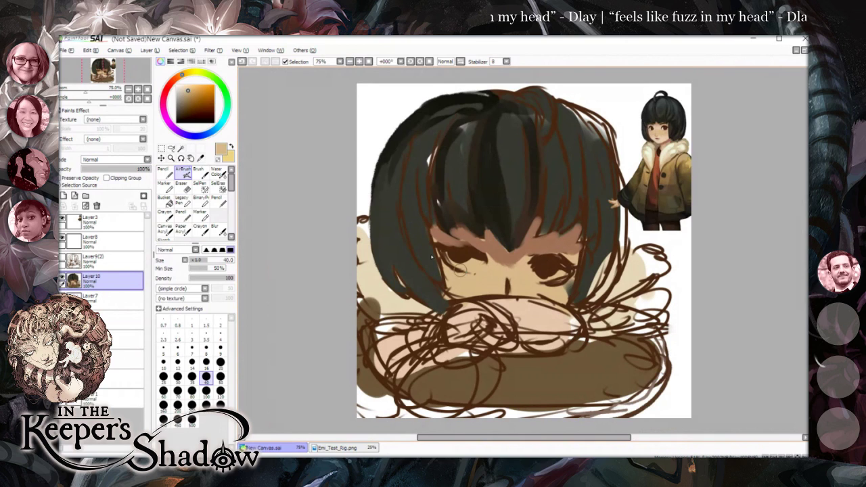
Sample the off-white of the reference's fur collar and paint the whites of both eyes with the AirBrush at size 40.
key("alt")
left_click(652, 154)
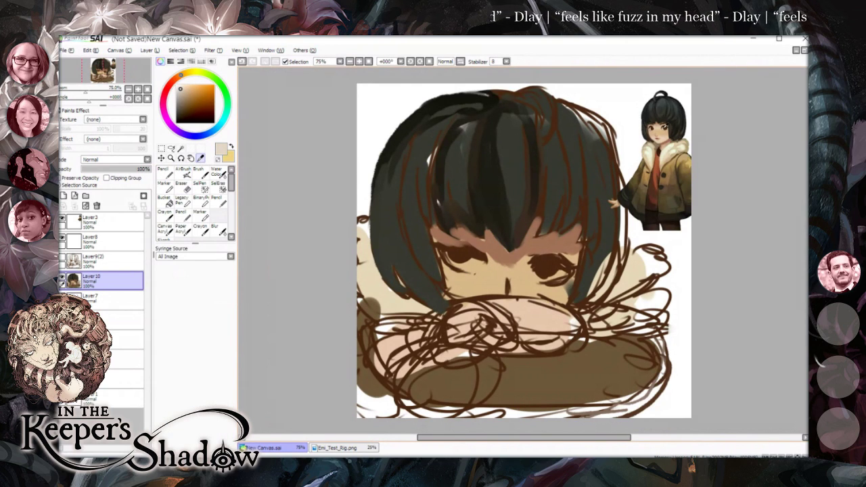
left_click(183, 173)
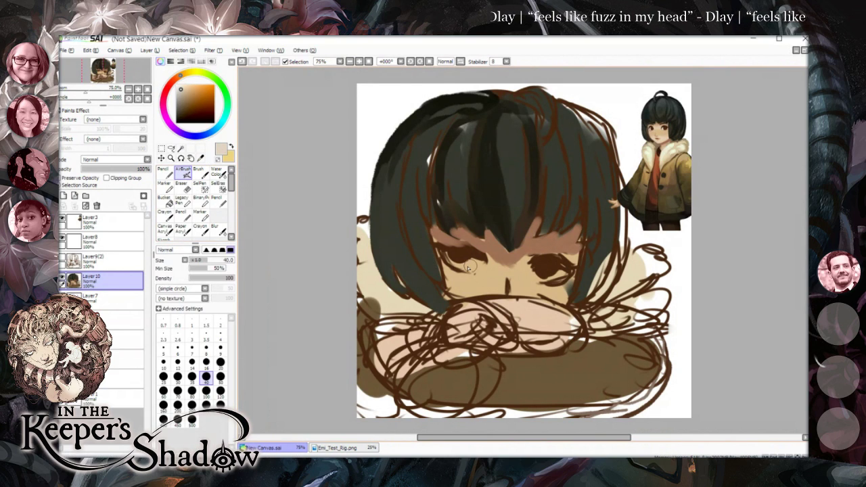
mouse_move(465, 265)
left_mouse_down()
mouse_move(478, 261)
mouse_move(450, 260)
mouse_move(484, 265)
left_mouse_up()
mouse_move(545, 285)
left_mouse_down()
mouse_move(540, 274)
mouse_move(565, 270)
mouse_move(549, 283)
left_mouse_up()
Sample the dark brown inside the right eye and define the left eye's upper lid with the AirBrush at size 16.
left_click(200, 158)
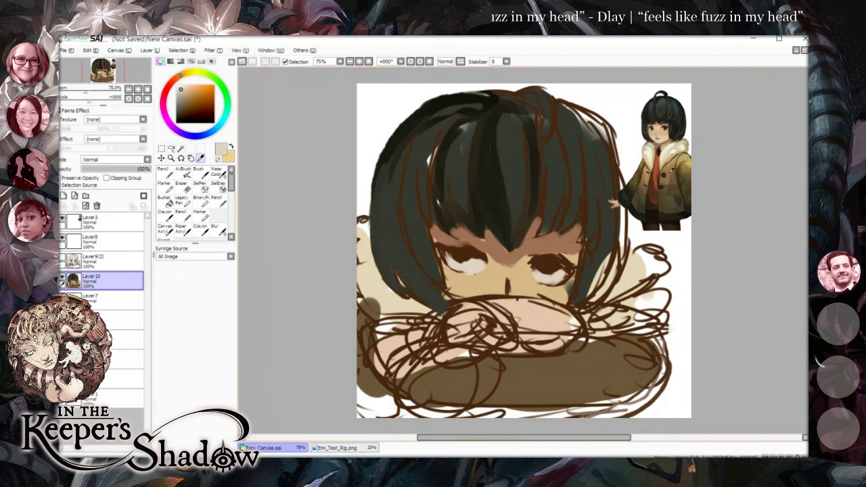
left_click(359, 62)
left_click(555, 268)
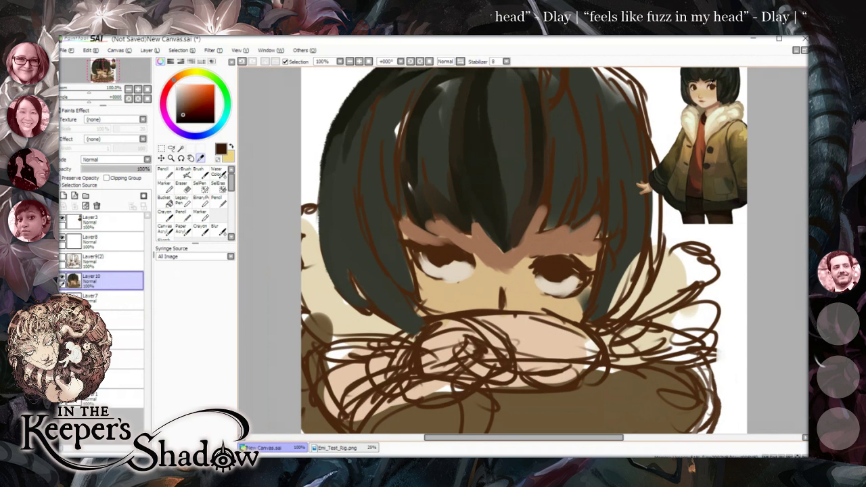
left_click(183, 171)
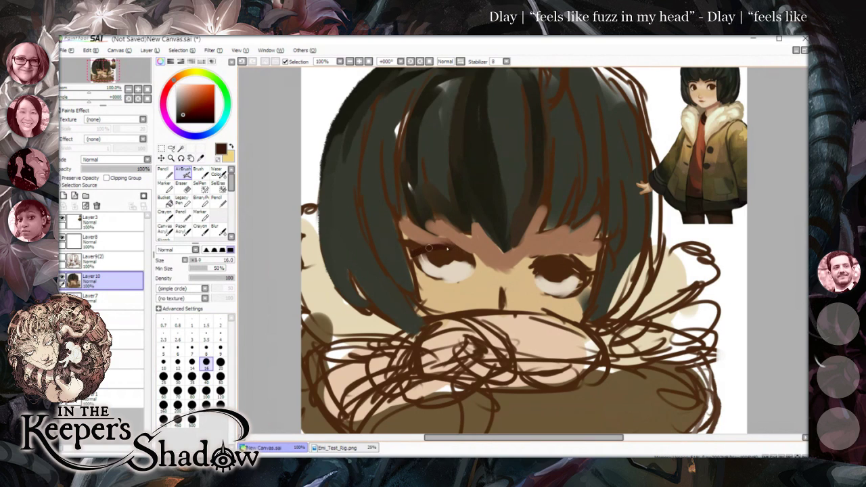
mouse_move(459, 255)
left_mouse_down()
mouse_move(472, 265)
mouse_move(428, 245)
left_mouse_up()
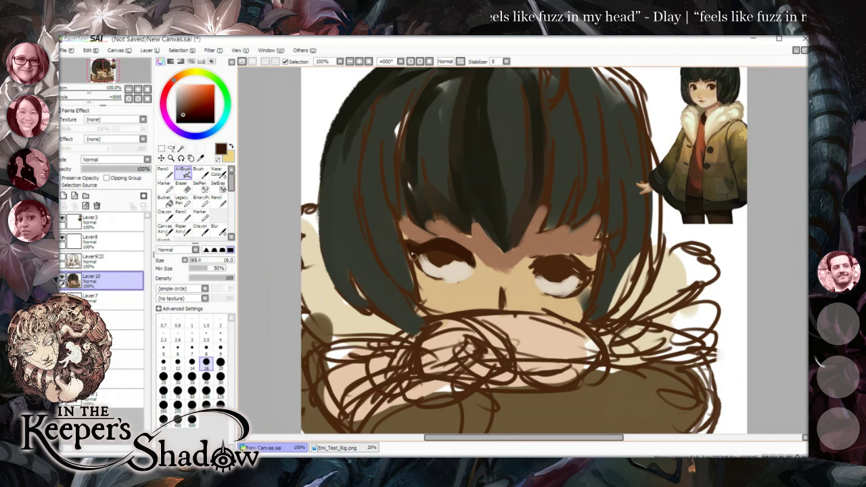
Pick a slightly lighter brown and paint the left eye's iris down into the white with the AirBrush.
left_click(201, 157)
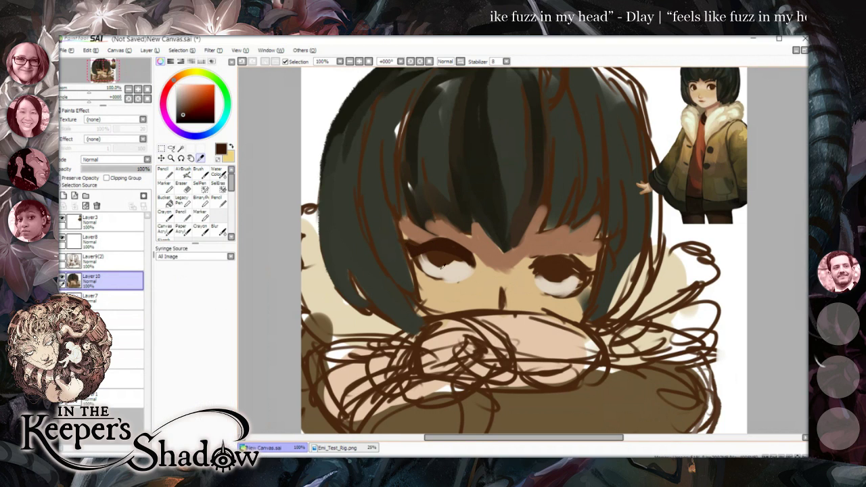
left_click(182, 172)
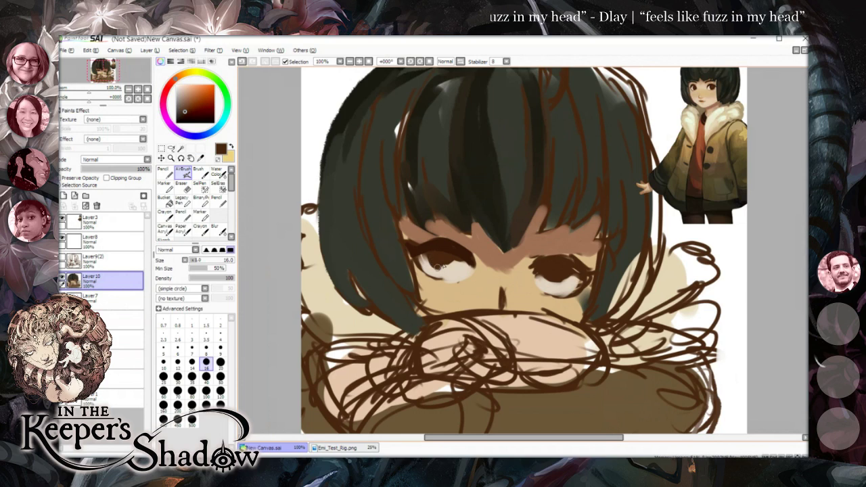
left_click_drag(434, 256, 443, 263)
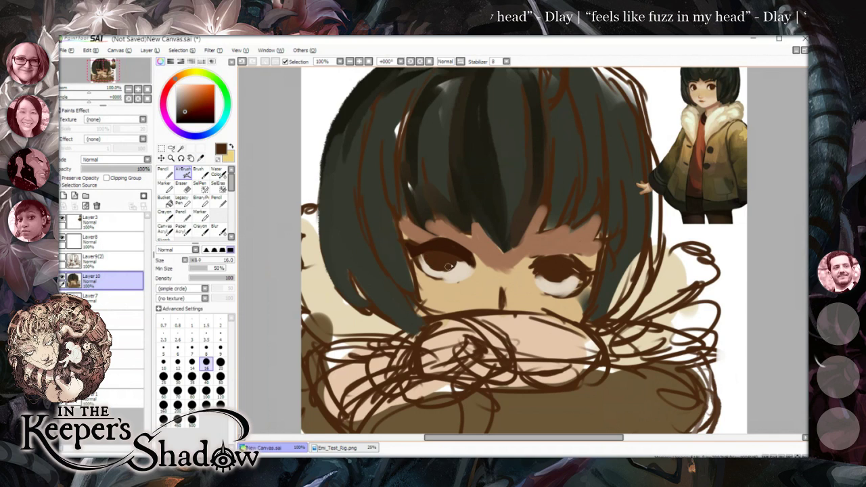
Sample the tan skin colour from the reference face and clean up the lower edge of the left eye with the AirBrush.
left_click(200, 157)
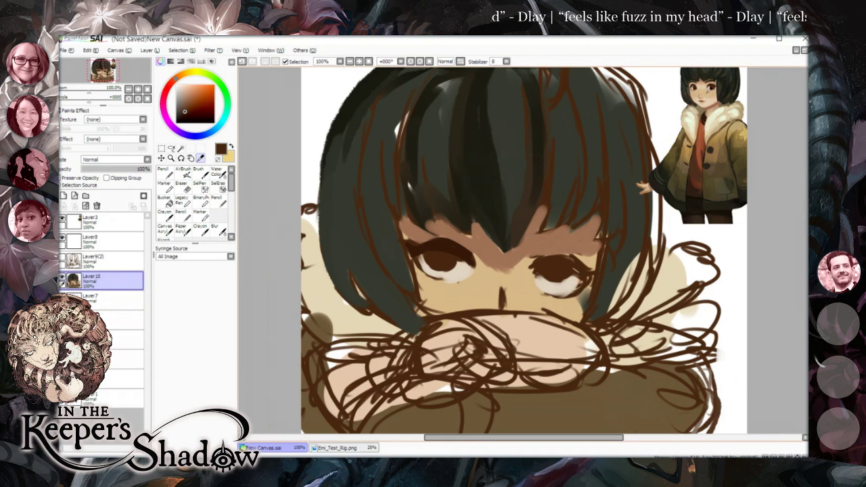
left_click(707, 89)
left_click(199, 172)
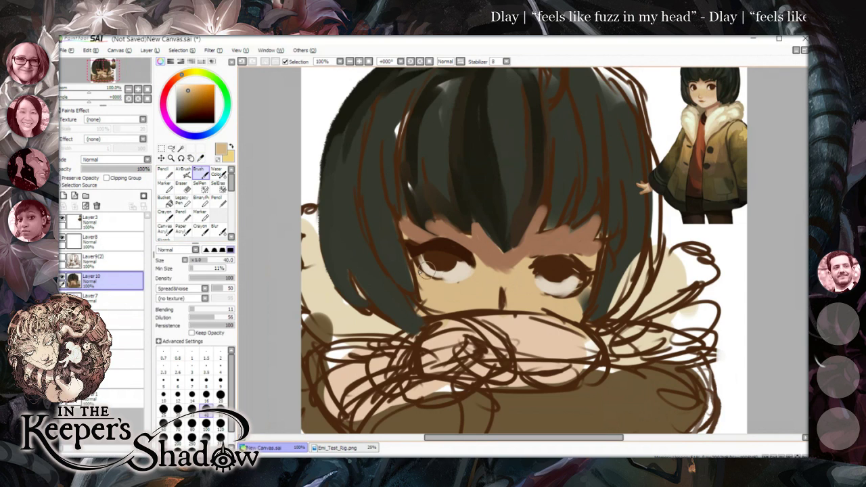
left_click(182, 172)
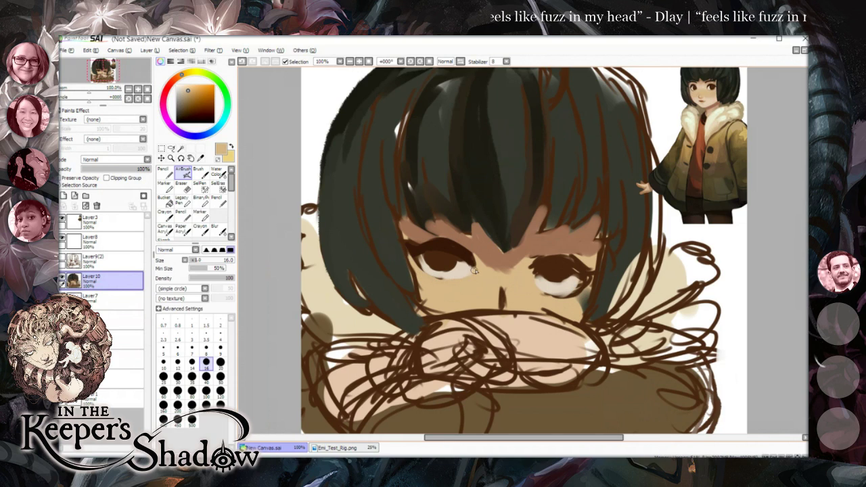
Sample the dark green-black hair colour and paint pointed strand tips along the fringe's lower edge with the AirBrush.
key("alt")
left_click(508, 216, "alt")
left_click(471, 126, "alt")
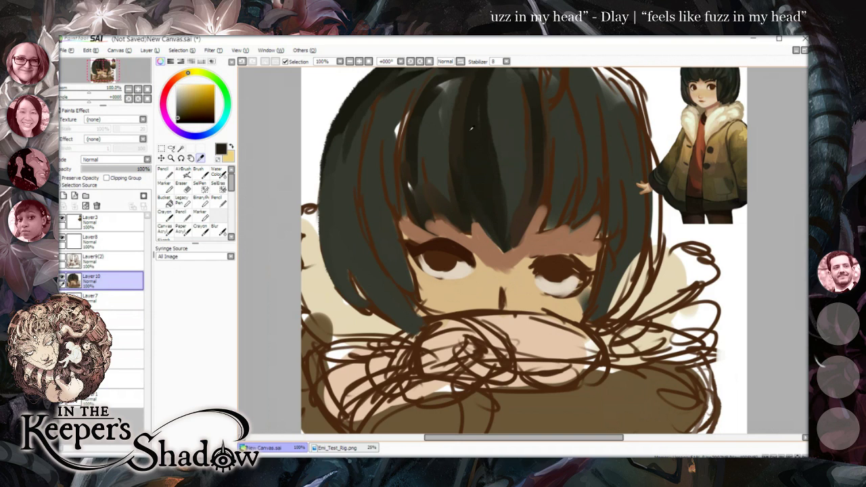
left_click(298, 160, "alt")
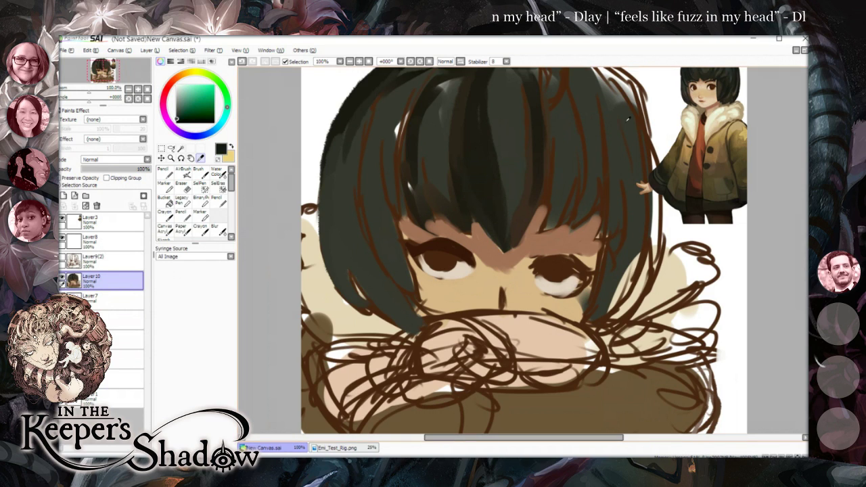
left_click_drag(477, 217, 501, 247)
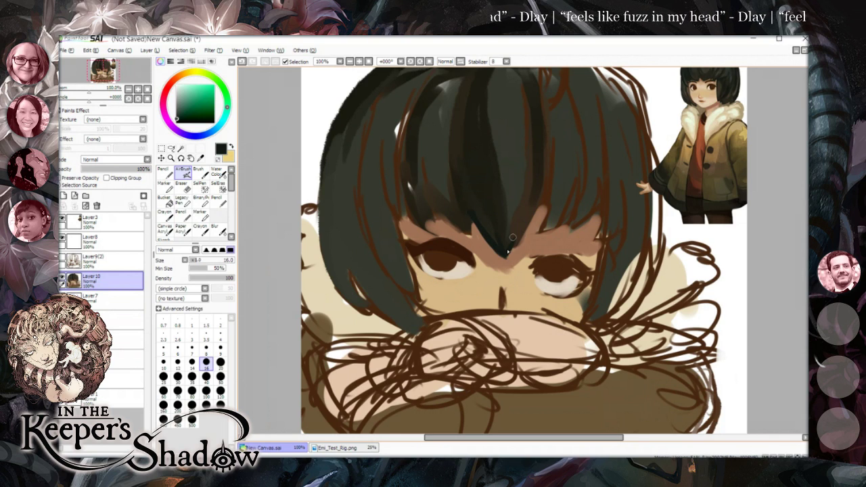
left_click_drag(433, 205, 475, 238)
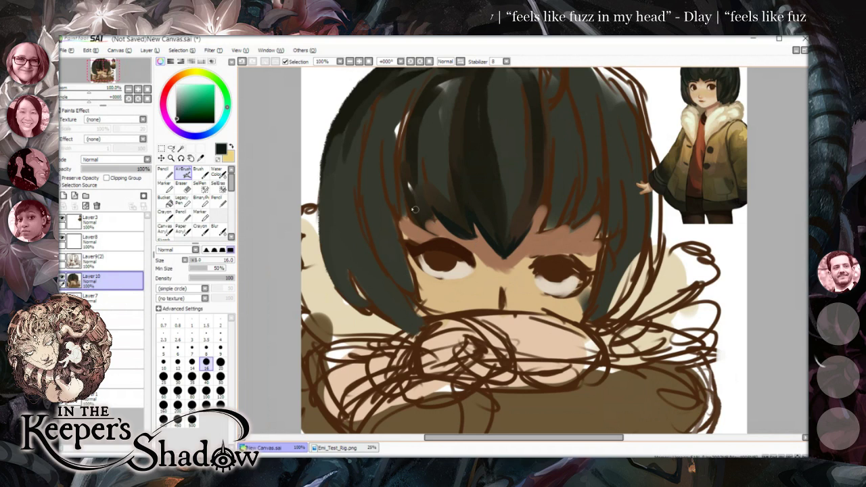
left_click_drag(424, 218, 438, 229)
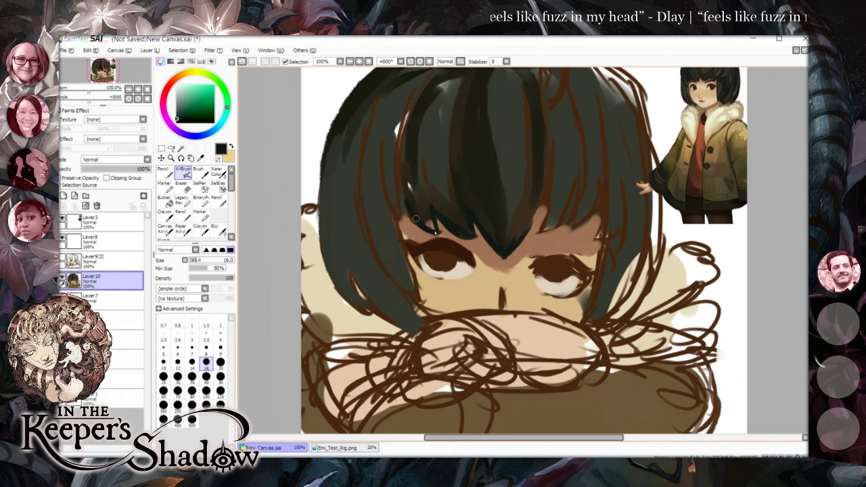
left_click_drag(396, 211, 414, 233)
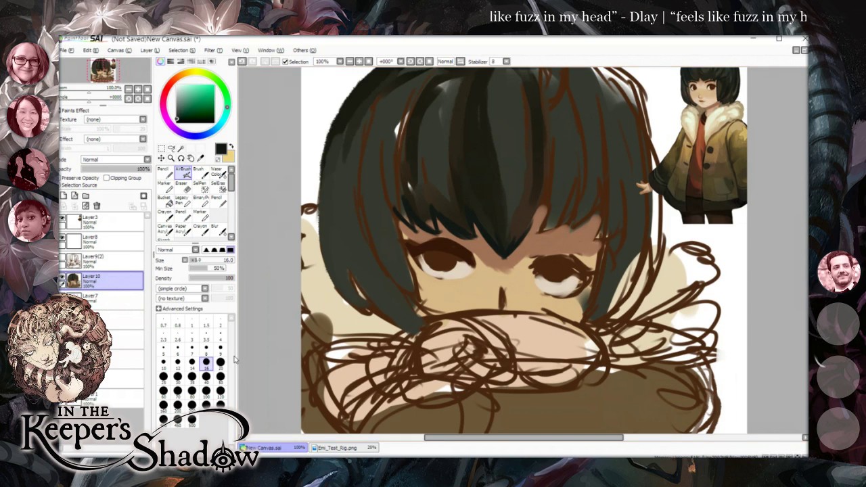
Set the AirBrush to size 20 and darken the long strands through the left and middle of the fringe.
left_click(219, 364)
mouse_move(408, 138)
left_mouse_down()
mouse_move(417, 201)
mouse_move(398, 169)
mouse_move(404, 223)
left_mouse_up()
left_click_drag(454, 144, 458, 213)
left_click_drag(457, 151, 457, 124)
left_click_drag(459, 92, 455, 139)
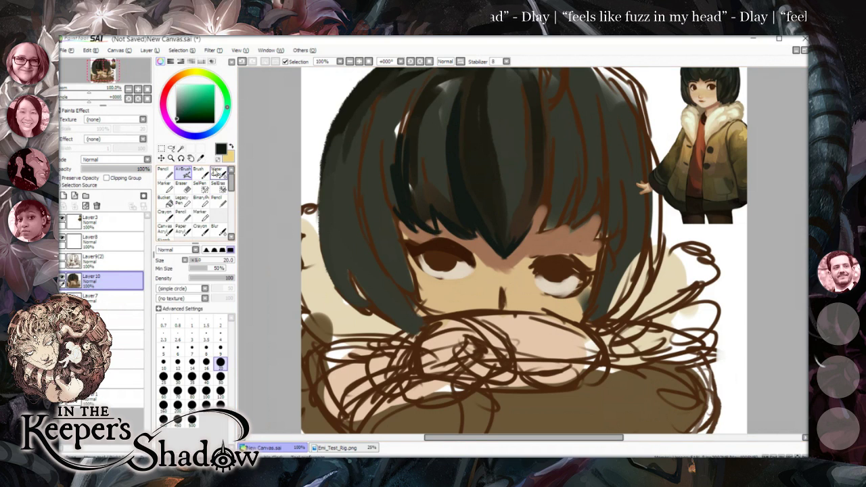
Sample the skin shadow under the fringe, choose a darker brown and dab it beside the left eye's inner corner with the AirBrush at size 40.
left_click(200, 158)
left_click(450, 234)
left_click_drag(195, 99, 187, 106)
left_click(183, 171)
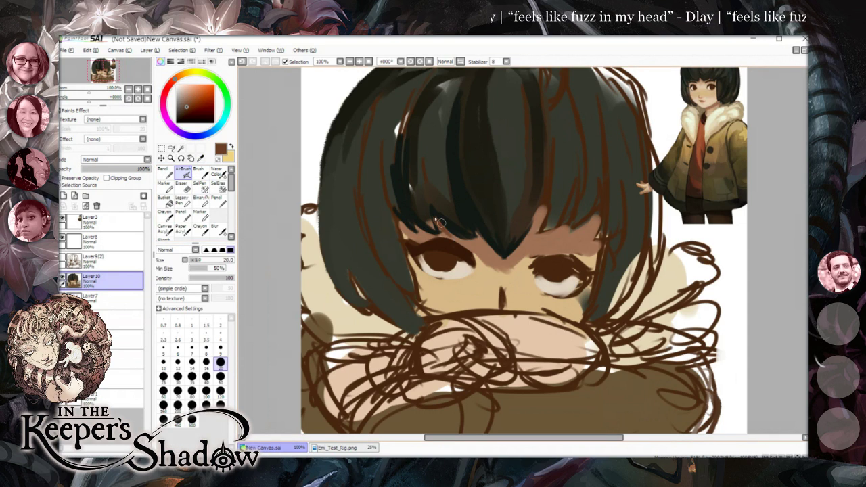
left_click(206, 376)
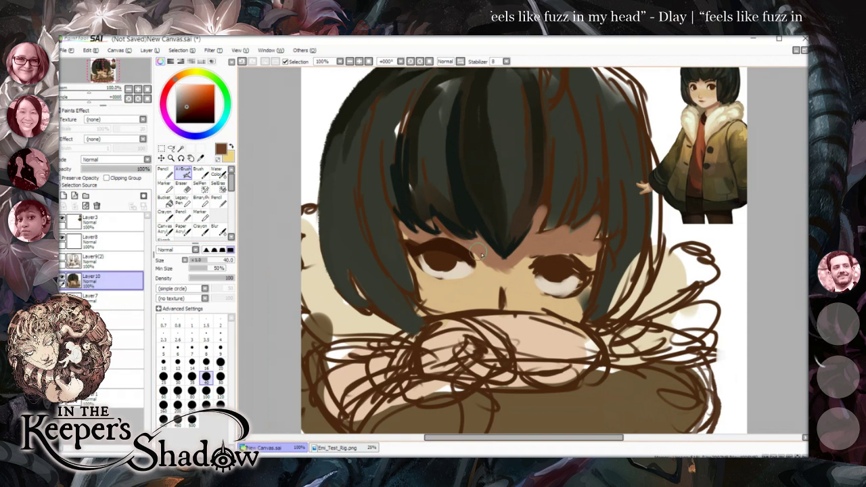
left_click(481, 248)
Set the Water Color brush to size 35, sample the tan skin and blend the shadow between the eyes and under the fringe.
left_click(216, 172)
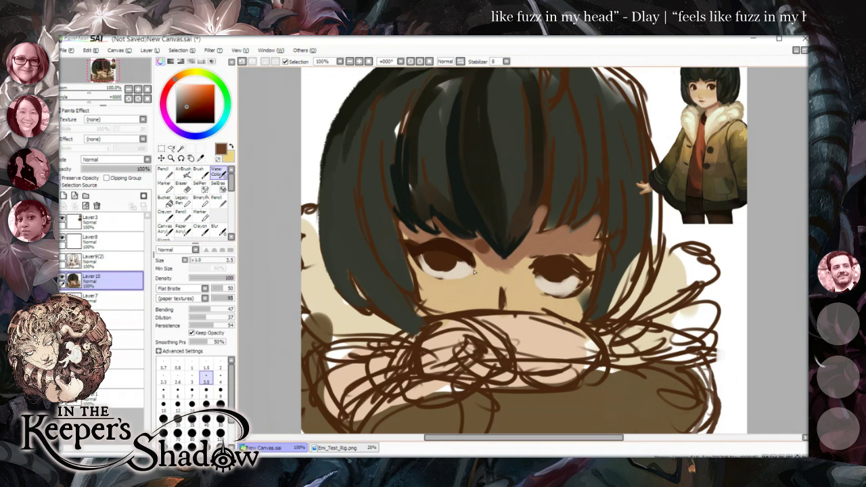
left_click(207, 404)
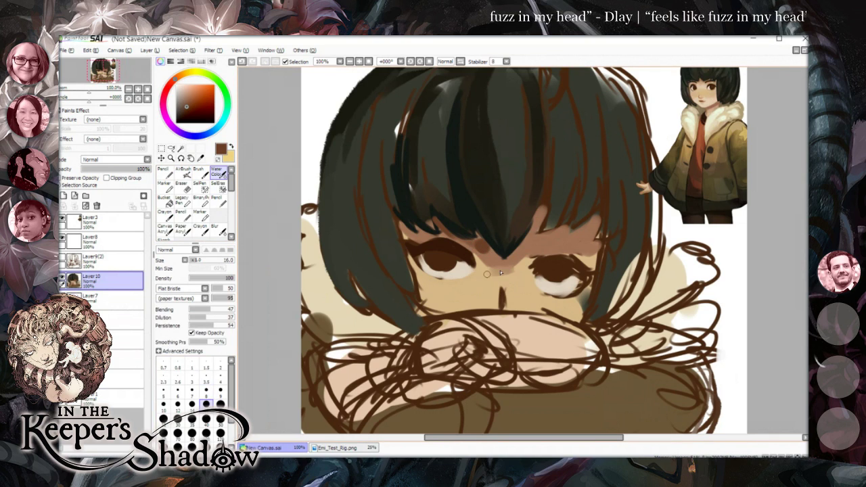
left_click(192, 421)
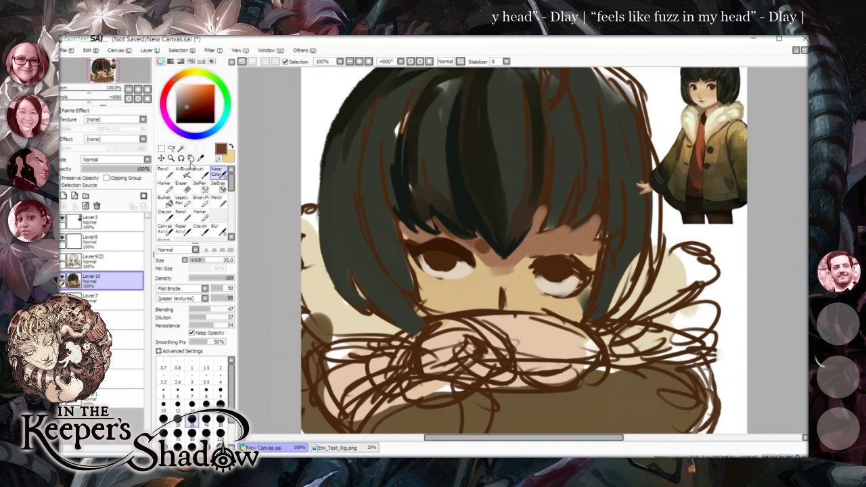
left_click(200, 157)
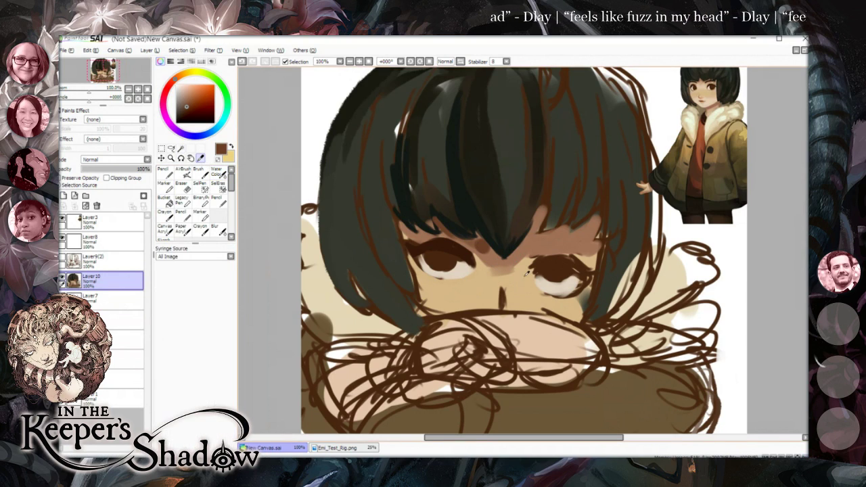
left_click(493, 275)
mouse_move(501, 272)
left_mouse_down()
mouse_move(529, 251)
mouse_move(498, 269)
mouse_move(479, 263)
mouse_move(485, 280)
mouse_move(468, 284)
mouse_move(511, 281)
mouse_move(516, 275)
mouse_move(473, 284)
mouse_move(482, 290)
mouse_move(490, 277)
mouse_move(484, 261)
mouse_move(530, 251)
mouse_move(478, 266)
mouse_move(483, 261)
mouse_move(470, 245)
mouse_move(502, 270)
mouse_move(484, 249)
mouse_move(519, 253)
mouse_move(546, 218)
left_mouse_up()
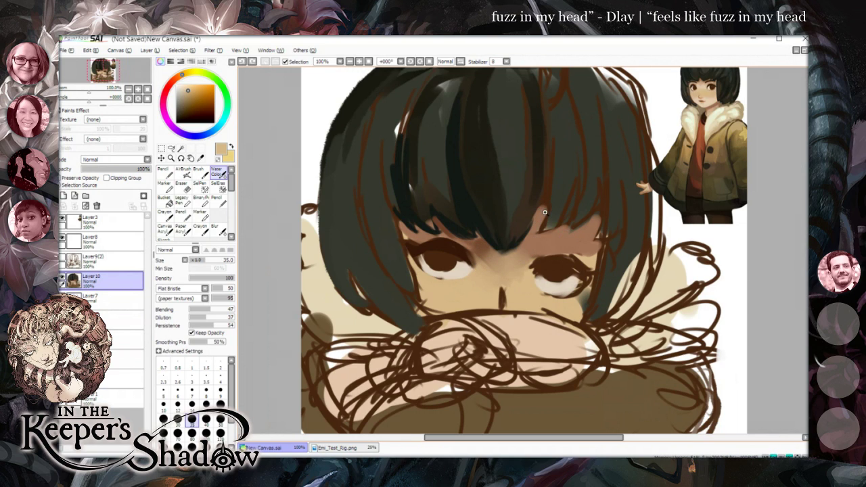
Sample the off-white of the left eye and refine the white around its iris with the AirBrush at size 8.
left_click(350, 61)
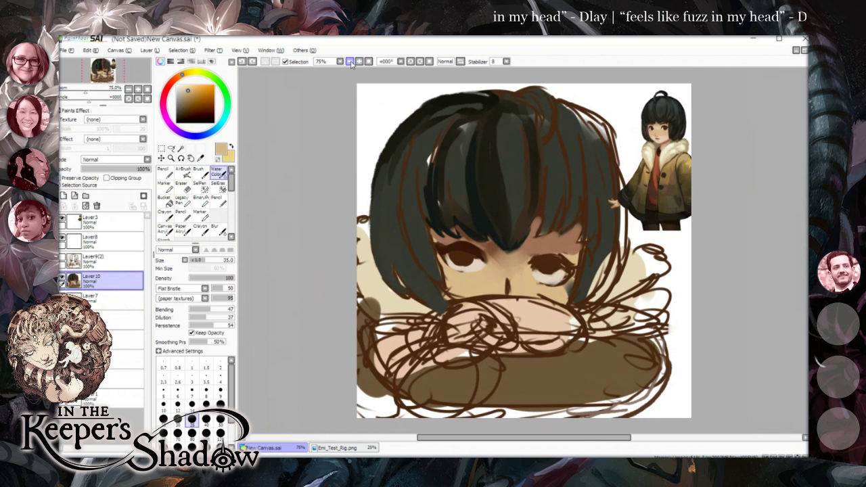
left_click(359, 63)
left_click(359, 63)
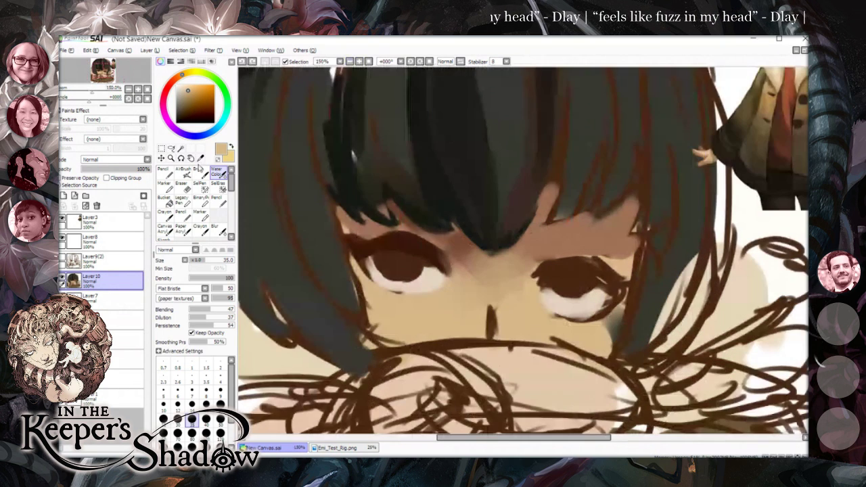
left_click(201, 158)
left_click(384, 257)
left_click(376, 273)
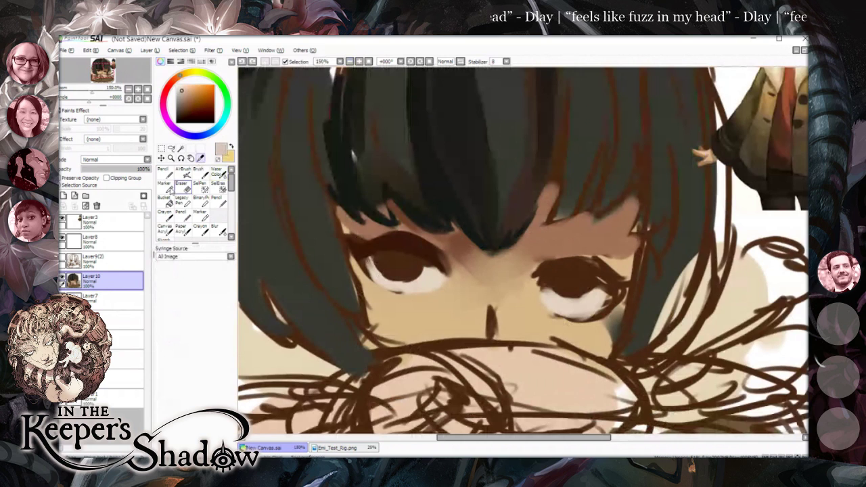
left_click(183, 173)
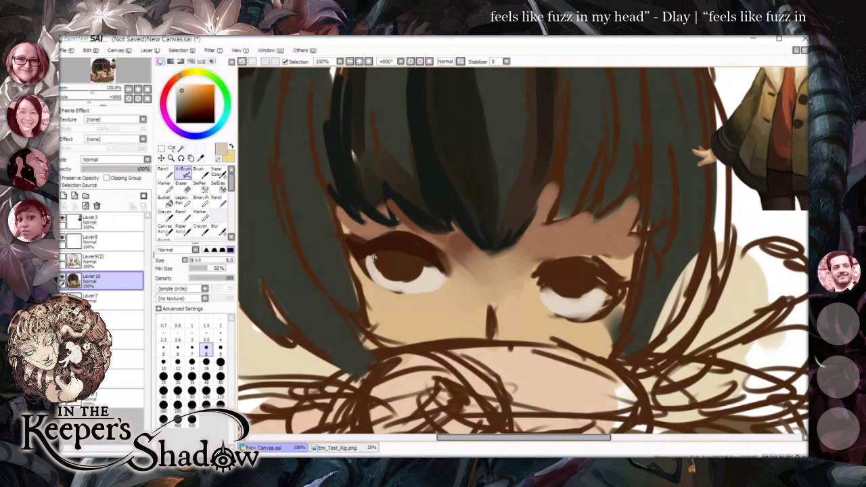
mouse_move(400, 252)
left_mouse_down()
mouse_move(400, 282)
mouse_move(385, 259)
left_mouse_up()
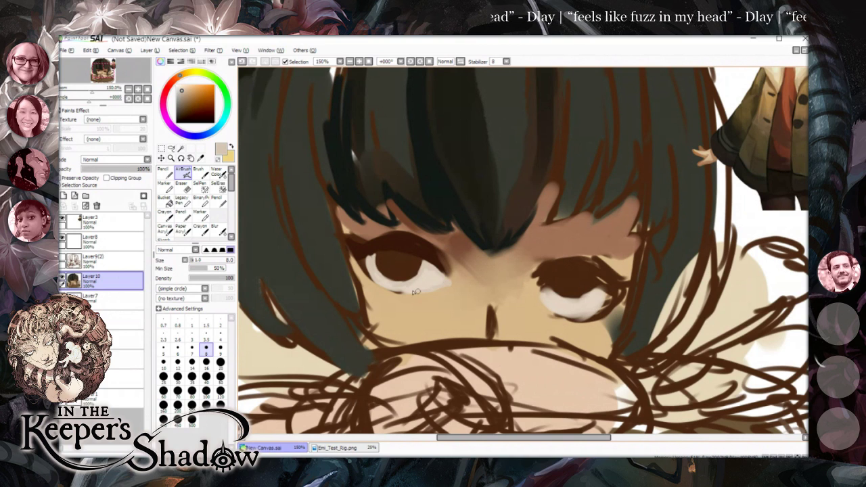
Sample the tan skin below the left eye and soften the shading at the nose bridge with the AirBrush at size 80.
left_click(356, 61)
left_click(356, 61)
left_click(355, 62)
left_click(354, 62)
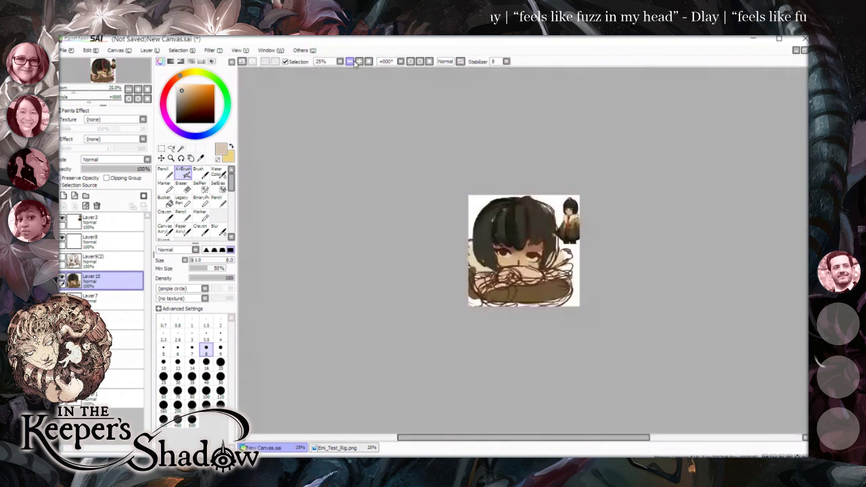
left_click(369, 61)
left_click(201, 158)
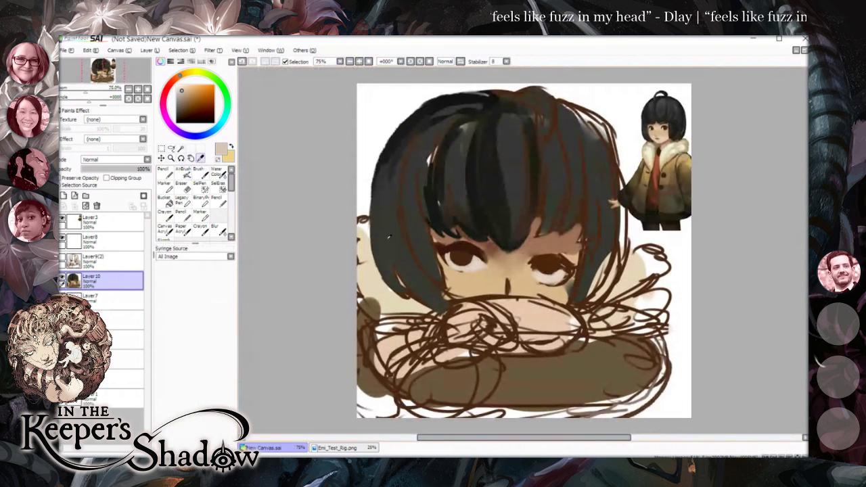
left_click(479, 285)
left_click(183, 171)
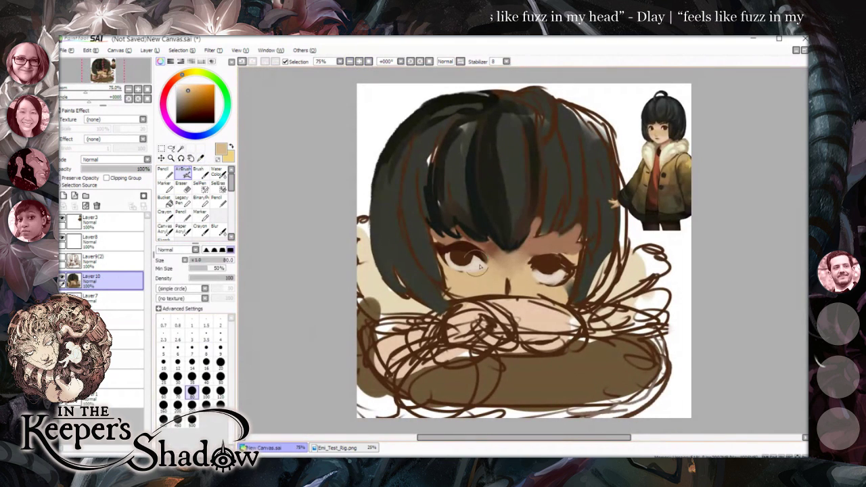
mouse_move(494, 279)
left_mouse_down()
mouse_move(509, 257)
mouse_move(515, 270)
mouse_move(502, 257)
left_mouse_up()
left_click(191, 363)
left_click(190, 158)
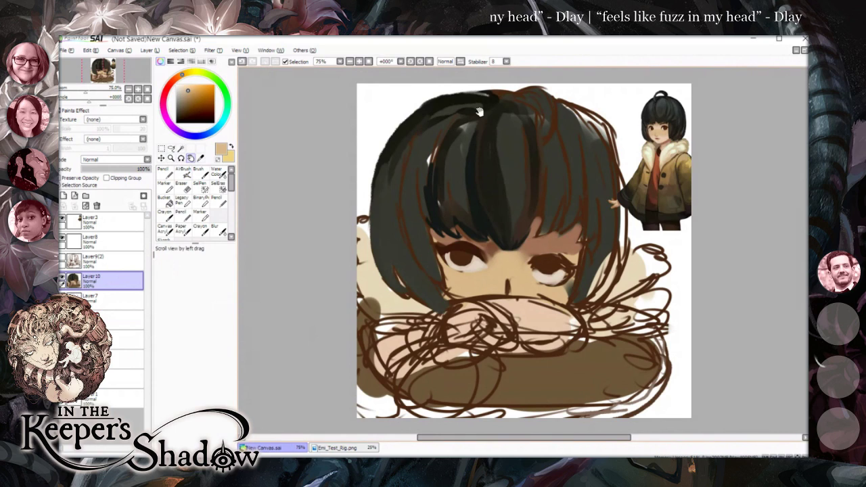
Blend the dark hair from the crown down the left side of the bob with the Water Color brush at size 35.
left_click(216, 171)
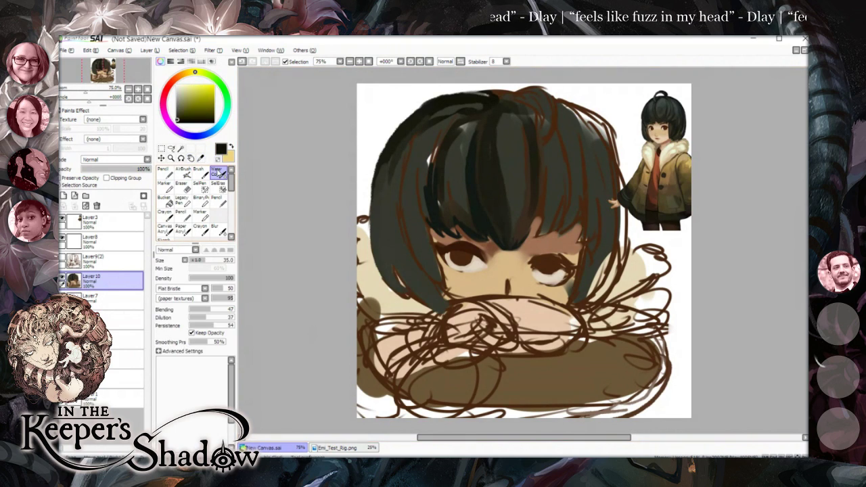
mouse_move(465, 112)
left_mouse_down()
mouse_move(456, 109)
mouse_move(478, 107)
mouse_move(439, 112)
left_mouse_up()
left_click_drag(406, 137, 385, 218)
mouse_move(395, 155)
left_mouse_down()
mouse_move(392, 236)
mouse_move(402, 142)
mouse_move(392, 160)
mouse_move(419, 278)
left_mouse_up()
Paint near-black strands through the left side of the hair and fringe with the AirBrush, enlarging it to size 40.
left_click(182, 174)
left_click_drag(402, 165, 409, 238)
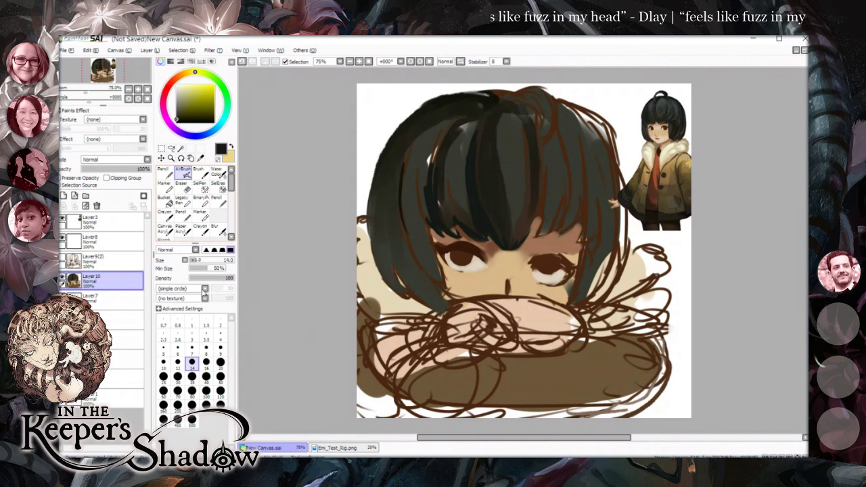
left_click(206, 376)
left_click_drag(405, 227, 440, 276)
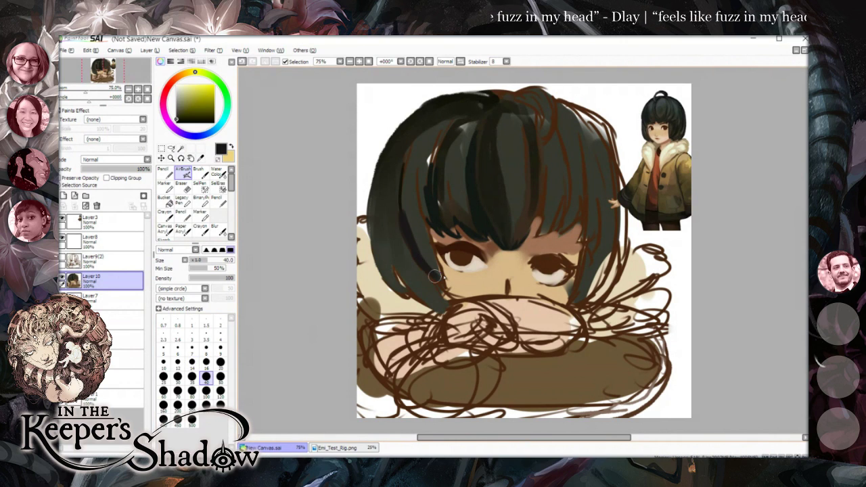
mouse_move(421, 166)
left_mouse_down()
mouse_move(416, 200)
mouse_move(418, 181)
mouse_move(442, 228)
left_mouse_up()
mouse_move(425, 138)
left_mouse_down()
mouse_move(419, 174)
mouse_move(429, 127)
mouse_move(441, 126)
left_mouse_up()
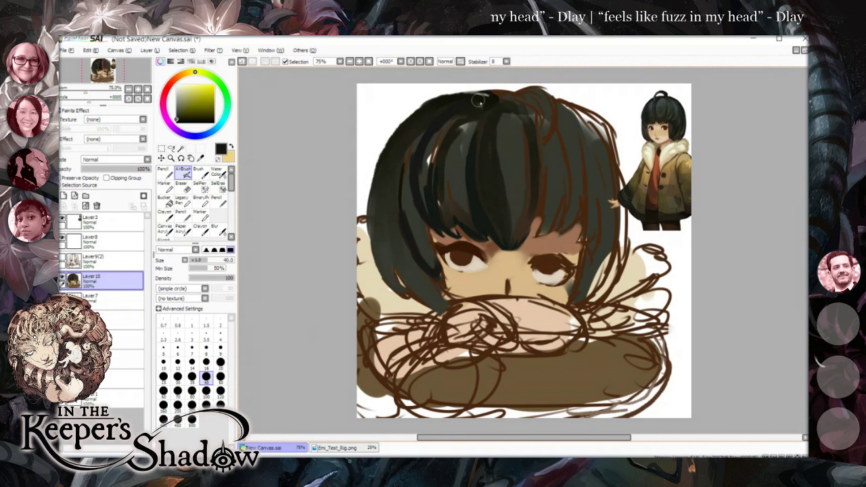
Add near-black strands over the crown, down the right side of the bob and along the middle of the fringe.
mouse_move(498, 102)
left_mouse_down()
mouse_move(493, 93)
mouse_move(509, 92)
left_mouse_up()
mouse_move(561, 103)
left_mouse_down()
mouse_move(596, 136)
mouse_move(585, 123)
mouse_move(605, 162)
mouse_move(621, 269)
left_mouse_up()
mouse_move(615, 212)
left_mouse_down()
mouse_move(583, 305)
mouse_move(575, 301)
mouse_move(597, 151)
mouse_move(605, 195)
mouse_move(597, 277)
left_mouse_up()
mouse_move(564, 119)
left_mouse_down()
mouse_move(570, 186)
mouse_move(573, 128)
mouse_move(557, 235)
mouse_move(574, 209)
mouse_move(560, 233)
mouse_move(565, 185)
mouse_move(546, 223)
mouse_move(558, 216)
mouse_move(537, 221)
mouse_move(540, 207)
mouse_move(528, 224)
mouse_move(499, 237)
mouse_move(518, 247)
left_mouse_up()
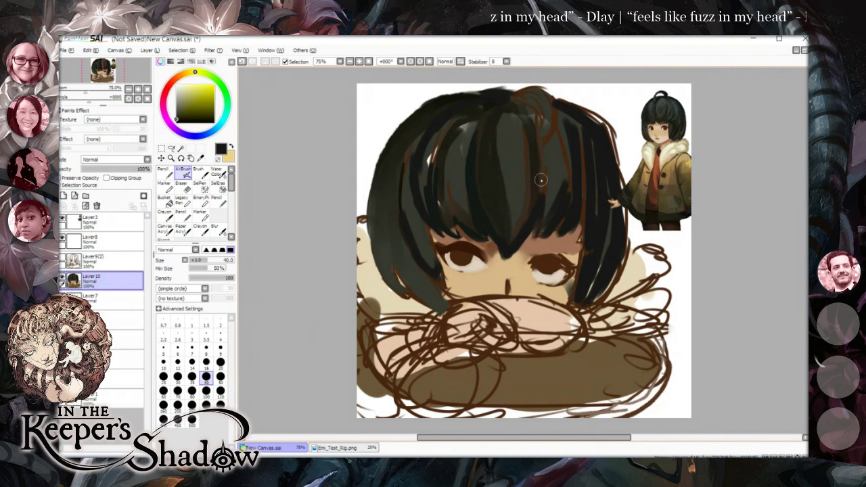
Sample the pale skin of the upper forearm and paint over the sketch lines on the forearm and hand with the AirBrush at size 40.
left_click(200, 157)
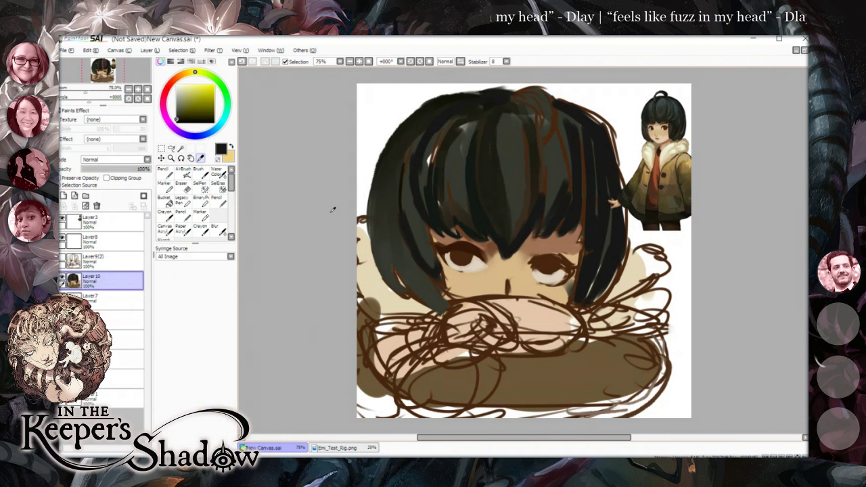
left_click(532, 312)
key("v")
mouse_move(465, 310)
left_mouse_down()
mouse_move(406, 341)
mouse_move(435, 317)
mouse_move(450, 339)
mouse_move(469, 341)
mouse_move(480, 331)
mouse_move(464, 305)
mouse_move(538, 311)
mouse_move(482, 322)
mouse_move(536, 325)
mouse_move(536, 338)
mouse_move(502, 336)
mouse_move(529, 330)
mouse_move(459, 339)
mouse_move(461, 350)
mouse_move(423, 353)
left_mouse_up()
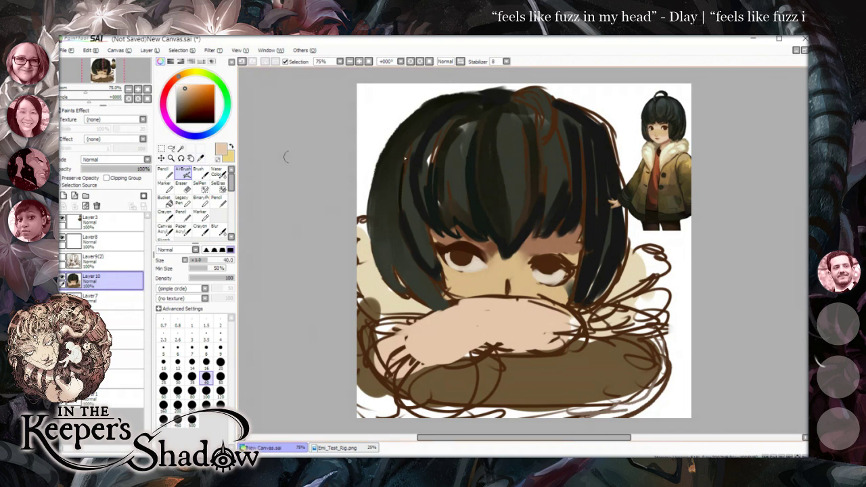
Choose a near-black brown and paint a dark sleeve over the upper forearm, leaving the hand skin-coloured.
left_click(177, 117)
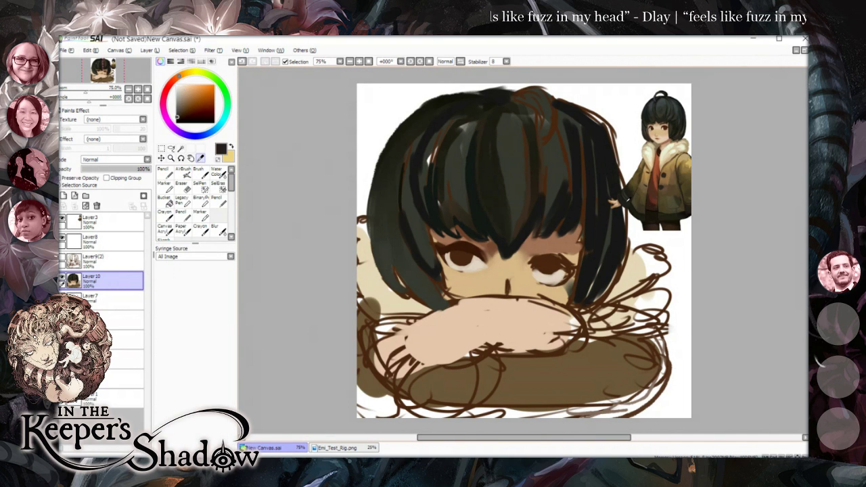
mouse_move(487, 311)
left_mouse_down()
mouse_move(506, 345)
mouse_move(541, 305)
mouse_move(567, 313)
mouse_move(535, 335)
mouse_move(596, 335)
mouse_move(619, 318)
mouse_move(599, 321)
mouse_move(629, 337)
left_mouse_up()
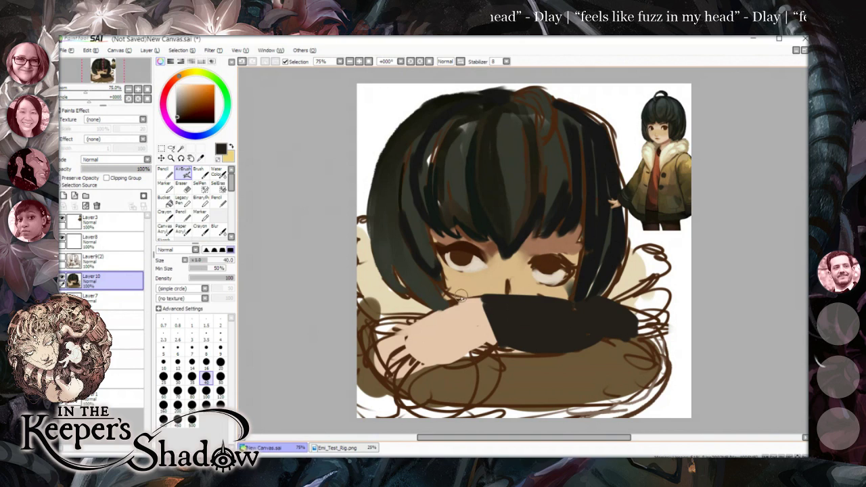
mouse_move(477, 292)
left_mouse_down()
mouse_move(568, 301)
mouse_move(471, 295)
mouse_move(502, 314)
mouse_move(488, 304)
mouse_move(501, 324)
mouse_move(489, 348)
mouse_move(489, 303)
mouse_move(493, 352)
mouse_move(517, 354)
mouse_move(494, 339)
mouse_move(504, 336)
mouse_move(497, 327)
mouse_move(478, 353)
mouse_move(455, 290)
mouse_move(485, 317)
mouse_move(462, 301)
mouse_move(467, 320)
mouse_move(450, 303)
mouse_move(473, 314)
mouse_move(487, 291)
mouse_move(490, 324)
mouse_move(475, 337)
mouse_move(449, 307)
mouse_move(508, 345)
left_mouse_up()
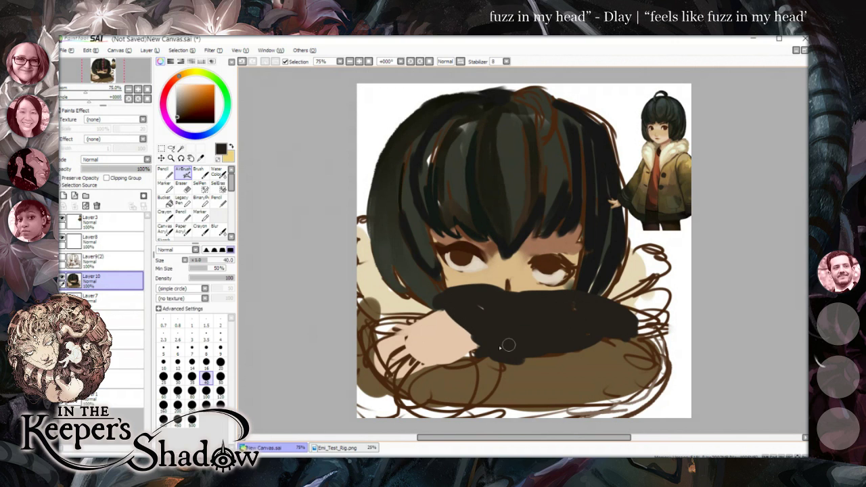
Sample the olive-brown of the reference girl's jacket and paint the jacket sleeve over the upper arm with the AirBrush.
left_click(200, 157)
left_click(639, 183)
key("b")
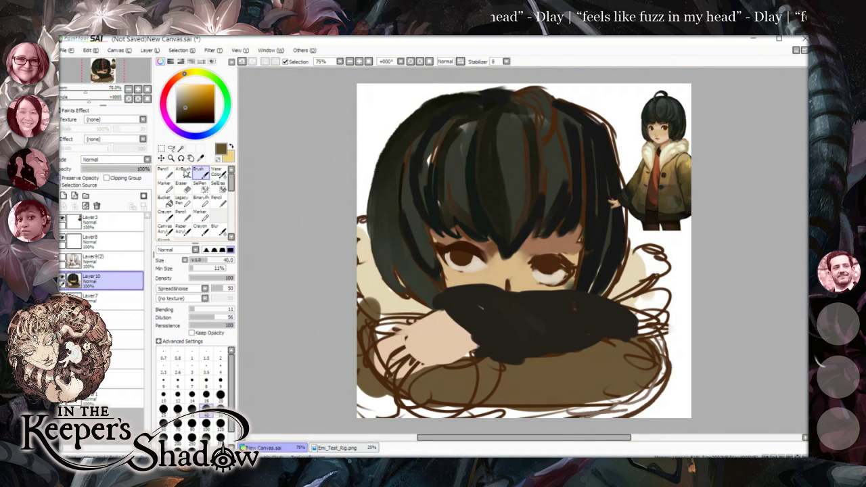
left_click(183, 173)
mouse_move(504, 318)
left_mouse_down()
mouse_move(563, 305)
mouse_move(552, 296)
mouse_move(576, 303)
mouse_move(515, 308)
mouse_move(582, 314)
mouse_move(586, 326)
mouse_move(536, 339)
mouse_move(588, 307)
mouse_move(613, 313)
mouse_move(574, 296)
mouse_move(597, 301)
mouse_move(589, 316)
mouse_move(615, 311)
mouse_move(568, 328)
mouse_move(568, 342)
mouse_move(541, 340)
left_mouse_up()
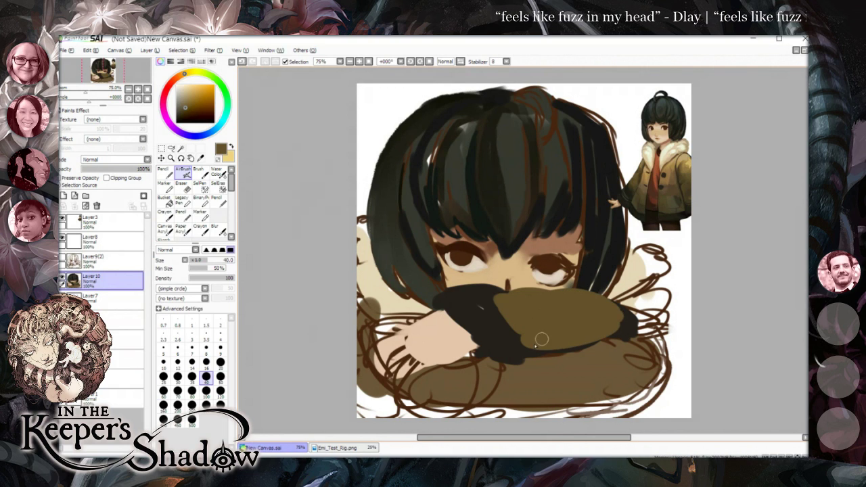
Sample the dark olive near the hem of the reference jacket and shade the lower folded arm with the AirBrush at size 40.
left_click(201, 158)
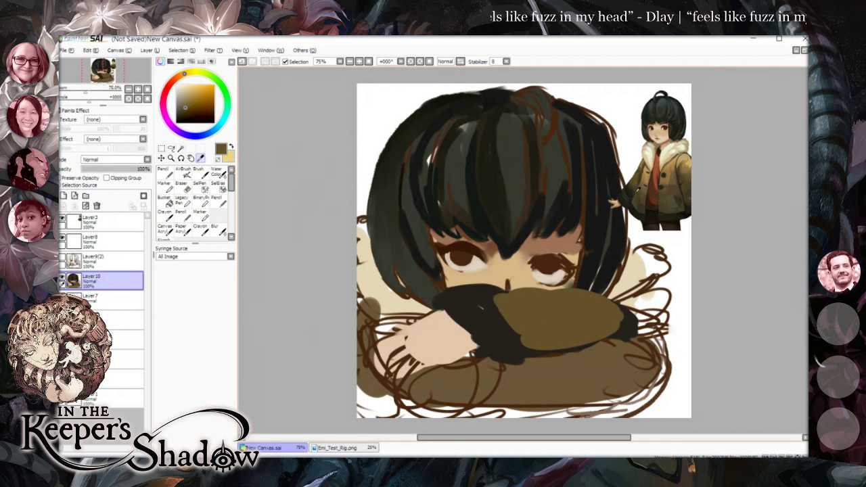
left_click(665, 212)
left_click(182, 174)
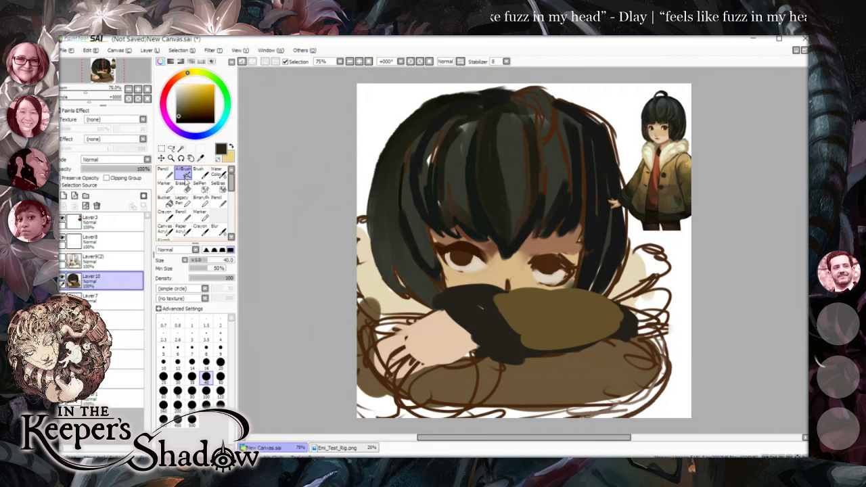
mouse_move(494, 376)
left_mouse_down()
mouse_move(593, 360)
mouse_move(581, 377)
mouse_move(578, 366)
mouse_move(532, 378)
mouse_move(599, 392)
mouse_move(631, 353)
mouse_move(544, 381)
mouse_move(447, 390)
left_mouse_up()
Erase the stray sketch lines below and beside the folded arms, reducing the Eraser to size 100 for the right side.
left_click(181, 185)
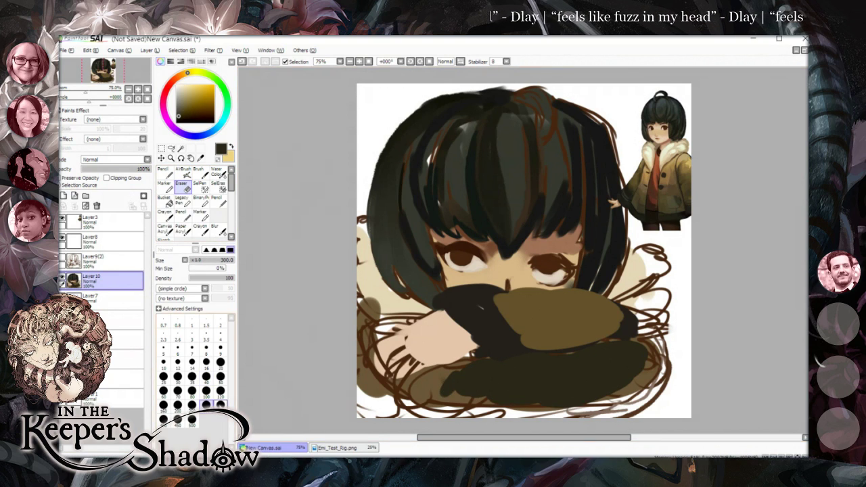
mouse_move(469, 439)
left_mouse_down()
mouse_move(514, 441)
mouse_move(561, 429)
mouse_move(593, 440)
mouse_move(458, 441)
left_mouse_up()
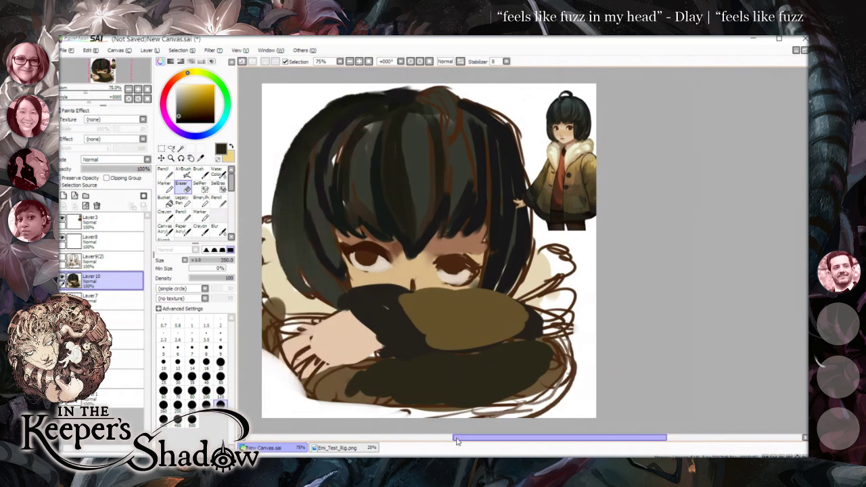
left_click(205, 390)
mouse_move(423, 405)
left_mouse_down()
mouse_move(460, 414)
mouse_move(579, 401)
mouse_move(568, 352)
mouse_move(578, 318)
mouse_move(575, 270)
mouse_move(524, 166)
left_mouse_up()
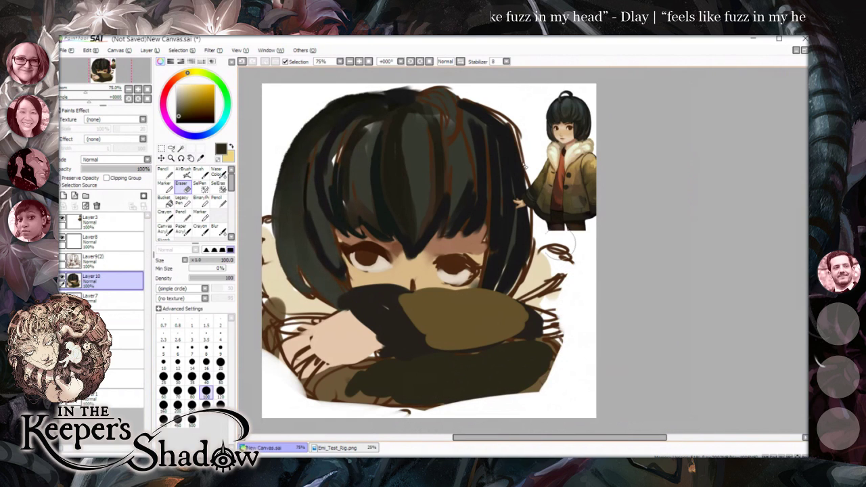
Sample a greyish brown from the reference girl's neck area and block in the fur collar right of the bob with the AirBrush.
left_click(200, 157)
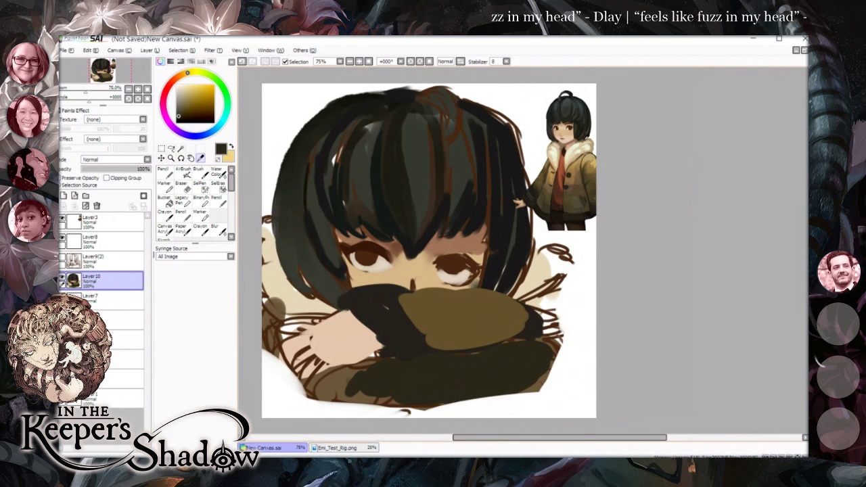
left_click(564, 142)
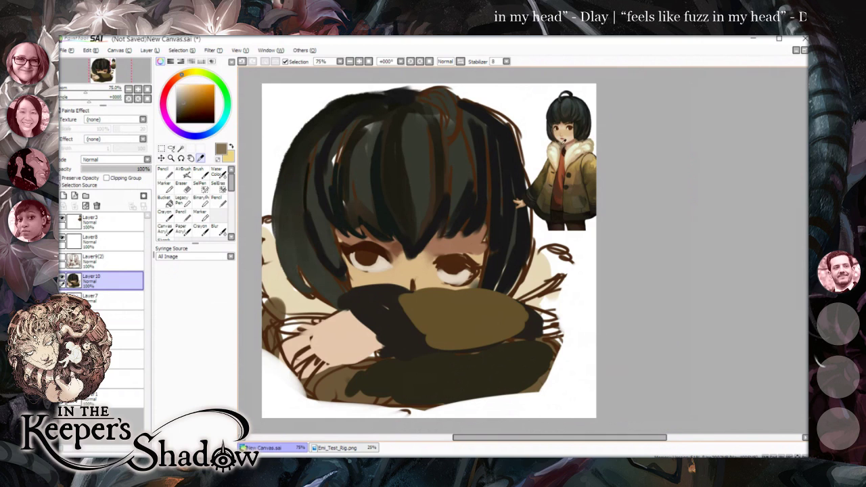
left_click(183, 172)
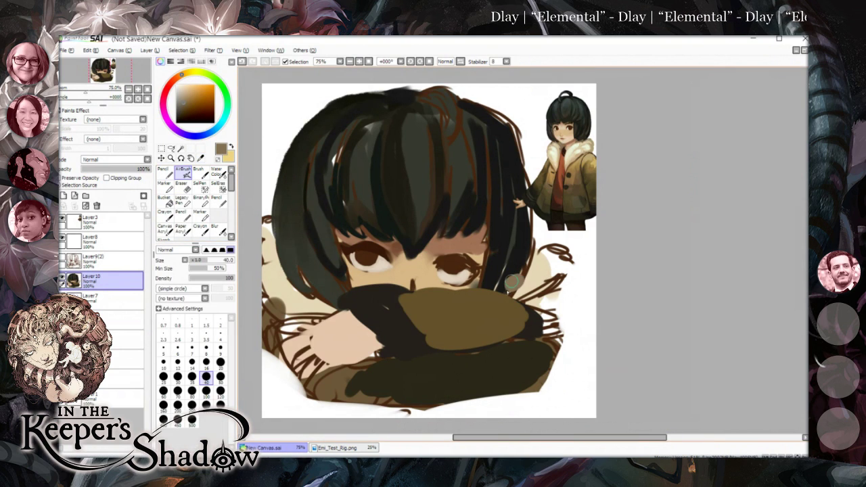
mouse_move(524, 303)
left_mouse_down()
mouse_move(531, 242)
mouse_move(519, 277)
mouse_move(548, 297)
left_mouse_up()
Sample the tan skin beside the nose, retouch the skin below the right eye and set the canvas view to 100%.
left_click(425, 271, "alt")
left_click_drag(439, 280, 473, 279)
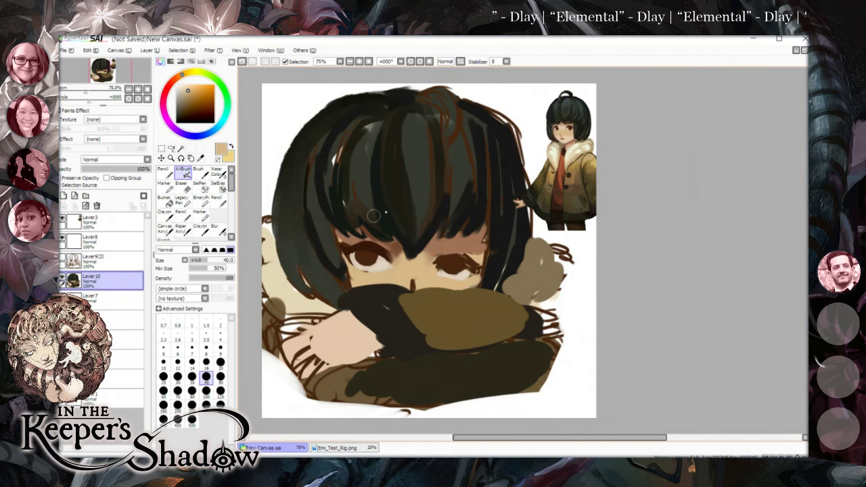
scroll(392, 185, "up", 10)
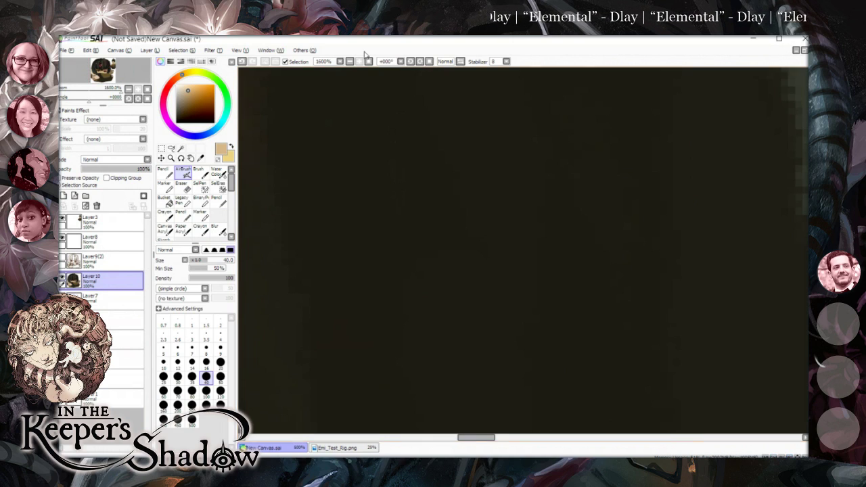
left_click(339, 62)
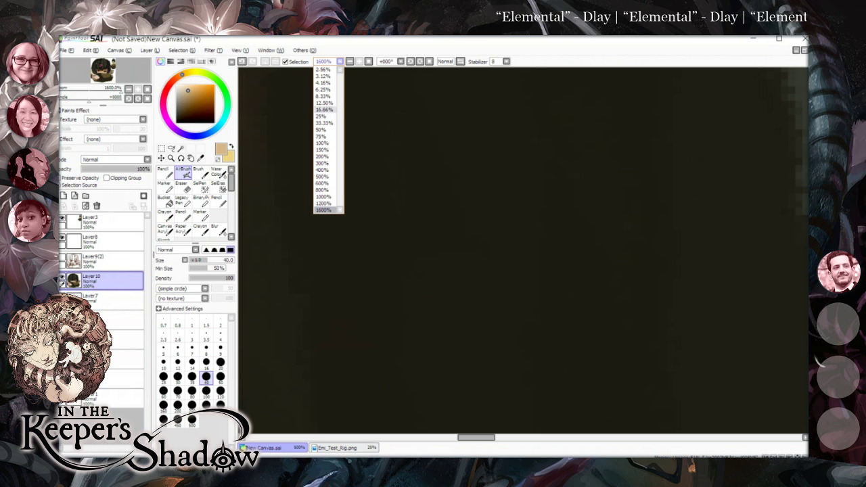
left_click(322, 150)
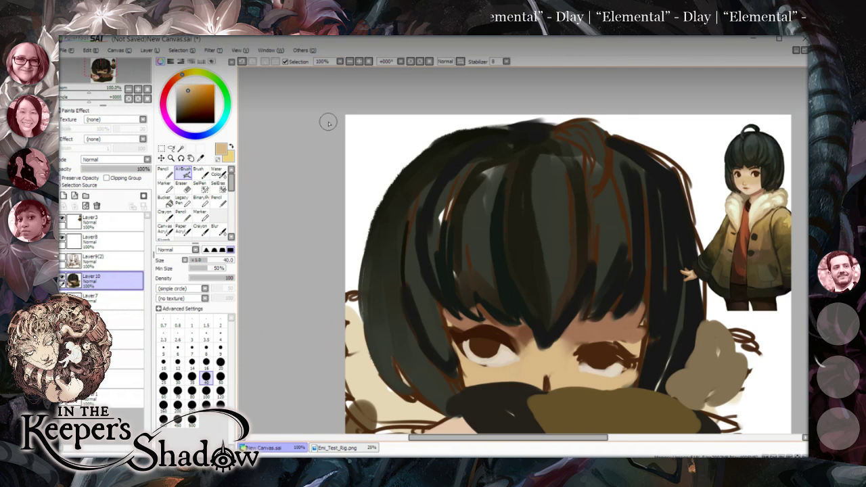
scroll(338, 120, "up", 3)
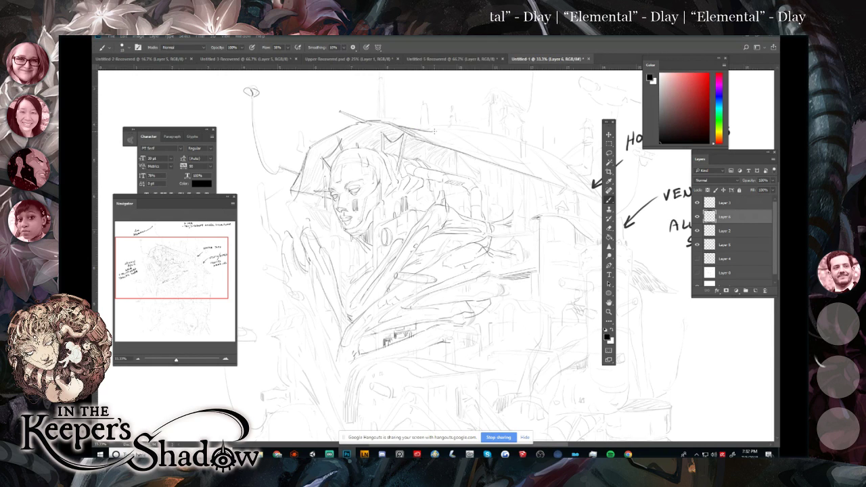
In Photoshop, sketch the curved upper edge of the canopy behind the figure's head and a small upright detail near its far end.
left_click_drag(409, 128, 517, 142)
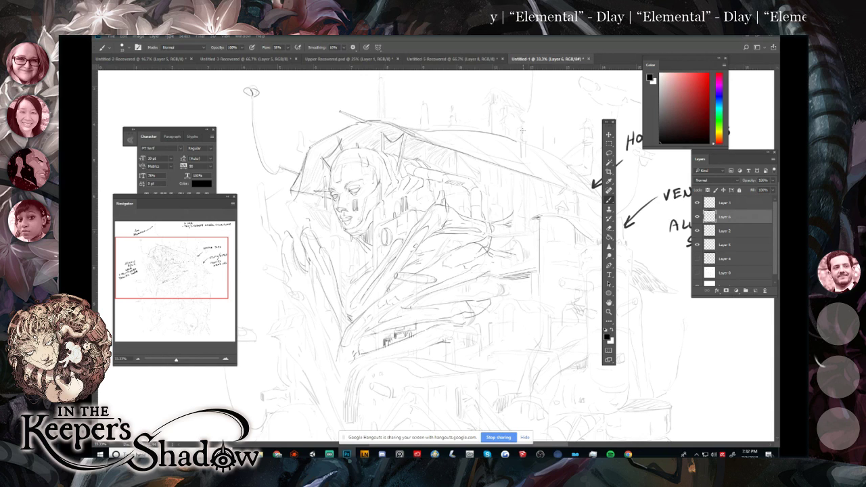
left_click_drag(522, 136, 527, 161)
key("ctrl+z")
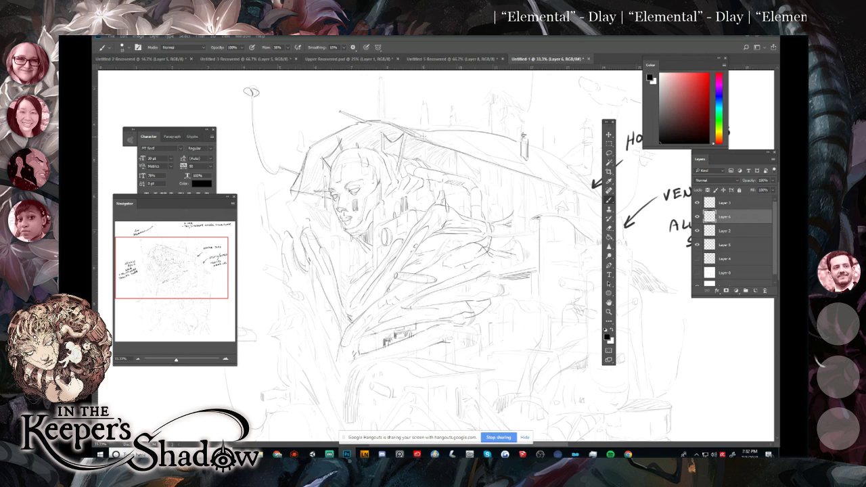
Sketch the curved ribs and outer rim of the canopy down to its right tip, undoing a stray stroke.
left_click_drag(453, 138, 503, 165)
mouse_move(474, 134)
left_mouse_down()
mouse_move(529, 162)
mouse_move(511, 154)
mouse_move(527, 178)
mouse_move(561, 188)
left_mouse_up()
key("ctrl+z")
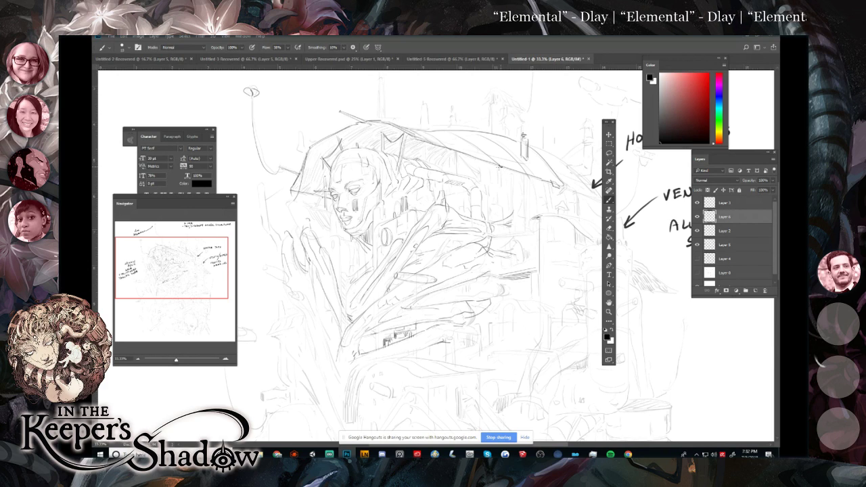
left_click_drag(508, 173, 531, 179)
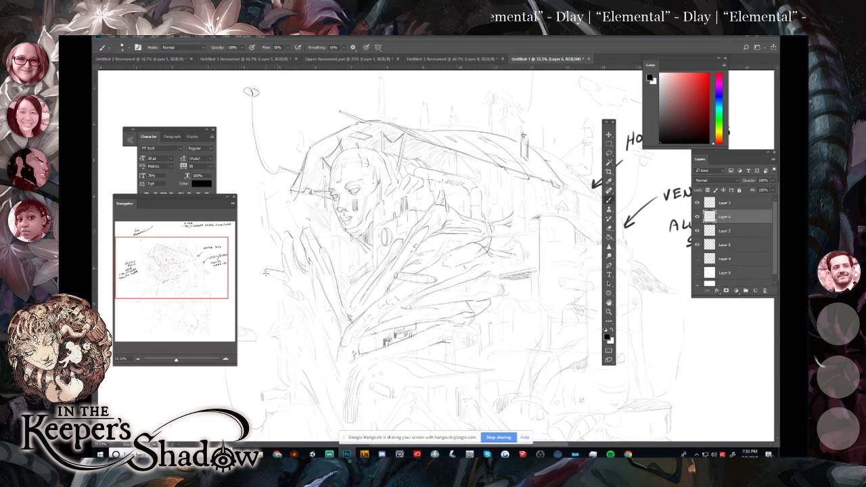
Sketch two short tubes beside the raised hand and darken the outlines of its fingers, palm and wrist.
left_click_drag(267, 272, 283, 280)
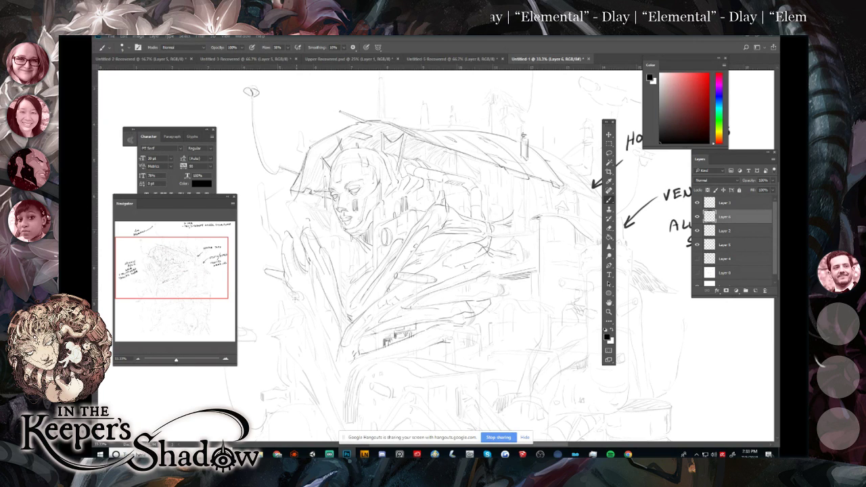
mouse_move(298, 305)
left_mouse_down()
mouse_move(310, 302)
mouse_move(295, 298)
left_mouse_up()
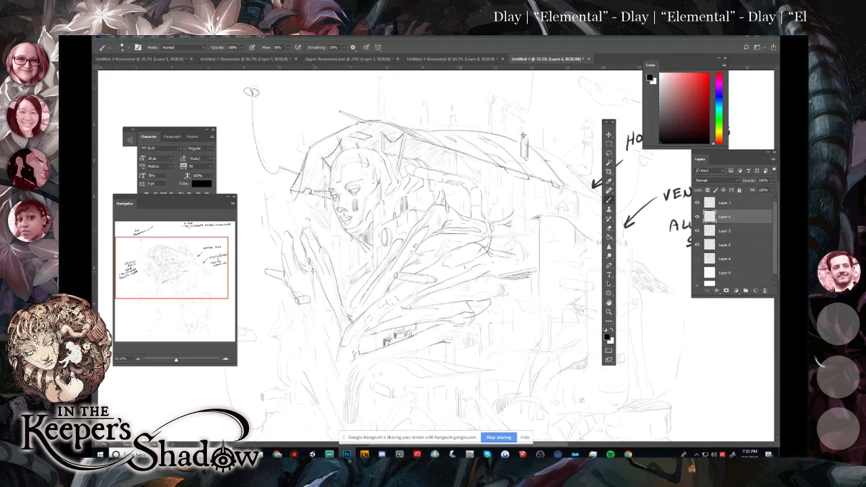
mouse_move(316, 301)
left_mouse_down()
mouse_move(340, 349)
mouse_move(345, 307)
mouse_move(355, 321)
left_mouse_up()
left_click_drag(305, 267, 309, 275)
left_click_drag(324, 330, 330, 346)
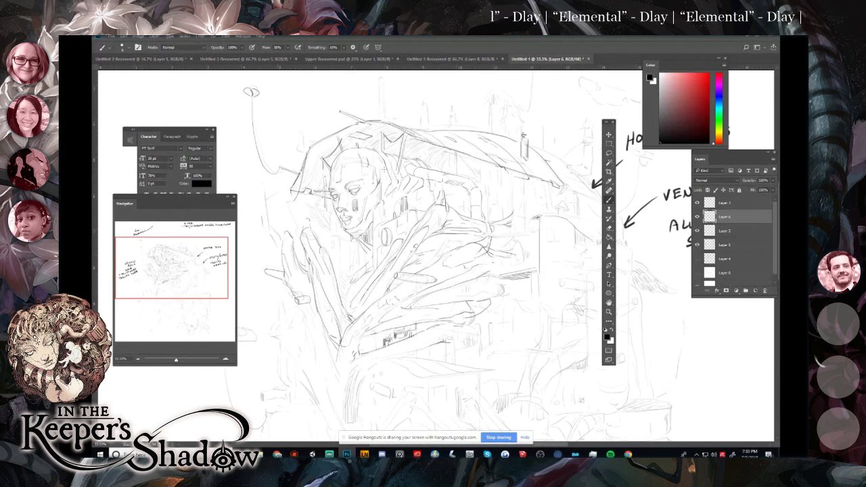
Sketch the collar and neck lines below the figure's chin, between the raised hands.
mouse_move(351, 248)
left_mouse_down()
mouse_move(361, 267)
mouse_move(367, 263)
mouse_move(364, 254)
mouse_move(362, 270)
mouse_move(370, 260)
mouse_move(353, 272)
left_mouse_up()
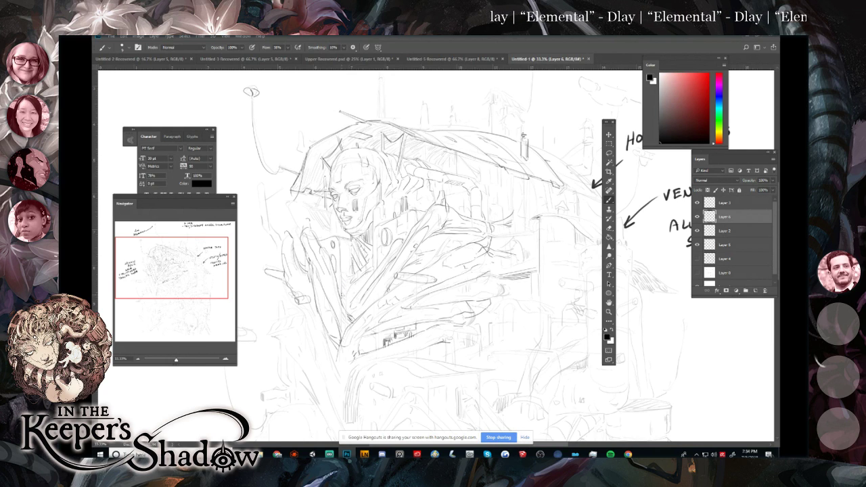
key("shift")
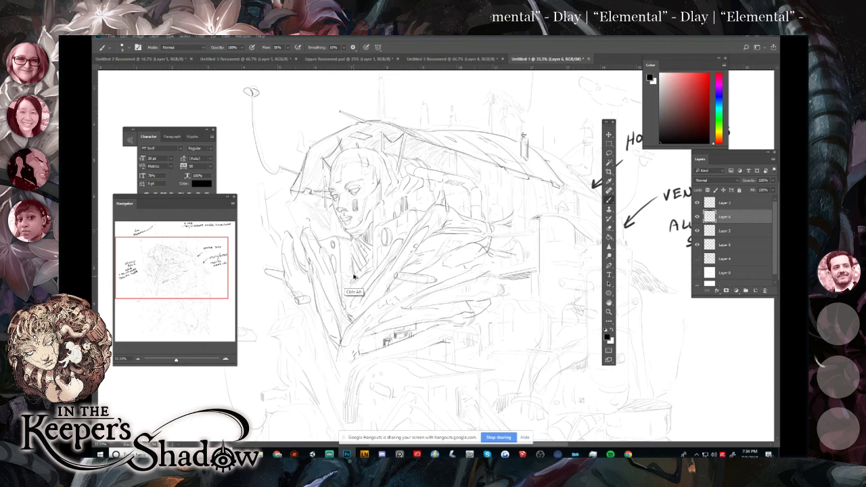
key("shift")
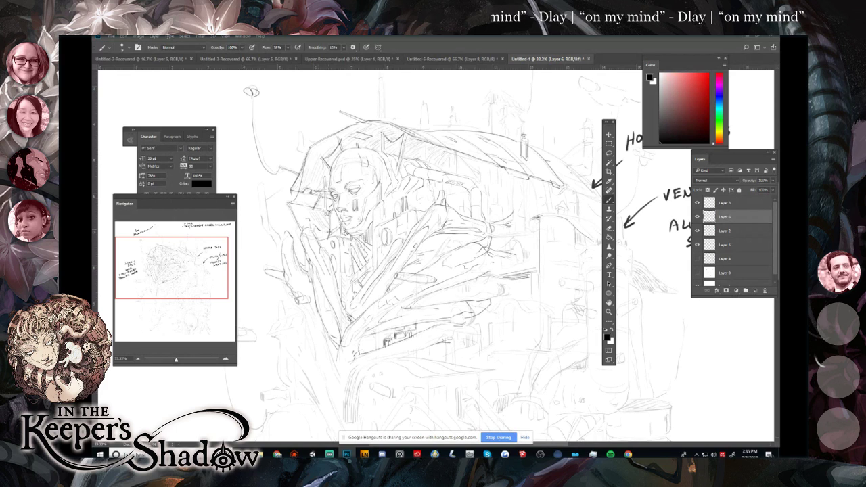
Darken the contours of the raised hand's forearm and add the lines where the two arms converge below the chest.
left_click_drag(315, 233, 326, 237)
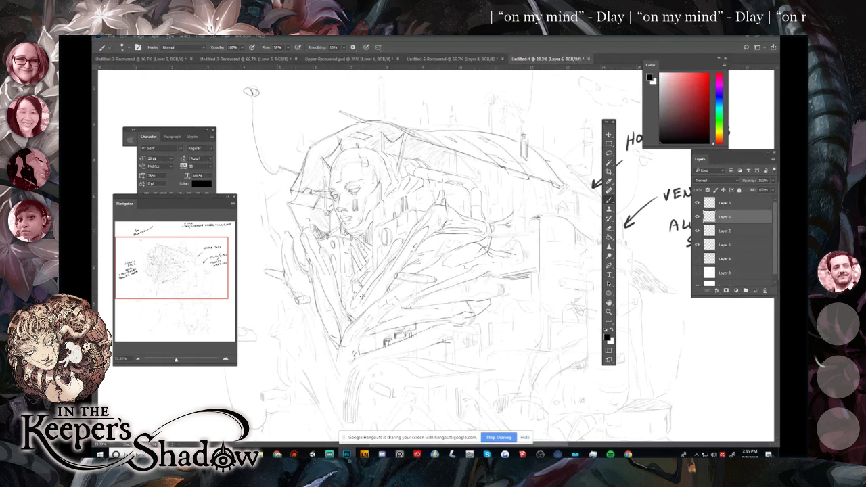
left_click_drag(199, 278, 202, 282)
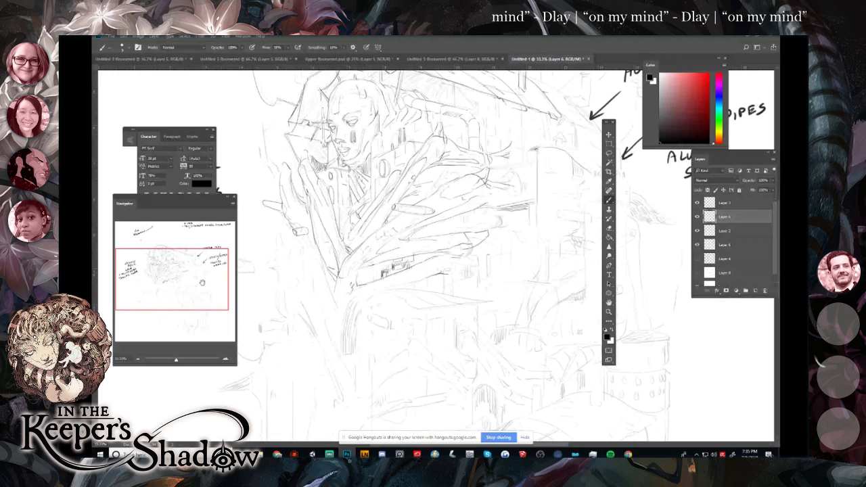
mouse_move(297, 234)
left_mouse_down()
mouse_move(317, 297)
mouse_move(318, 282)
mouse_move(320, 321)
left_mouse_up()
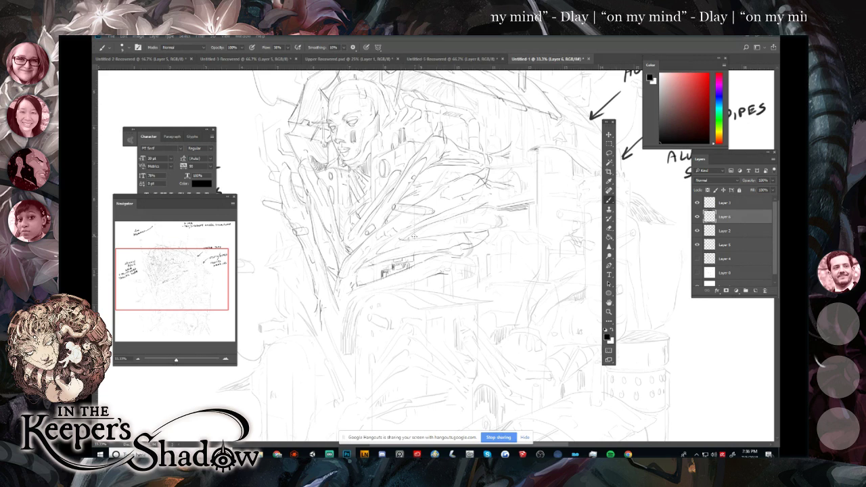
left_click_drag(373, 267, 364, 283)
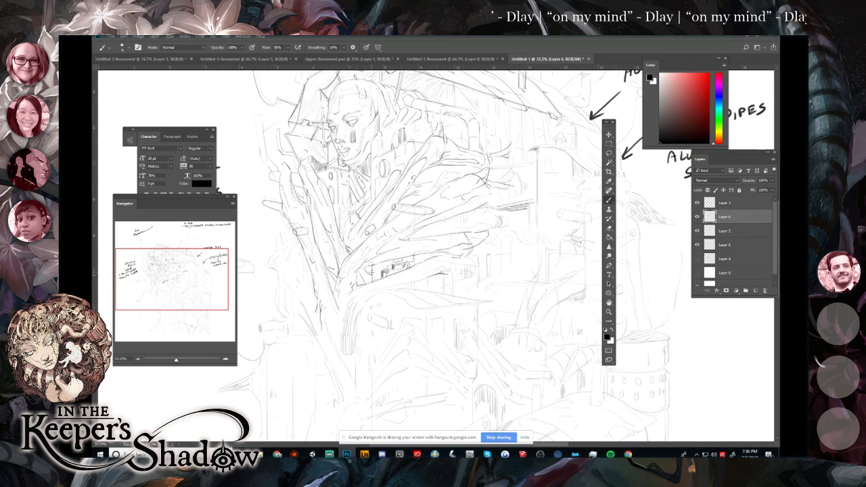
left_click_drag(359, 296, 345, 314)
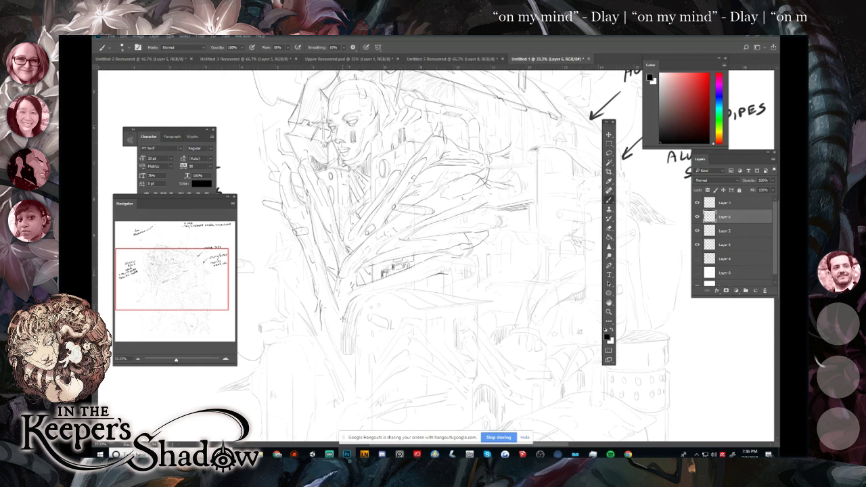
Sketch the curved pointed roof below the converging arms, with a post under its far end and a small block on the wall.
mouse_move(333, 330)
left_mouse_down()
mouse_move(352, 327)
mouse_move(346, 315)
mouse_move(364, 294)
mouse_move(384, 291)
mouse_move(412, 307)
left_mouse_up()
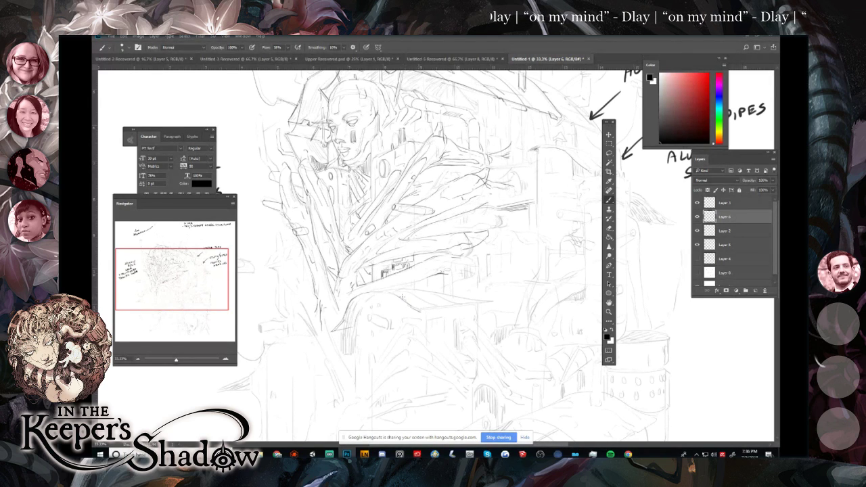
mouse_move(360, 293)
left_mouse_down()
mouse_move(405, 289)
mouse_move(452, 314)
mouse_move(431, 316)
left_mouse_up()
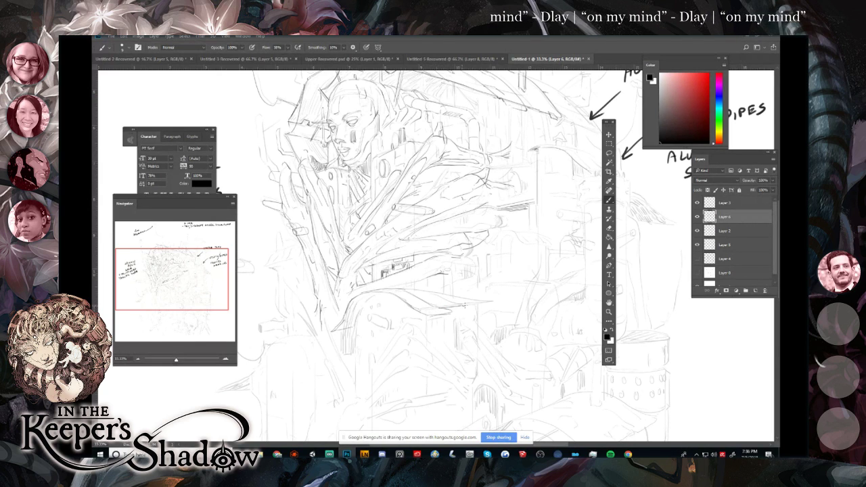
left_click_drag(414, 291, 482, 300)
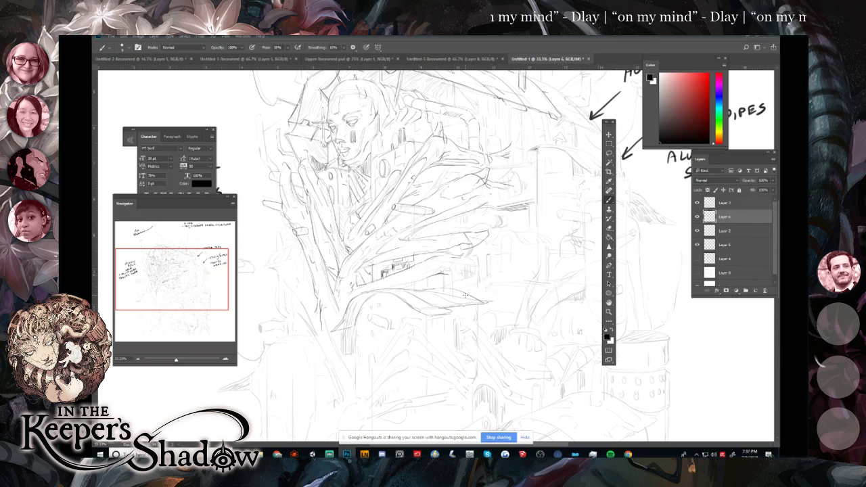
left_click_drag(467, 278, 467, 297)
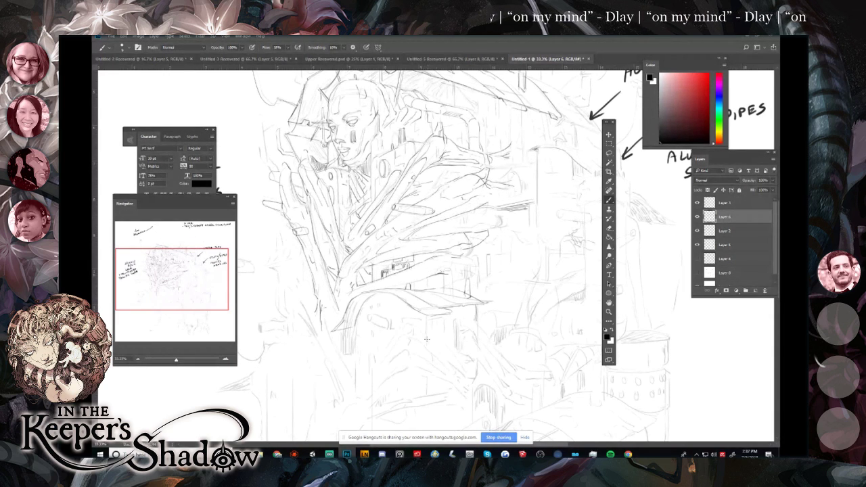
mouse_move(367, 314)
left_mouse_down()
mouse_move(370, 324)
mouse_move(379, 316)
mouse_move(392, 328)
left_mouse_up()
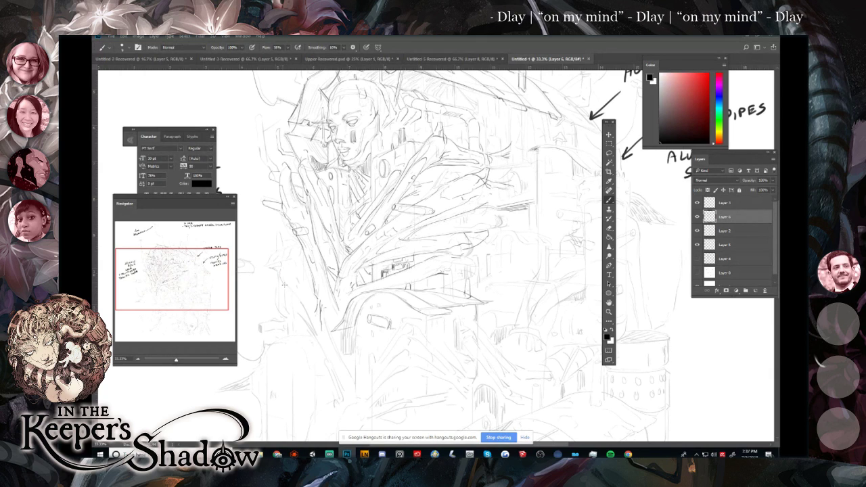
Sketch the long tapering limb running diagonally below the forearm, with its outer edge and inner fold lines.
left_click_drag(288, 293, 342, 399)
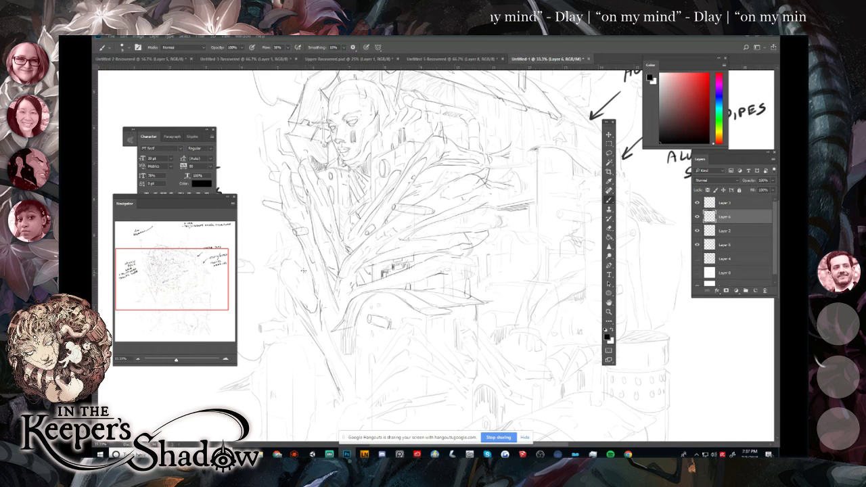
left_click_drag(287, 250, 302, 273)
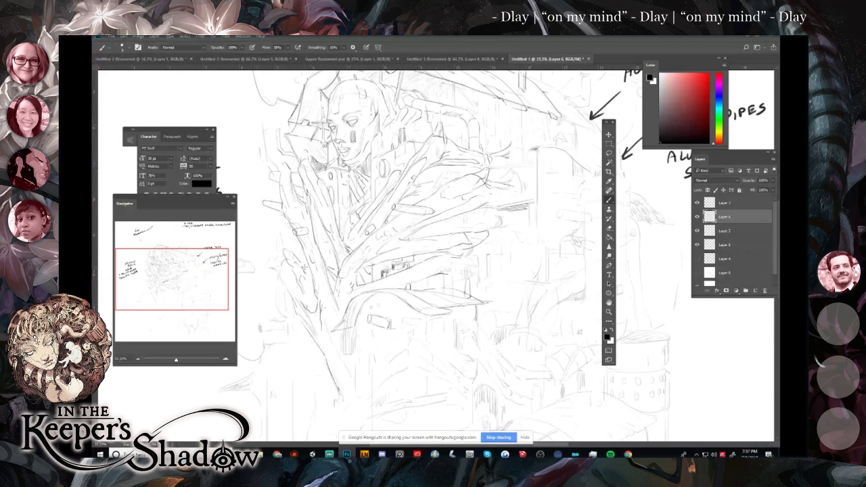
left_click_drag(309, 272, 347, 367)
left_click_drag(323, 311, 352, 389)
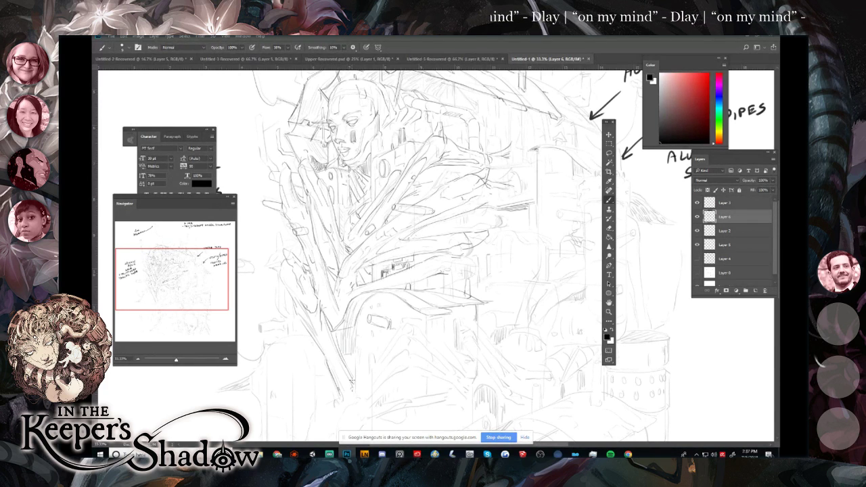
Sketch a small roofed hut beside the forearm and the branch ends reaching towards the background building.
left_click_drag(298, 313, 310, 328)
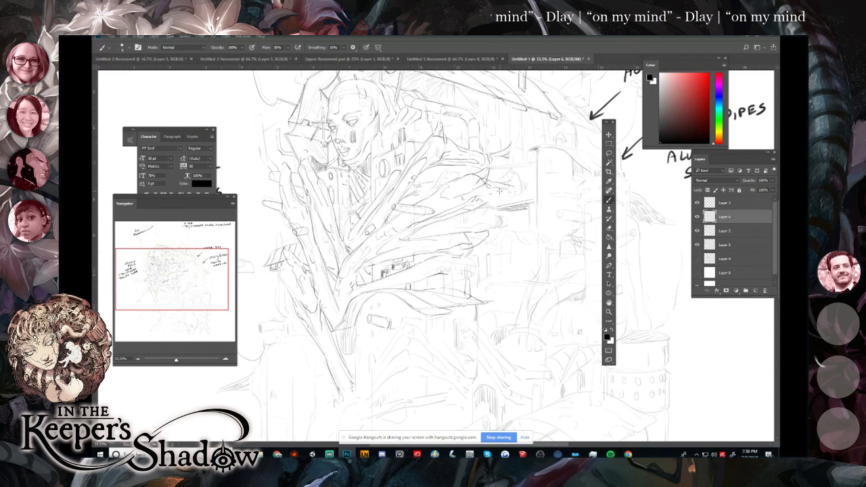
mouse_move(511, 188)
left_mouse_down()
mouse_move(540, 189)
mouse_move(498, 206)
left_mouse_up()
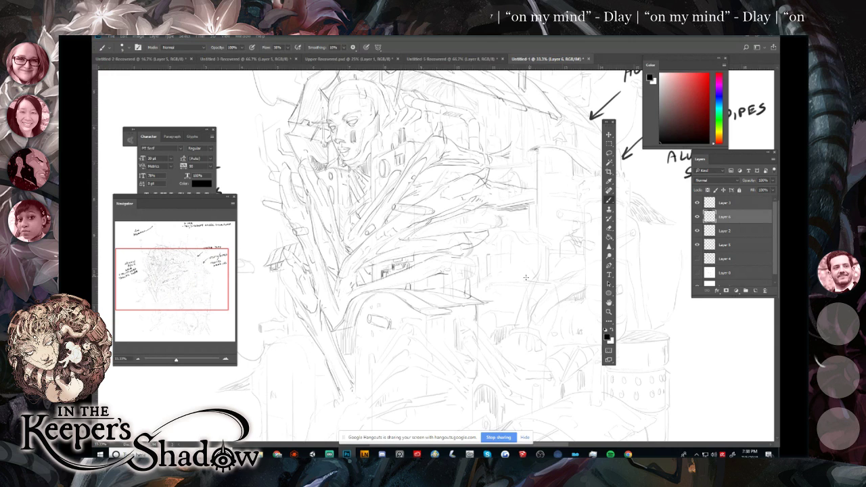
left_click_drag(416, 284, 338, 319)
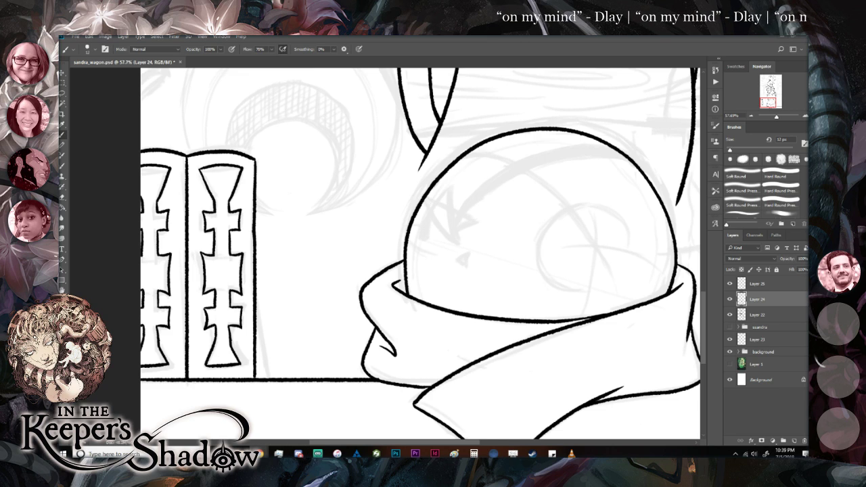
In the sandra_wagon.psd drawing, merge Layer 24 and Layer 25 after checking what Layer 22 contains.
left_click_drag(346, 224, 302, 386)
mouse_move(777, 117)
left_mouse_down()
mouse_move(761, 118)
mouse_move(775, 119)
left_mouse_up()
mouse_move(508, 329)
left_mouse_down()
mouse_move(392, 286)
mouse_move(377, 305)
mouse_move(370, 383)
left_mouse_up()
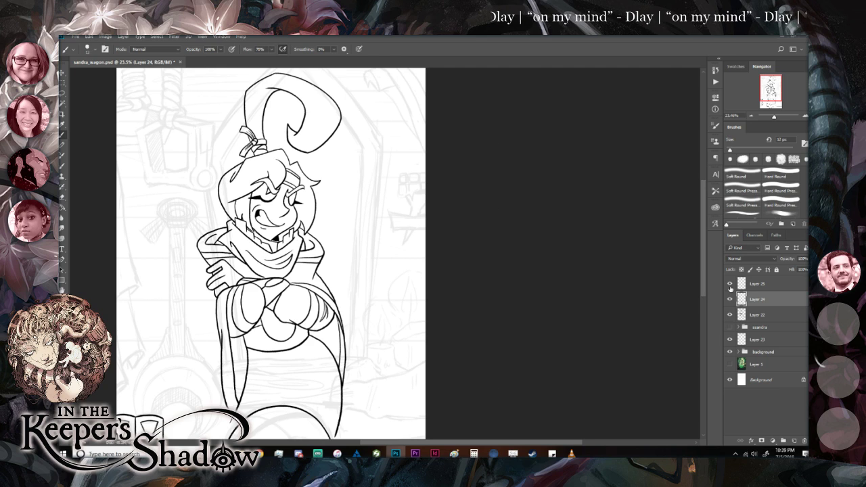
left_click(729, 315)
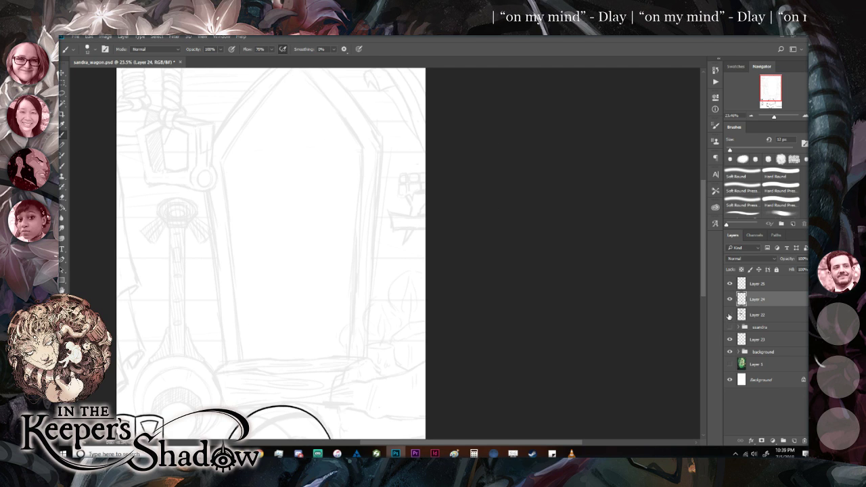
left_click(730, 315)
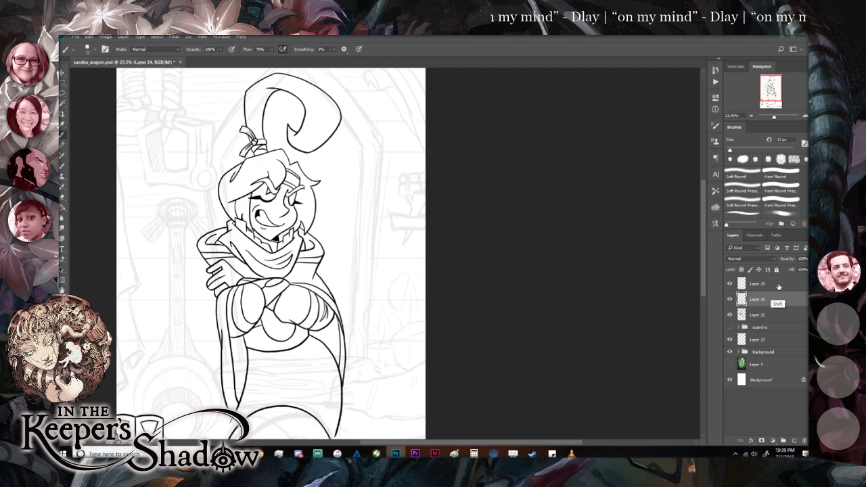
left_click(779, 284, "shift")
right_click(779, 284)
left_click(702, 322)
left_click_drag(504, 342, 504, 276)
Check the merged line-art layer's content and rename it bg, and rename Layer 22 as sandra.
left_click(730, 285)
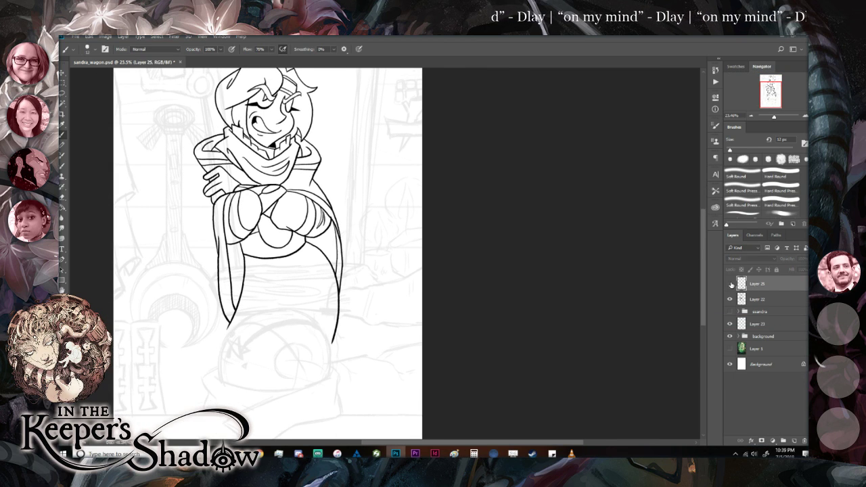
left_click(730, 285)
double_click(759, 284)
type("bg")
key("Return")
double_click(758, 299)
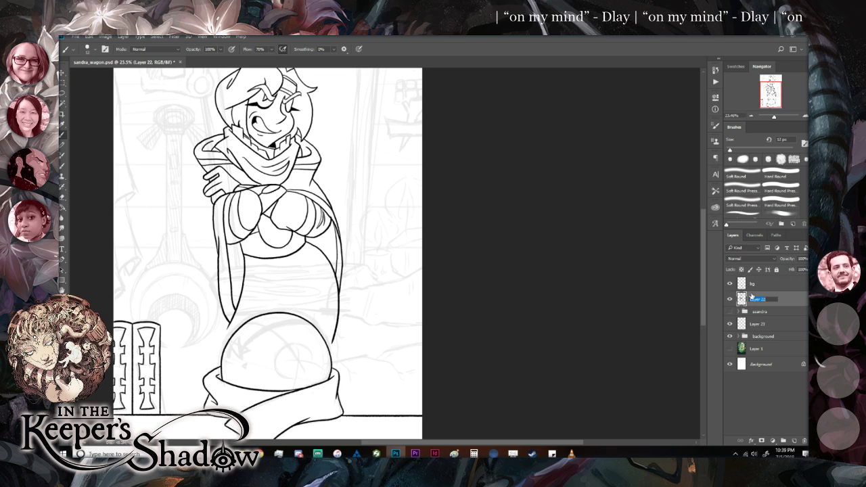
type("l")
key("Return")
Place the sandra layer in a new layer group named sandra.
left_click(784, 440)
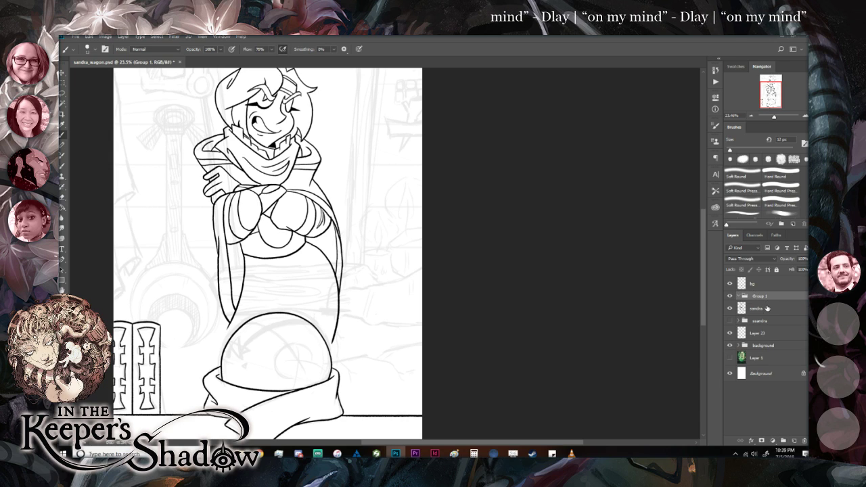
left_click(744, 297)
double_click(758, 297)
type("sandra")
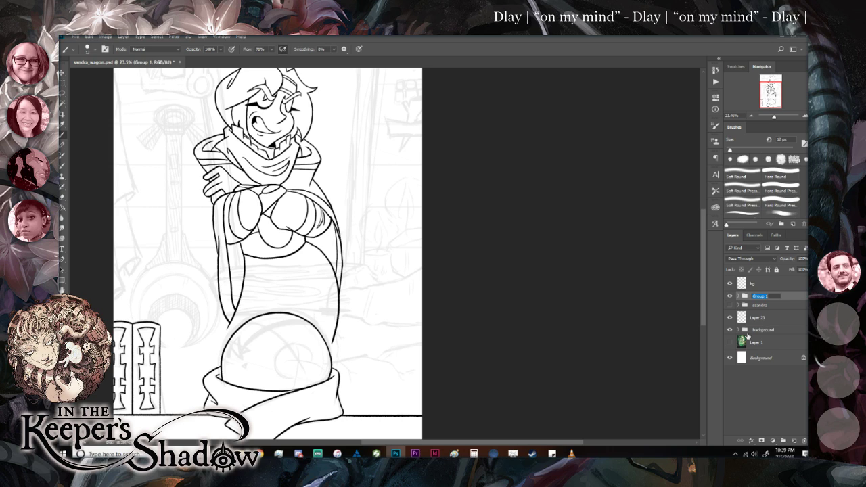
Rename the layer inside the sandra group as lines.
left_click(739, 296)
double_click(761, 308)
key("BackSpace")
type("lines")
key("Return")
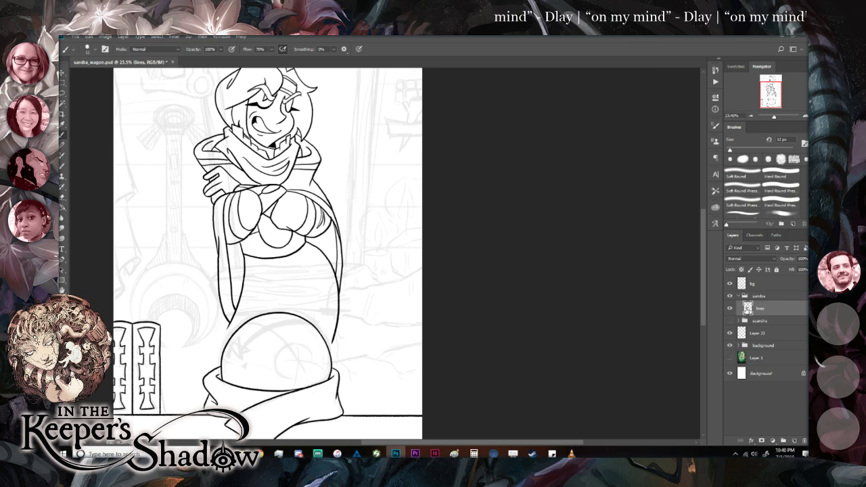
Collapse the sandra group and move it above the bg layer.
left_click(738, 295)
left_click_drag(771, 295, 771, 278)
left_click(772, 294)
left_click_drag(481, 268, 493, 298)
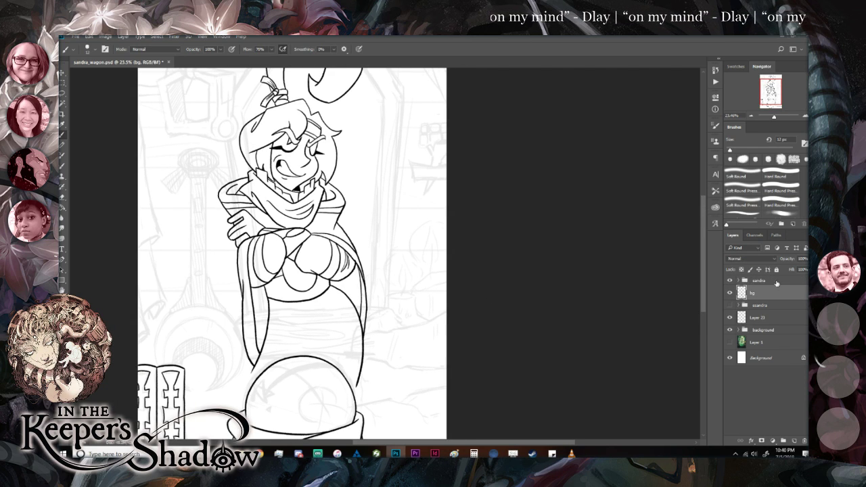
Move the sandra group's line art slightly down so the robe meets the crystal ball.
left_click(771, 281)
key("v")
left_click_drag(349, 321, 351, 331)
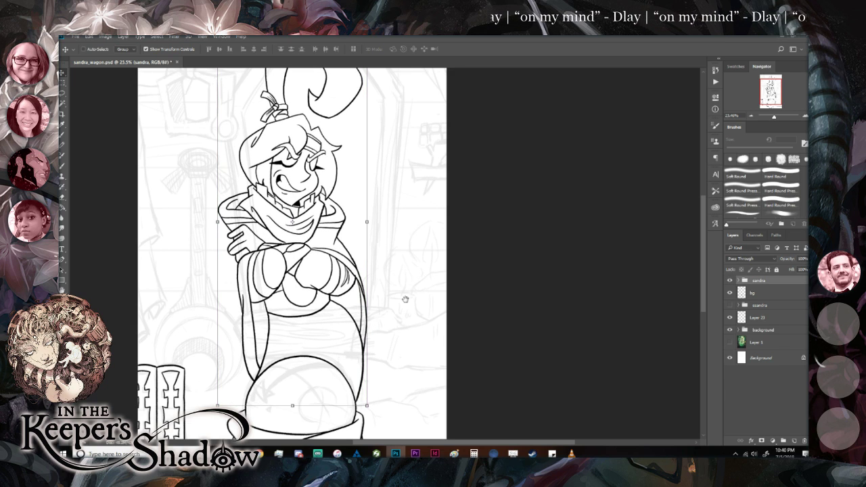
left_click_drag(406, 300, 398, 360)
left_click_drag(470, 355, 487, 243)
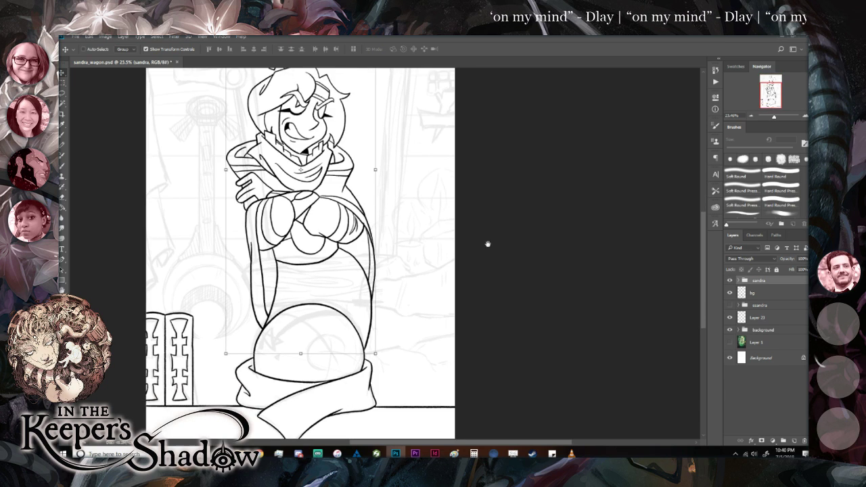
Add a new empty layer directly above bg and return to the Brush tool.
key("b")
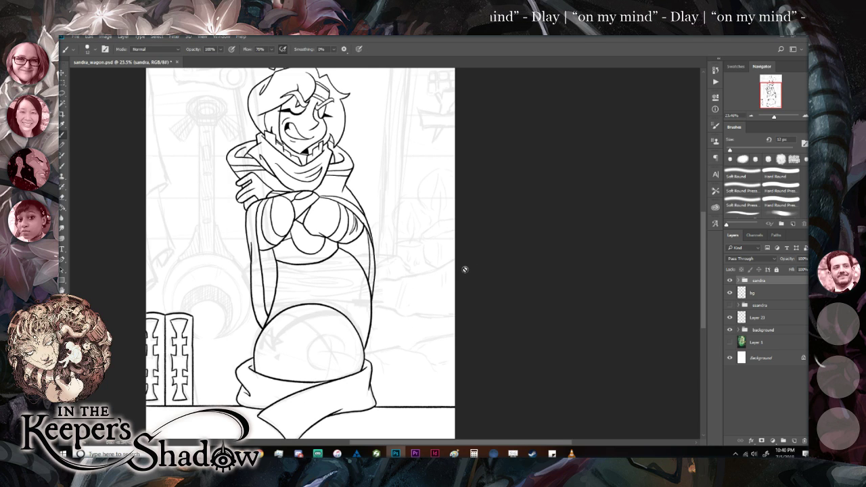
left_click_drag(460, 286, 516, 309)
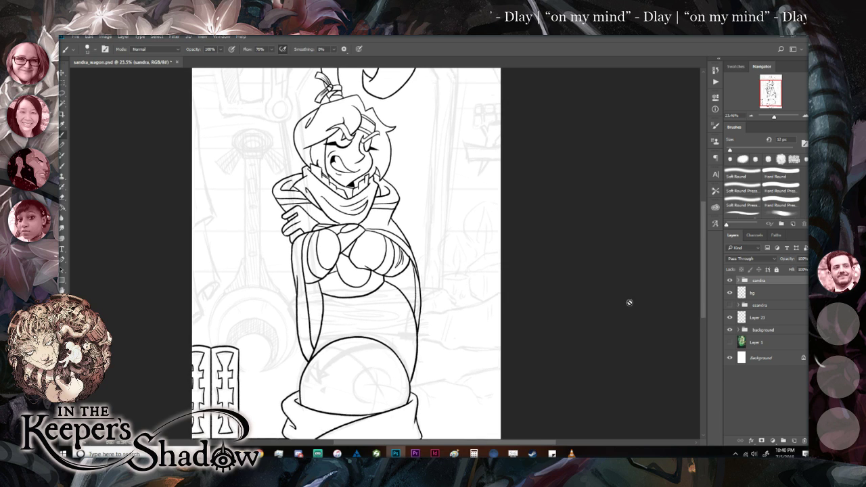
left_click(794, 440)
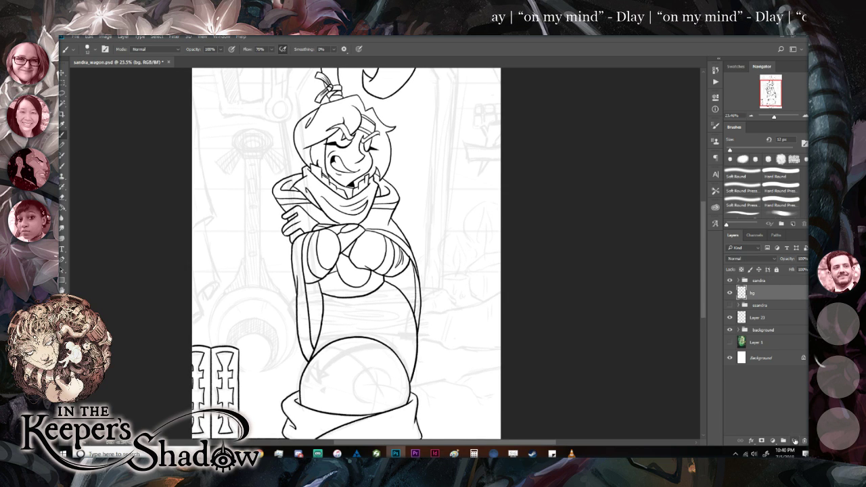
scroll(467, 345, "down", 2)
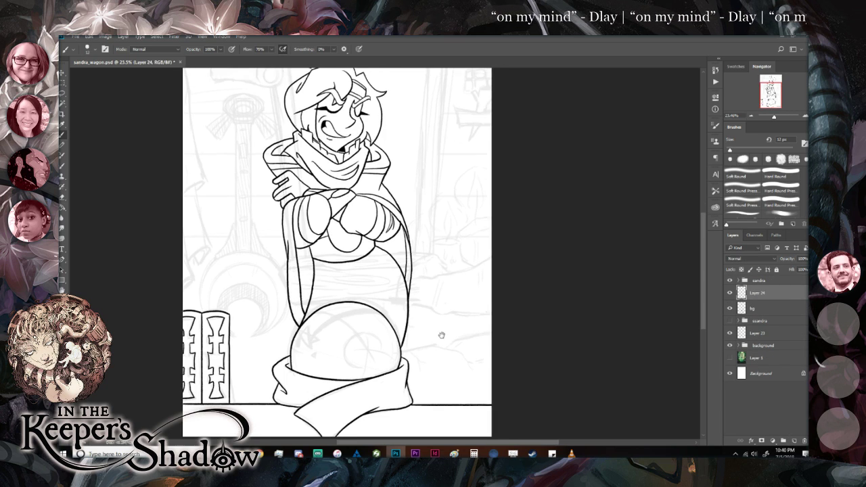
Try to ink the outer and inner curves of the crescent shape behind the open book, undoing the strokes.
mouse_move(249, 252)
left_mouse_down()
mouse_move(214, 267)
mouse_move(203, 318)
mouse_move(263, 297)
mouse_move(245, 251)
mouse_move(216, 261)
mouse_move(203, 310)
mouse_move(237, 335)
mouse_move(252, 299)
mouse_move(262, 318)
mouse_move(253, 341)
mouse_move(274, 325)
mouse_move(291, 285)
left_mouse_up()
key("ctrl+z")
key("ctrl+z")
key("ctrl+z")
mouse_move(773, 117)
left_mouse_down()
mouse_move(785, 115)
mouse_move(776, 117)
left_mouse_up()
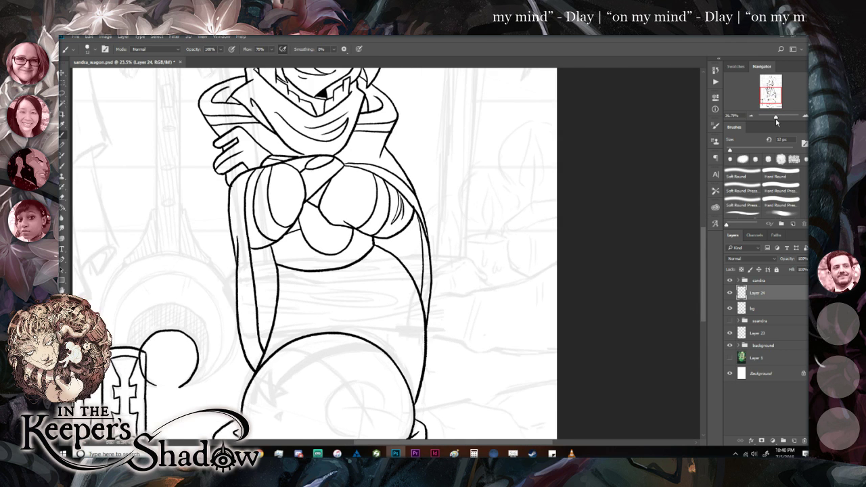
mouse_move(255, 295)
left_mouse_down()
mouse_move(299, 266)
mouse_move(293, 293)
mouse_move(281, 299)
mouse_move(317, 283)
mouse_move(333, 239)
mouse_move(312, 195)
mouse_move(287, 183)
mouse_move(222, 200)
mouse_move(217, 269)
left_mouse_up()
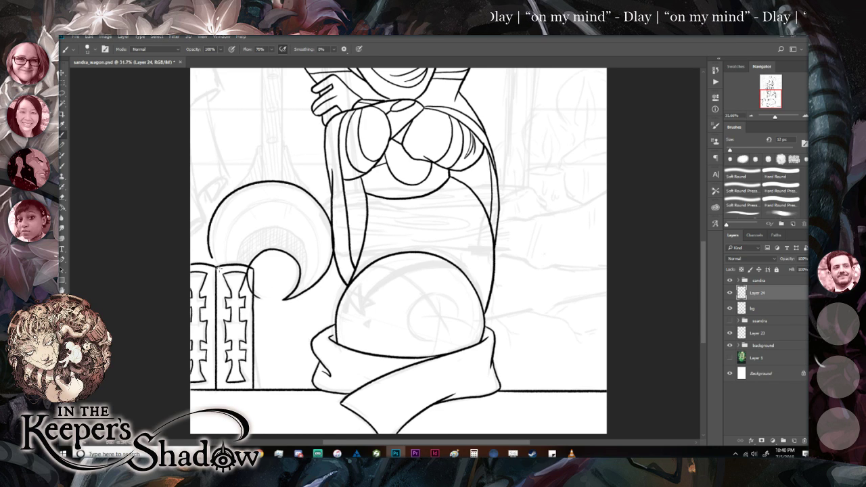
key("ctrl+z")
mouse_move(258, 297)
left_mouse_down()
mouse_move(229, 284)
mouse_move(216, 263)
mouse_move(216, 234)
mouse_move(253, 189)
mouse_move(299, 188)
mouse_move(323, 213)
mouse_move(322, 276)
mouse_move(298, 295)
mouse_move(337, 255)
mouse_move(324, 205)
mouse_move(287, 185)
mouse_move(227, 205)
mouse_move(210, 237)
mouse_move(218, 273)
mouse_move(264, 298)
left_mouse_up()
key("ctrl+z")
key("ctrl+z")
key("ctrl+z")
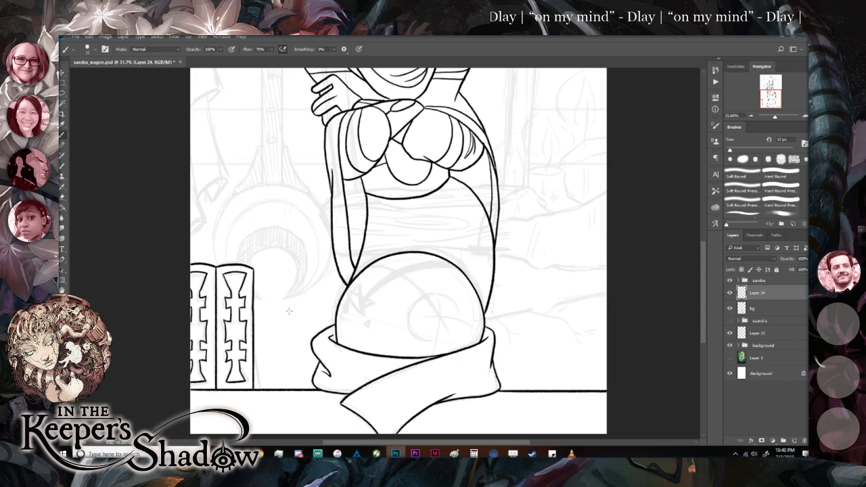
Ink the inner circle of the crescent shape behind the open book, leaving a gap at its lower edge.
left_click_drag(775, 117, 777, 117)
scroll(274, 279, "up", 2)
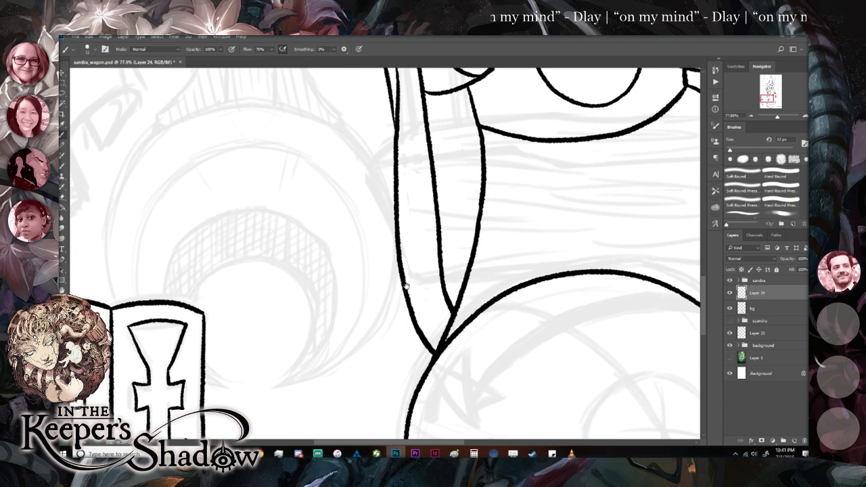
mouse_move(223, 389)
left_mouse_down()
mouse_move(201, 370)
mouse_move(257, 265)
mouse_move(305, 333)
mouse_move(262, 382)
mouse_move(198, 365)
mouse_move(224, 270)
mouse_move(296, 289)
mouse_move(283, 368)
mouse_move(263, 384)
mouse_move(206, 377)
mouse_move(194, 307)
mouse_move(278, 264)
mouse_move(290, 369)
mouse_move(230, 393)
mouse_move(261, 377)
mouse_move(261, 265)
mouse_move(223, 388)
mouse_move(298, 281)
mouse_move(182, 324)
mouse_move(199, 370)
left_mouse_up()
key("ctrl+z")
key("ctrl+z")
key("ctrl+z")
key("ctrl+z")
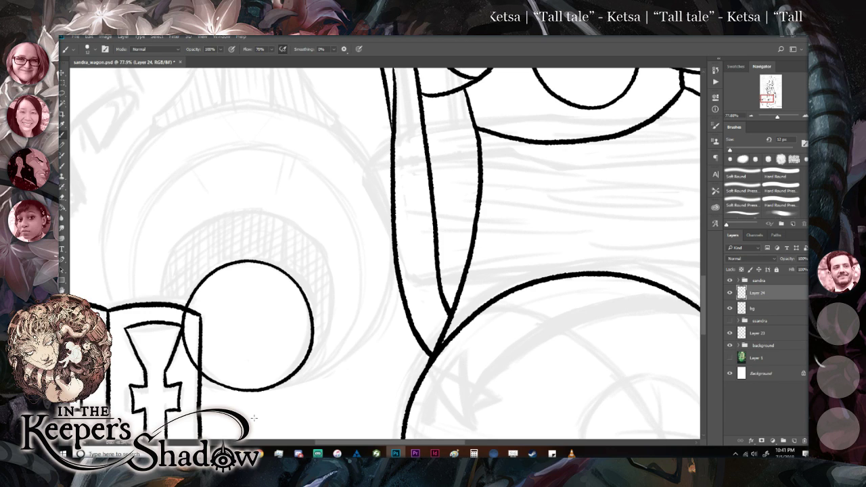
mouse_move(213, 376)
left_mouse_down()
mouse_move(258, 387)
mouse_move(241, 388)
mouse_move(287, 370)
mouse_move(280, 378)
mouse_move(292, 360)
left_mouse_up()
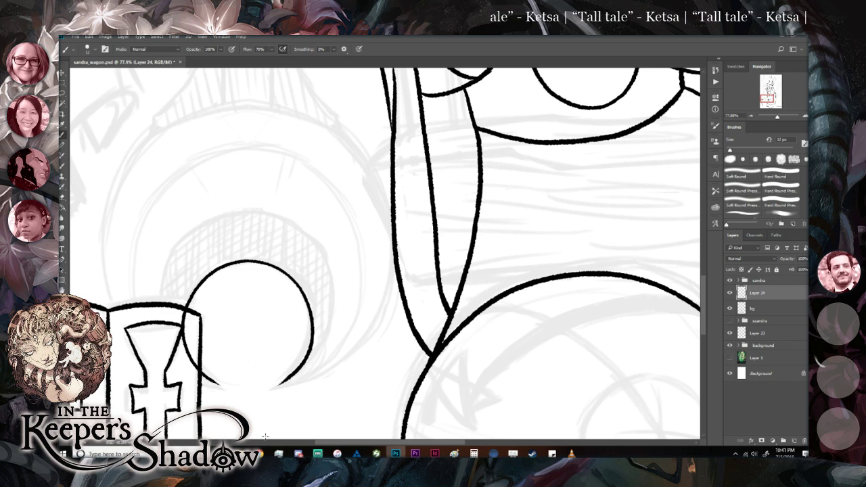
Add a new empty layer directly above the layer holding the crescent's inner circle.
left_click(777, 118)
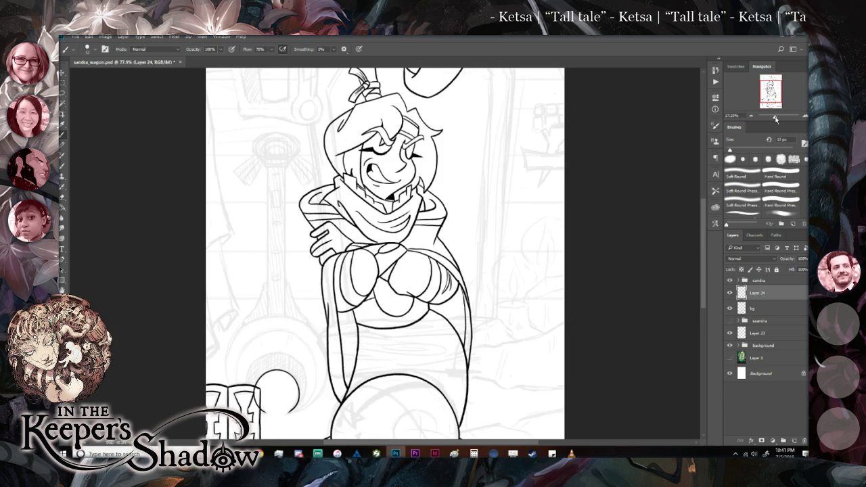
left_click_drag(408, 344, 470, 238)
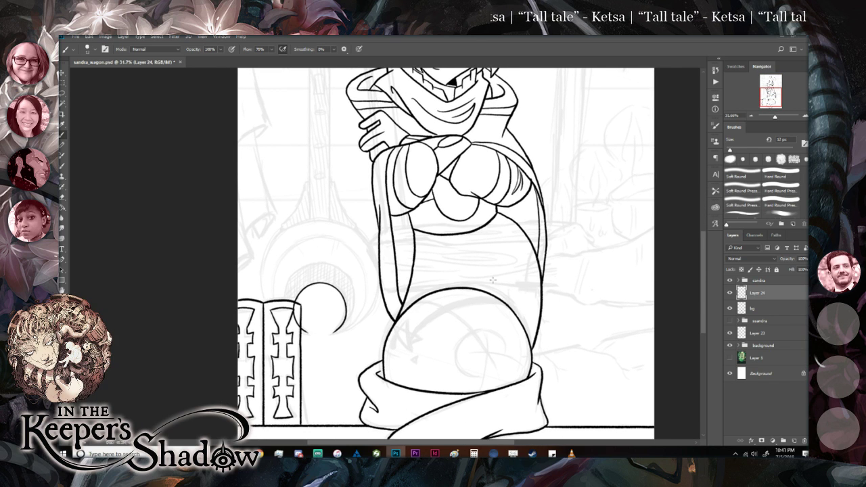
left_click(796, 440)
Try to ink the crescent's outer curve around the inner circle on the new layer, undoing each stroke.
mouse_move(288, 328)
left_mouse_down()
mouse_move(349, 329)
mouse_move(367, 315)
left_mouse_up()
key("ctrl+z")
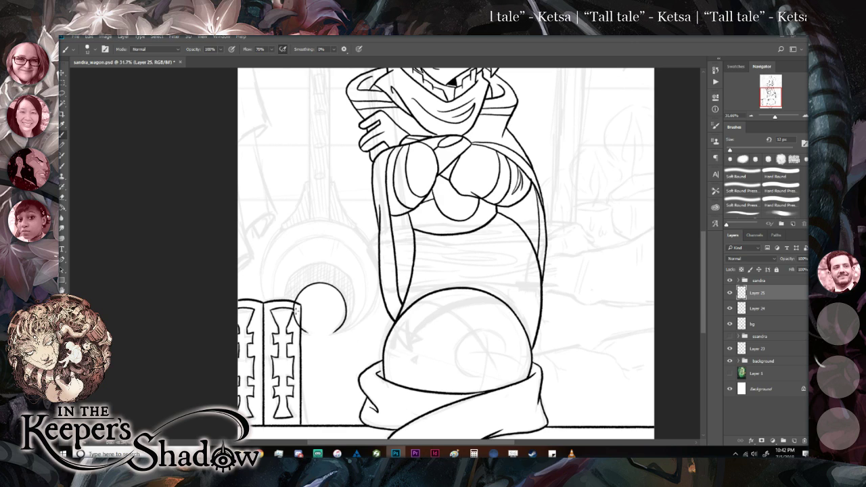
mouse_move(326, 220)
left_mouse_down()
mouse_move(272, 243)
mouse_move(261, 268)
mouse_move(266, 303)
mouse_move(287, 328)
mouse_move(331, 334)
mouse_move(378, 302)
mouse_move(383, 267)
mouse_move(370, 239)
mouse_move(298, 225)
mouse_move(264, 259)
mouse_move(334, 327)
mouse_move(337, 218)
left_mouse_up()
key("ctrl+z")
key("ctrl+z")
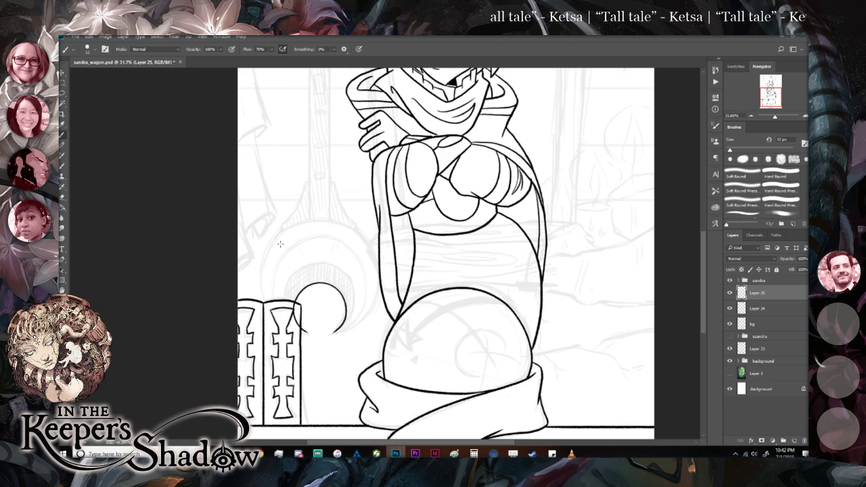
mouse_move(303, 330)
left_mouse_down()
mouse_move(282, 321)
mouse_move(263, 257)
mouse_move(285, 231)
mouse_move(348, 220)
left_mouse_up()
key("ctrl+z")
mouse_move(305, 332)
left_mouse_down()
mouse_move(274, 330)
mouse_move(261, 265)
mouse_move(347, 238)
left_mouse_up()
key("ctrl+z")
mouse_move(333, 332)
left_mouse_down()
mouse_move(368, 312)
mouse_move(376, 247)
mouse_move(308, 218)
mouse_move(253, 284)
mouse_move(284, 326)
left_mouse_up()
key("ctrl+z")
left_click_drag(774, 117, 775, 118)
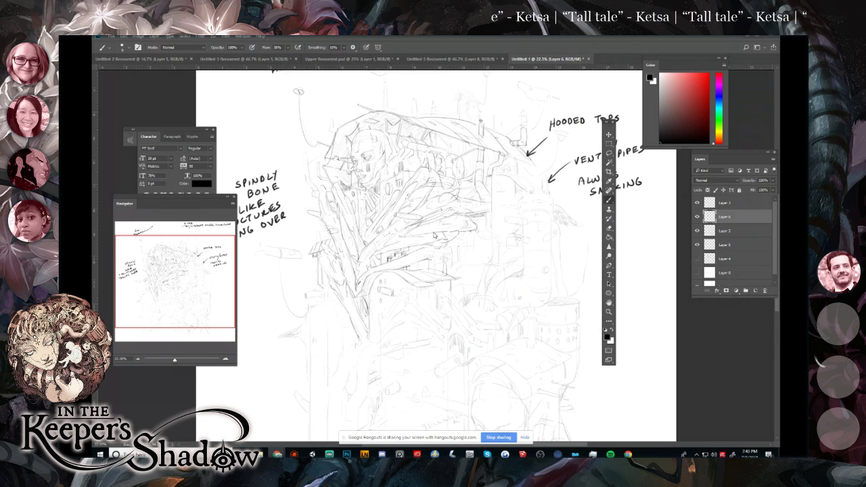
left_click(226, 361)
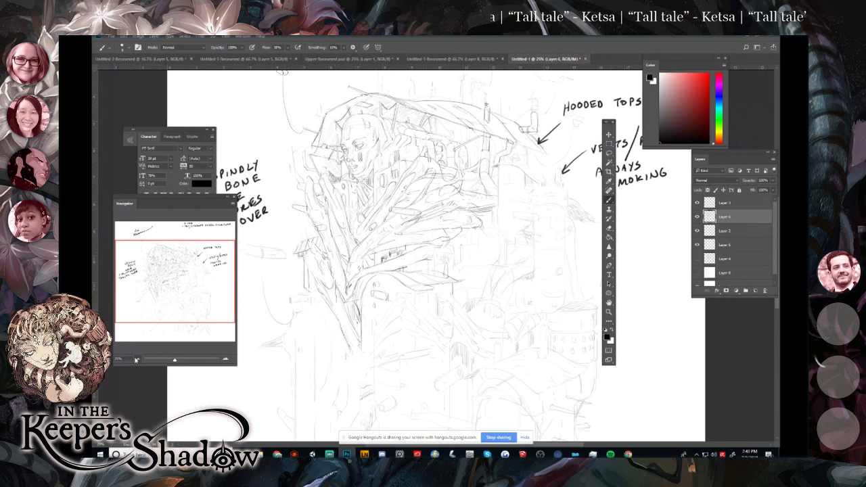
left_click(137, 359)
left_click(137, 359)
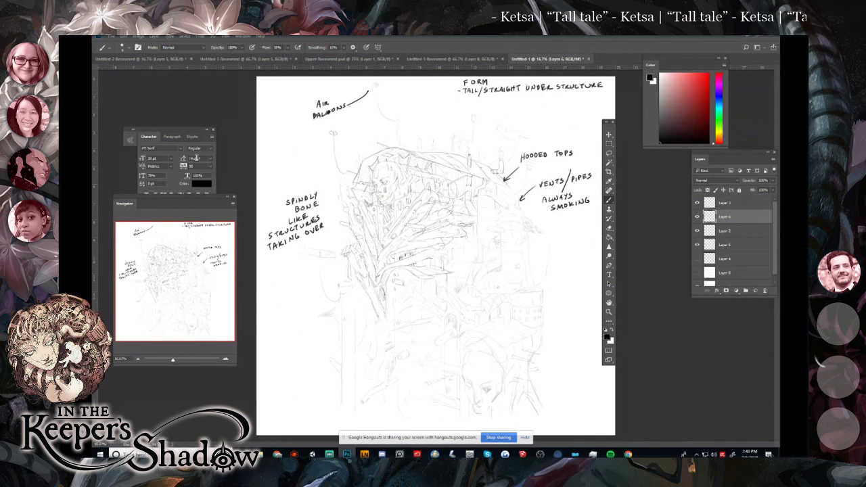
left_click(111, 37)
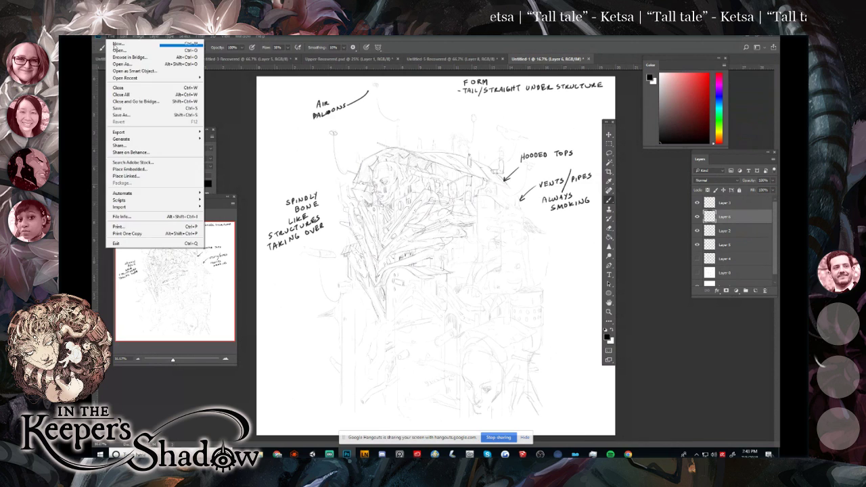
left_click(139, 116)
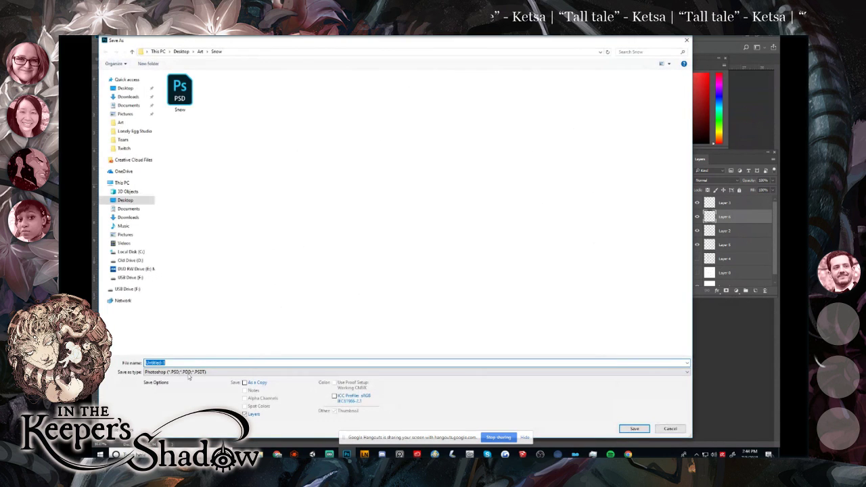
left_click(190, 372)
left_click(175, 300)
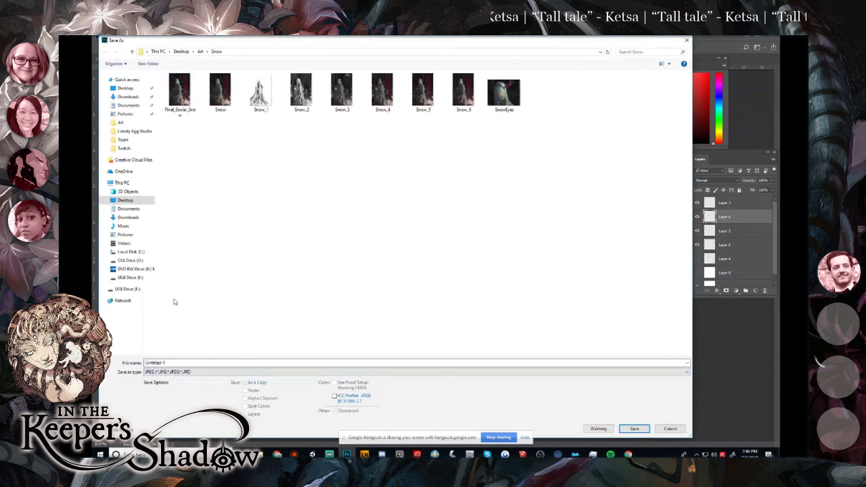
left_click(164, 373)
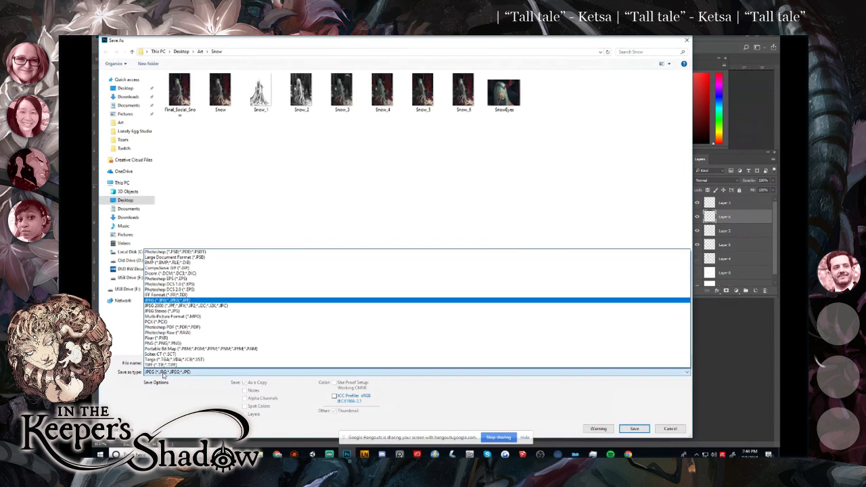
left_click(421, 213)
left_click(669, 428)
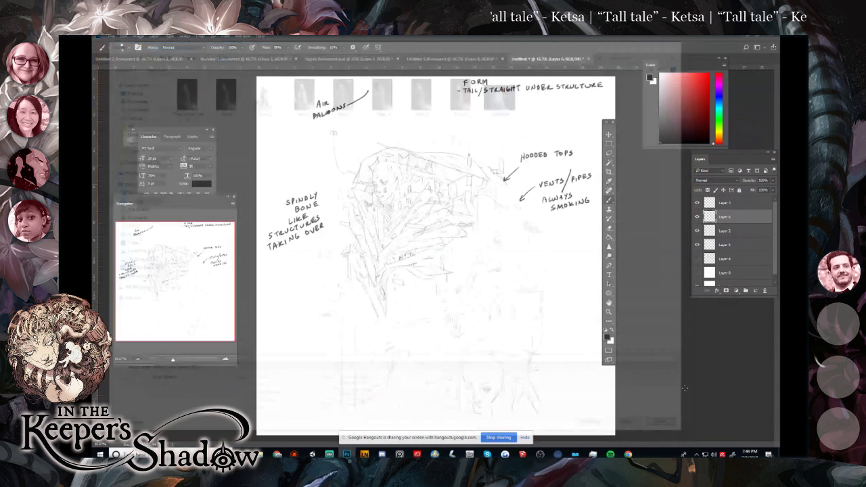
Save the annotated sketch of the hooded, bone-like structure as a Photoshop file named UpperSec.
left_click(137, 359)
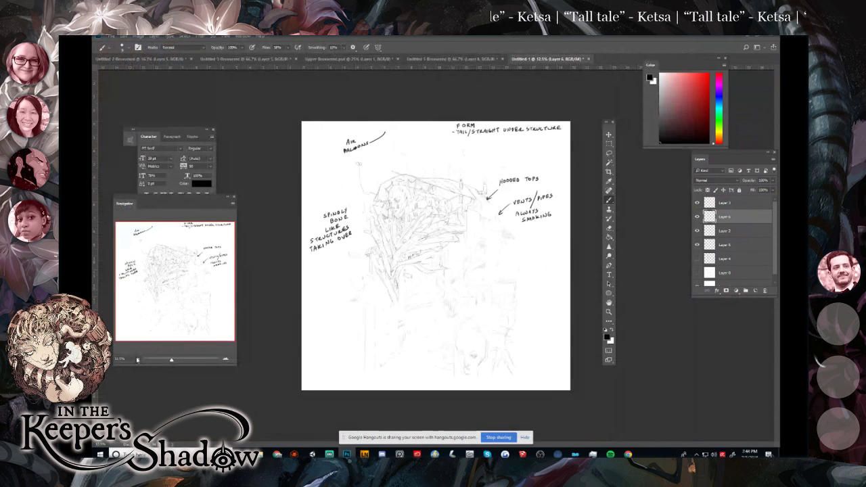
left_click(111, 37)
left_click(134, 115)
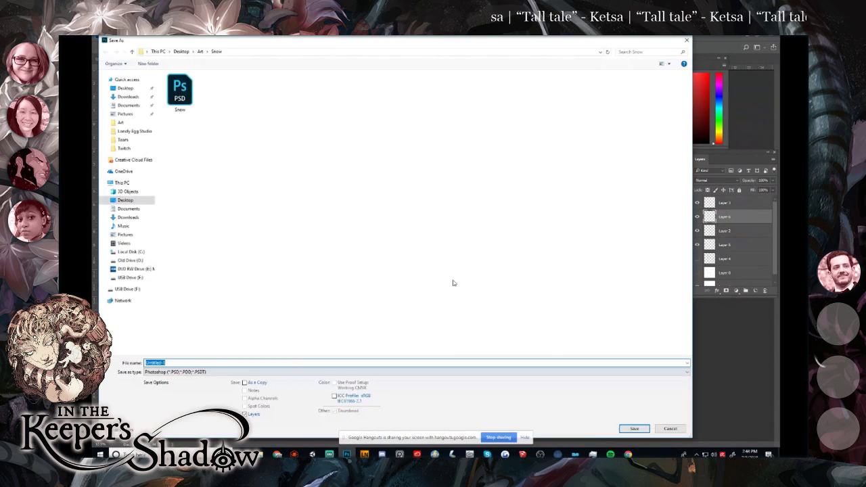
type("UpperSec")
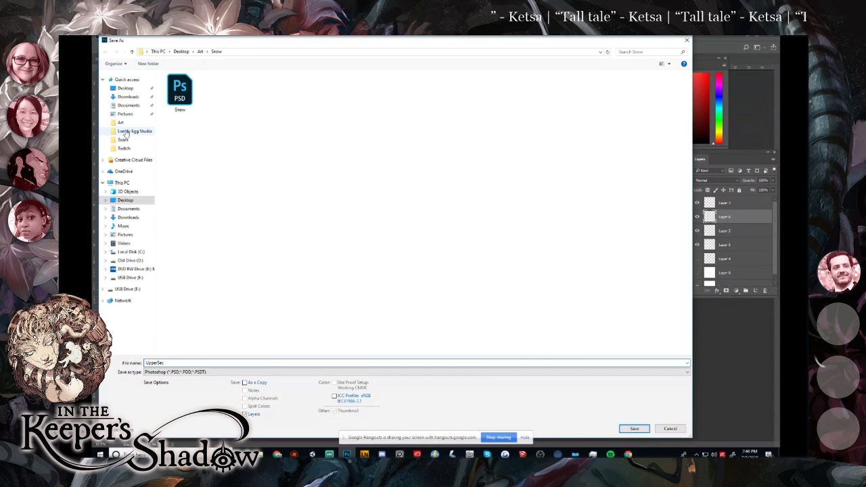
key("Return")
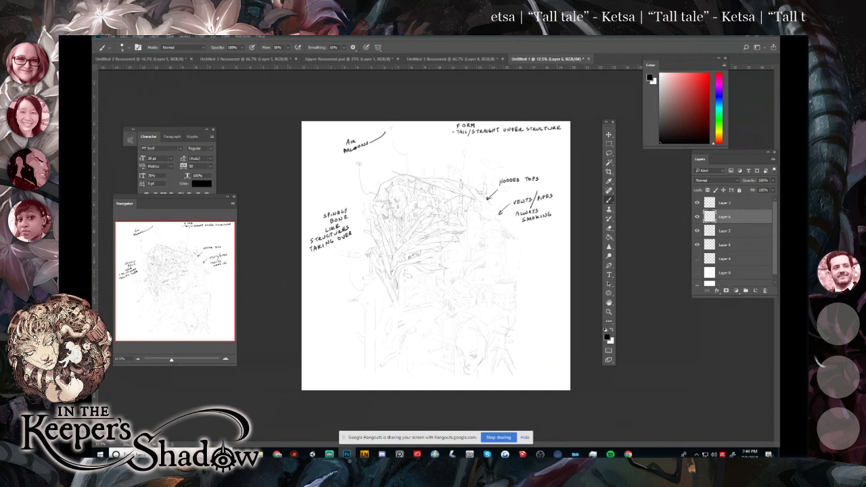